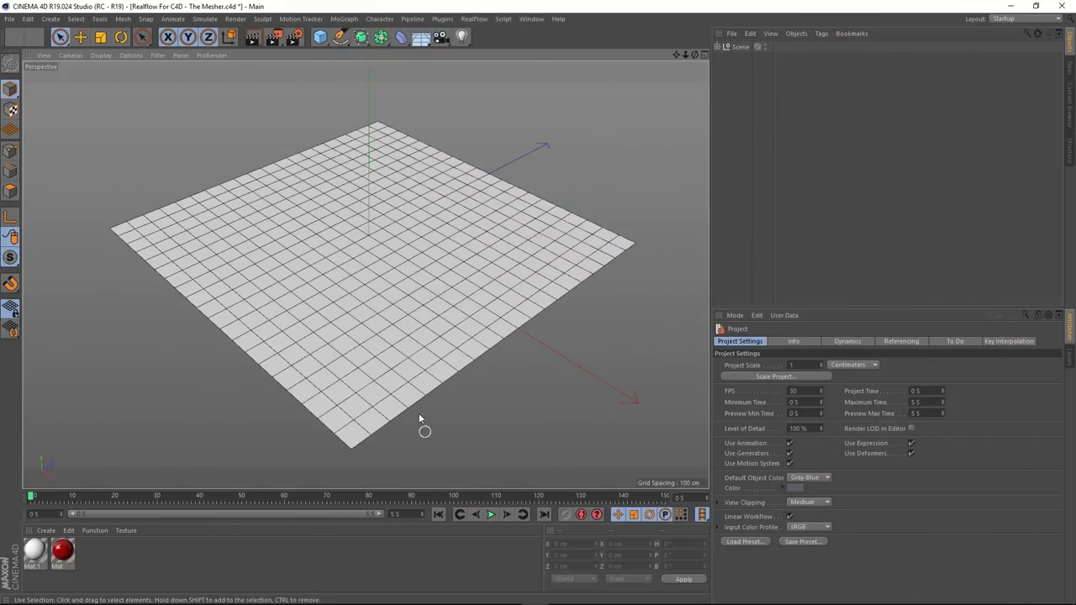
- Expand the Scene group and make its Plane object editable
mouse_move(461, 285)
left_mouse_down("alt")
mouse_move(470, 241)
mouse_move(464, 275)
left_mouse_up("alt")
left_click(718, 47)
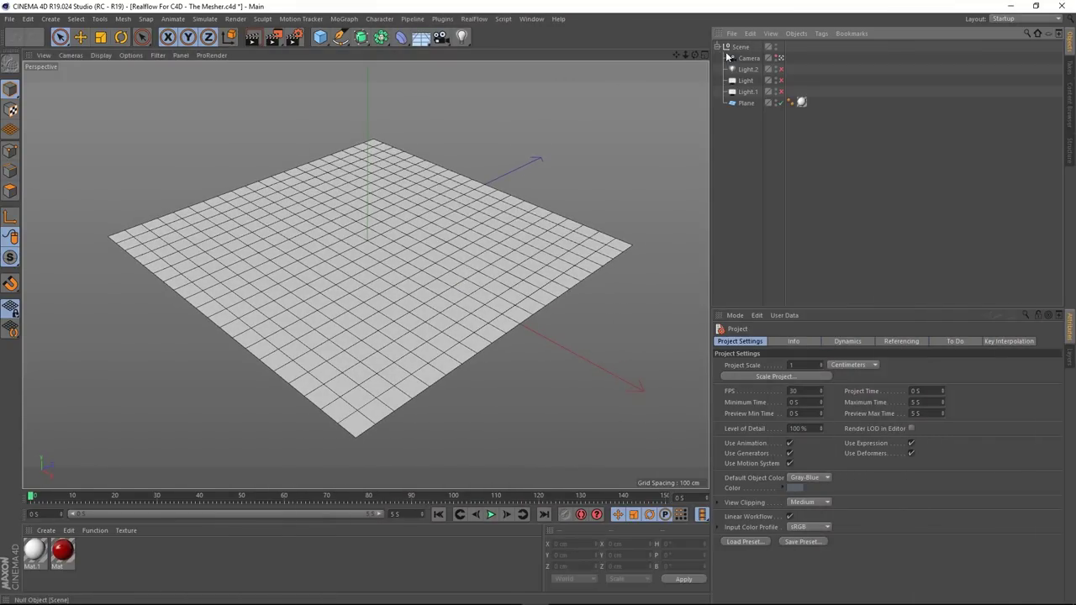
left_click(745, 103)
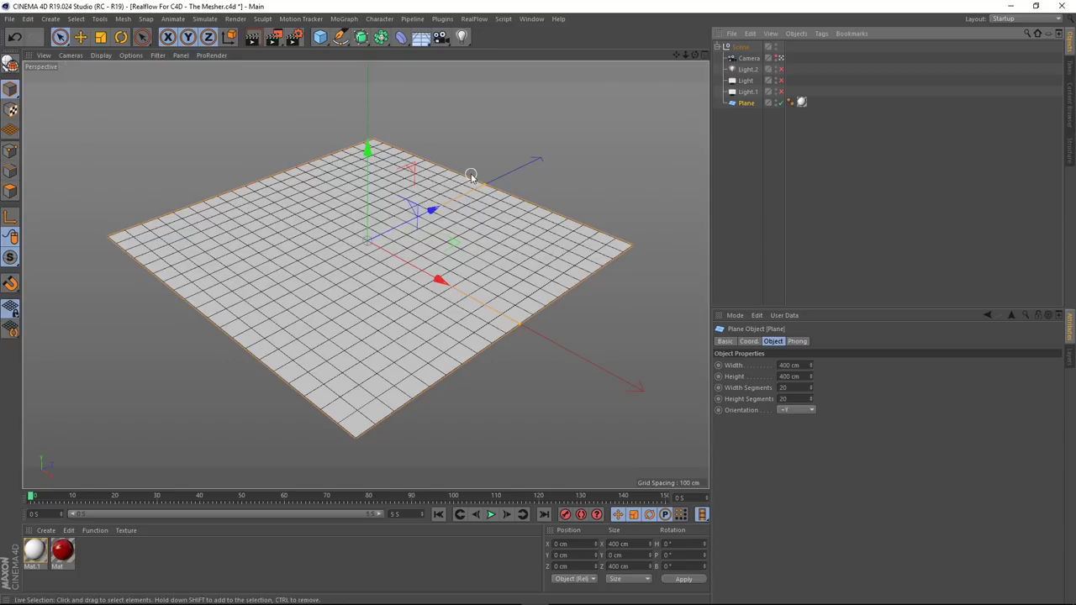
key("c")
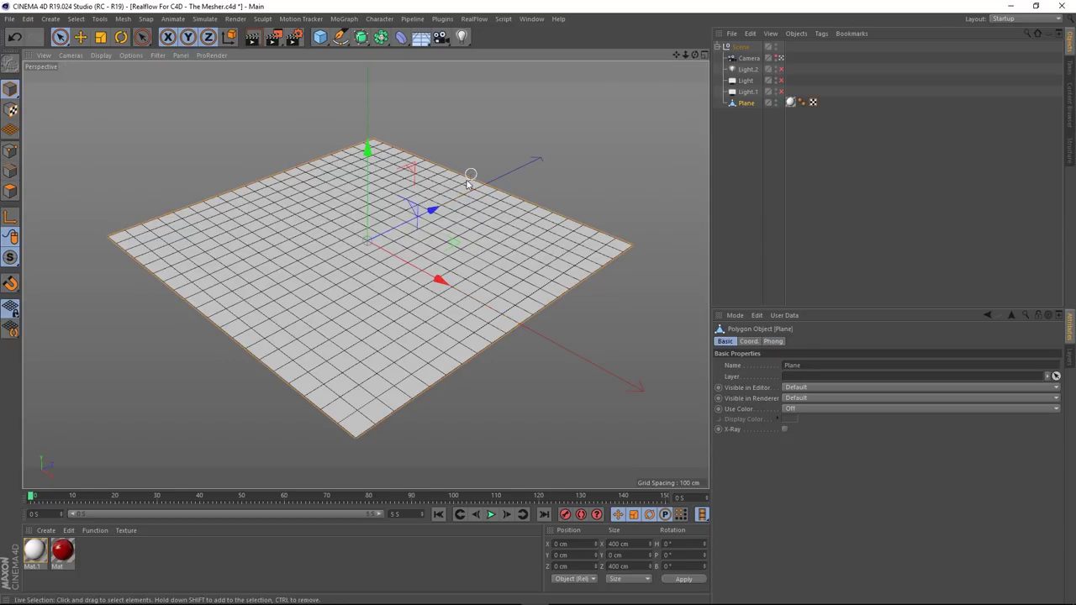
- Extrude all polygons of the Plane by about -26.1 cm with Create Caps enabled to form a solid slab
left_click(11, 191)
key("ctrl+a")
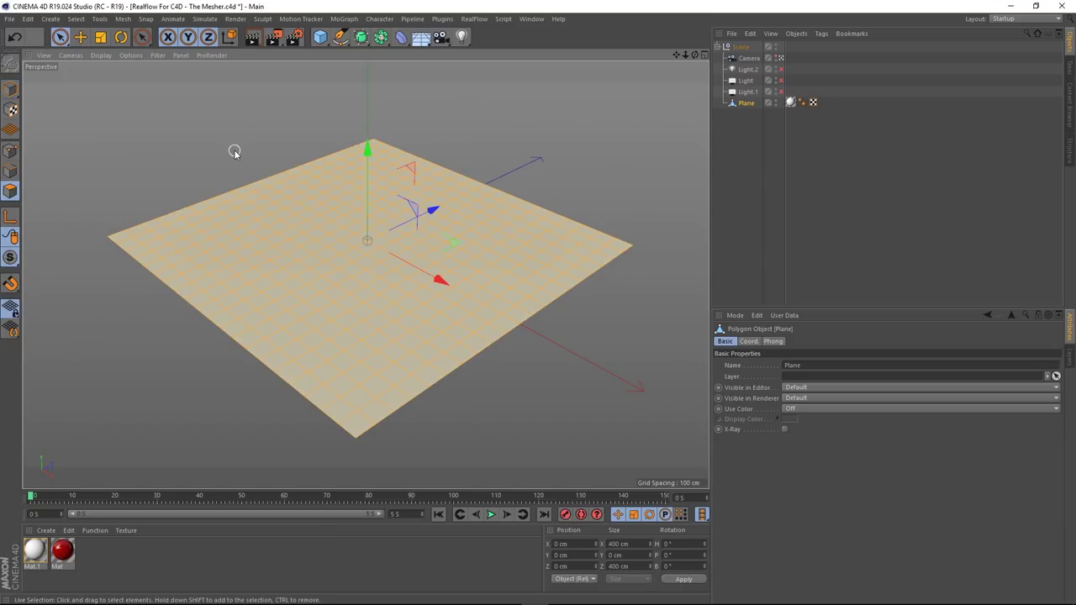
right_click(245, 138)
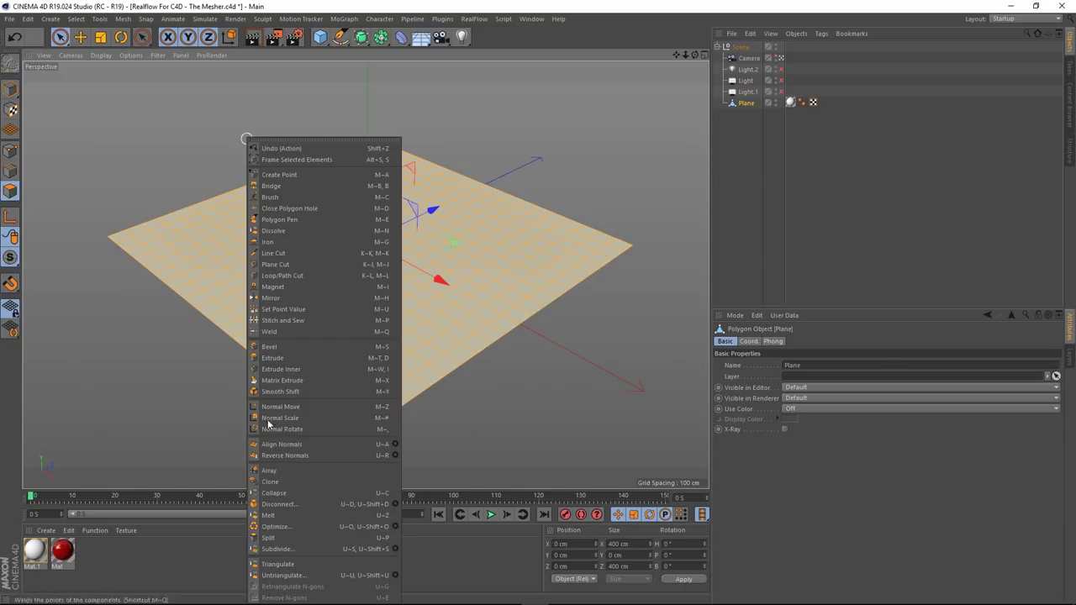
left_click(280, 360)
left_click_drag(635, 327, 583, 332)
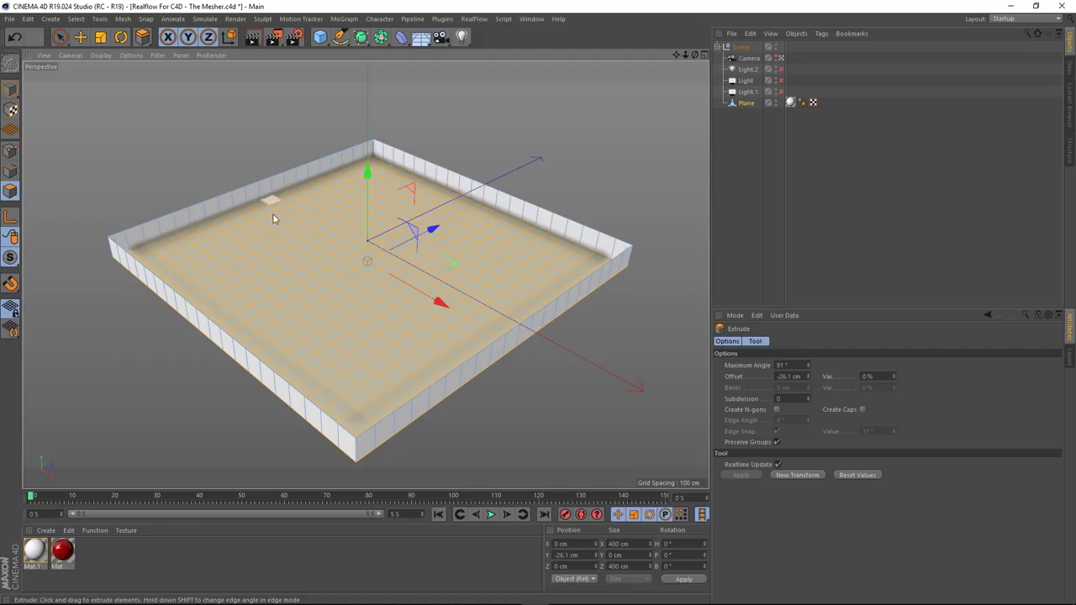
left_click(861, 409)
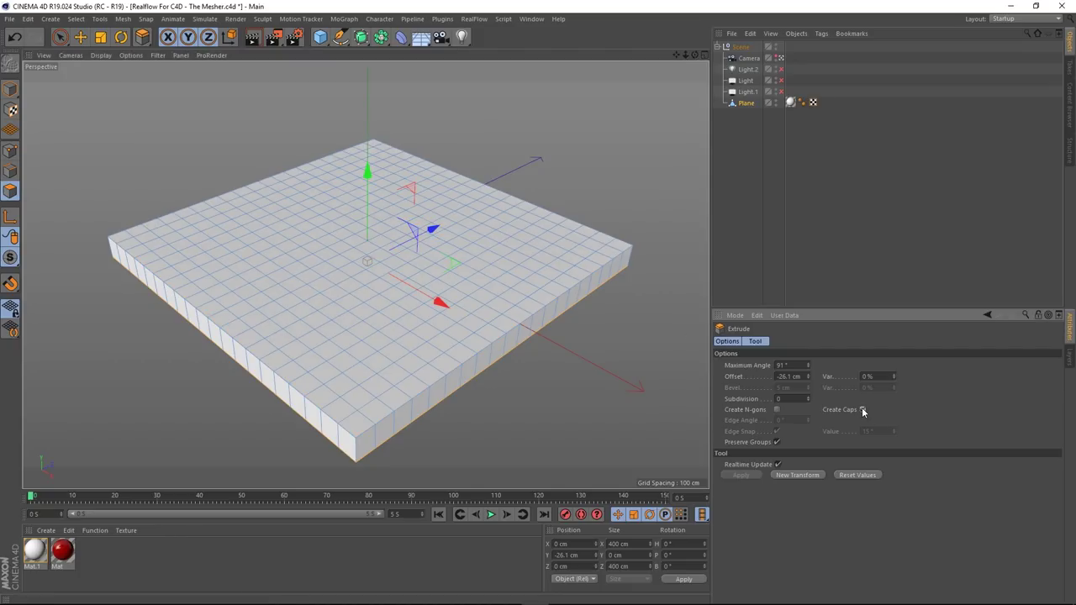
- Reverse the normals of all the slab's polygons, clear the selection and return to model mode
left_click(59, 38)
key("ctrl+a")
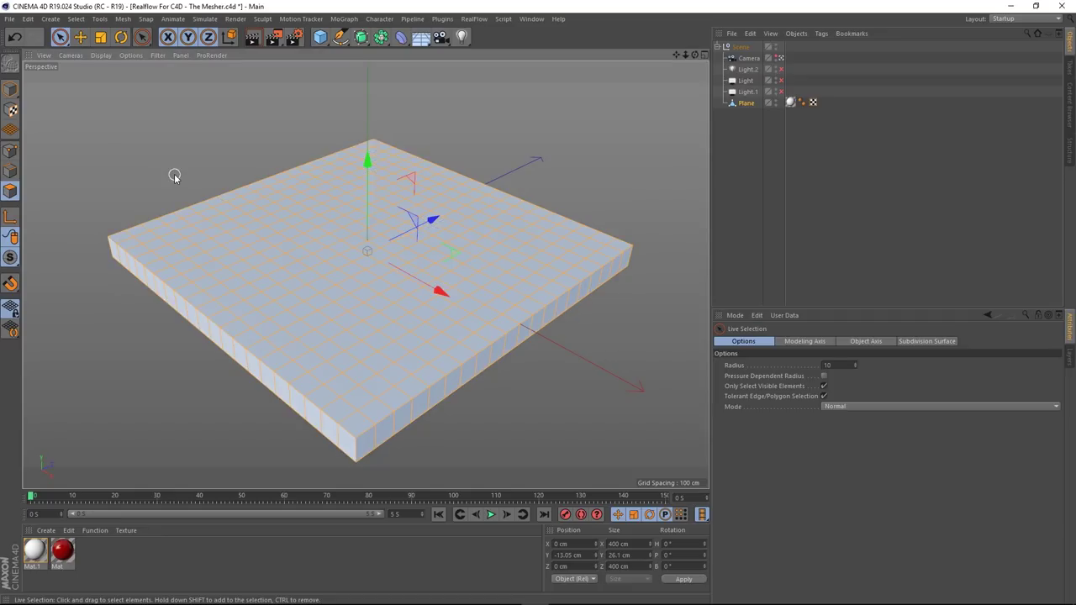
left_click_drag(300, 302, 447, 148, "alt")
mouse_move(490, 177)
left_mouse_down("alt")
mouse_move(492, 224)
mouse_move(492, 179)
left_mouse_up("alt")
right_click(496, 164)
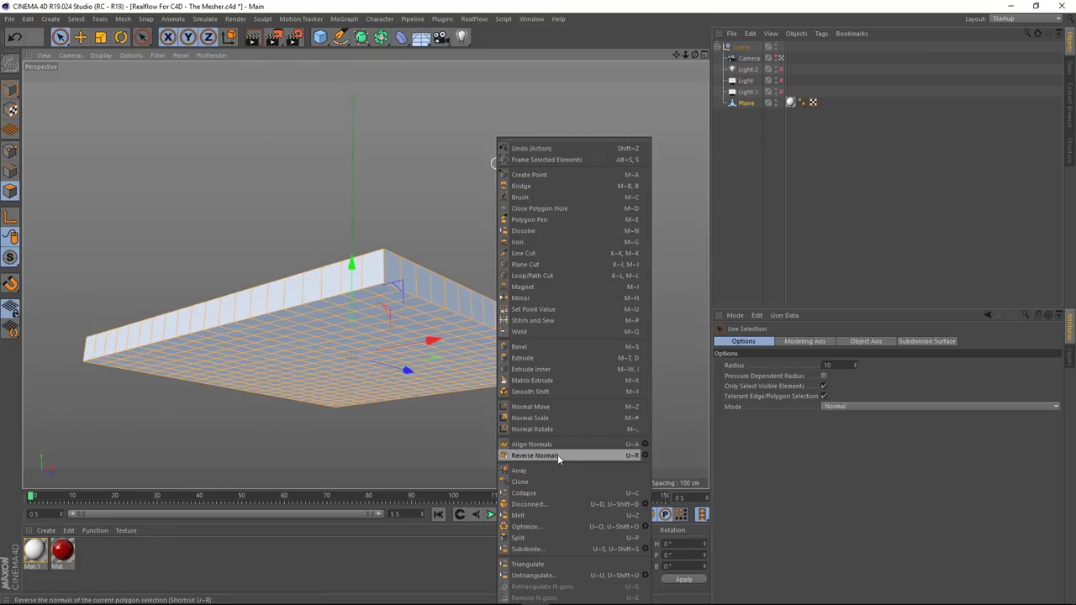
left_click(524, 454)
mouse_move(510, 338)
left_mouse_down("alt")
mouse_move(497, 315)
mouse_move(480, 327)
left_mouse_up("alt")
left_click(565, 159)
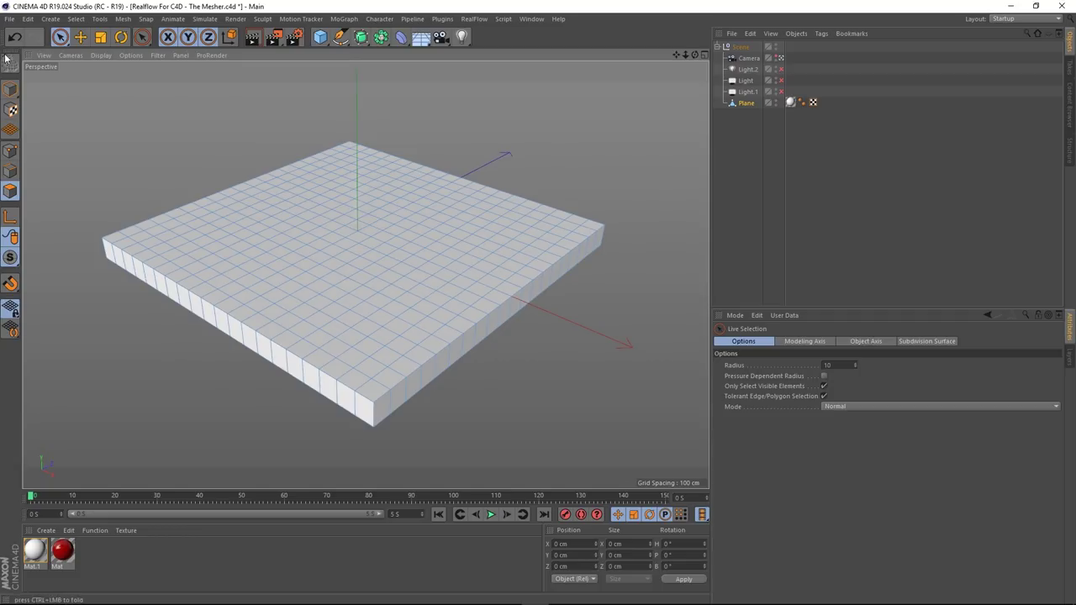
left_click(10, 88)
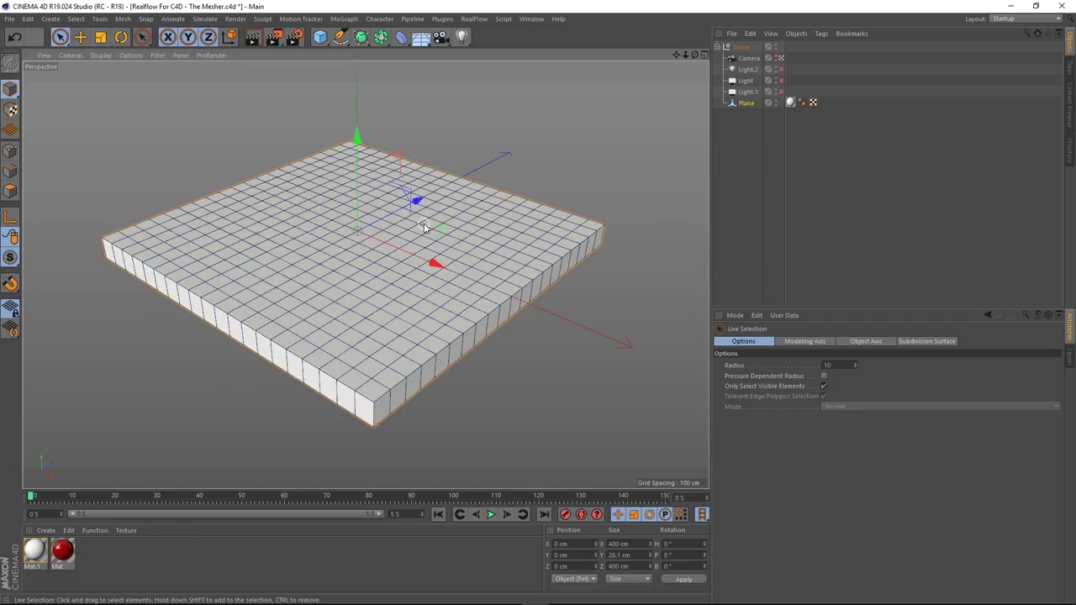
- Add a second Plane and raise it about 70 cm above the slab
left_click_drag(483, 236, 470, 255, "alt")
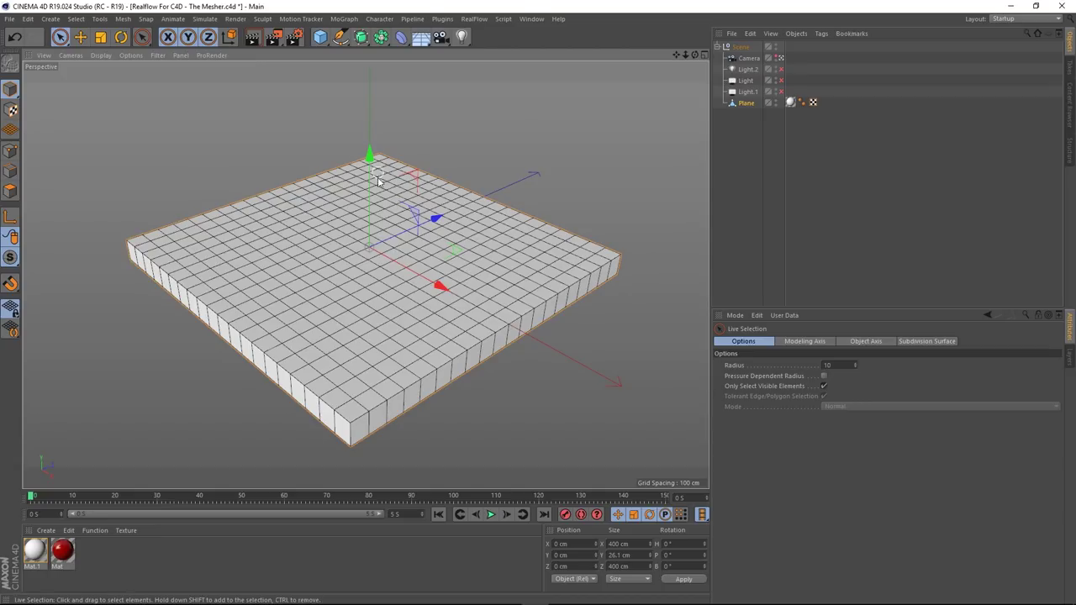
scroll(379, 173, "up", 2)
scroll(522, 245, "up", 3)
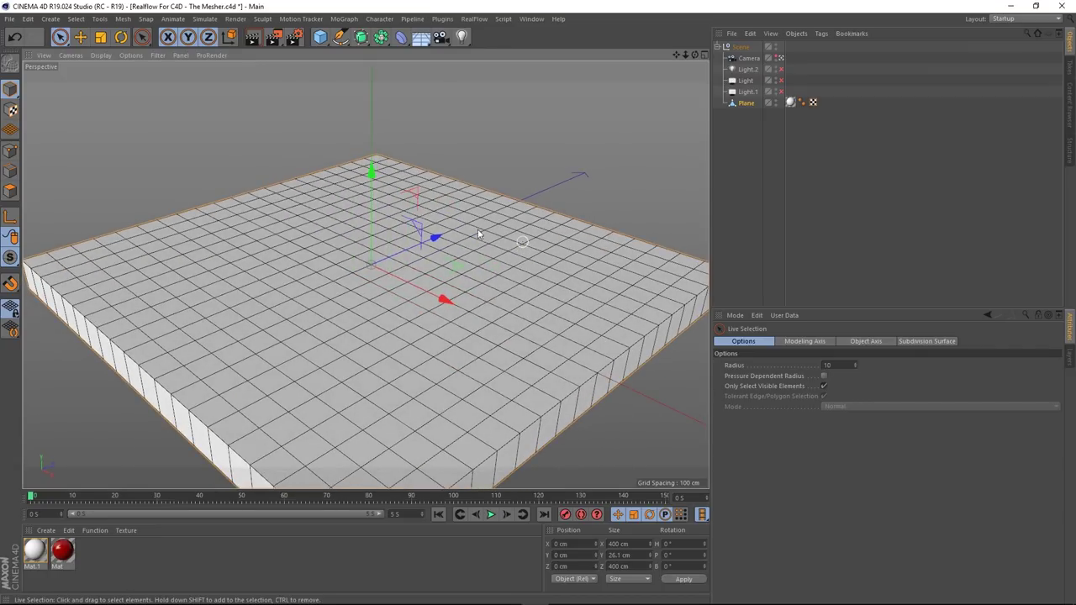
left_click_drag(321, 37, 421, 75)
scroll(494, 256, "down", 5)
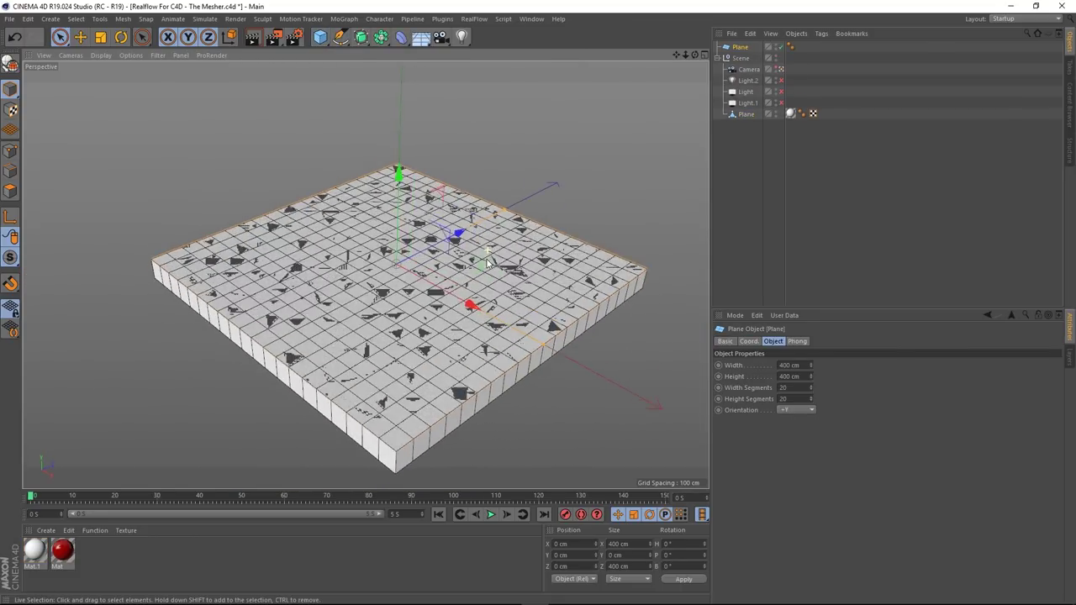
left_click_drag(395, 198, 393, 144)
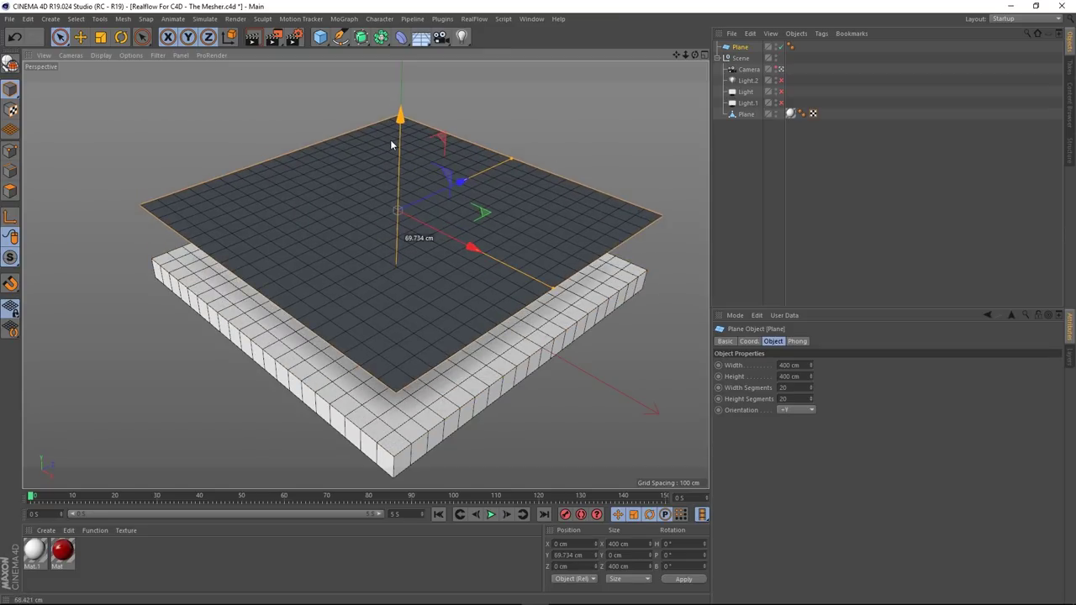
- Set the new Plane's width and height to 100 cm with 1 width segment and 1 height segment
left_click(805, 365)
type("100")
key("Tab")
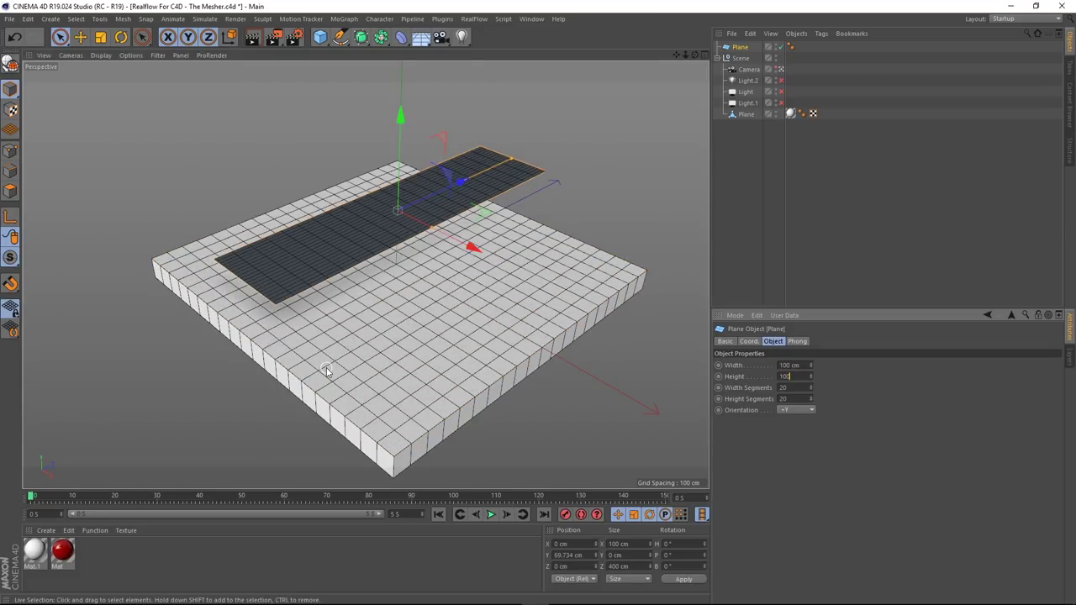
type("100")
key("Tab")
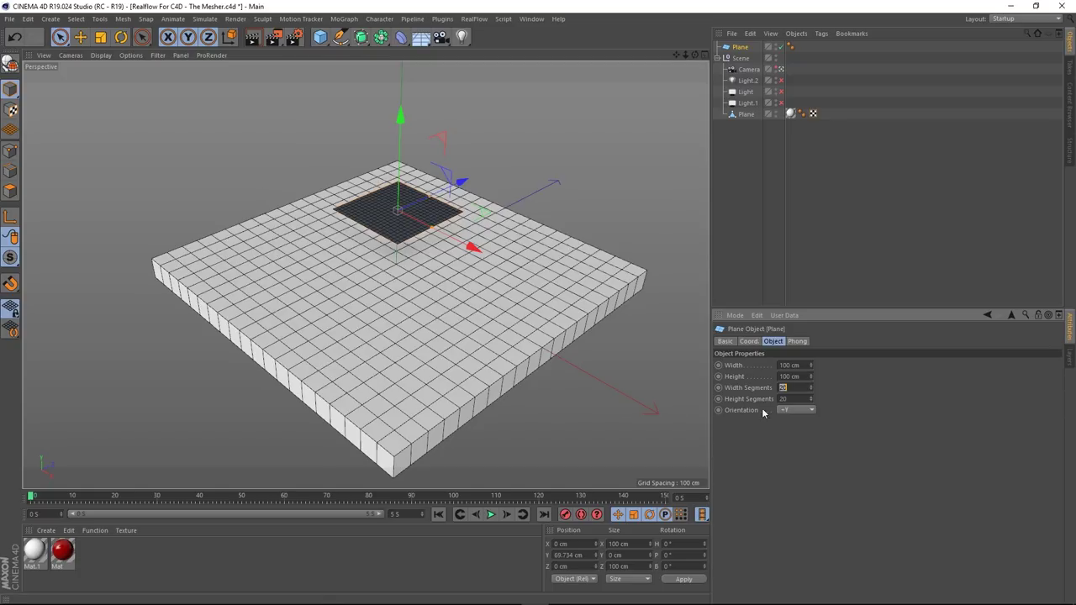
type("1")
key("Tab")
type("1")
key("Tab")
scroll(401, 221, "up", 5)
left_click_drag(410, 239, 176, 210, "alt")
left_click_drag(477, 245, 424, 209, "alt")
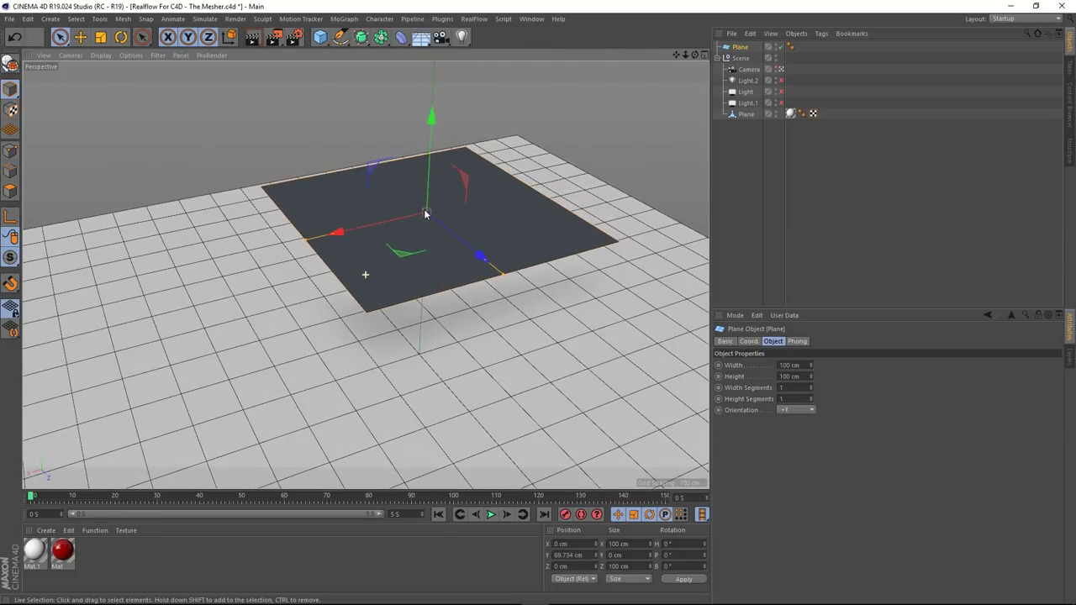
left_click_drag(35, 551, 500, 210)
left_click_drag(462, 388, 414, 284, "alt")
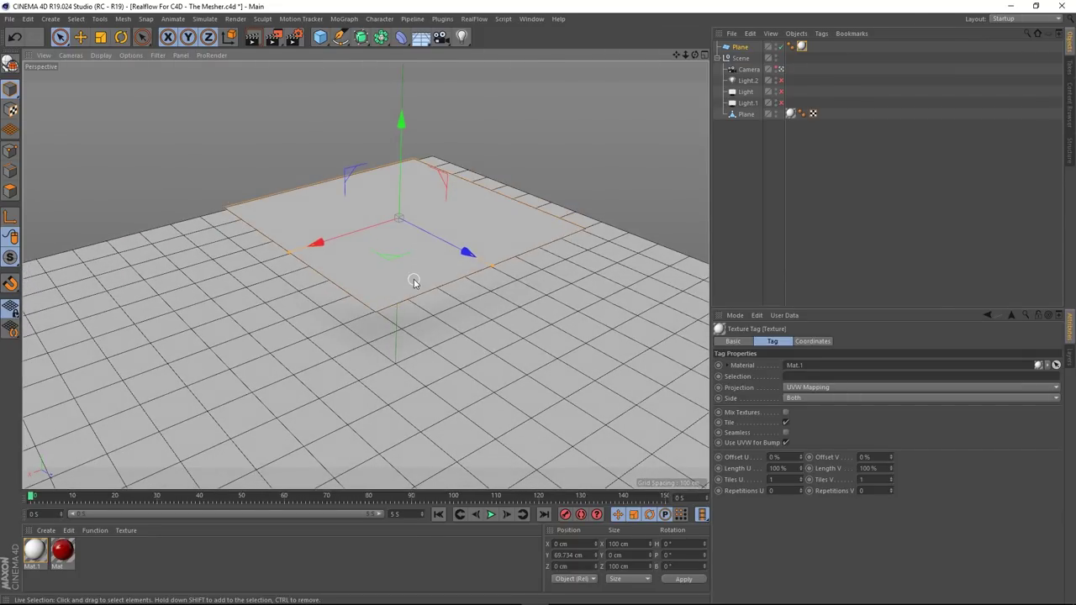
key("ctrl+z")
- Make the small plane editable and move the two points of its +X edge inward to about X 17 cm
mouse_move(399, 242)
left_mouse_down("alt")
mouse_move(388, 234)
mouse_move(396, 302)
mouse_move(415, 238)
left_mouse_up("alt")
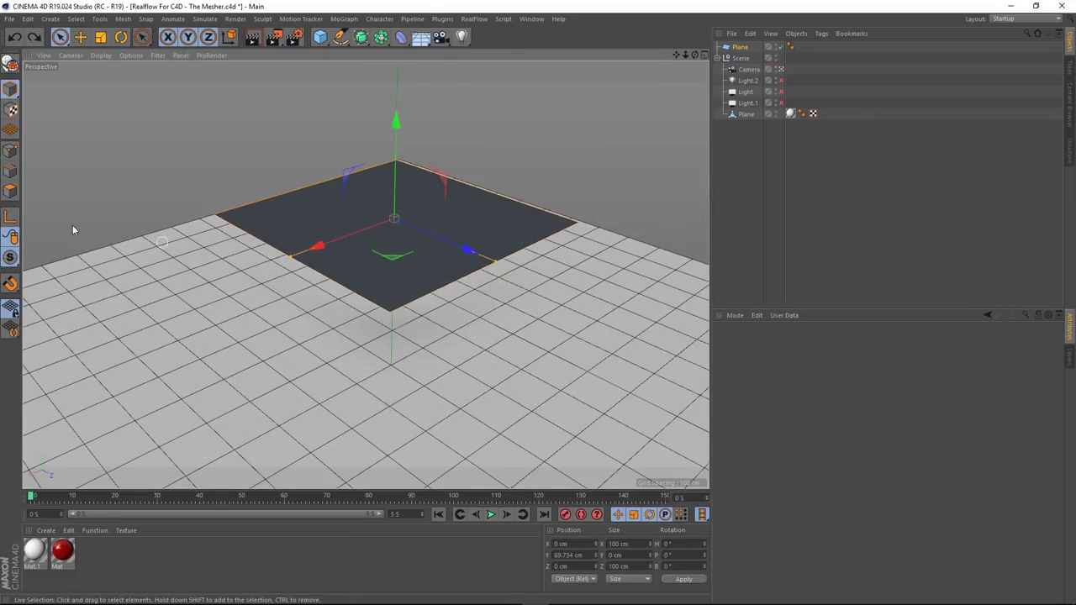
left_click(12, 66)
left_click_drag(408, 250, 344, 247, "alt")
middle_click_drag(396, 243, 343, 221, "alt")
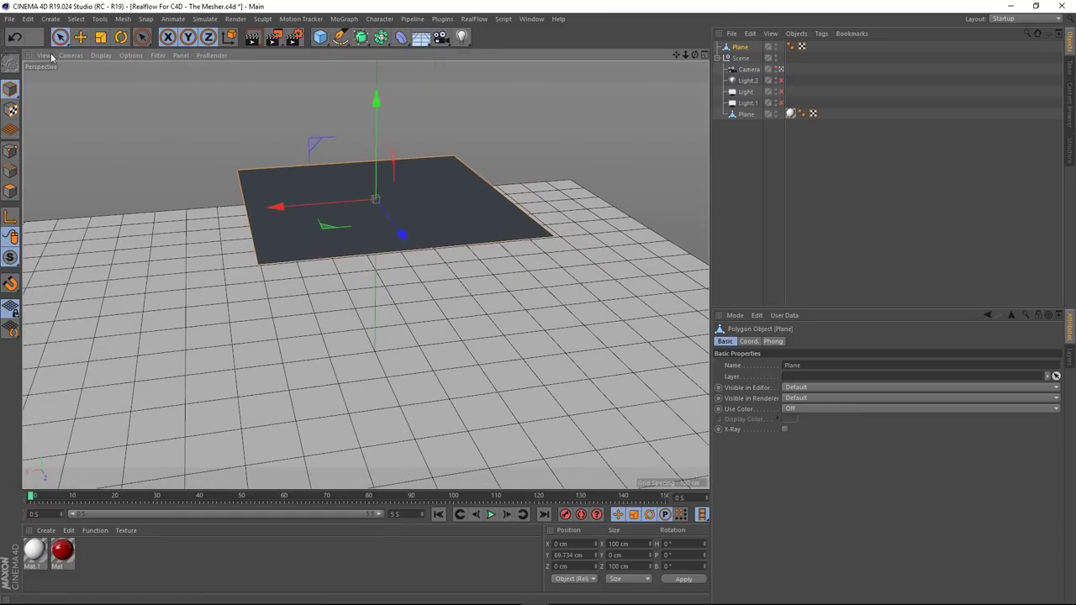
left_click(10, 151)
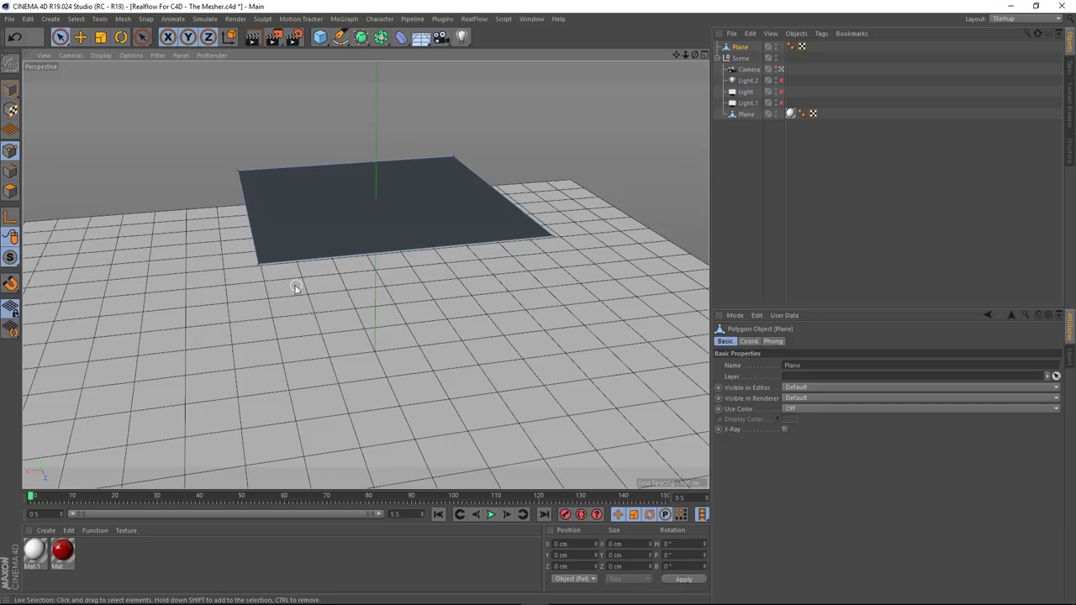
left_click(257, 266)
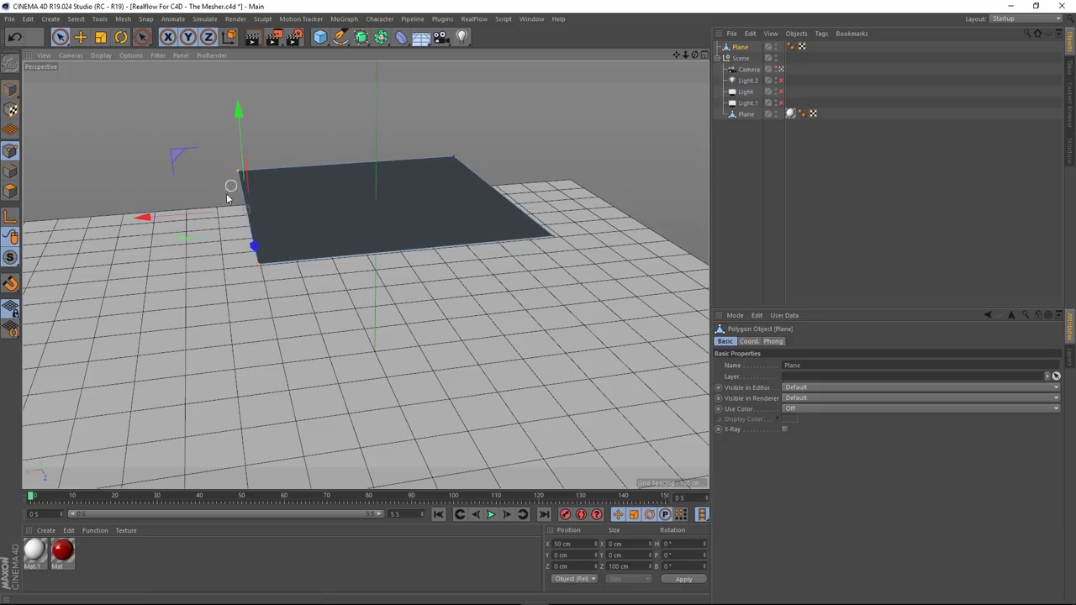
left_click_drag(141, 216, 231, 210)
- Raise the two points of the small plane's opposite edge to about Y 36 cm, tilting it into a ramp
middle_click_drag(440, 204, 363, 221, "alt")
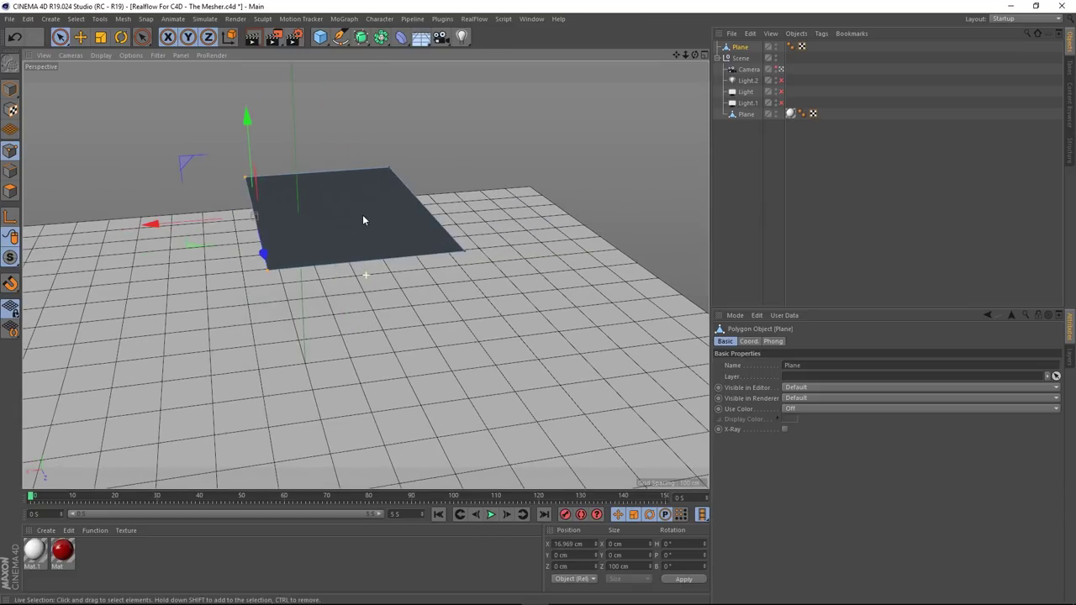
left_click(389, 171)
left_click_drag(423, 100, 426, 73)
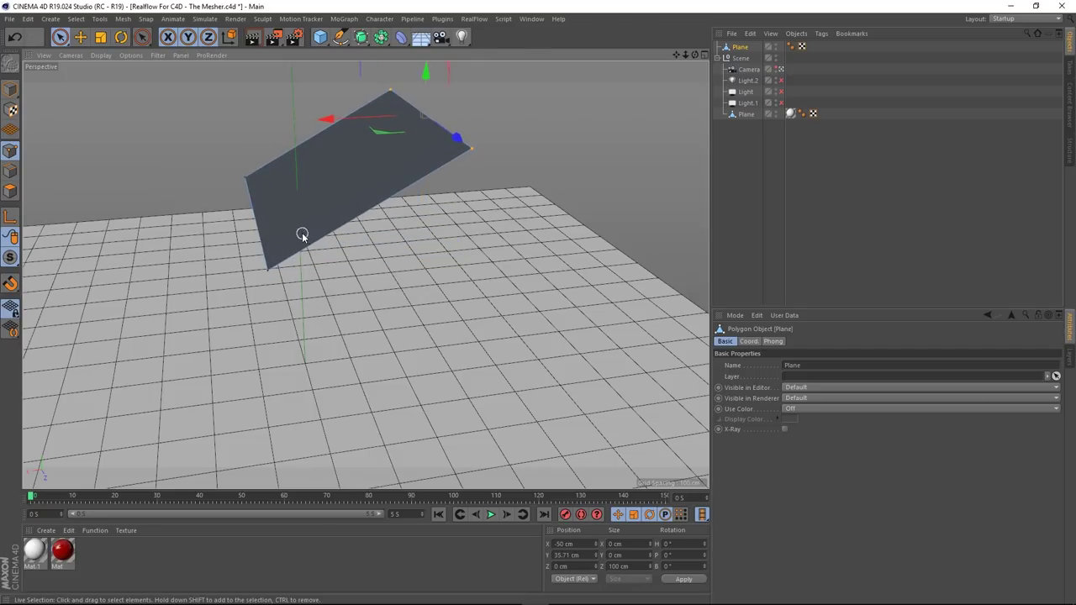
- Extrude the ramp's lower edge down about 10.5 cm and outward about 11 cm along the world axes to form a step
scroll(302, 233, "down", 4)
middle_click_drag(318, 205, 394, 210, "alt")
left_click_drag(380, 257, 424, 250, "alt")
left_click(10, 171)
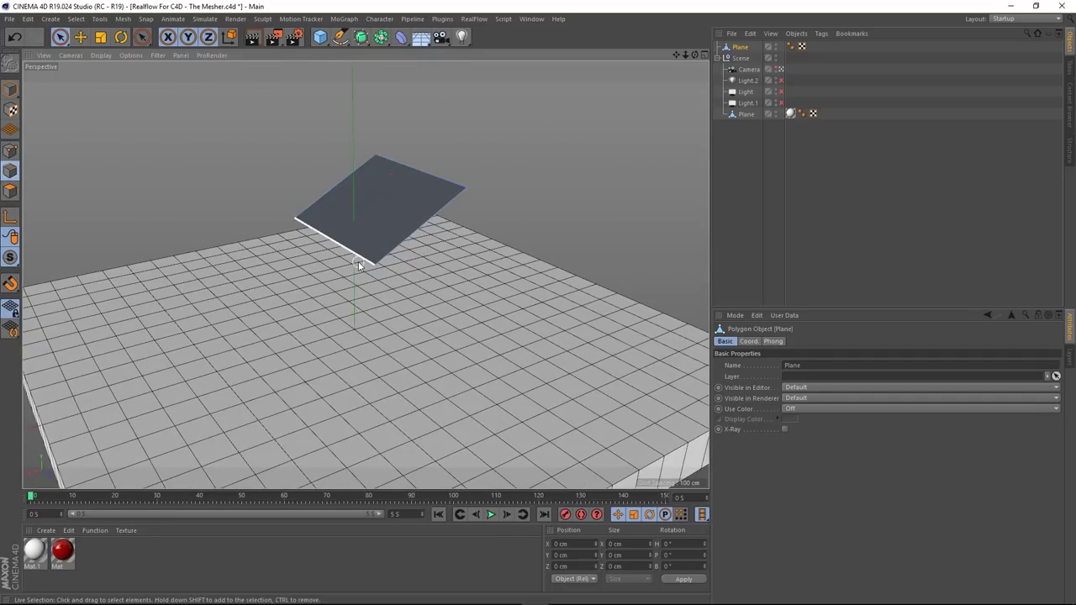
left_click(332, 242)
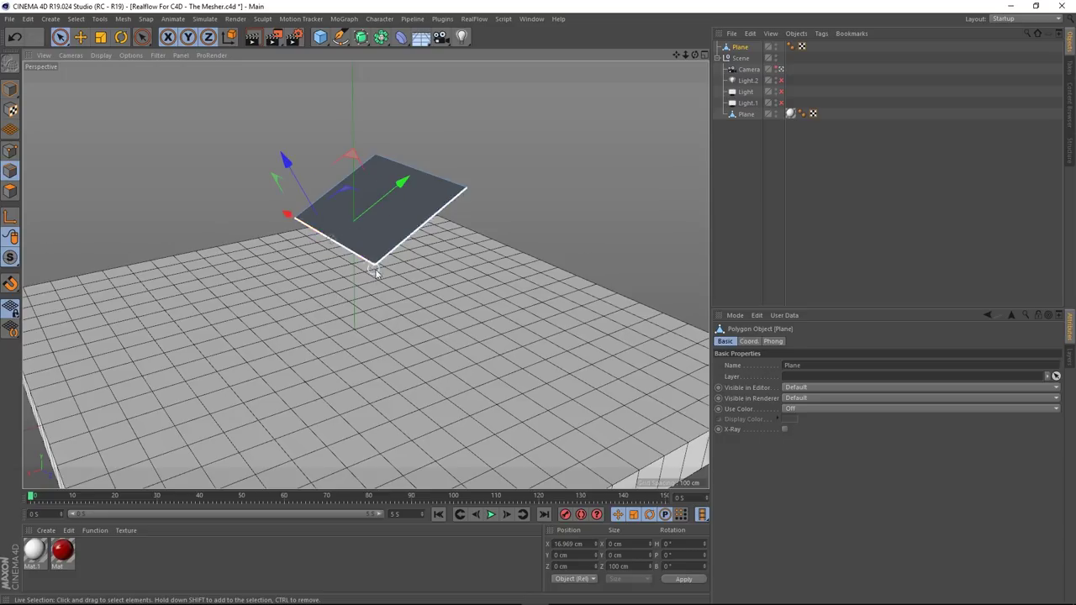
left_click_drag(367, 233, 355, 255, "alt")
scroll(349, 235, "up", 6)
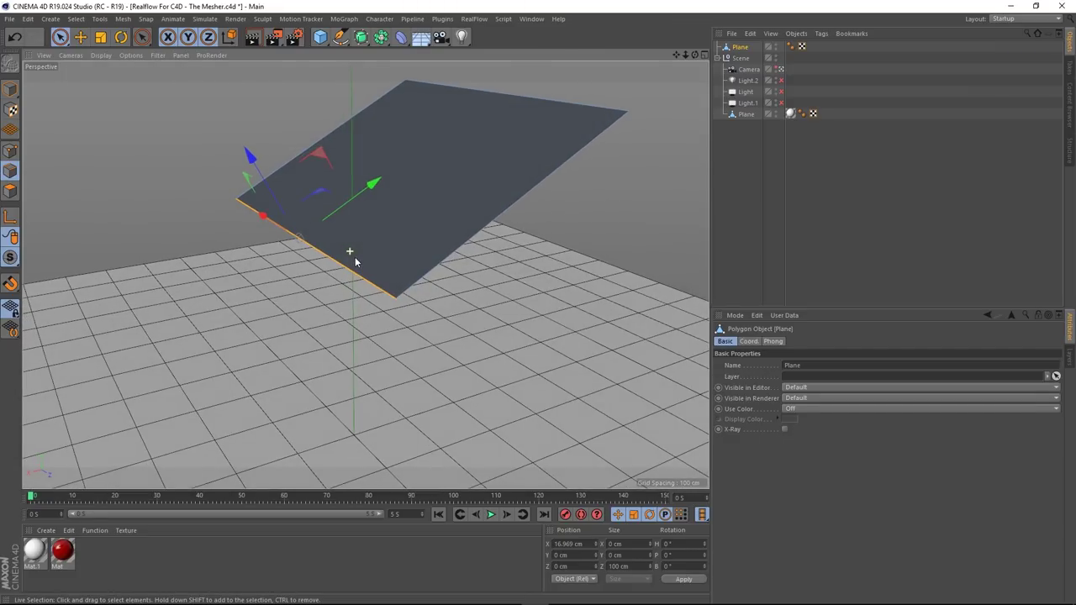
middle_click_drag(360, 255, 392, 265, "alt")
mouse_move(388, 265)
left_mouse_down("alt")
mouse_move(346, 240)
mouse_move(370, 254)
left_mouse_up("alt")
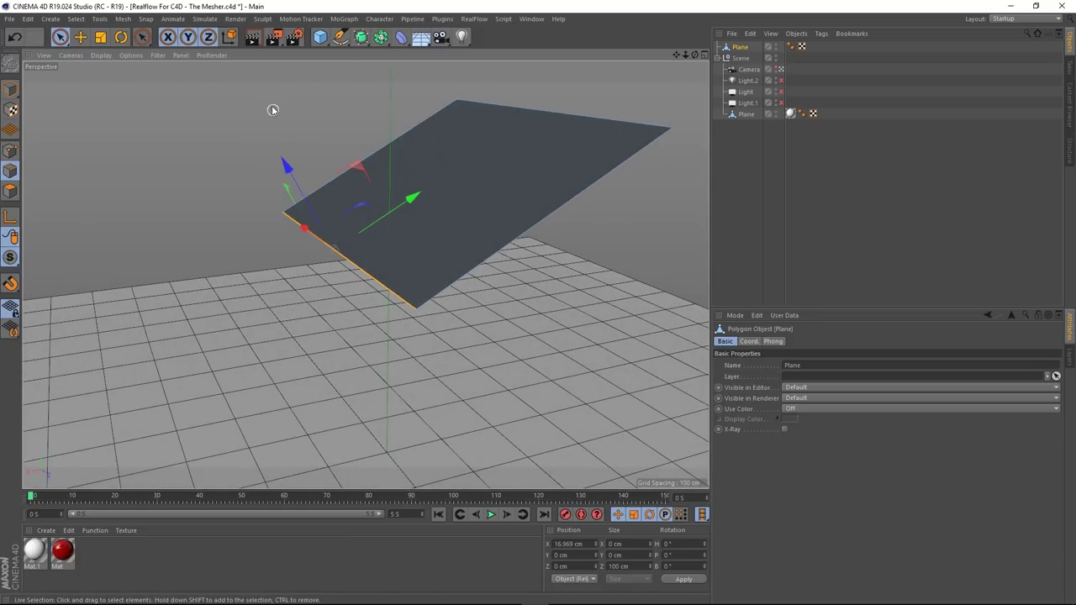
left_click(233, 39)
middle_click_drag(325, 198, 343, 152, "alt")
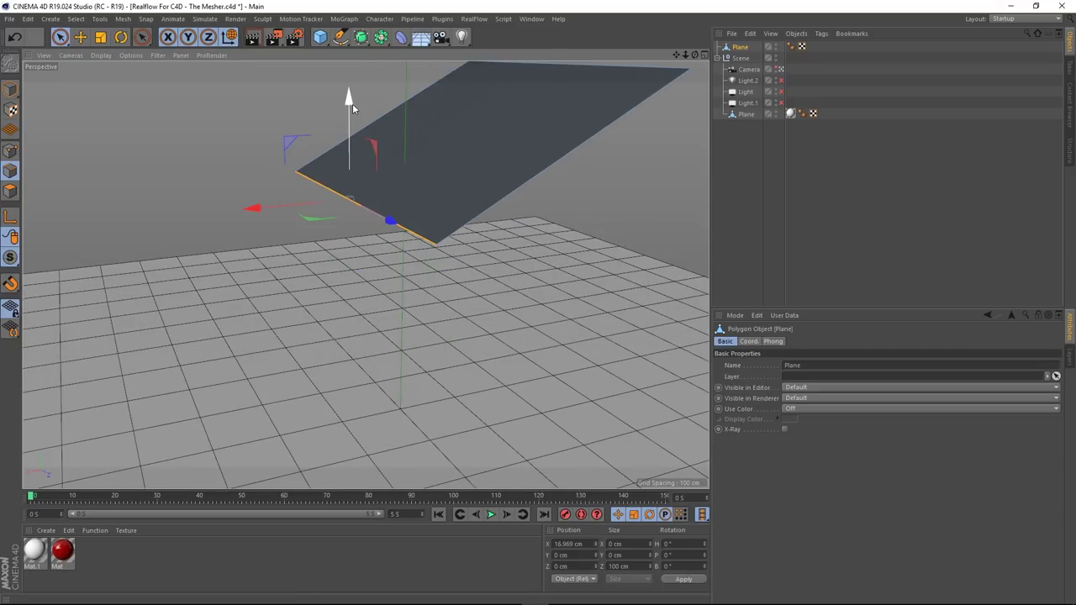
left_click_drag(353, 103, 352, 143, "ctrl")
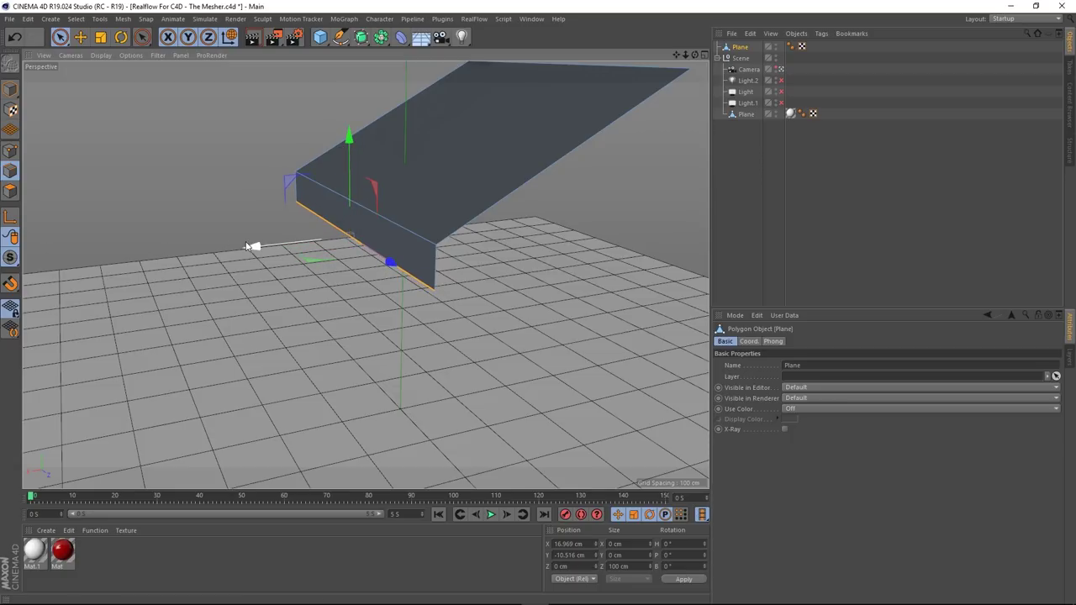
left_click_drag(257, 250, 218, 259, "ctrl")
- Extrude the outer edge down about 14 cm and outward about 14 cm to form a second step
scroll(250, 255, "down", 3)
mouse_move(325, 250)
left_mouse_down("alt")
mouse_move(304, 231)
mouse_move(307, 241)
left_mouse_up("alt")
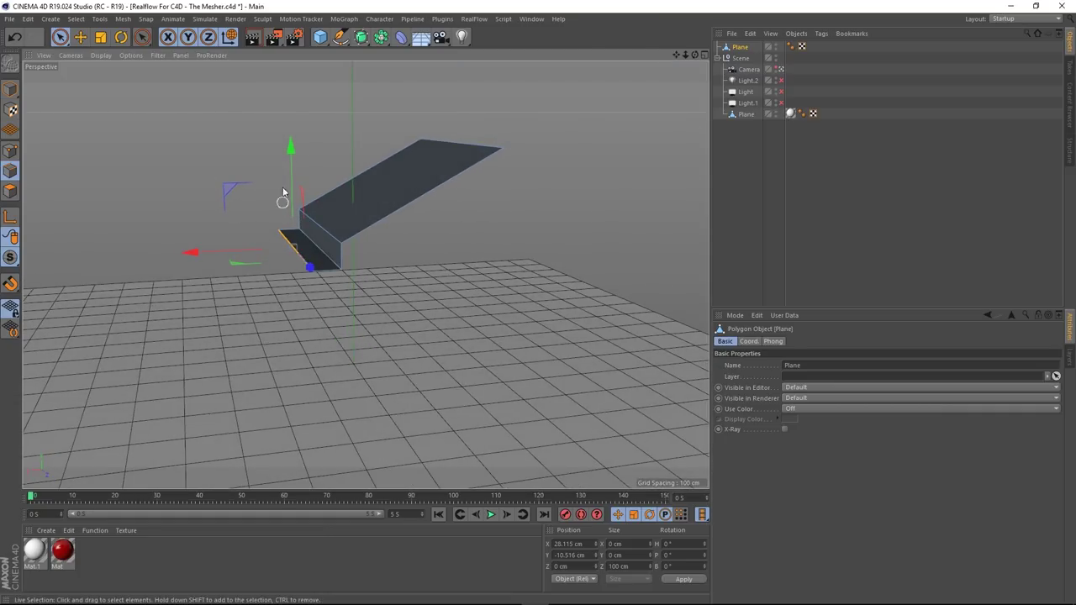
left_click_drag(292, 156, 287, 185, "ctrl")
left_click_drag(193, 286, 160, 289, "ctrl")
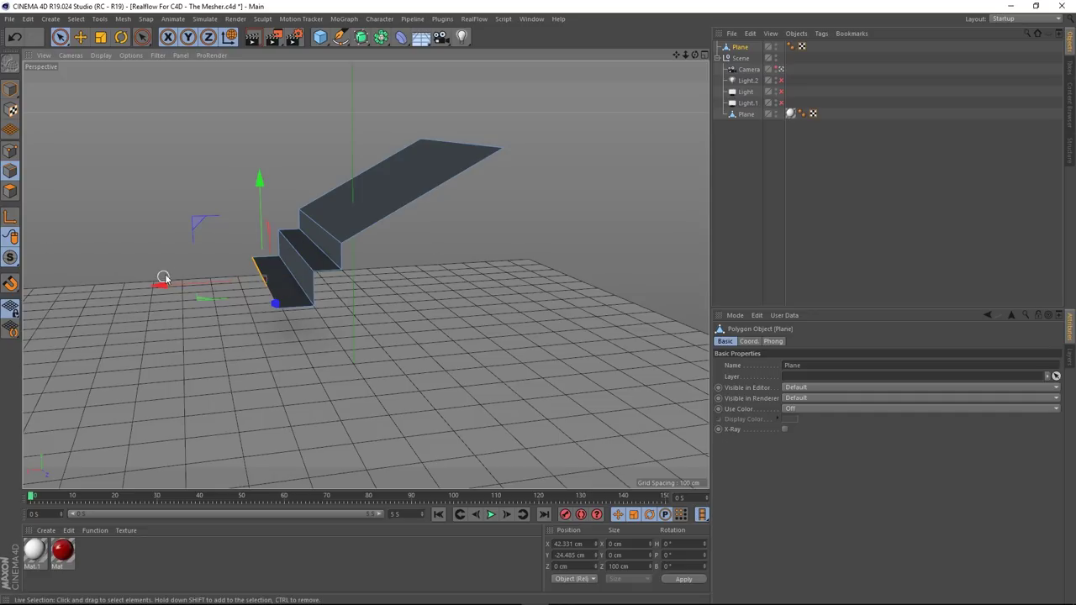
- Shift the edges of the second step slightly outward along X and clear the selection
left_click(297, 261)
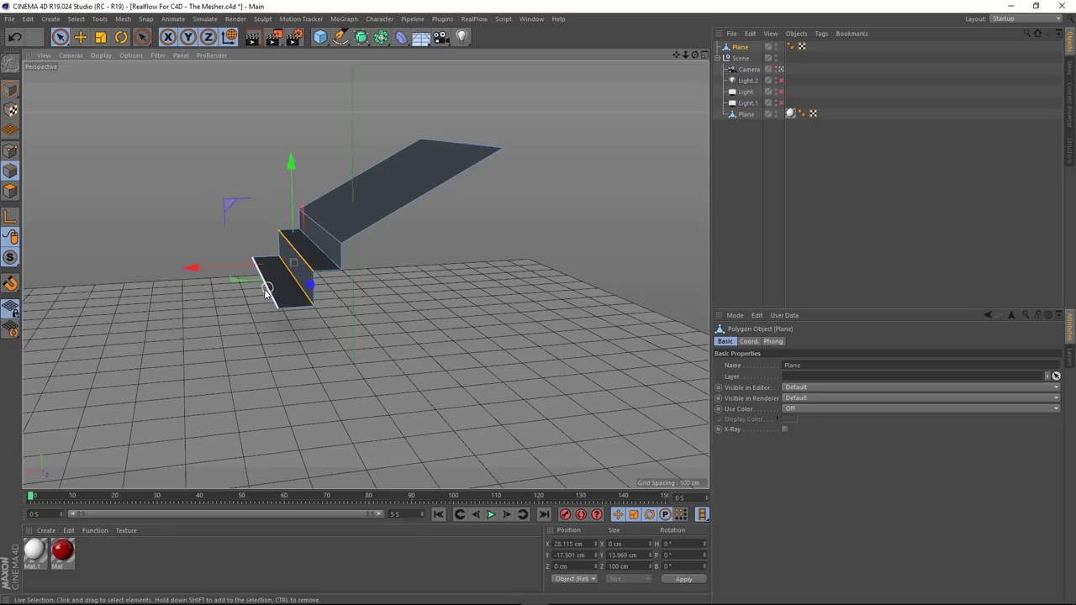
left_click_drag(180, 270, 177, 272)
left_click(223, 324)
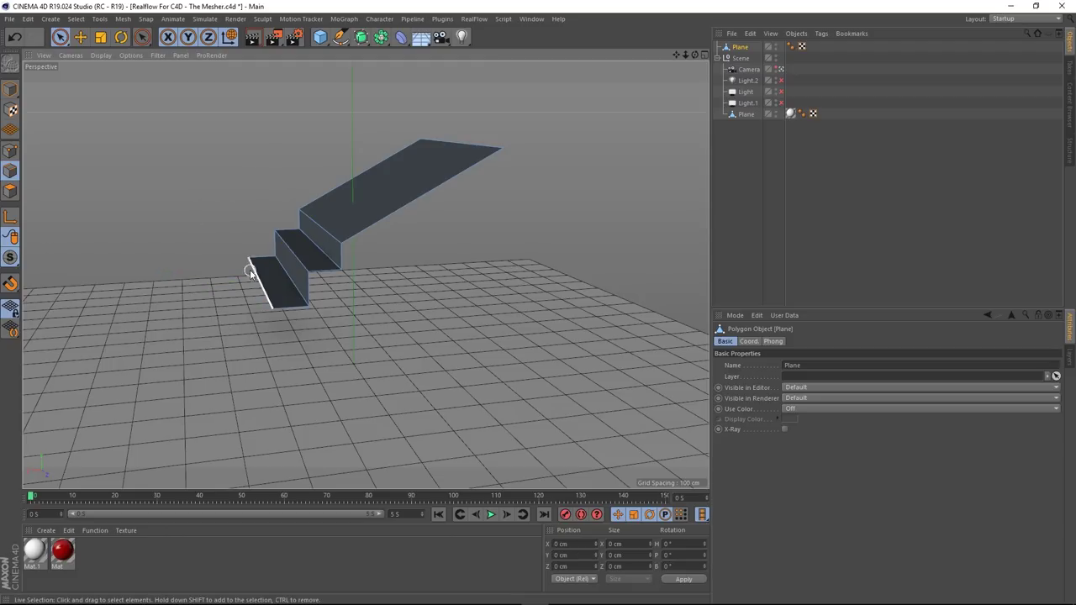
- Extrude the outer edge of the lowest step down and outward to about X 59 cm, Y -39 cm, forming a third step
left_click(254, 268)
left_click_drag(255, 183, 253, 205)
left_click_drag(286, 247, 317, 265, "alt")
left_click_drag(247, 228, 253, 232)
left_click_drag(150, 325, 117, 336)
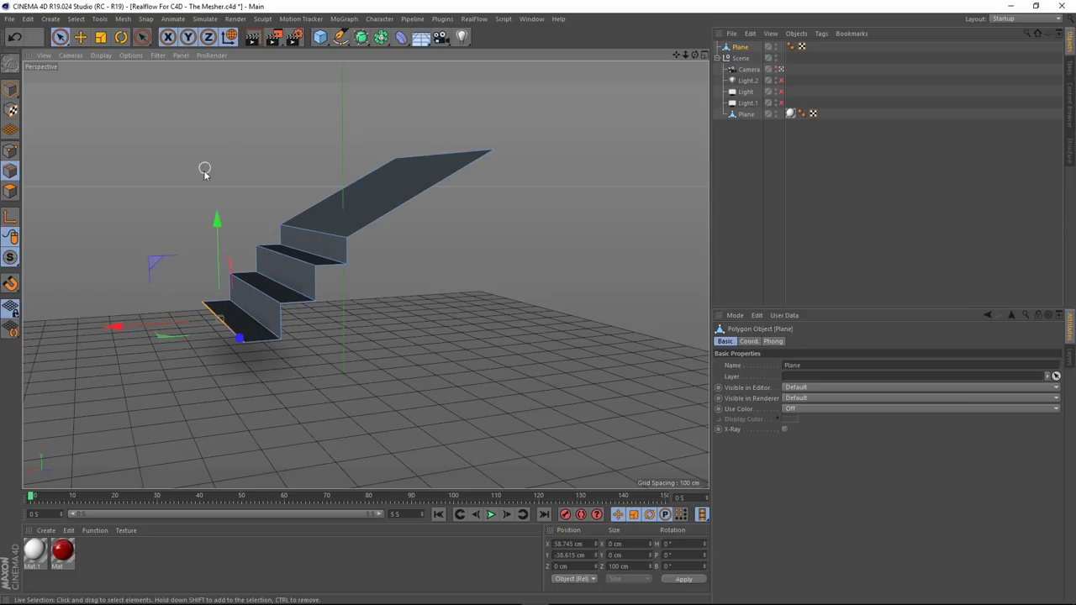
- Extrude the outer edge down about 14 cm and outward about 34 cm along X to form a long bottom landing
left_click_drag(217, 228, 215, 255)
scroll(321, 255, "down", 2)
mouse_move(307, 269)
left_mouse_down("alt")
mouse_move(267, 351)
mouse_move(404, 296)
mouse_move(504, 280)
mouse_move(418, 319)
mouse_move(348, 306)
mouse_move(297, 271)
left_mouse_up("alt")
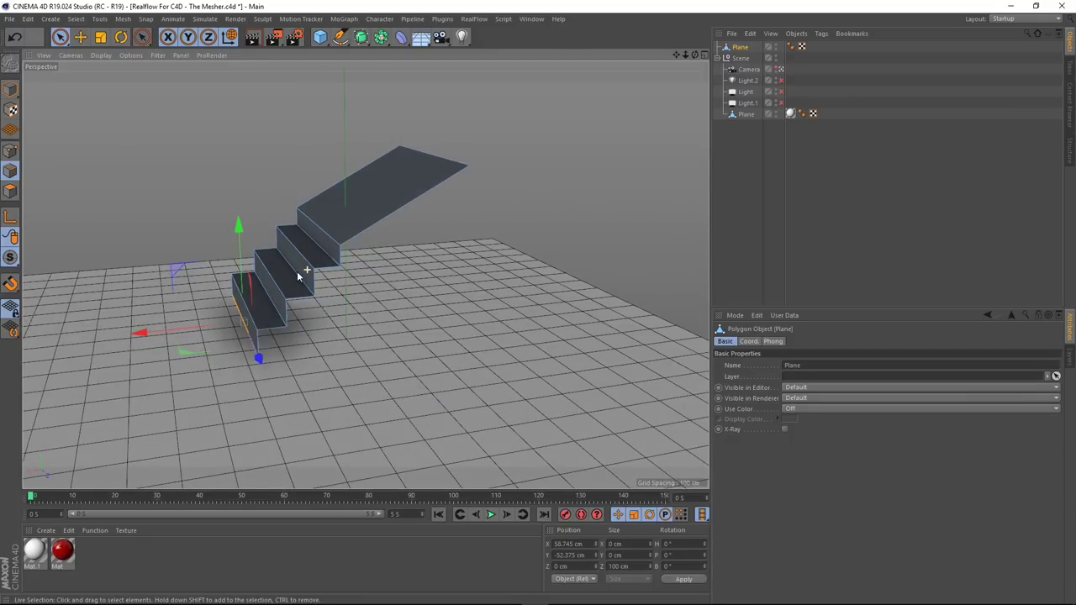
left_click_drag(135, 341, 77, 360)
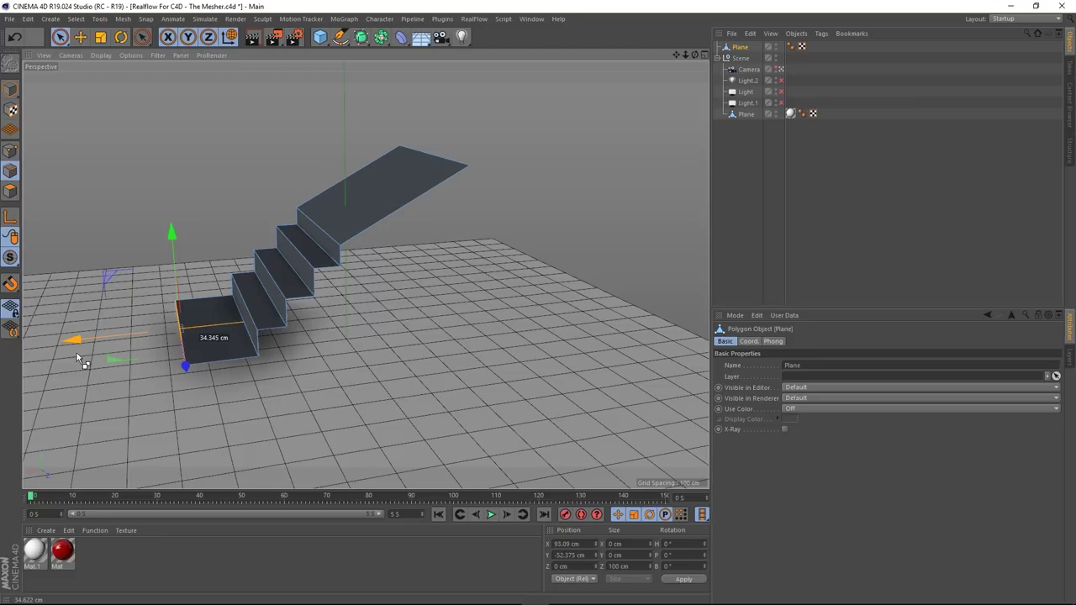
left_click_drag(77, 354, 76, 354)
left_click_drag(253, 300, 296, 307, "alt")
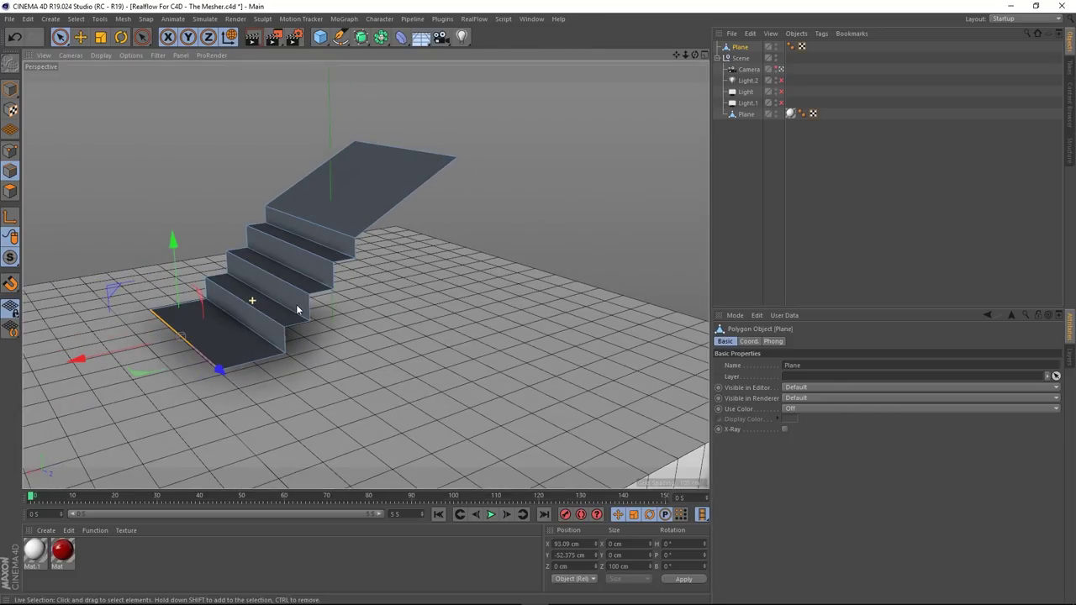
left_click_drag(406, 116, 450, 176, "alt")
scroll(407, 200, "down", 5)
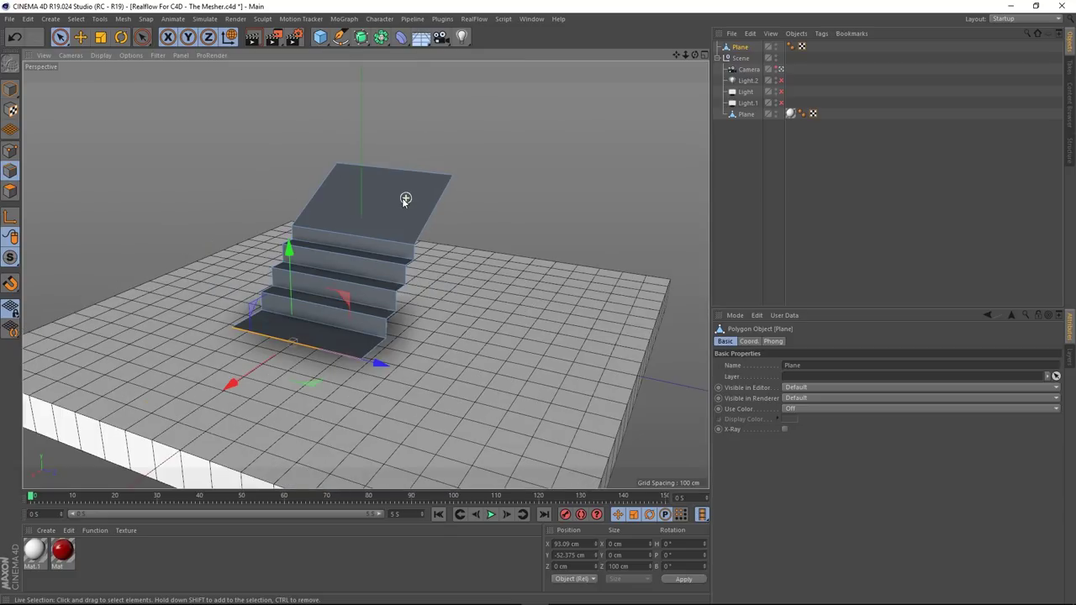
- Select the outline edges running along both sides of the ramp, steps and landing
left_click(533, 217)
mouse_move(332, 282)
left_mouse_down("alt")
mouse_move(386, 299)
mouse_move(326, 287)
left_mouse_up("alt")
left_click(326, 288)
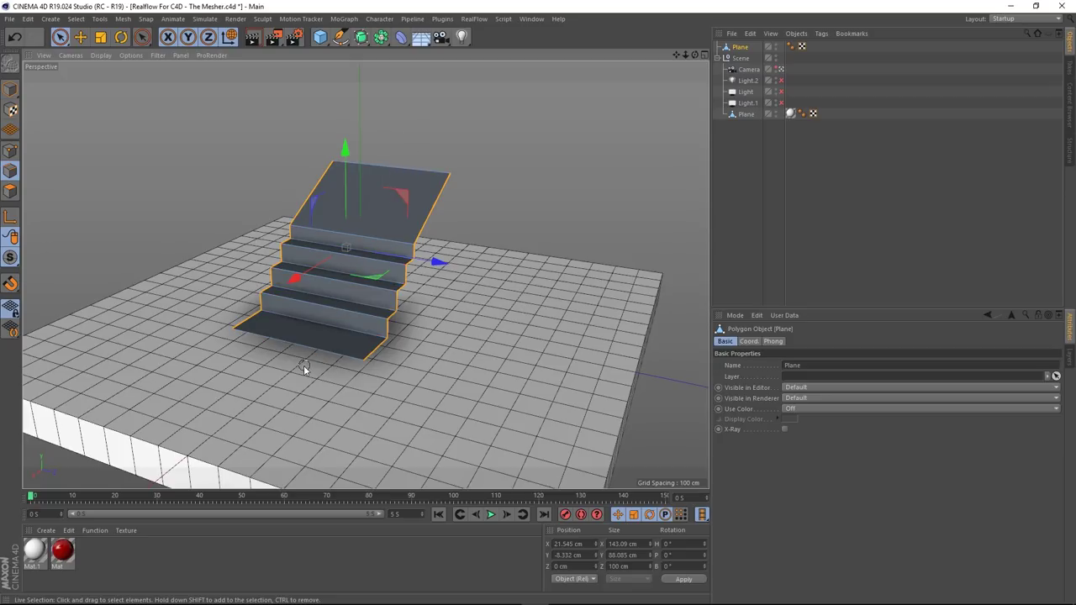
- Extrude both side outlines up about 20 cm, shift them about 11 cm along X as side walls, and clear the selection
left_click_drag(348, 286, 361, 130, "alt")
left_click_drag(269, 231, 255, 245, "ctrl")
mouse_move(313, 302)
left_mouse_down("alt")
mouse_move(384, 301)
mouse_move(432, 320)
mouse_move(380, 302)
mouse_move(404, 320)
mouse_move(400, 330)
left_mouse_up("alt")
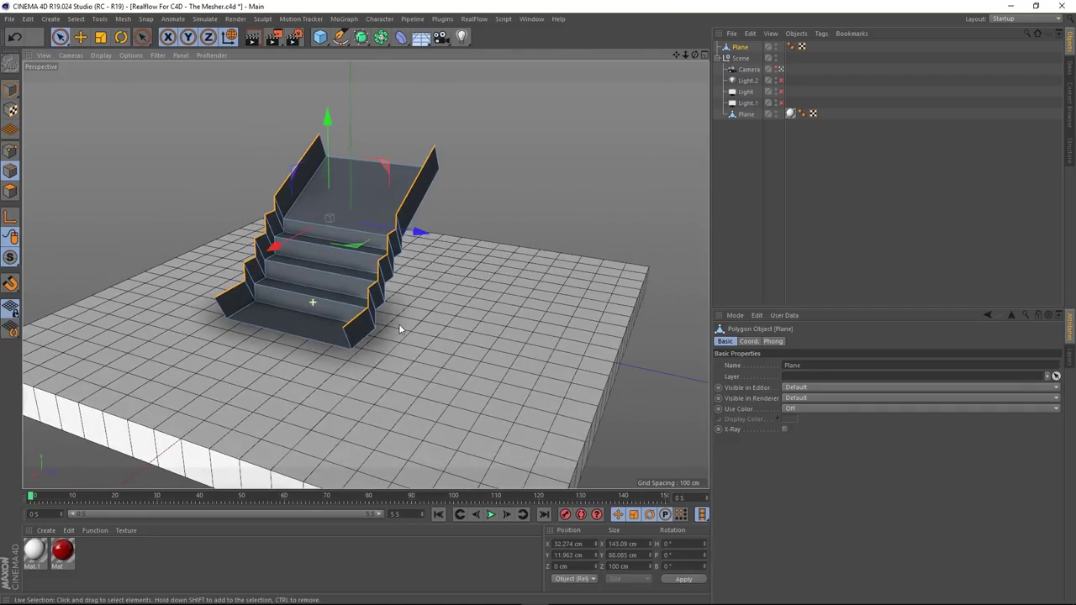
left_click(511, 196)
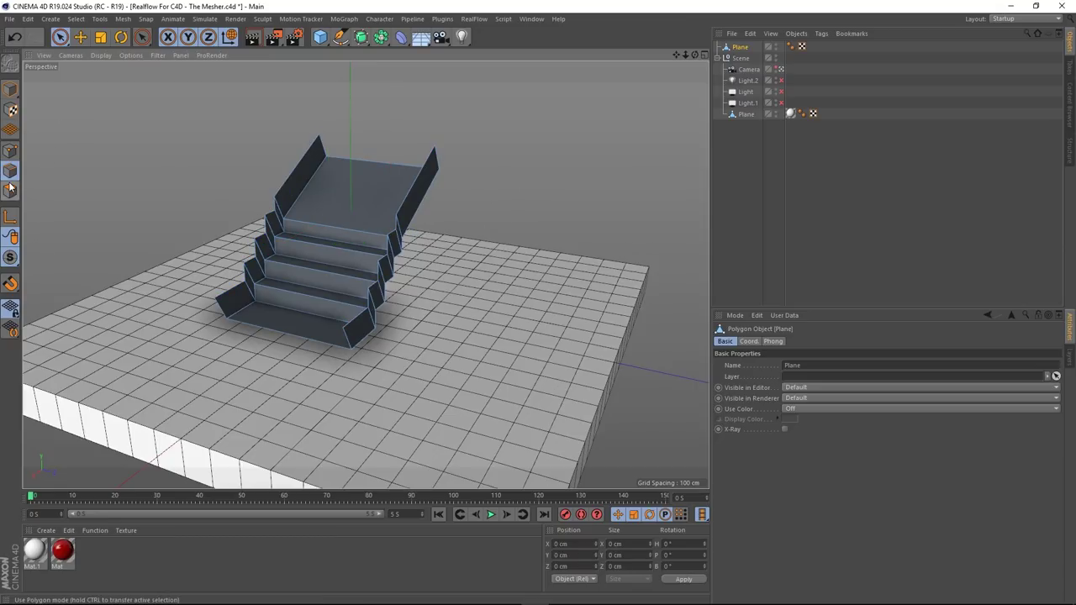
- Select all polygons of the ramp and extrude them with an offset of -10.3 cm to thicken the walls and steps
key("ctrl+a")
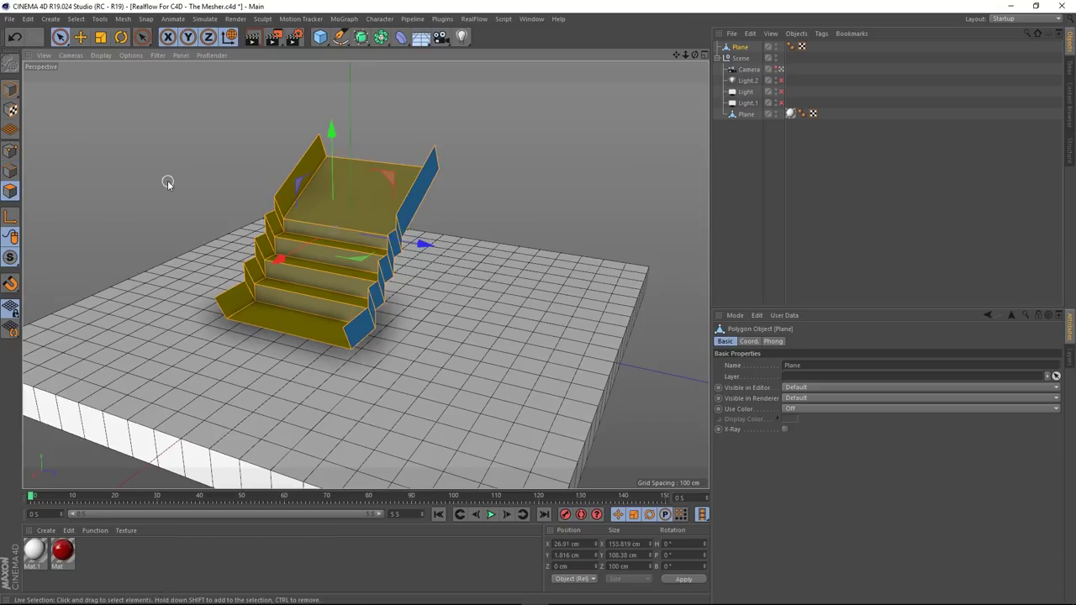
mouse_move(308, 250)
left_mouse_down("alt")
mouse_move(297, 266)
mouse_move(338, 247)
mouse_move(308, 267)
left_mouse_up("alt")
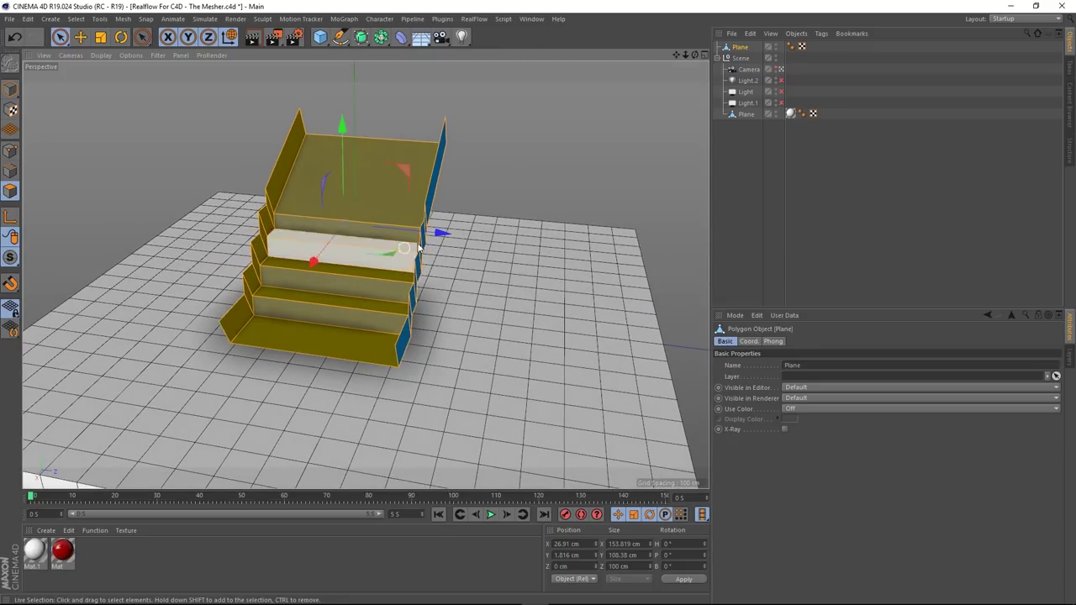
right_click(509, 160)
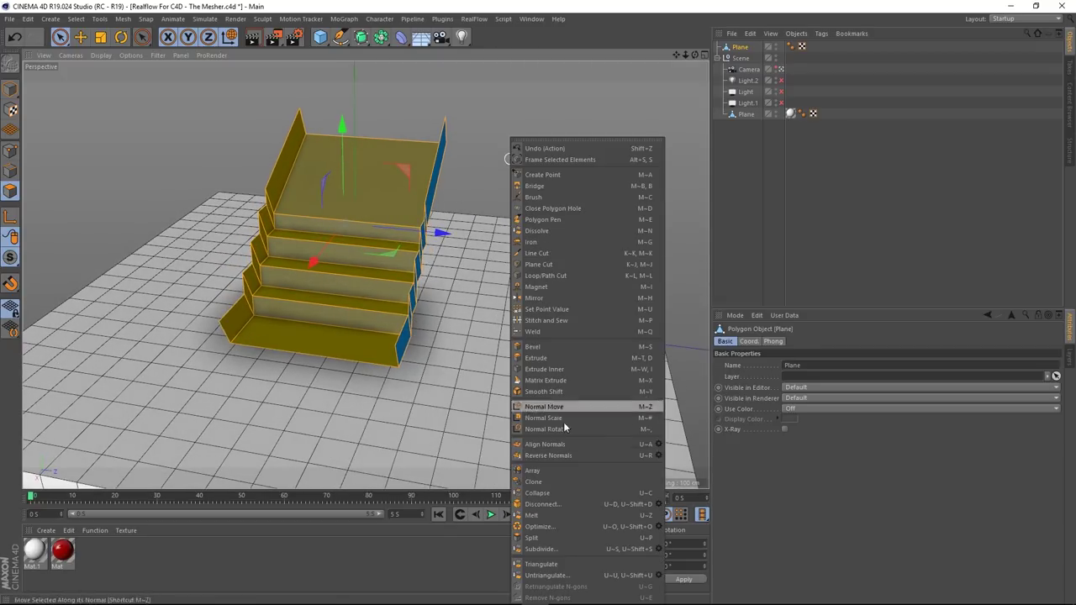
left_click(536, 358)
left_click_drag(521, 358, 452, 358)
left_click_drag(301, 253, 299, 253)
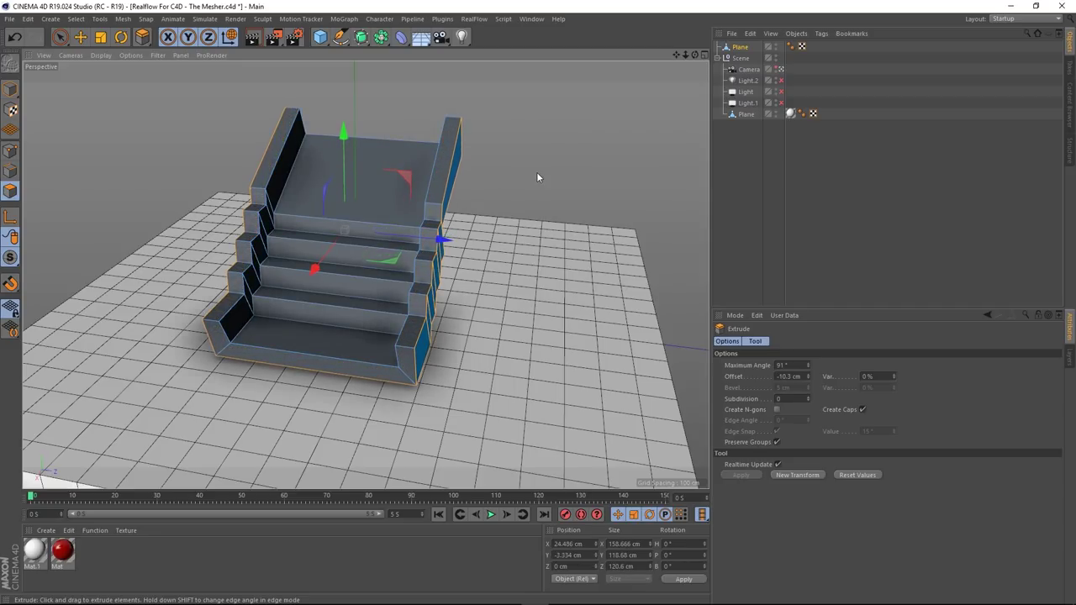
- Undo the thickening and the side-wall extrusion, going back to the selected side edges in edge mode
key("ctrl+z")
key("ctrl+z")
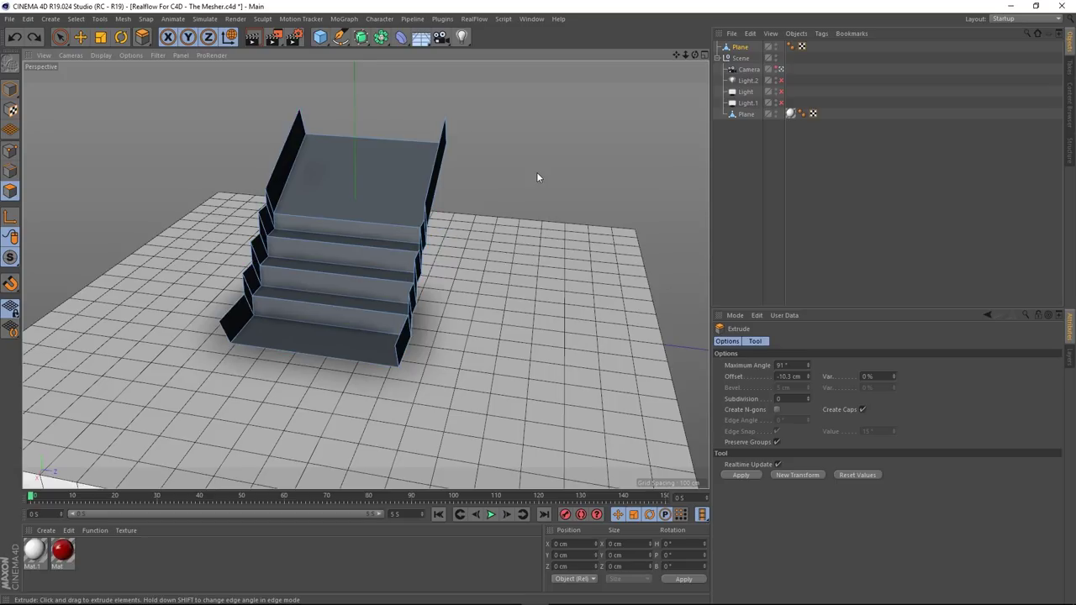
key("ctrl+z")
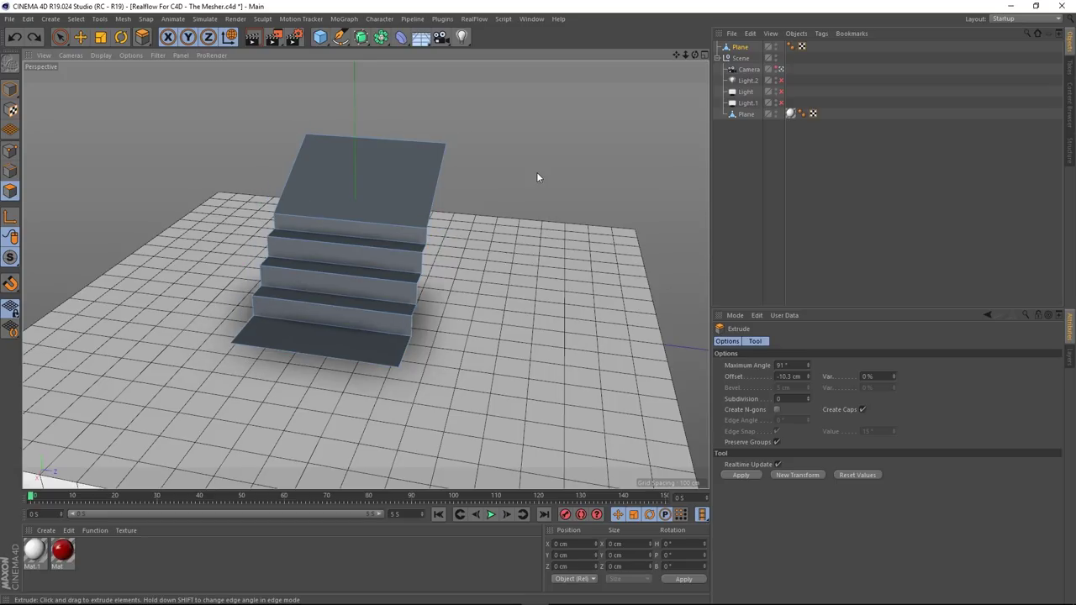
left_click(10, 171)
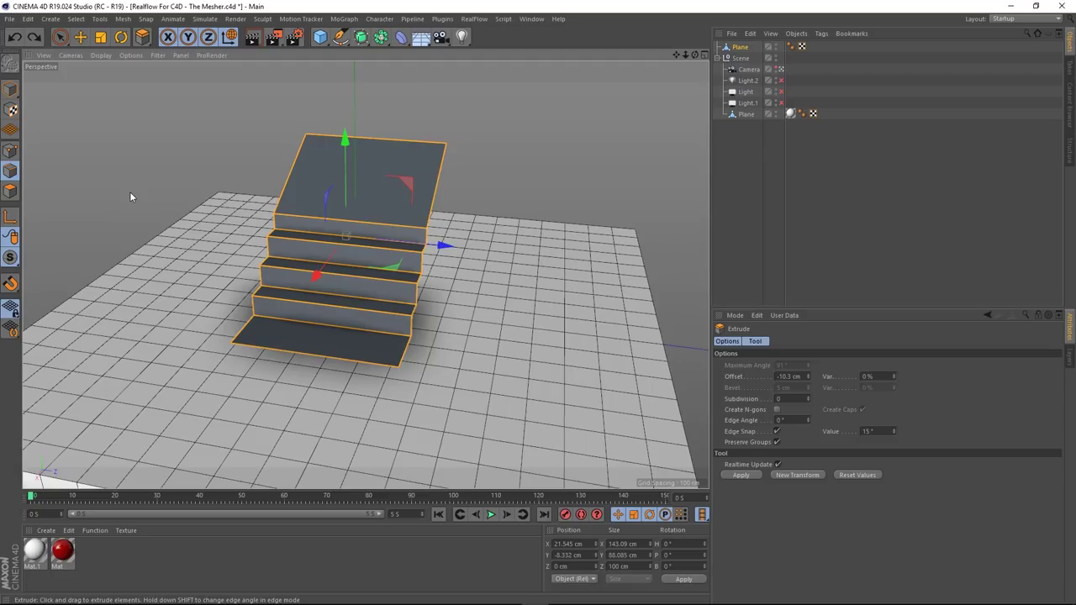
left_click(33, 37)
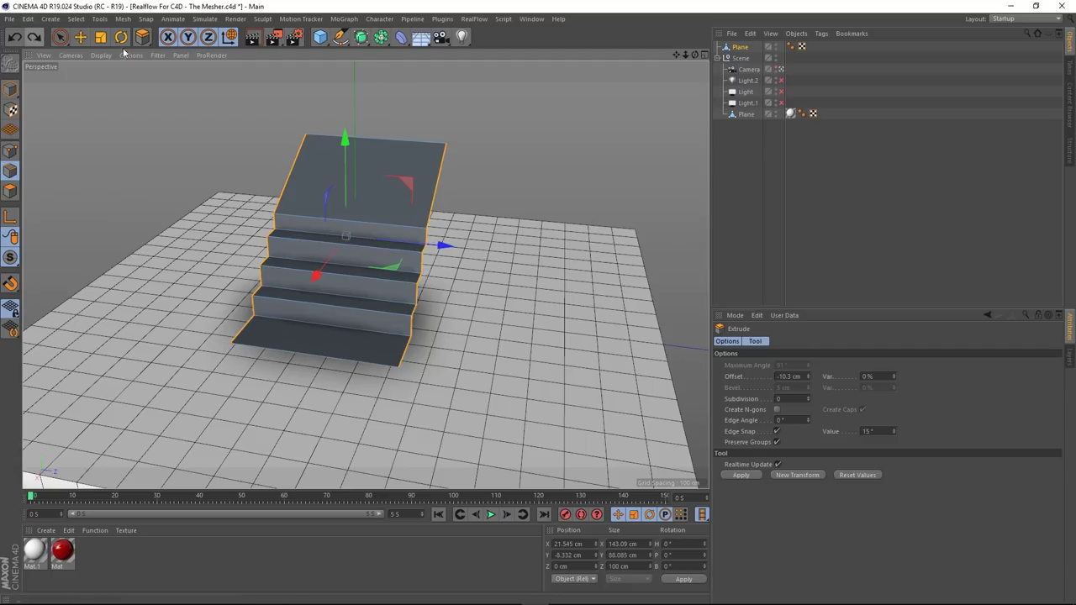
- Add the ramp's raised back edge to the side edge selection and extrude all of them up about 22 cm into walls
key("space")
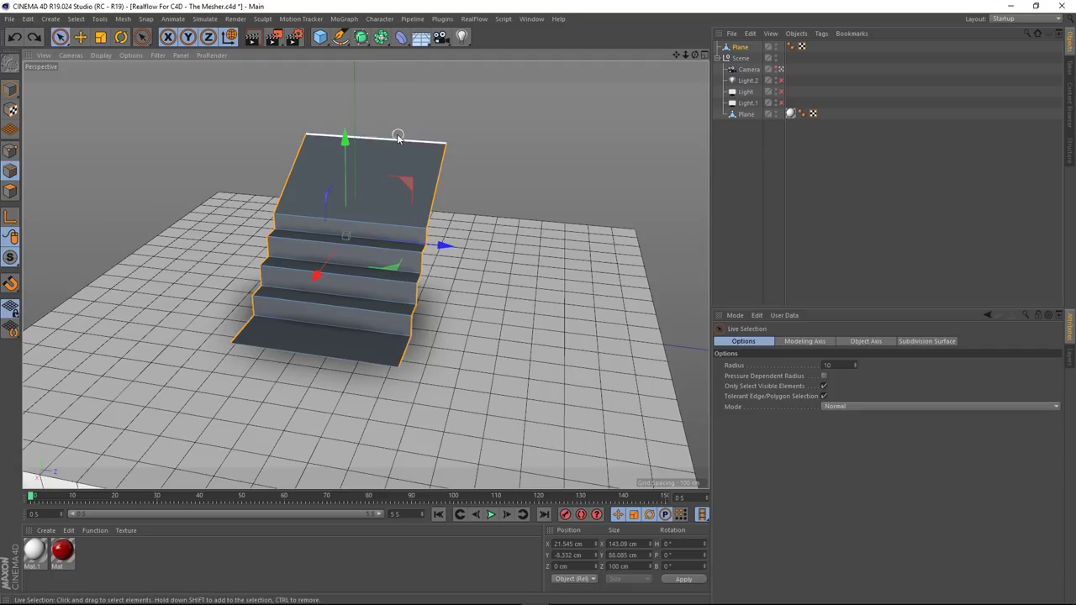
left_click(386, 138, "shift")
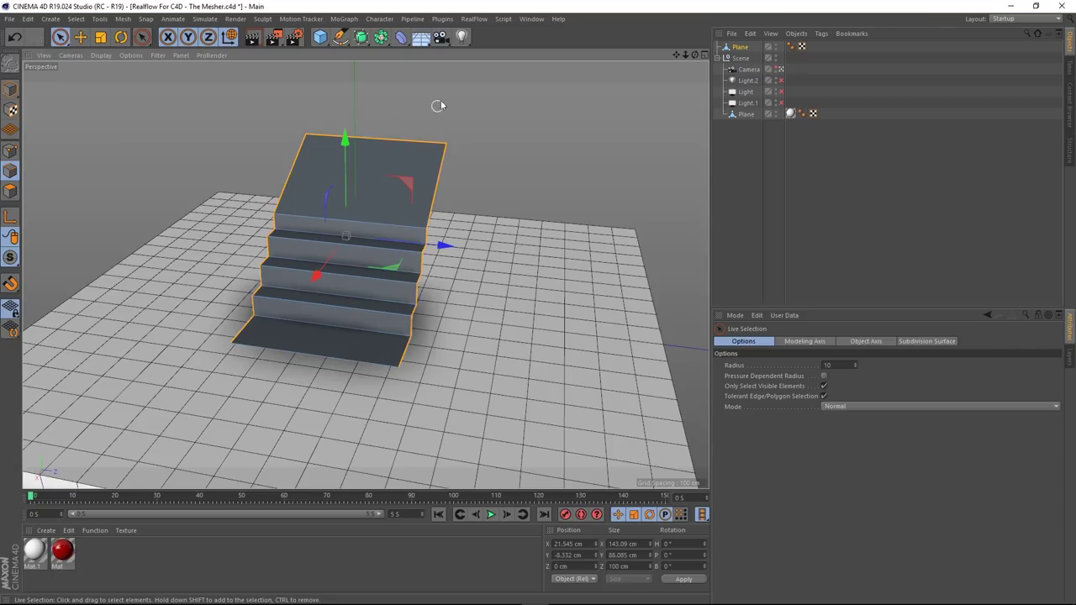
right_click(160, 170)
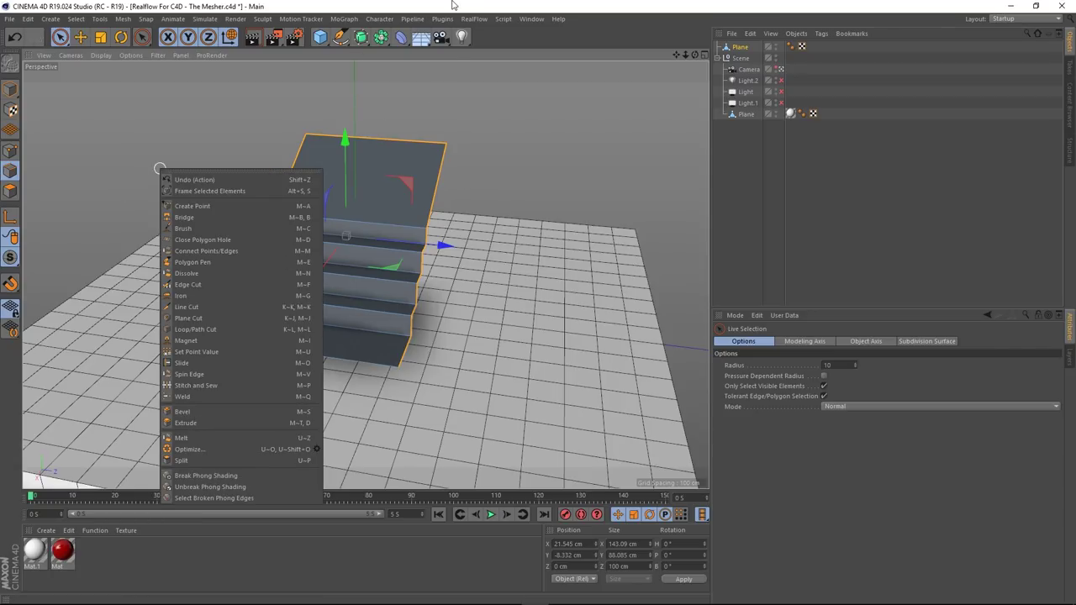
left_click(452, 2)
mouse_move(413, 217)
left_mouse_down("alt")
mouse_move(210, 215)
mouse_move(296, 204)
left_mouse_up("alt")
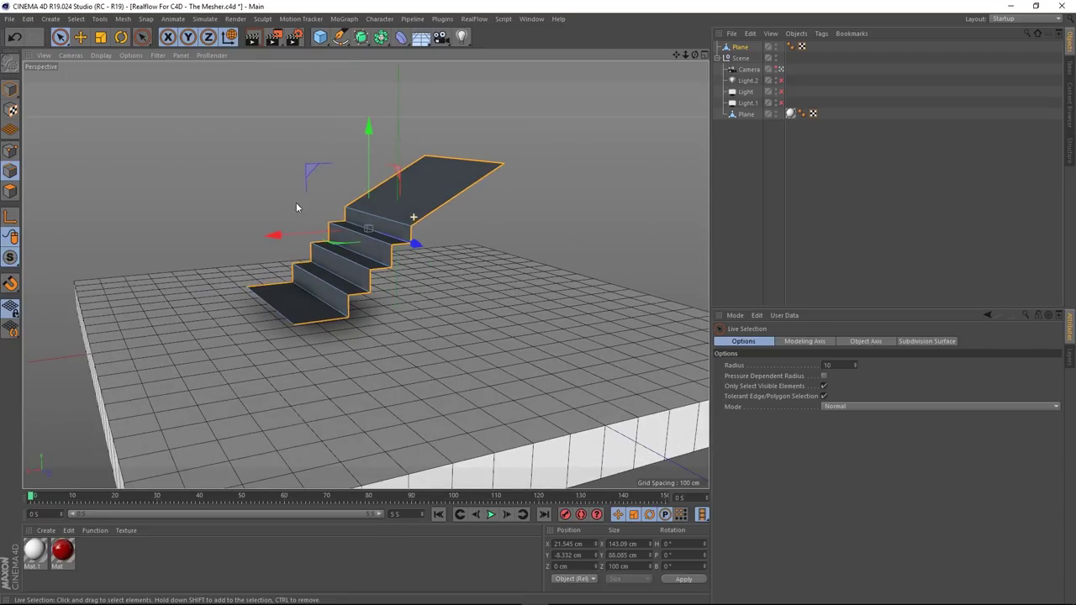
left_click_drag(367, 135, 367, 95, "ctrl")
- Try to move the top edges of the walls outward along X, and undo the move
left_click_drag(282, 209, 264, 212, "ctrl")
mouse_move(388, 202)
left_mouse_down("alt")
mouse_move(447, 214)
mouse_move(401, 232)
mouse_move(390, 222)
left_mouse_up("alt")
key("ctrl+z")
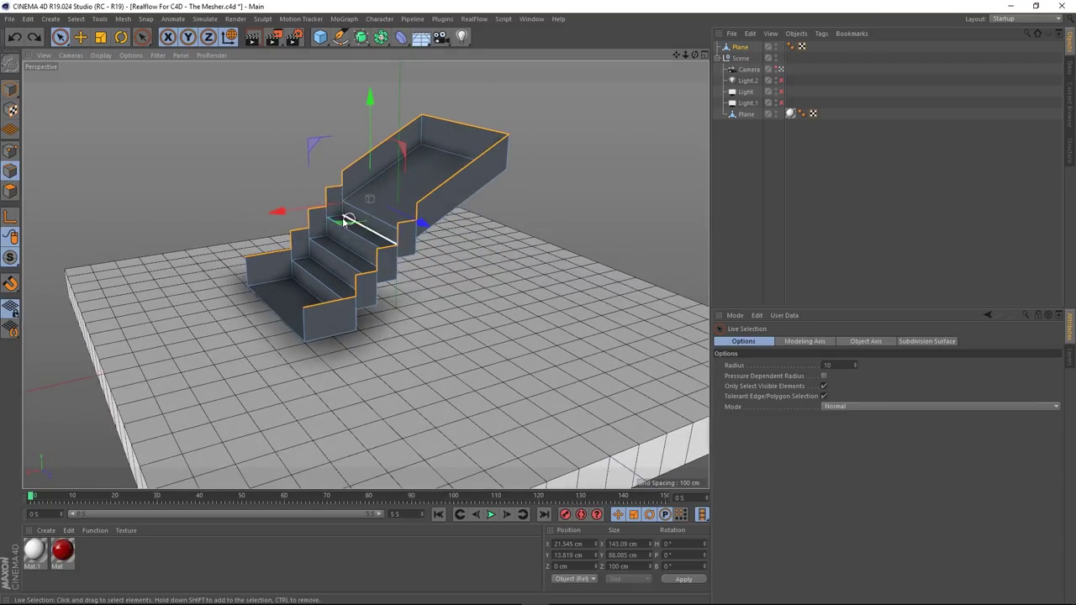
- Shift the top edges of the walls about 5 cm toward the landing along X and clear the selection
scroll(343, 211, "up", 4)
scroll(342, 210, "up", 4)
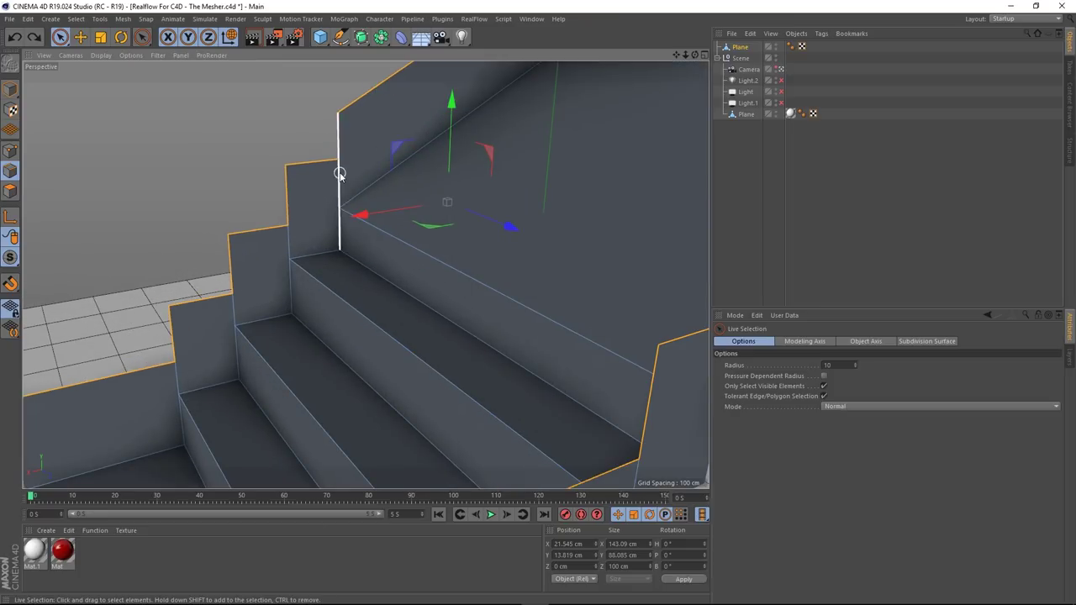
left_click_drag(361, 211, 348, 228, "ctrl")
scroll(329, 234, "down", 6)
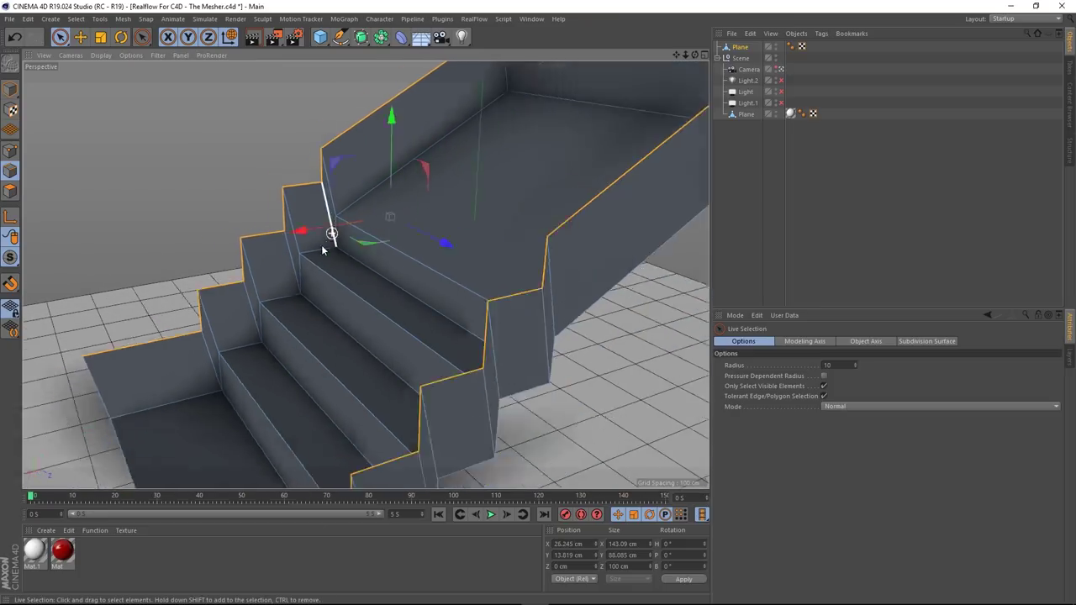
mouse_move(357, 325)
left_mouse_down("alt")
mouse_move(435, 303)
mouse_move(442, 314)
left_mouse_up("alt")
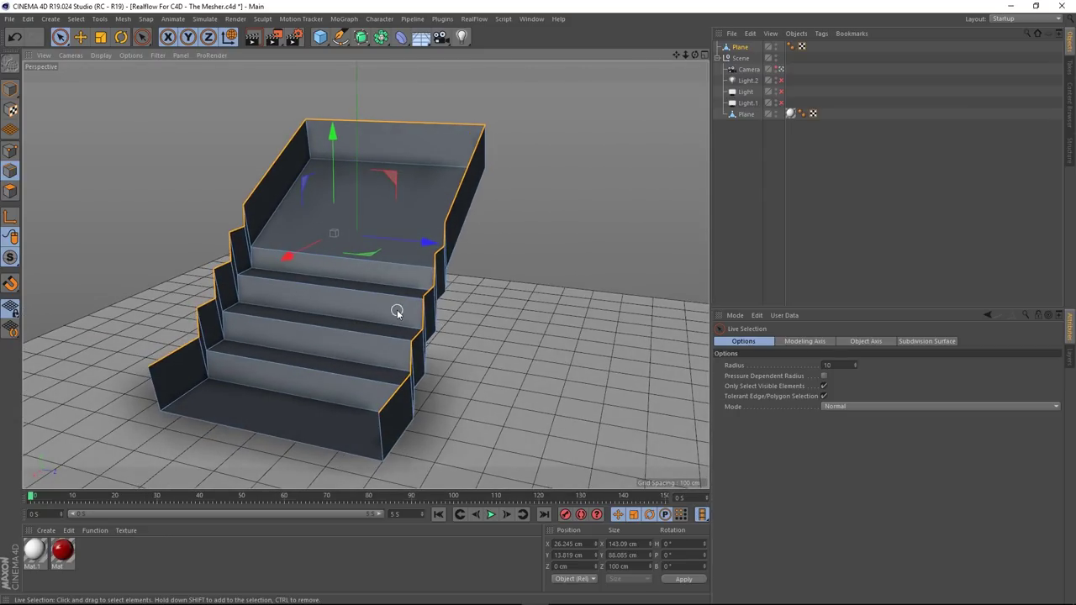
left_click(526, 236)
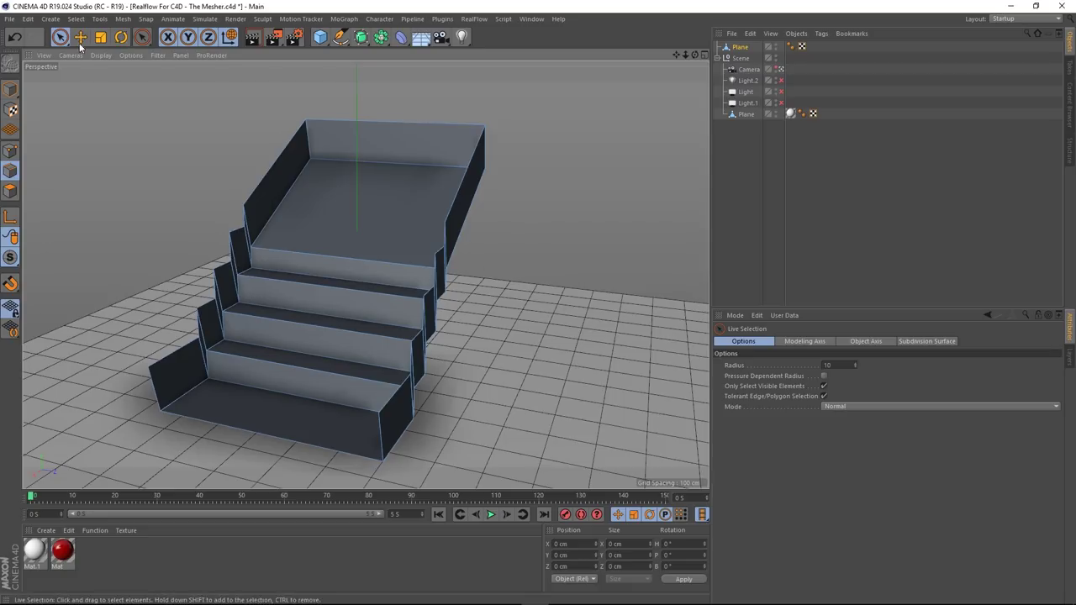
- Select all polygons of the walled ramp and extrude them with caps at an offset of -6.2 cm for thickness
key("ctrl+a")
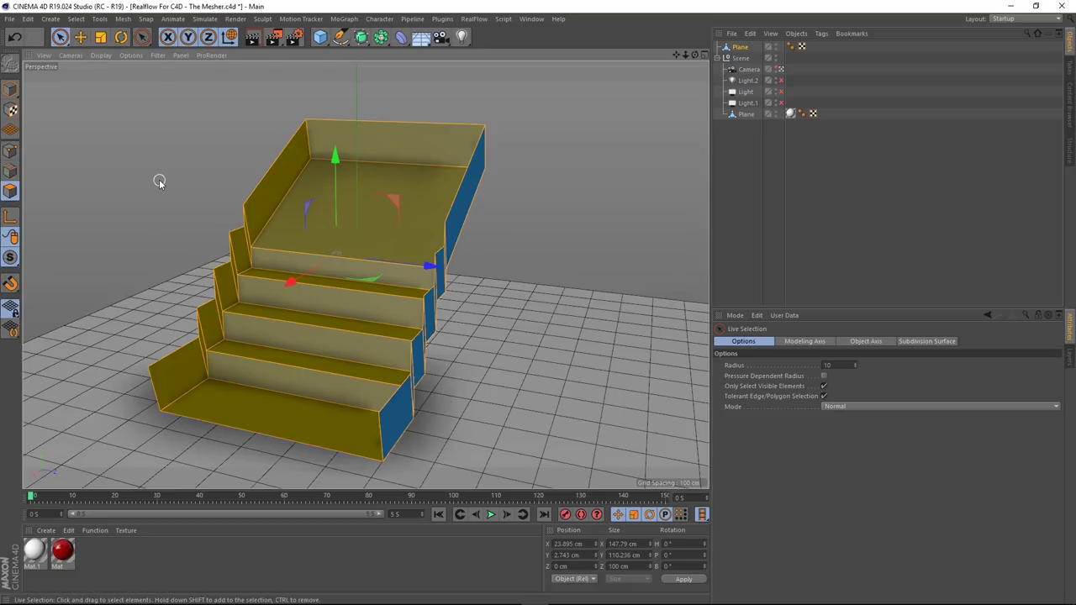
right_click(168, 182)
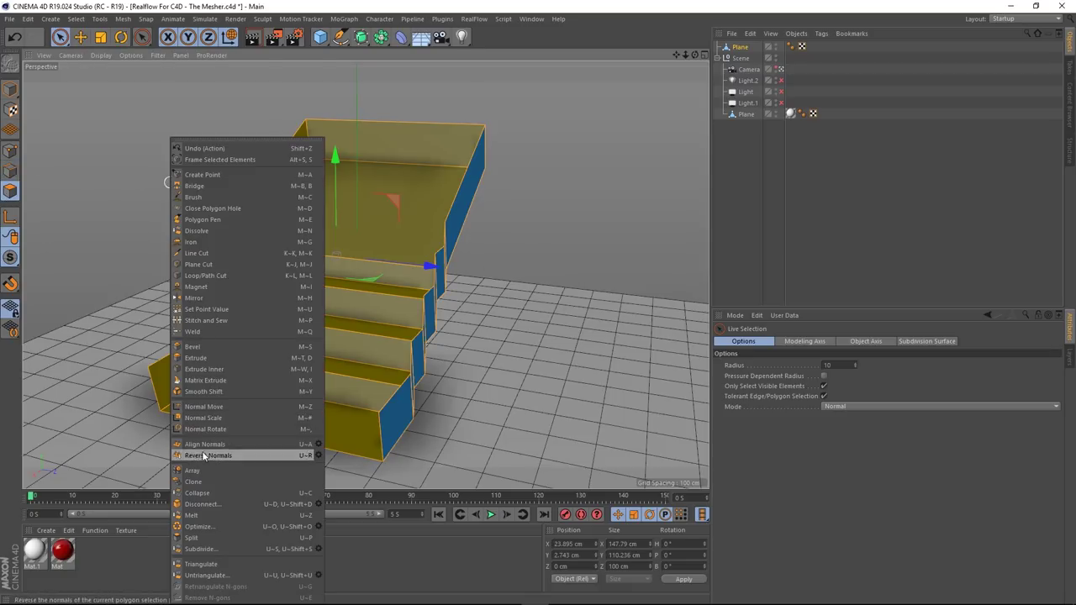
left_click(197, 359)
left_click_drag(244, 142, 204, 143)
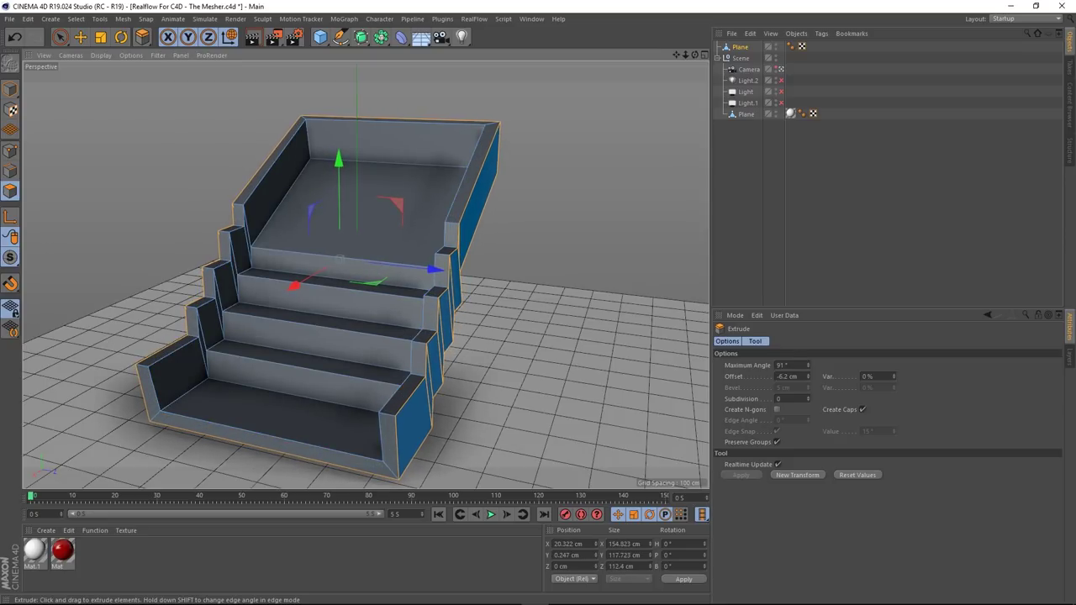
- Select all polygons of the thickened ramp and reverse their normals
mouse_move(437, 264)
left_mouse_down("alt")
mouse_move(241, 243)
mouse_move(154, 208)
mouse_move(35, 250)
mouse_move(239, 281)
mouse_move(440, 257)
left_mouse_up("alt")
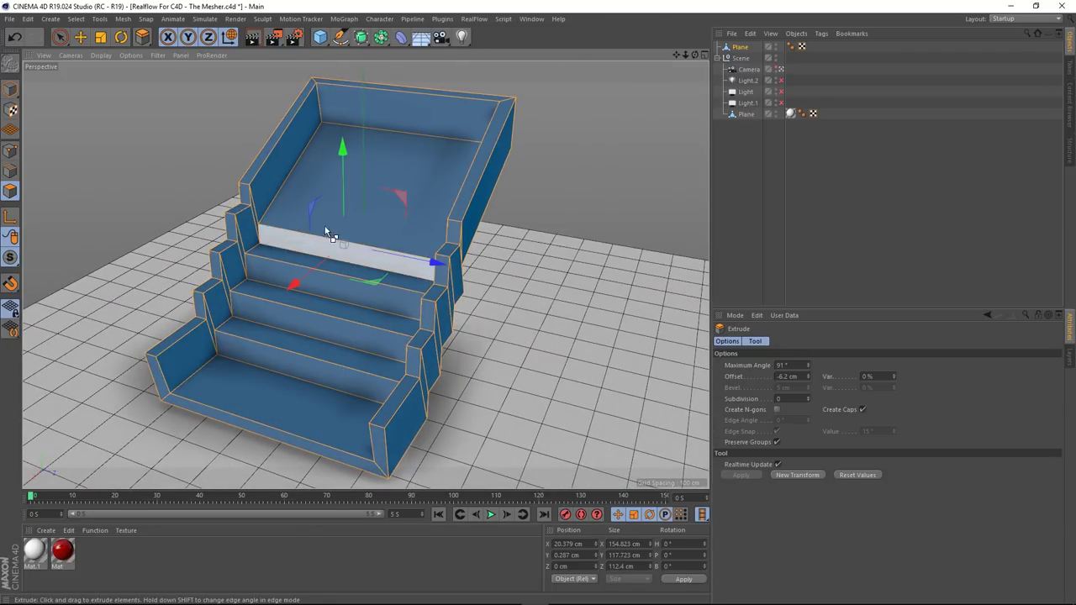
scroll(449, 150, "down", 5)
scroll(442, 231, "up", 4)
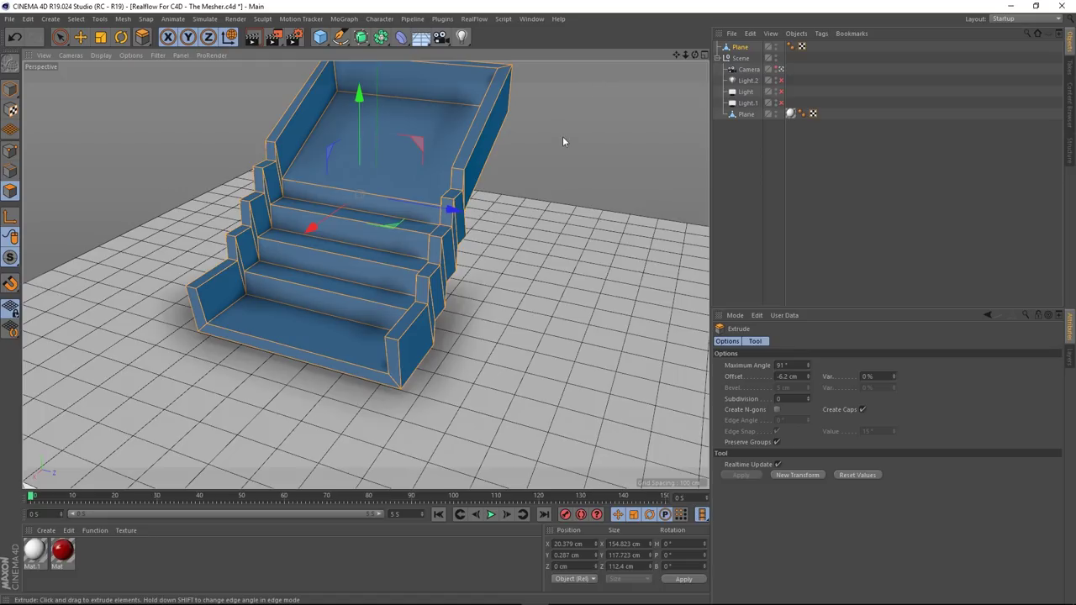
left_click(58, 40)
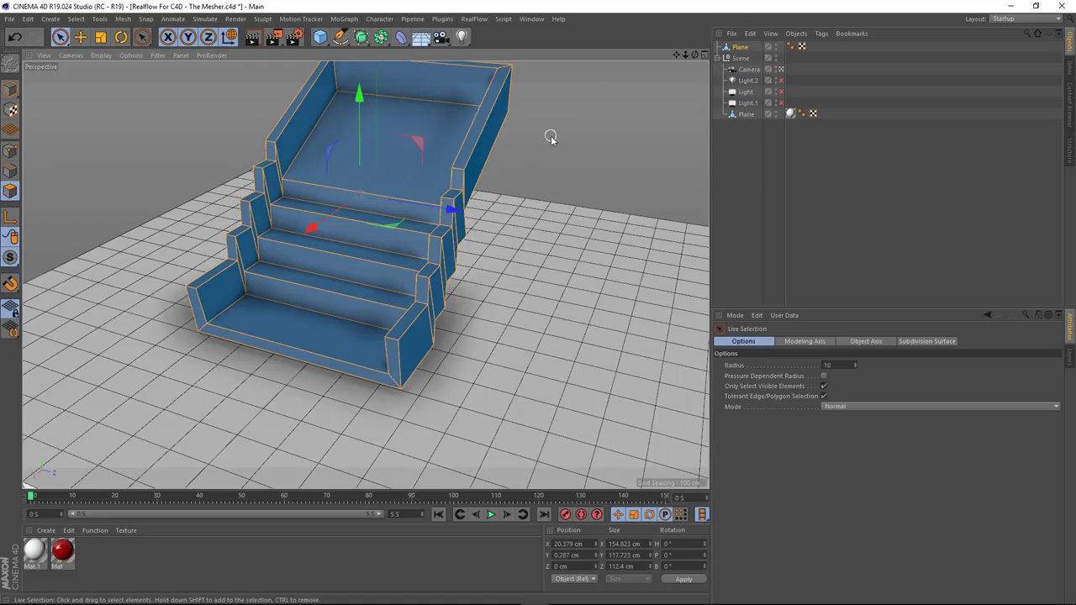
right_click(552, 138)
left_click(593, 456)
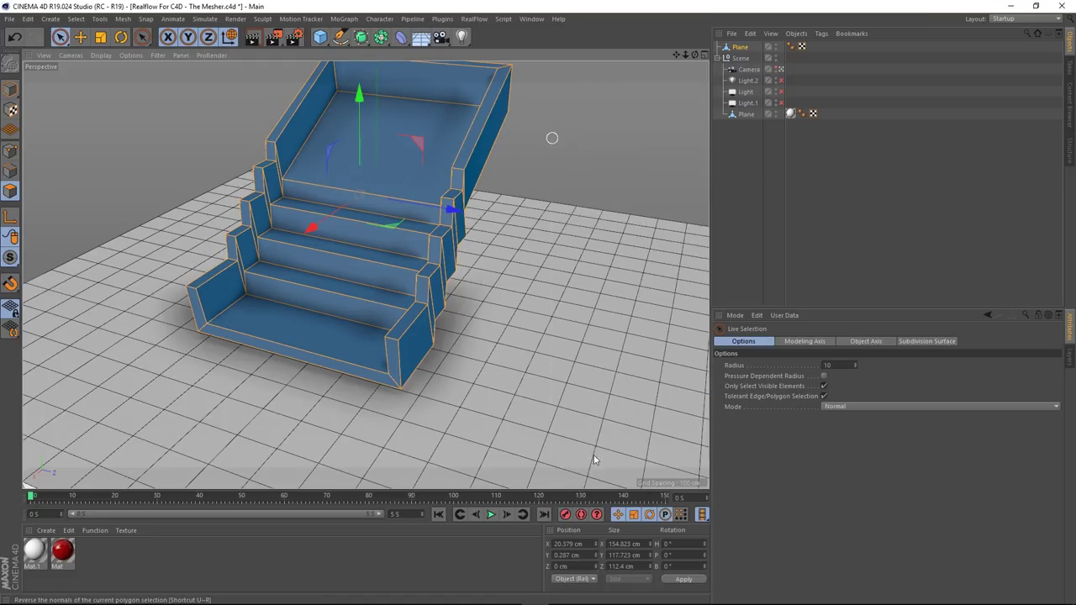
left_click_drag(593, 456, 420, 258, "alt")
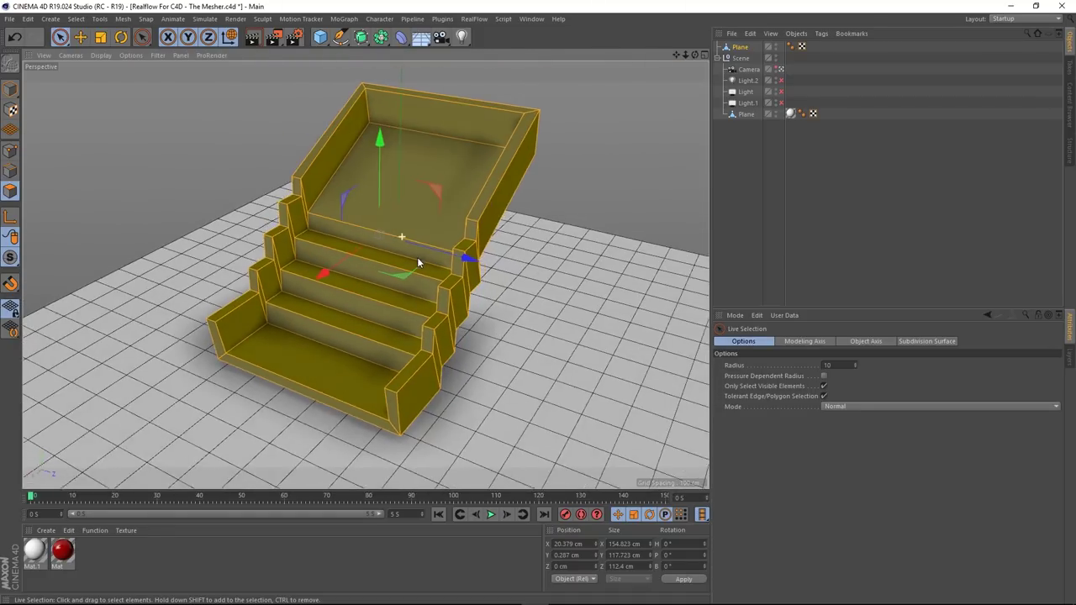
- Clear the polygon selection and select the points at the ramp's raised back end in point mode
left_click(644, 175)
left_click(10, 190)
left_click(404, 194)
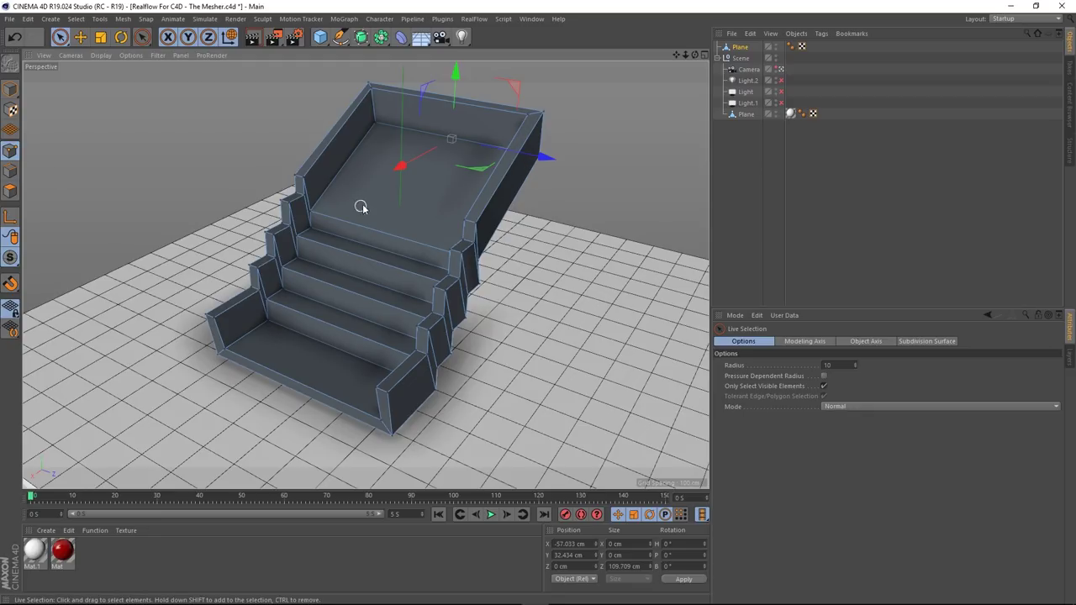
- Enable the Total Points and Selected Points read-outs in the perspective viewport's HUD settings
left_click(109, 58)
left_click(150, 332)
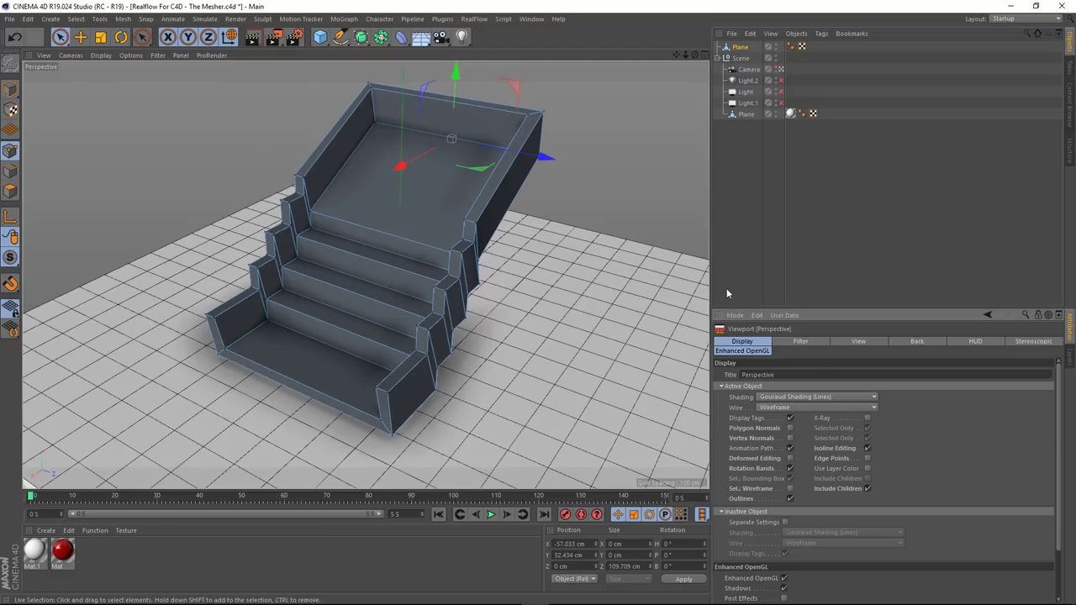
left_click(804, 341)
left_click(866, 342)
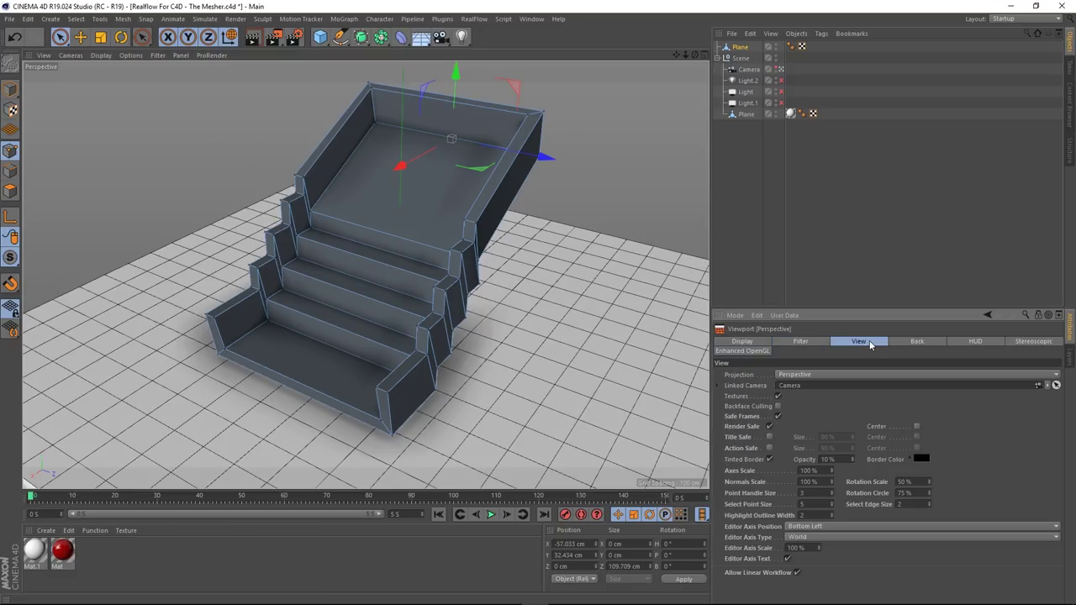
left_click(909, 342)
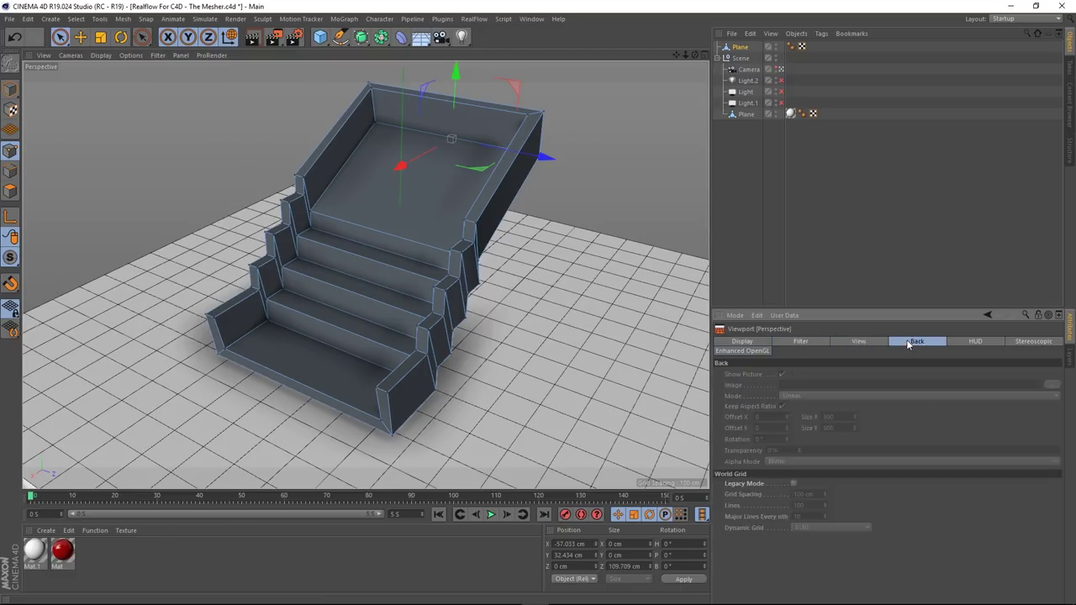
left_click(978, 343)
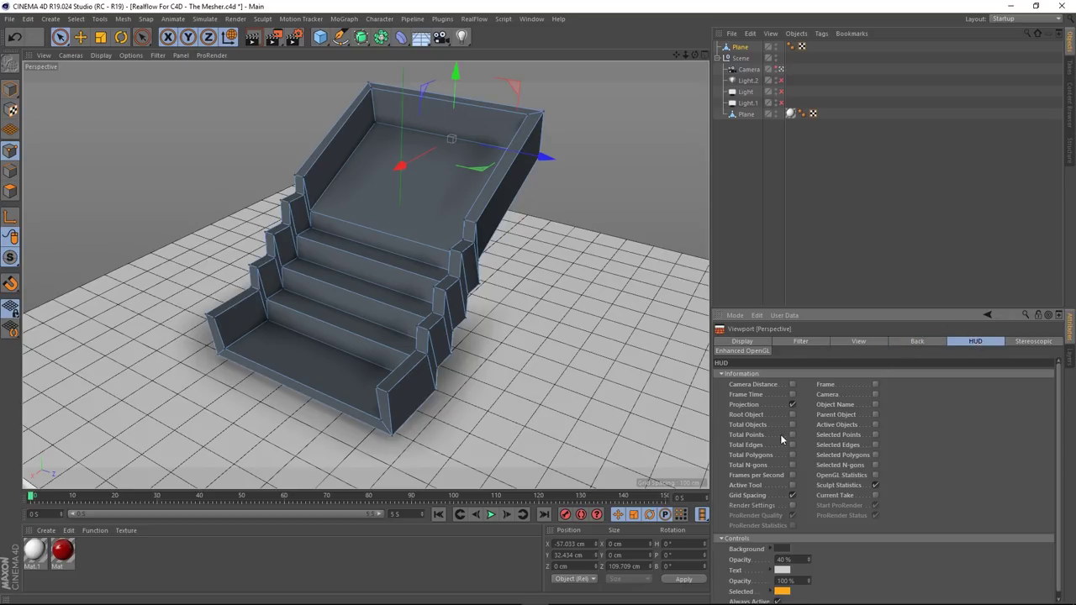
left_click(792, 434)
left_click(876, 435)
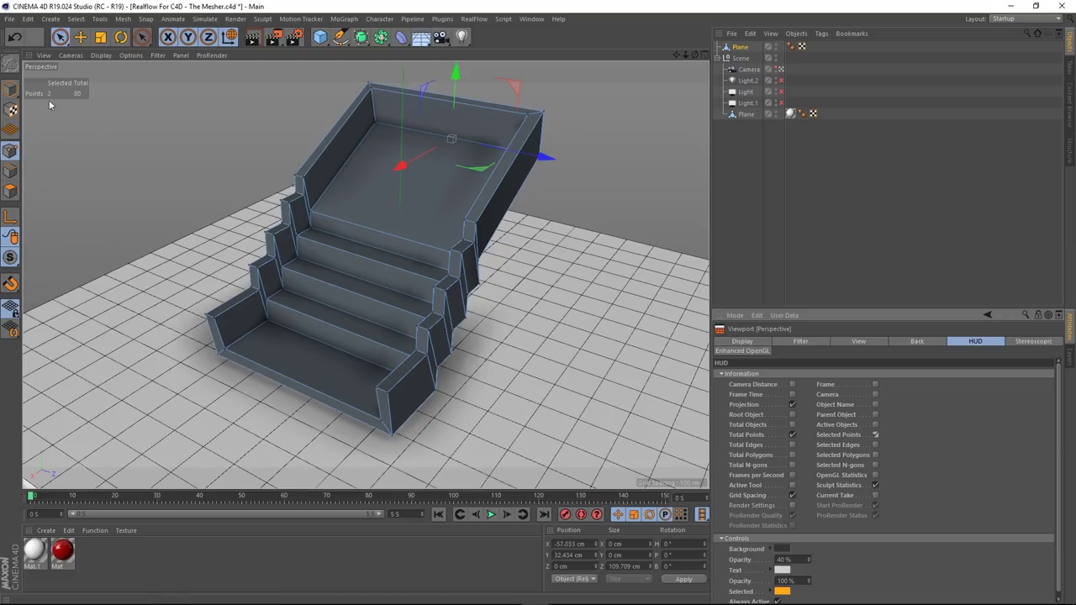
- Select all points of the ramp, optimize them at a tolerance of 0.01 cm, and clear the selection
left_click(112, 136)
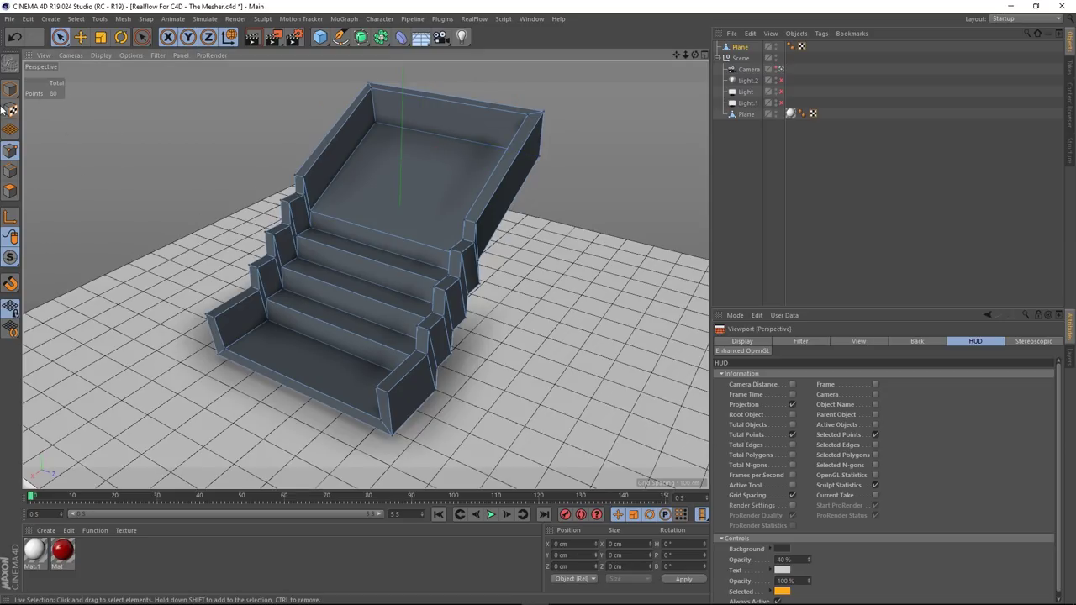
key("ctrl+a")
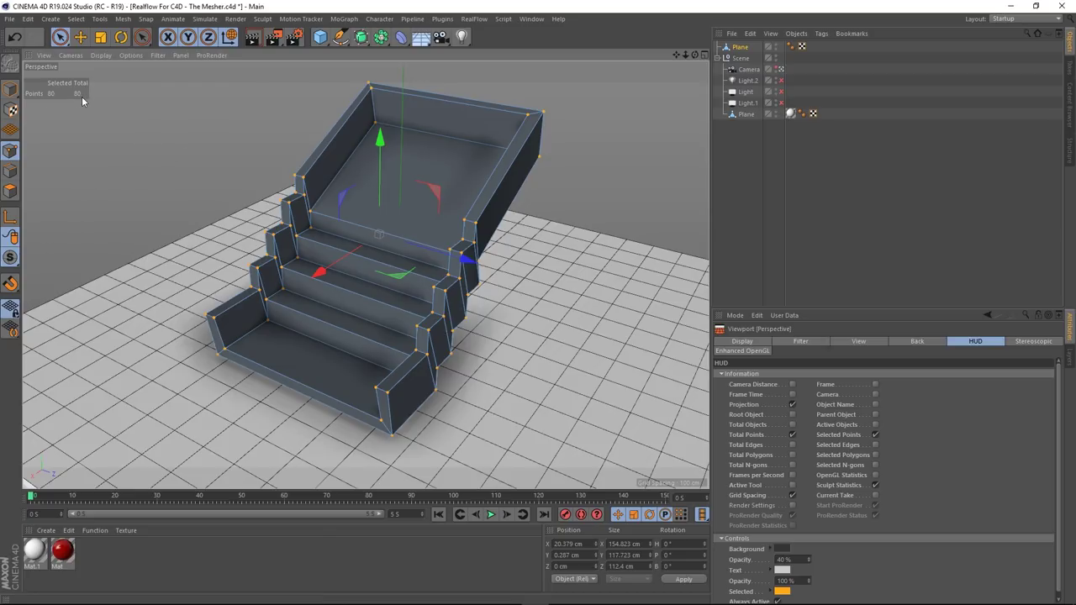
right_click(191, 135)
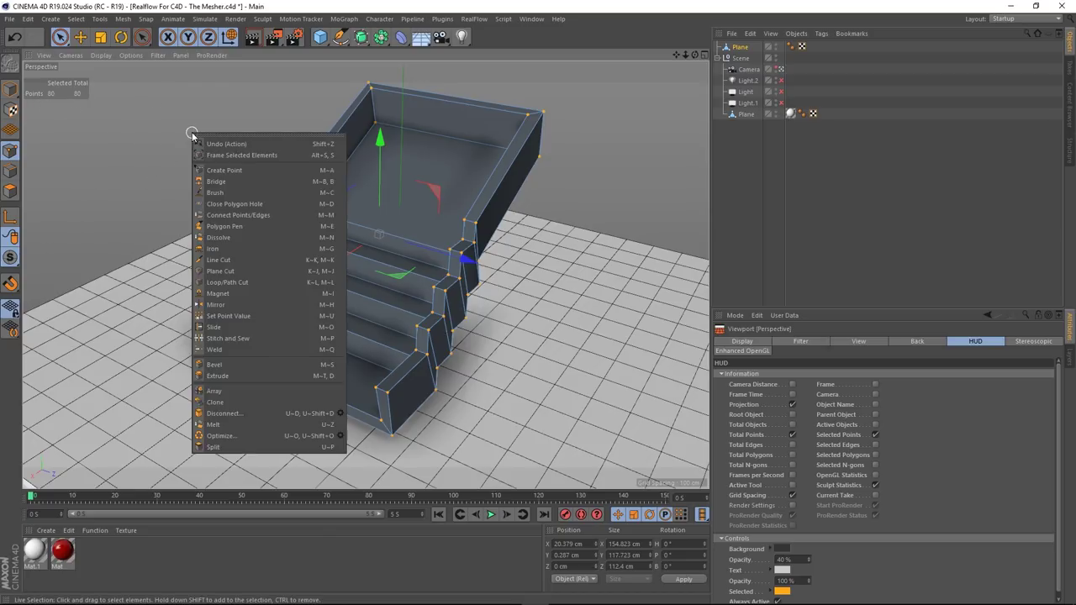
left_click(277, 438)
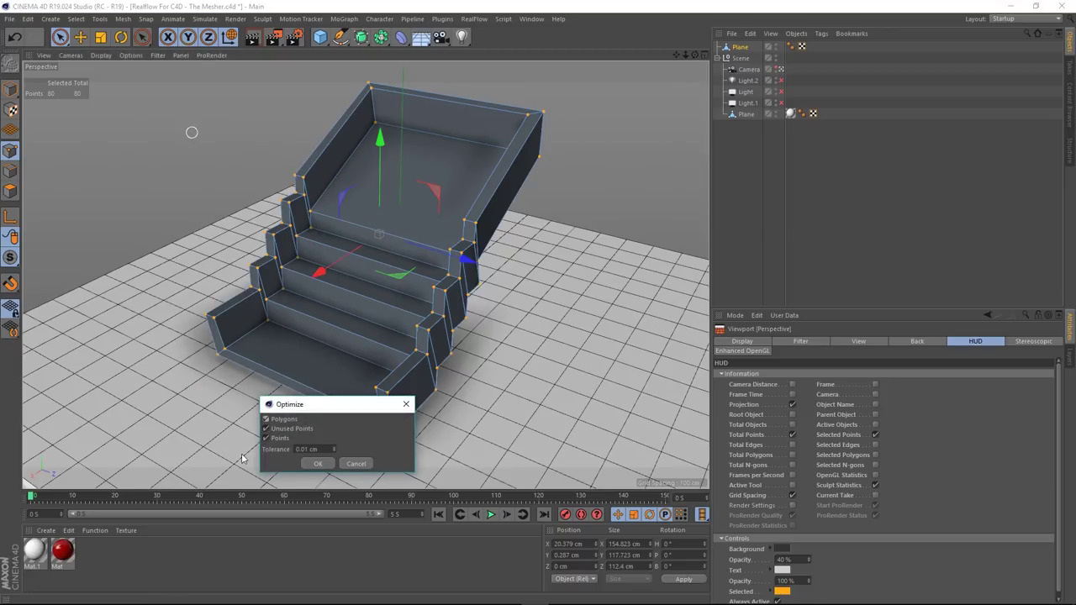
left_click(314, 464)
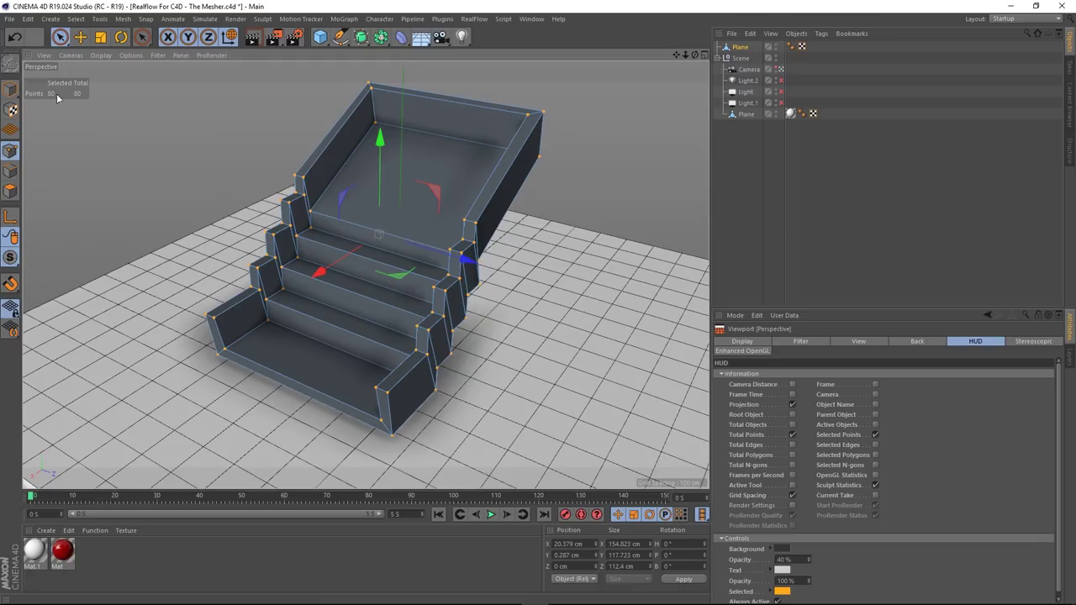
left_click(149, 158)
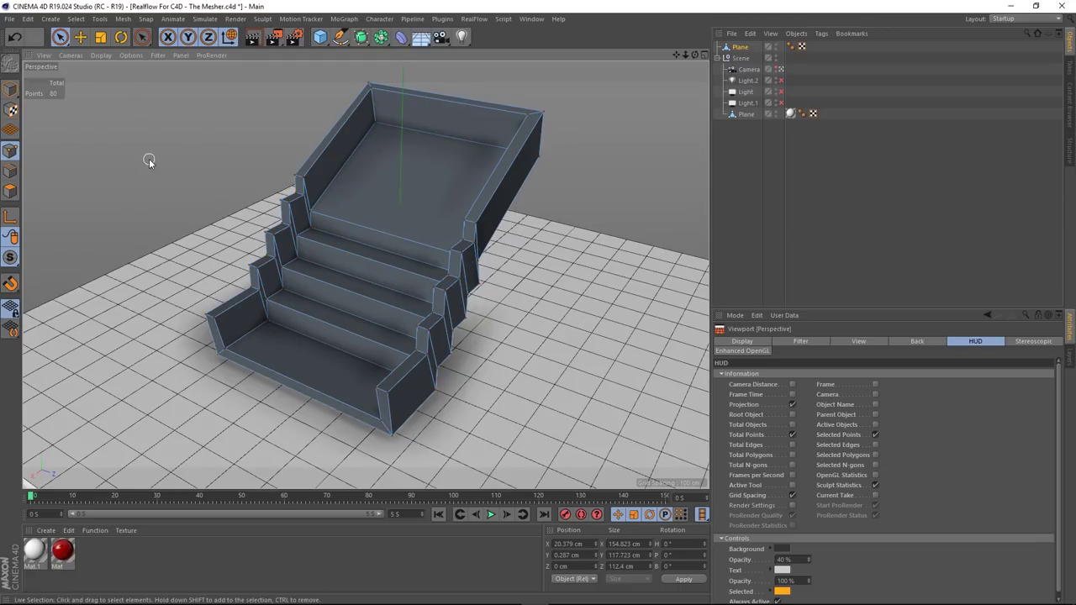
- Switch to Rectangle Selection and show the viewport as Lines with the ramp seen from its front
left_click_drag(404, 207, 436, 181, "alt")
left_click_drag(408, 257, 401, 252, "alt")
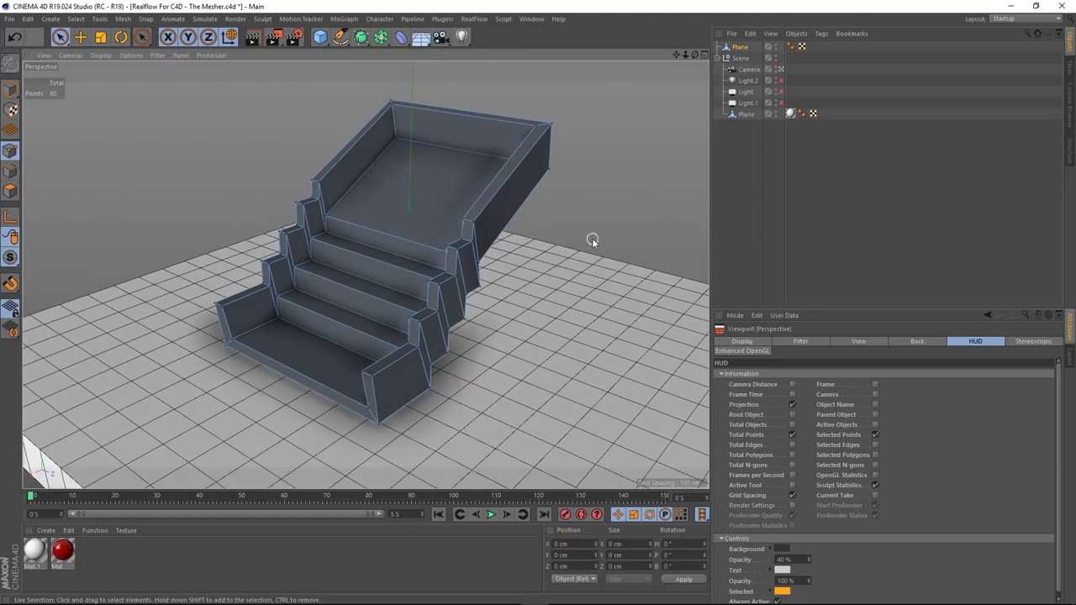
left_click_drag(317, 276, 351, 263, "alt")
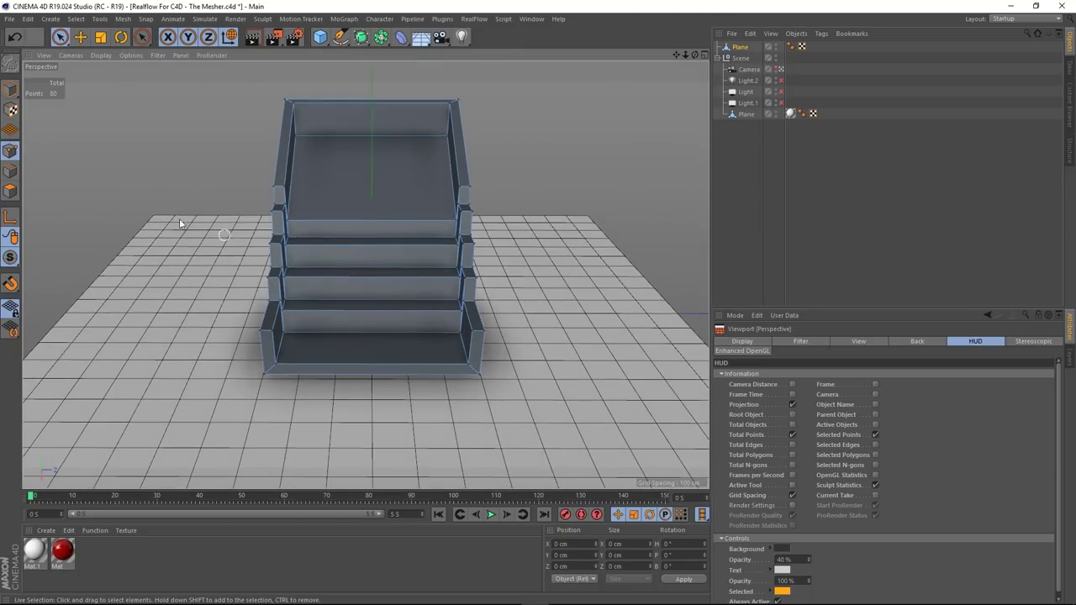
left_click_drag(60, 40, 111, 69)
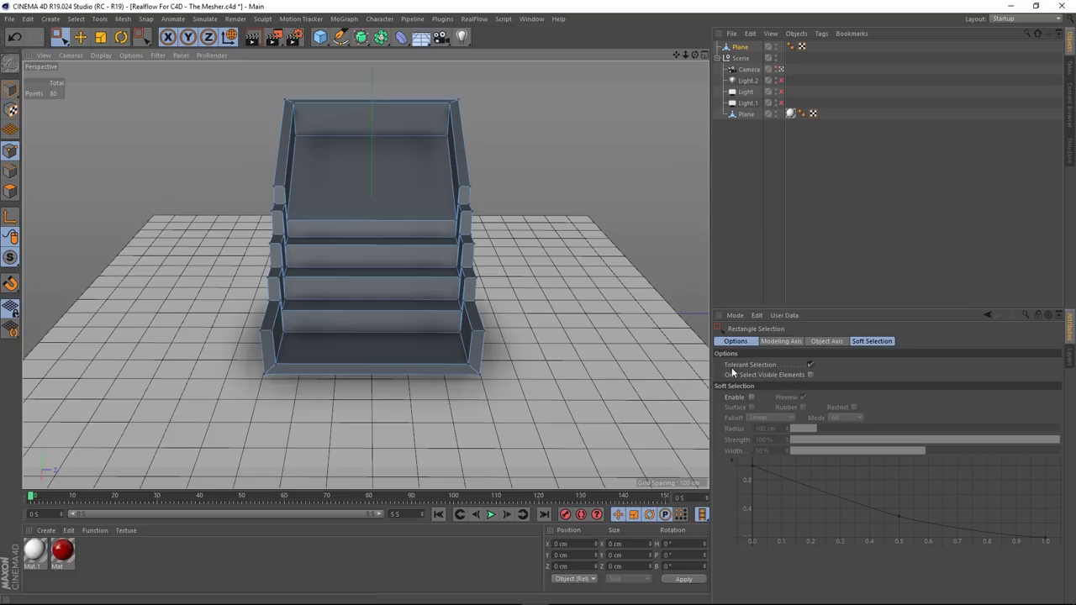
mouse_move(560, 351)
left_mouse_down("alt")
mouse_move(532, 346)
mouse_move(549, 346)
left_mouse_up("alt")
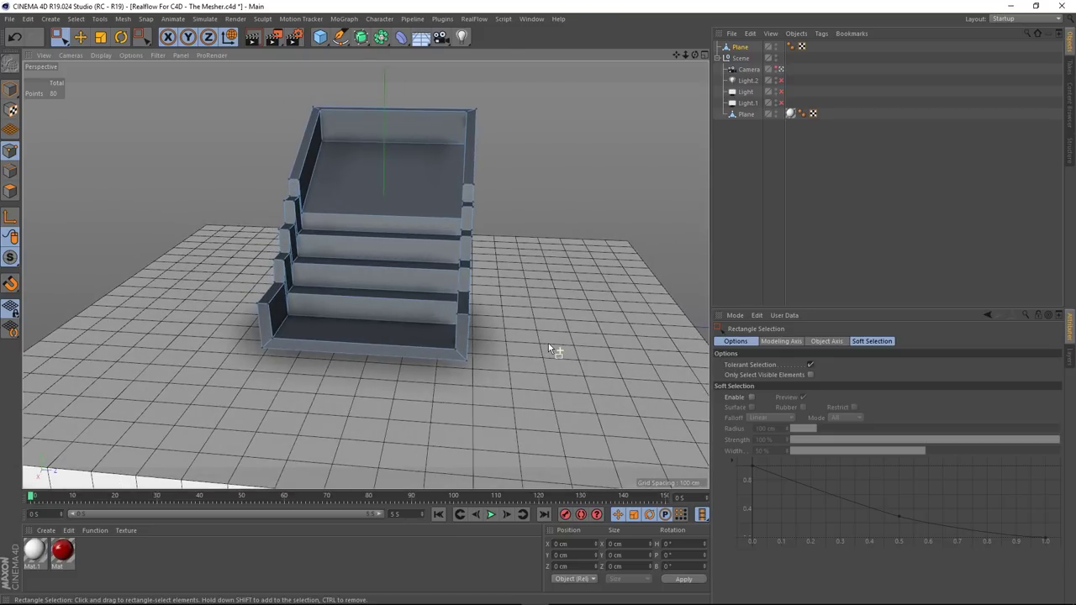
key("n")
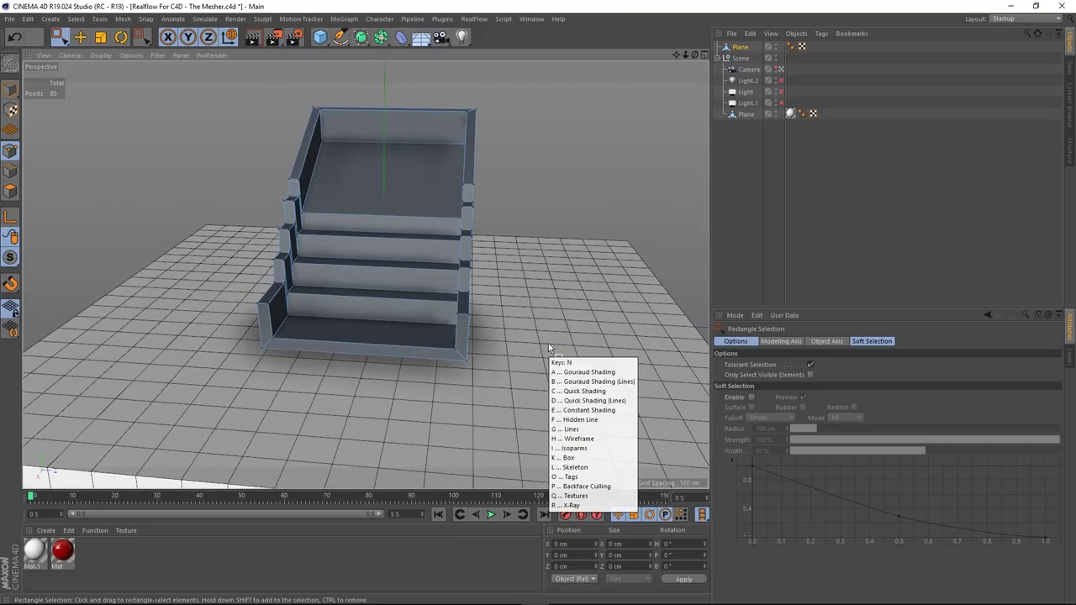
key("g")
mouse_move(336, 280)
left_mouse_down("alt")
mouse_move(349, 297)
mouse_move(350, 280)
left_mouse_up("alt")
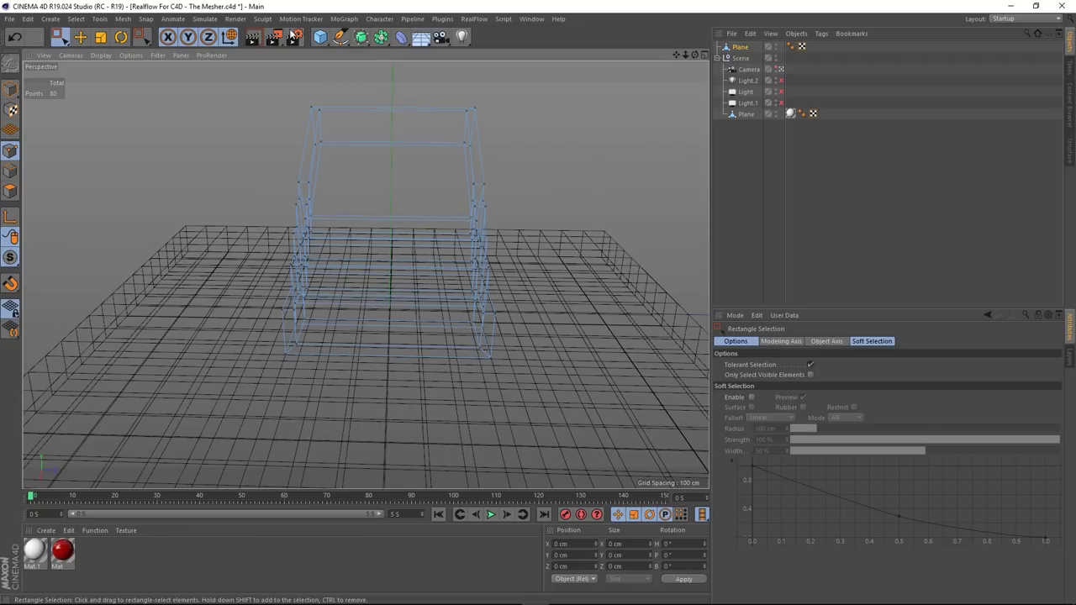
- Select all crosswise edges through the ramp's middle in edge mode and restore Gouraud Shading (Lines)
left_click(9, 171)
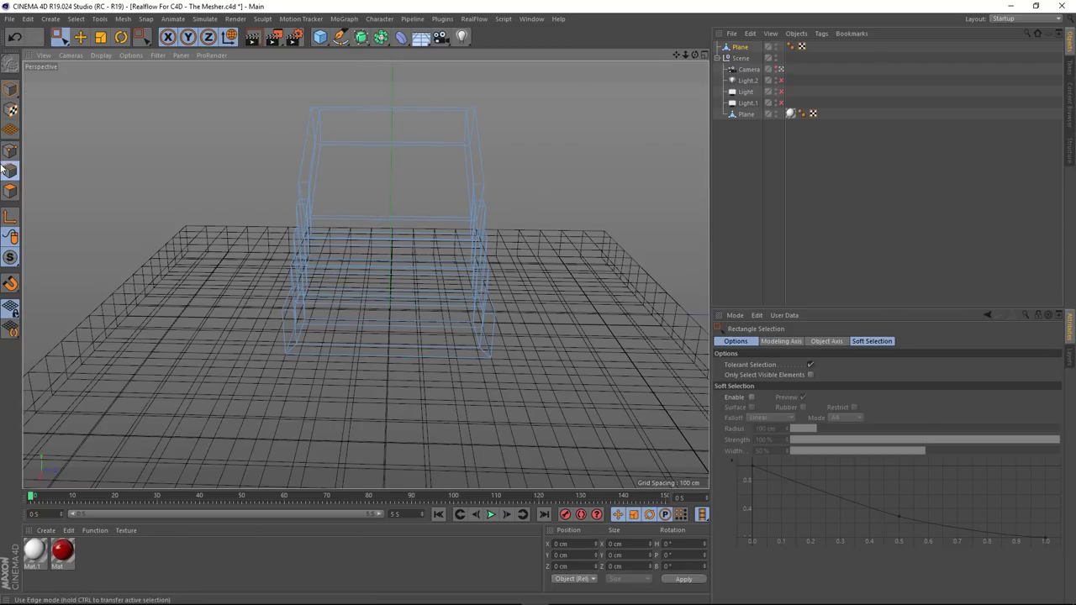
left_click_drag(396, 203, 405, 404)
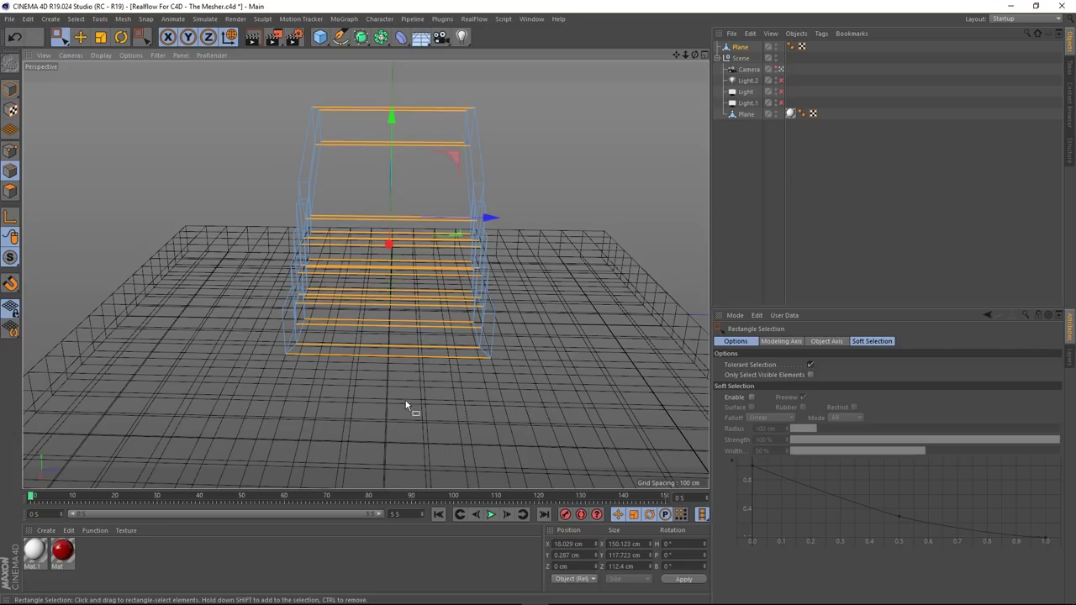
left_click_drag(435, 276, 388, 263, "alt")
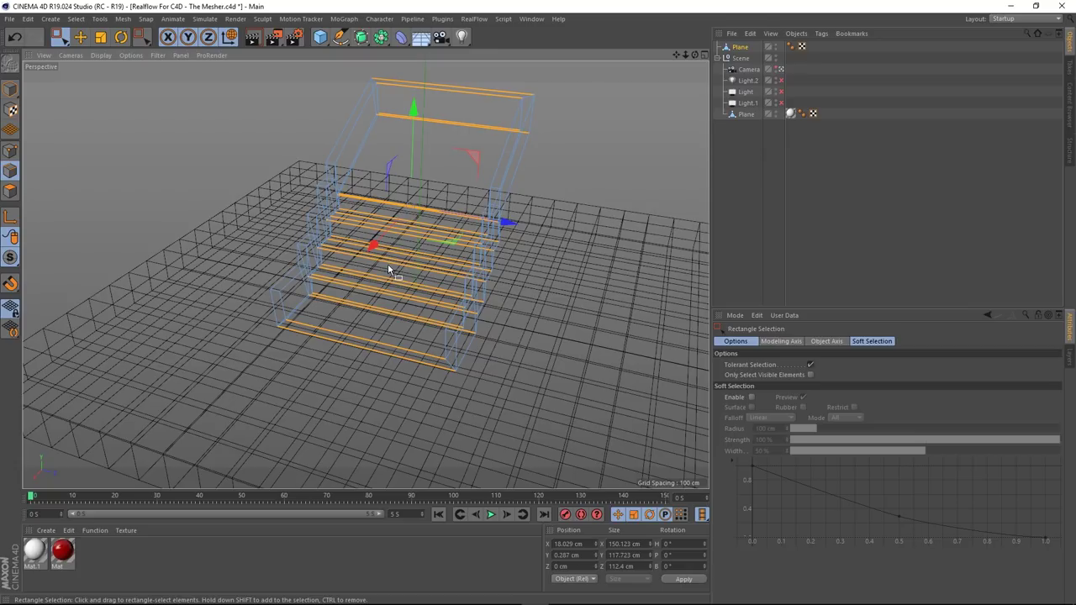
key("n")
key("b")
scroll(393, 276, "down", 3)
scroll(405, 270, "up", 4)
mouse_move(405, 268)
left_mouse_down("alt")
mouse_move(381, 259)
mouse_move(396, 265)
left_mouse_up("alt")
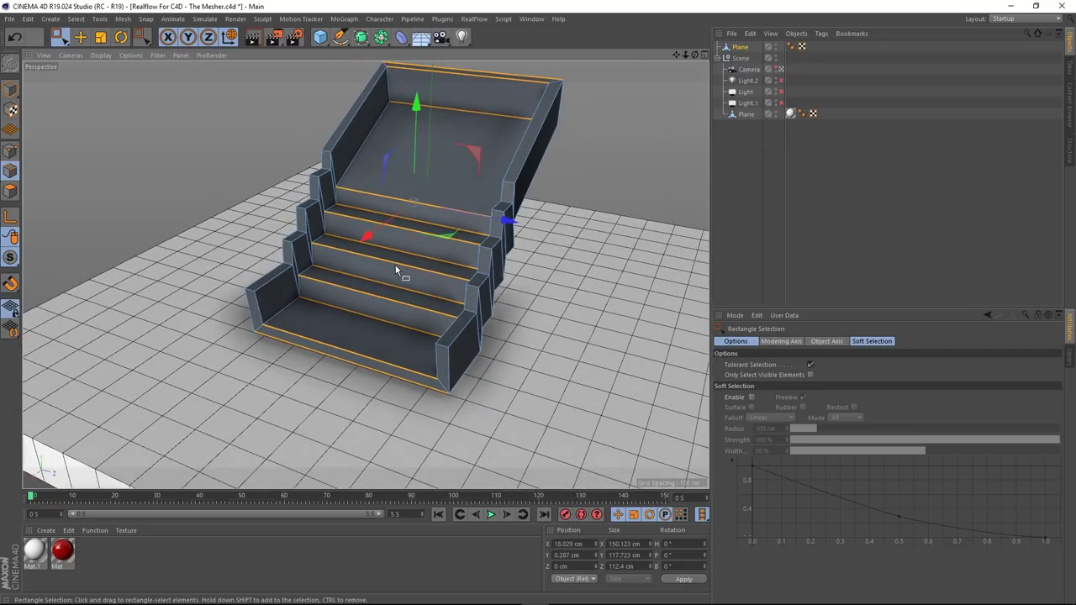
- Cut the selected crosswise edges with Edge Cut, using 2 subdivisions, a 182% scale and no N-gons
right_click(172, 157)
left_click(215, 275)
left_click(857, 387)
left_click(739, 421)
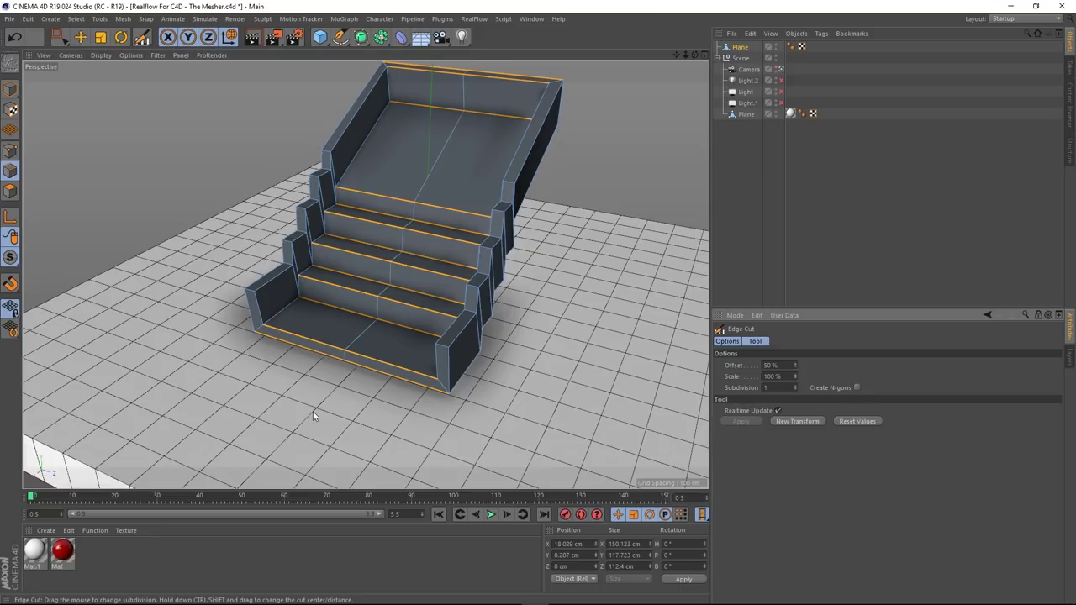
left_click(794, 384)
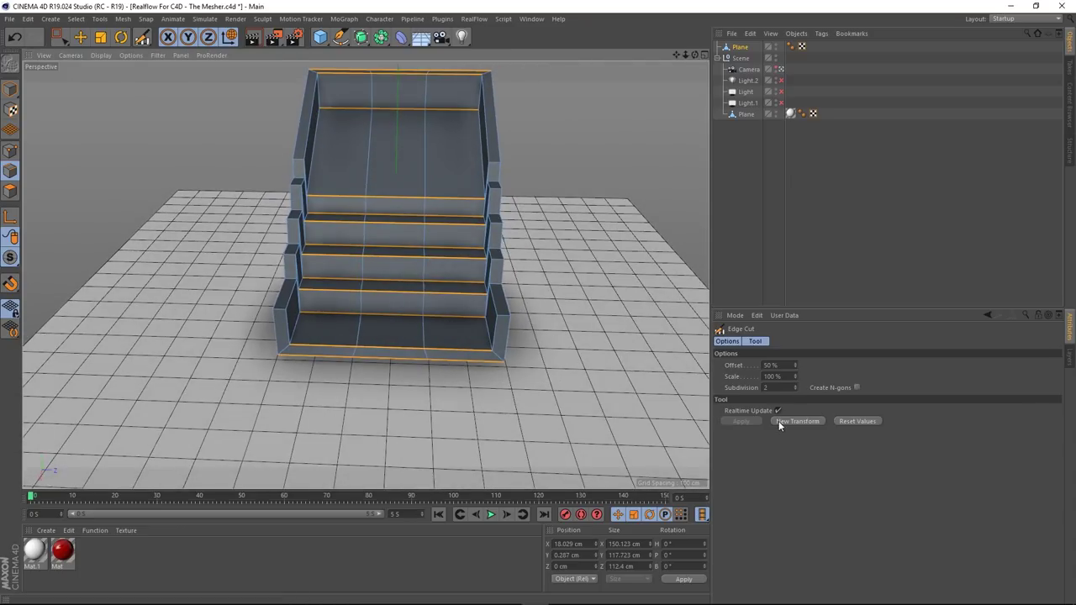
left_click_drag(797, 380, 847, 380)
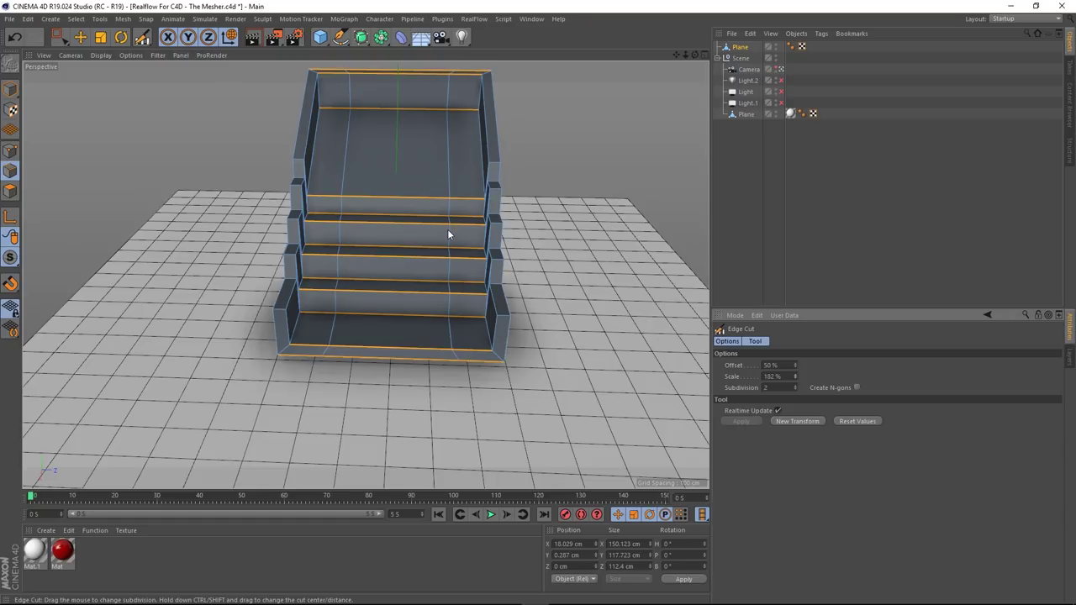
key("ctrl+z")
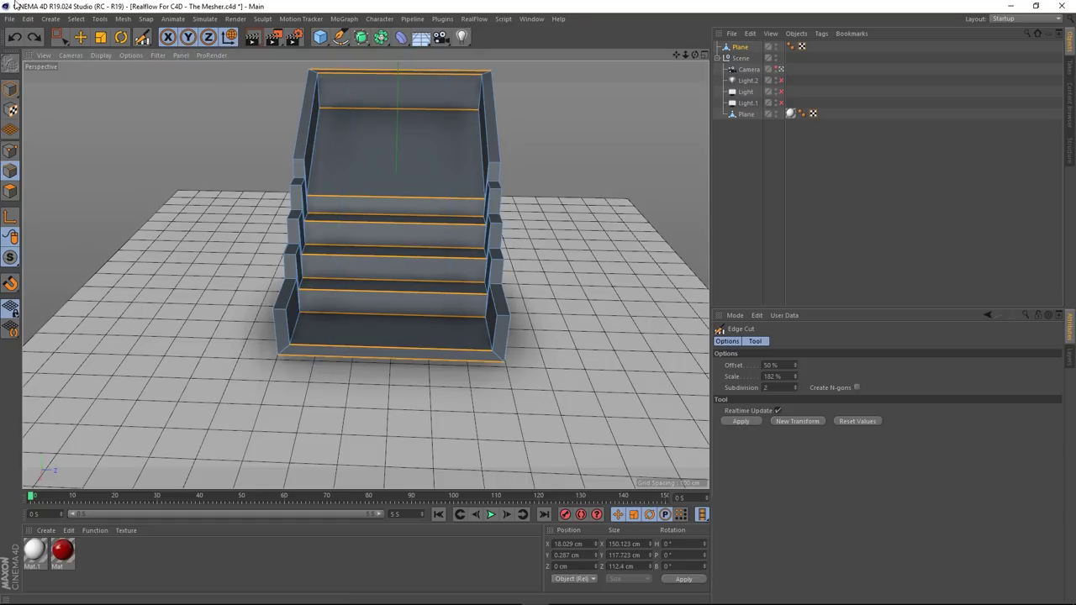
left_click(35, 38)
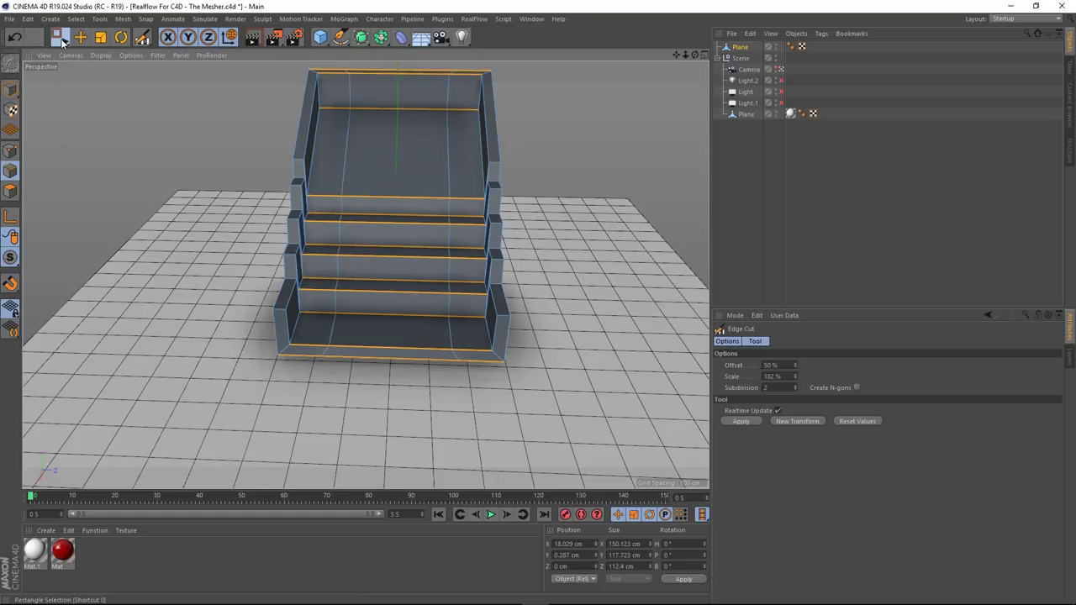
- Rectangle-select only the crosswise edge segments in the middle, between the two new lengthwise cuts
left_click(57, 37)
scroll(399, 78, "down", 2)
left_click_drag(428, 137, 431, 133, "alt")
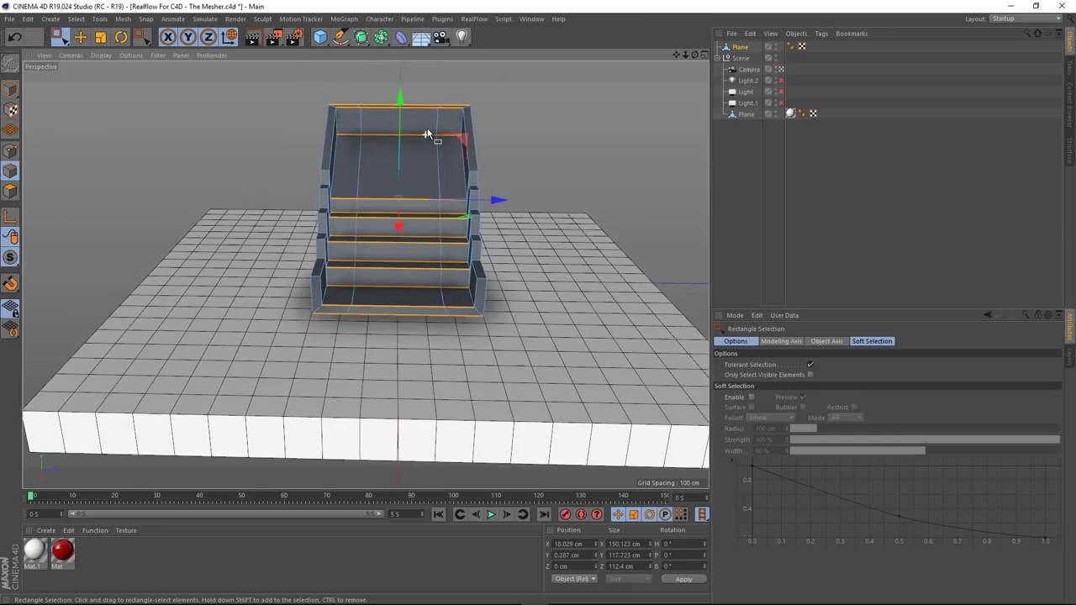
left_click_drag(387, 95, 408, 362)
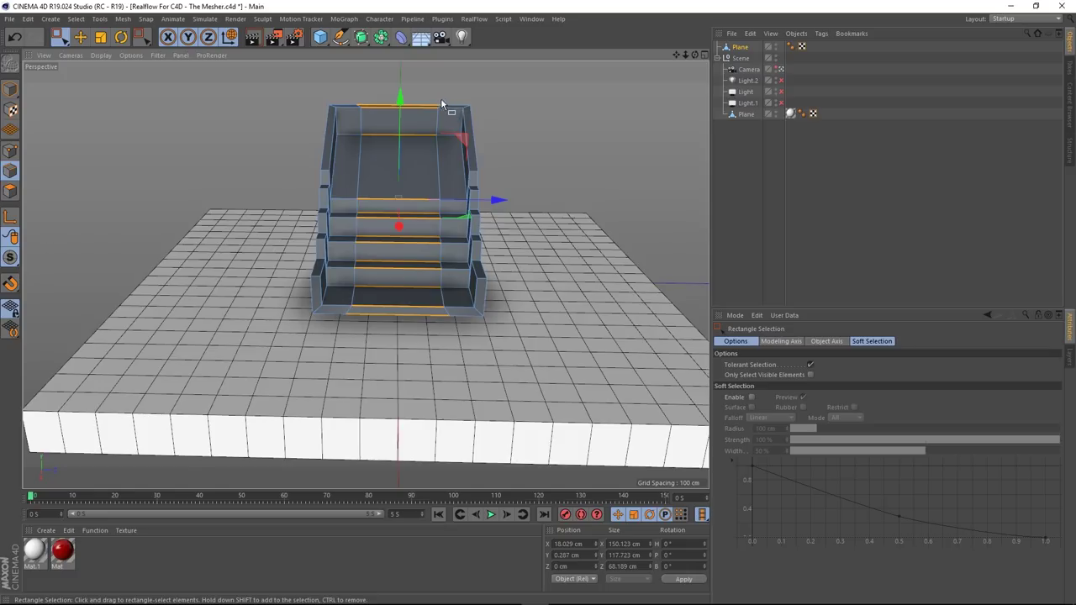
left_click_drag(449, 147, 439, 181, "alt")
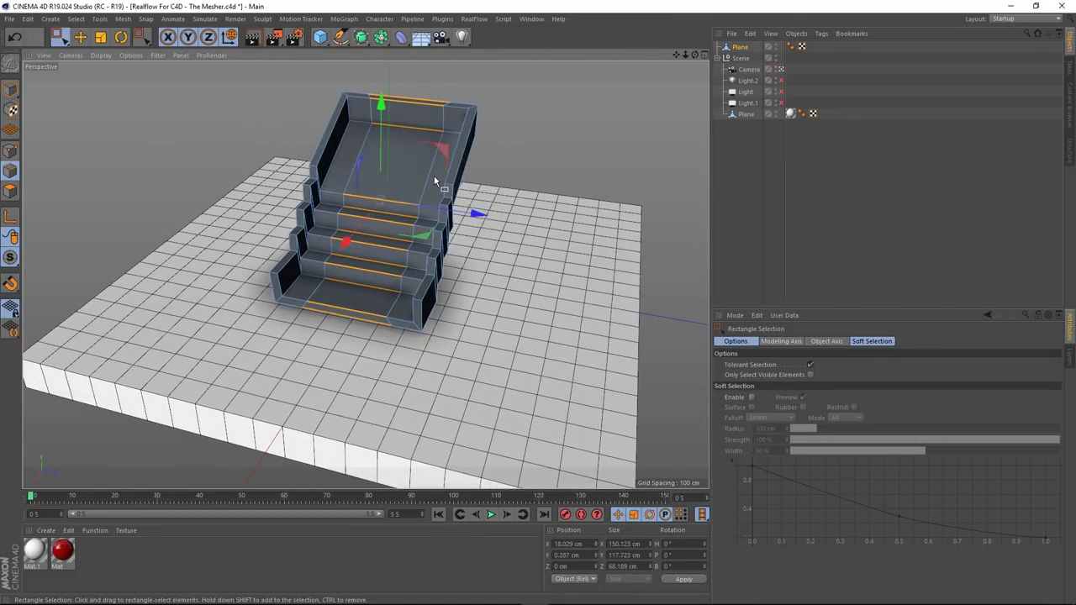
- Cut the middle edge segments with Edge Cut, using 2 subdivisions and a 213% scale
right_click(518, 226)
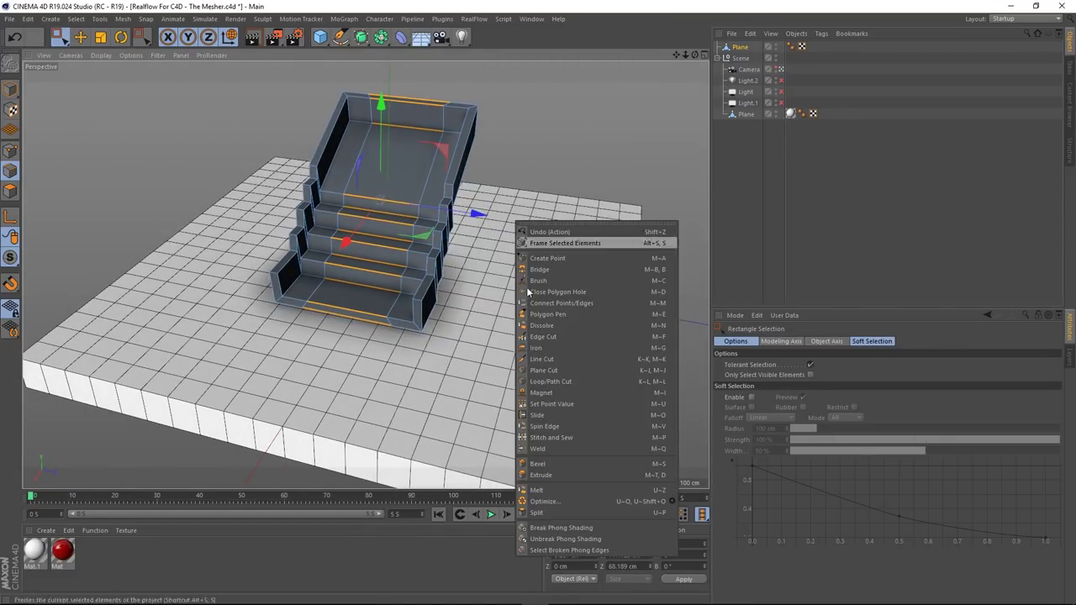
left_click(550, 336)
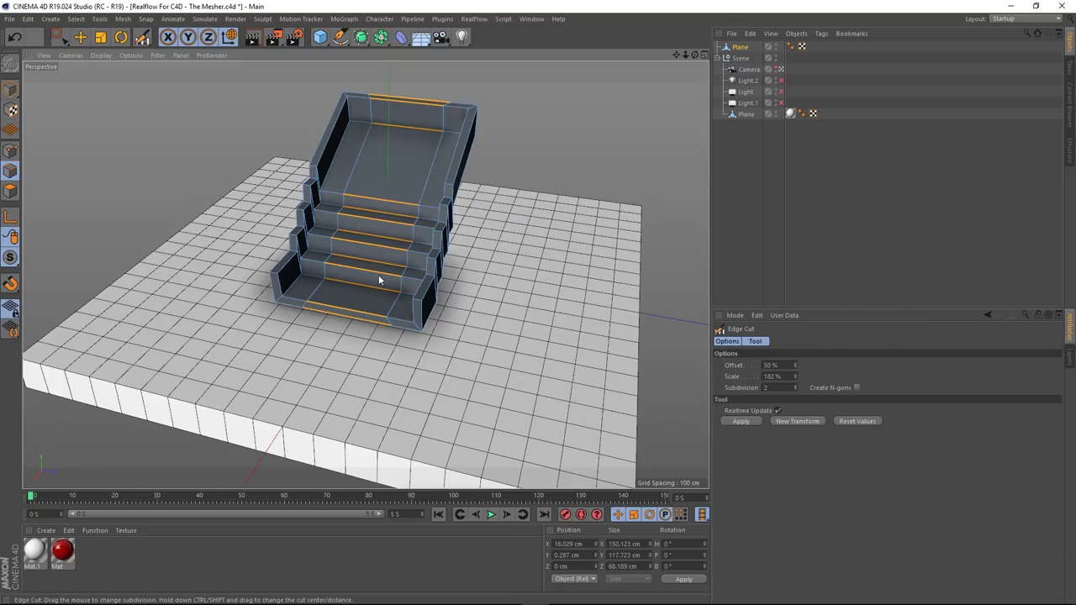
left_click(744, 423)
left_click_drag(380, 250, 417, 231, "alt")
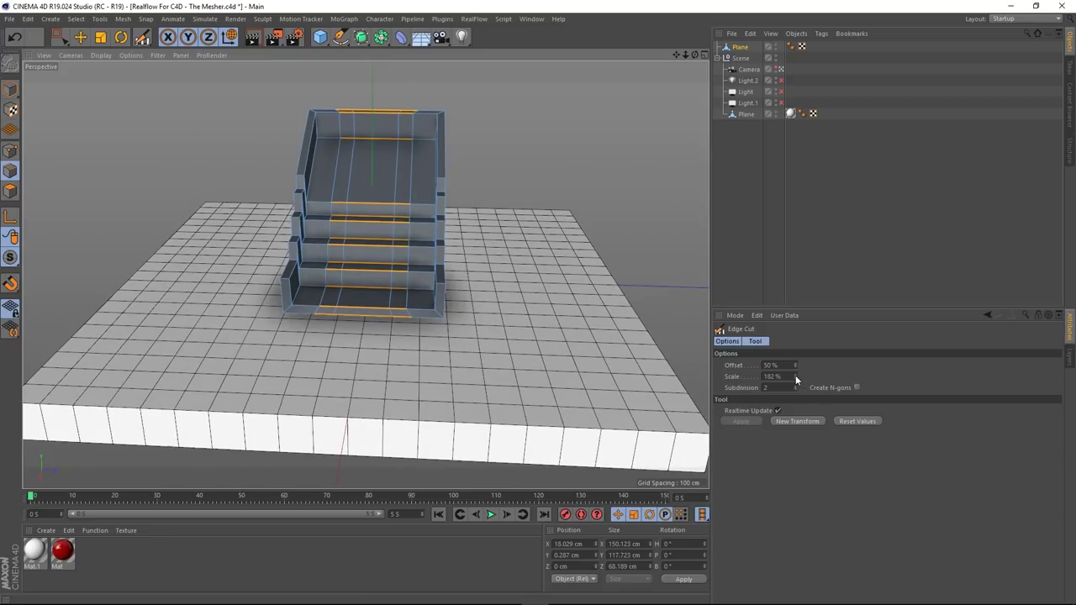
left_click_drag(795, 378, 795, 358)
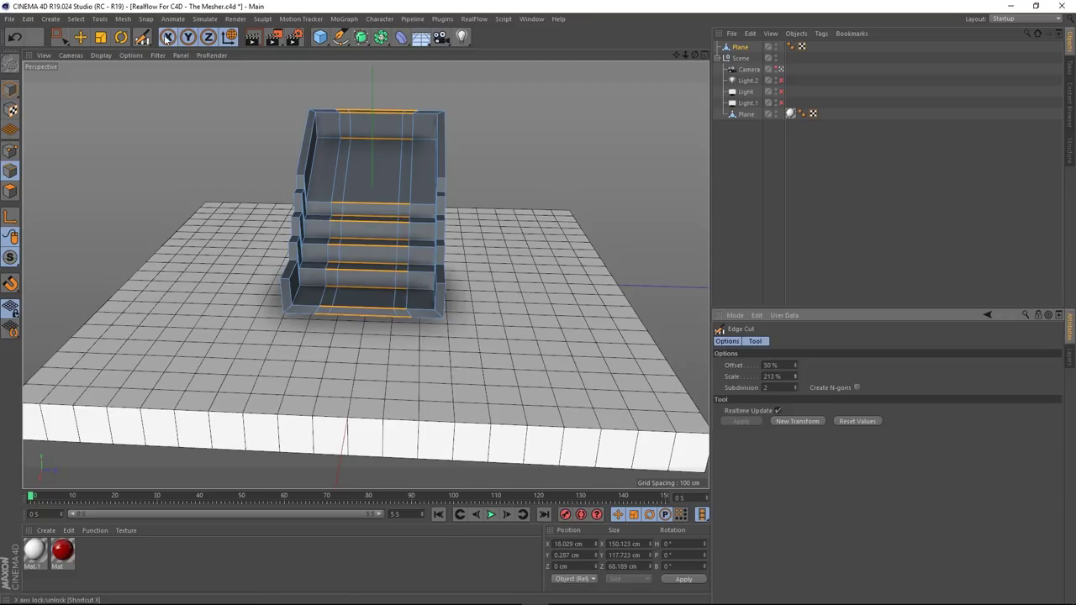
- Select the middle polygon of the ramp's bottom platform in polygon mode and inset it about 6.3 cm with Extrude Inner
left_click(57, 39)
left_click(96, 52)
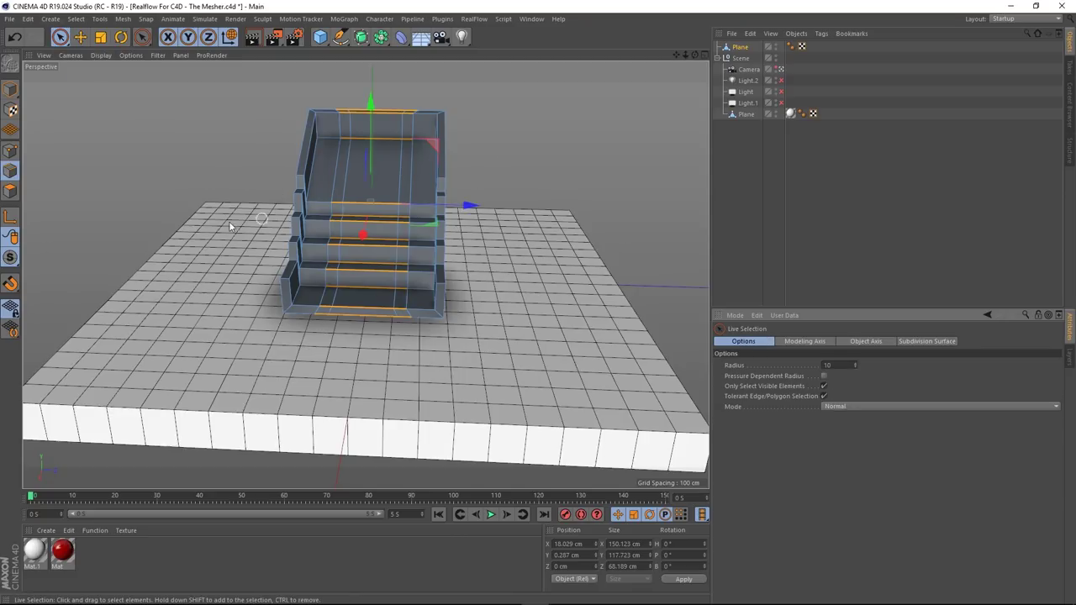
left_click(200, 212)
left_click(10, 192)
left_click_drag(383, 267, 358, 299, "alt")
scroll(362, 299, "up", 5)
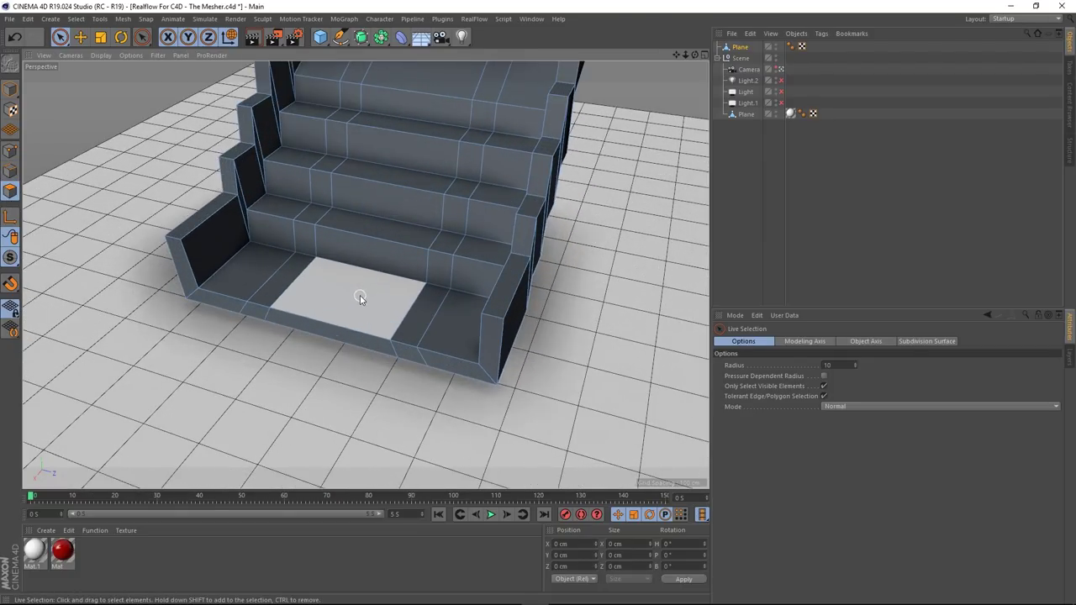
left_click(360, 295)
scroll(281, 268, "down", 4)
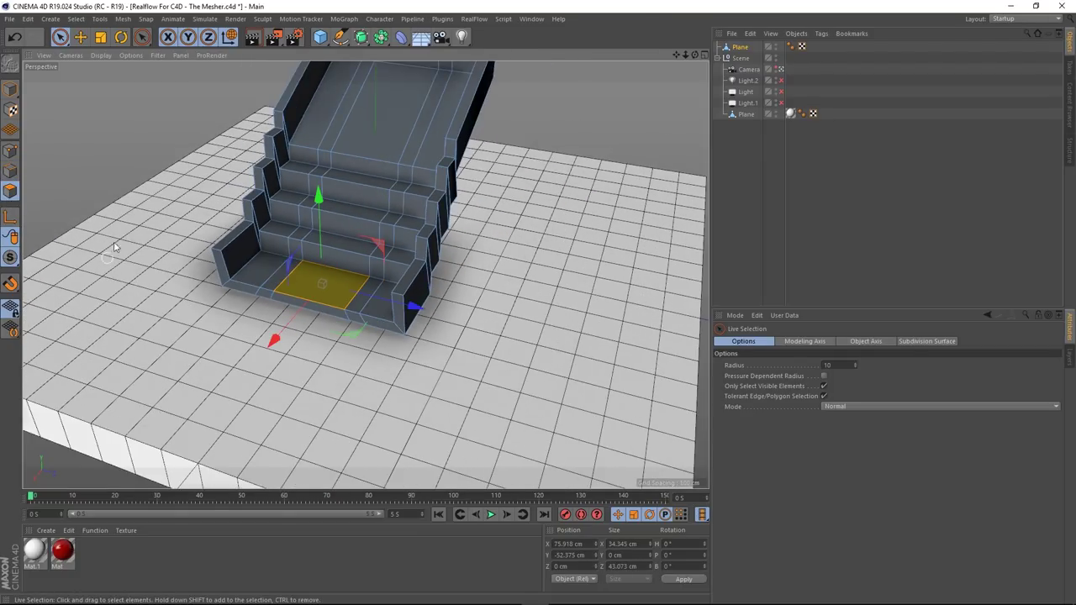
right_click(185, 183)
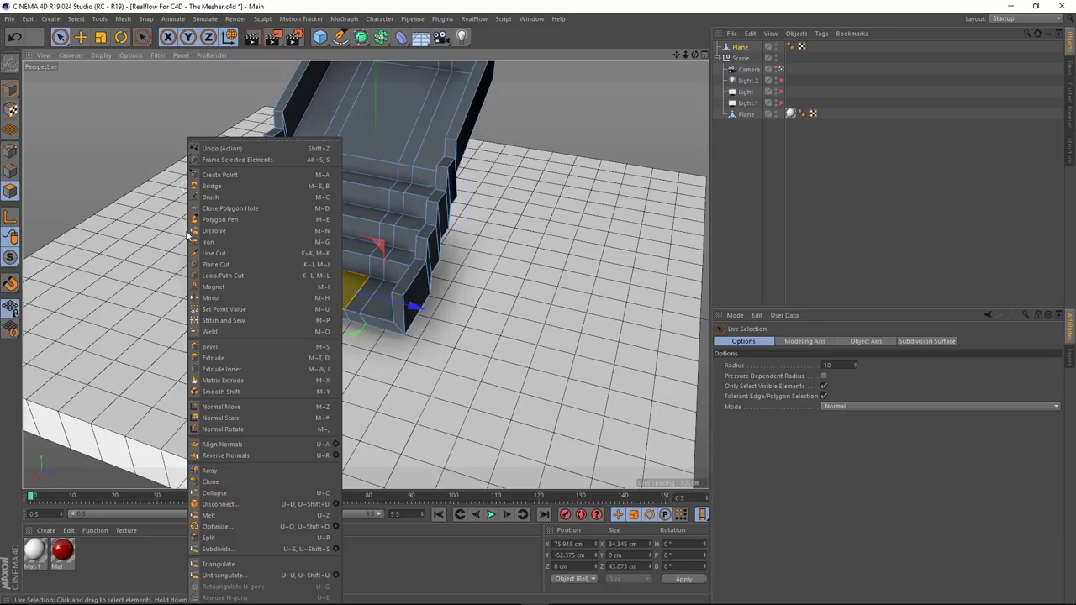
left_click(222, 370)
left_click_drag(476, 320, 455, 319)
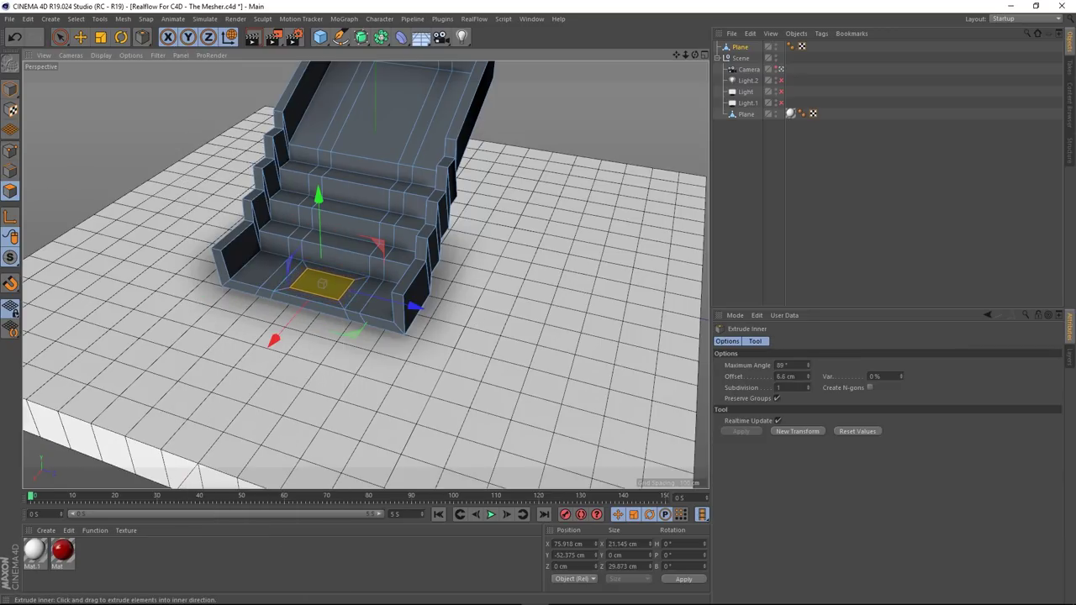
- Extrude the inset polygon about 23.8 cm upward as a block on the bottom platform
right_click(475, 320)
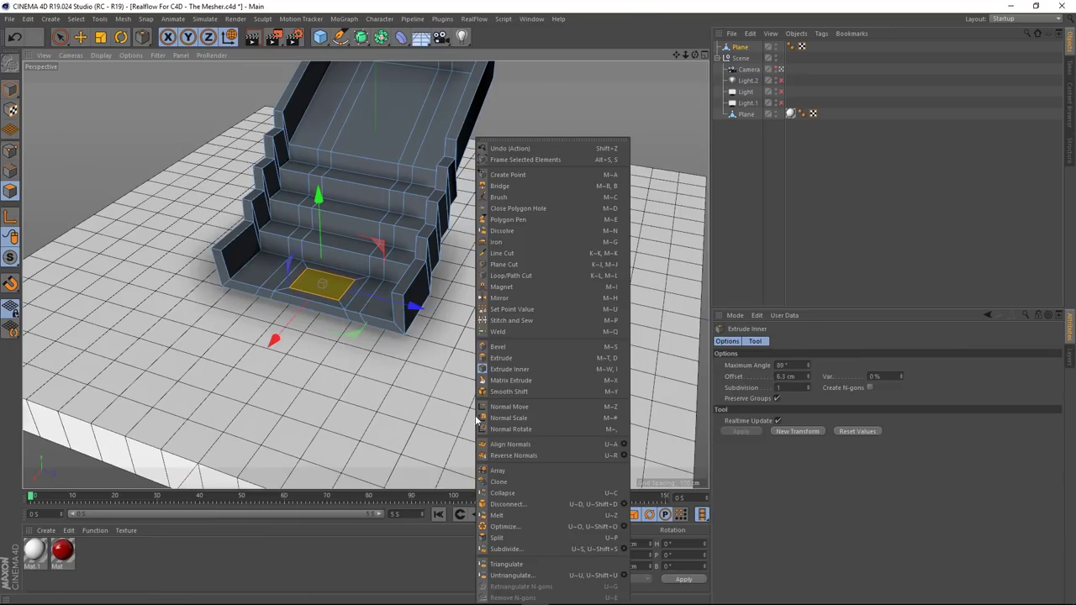
left_click(505, 359)
left_click_drag(337, 432, 407, 433)
- Delete the two narrow polygons on either side of the wide middle polygon on the second step's tread
mouse_move(180, 310)
left_mouse_down("alt")
mouse_move(252, 293)
mouse_move(277, 301)
left_mouse_up("alt")
middle_click_drag(206, 188, 297, 323, "alt")
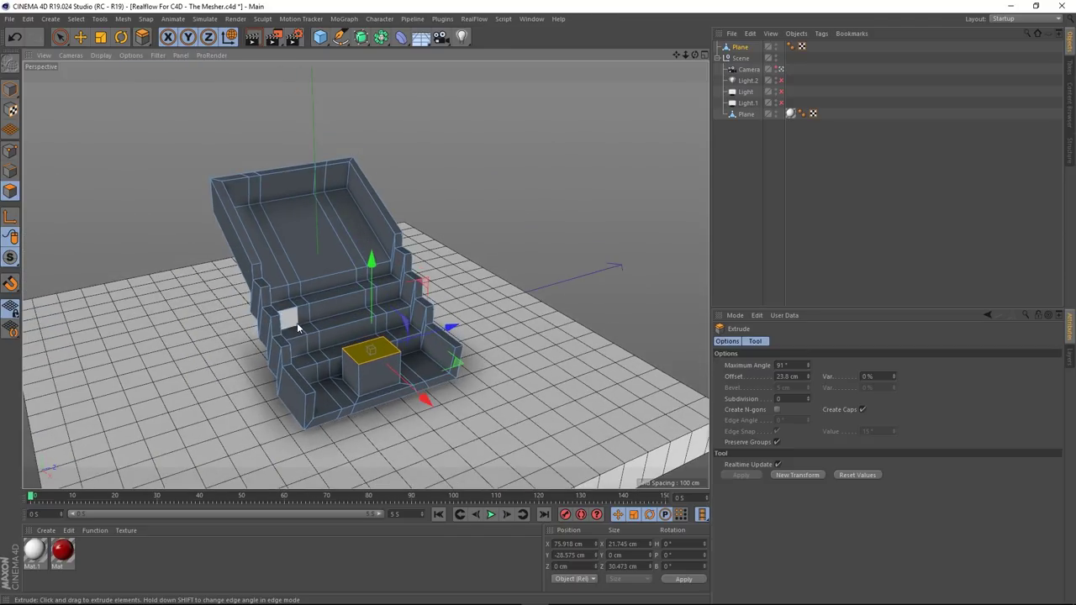
right_click_drag(297, 323, 361, 307, "alt")
left_click_drag(335, 317, 215, 324, "alt")
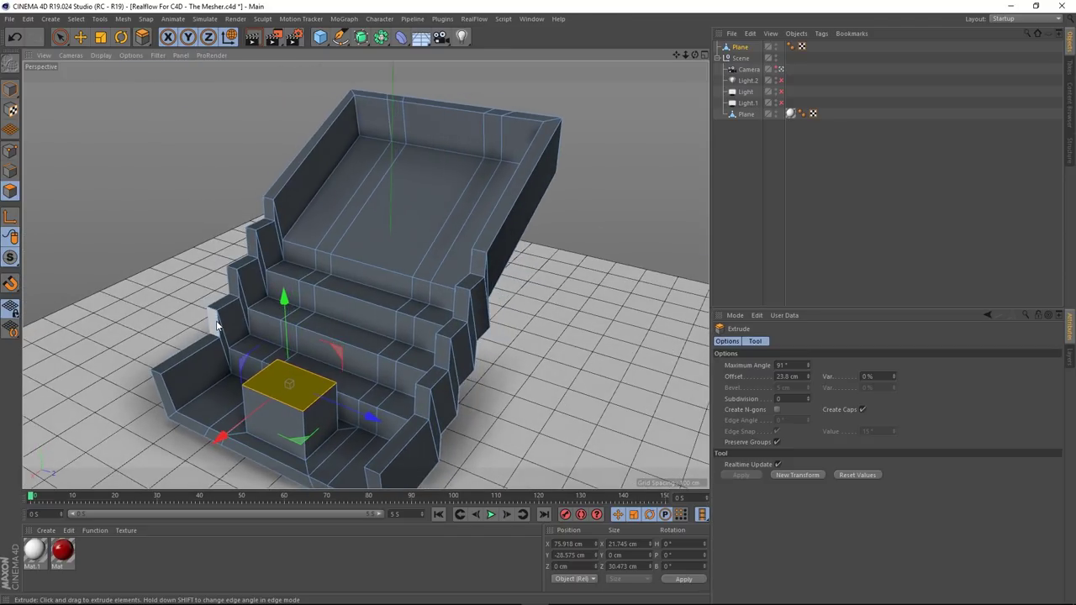
scroll(364, 333, "up", 4)
scroll(345, 336, "up", 2)
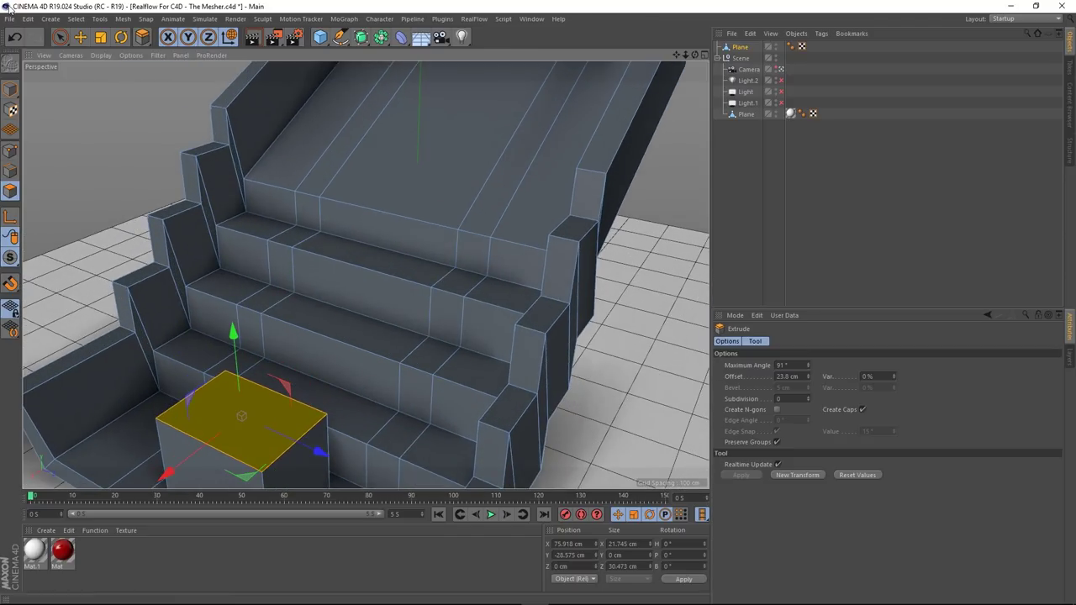
left_click(60, 37)
left_click(267, 300)
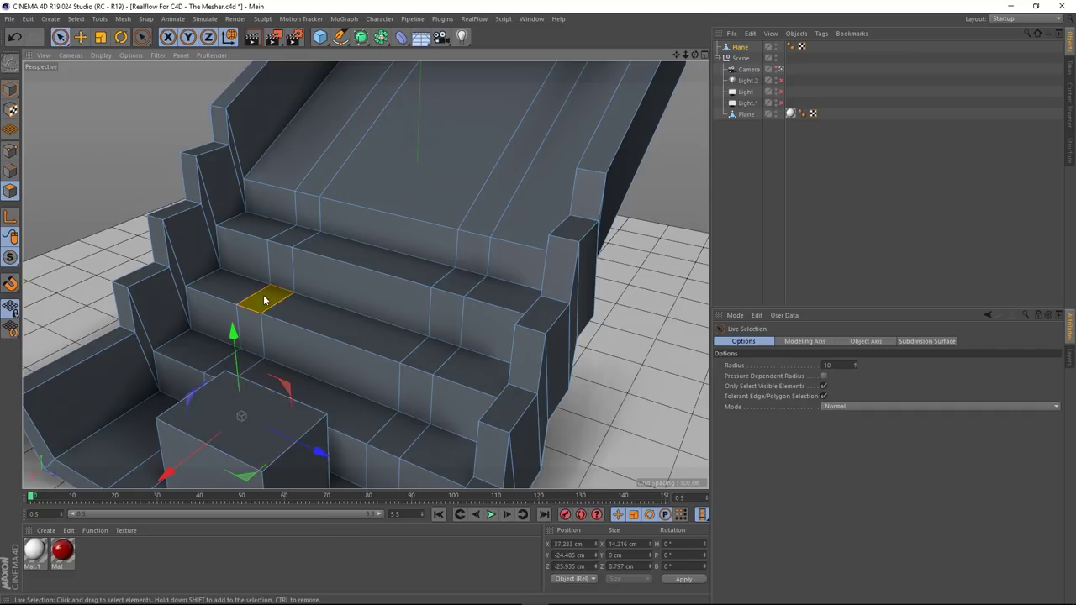
left_click(428, 357, "shift")
left_click_drag(353, 370, 337, 307, "alt")
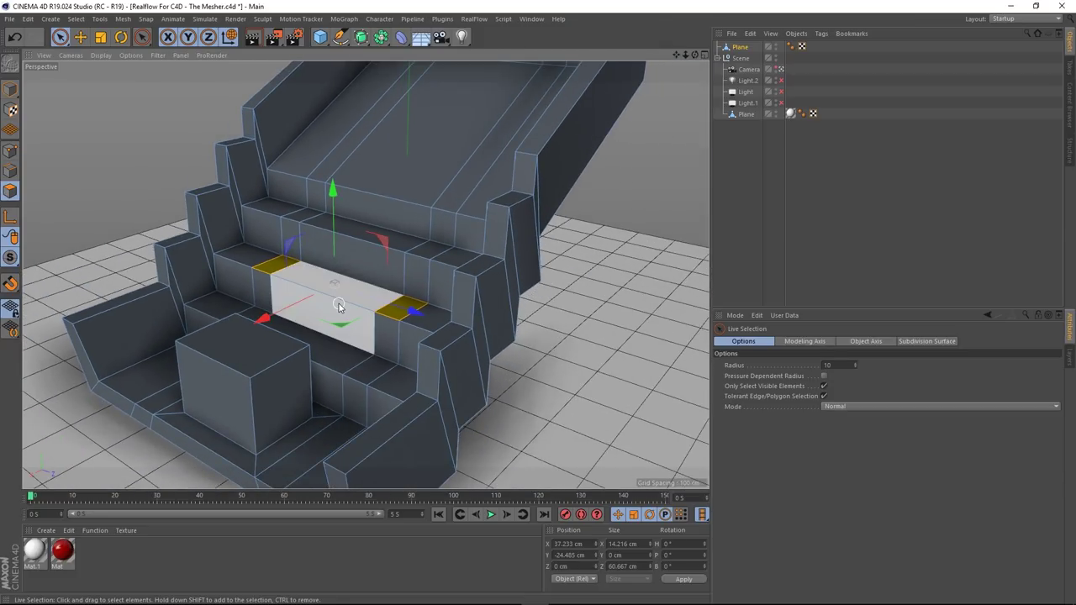
key("Delete")
- Extrude the two narrow riser polygons behind the tread holes about 11.1 cm forward with Create Caps disabled
left_click(415, 277)
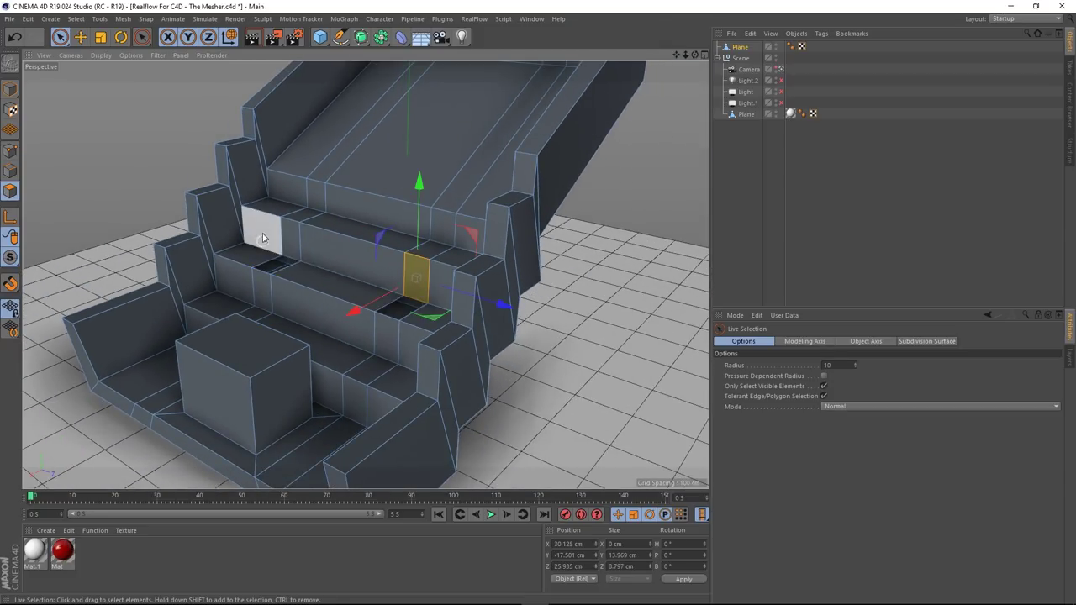
left_click_drag(290, 237, 132, 336, "alt")
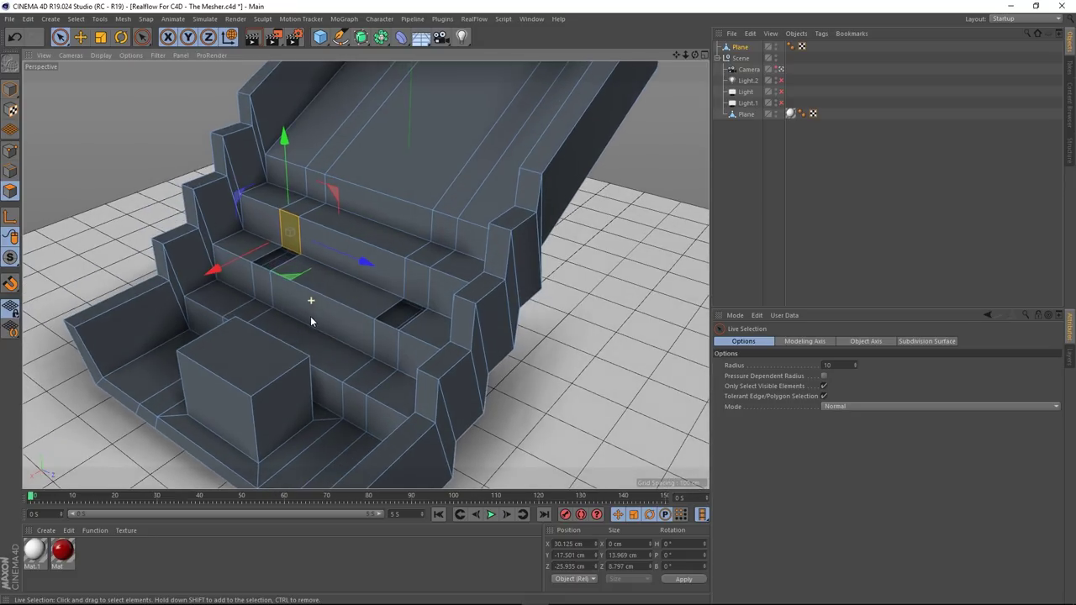
left_click(418, 285, "shift")
right_click(246, 256)
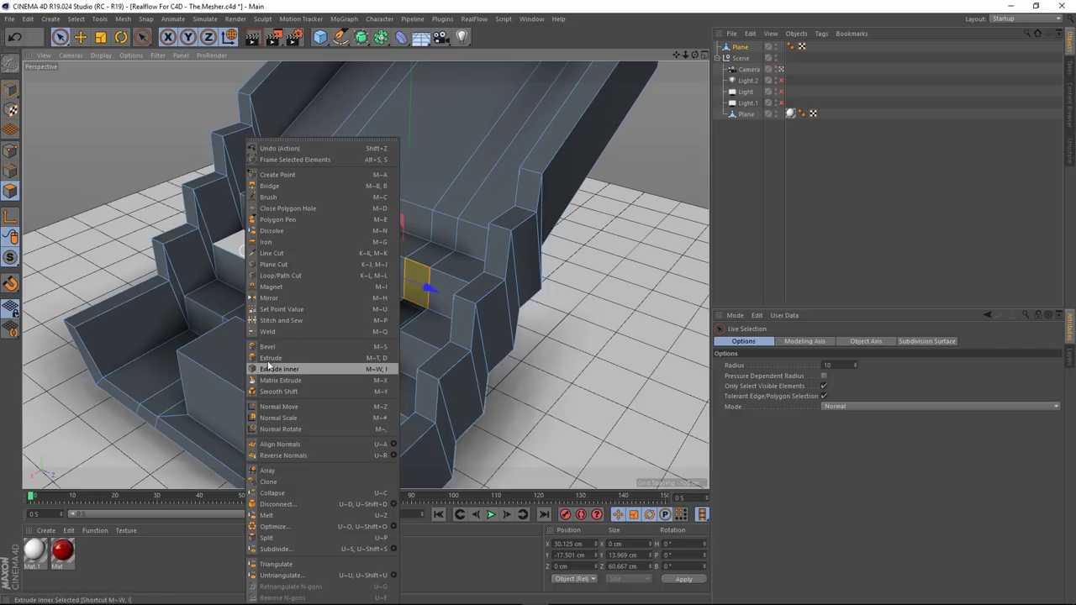
left_click(271, 358)
left_click(862, 409)
left_click_drag(346, 291, 357, 330)
- Examine the inside of the two extruded blocks with Create Caps enabled and disabled
scroll(412, 289, "up", 4)
scroll(412, 290, "up", 8)
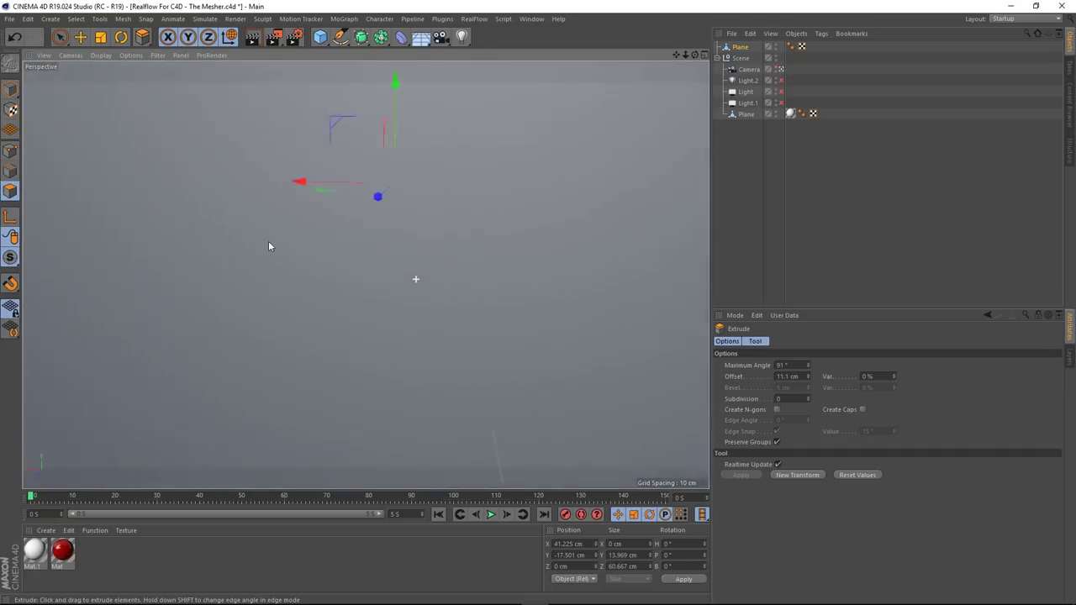
mouse_move(269, 243)
left_mouse_down("alt")
mouse_move(112, 245)
mouse_move(58, 226)
mouse_move(21, 229)
mouse_move(47, 233)
left_mouse_up("alt")
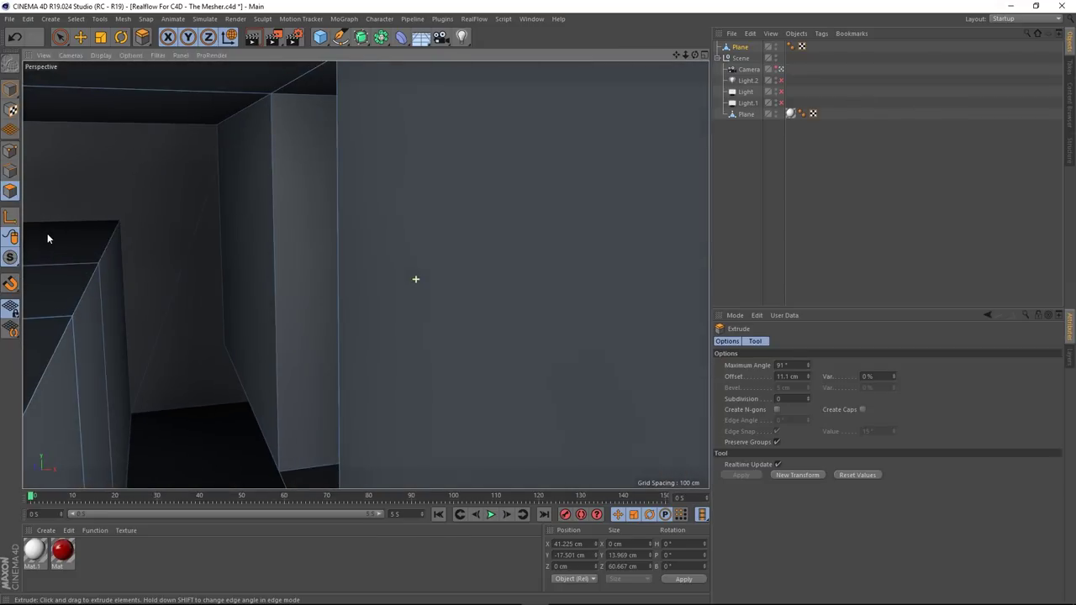
left_click_drag(135, 327, 294, 332, "alt")
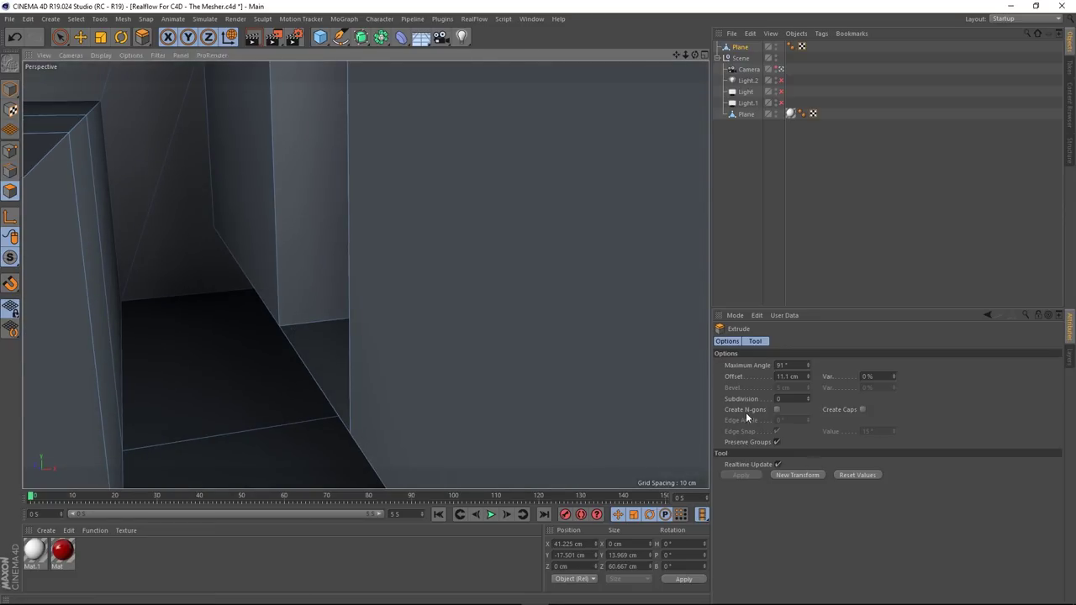
left_click(863, 410)
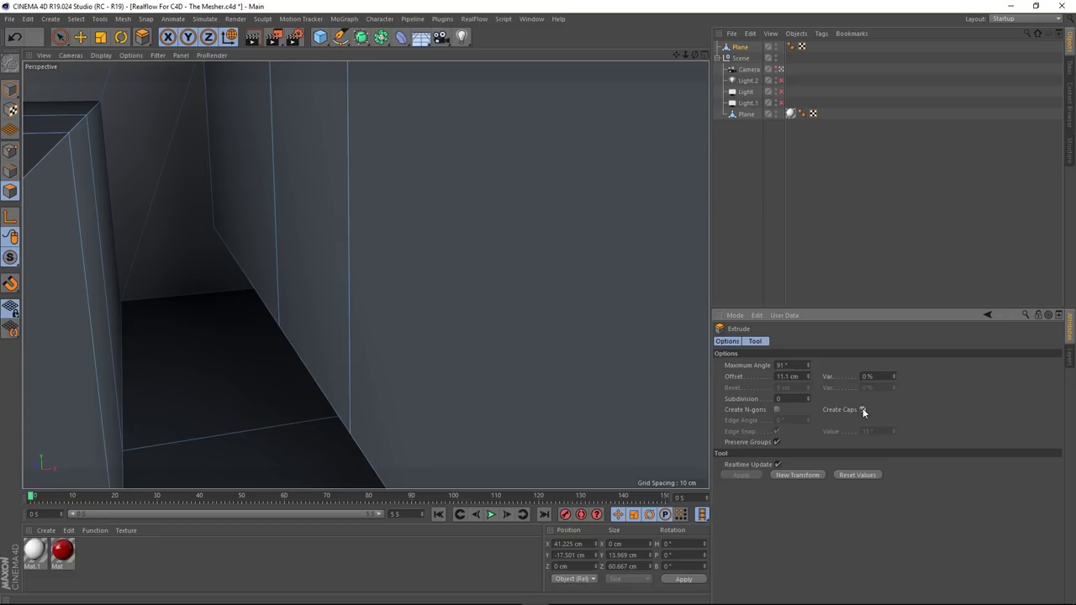
left_click(863, 411)
left_click_drag(481, 249, 318, 273, "alt")
scroll(414, 264, "down", 6)
left_click_drag(571, 301, 469, 395, "alt")
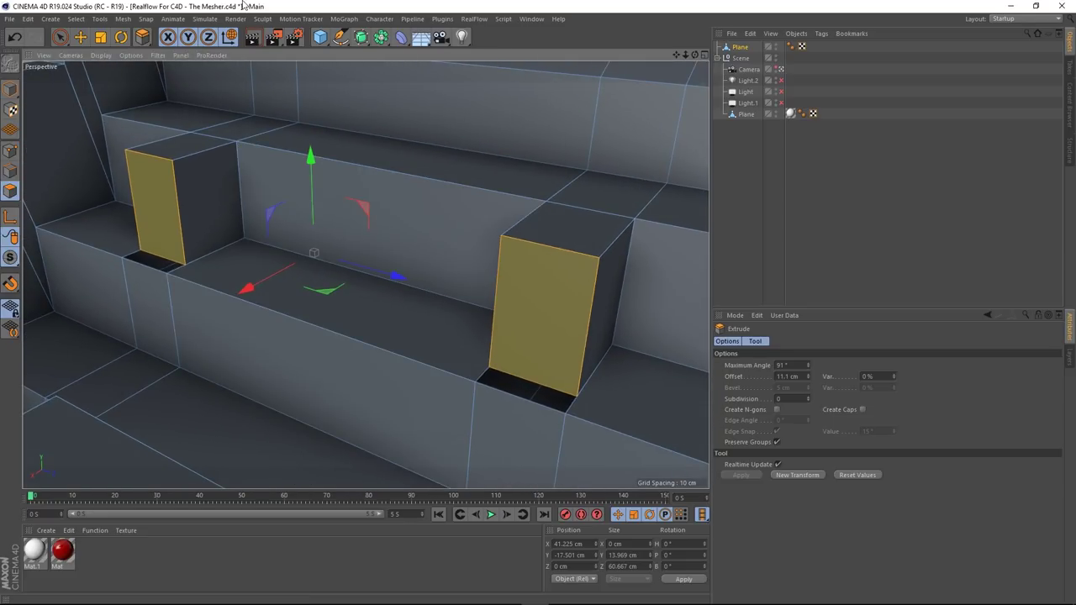
- Select the front faces of the two blocks and move them forward to about X 43.76 cm, close to the step's front edge
left_click(60, 36)
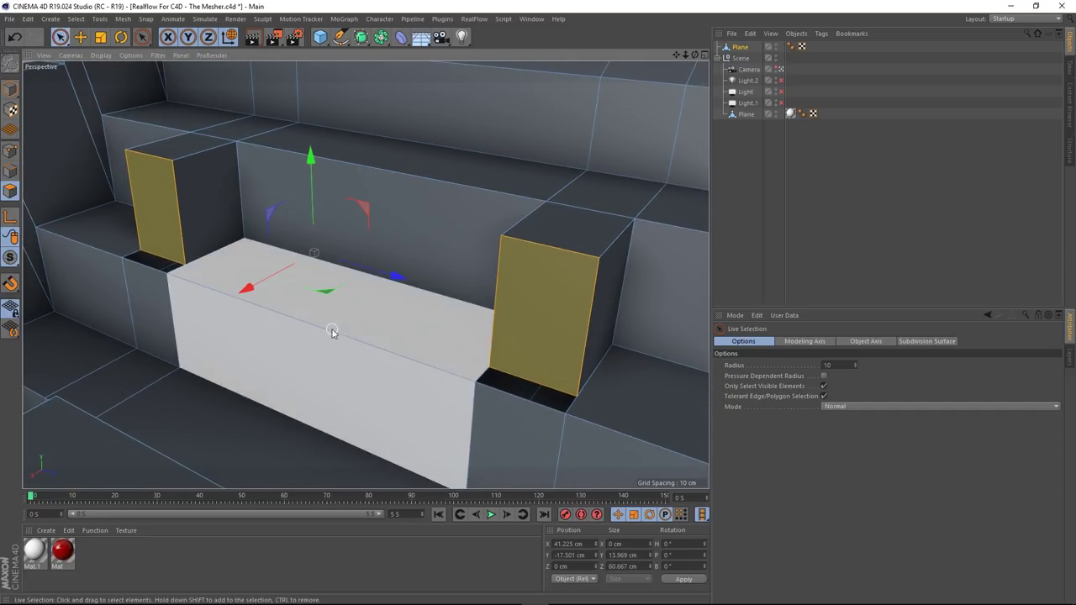
left_click(396, 324)
left_click_drag(392, 349, 376, 309, "alt")
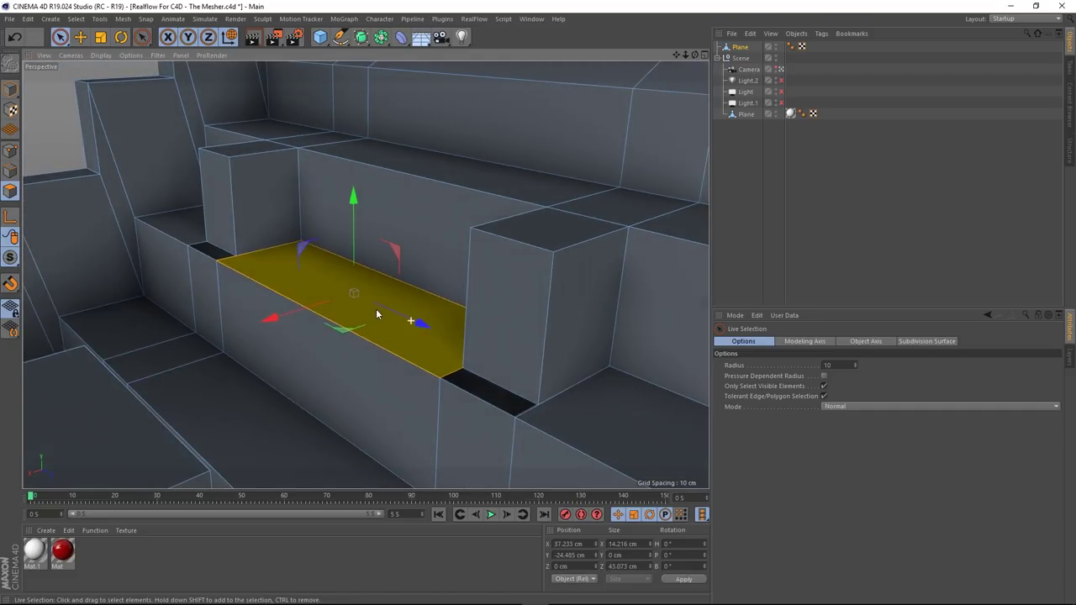
scroll(378, 309, "down", 4)
left_click(442, 308)
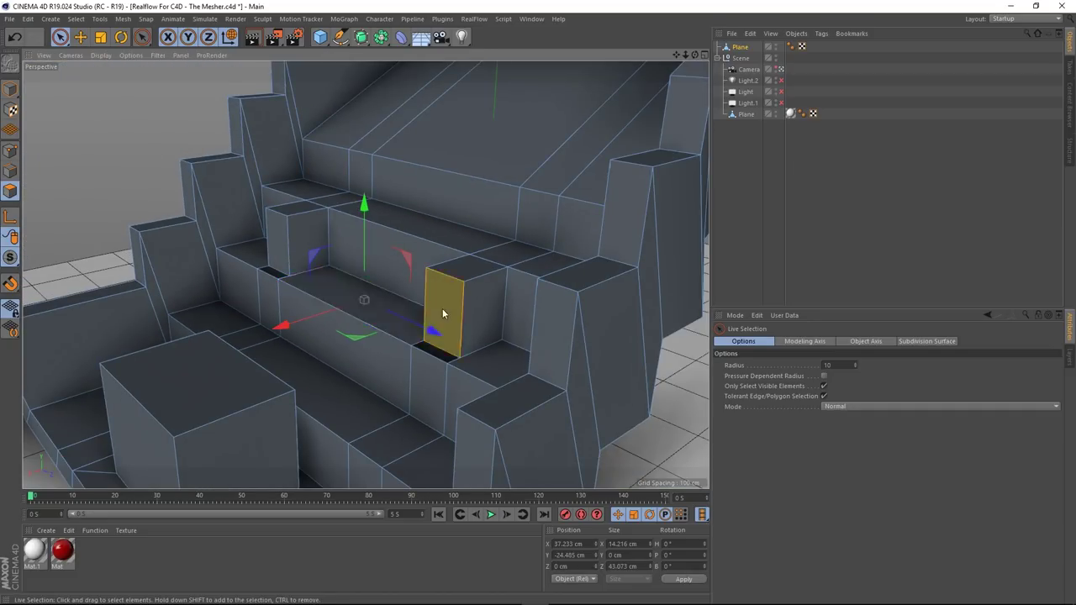
left_click(282, 241, "shift")
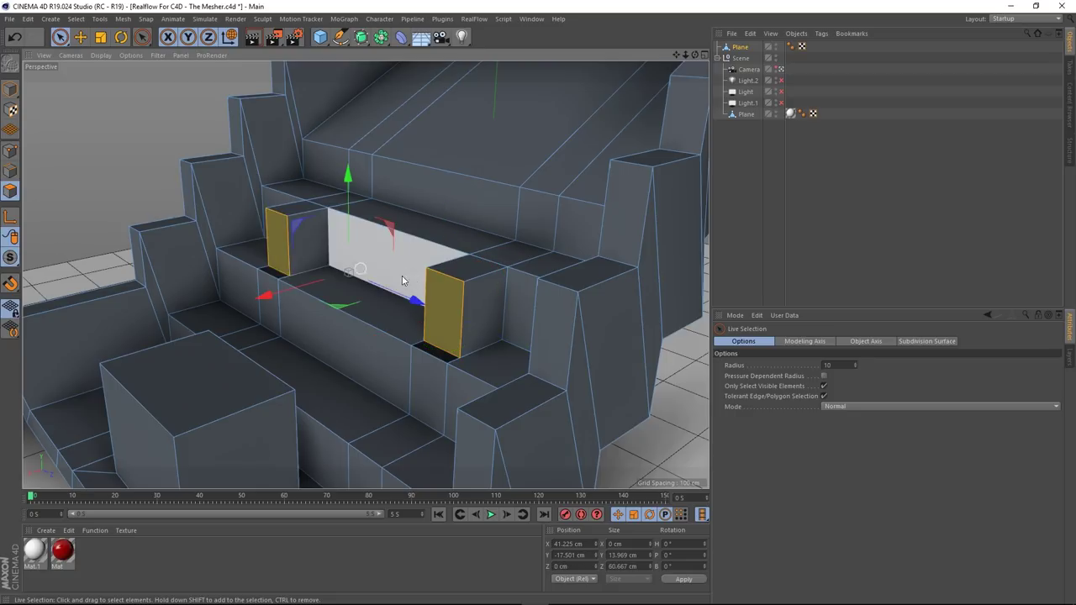
left_click_drag(284, 293, 272, 298)
- Switch to point mode and activate Weld for the gap beneath the nearer block's front face
right_click_drag(377, 386, 392, 370, "alt")
scroll(393, 370, "up", 2)
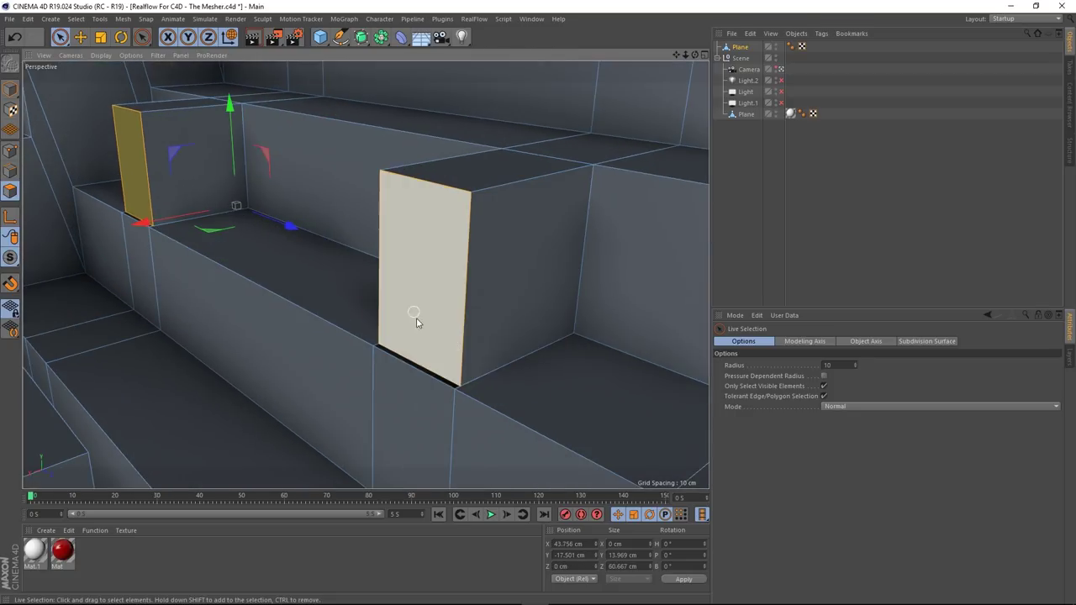
scroll(430, 340, "up", 1)
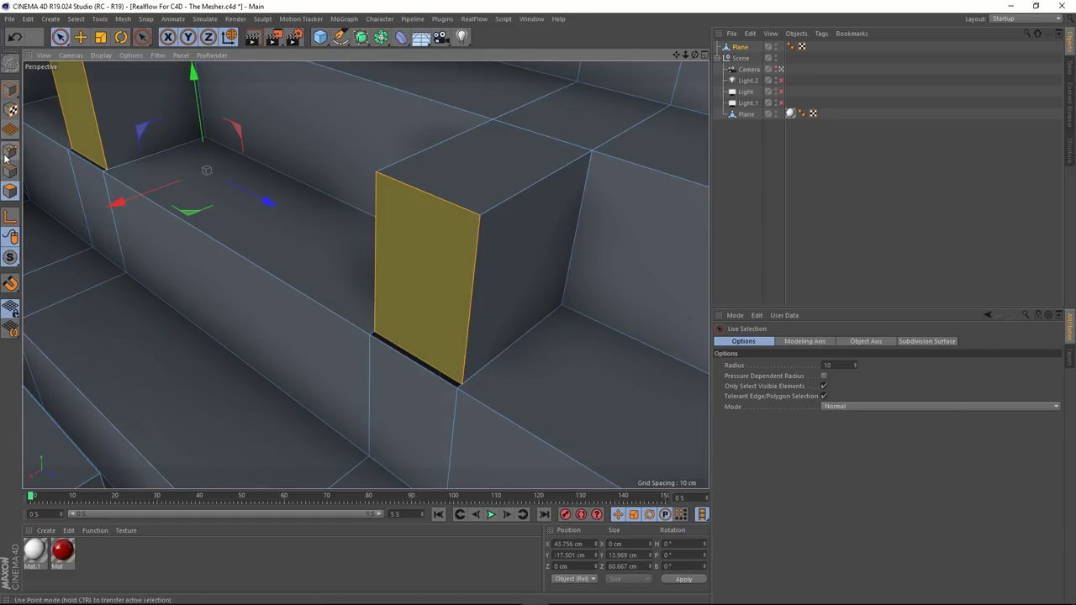
left_click(10, 150)
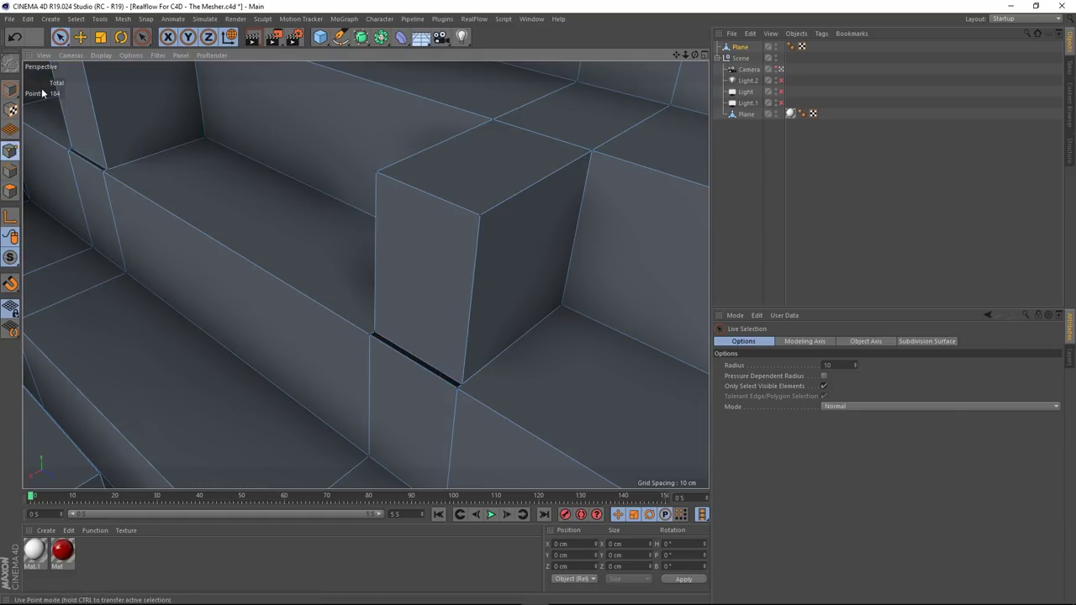
right_click(234, 184)
left_click(254, 400)
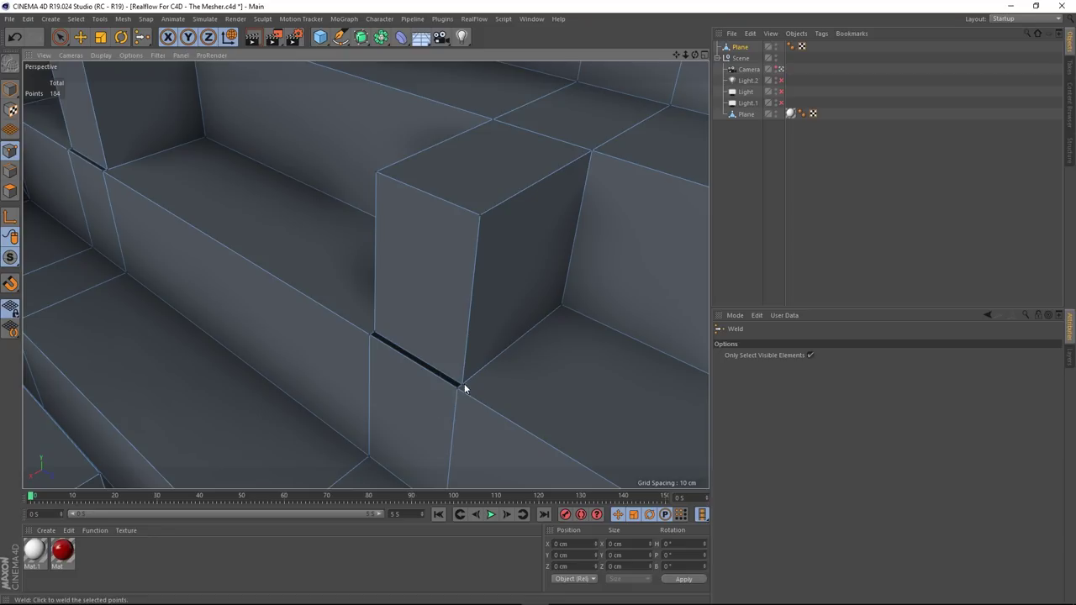
- Try to weld the two points at the gap's outer corner by selecting both first, and clear the selection
scroll(475, 396, "up", 3)
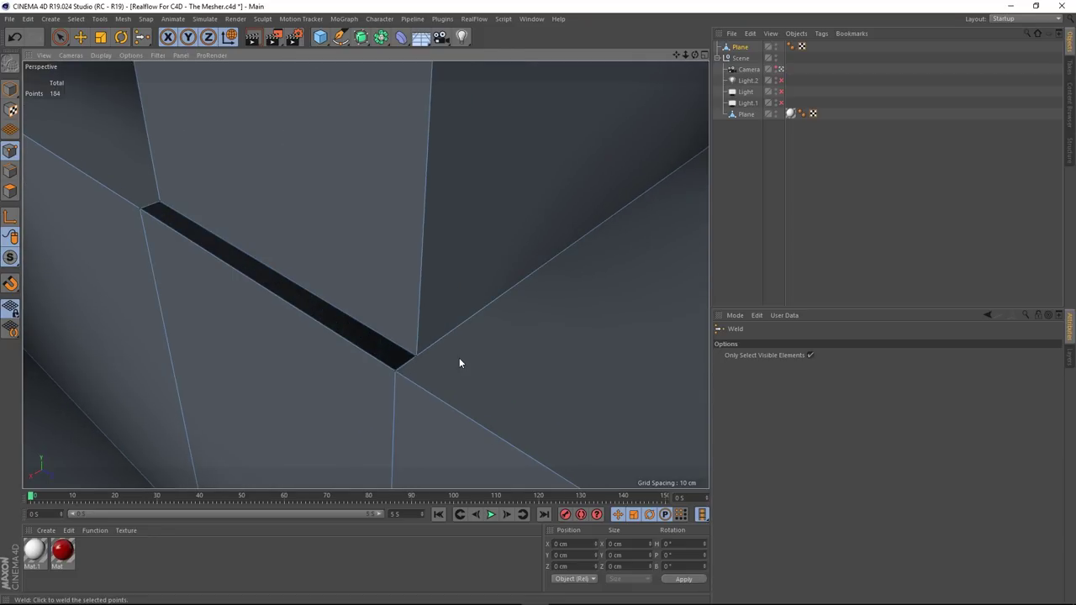
key("space")
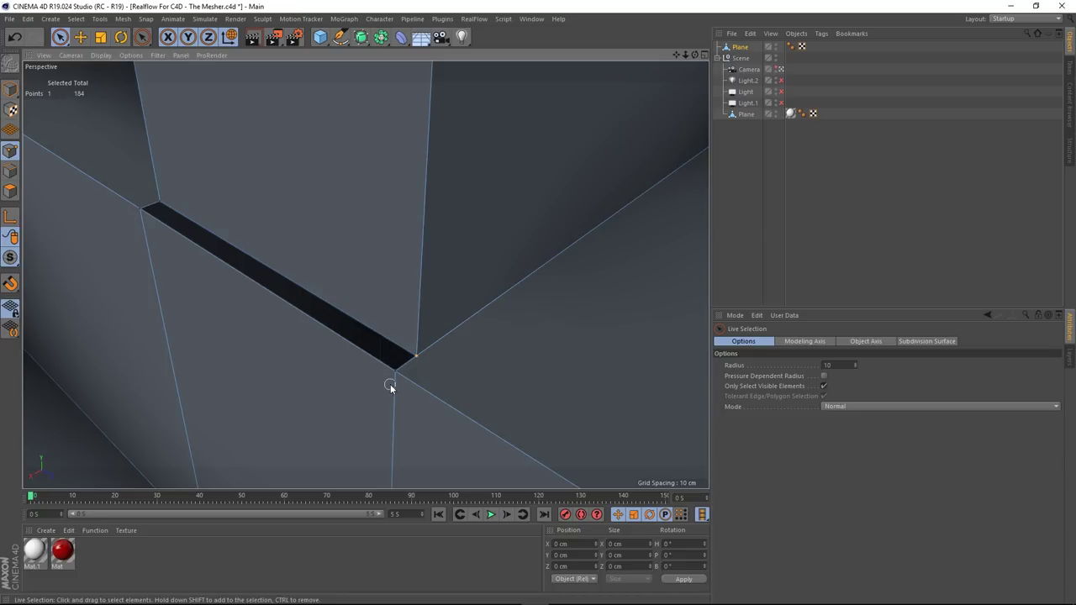
right_click(529, 328)
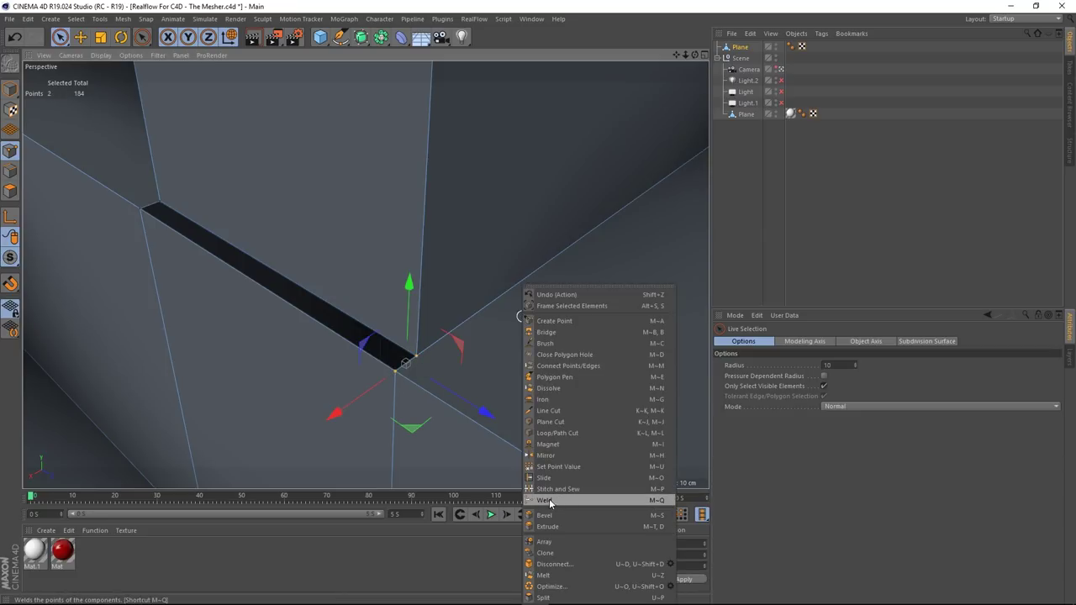
left_click(551, 501)
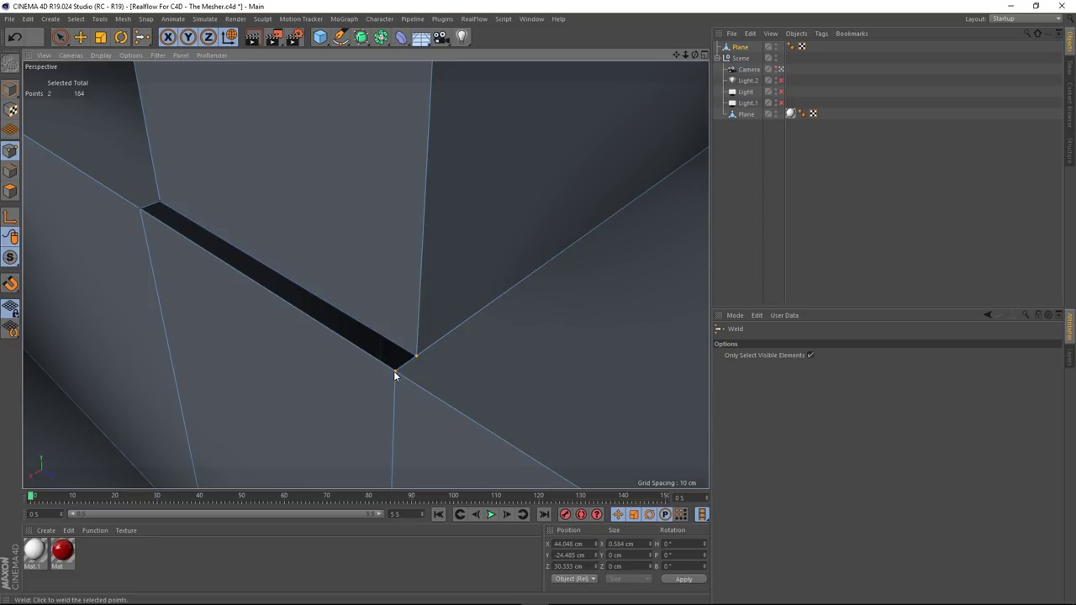
key("space")
left_click(541, 359)
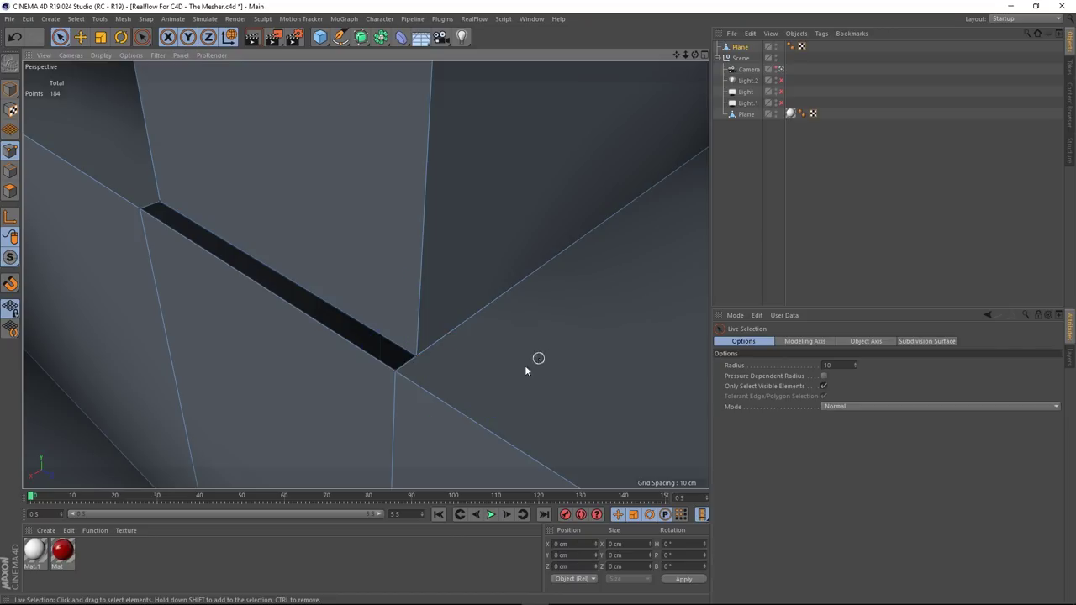
- Weld the nearer block's outer bottom corner point onto the adjacent point on the step's front edge
right_click(455, 350)
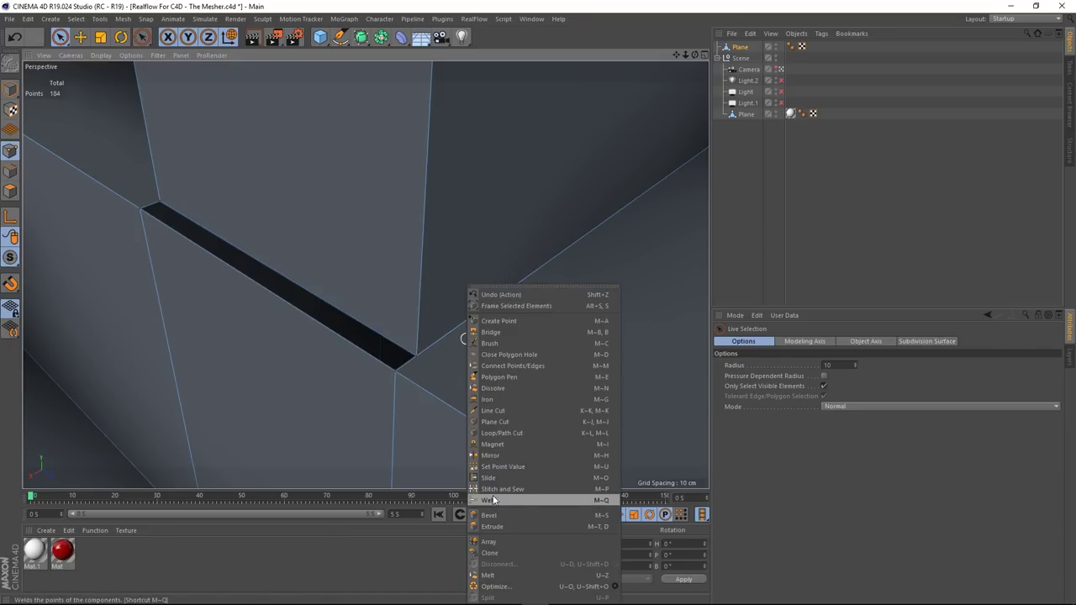
left_click(473, 364)
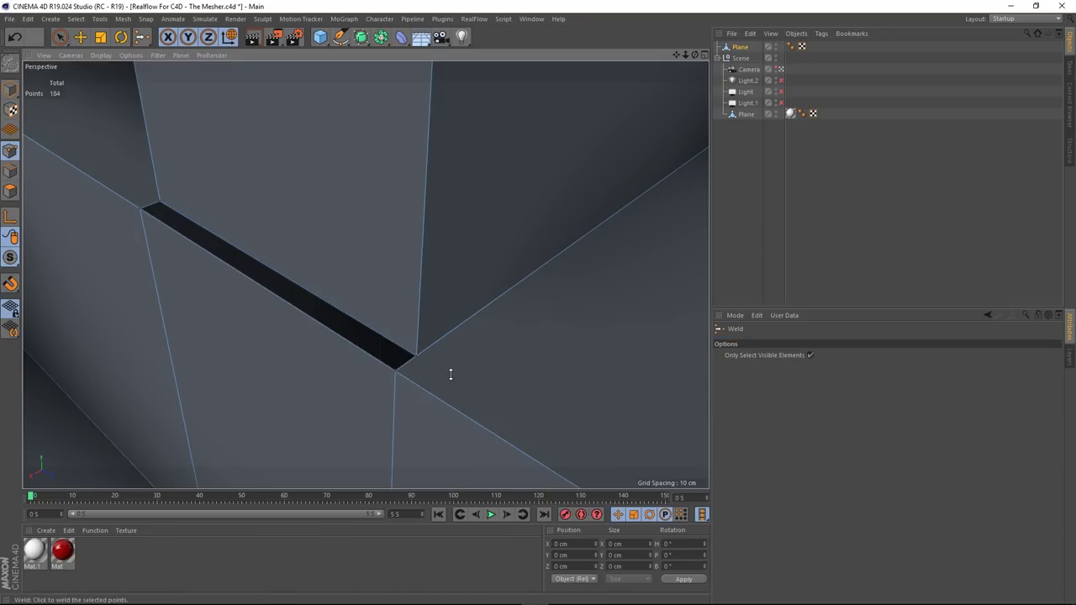
left_click(396, 374)
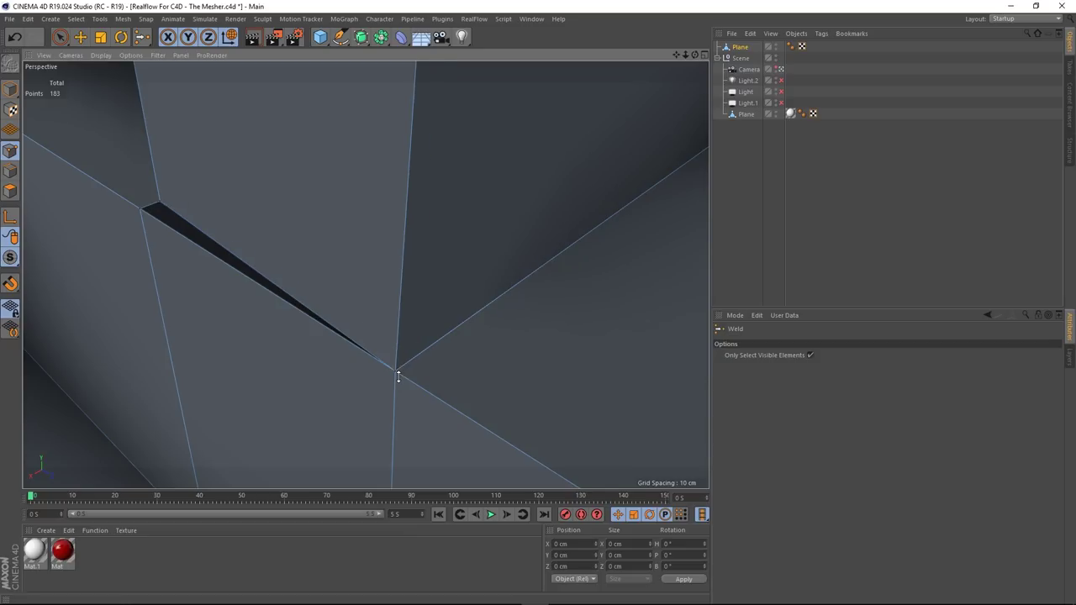
- Weld the nearer block's remaining bottom corner point onto the step's front edge to close the gap
left_click(141, 212)
scroll(367, 274, "down", 5)
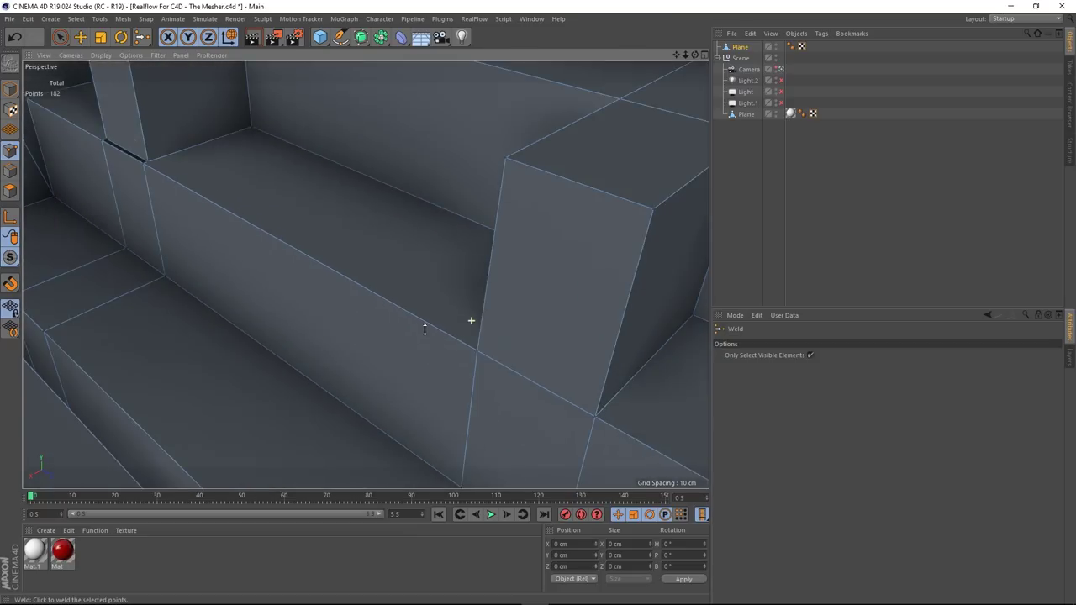
scroll(367, 274, "down", 3)
- Weld both bottom front corner points of the farther block onto the adjacent points on the step's front edge
scroll(407, 293, "up", 8)
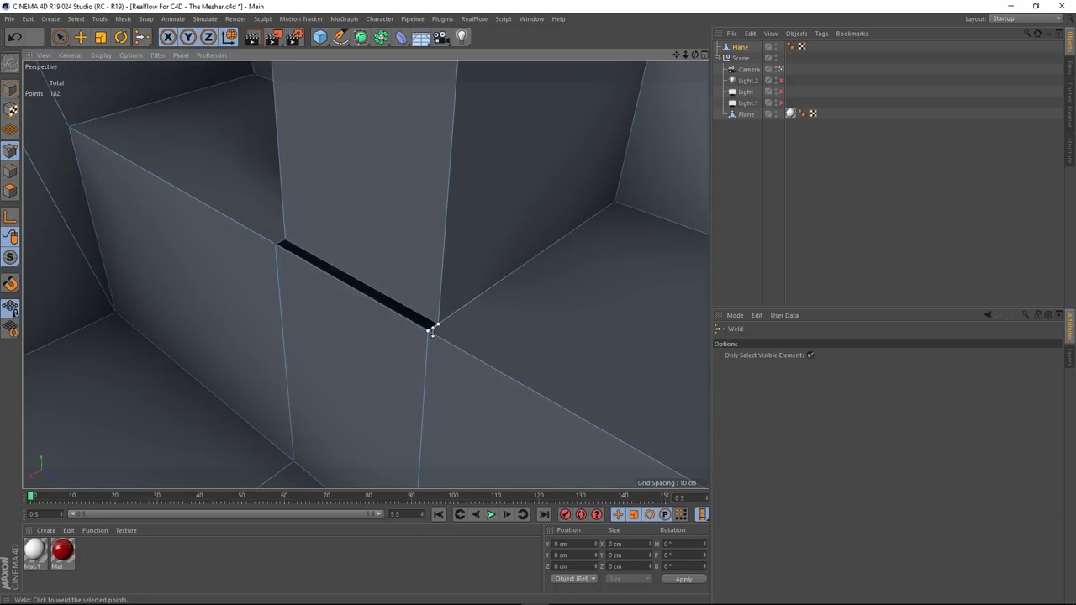
left_click_drag(433, 330, 428, 335)
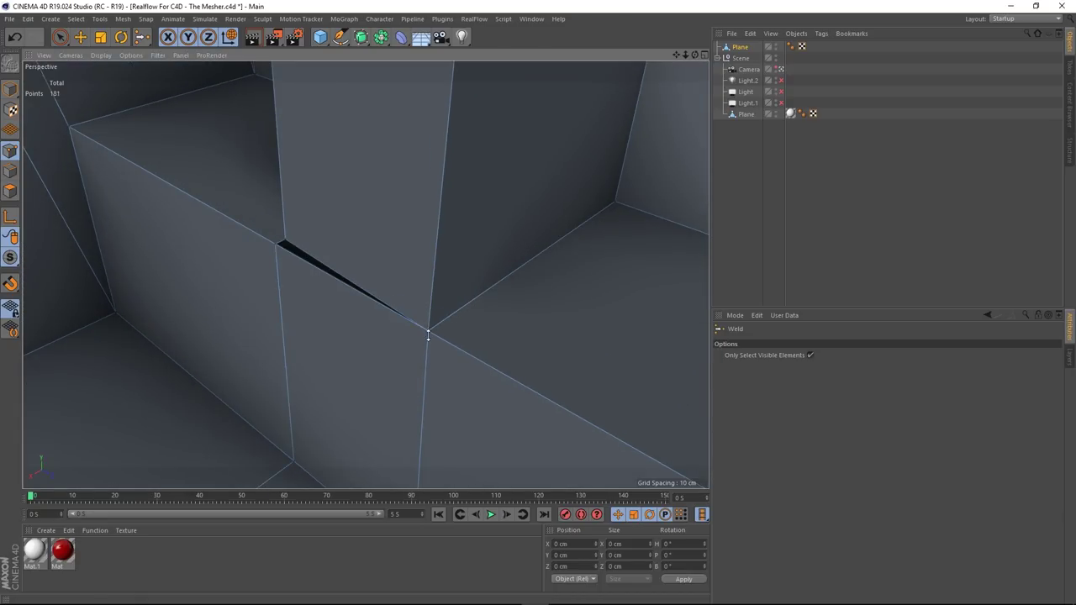
left_click(271, 249)
scroll(272, 272, "down", 5)
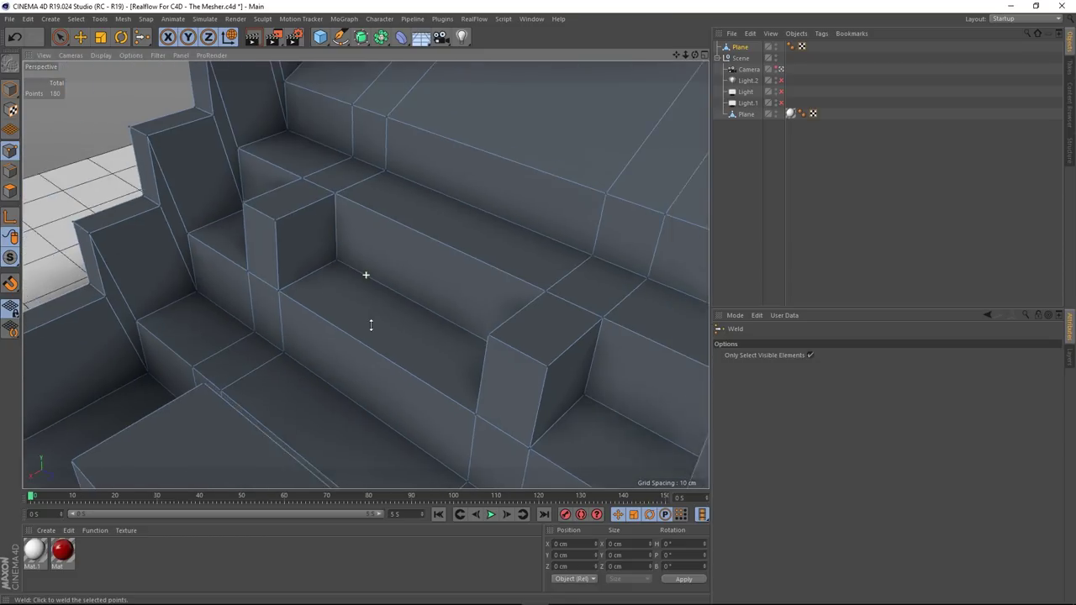
scroll(428, 341, "down", 6)
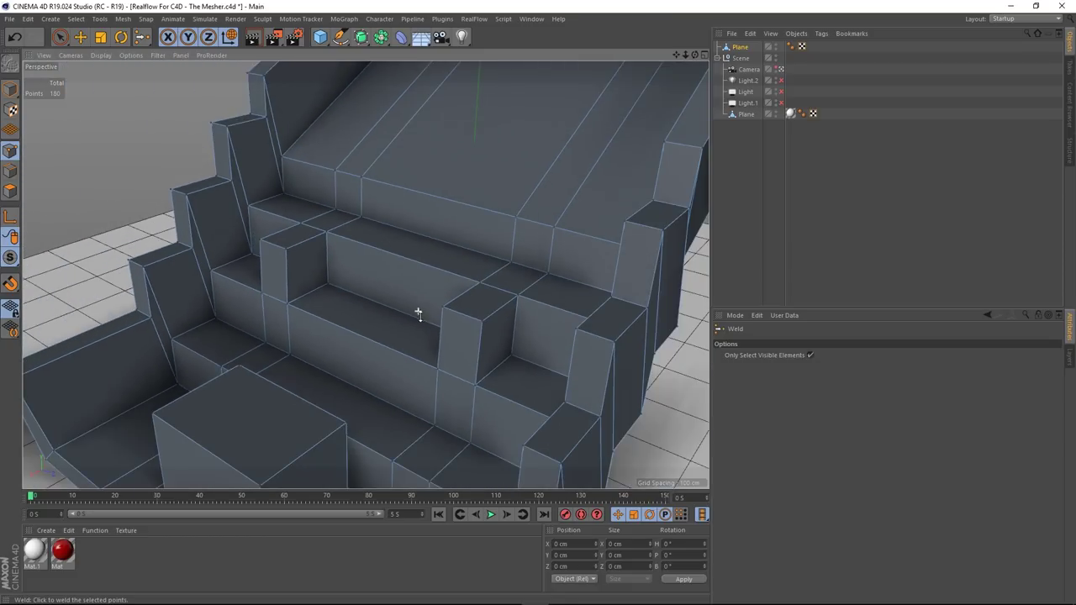
- Select the top faces of both blocks, extrude them upward by 19.2 cm, and clear the selection
left_click(60, 36)
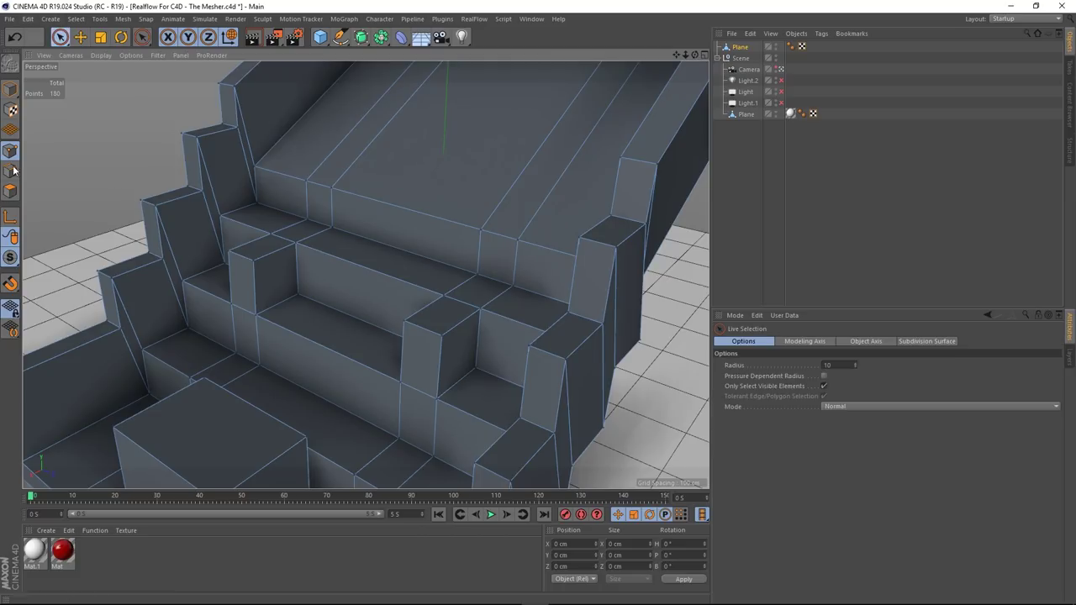
left_click(11, 191)
scroll(34, 205, "up", 4)
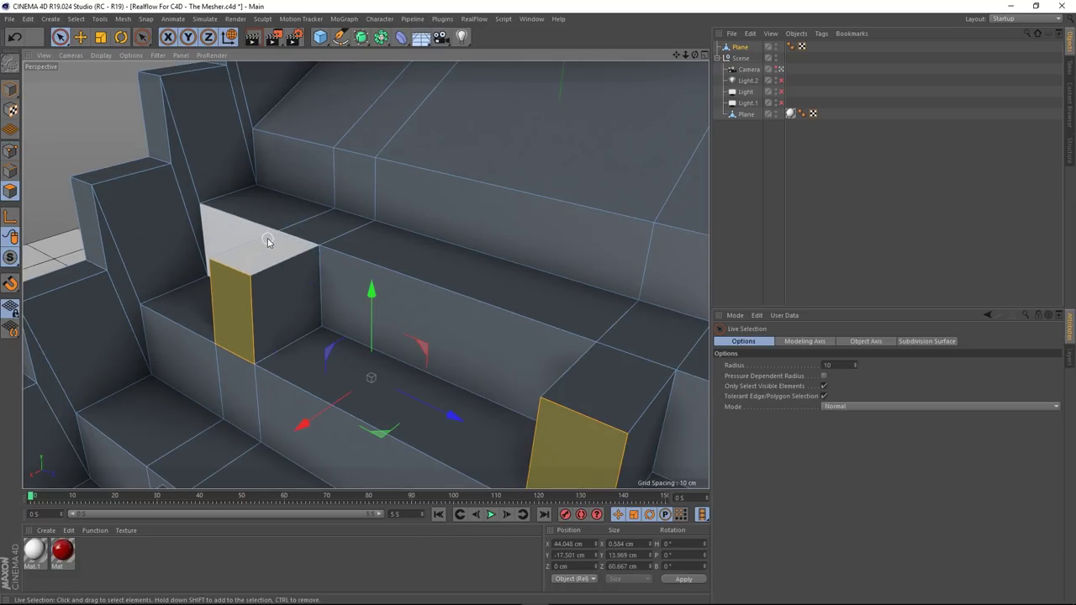
left_click(260, 252)
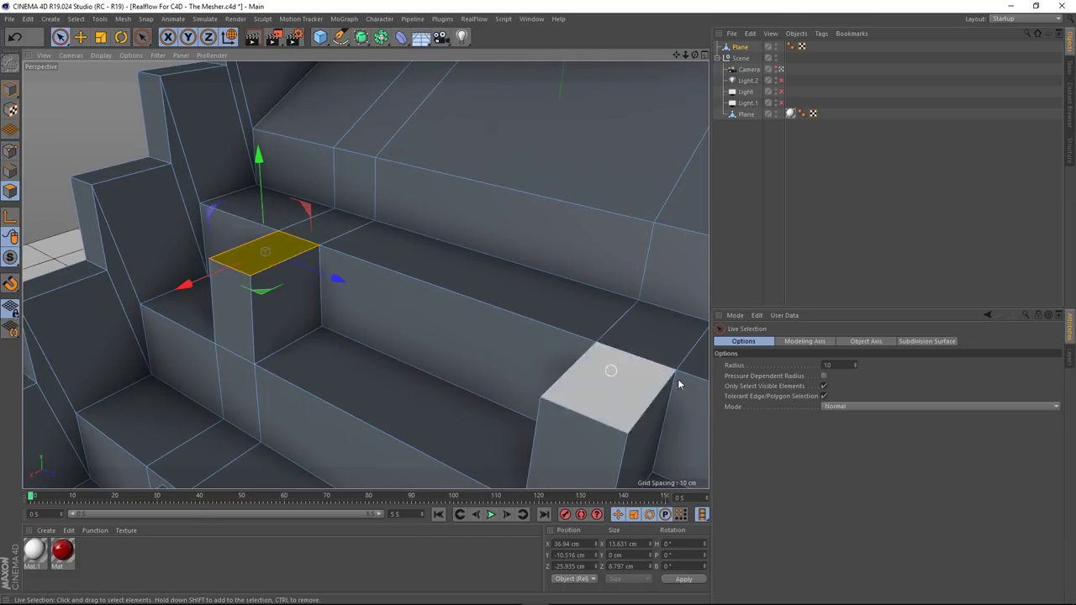
left_click(620, 385, "shift")
left_click_drag(620, 379, 429, 324, "alt")
right_click(429, 324)
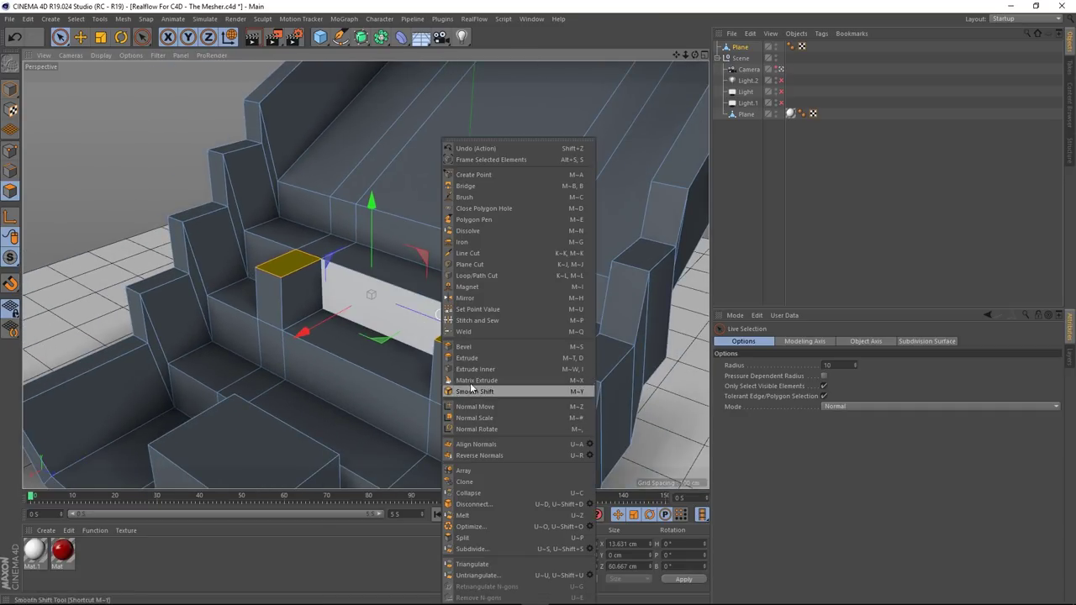
left_click(471, 358)
left_click_drag(363, 413, 499, 413)
scroll(316, 344, "down", 5)
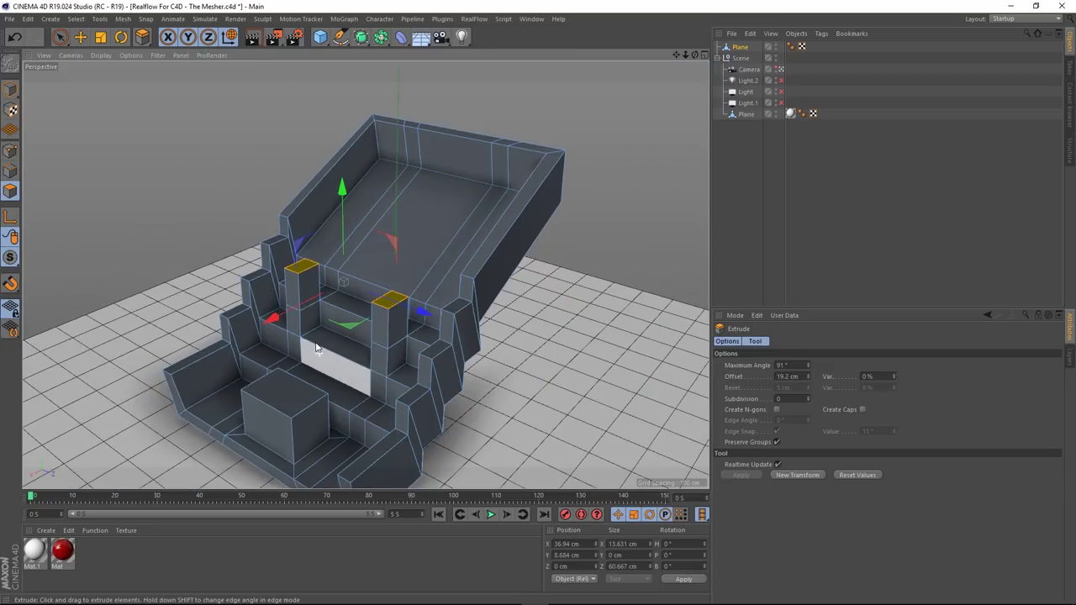
key("space")
left_click(154, 194)
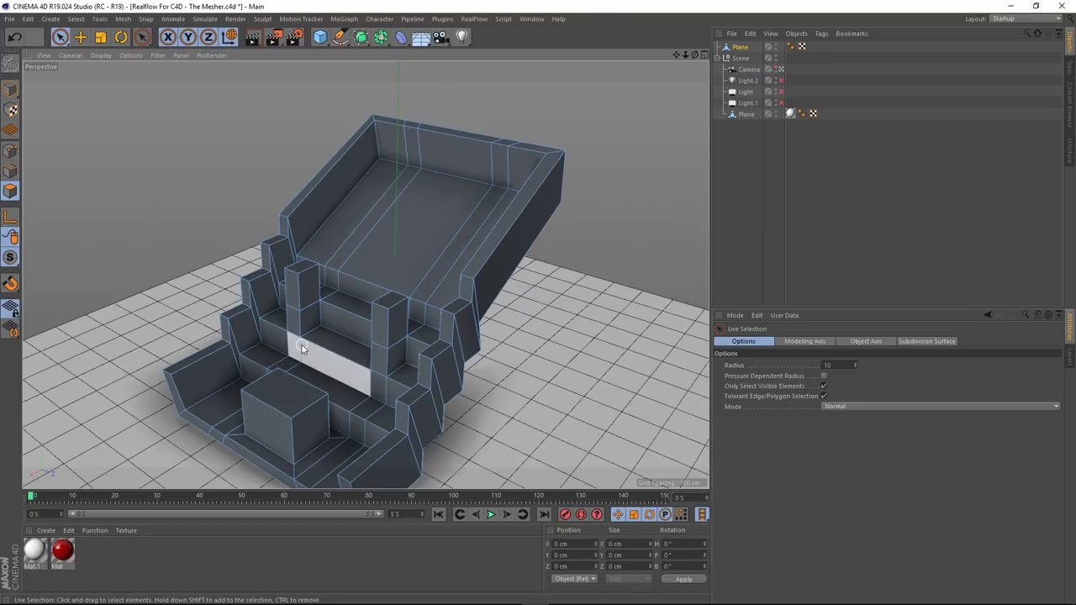
- Apply the white Mat.1 material to the ramp object and switch to Model mode
middle_click_drag(302, 351, 313, 286, "alt")
mouse_move(308, 302)
left_mouse_down("alt")
mouse_move(400, 301)
mouse_move(308, 299)
mouse_move(351, 314)
mouse_move(325, 306)
left_mouse_up("alt")
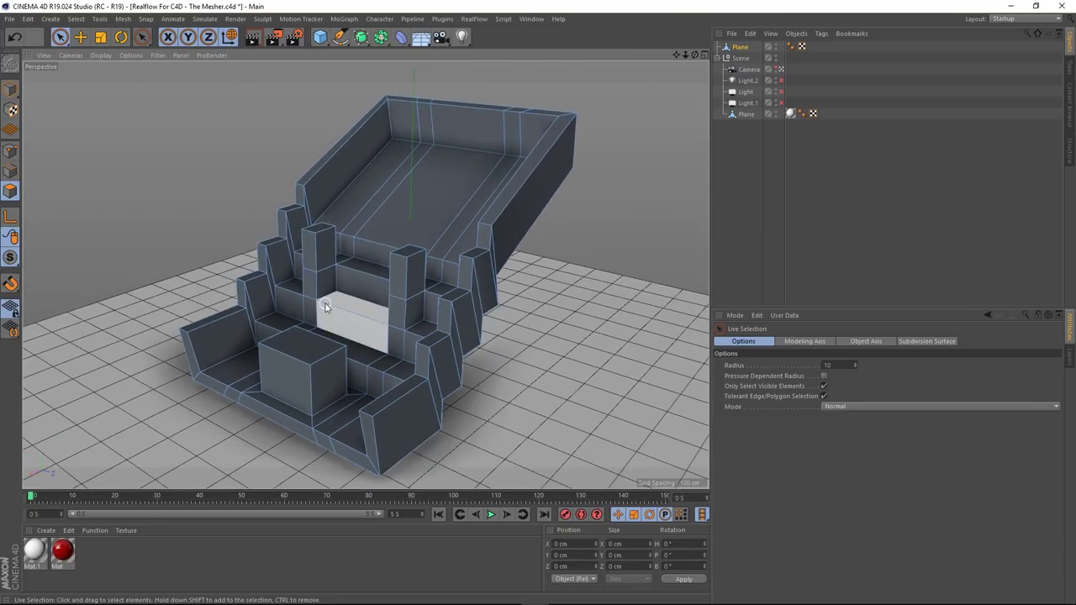
scroll(325, 305, "down", 2)
left_click_drag(35, 562, 229, 445)
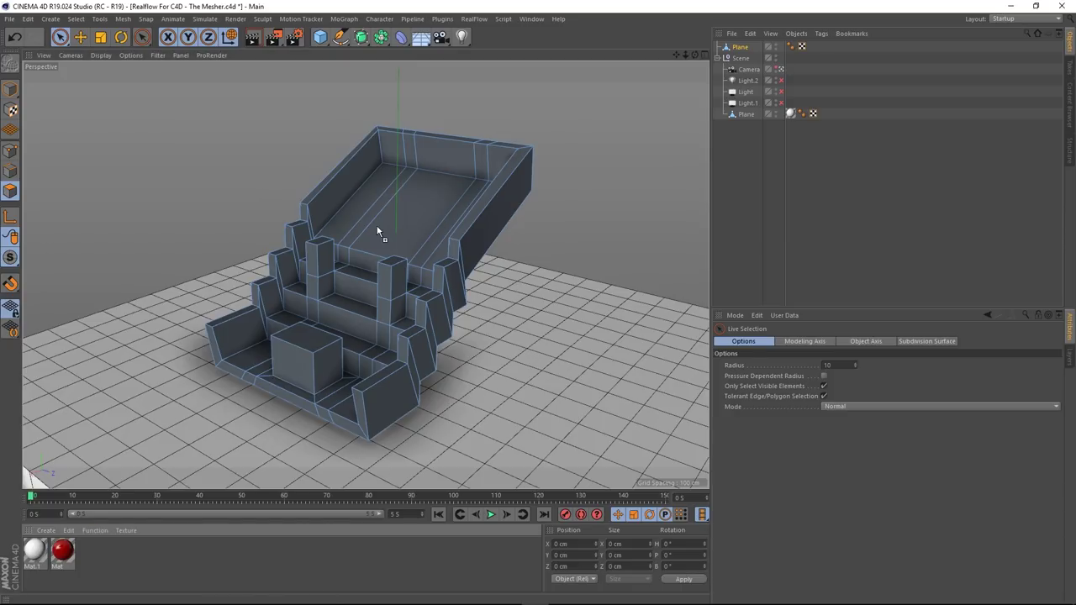
left_click_drag(378, 233, 378, 234)
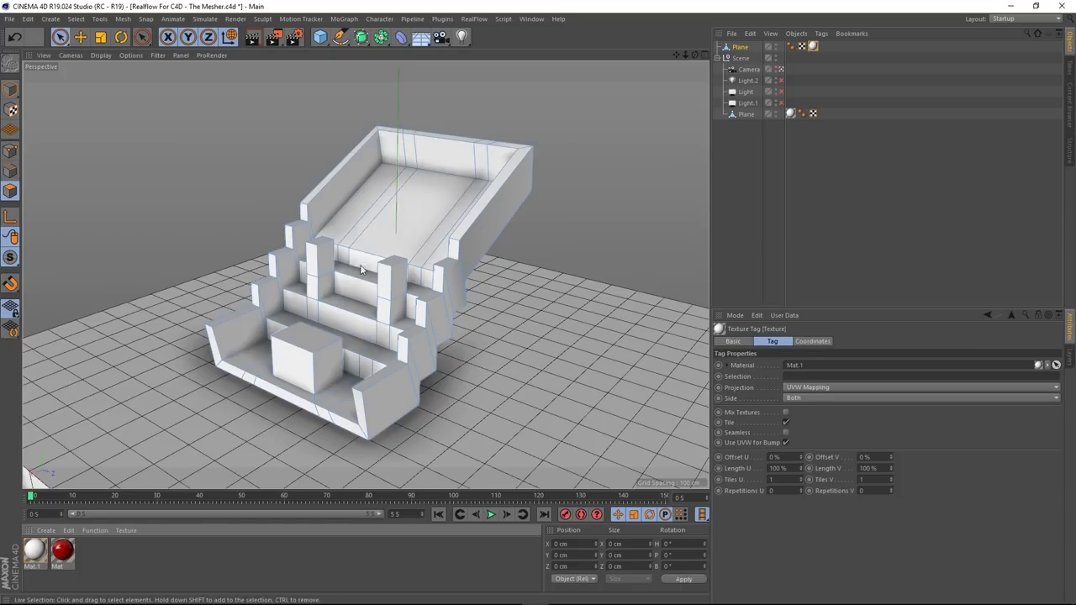
left_click(11, 88)
left_click_drag(333, 243, 308, 401, "alt")
scroll(300, 398, "up", 3)
- Loop-select the rim polygons running around the ramp's wall tops and along its front edge
left_click(10, 191)
left_click_drag(215, 352, 252, 326, "alt")
key("u")
key("Escape")
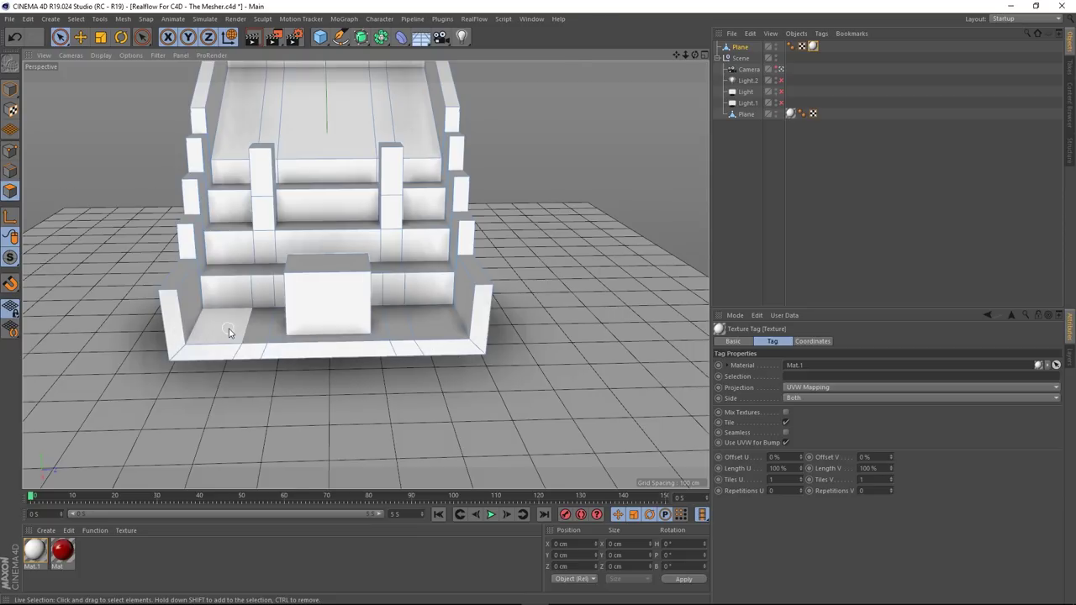
scroll(227, 331, "up", 4)
left_click_drag(235, 338, 340, 326, "alt")
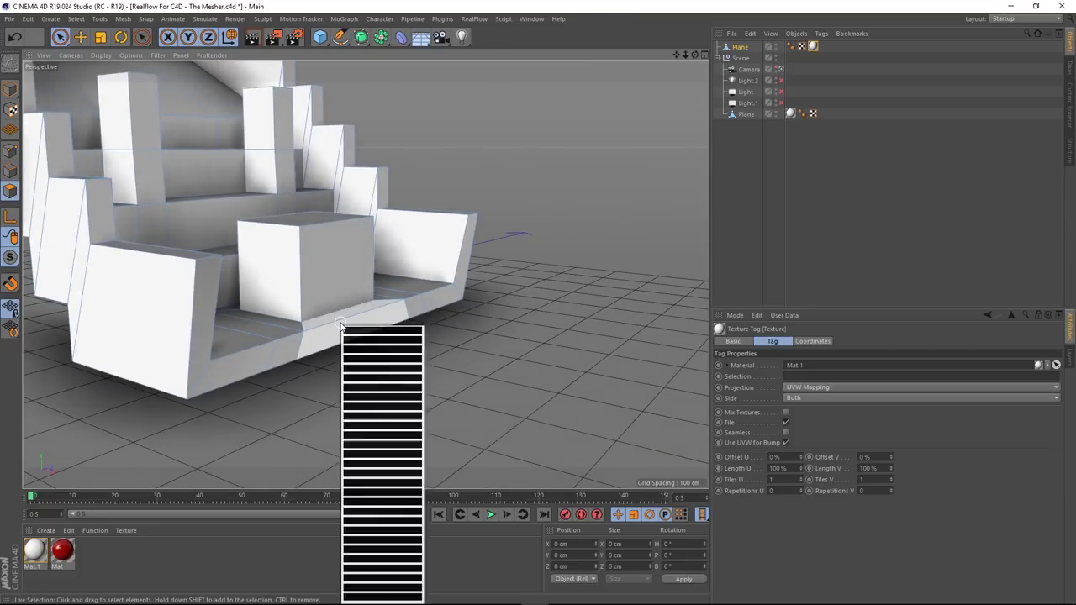
key("u")
key("l")
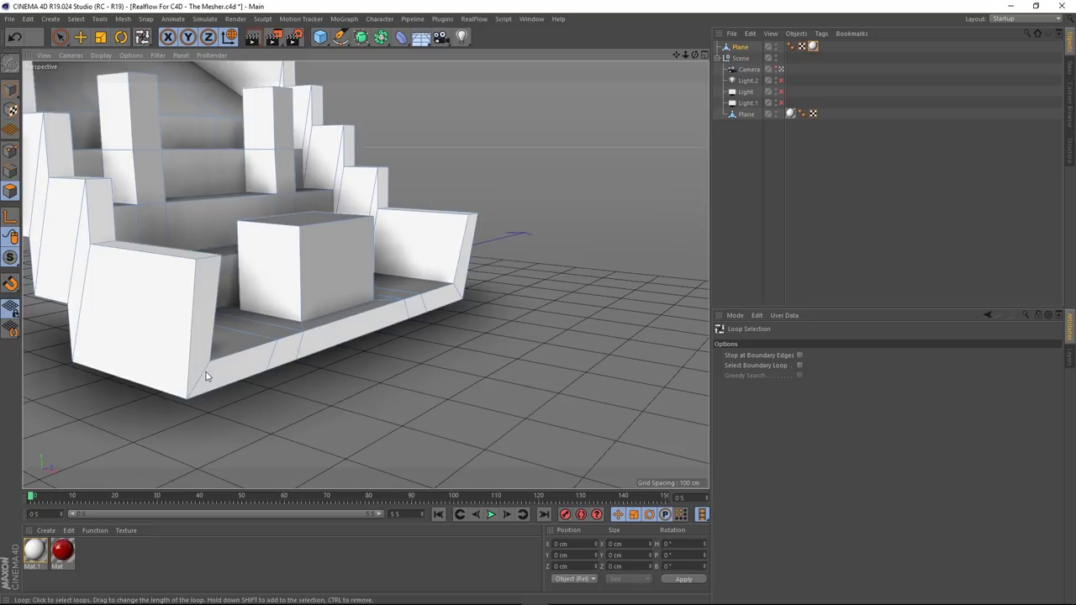
left_click(205, 372)
left_click_drag(205, 371, 365, 237, "alt")
scroll(399, 261, "down", 3)
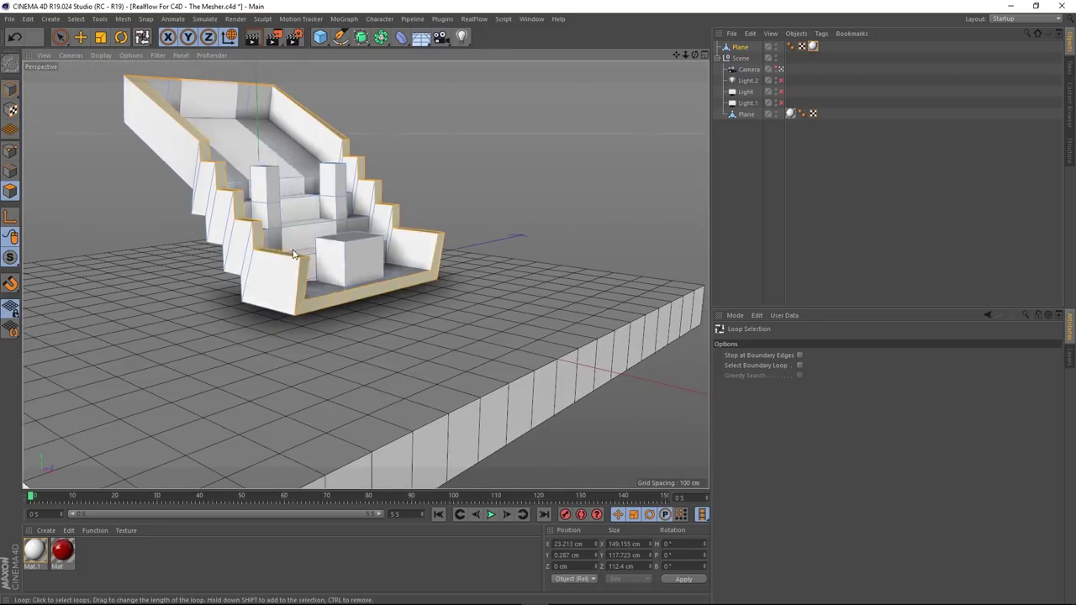
scroll(385, 281, "up", 3)
- Use Live Selection on the polygons along the ramp's front end, and clear the selection
key("space")
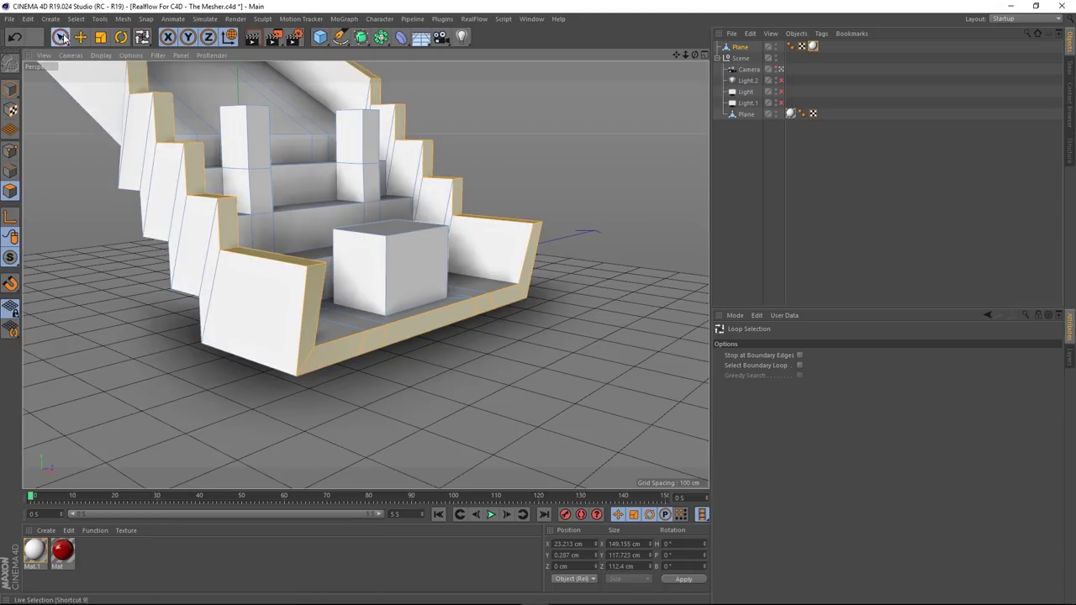
scroll(322, 320, "up", 5)
mouse_move(308, 314)
left_mouse_down()
mouse_move(306, 370)
mouse_move(368, 389)
mouse_move(505, 335)
left_mouse_up()
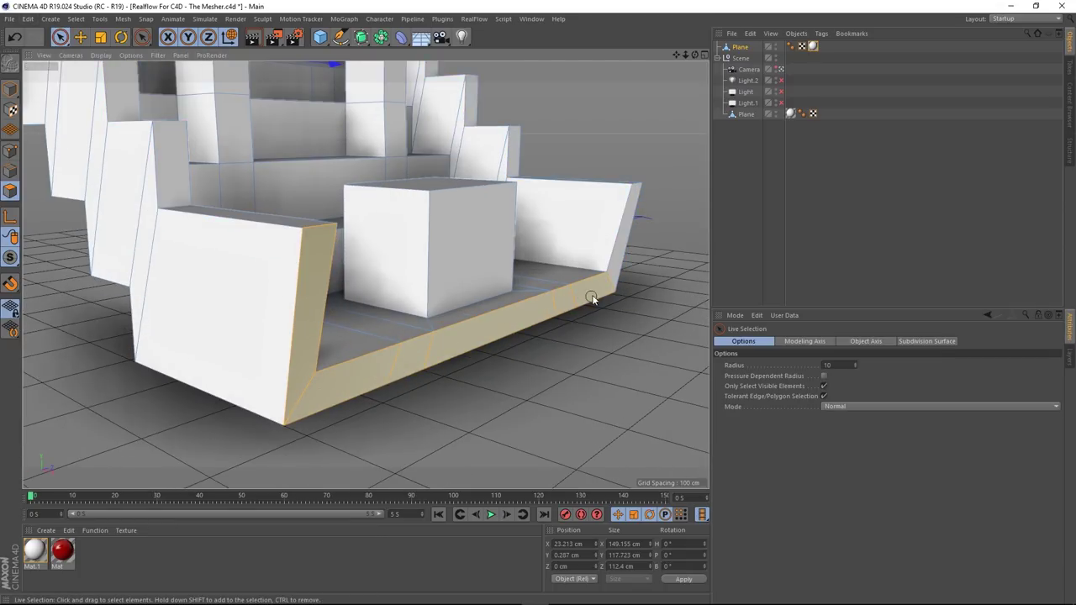
left_click_drag(616, 278, 599, 342, "alt")
key("h")
left_click(531, 168)
left_click_drag(370, 255, 324, 250, "alt")
right_click_drag(344, 245, 360, 228, "alt")
- Return to Model mode and rename the ramp's Plane object as Collider Object
left_click(10, 89)
left_click_drag(239, 147, 359, 167, "alt")
scroll(359, 167, "down", 2)
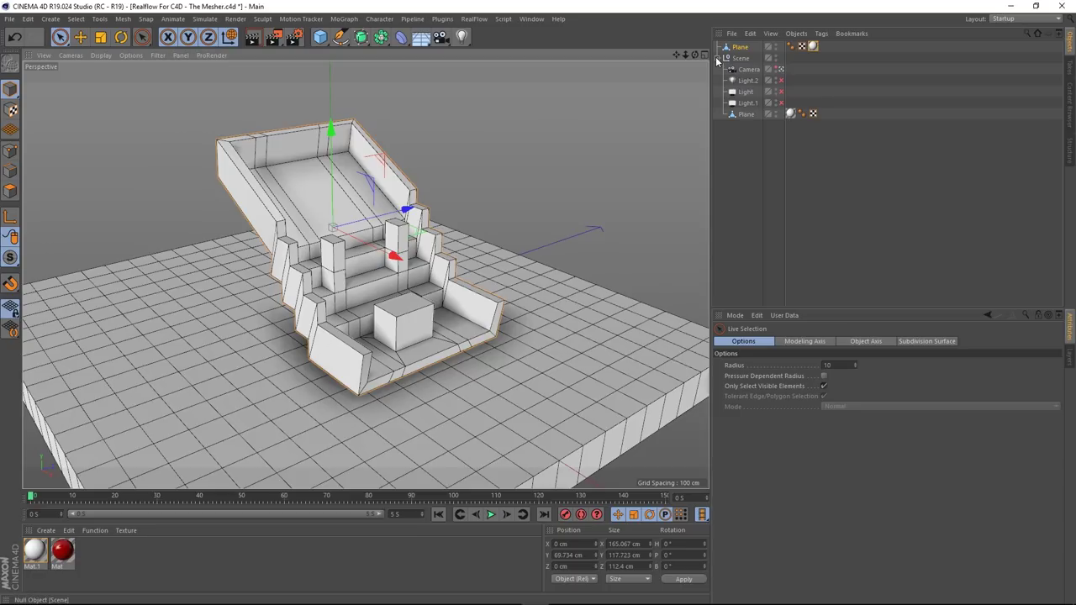
left_click(726, 58)
left_click(750, 112)
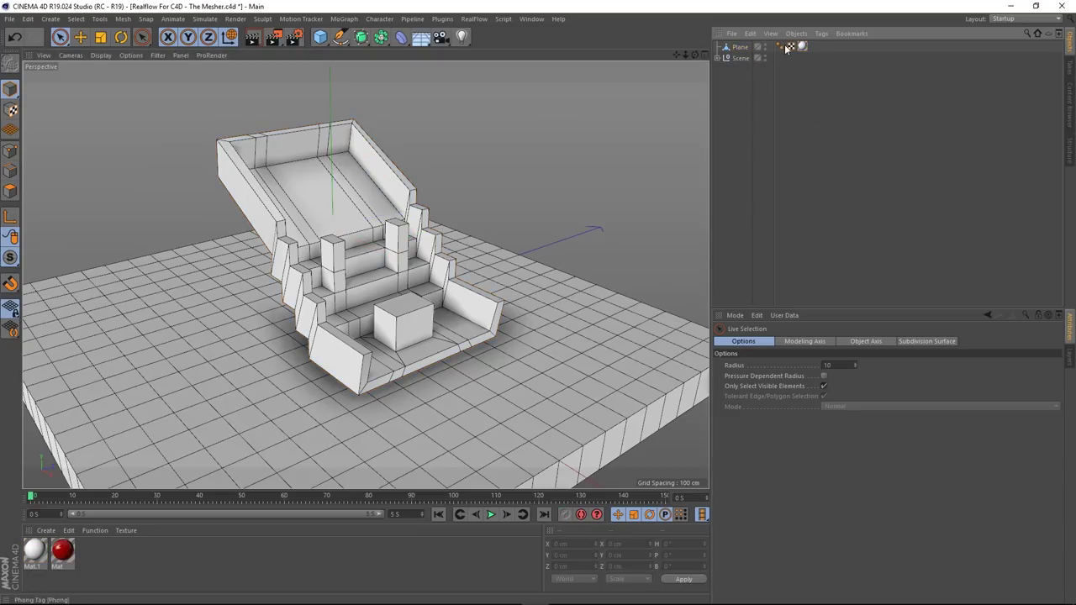
left_click(740, 47)
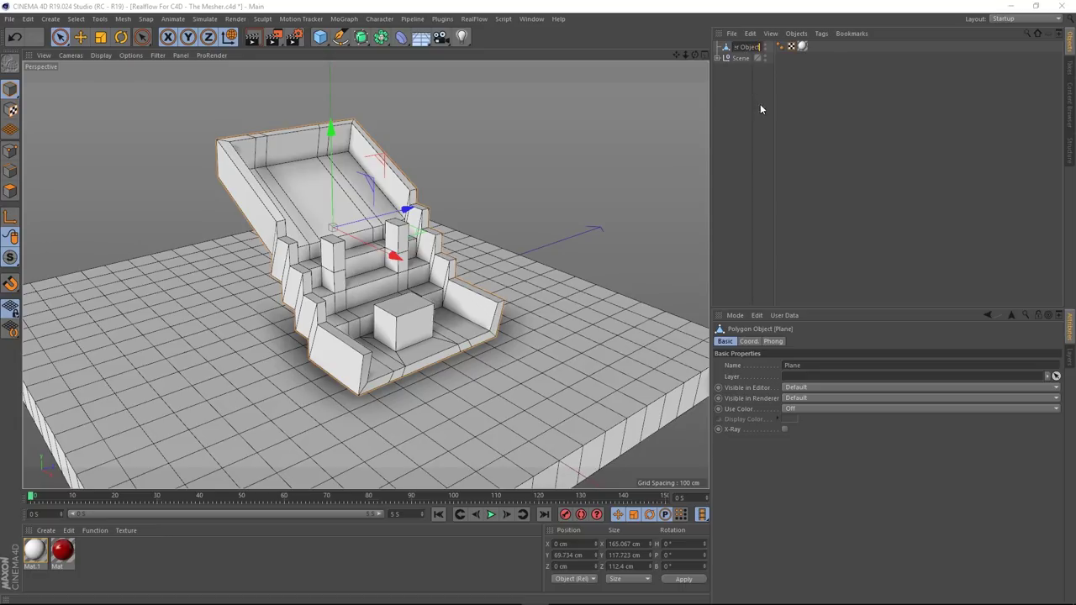
key("Return")
- Rename the Plane object inside the Scene group as Floor
left_click(717, 58)
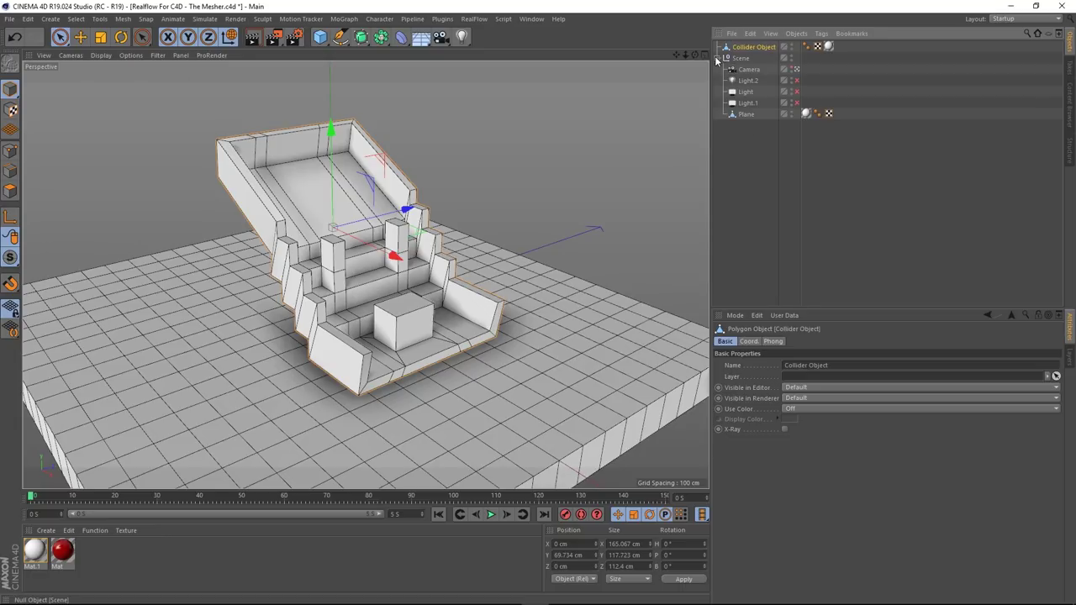
double_click(745, 115)
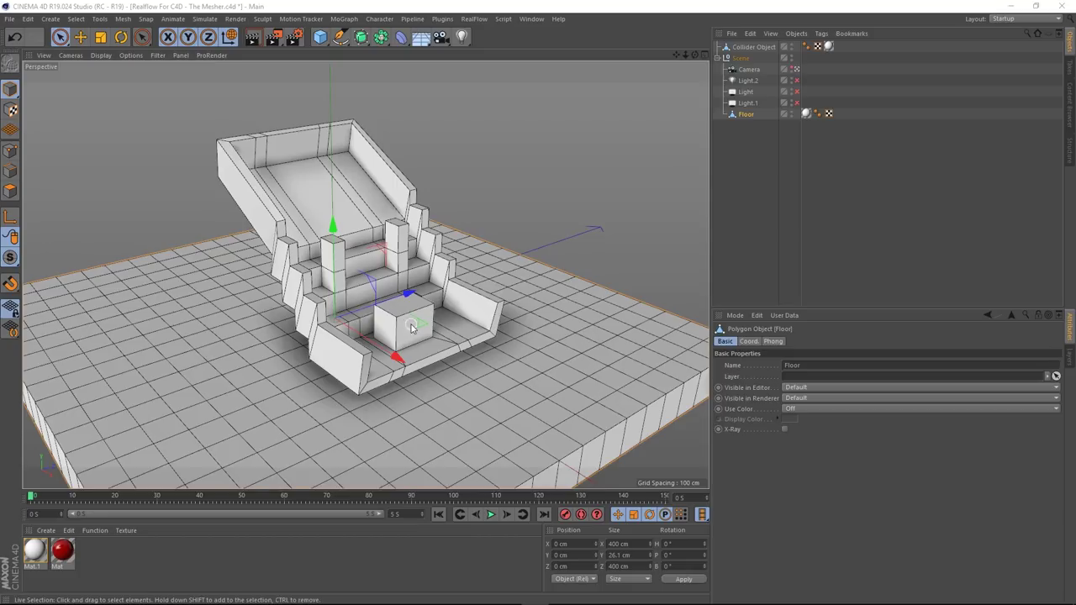
scroll(409, 312, "down", 2)
mouse_move(413, 308)
left_mouse_down("alt")
mouse_move(431, 301)
mouse_move(422, 304)
mouse_move(420, 279)
mouse_move(410, 295)
left_mouse_up("alt")
scroll(419, 277, "up", 2)
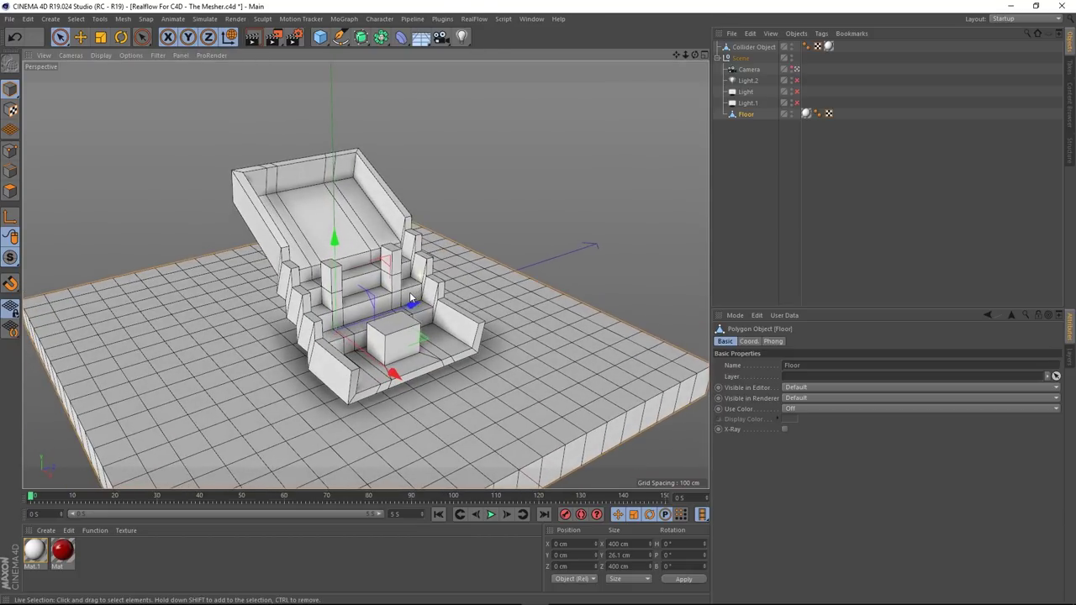
- Create a RealFlow Circle emitter in the scene
left_click(474, 18)
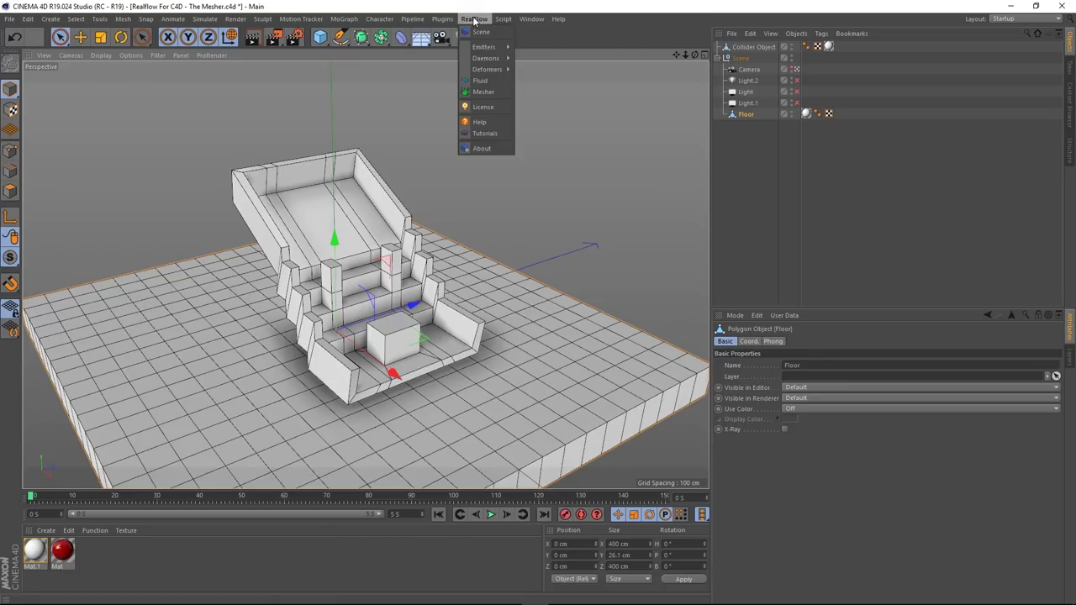
mouse_move(488, 47)
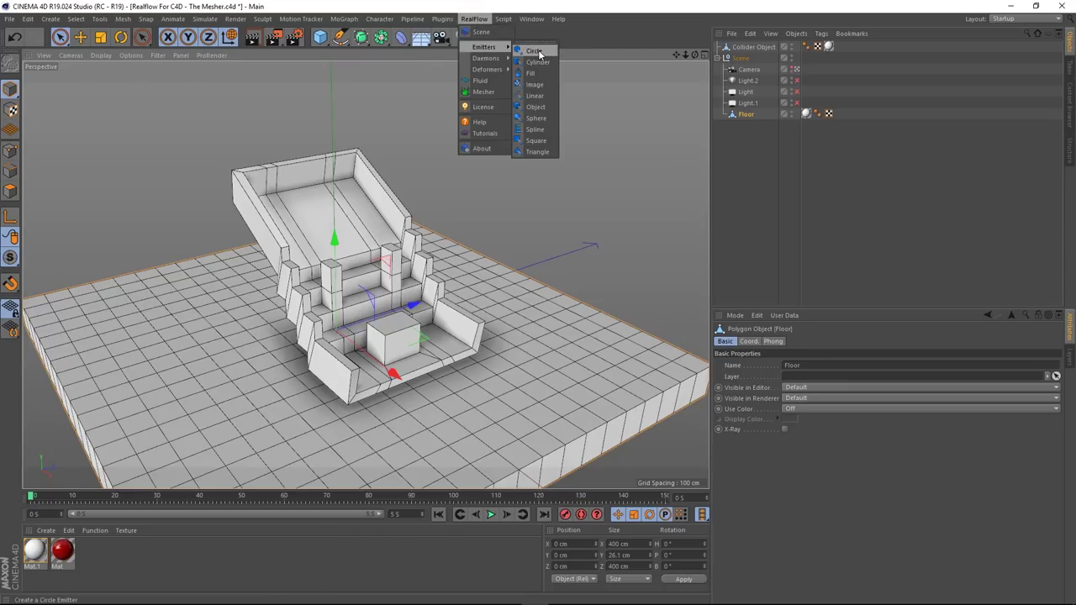
left_click(539, 52)
scroll(441, 335, "down", 3)
left_click_drag(443, 336, 473, 325, "alt")
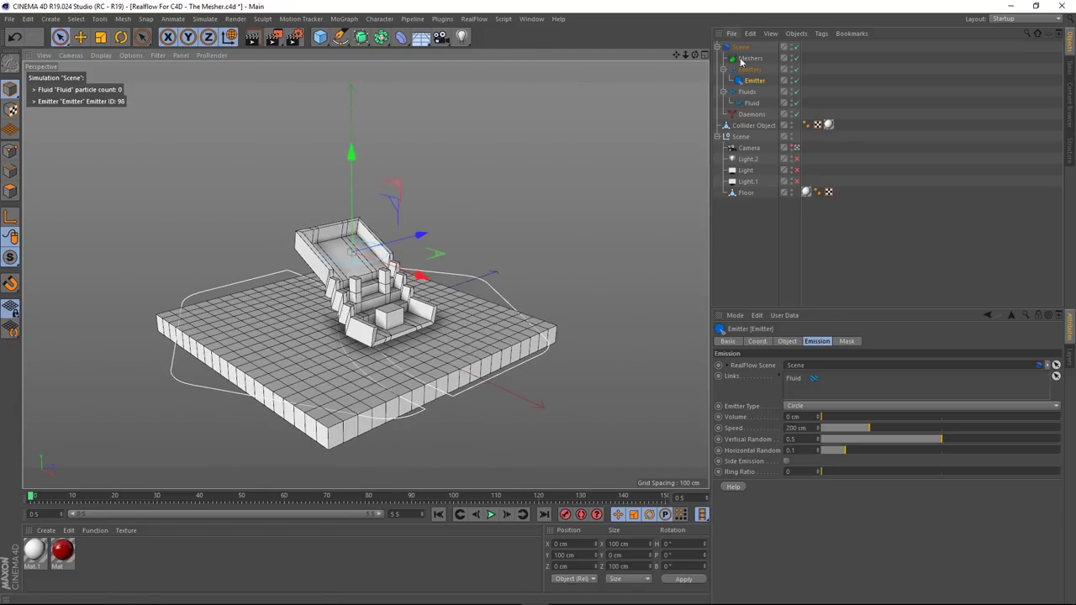
- Set both the width and the depth of the circle emitter to 20 cm
scroll(327, 296, "up", 3)
left_click_drag(327, 296, 339, 288, "alt")
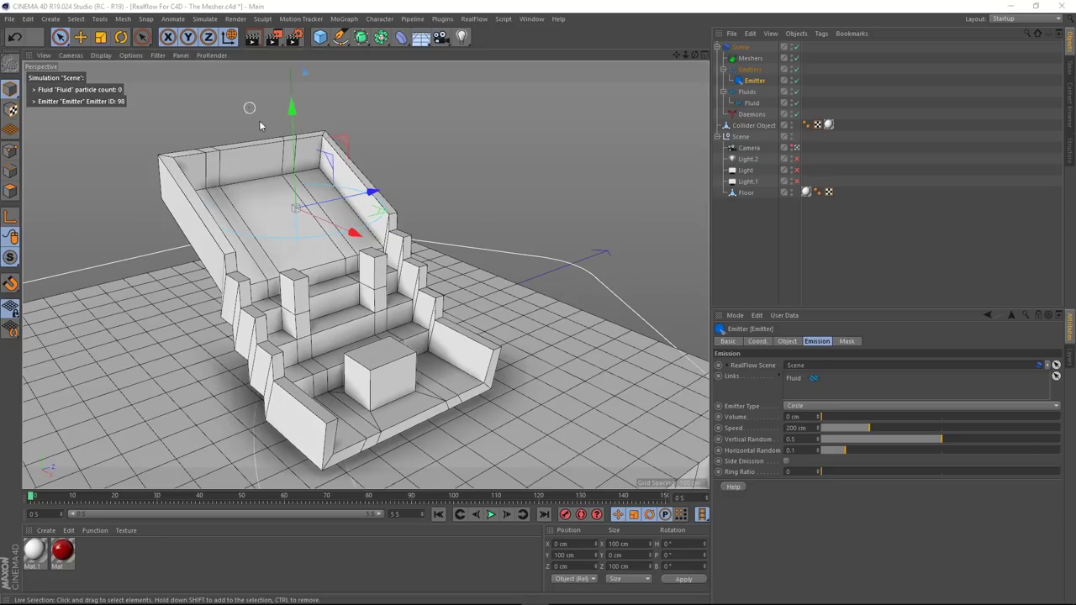
left_click_drag(258, 198, 344, 237, "alt")
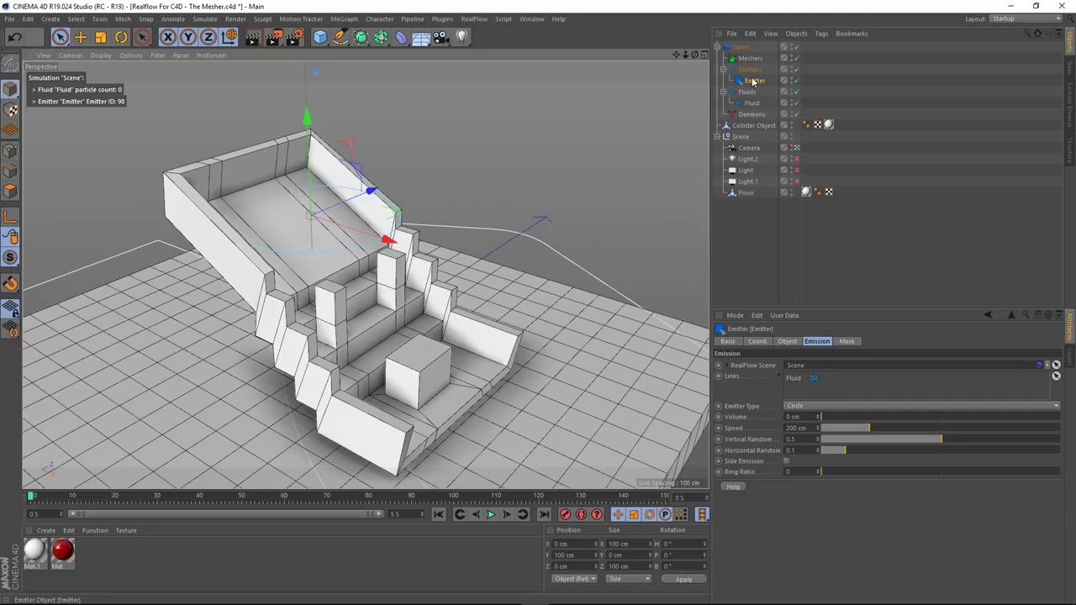
left_click(787, 341)
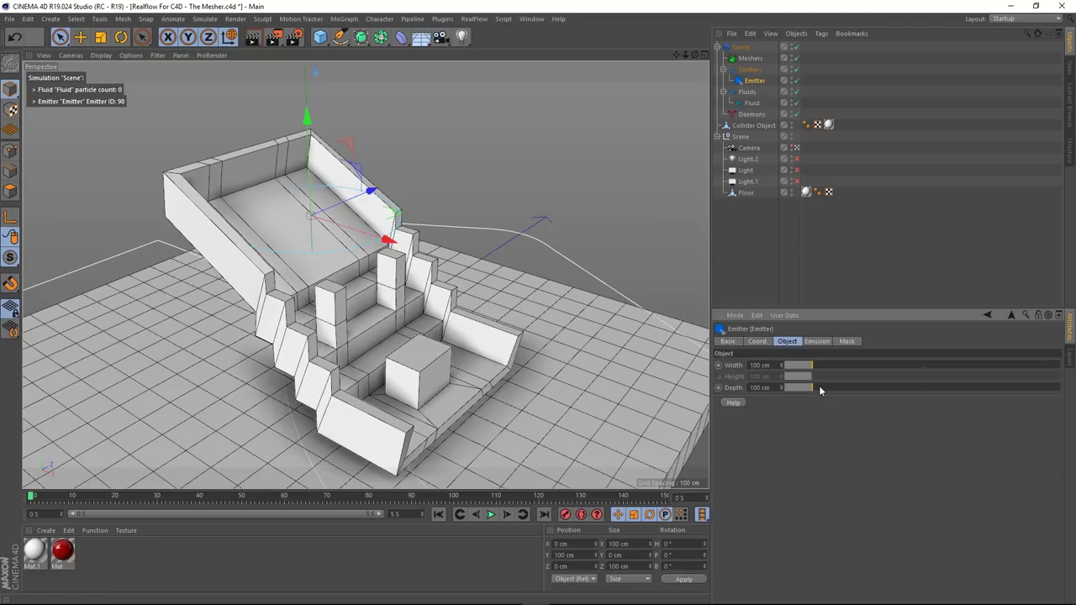
left_click(775, 364)
type("20")
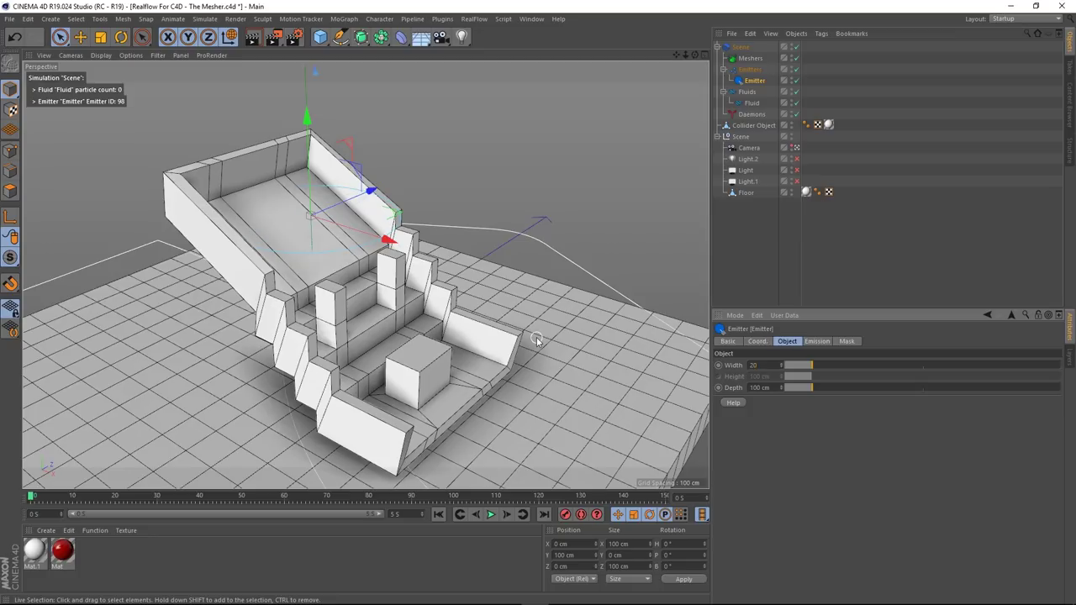
key("Return")
key("0")
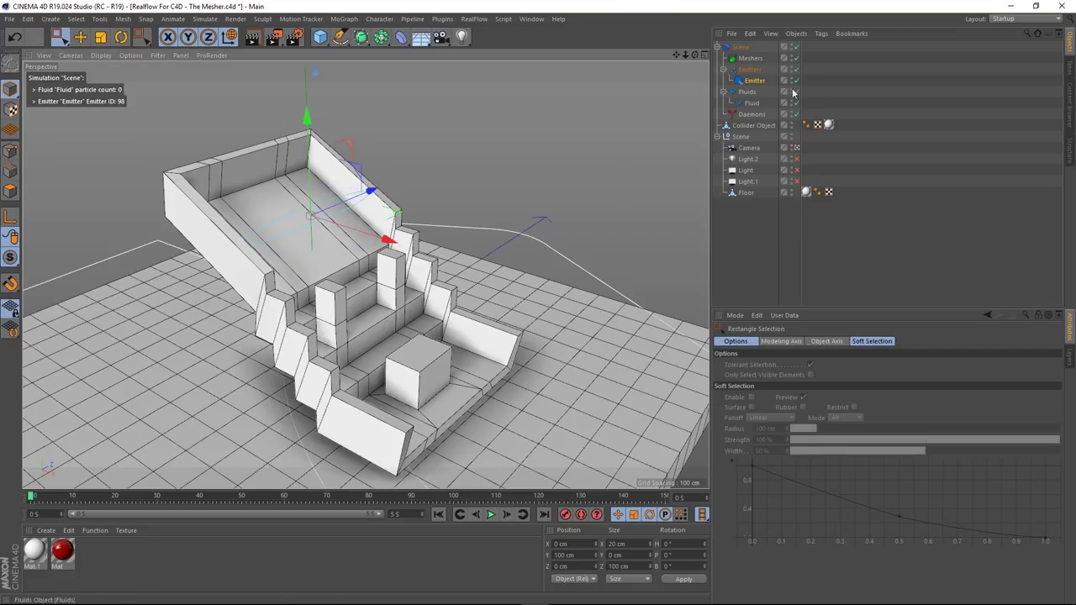
left_click(757, 81)
left_click(759, 388)
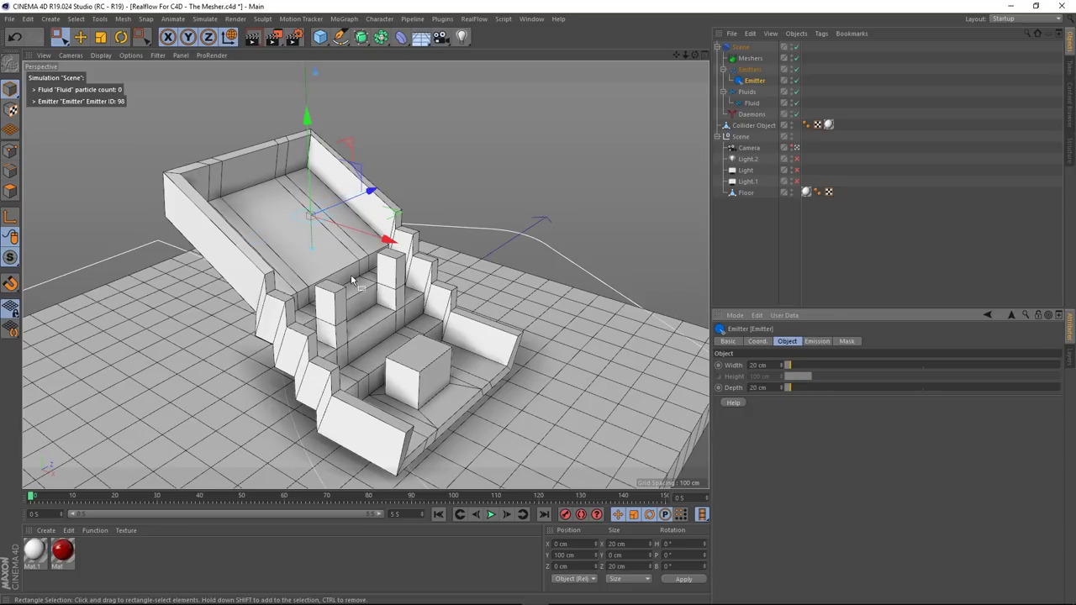
- Raise the circle emitter above the ramp to a height of about 163 cm
scroll(340, 246, "down", 3)
left_click_drag(345, 269, 312, 252, "alt")
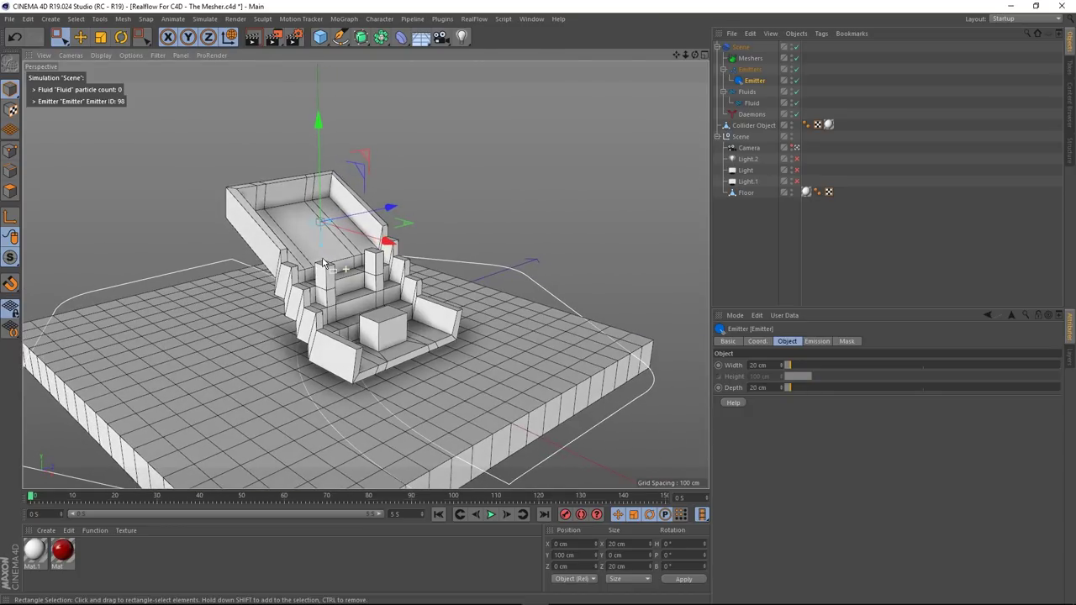
left_click_drag(320, 154, 351, 235)
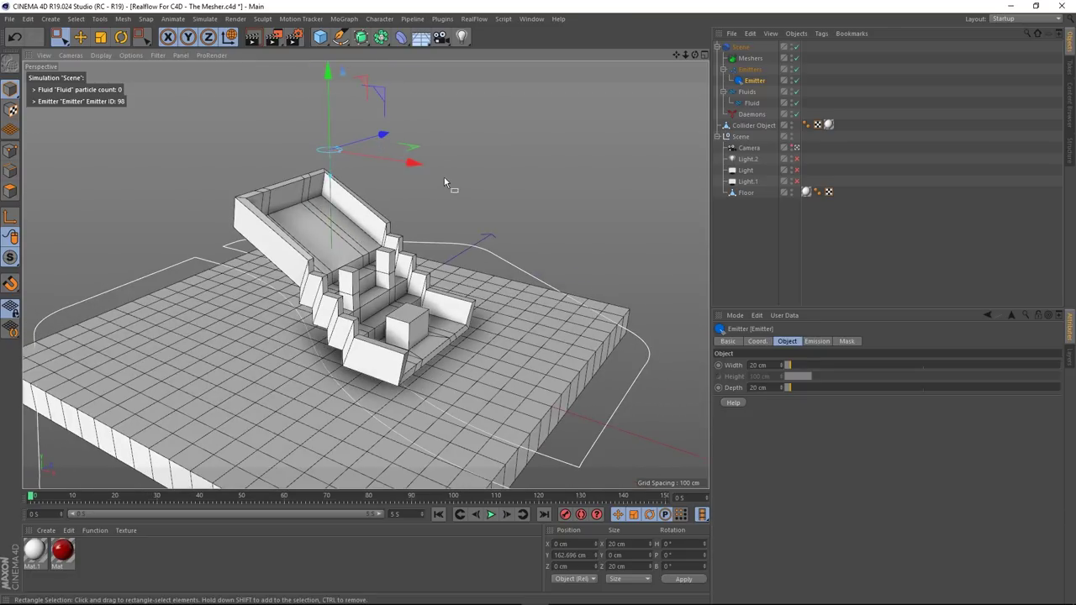
- Move the Collider Object along X to about -26 cm in the Front view, placing the ramp under the emitter
middle_click(471, 221)
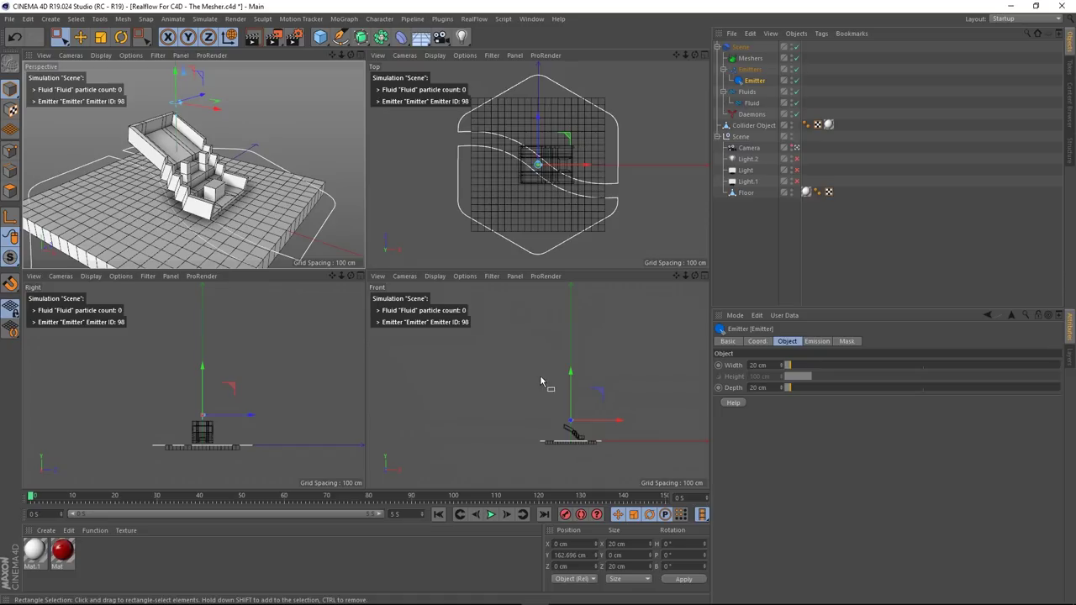
middle_click(547, 393)
scroll(501, 447, "up", 6)
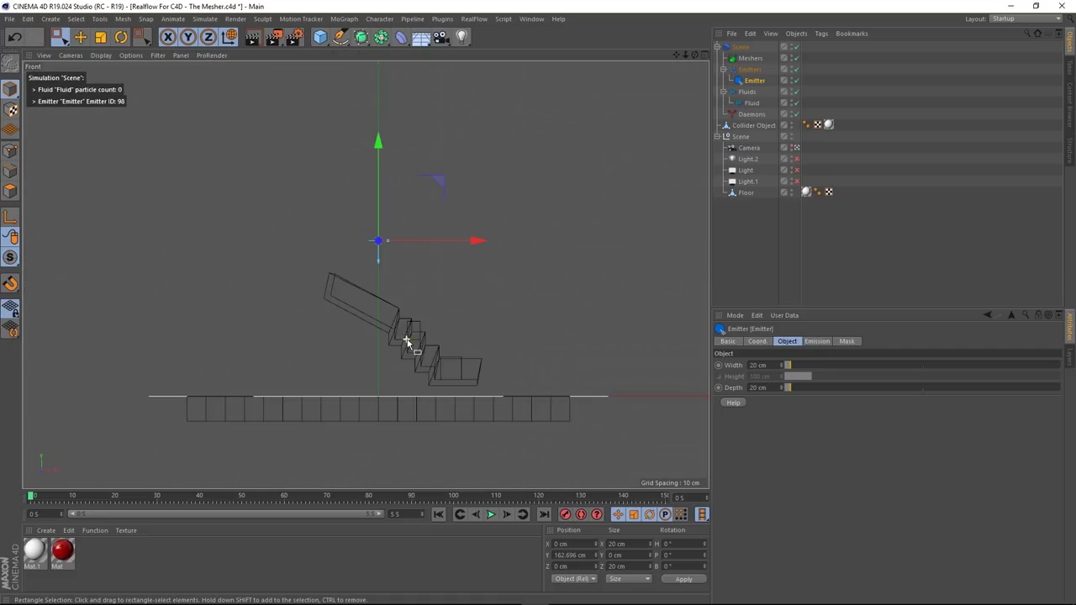
middle_click_drag(458, 337, 460, 296, "alt")
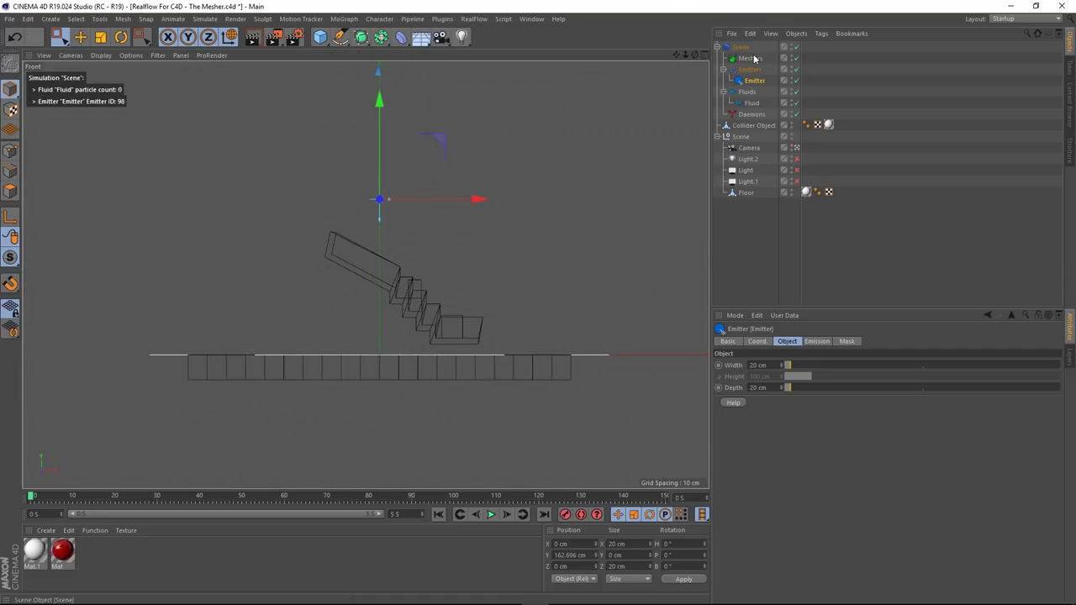
left_click(752, 126)
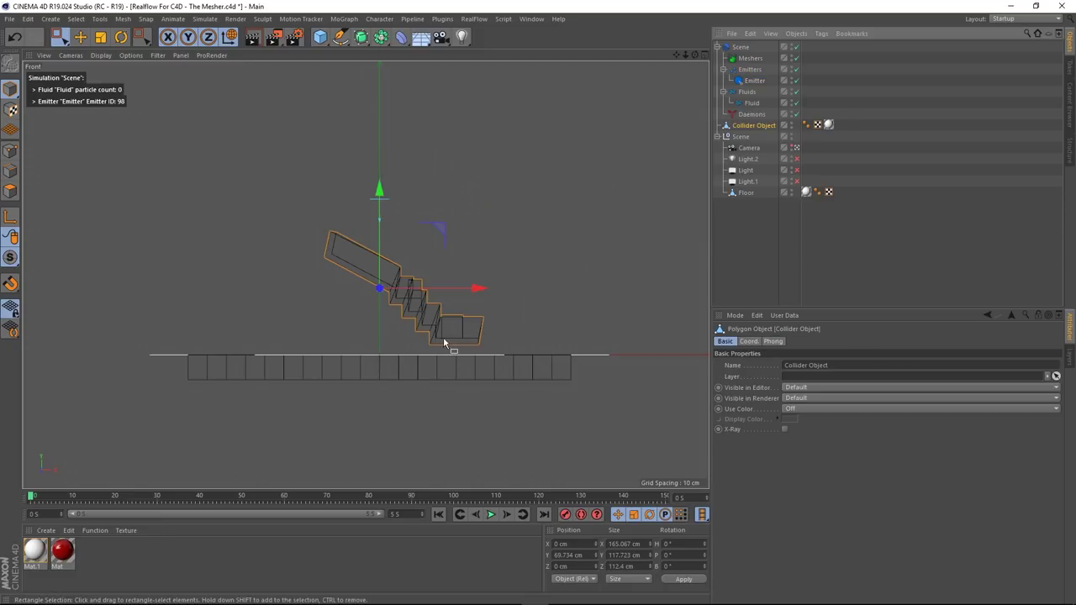
left_click_drag(479, 288, 451, 302)
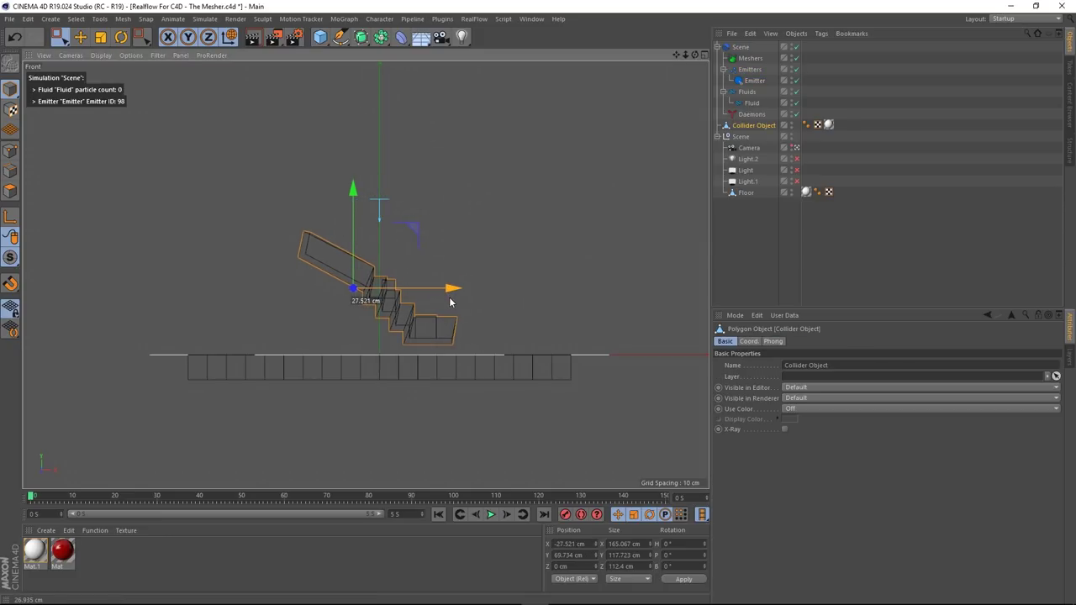
left_click_drag(451, 302, 453, 303)
- Move the circle emitter along X to about -7 cm in the Perspective view
middle_click(492, 212)
middle_click(326, 231)
left_click_drag(320, 252, 383, 256, "alt")
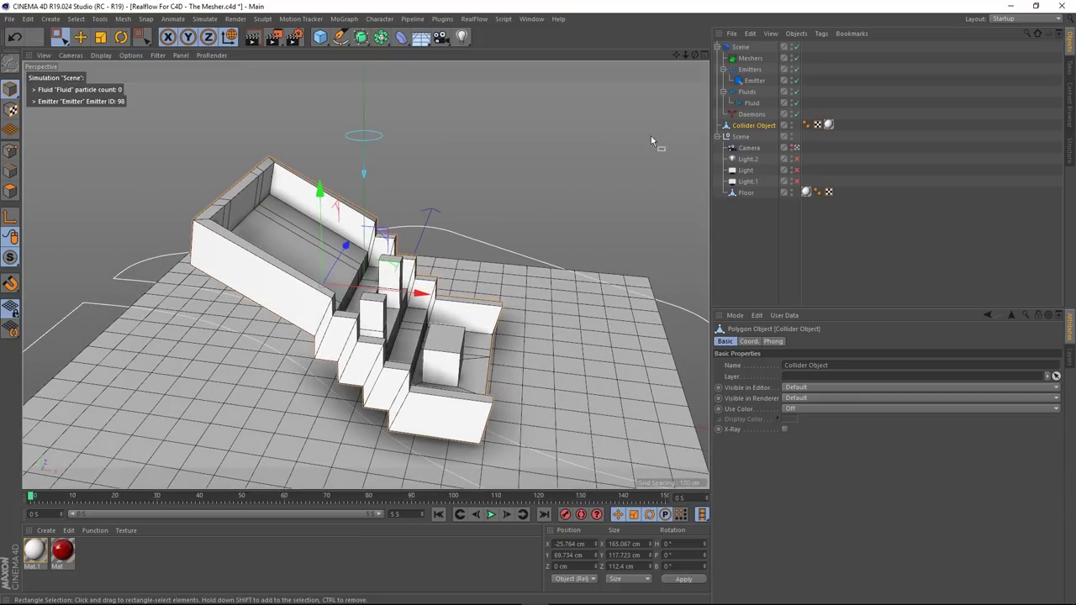
left_click(754, 80)
left_click_drag(452, 143, 442, 149)
mouse_move(334, 256)
left_mouse_down("alt")
mouse_move(359, 223)
mouse_move(354, 248)
mouse_move(313, 253)
left_mouse_up("alt")
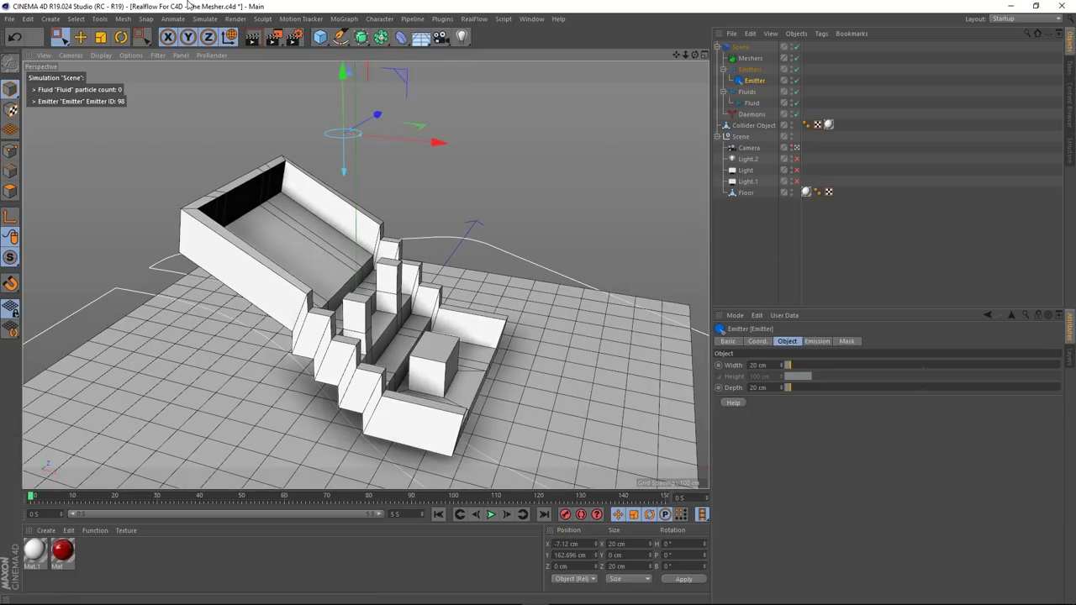
- Rotate the emitter to a 40° bank so it faces the ramp's upper basin, and test it with a short playback
left_click(121, 36)
left_click_drag(376, 93, 397, 139)
left_click_drag(287, 276, 362, 283, "alt")
left_click(491, 515)
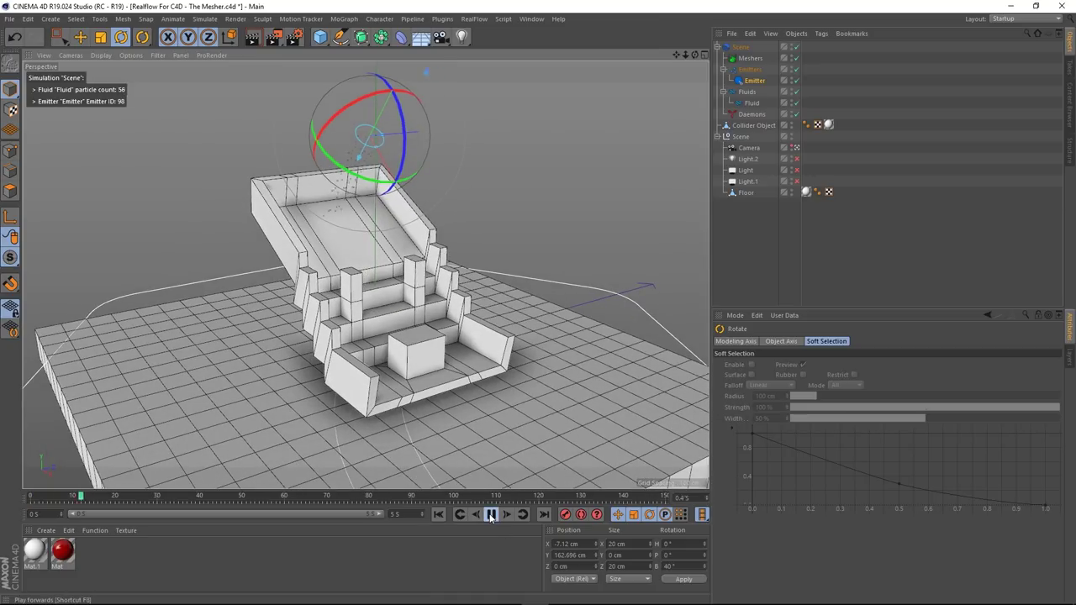
left_click_drag(353, 282, 285, 282, "alt")
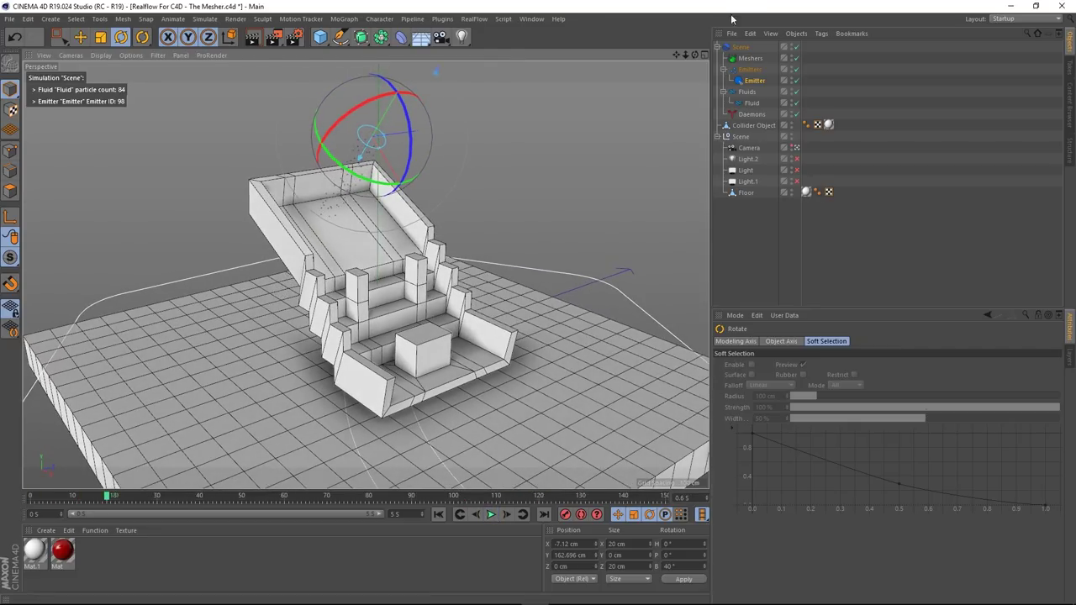
- Try 100 cm for the emitter's width and depth in a test playback, and return both to 20 cm
left_click(754, 81)
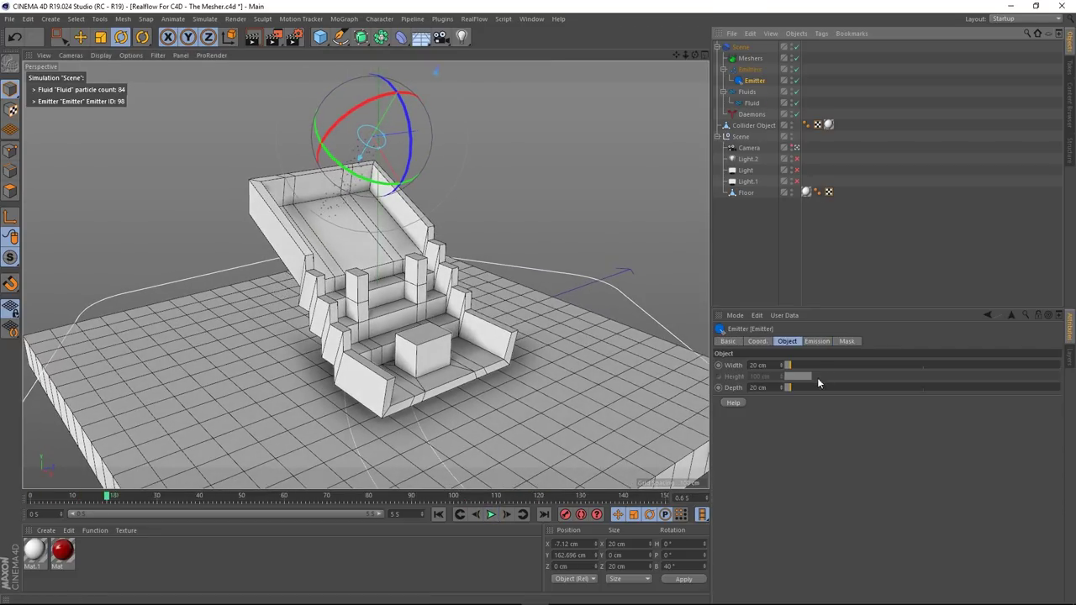
left_click(771, 365)
key("Return")
type("100")
key("Return")
left_click(491, 514)
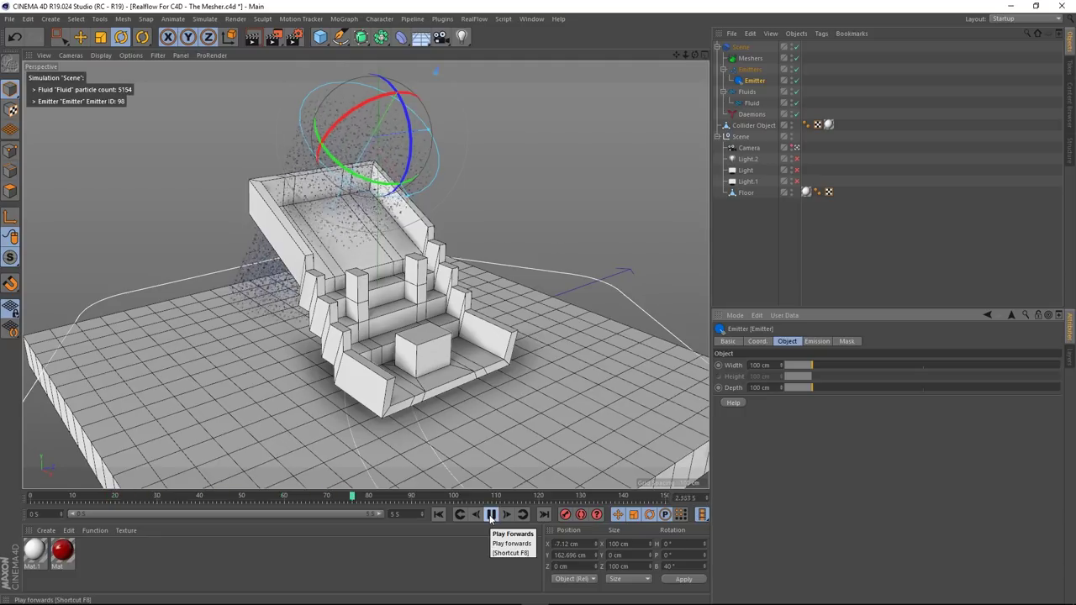
left_click(491, 515)
left_click_drag(775, 366, 471, 365)
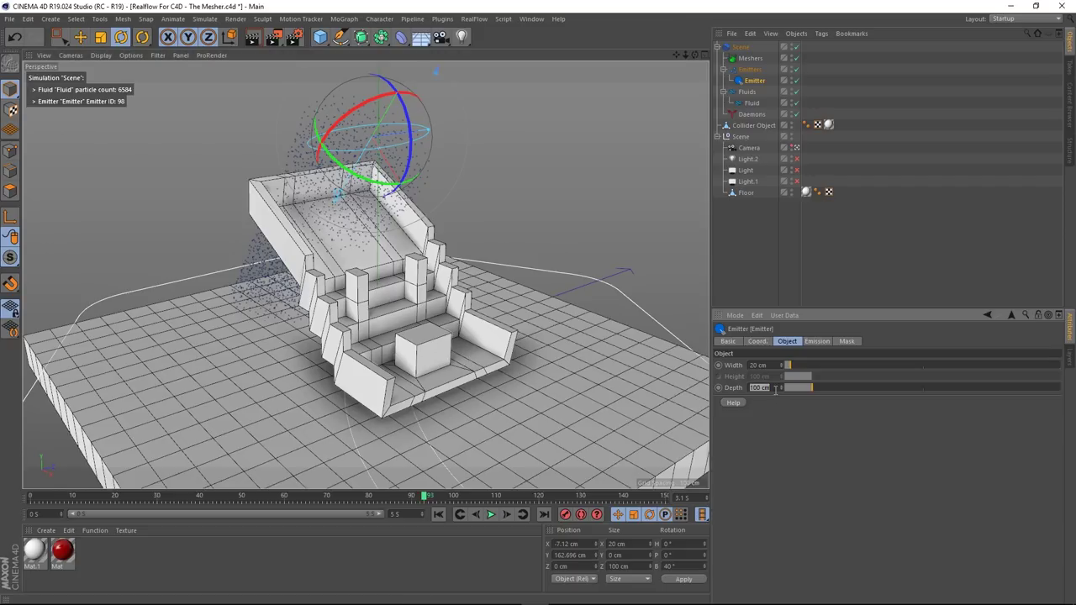
key("Return")
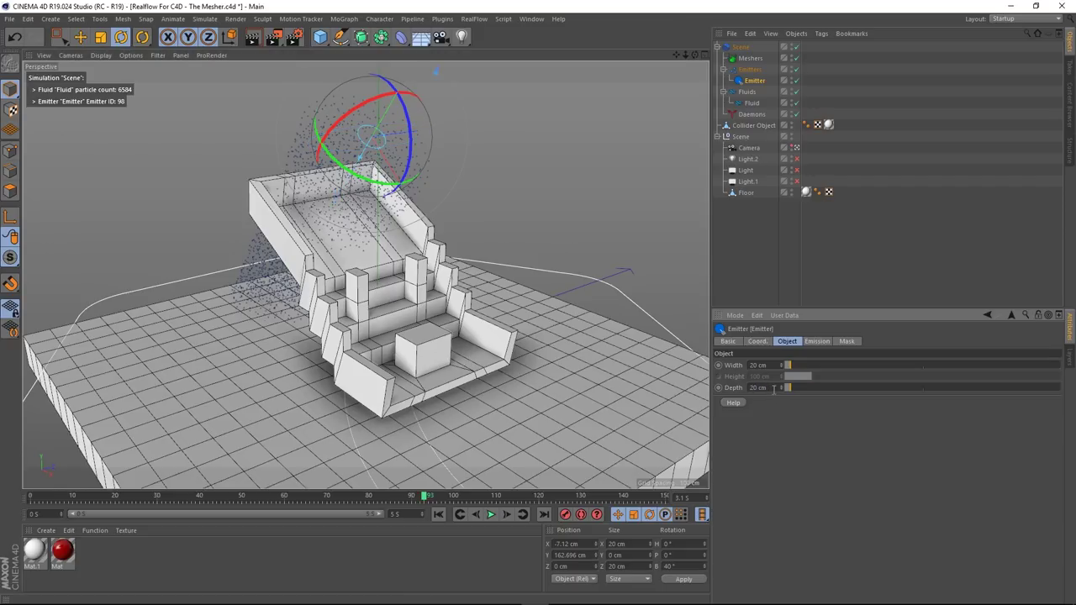
- Replay the simulation from the first frame and examine how the particles interact with the ramp
left_click(438, 515)
left_click(492, 515)
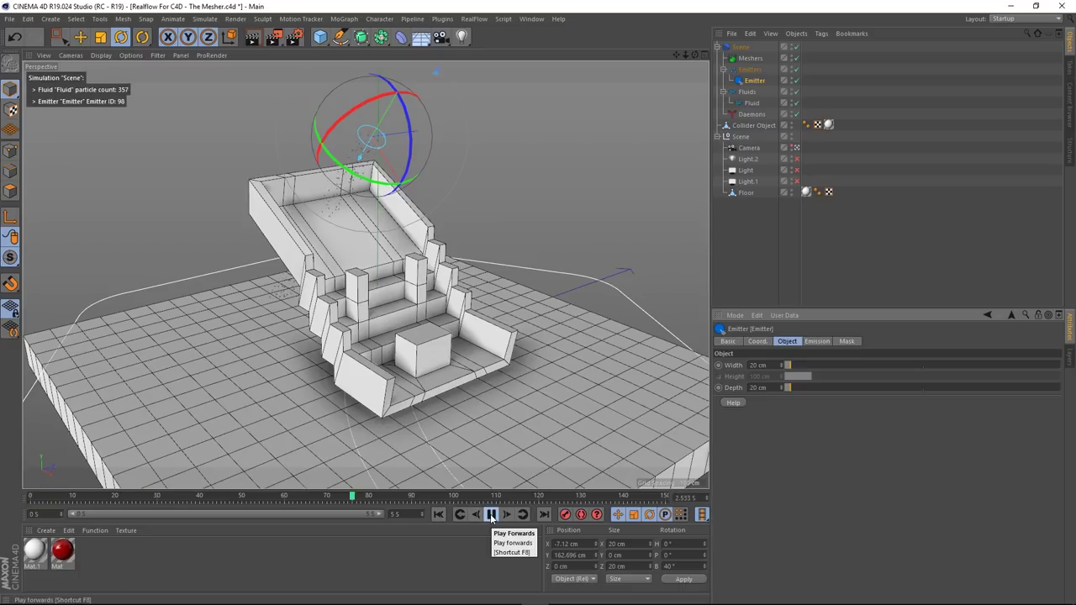
left_click(492, 517)
mouse_move(318, 210)
left_mouse_down("alt")
mouse_move(467, 143)
mouse_move(313, 215)
left_mouse_up("alt")
middle_click_drag(330, 228, 337, 165, "alt")
left_click_drag(343, 173, 325, 197, "alt")
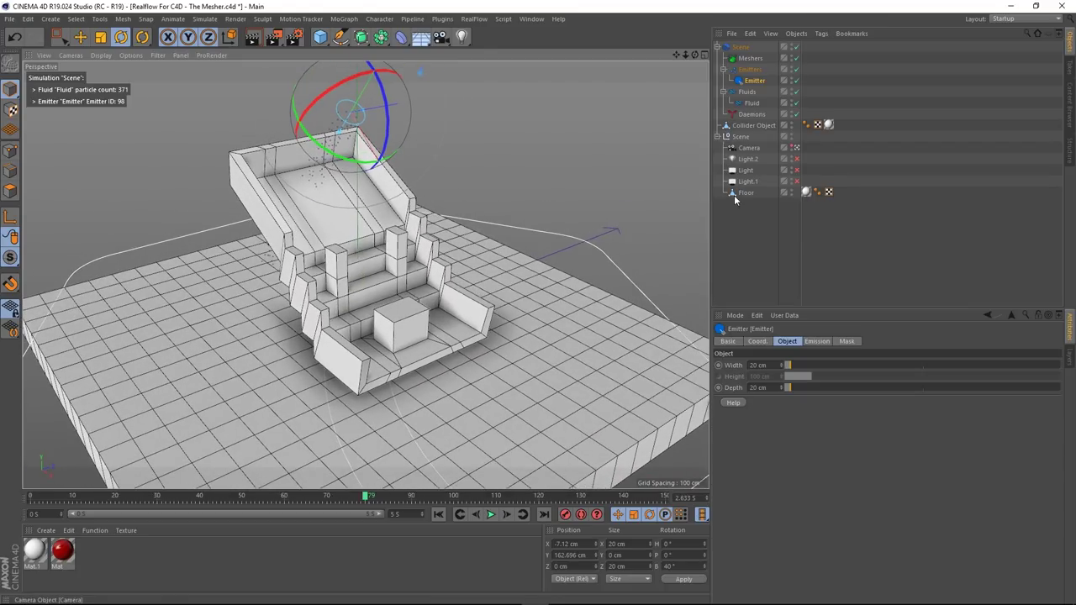
- Add a RealFlow Collider tag to the Floor object
left_click(756, 242)
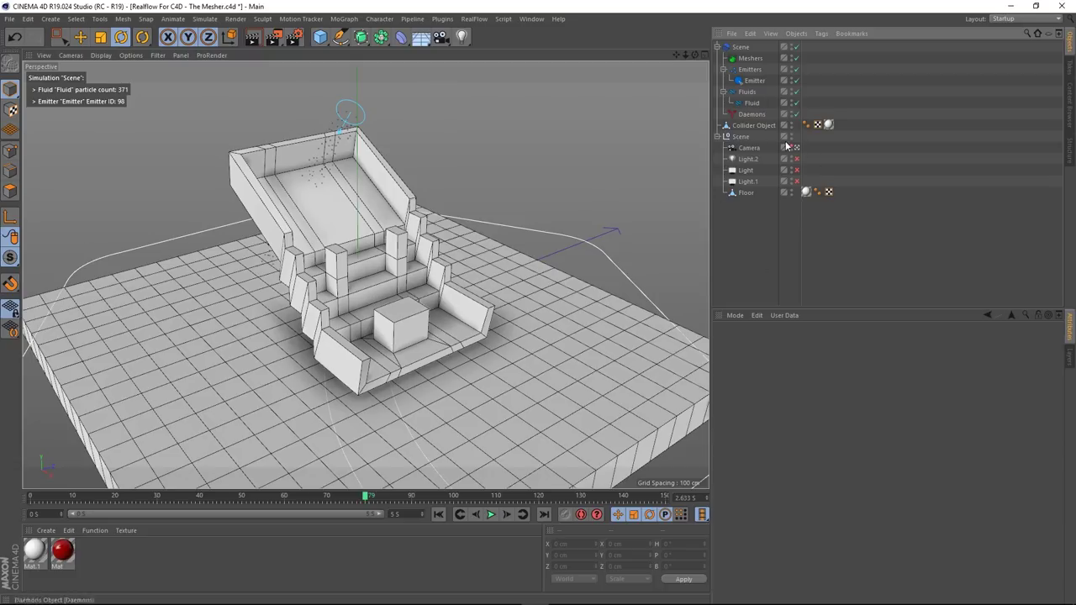
left_click(748, 194)
middle_click_drag(360, 336, 368, 195, "alt")
scroll(369, 195, "down", 4)
left_click_drag(385, 170, 397, 174, "alt")
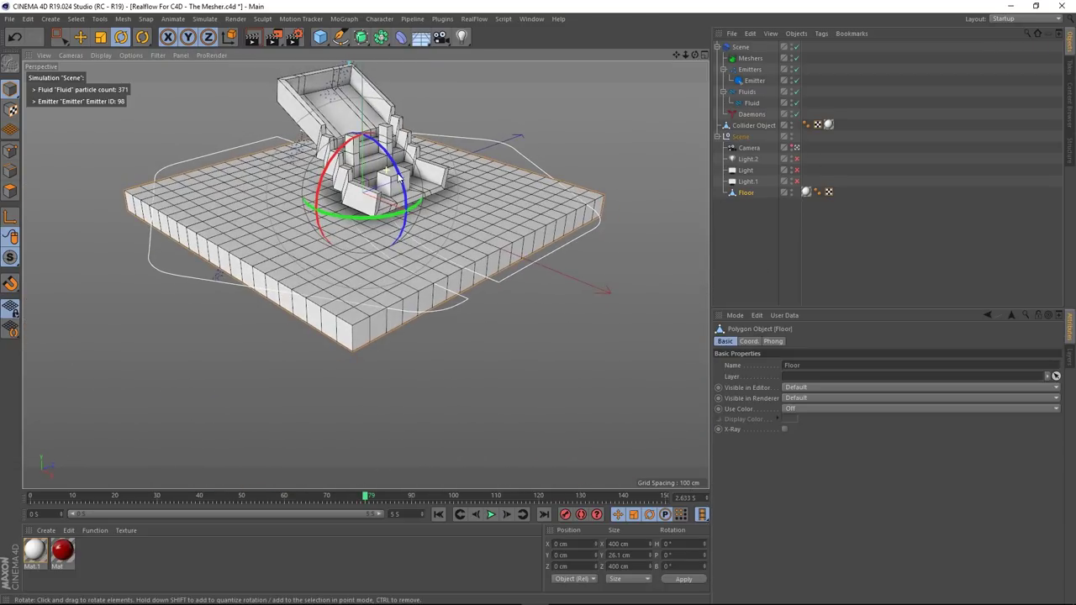
right_click(748, 193)
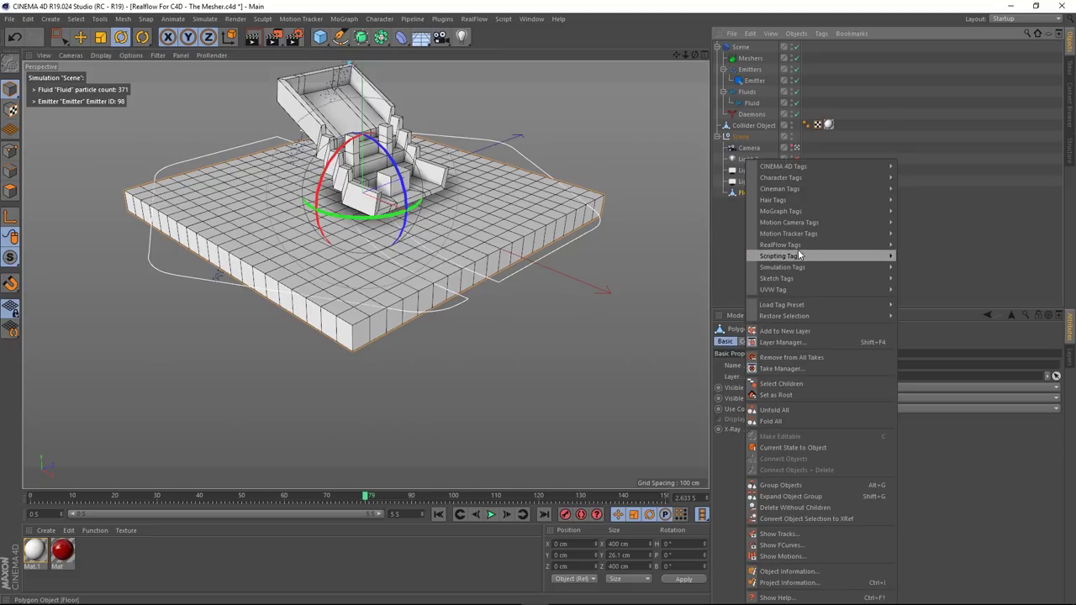
mouse_move(789, 249)
left_click(919, 246)
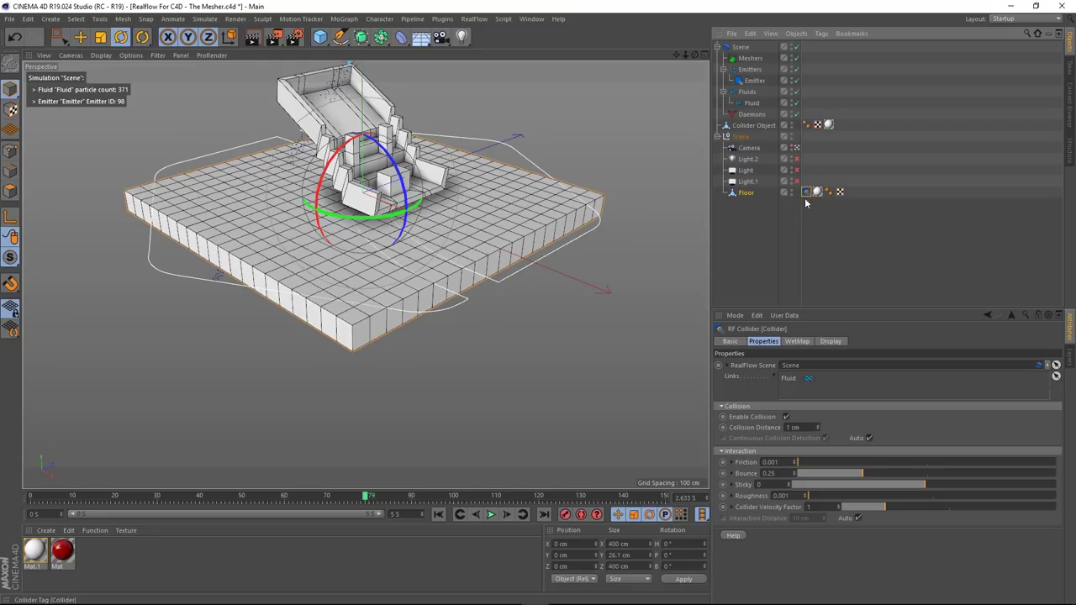
- Enable Show Collision Geometry for the Floor's collider and rewind to the first frame to inspect the collision shape
left_click(828, 342)
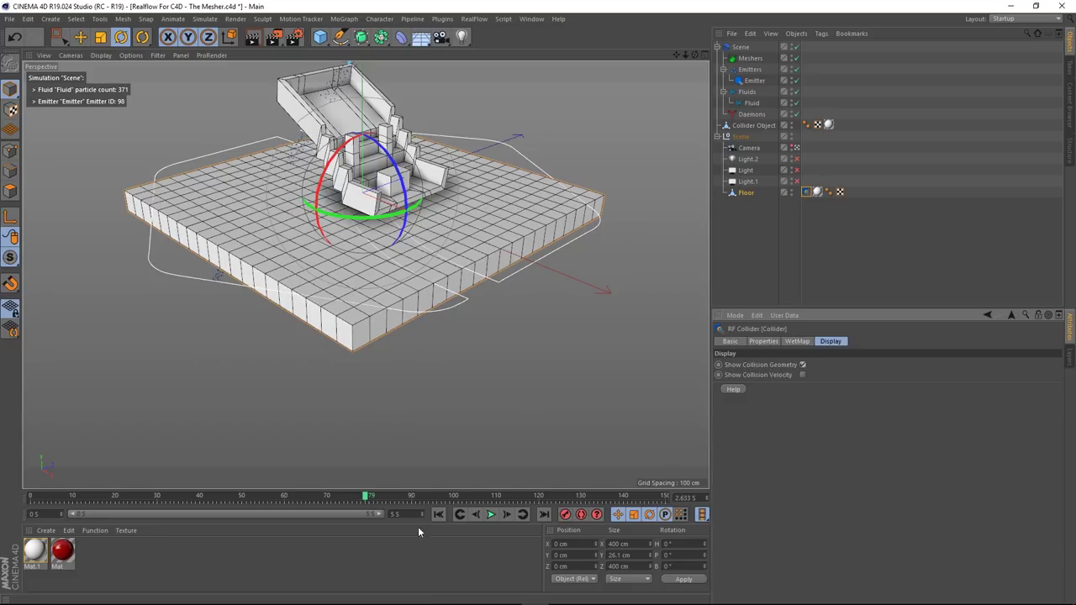
left_click(438, 514)
left_click_drag(356, 277, 352, 320, "alt")
scroll(413, 231, "up", 4)
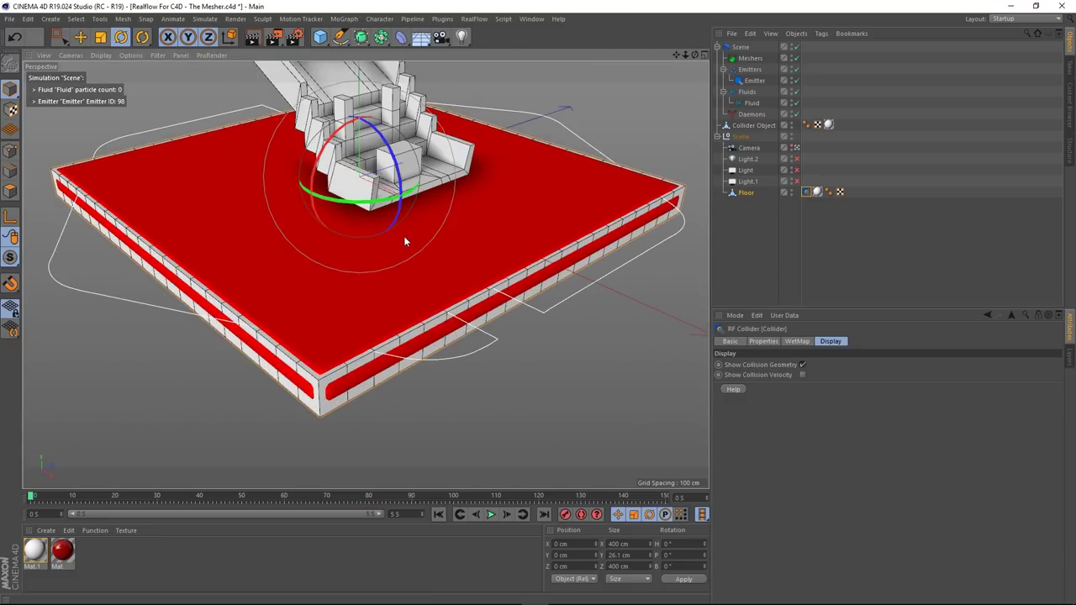
left_click_drag(400, 260, 395, 286, "alt")
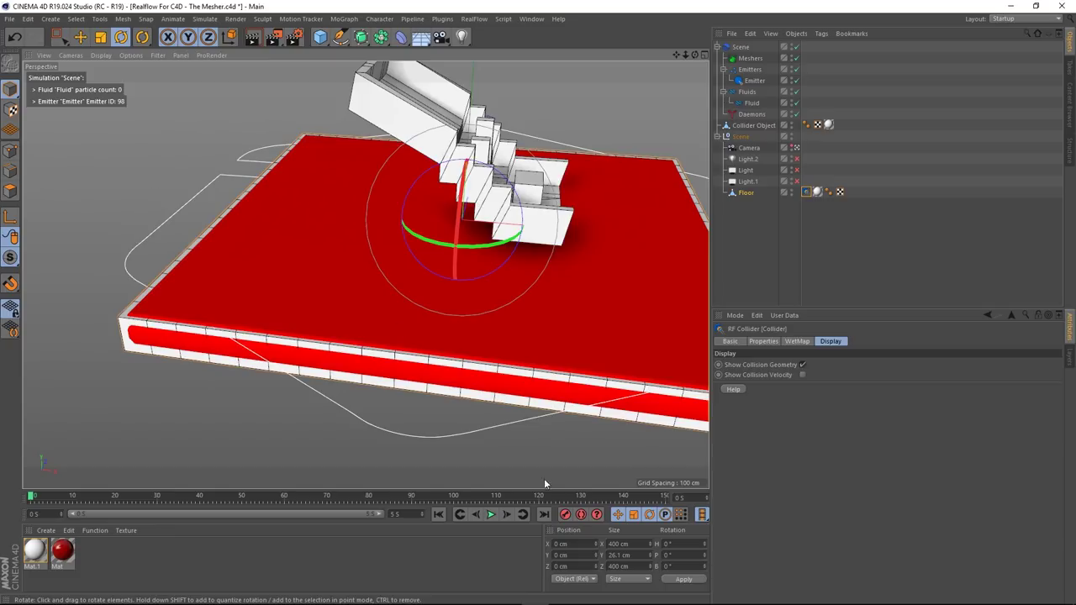
- Play the simulation and examine in the Front view how the particles meet the Floor's collision geometry
left_click(491, 514)
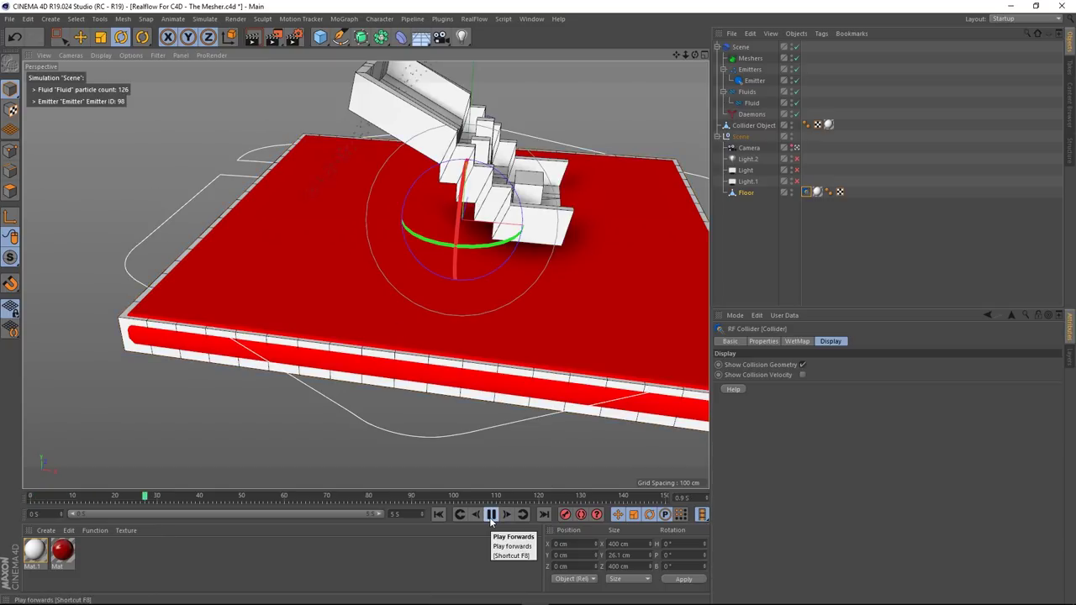
left_click_drag(427, 427, 316, 243, "alt")
middle_click(318, 244)
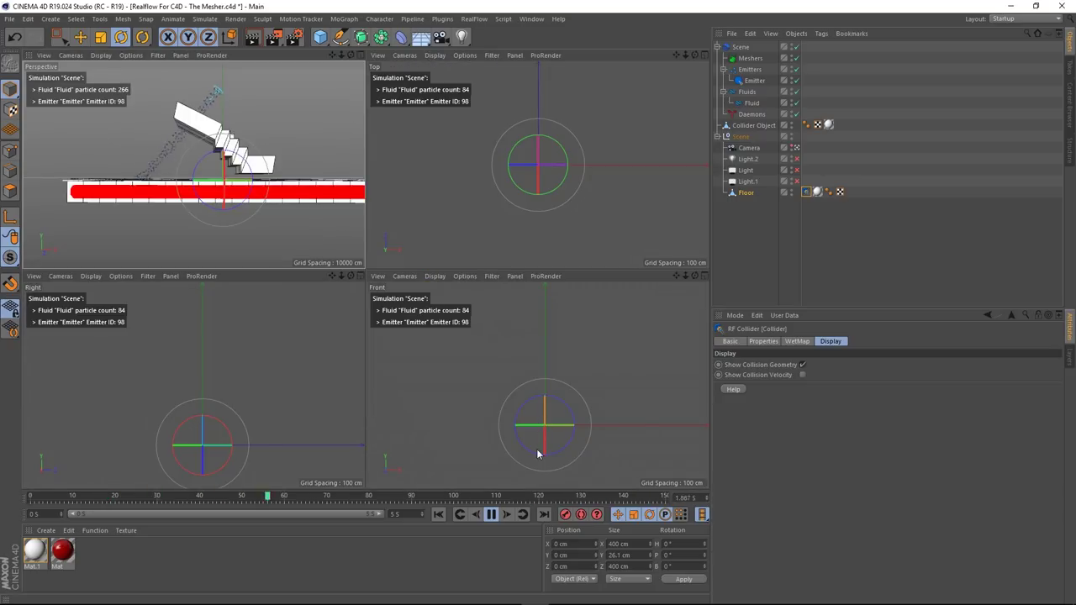
middle_click(563, 363)
scroll(237, 393, "up", 5)
middle_click_drag(214, 289, 444, 304, "alt")
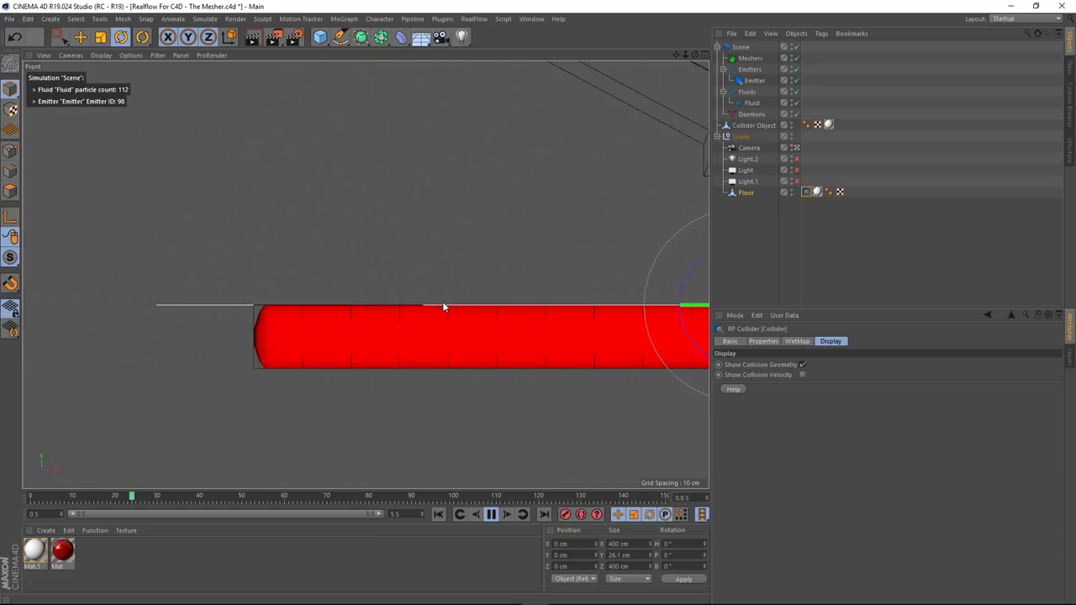
middle_click(444, 306)
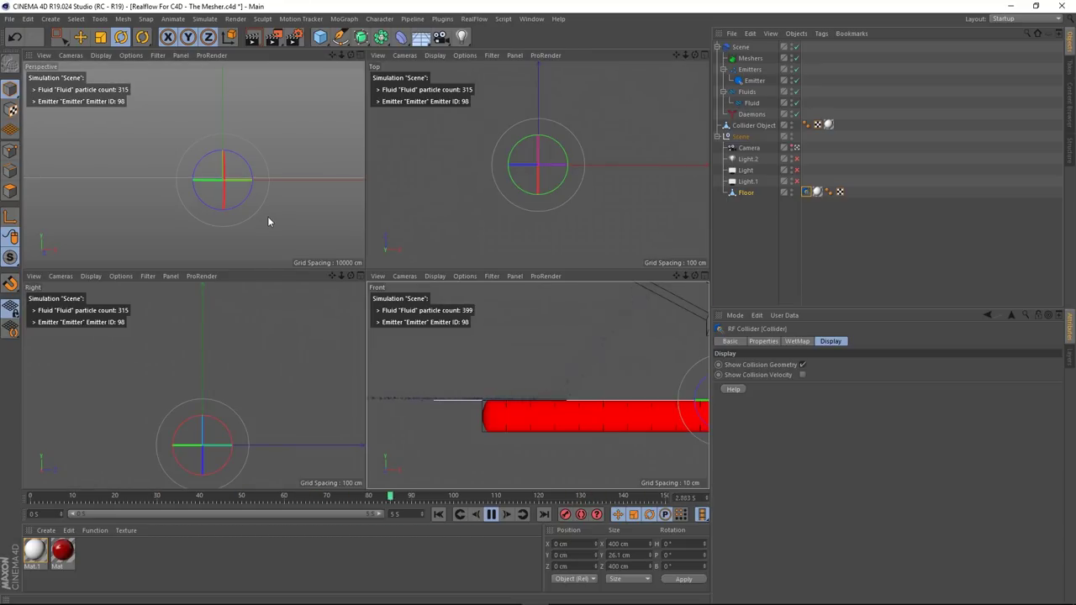
- Examine the running simulation around the whole floor and ramp in the Perspective view, and stop the playback
middle_click(480, 349)
middle_click(477, 345)
middle_click(167, 169)
left_click_drag(361, 354, 421, 357, "alt")
scroll(469, 270, "down", 5)
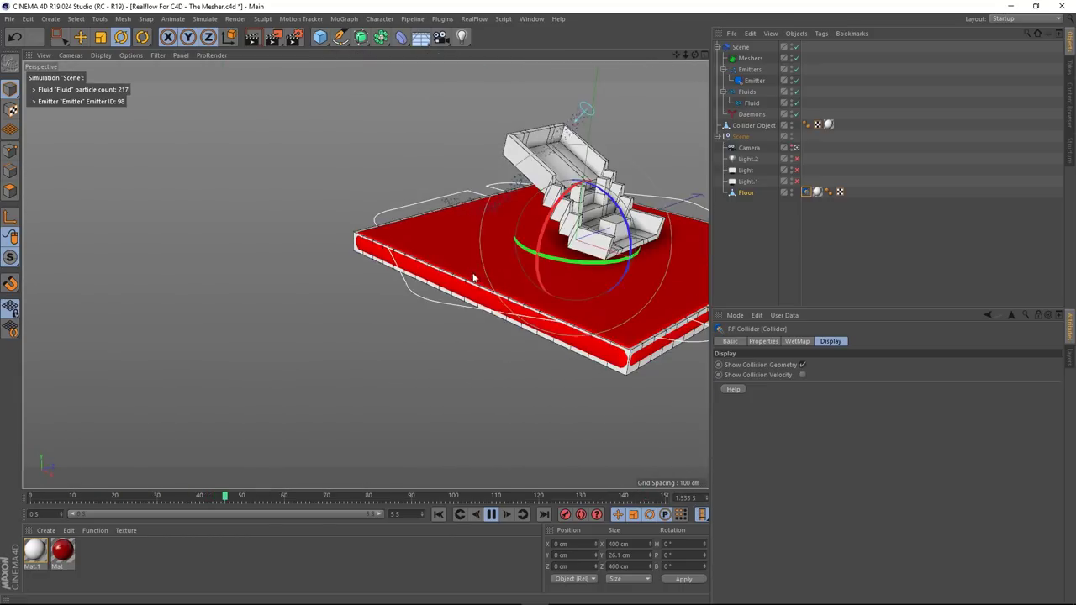
middle_click_drag(569, 271, 447, 279, "alt")
left_click_drag(471, 277, 441, 370, "alt")
scroll(481, 273, "up", 3)
scroll(407, 276, "up", 2)
left_click(491, 515)
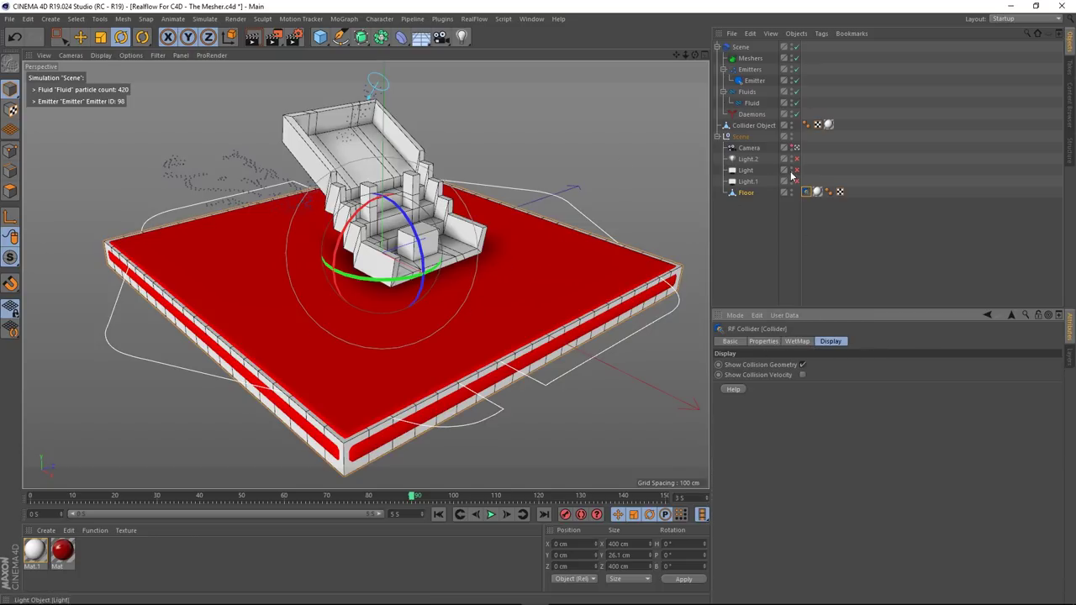
- Add a RealFlow Volume tag to the Floor and disable its automatic cell size
right_click(744, 198)
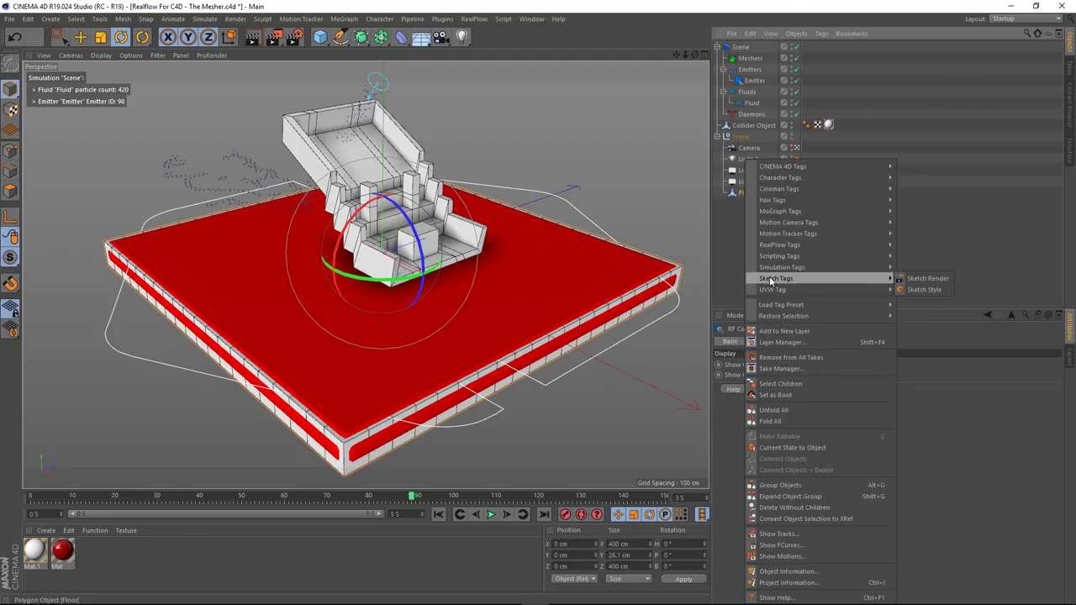
left_click(773, 3)
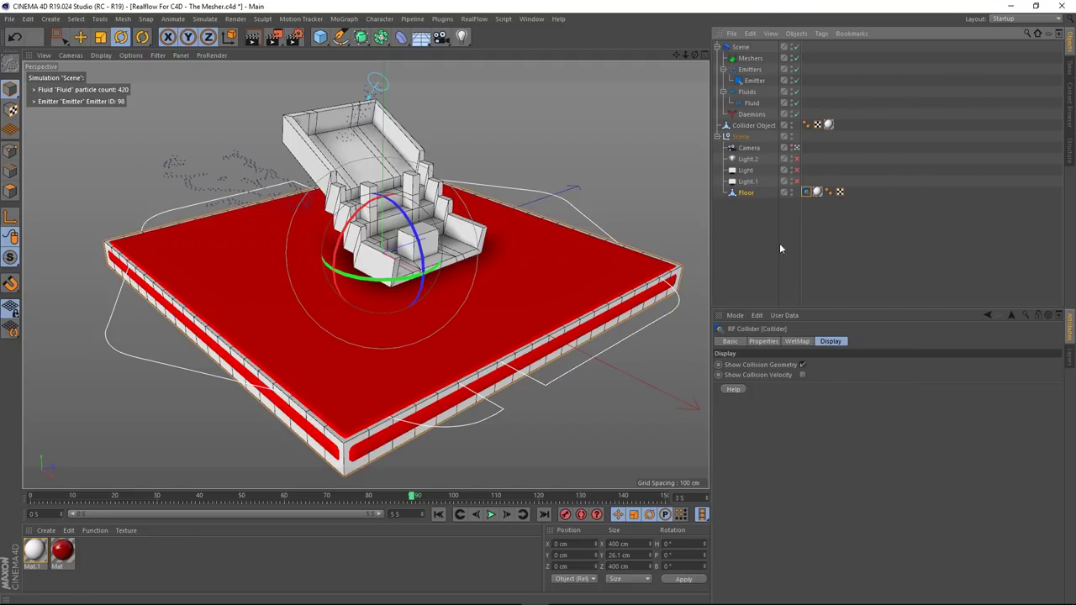
right_click(748, 199)
mouse_move(803, 244)
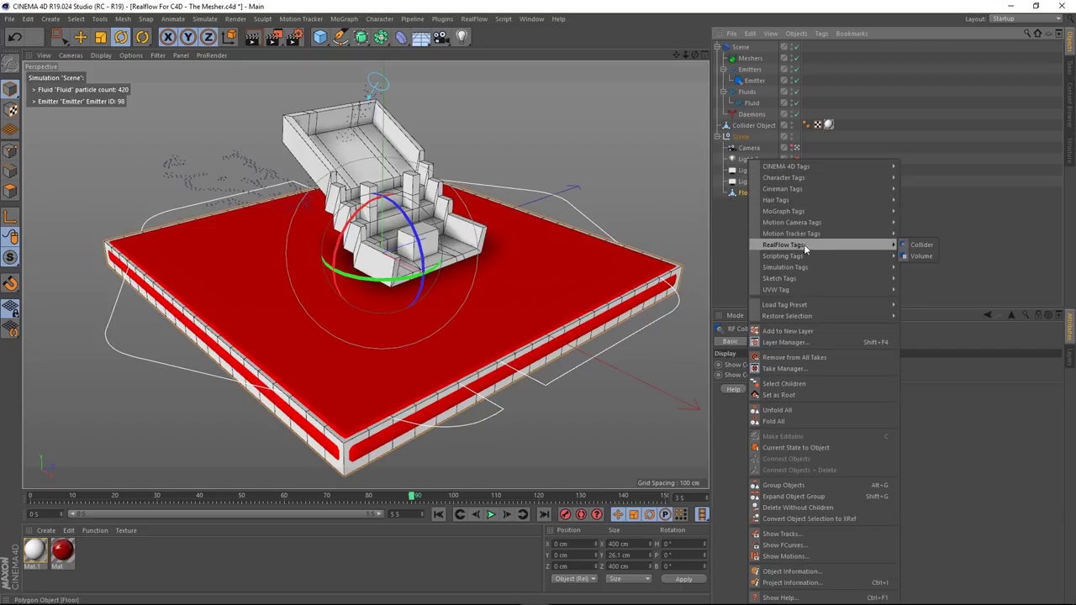
left_click(918, 257)
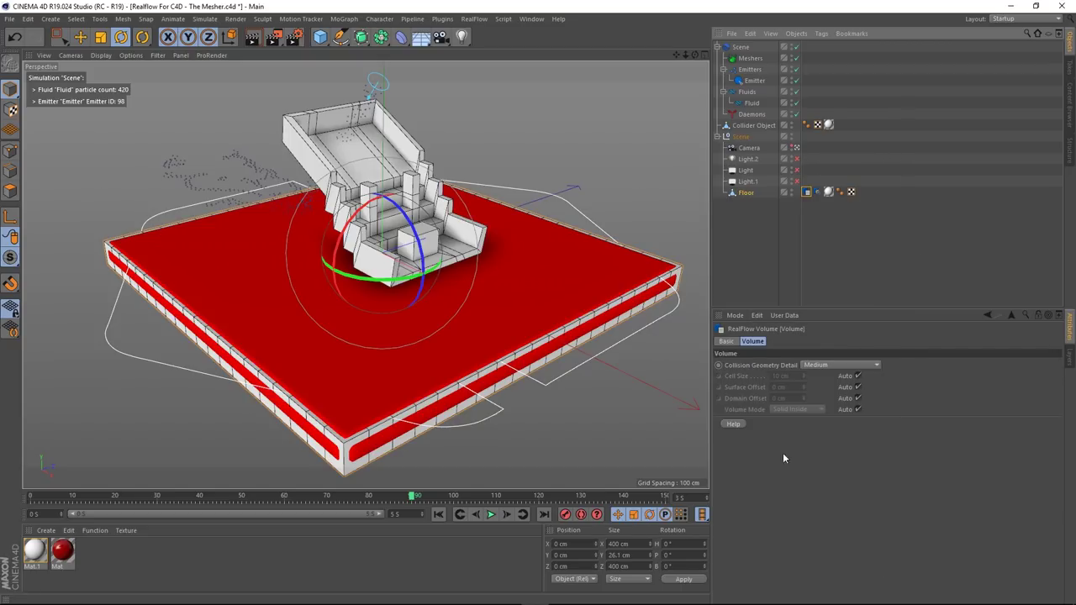
left_click(858, 376)
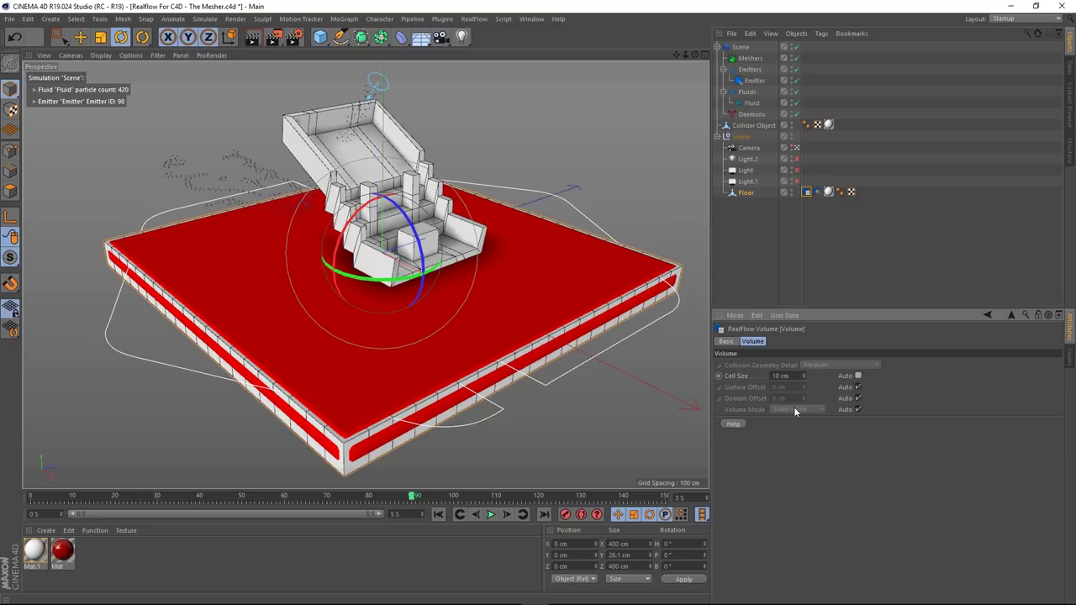
- Disable the automatic volume mode of the Floor's Volume tag, test-play the simulation, and rewind it to the first frame
left_click(859, 410)
left_click(438, 515)
left_click(491, 516)
left_click_drag(387, 411, 411, 453, "alt")
left_click(491, 515)
left_click(438, 514)
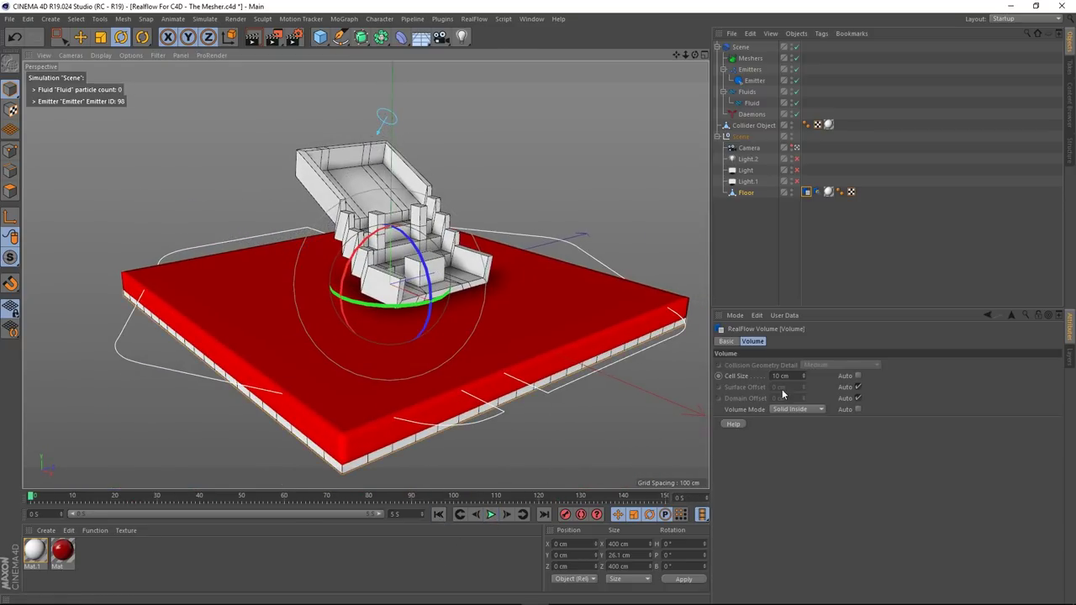
- Disable the automatic surface offset and domain offset of the Floor's Volume tag, and replay the simulation to check the collision shape
left_click(859, 387)
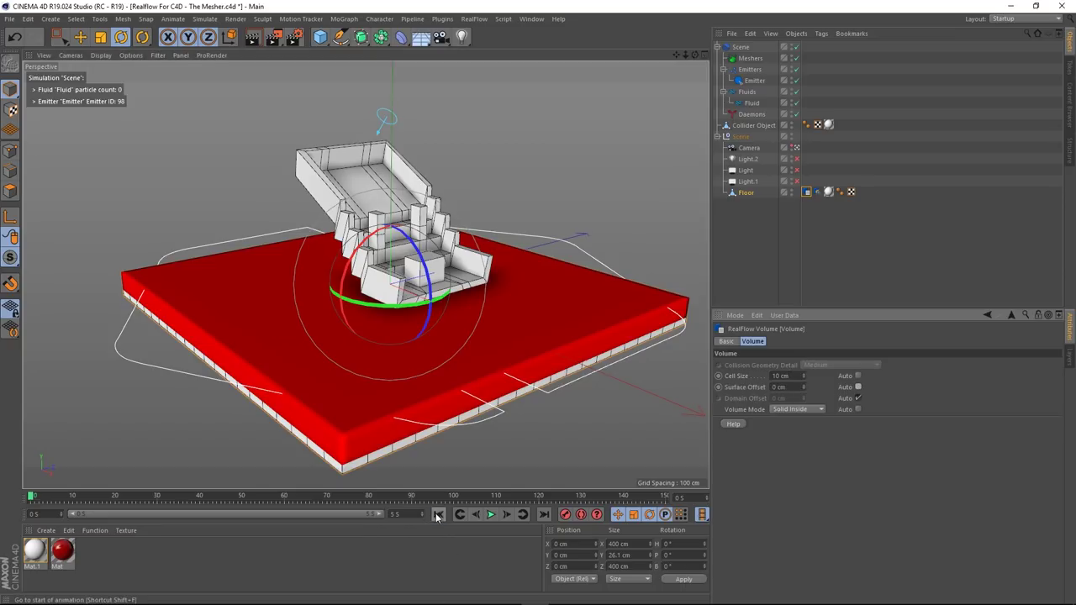
left_click(491, 514)
left_click(438, 514)
left_click(859, 399)
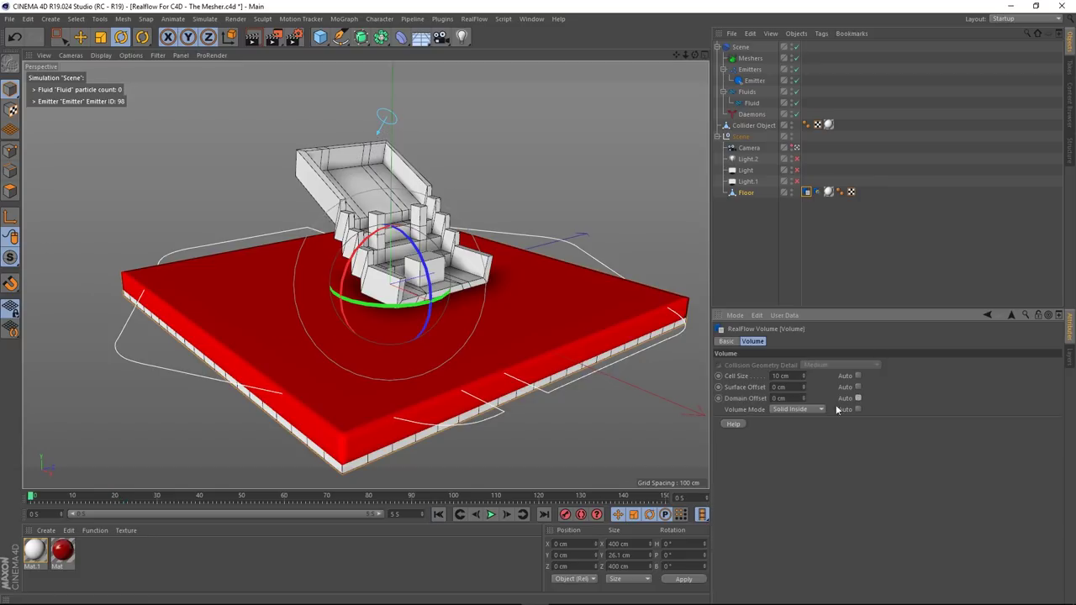
left_click(491, 515)
left_click_drag(433, 465, 317, 384, "alt")
scroll(328, 324, "up", 5)
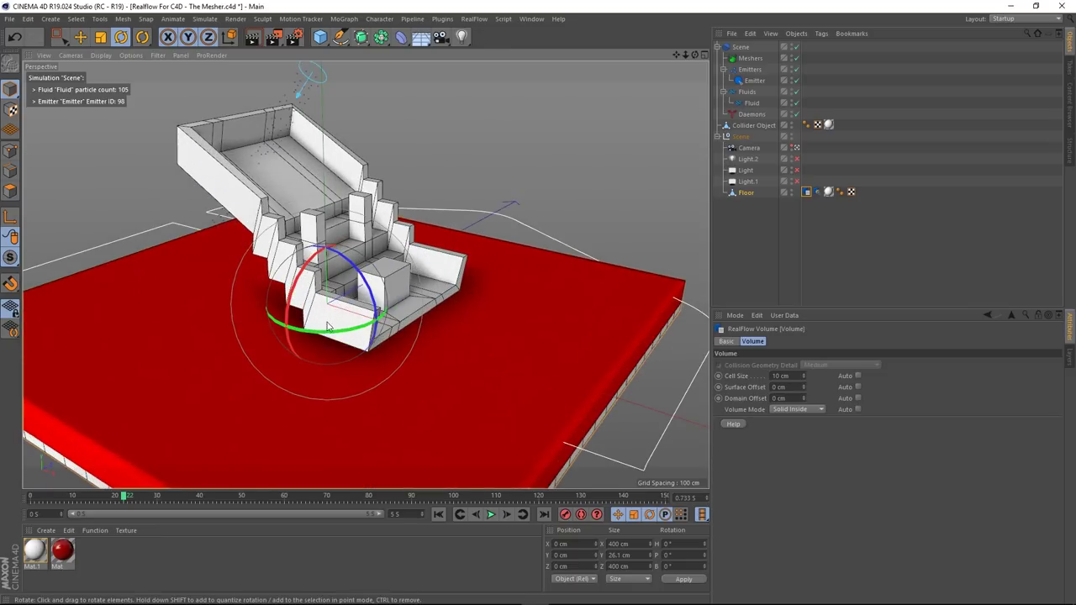
left_click_drag(380, 348, 369, 352, "alt")
mouse_move(470, 314)
left_mouse_down("alt")
mouse_move(450, 332)
mouse_move(416, 335)
mouse_move(431, 344)
mouse_move(479, 311)
left_mouse_up("alt")
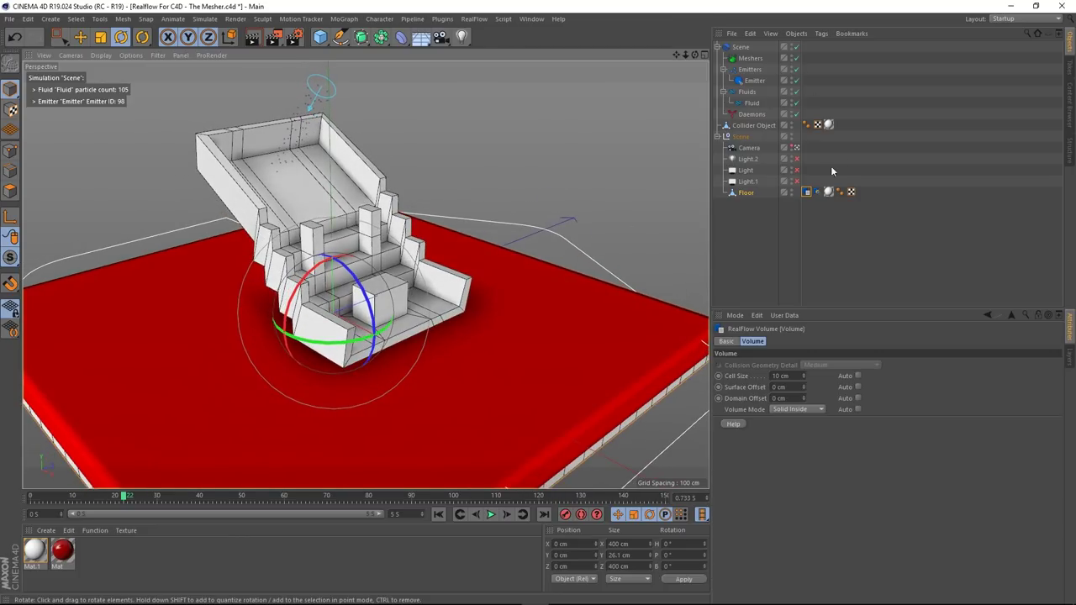
- Turn off Show Collision Geometry for the Floor's collider and deselect the Floor
left_click(818, 191)
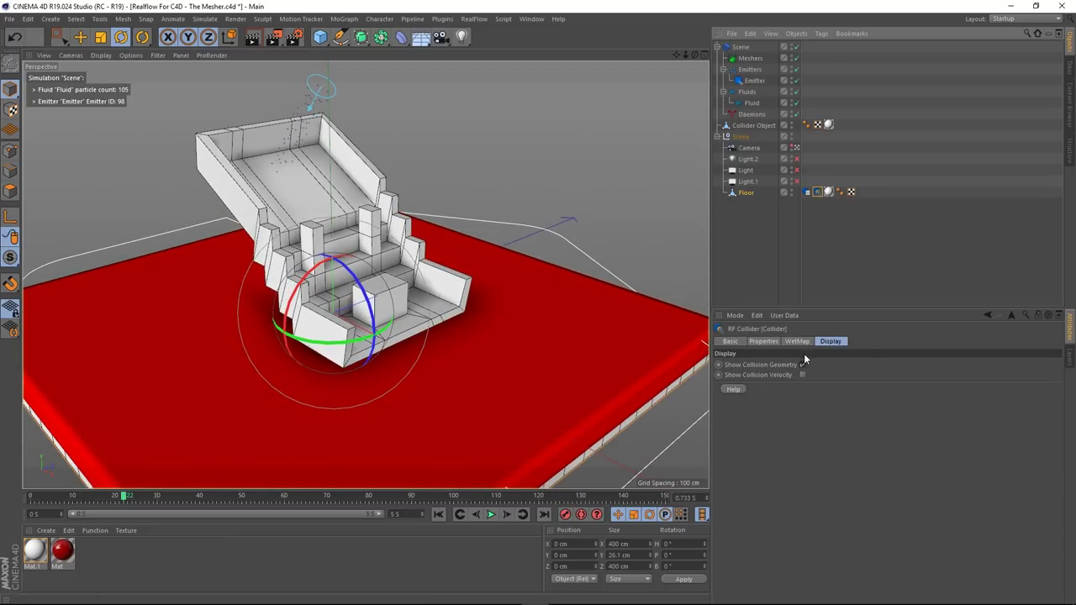
left_click(730, 217)
left_click_drag(474, 265, 467, 284, "alt")
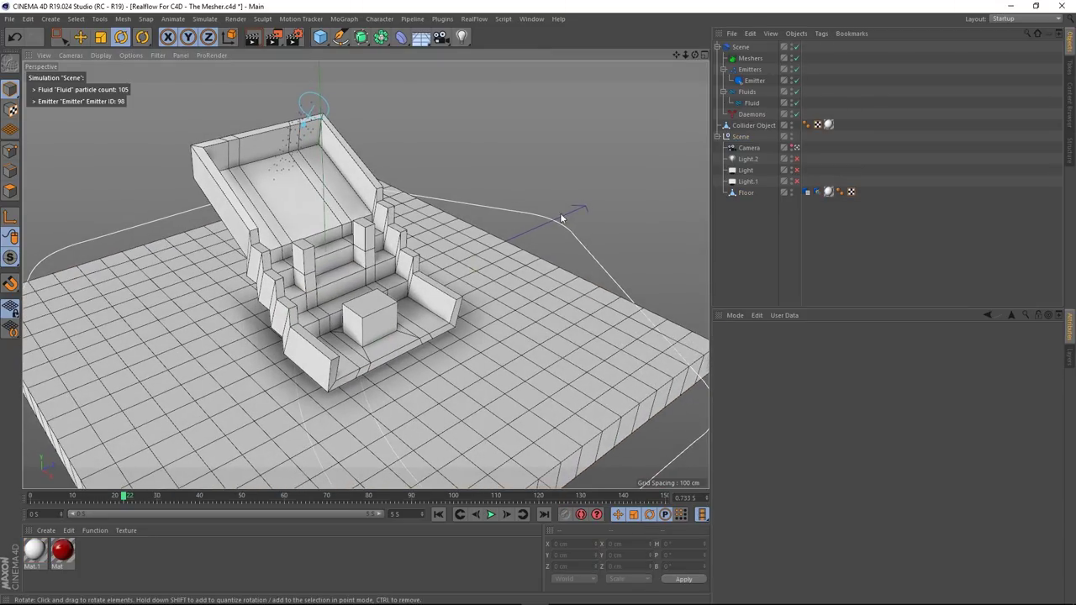
- Add a RealFlow Collider tag to the Collider Object, enable Show Collision Geometry, and rewind the simulation
left_click(747, 128)
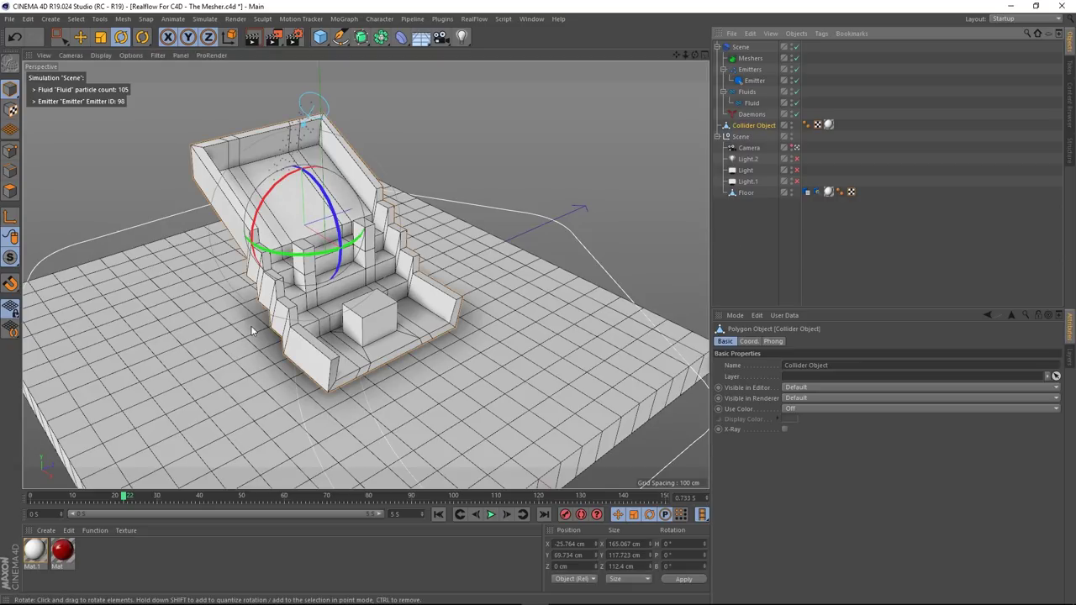
right_click(746, 126)
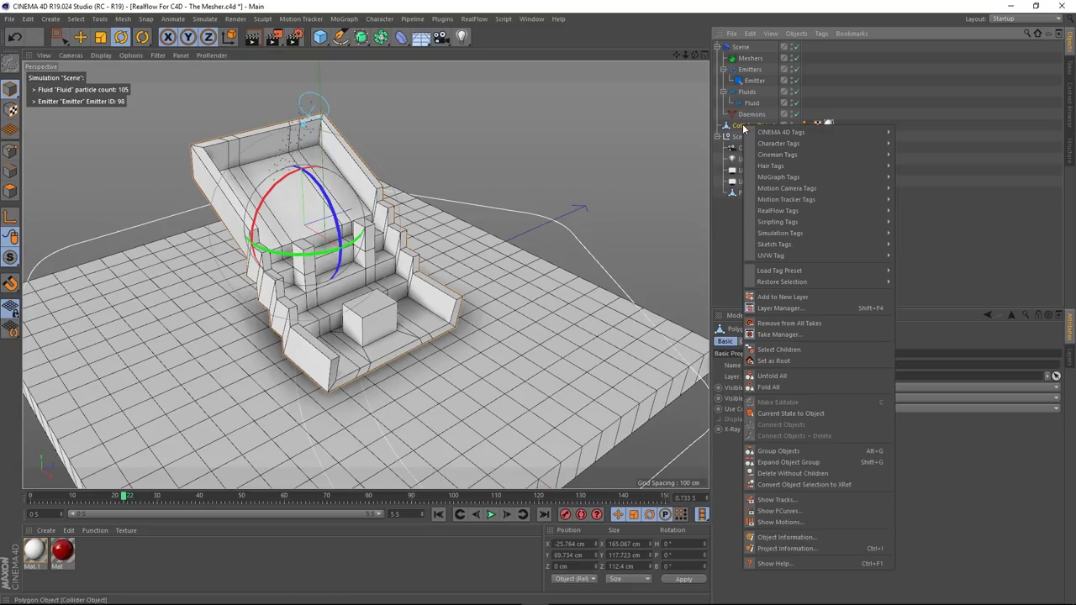
mouse_move(832, 212)
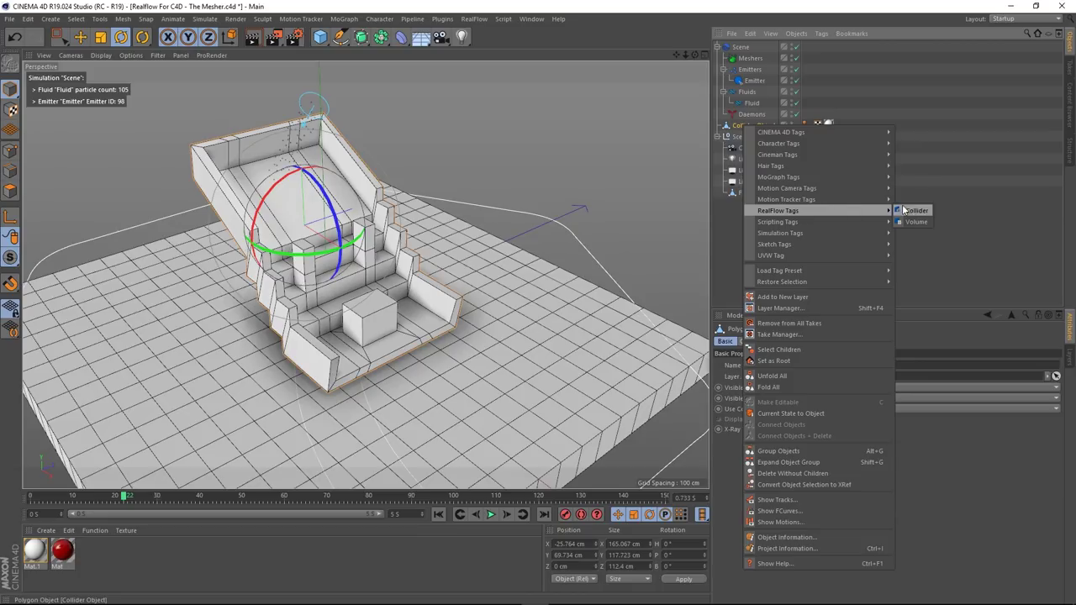
left_click(913, 211)
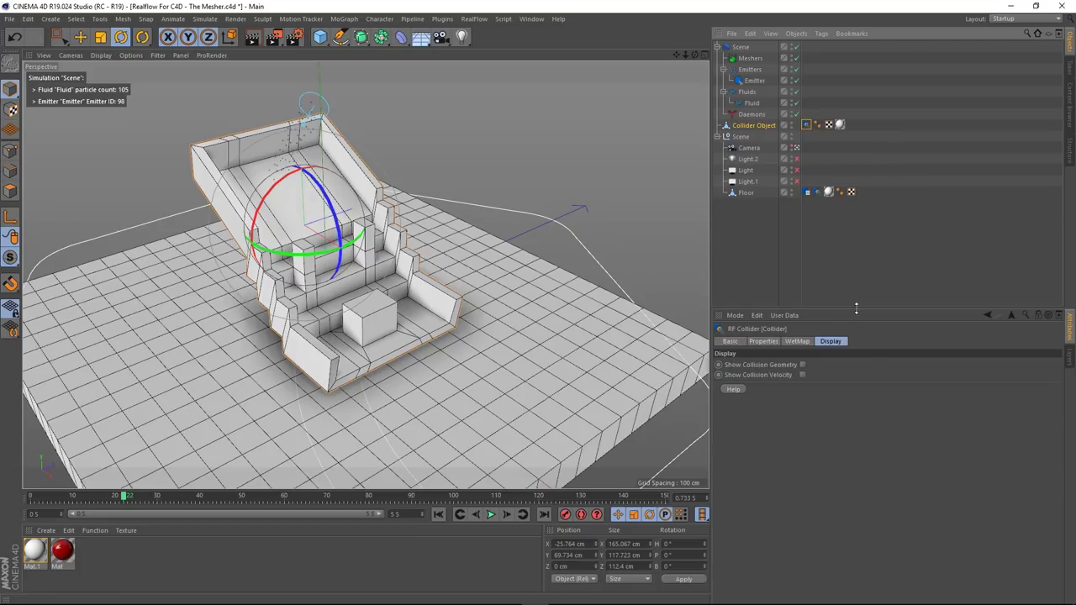
left_click(803, 365)
left_click(438, 514)
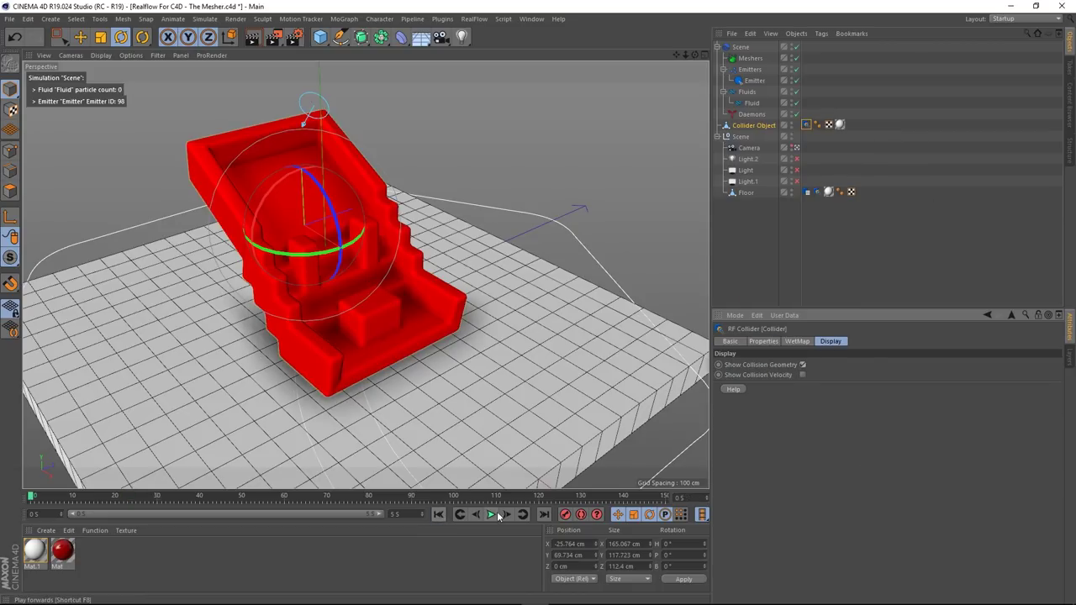
- Play the simulation briefly and examine the ramp's collision geometry up close around the steps and block
left_click(491, 514)
left_click(491, 516)
left_click_drag(324, 313, 258, 294, "alt")
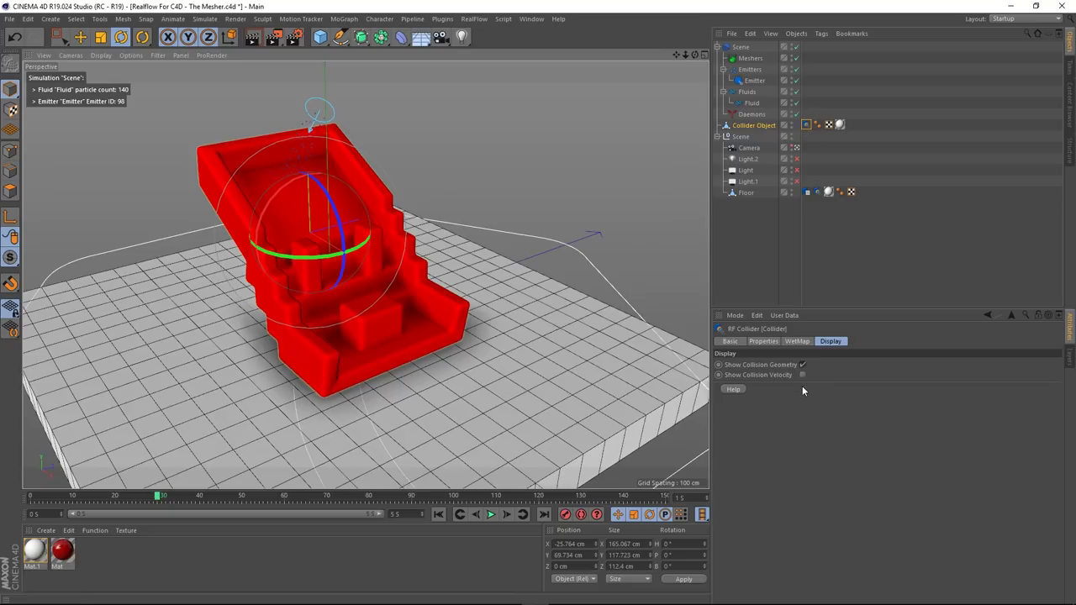
scroll(369, 345, "up", 5)
mouse_move(335, 344)
left_mouse_down("alt")
mouse_move(221, 314)
mouse_move(345, 347)
left_mouse_up("alt")
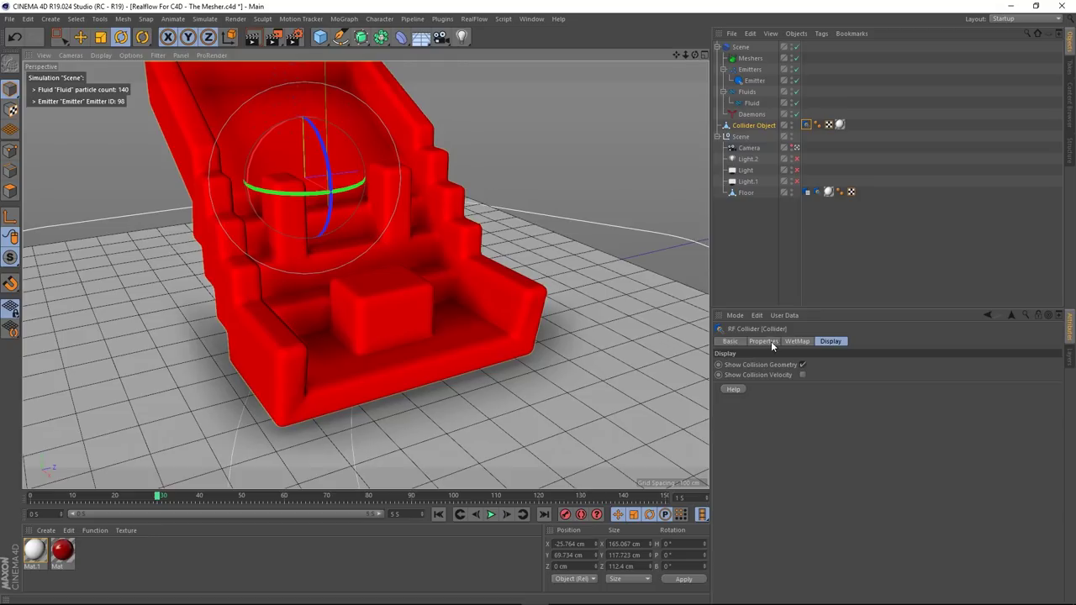
- Add a RealFlow Volume tag to the Collider Object
right_click(758, 129)
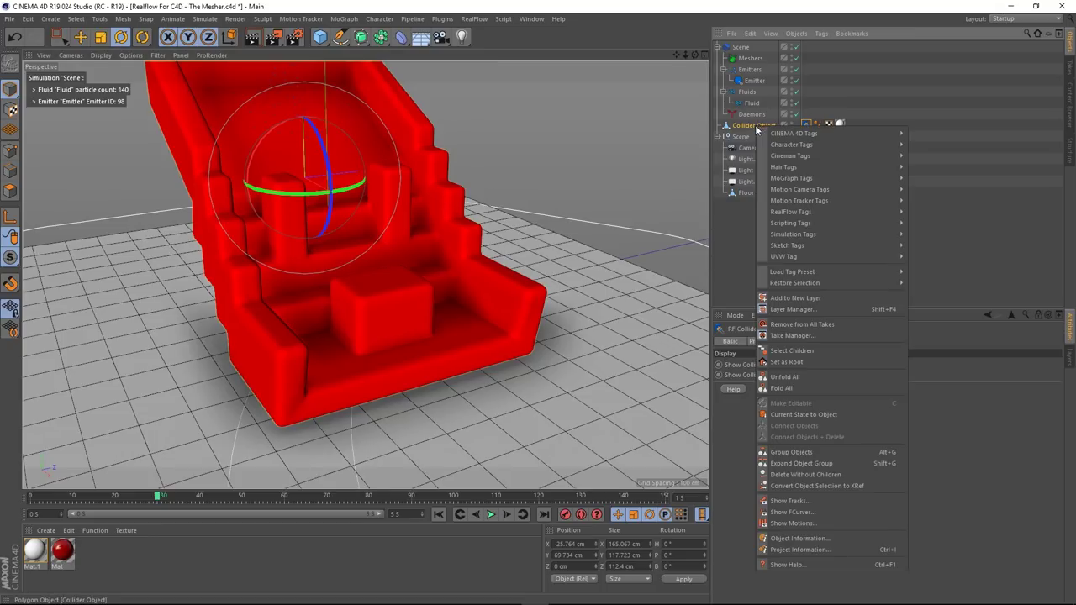
mouse_move(814, 213)
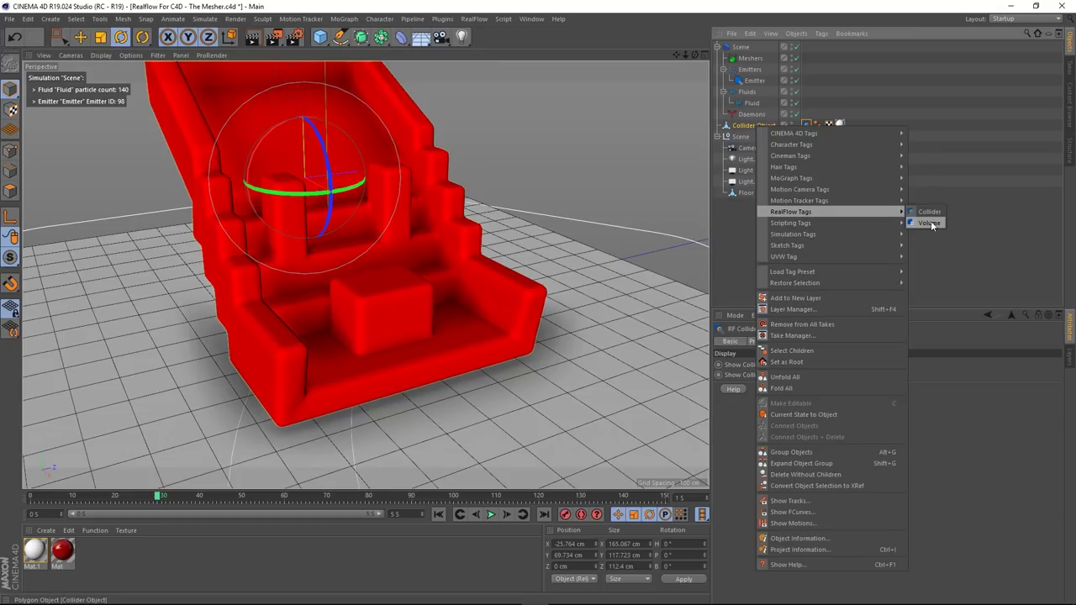
left_click(928, 223)
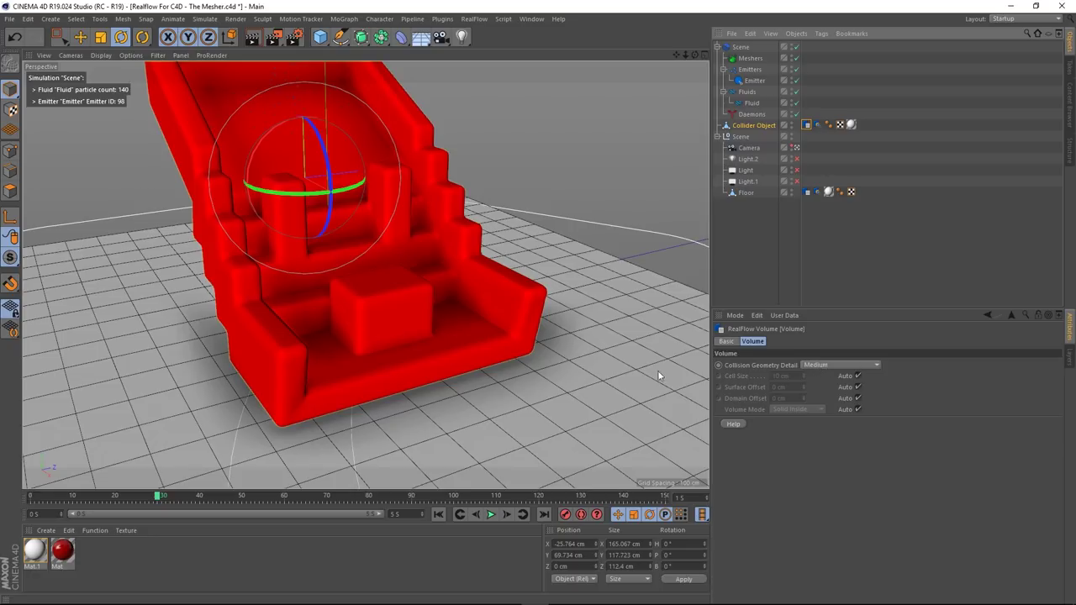
- Try a manual 10 cm cell size on the ramp's Volume tag, restore the automatic cell size, and replay the simulation
left_click(858, 375)
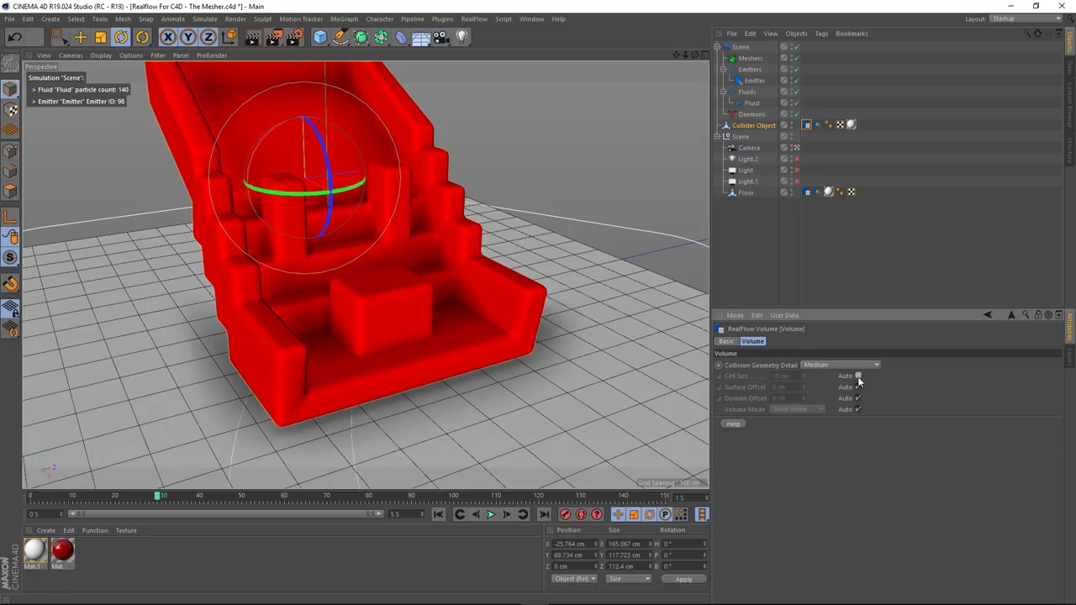
left_click(438, 515)
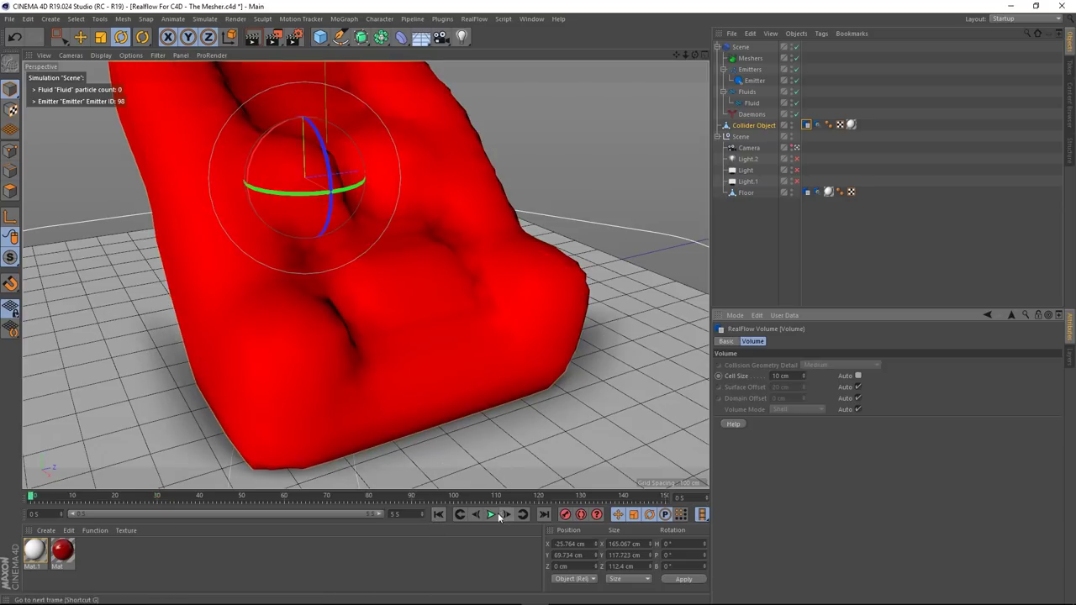
left_click(859, 376)
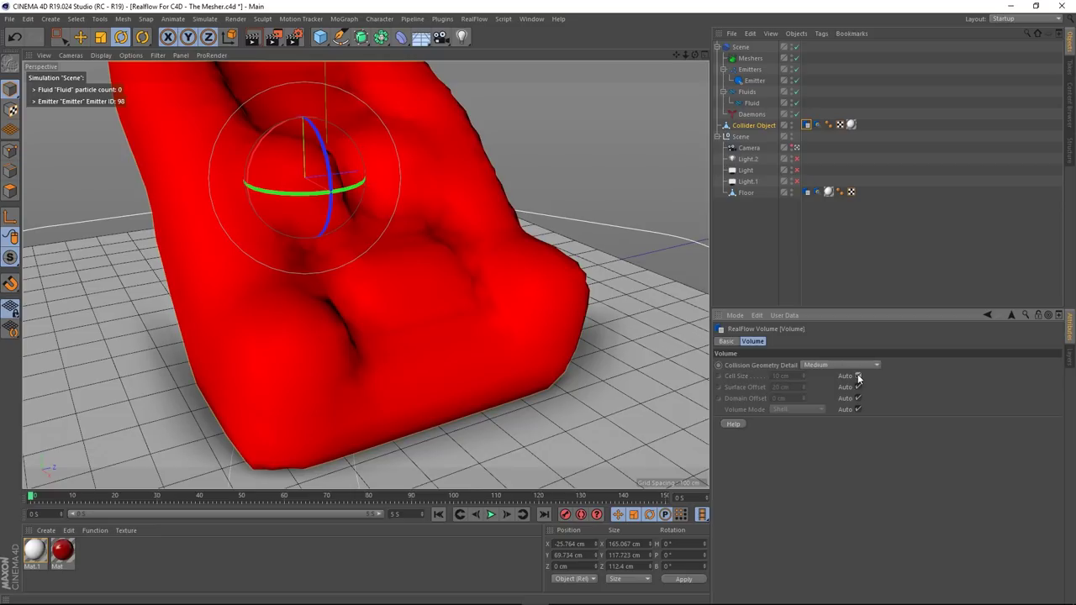
left_click(491, 514)
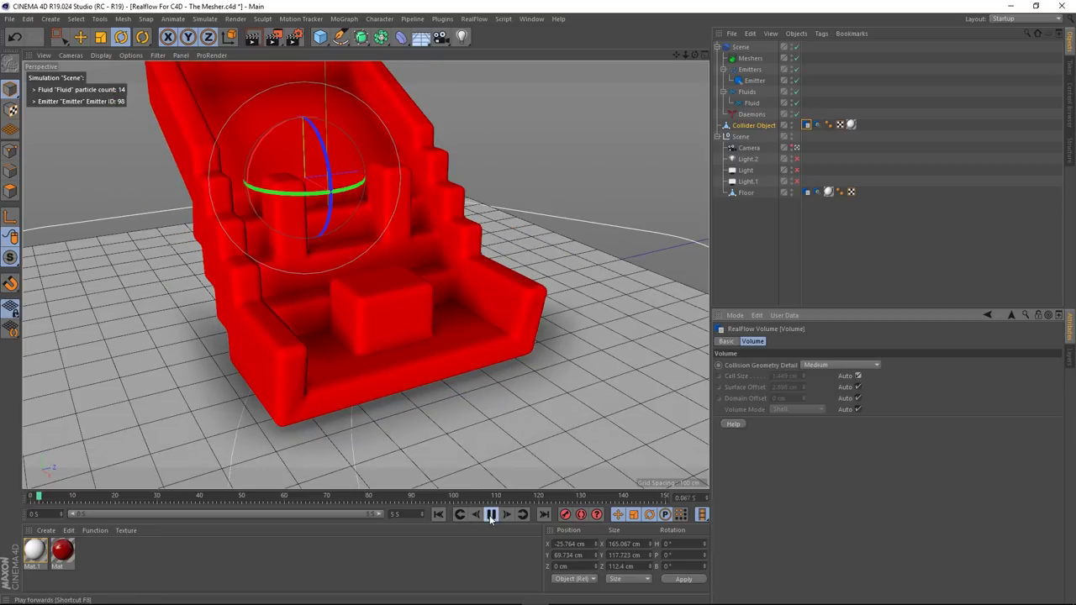
left_click(491, 515)
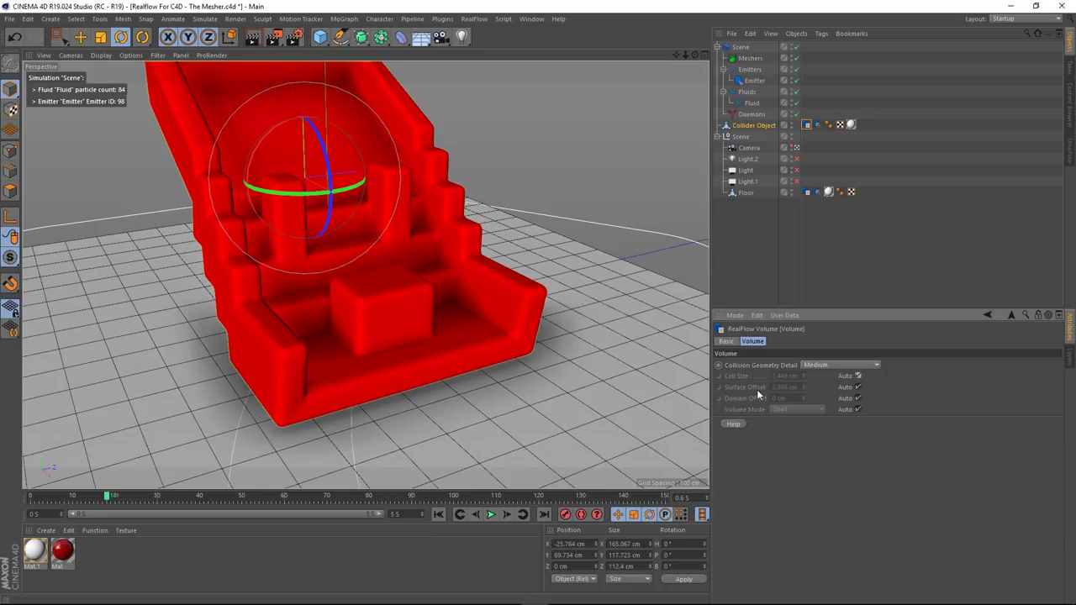
- Set the surface offset of the ramp's Volume tag manually to 1 cm and replay the simulation from the start
left_click(858, 387)
left_click(799, 387)
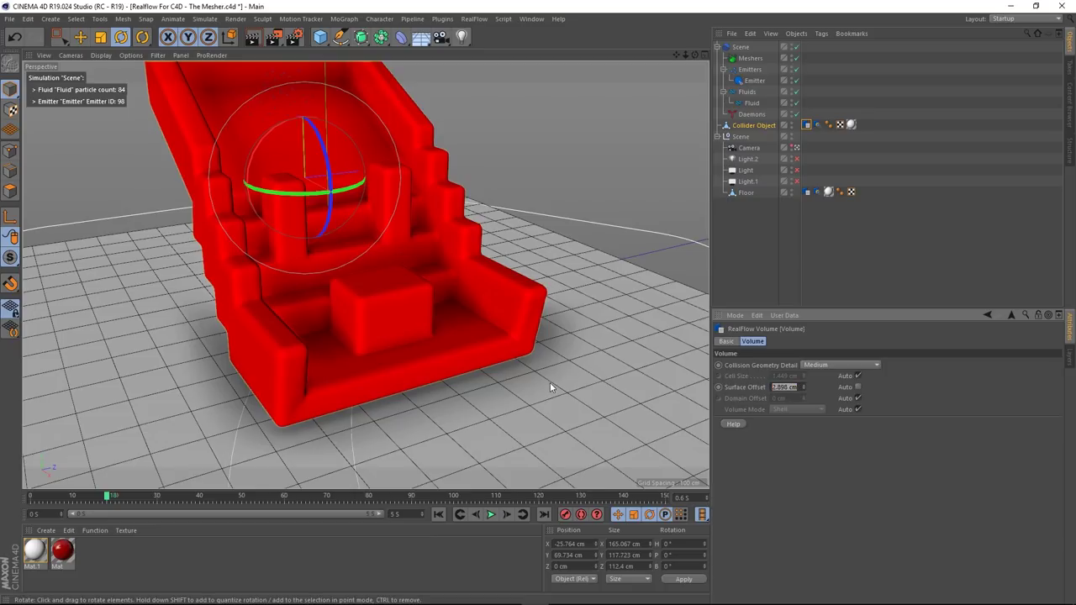
left_click(438, 514)
left_click(490, 515)
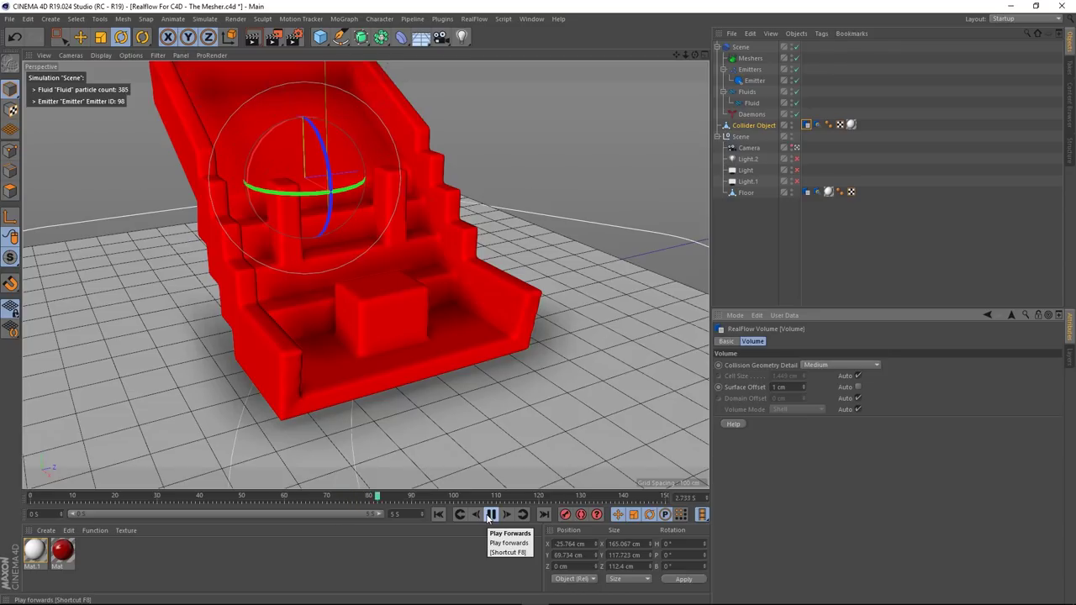
left_click(490, 516)
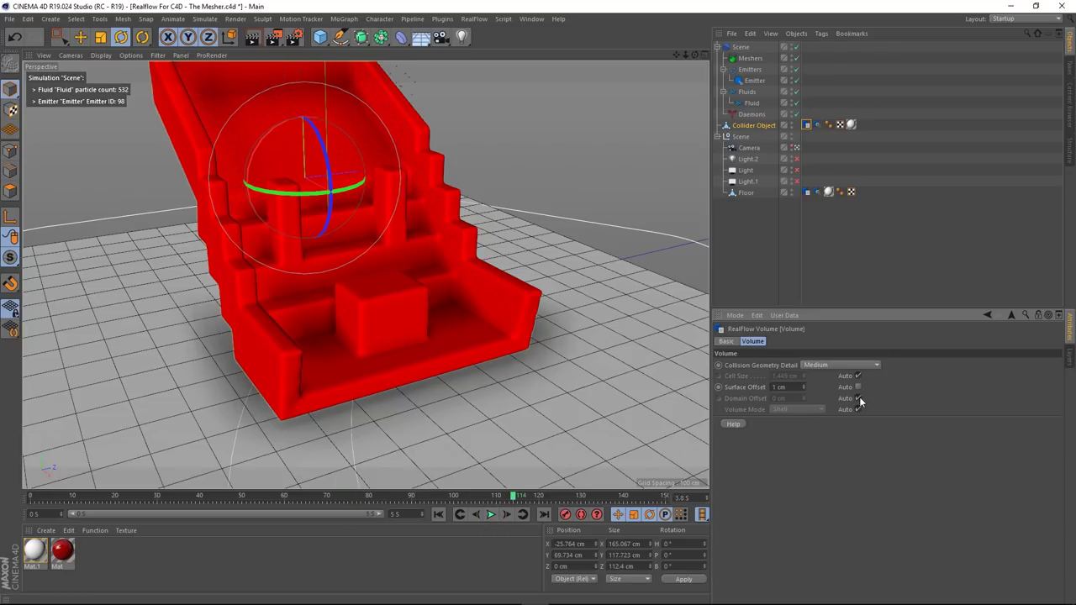
- Disable the automatic domain offset and volume mode of the ramp's Volume tag, and set the volume mode to Solid Inside
left_click(438, 514)
left_click(490, 515)
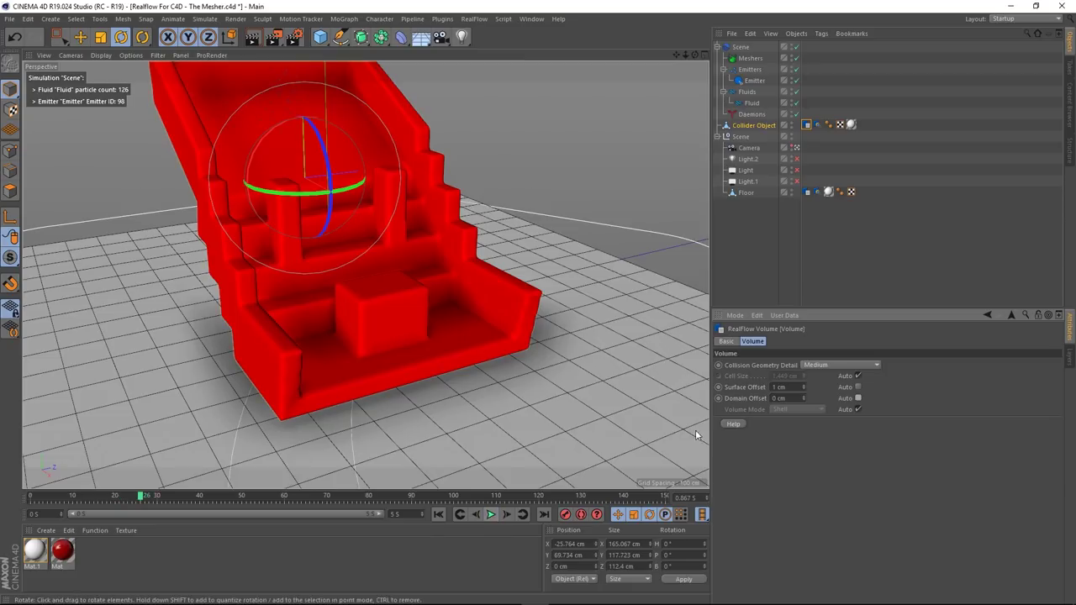
left_click(858, 409)
left_click(812, 409)
left_click(795, 422)
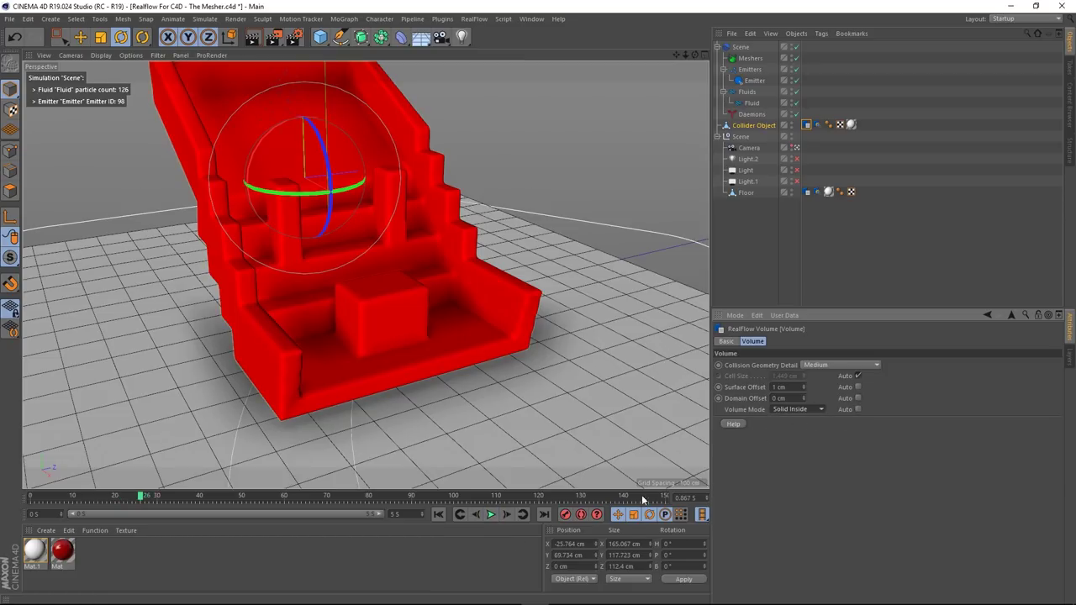
- Replay the simulation from the start, examine how the particles react to the whole ramp, and rewind to the first frame
left_click(438, 515)
left_click(491, 515)
scroll(292, 178, "down", 5)
left_click_drag(325, 200, 346, 213, "alt")
scroll(328, 253, "up", 3)
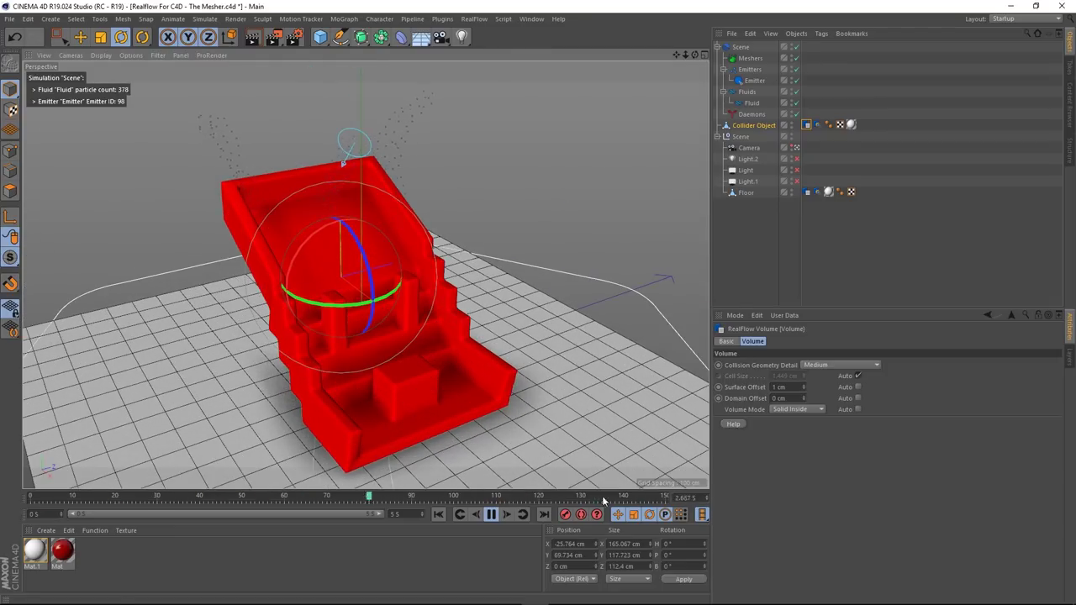
left_click(491, 515)
left_click(438, 515)
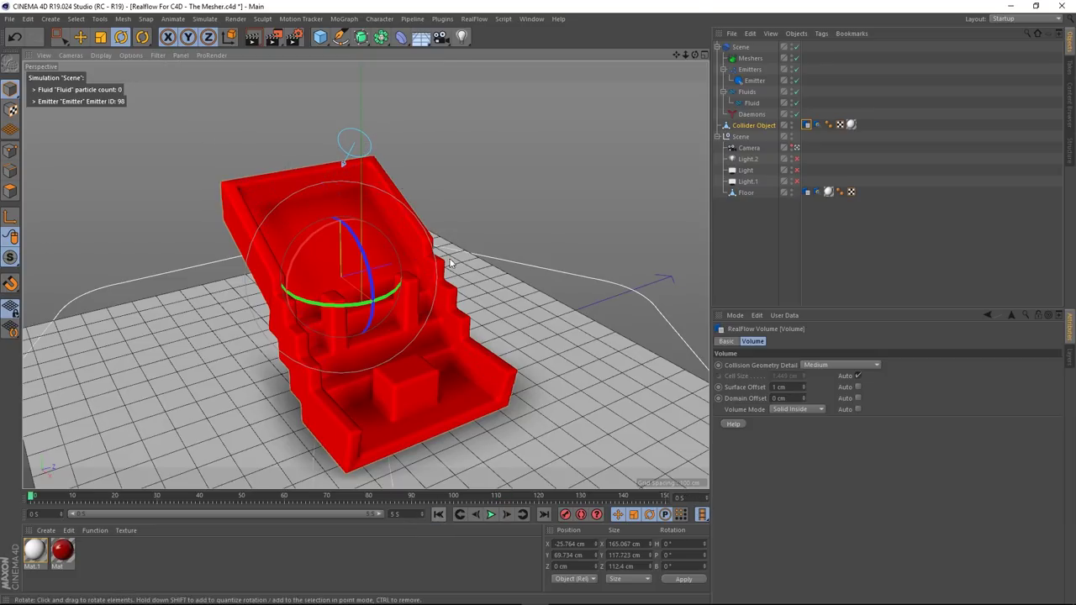
- Enable GPU use in the RealFlow Scene's solver and select the GeForce GTX 970 as its device
left_click(739, 47)
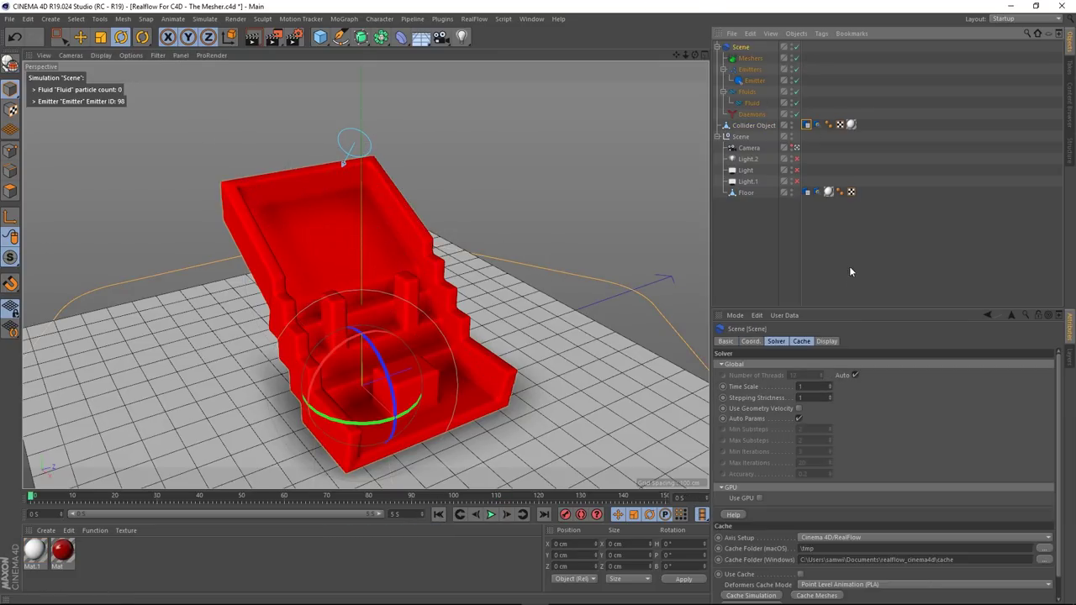
left_click(781, 342)
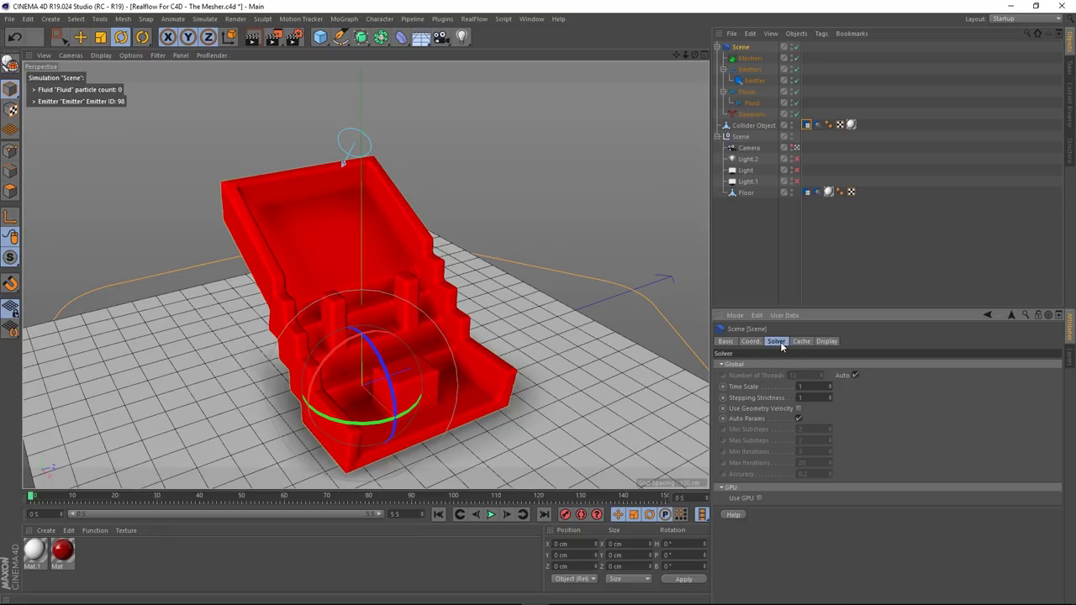
left_click(759, 499)
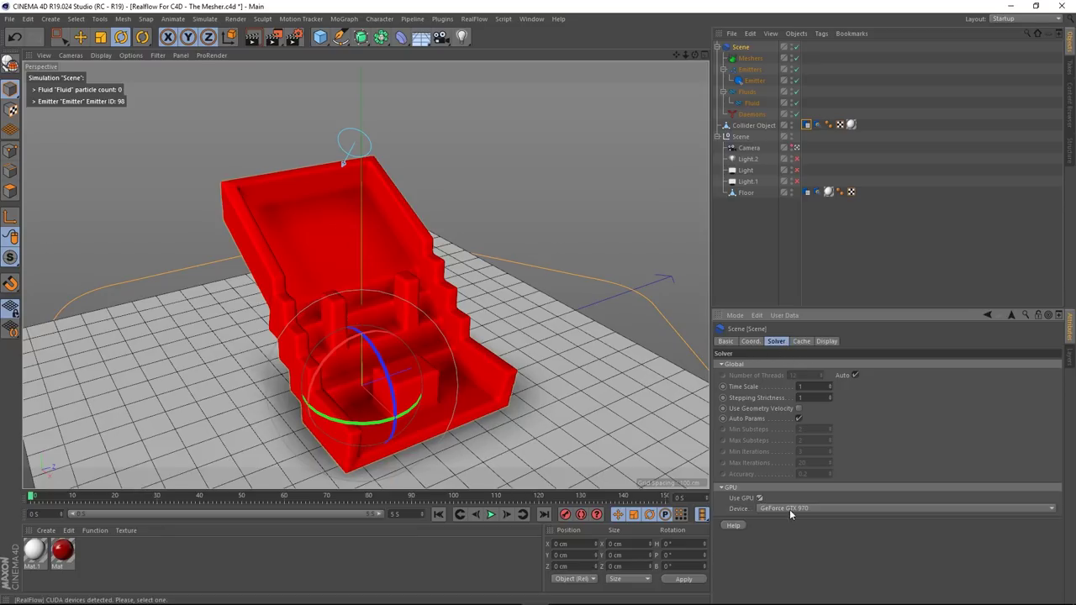
left_click(790, 512)
left_click(807, 522)
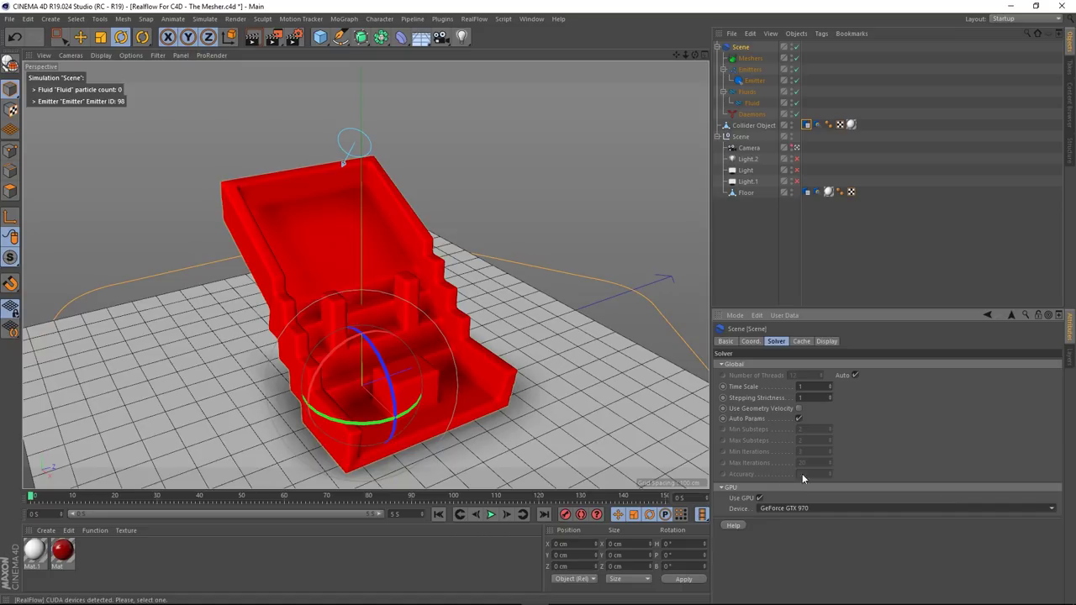
- Set the particle display size of the Fluid object to 5
left_click(826, 341)
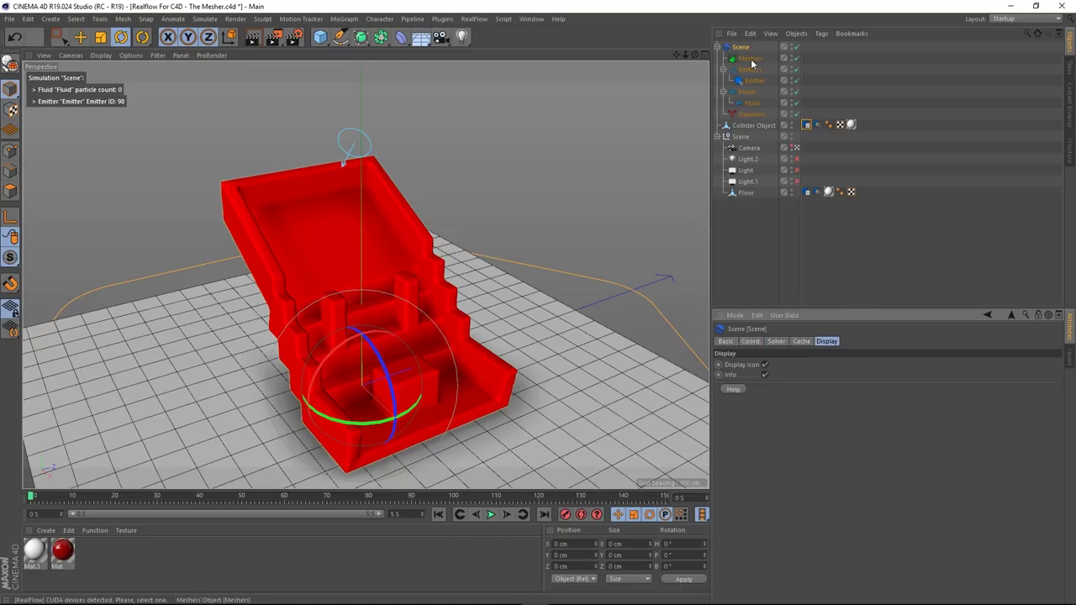
left_click(752, 104)
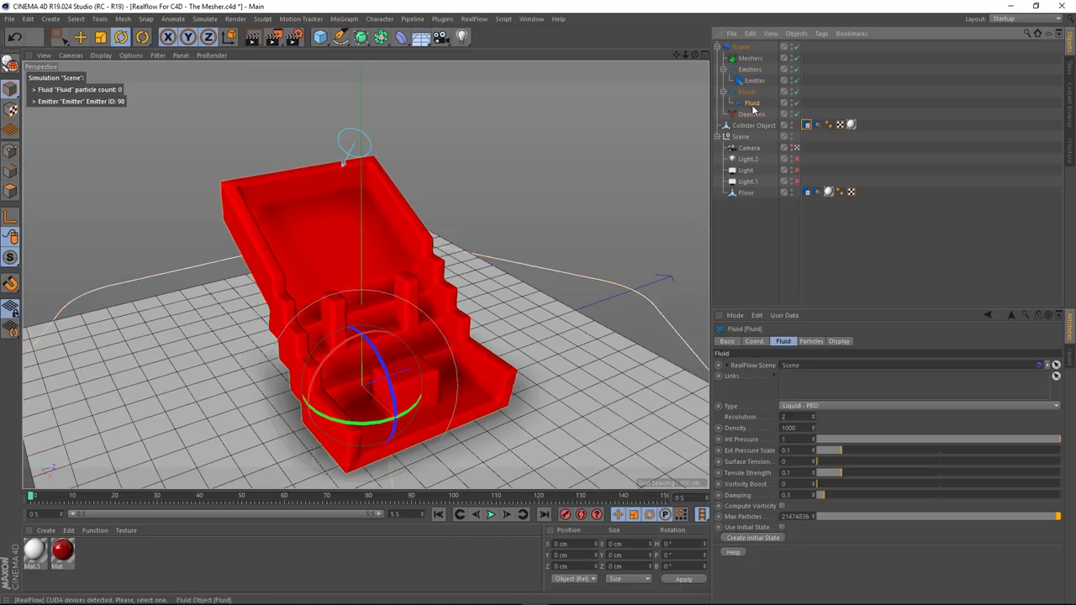
left_click(841, 342)
double_click(795, 386)
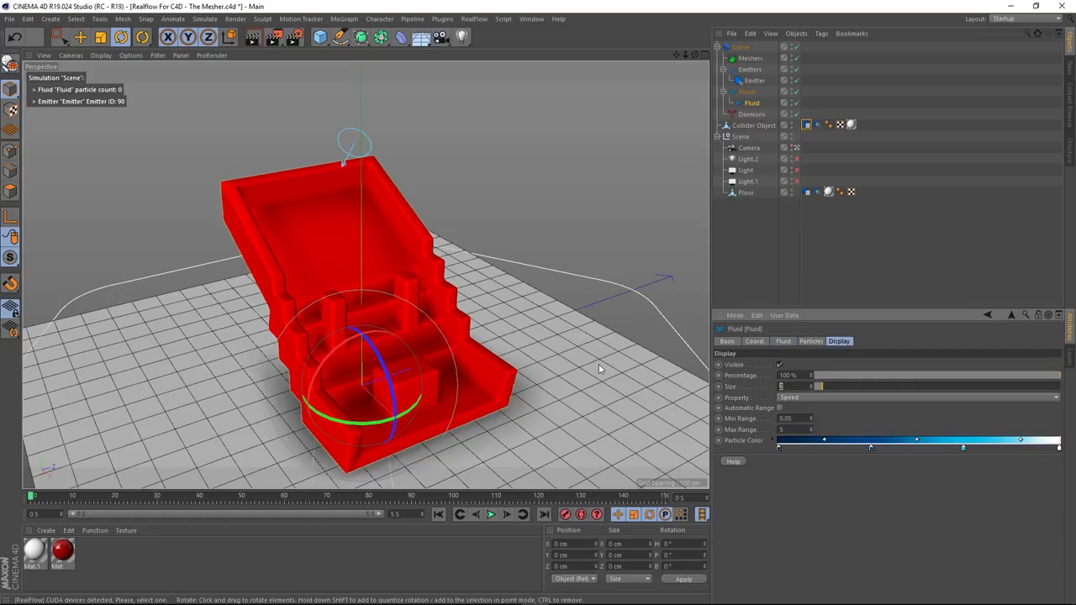
key("Return")
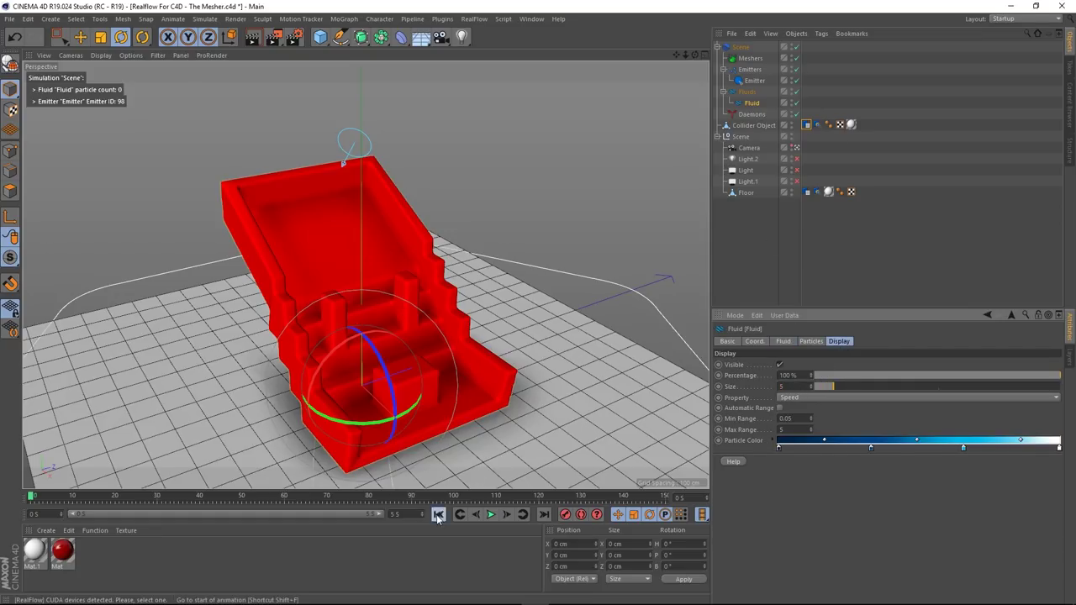
- Play the simulation and examine from the front view how the particles bounce off the ramp
left_click(490, 516)
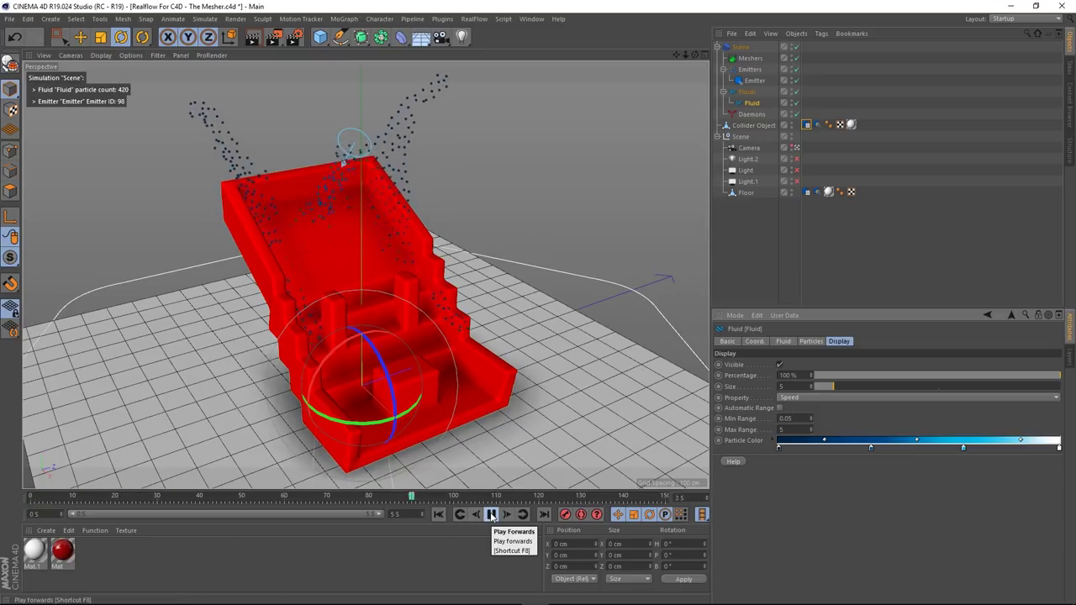
middle_click(391, 255)
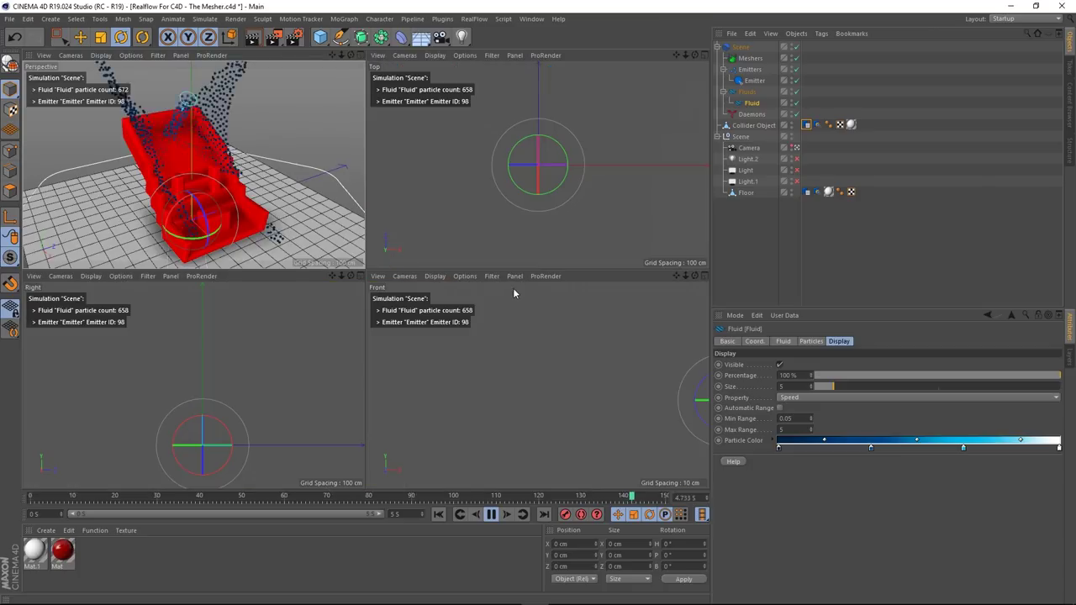
middle_click(551, 378)
scroll(548, 353, "down", 3)
middle_click_drag(540, 249, 432, 278)
middle_click_drag(560, 281, 465, 284)
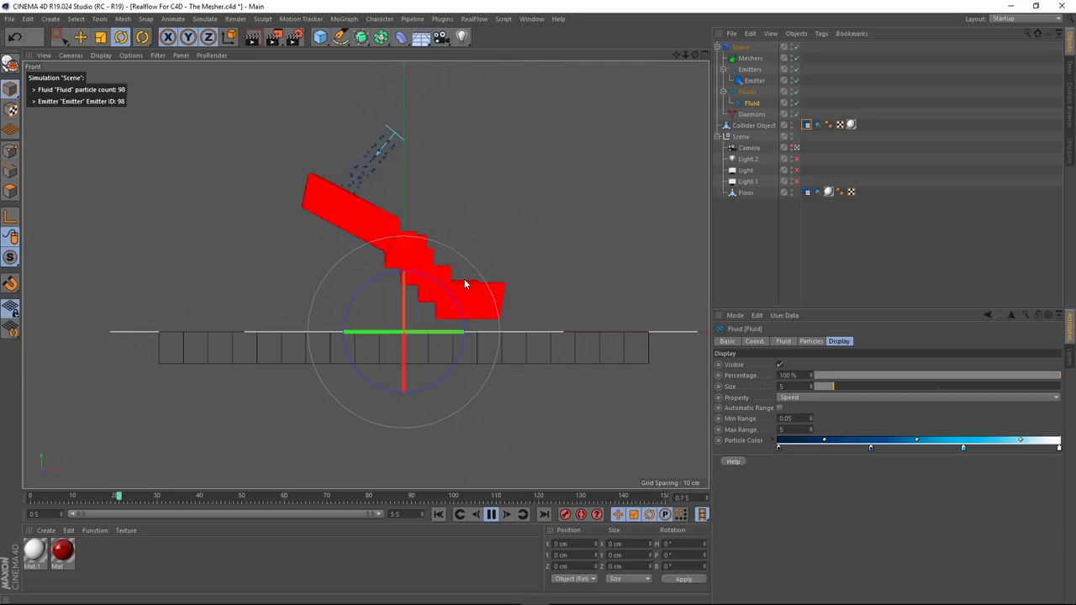
scroll(474, 261, "up", 3)
scroll(473, 259, "down", 1)
middle_click_drag(477, 262, 502, 287, "alt")
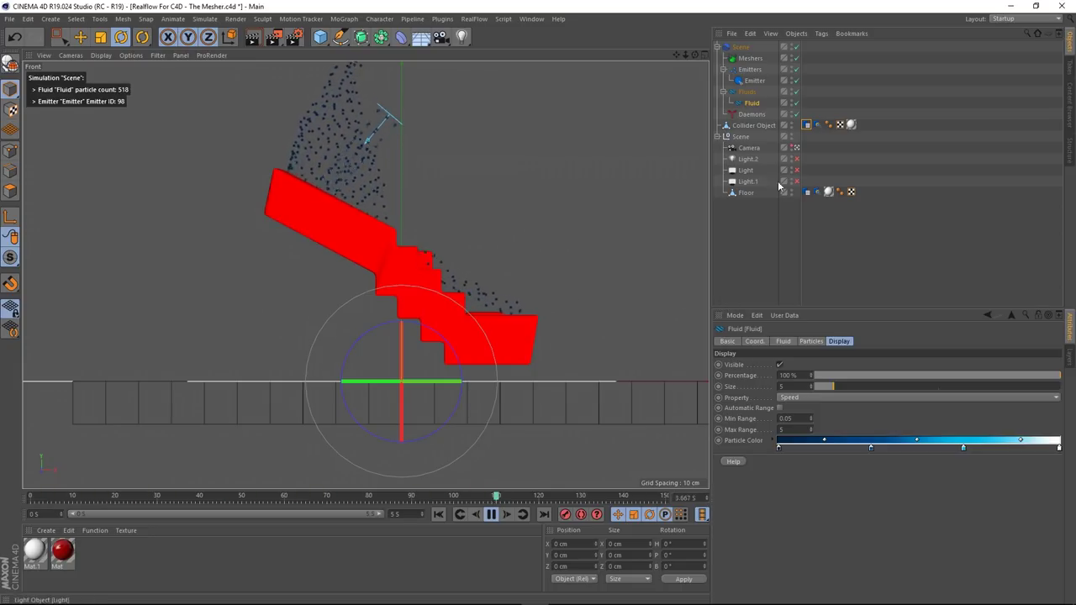
- Review the RealFlow Scene's solver settings, then stop the playback and return to the first frame
left_click(742, 48)
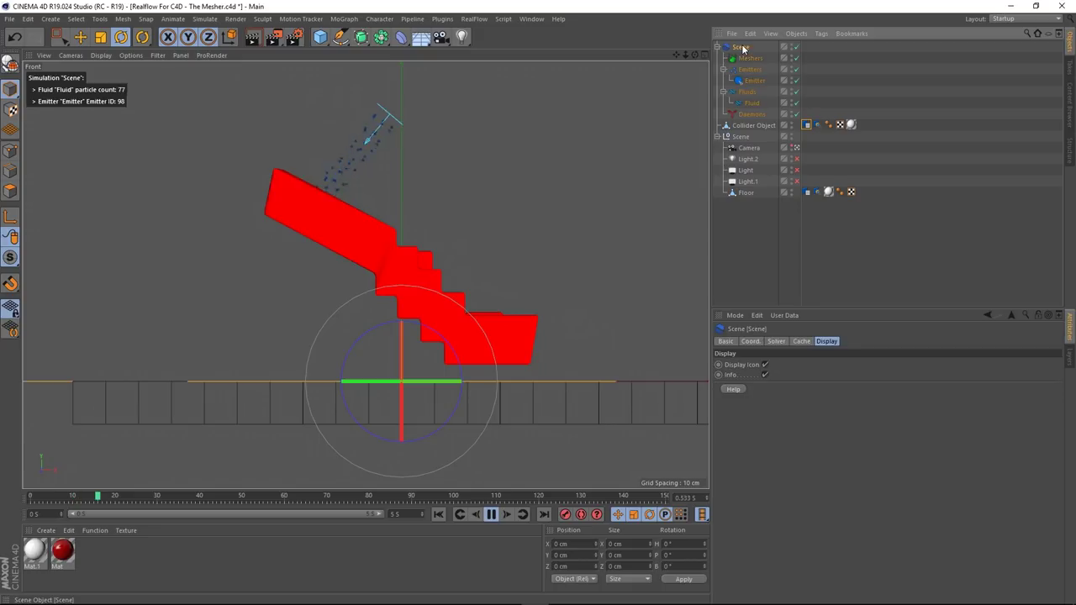
left_click(778, 342)
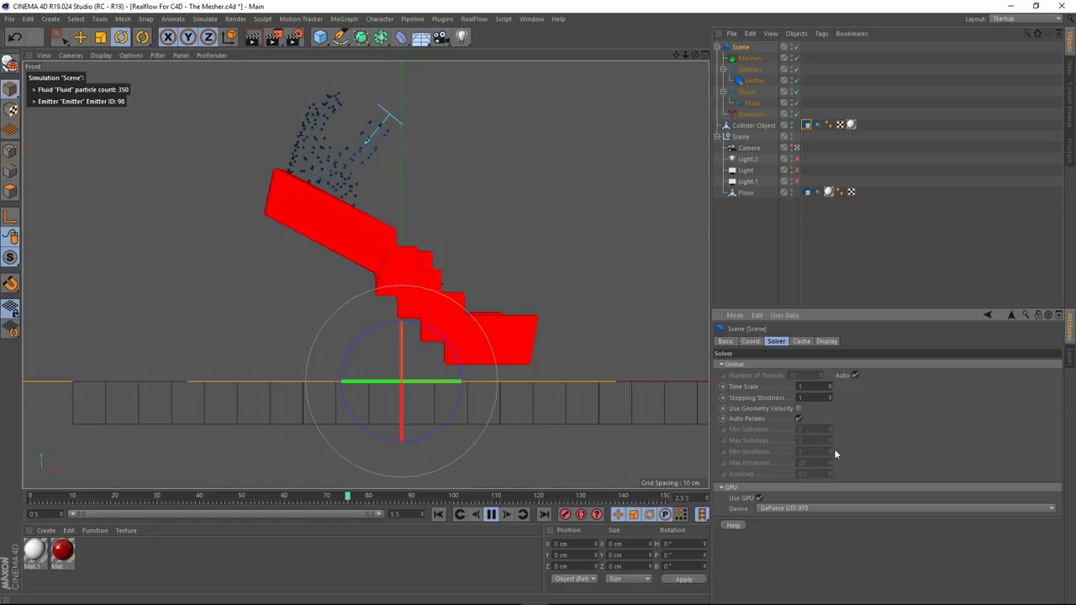
left_click(491, 515)
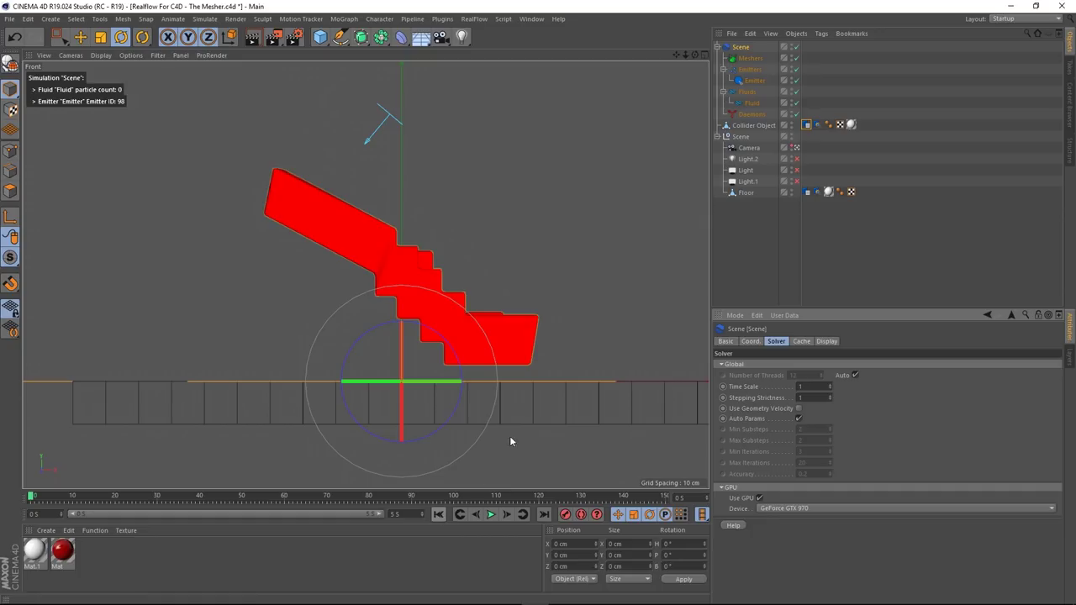
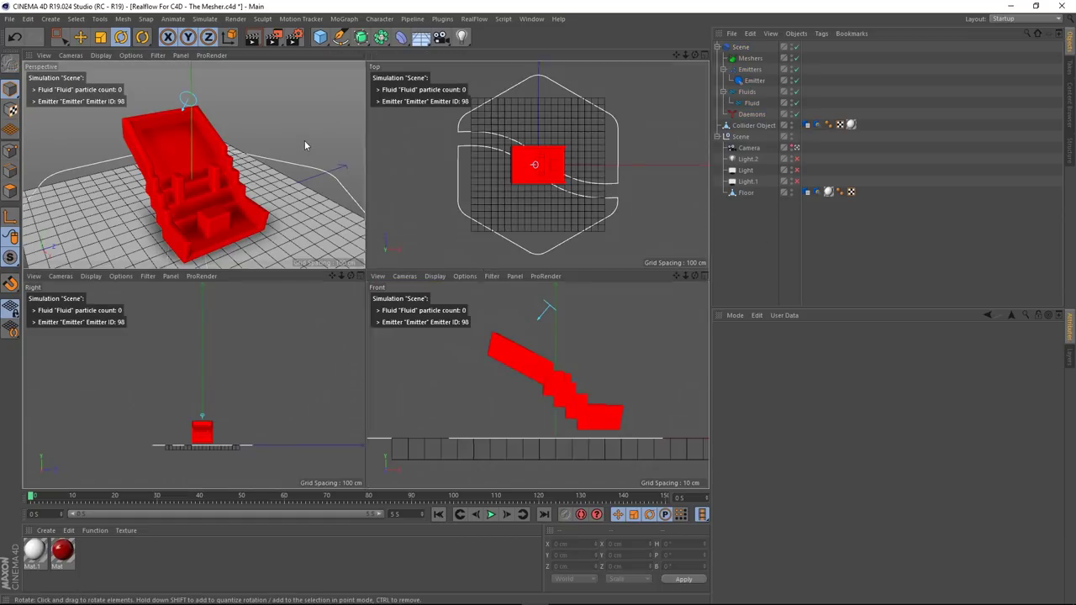
- Return to the perspective view, review the ramp's Volume tag, and hide the collision geometry display of the ramp's Collider tag
scroll(376, 358, "up", 1)
middle_click_drag(378, 360, 375, 330, "alt")
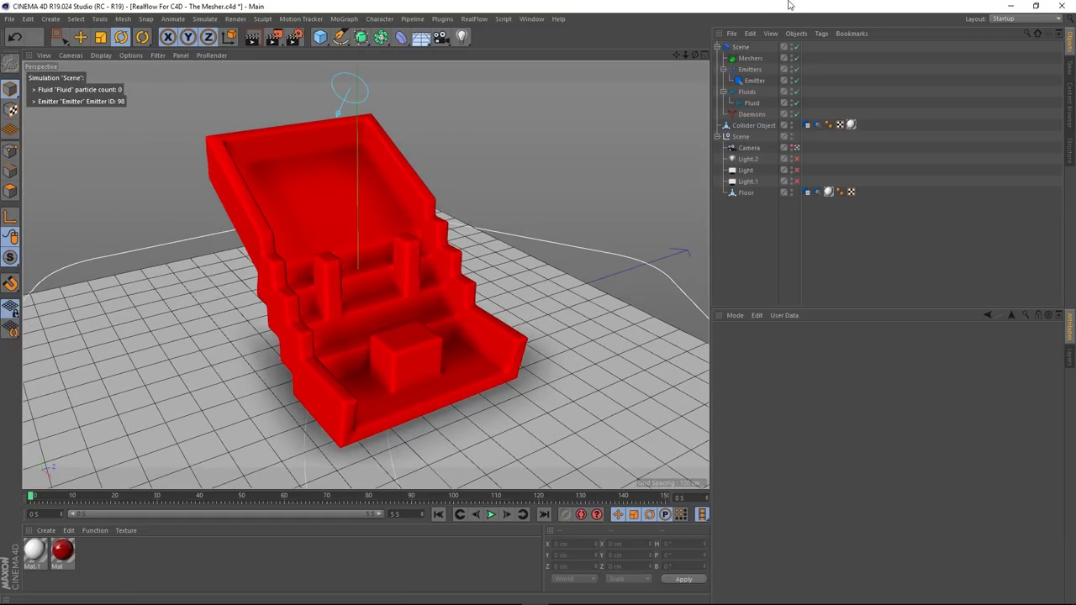
left_click(817, 125)
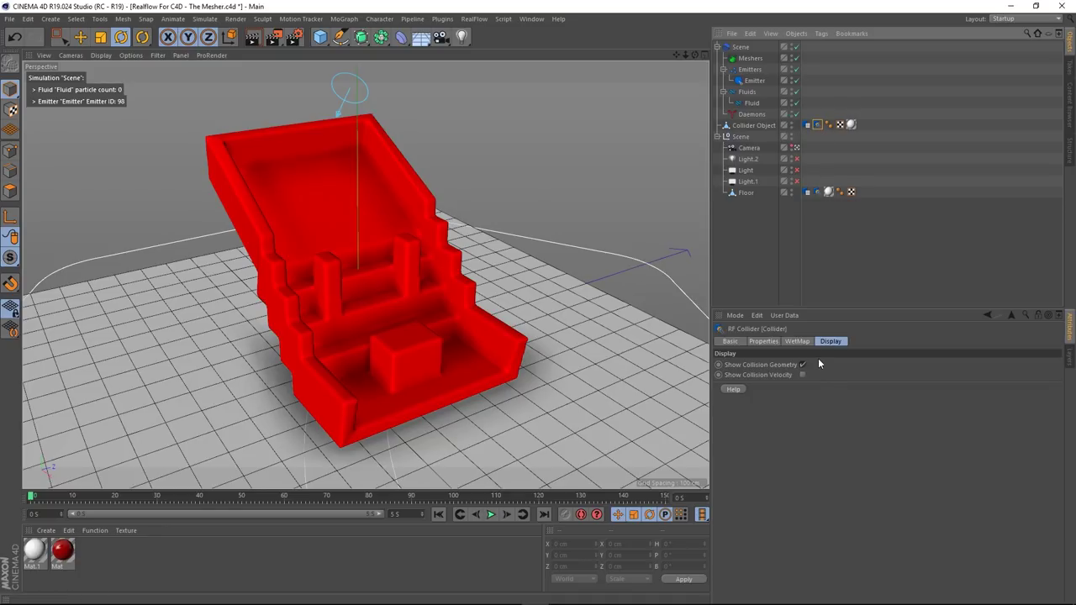
left_click(806, 126)
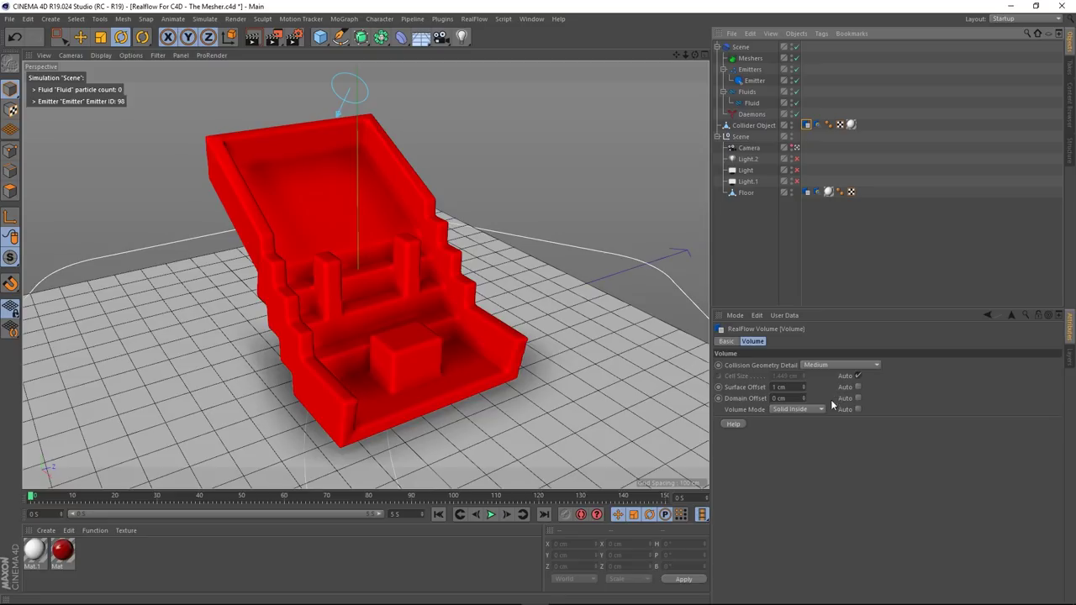
left_click(817, 125)
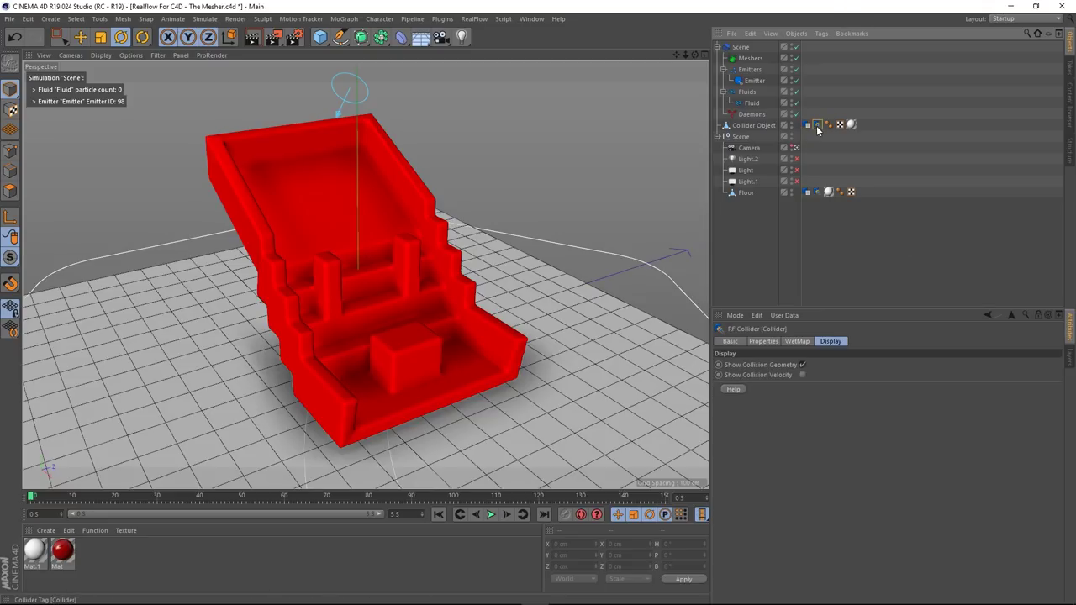
left_click(804, 363)
- Play the simulation, examine the particle flow around the uncovered ramp from another angle, and rewind to the first frame
left_click(491, 514)
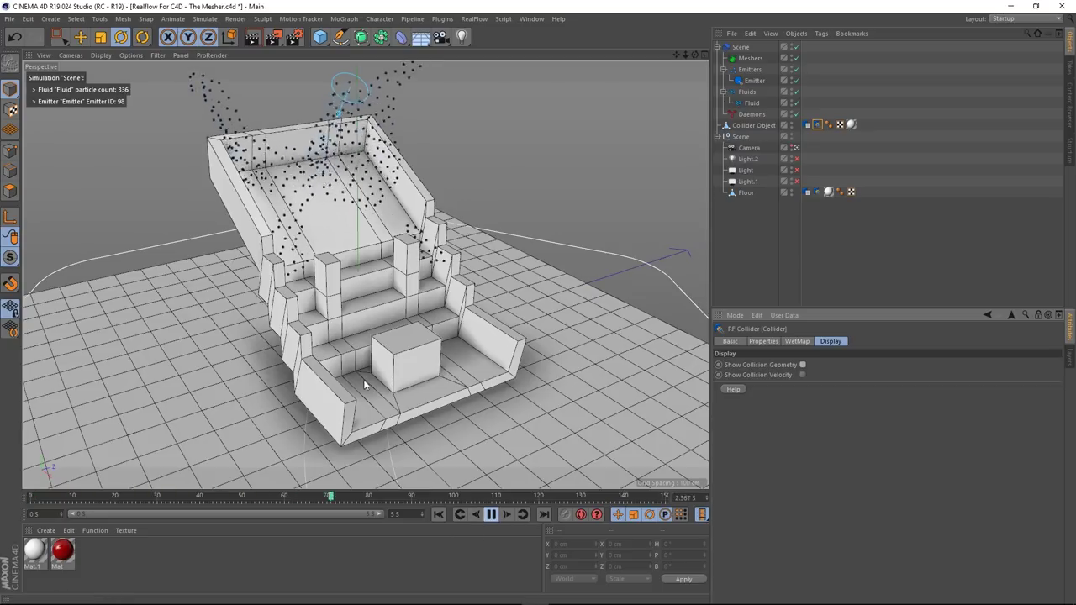
scroll(324, 296, "down", 4)
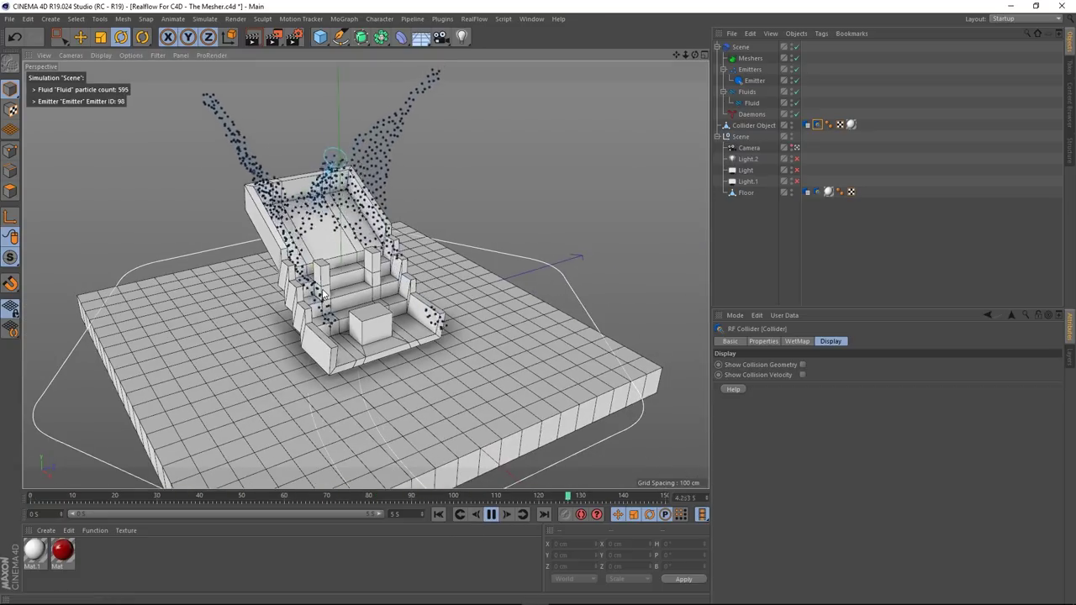
left_click_drag(329, 249, 374, 219, "alt")
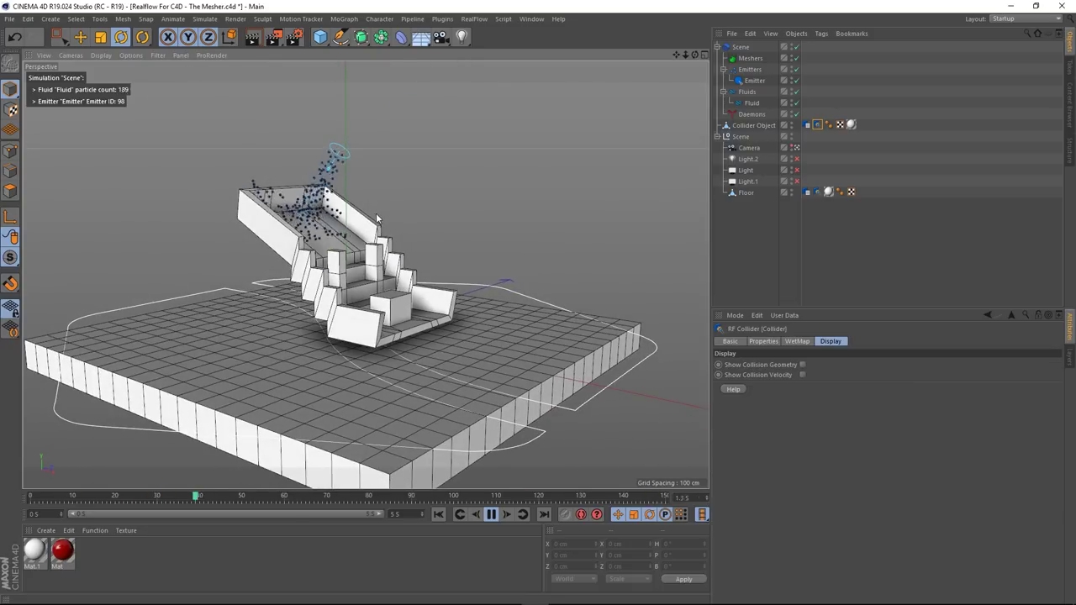
left_click(491, 515)
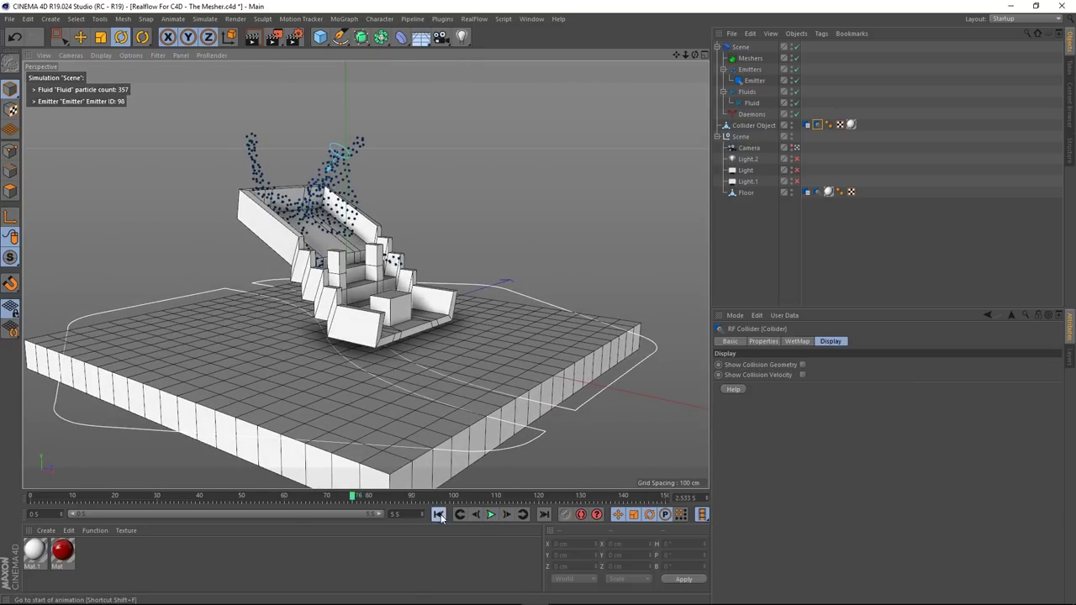
left_click(439, 515)
- Add a Gravity daemon to the RealFlow scene and deselect it
left_click_drag(379, 263, 317, 294, "alt")
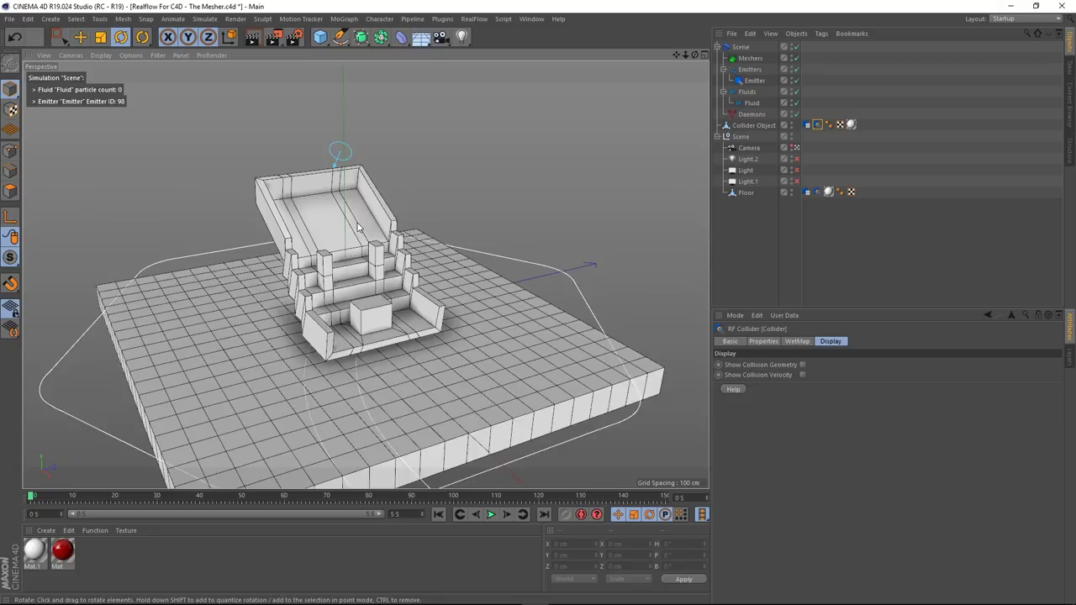
scroll(357, 223, "up", 3)
left_click_drag(368, 253, 379, 257, "alt")
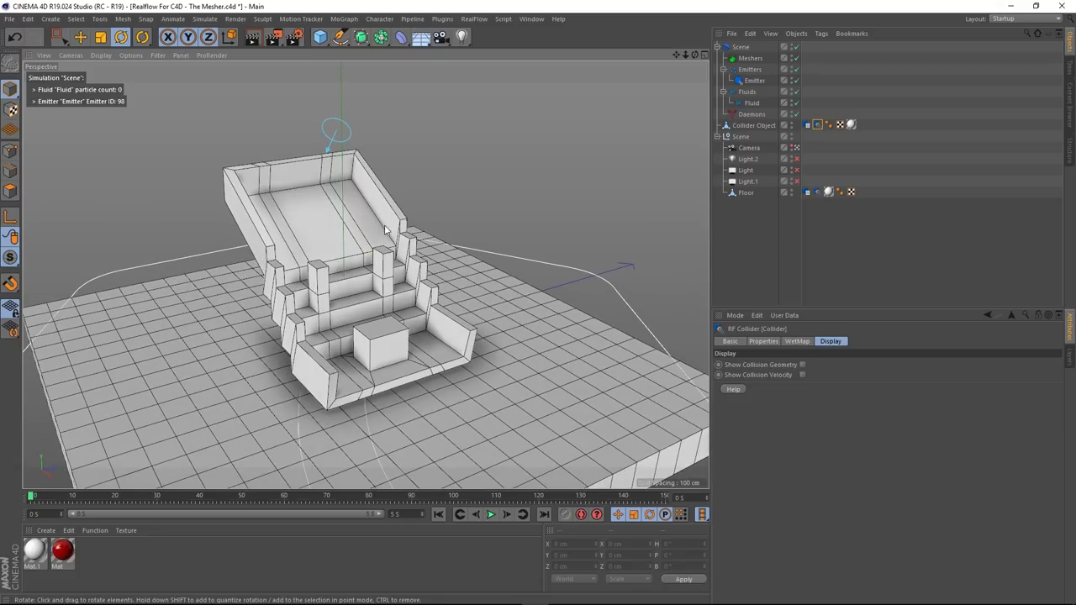
left_click(473, 19)
mouse_move(501, 59)
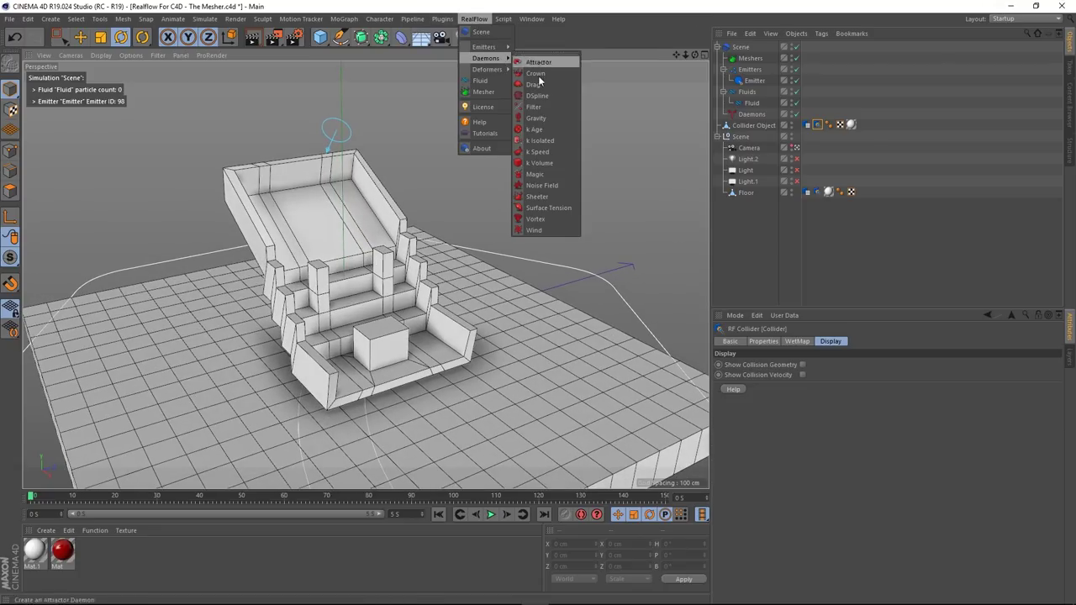
left_click(543, 119)
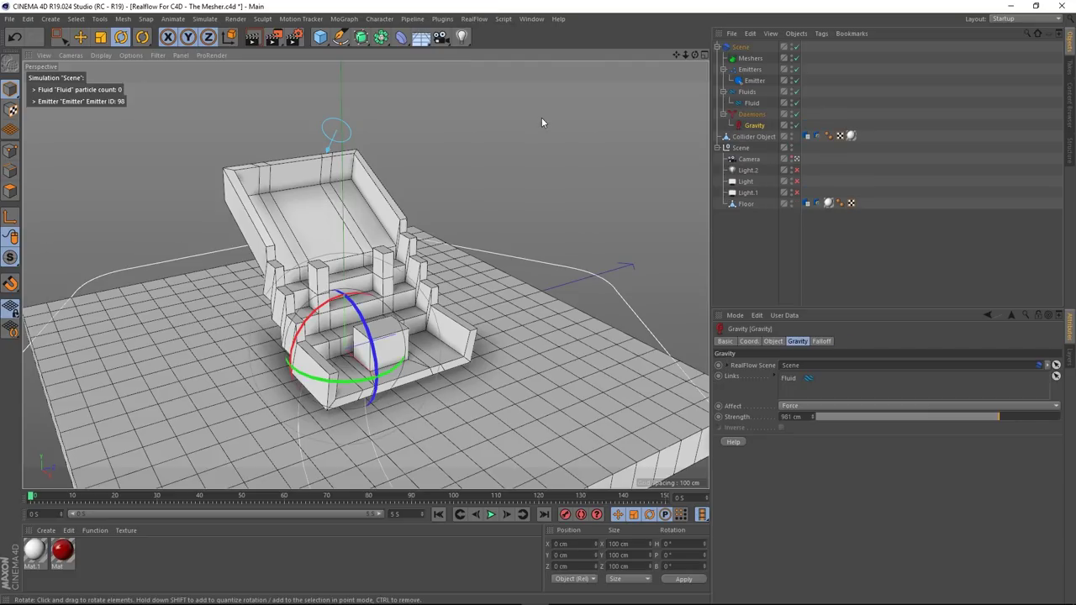
left_click(755, 241)
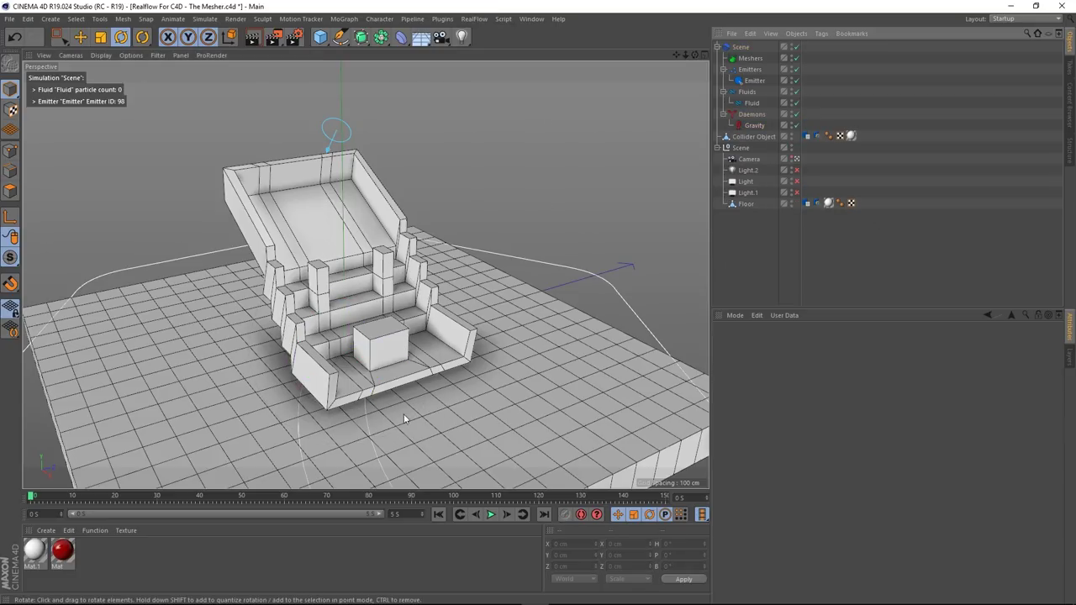
- Play the simulation with gravity and examine from the side how the particles fall onto the ramp
left_click(489, 515)
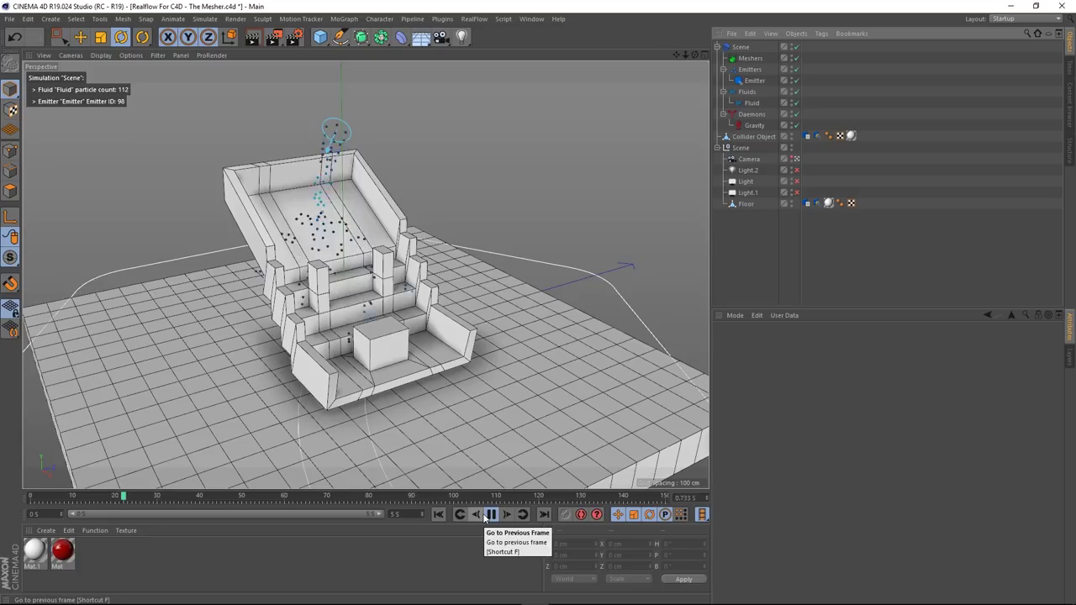
left_click_drag(298, 257, 408, 247, "alt")
left_click_drag(321, 163, 370, 232, "alt")
- Stop and rewind the simulation, and rotate the emitter to a bank angle of about 51.5°
left_click(755, 82)
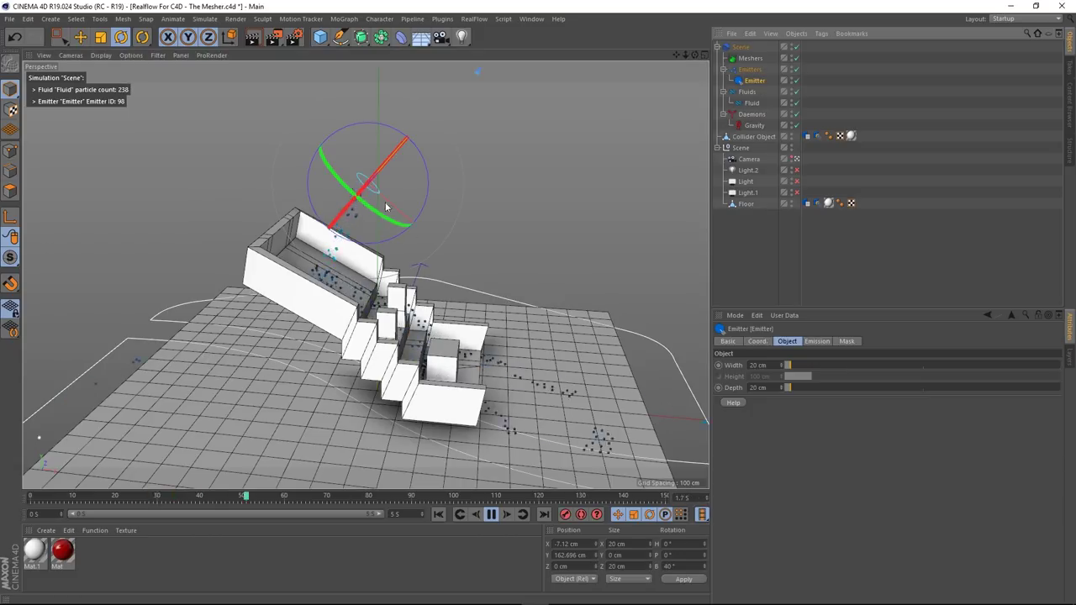
scroll(412, 151, "up", 1)
left_click(491, 514)
left_click(438, 515)
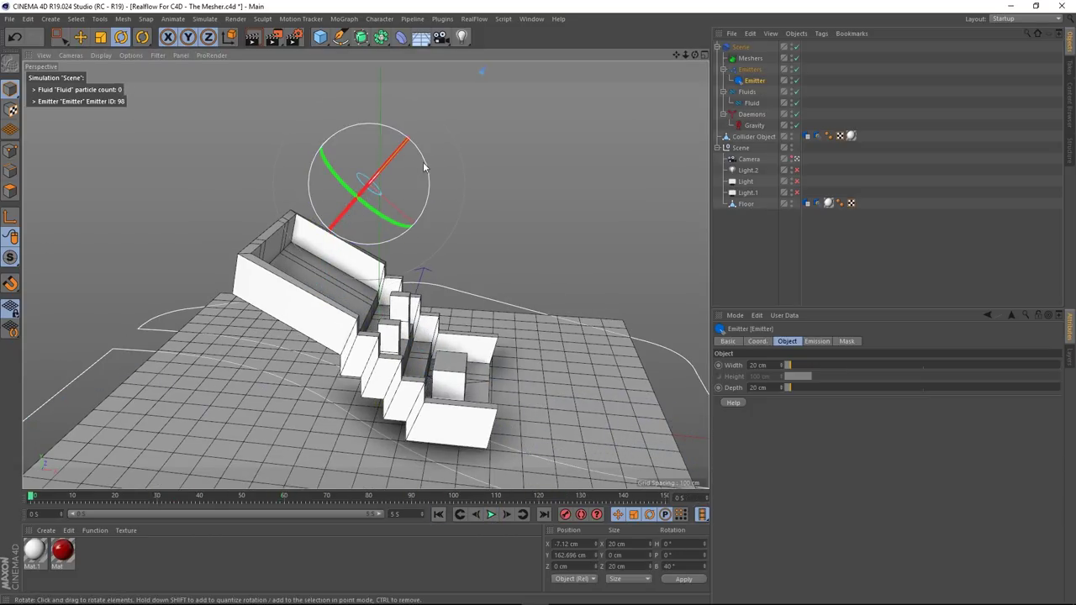
left_click_drag(427, 164, 530, 164)
key("ctrl+z")
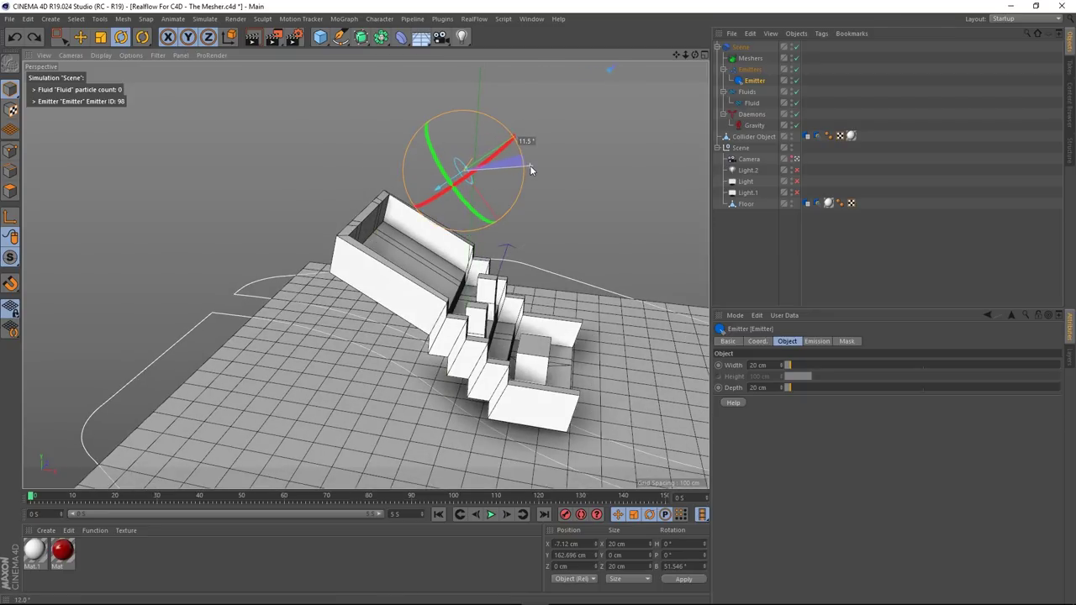
- While the simulation plays, move the emitter along its own axis closer to the ramp, to about X -24.96 cm and Y 148.53 cm
left_click(492, 515)
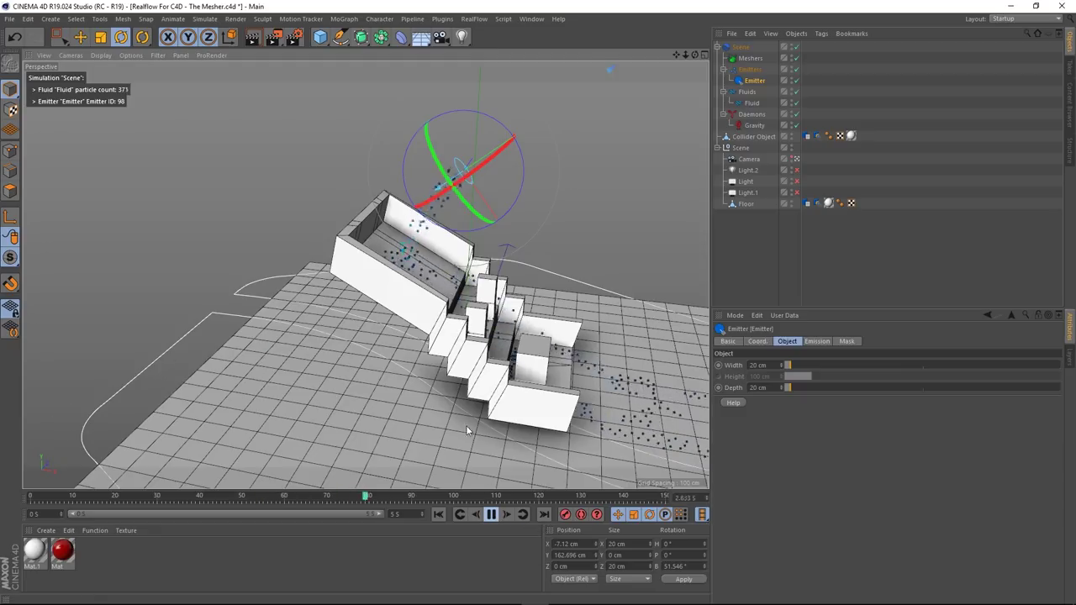
left_click(80, 38)
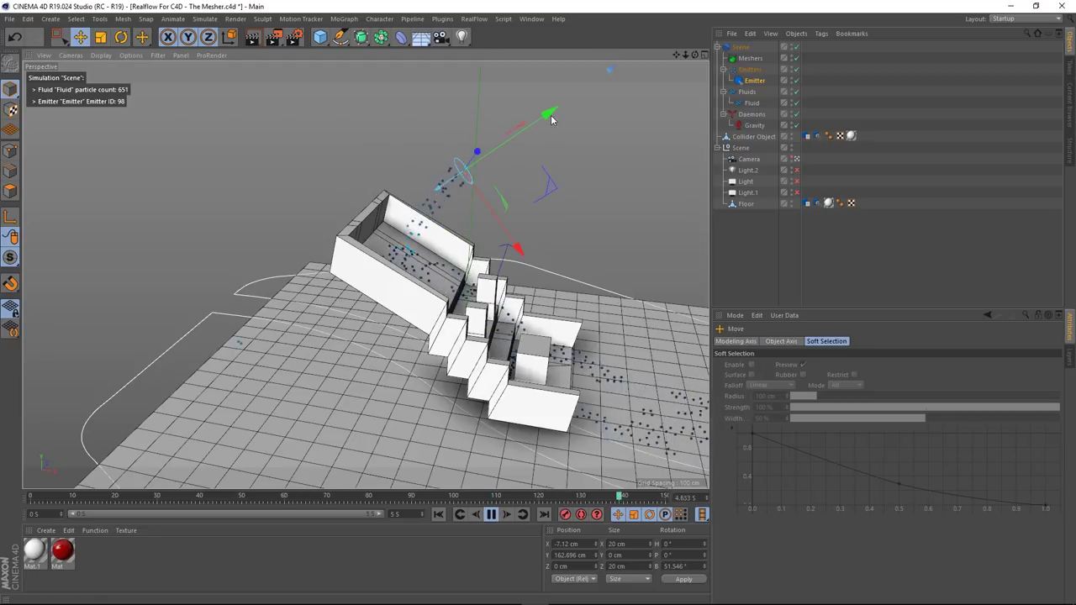
left_click_drag(533, 115, 514, 132)
- Examine the flow from the repositioned emitter down the ramp, then stop the playback and return to the first frame
left_click_drag(418, 312, 328, 307, "alt")
middle_click_drag(507, 335, 388, 264, "alt")
left_click_drag(387, 263, 349, 271, "alt")
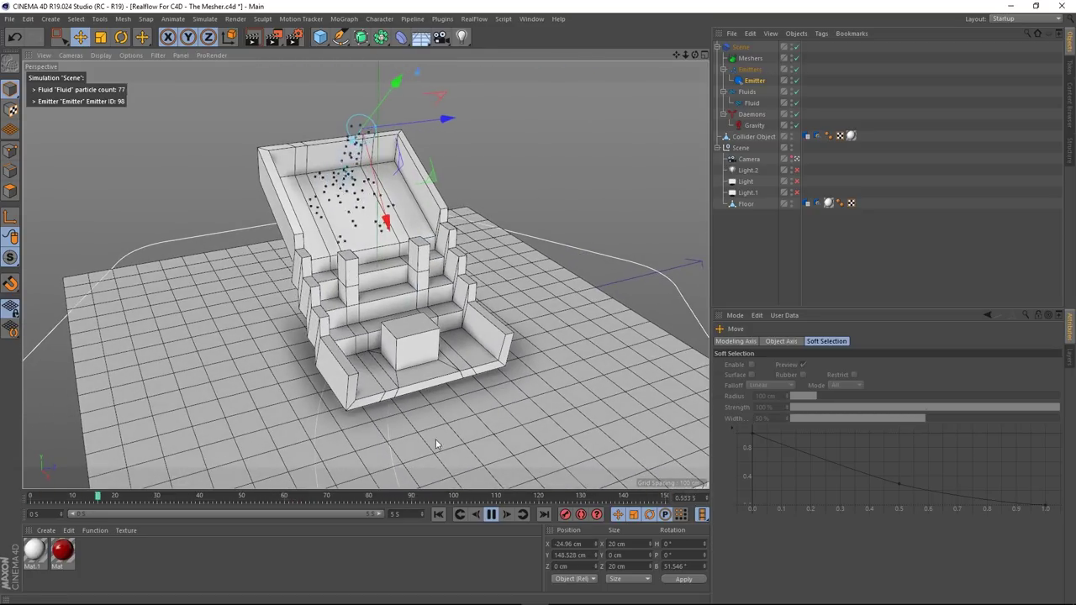
left_click(491, 515)
left_click(438, 513)
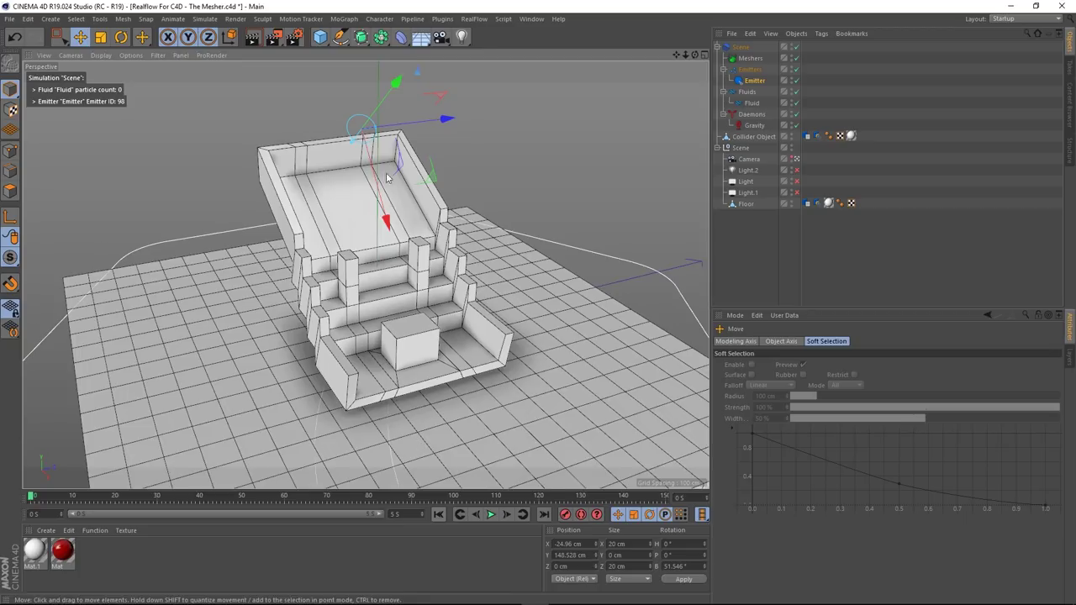
scroll(348, 173, "up", 3)
scroll(348, 174, "down", 3)
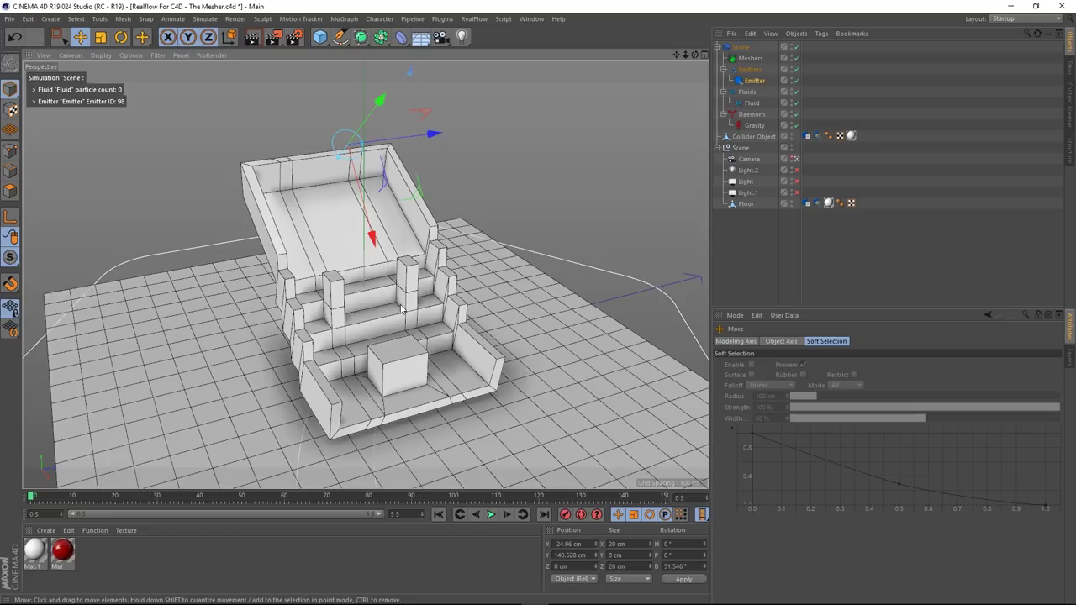
left_click_drag(365, 265, 392, 264, "alt")
middle_click_drag(345, 297, 347, 268, "alt")
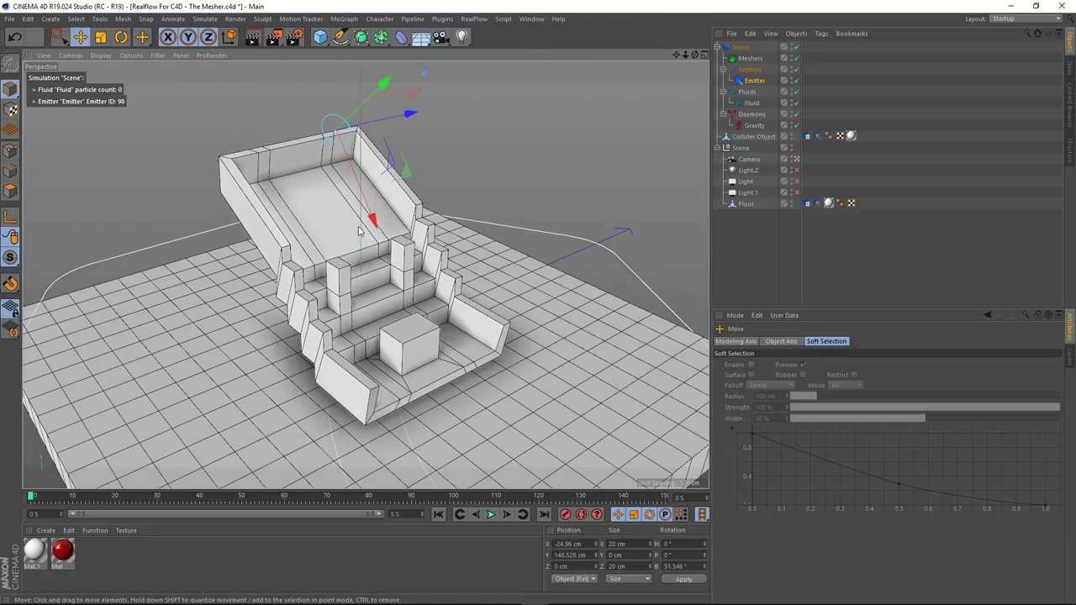
- Review the fluid's display and physical settings, play the simulation to check the particle flow, and return to the first frame
mouse_move(359, 228)
left_mouse_down("alt")
mouse_move(338, 215)
mouse_move(357, 229)
left_mouse_up("alt")
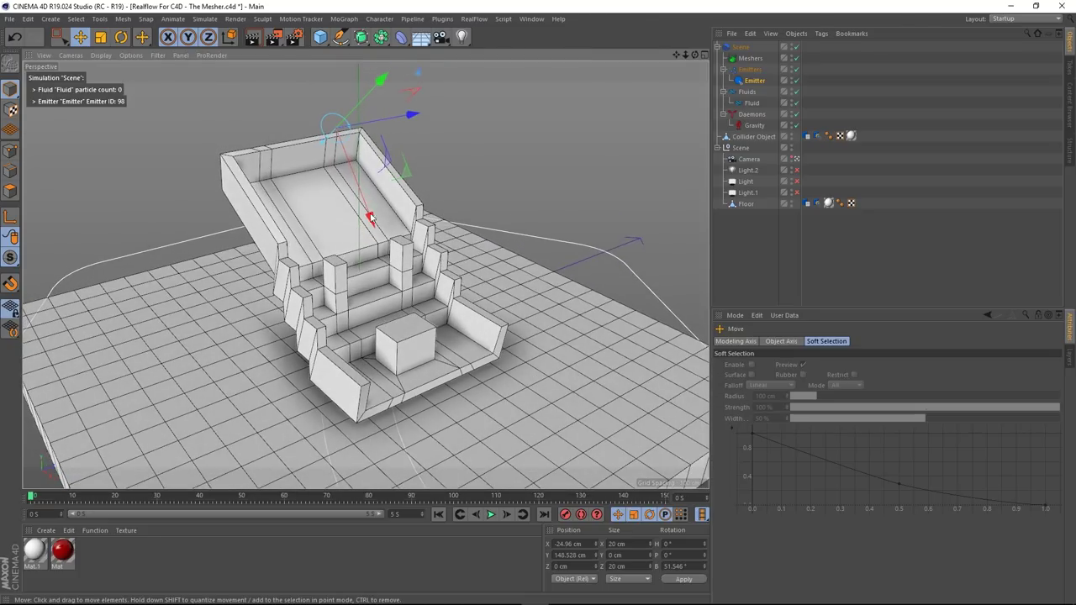
left_click(748, 103)
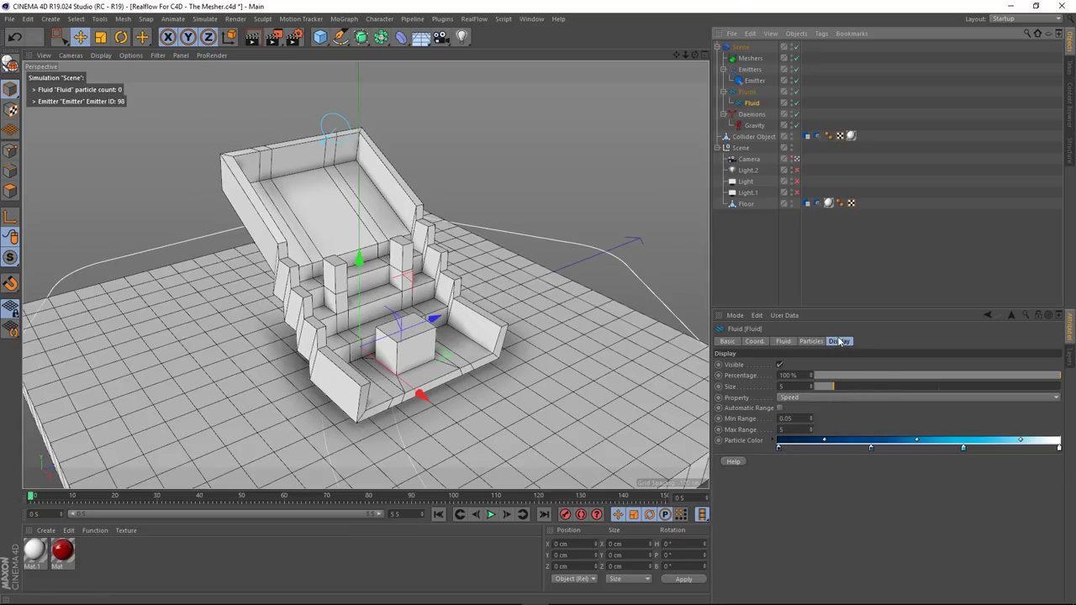
left_click(783, 343)
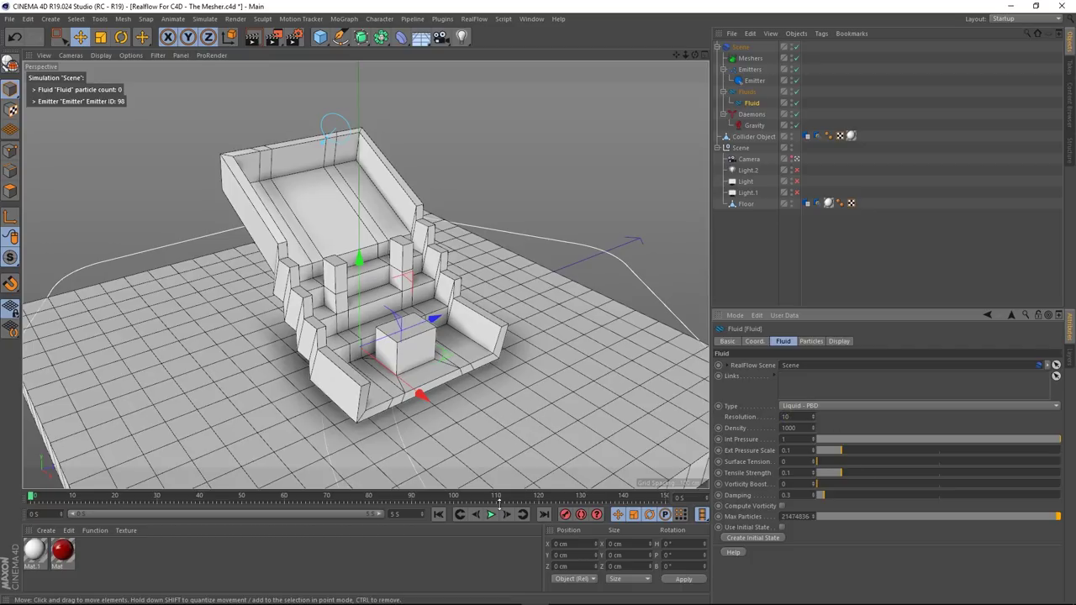
left_click(492, 515)
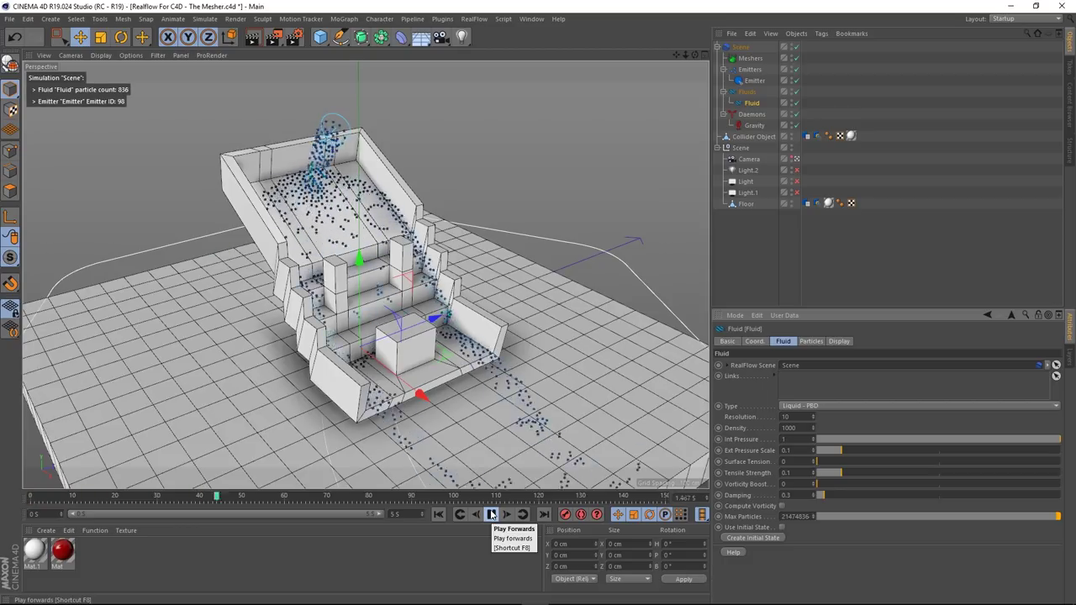
left_click(491, 514)
left_click(438, 516)
- Replay the simulation and examine the particles on the ramp from a new angle and in the Front view
left_click_drag(411, 178, 443, 146, "alt")
left_click(492, 515)
left_click_drag(206, 423, 167, 439, "alt")
middle_click_drag(174, 405, 280, 333, "alt")
scroll(280, 334, "down", 5)
left_click_drag(321, 347, 336, 316, "alt")
middle_click(521, 272)
middle_click(555, 394)
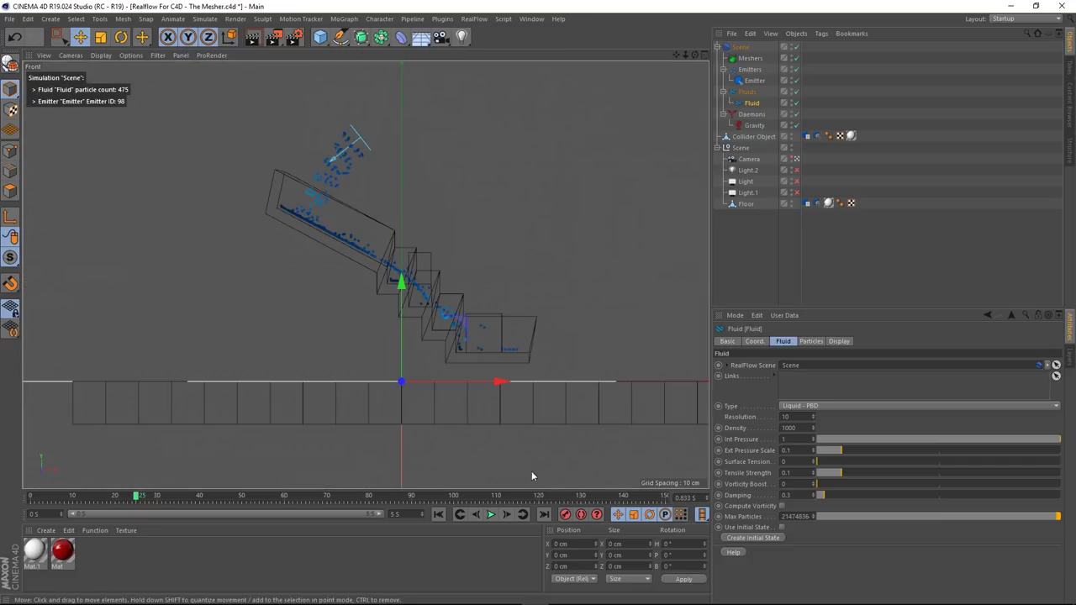
- Restart the simulation in the Front view to examine how particles meet the ramp and steps, and rewind it
left_click(443, 515)
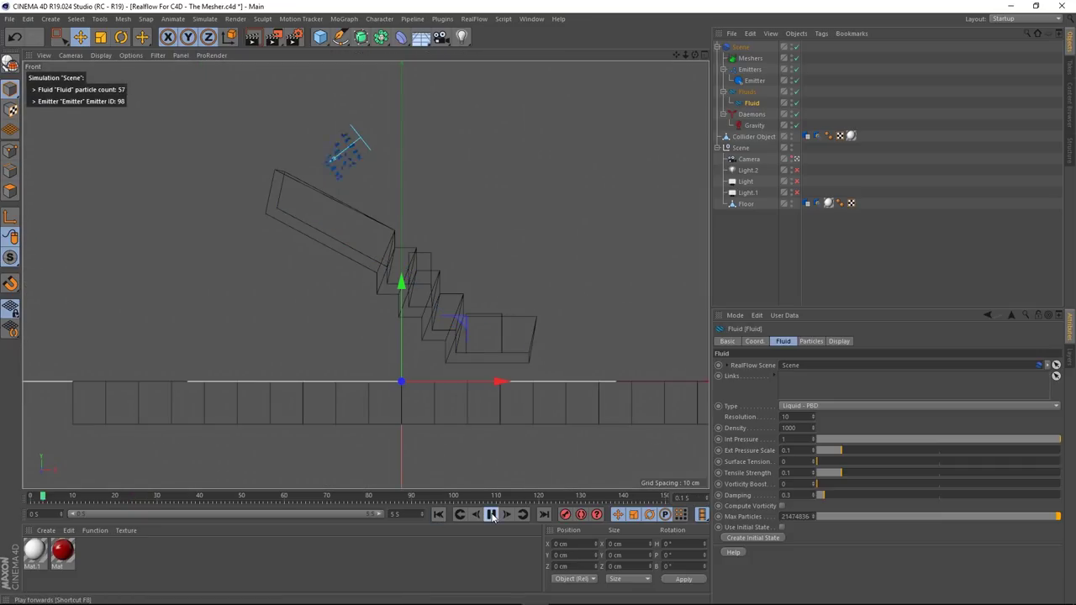
left_click(494, 517)
left_click(438, 516)
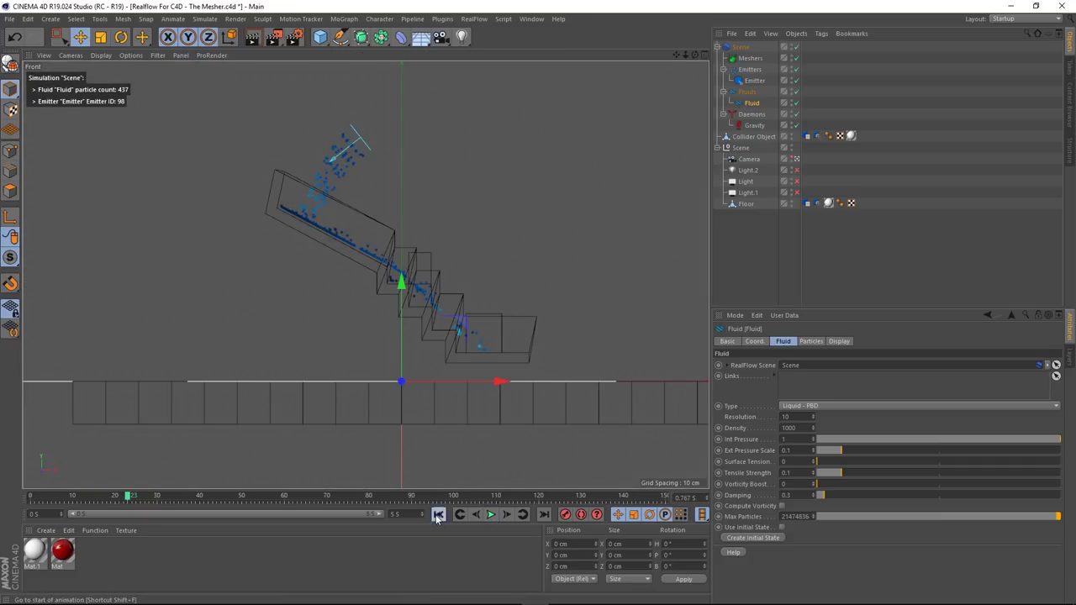
left_click(492, 515)
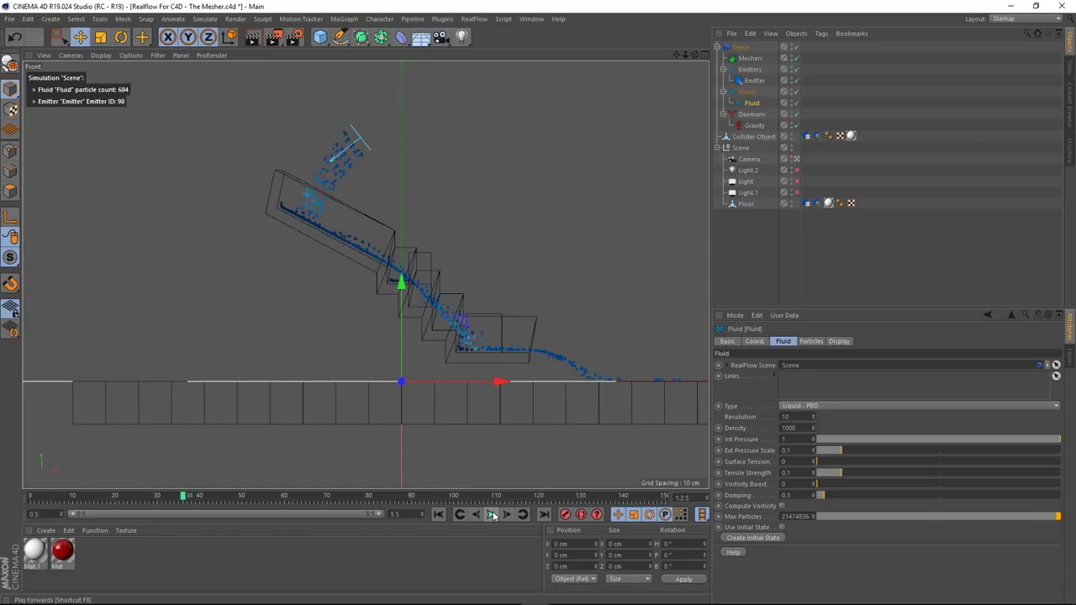
left_click(438, 515)
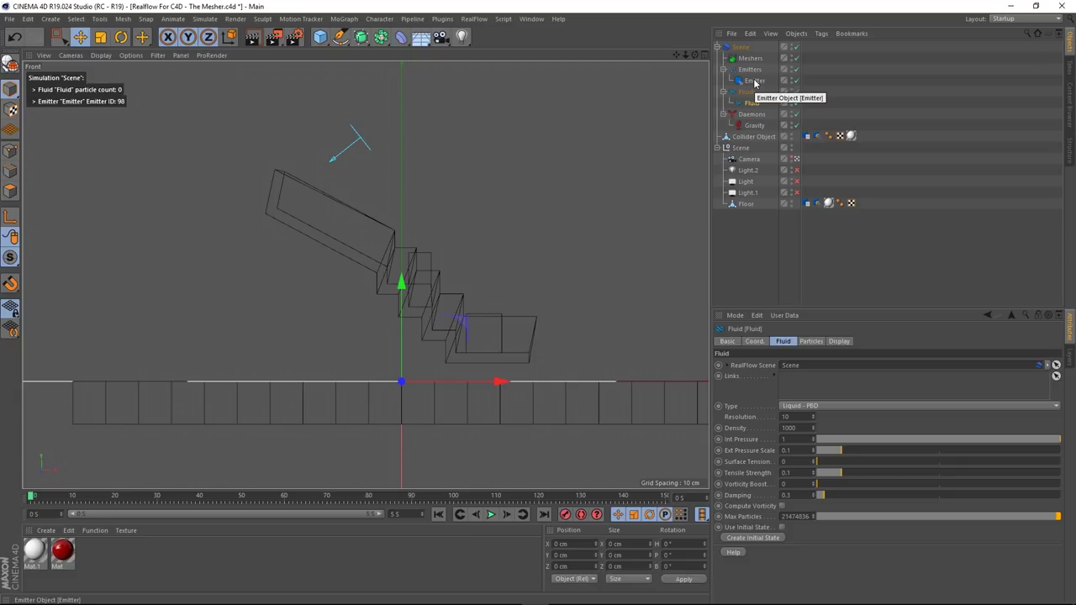
- Disable Auto Params in the RealFlow scene's solver, set Min and Max Substeps to 3, and play the simulation
left_click(745, 49)
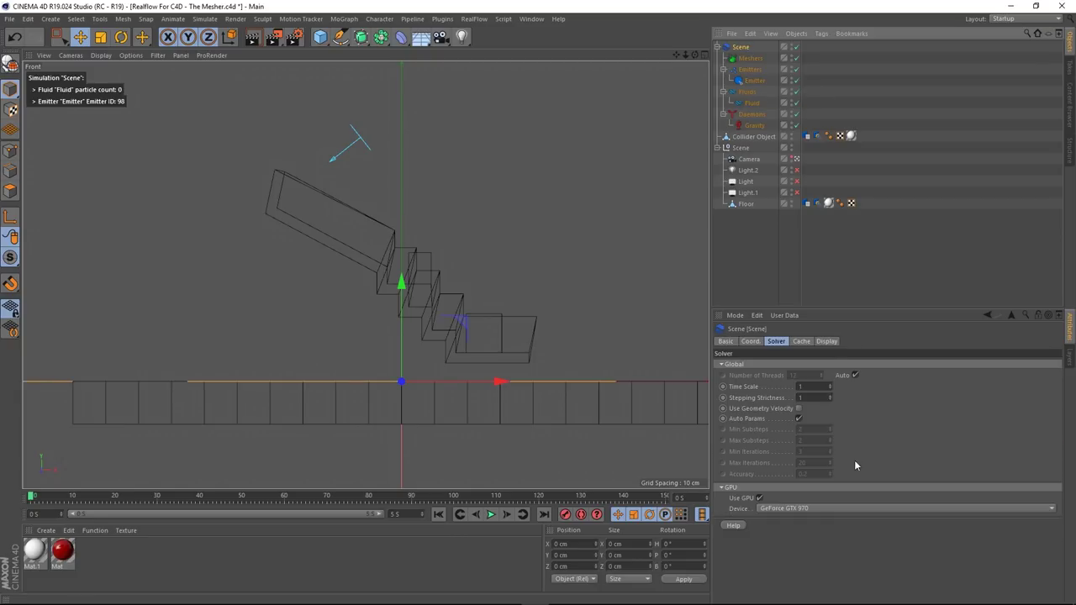
left_click(798, 418)
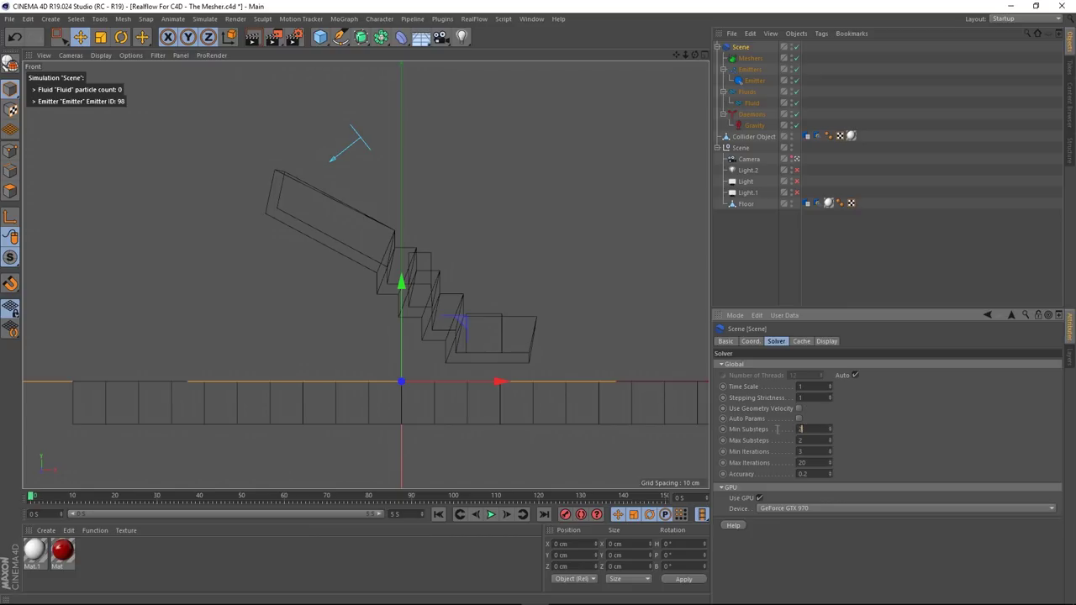
type("3")
key("Tab")
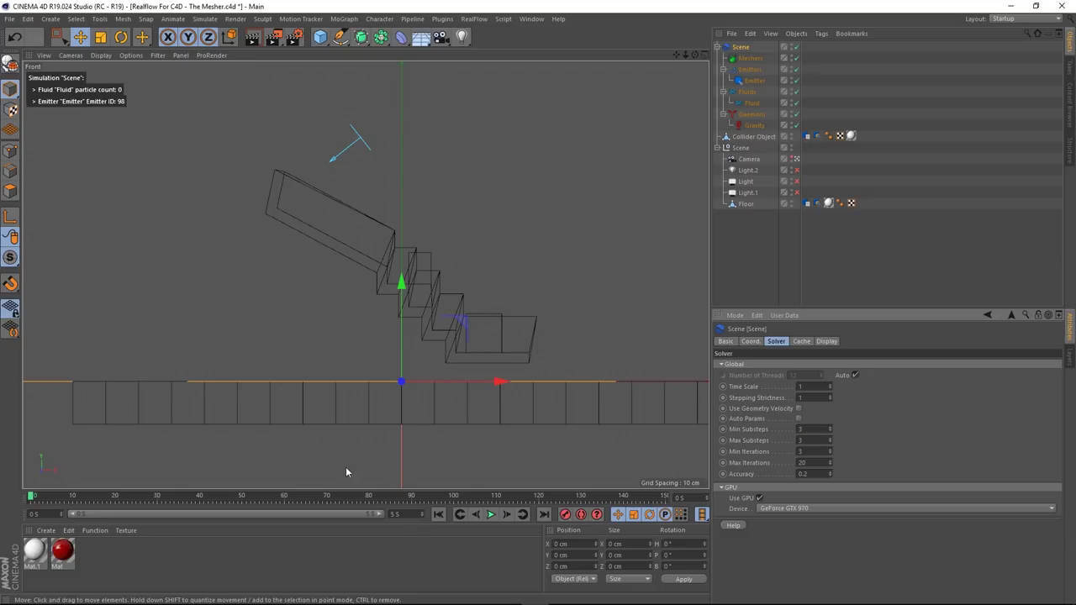
left_click(491, 515)
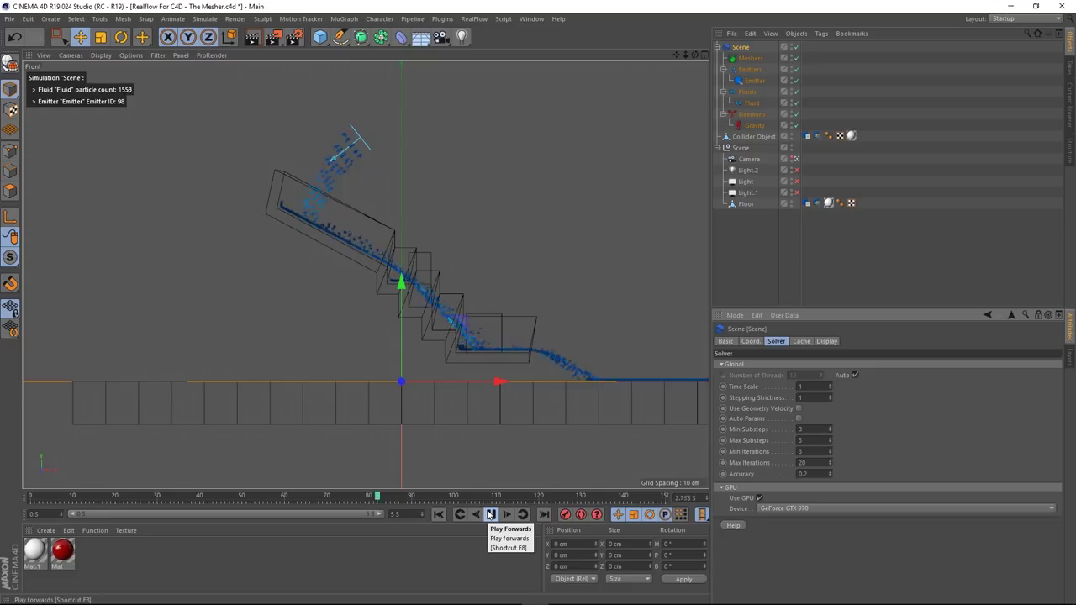
- Stop and rewind the running simulation and switch from the Front view to the Perspective view
left_click(490, 514)
left_click(437, 514)
middle_click(433, 231)
middle_click(281, 98)
- Run the fluid simulation from the first frame with the stepped collider framed closely, and rewind it
left_click_drag(522, 252, 453, 308, "alt")
middle_click_drag(452, 308, 368, 314, "alt")
scroll(387, 299, "up", 4)
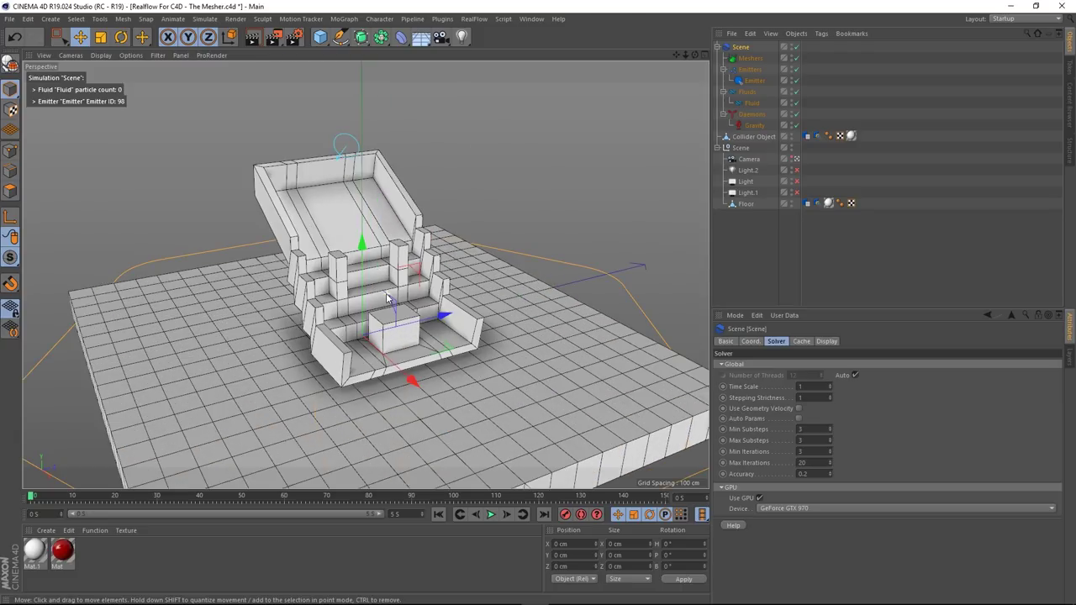
left_click_drag(401, 293, 402, 288, "alt")
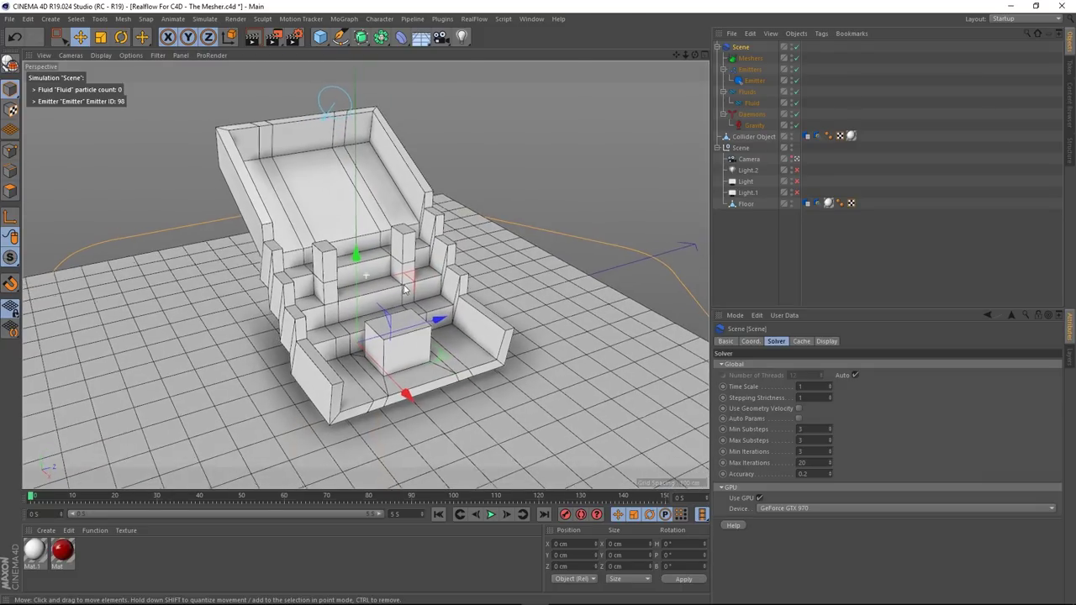
middle_click_drag(402, 288, 411, 297, "alt")
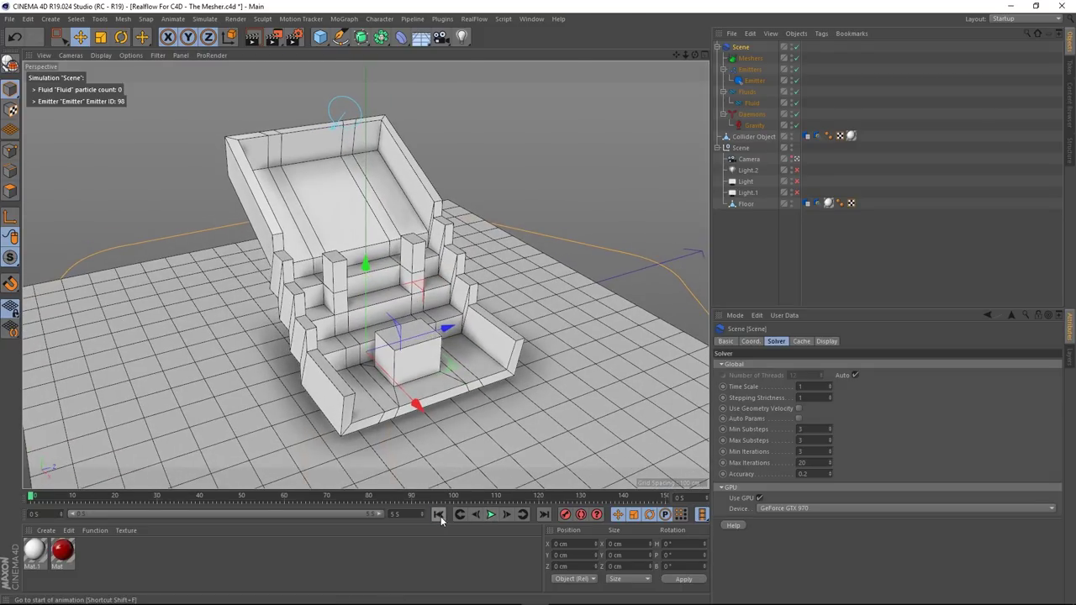
scroll(431, 338, "down", 3)
scroll(431, 325, "up", 3)
middle_click_drag(433, 335, 418, 321, "alt")
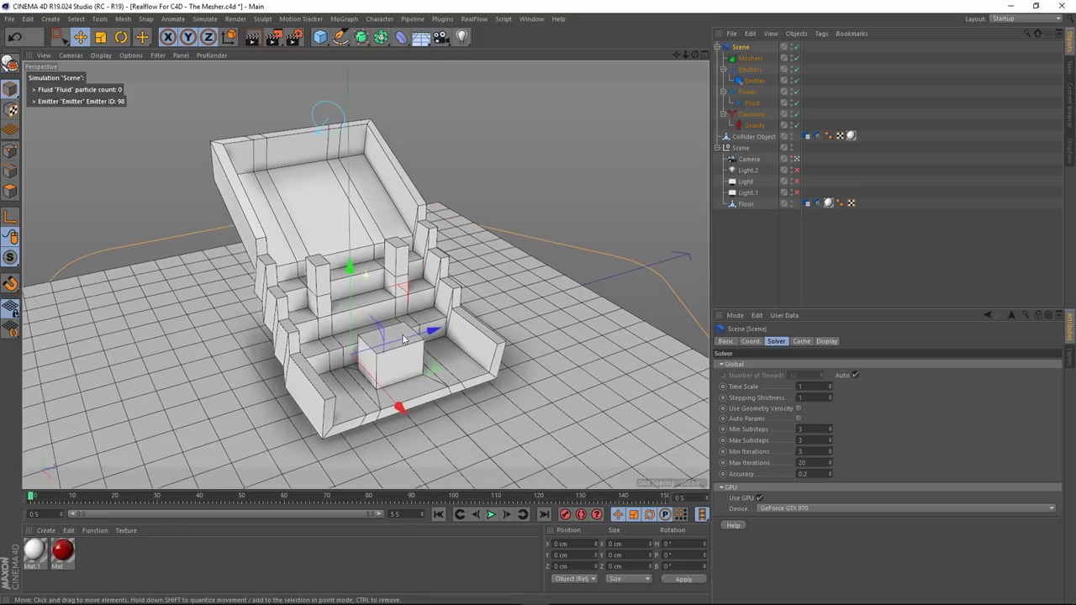
left_click(492, 515)
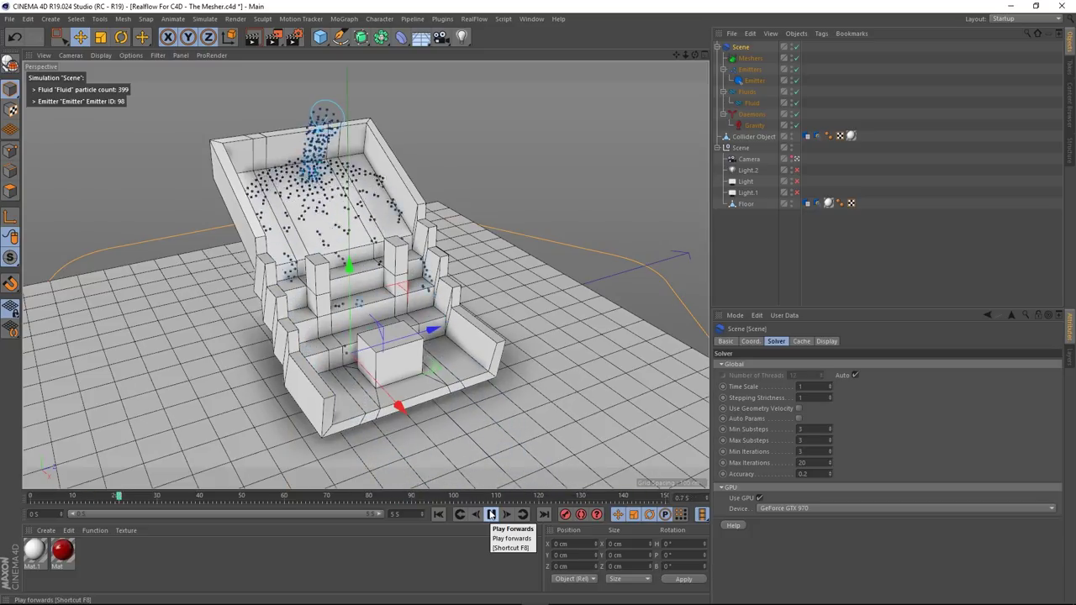
left_click(492, 514)
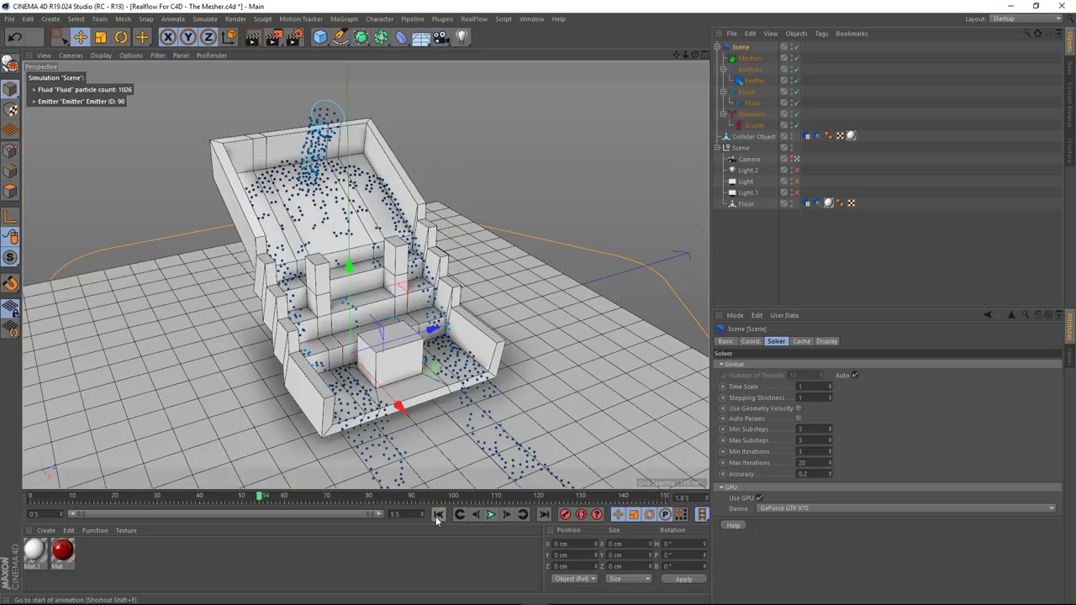
left_click(438, 514)
- Change the Fluid object's type to Liquid - SPH
left_click(757, 233)
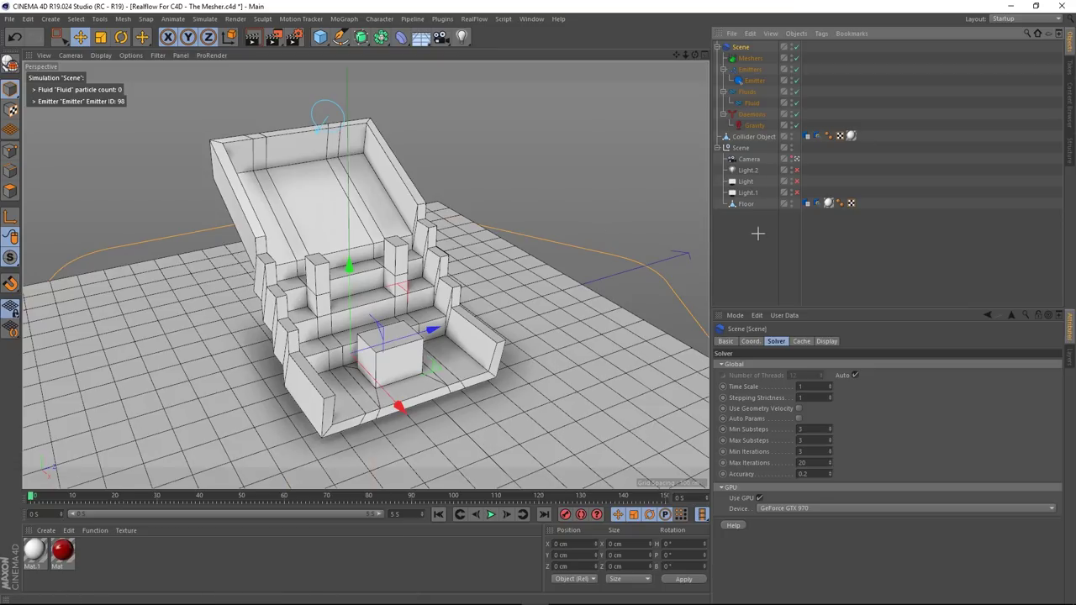
left_click(751, 104)
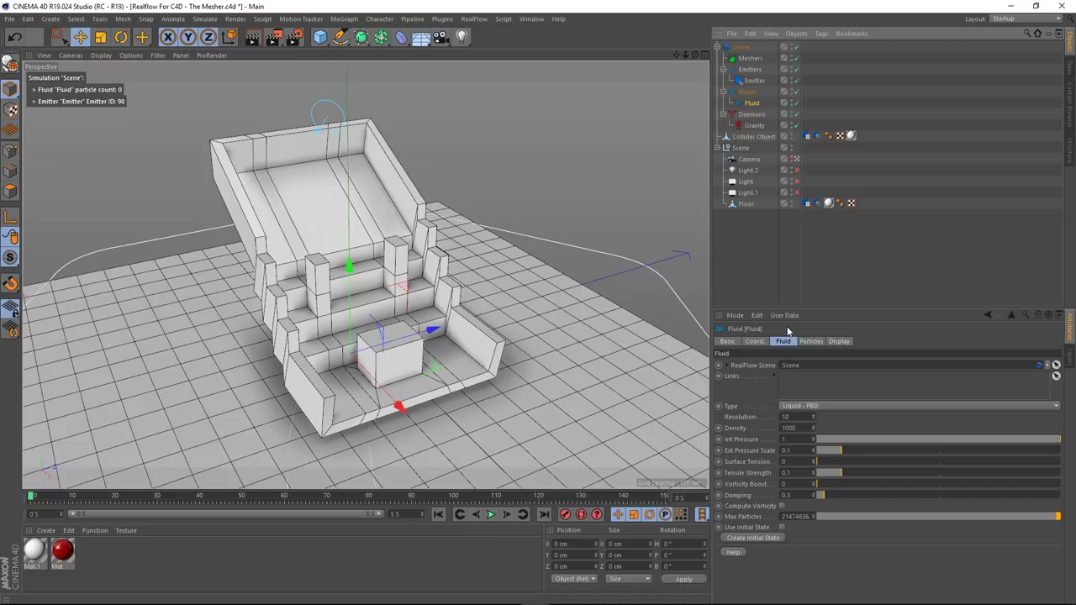
left_click(824, 404)
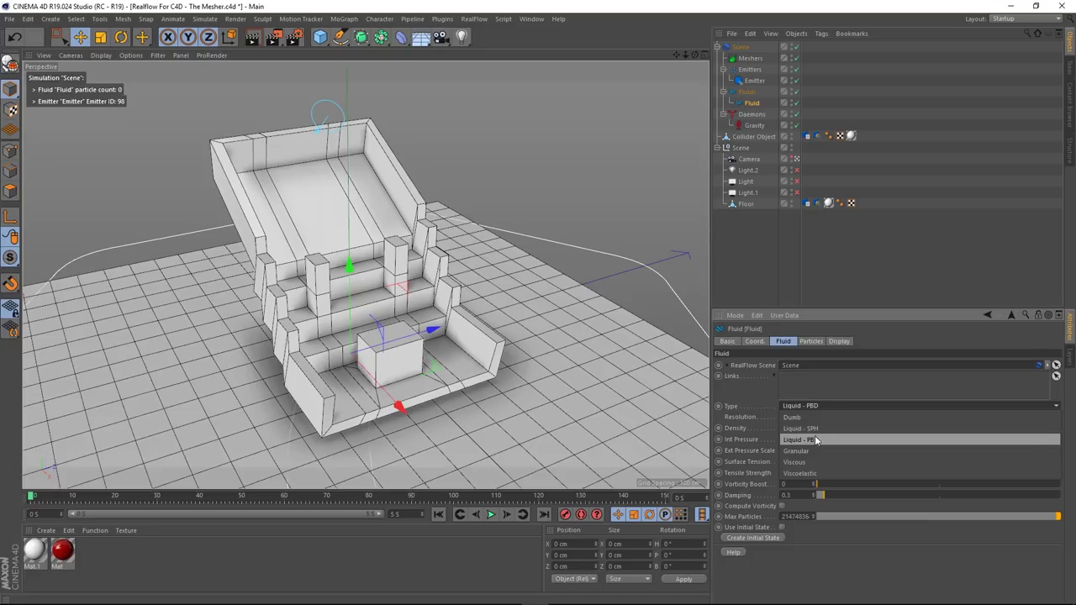
left_click(815, 405)
left_click(740, 551)
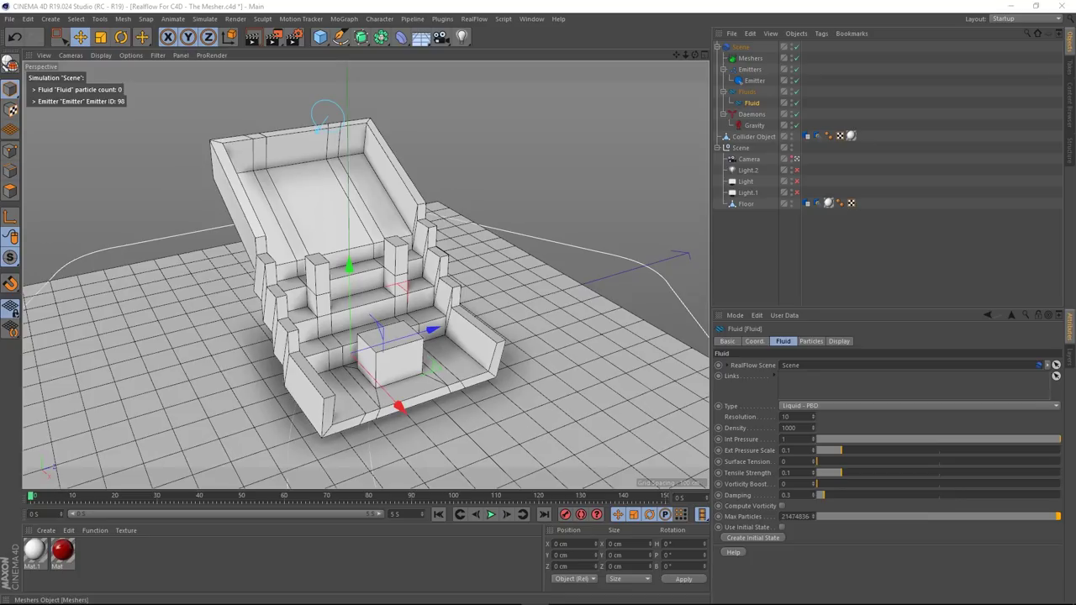
left_click(801, 406)
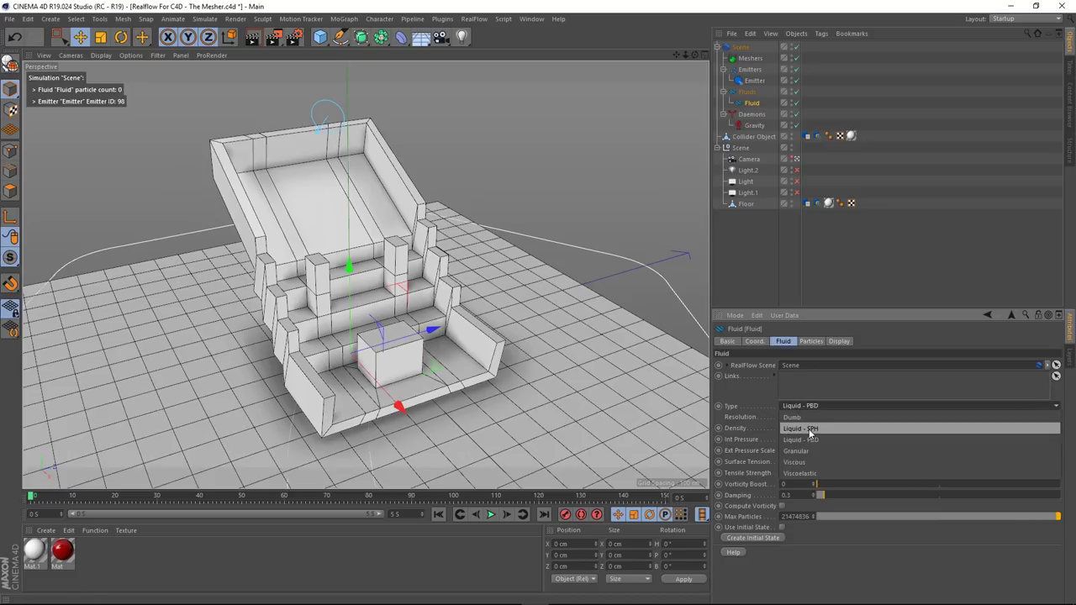
left_click(808, 429)
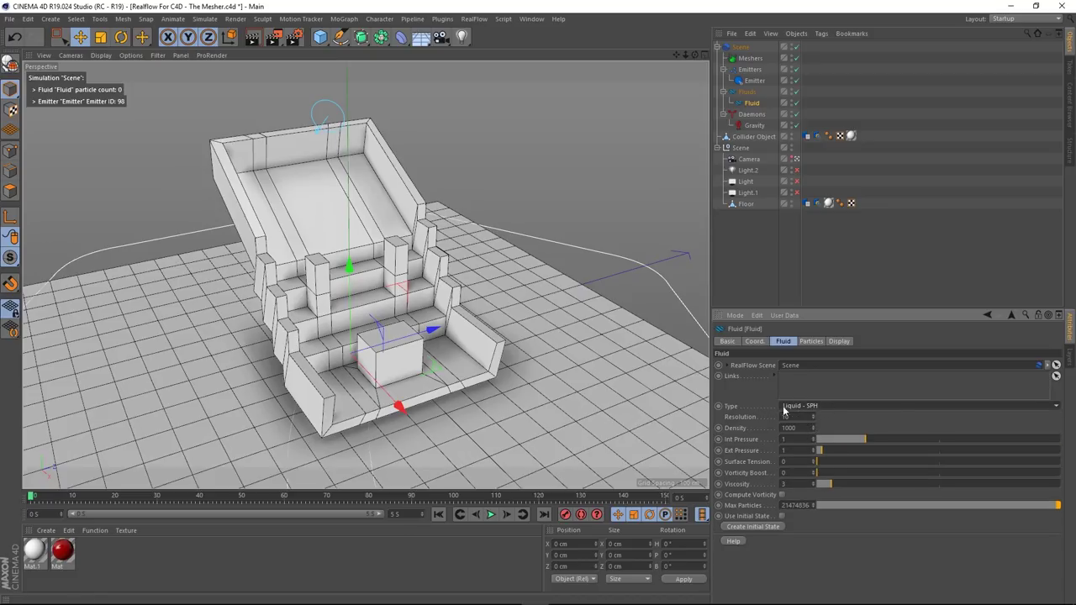
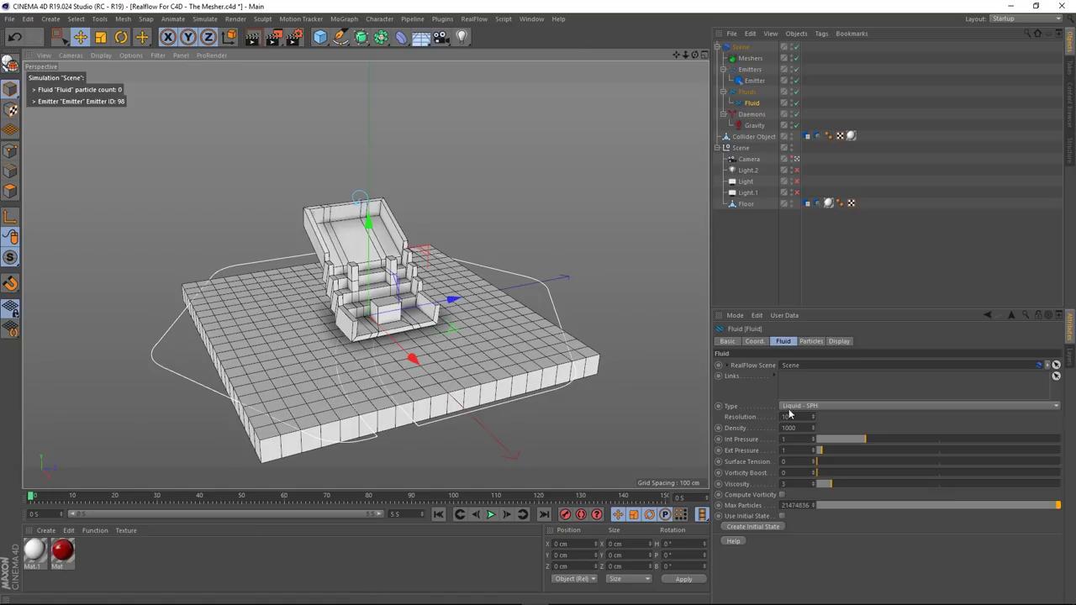
left_click(828, 406)
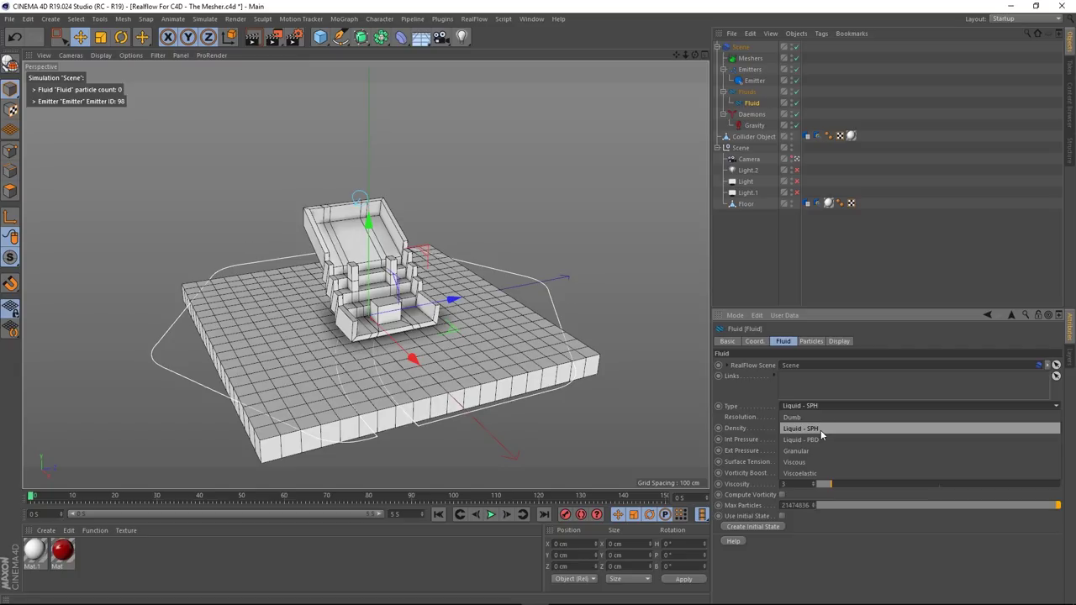
left_click(821, 430)
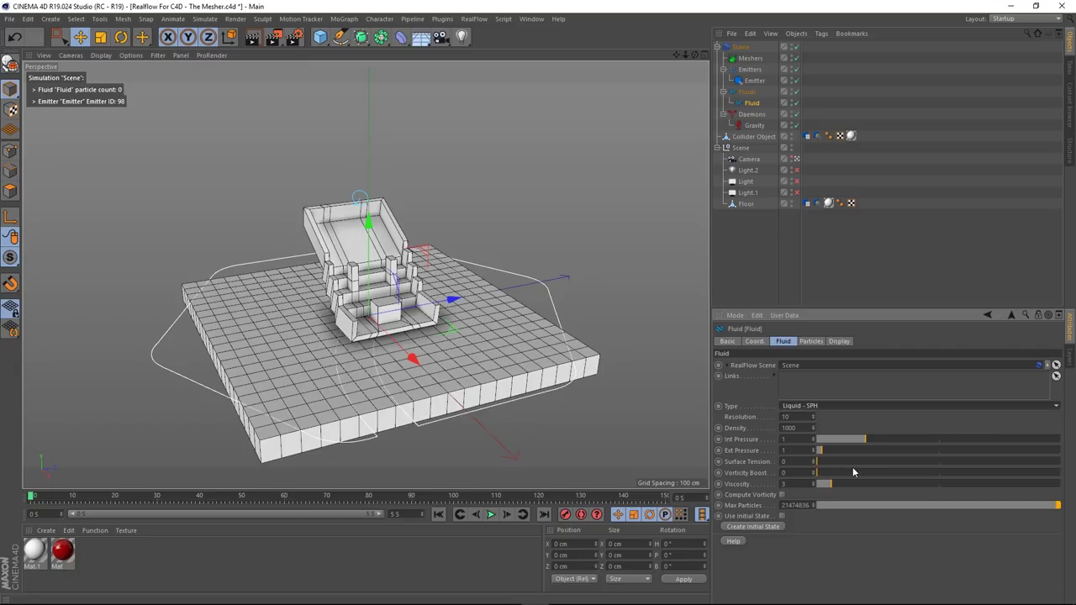
- Run the simulation with the SPH fluid to check the particle behaviour, and rewind it to the start
double_click(802, 483)
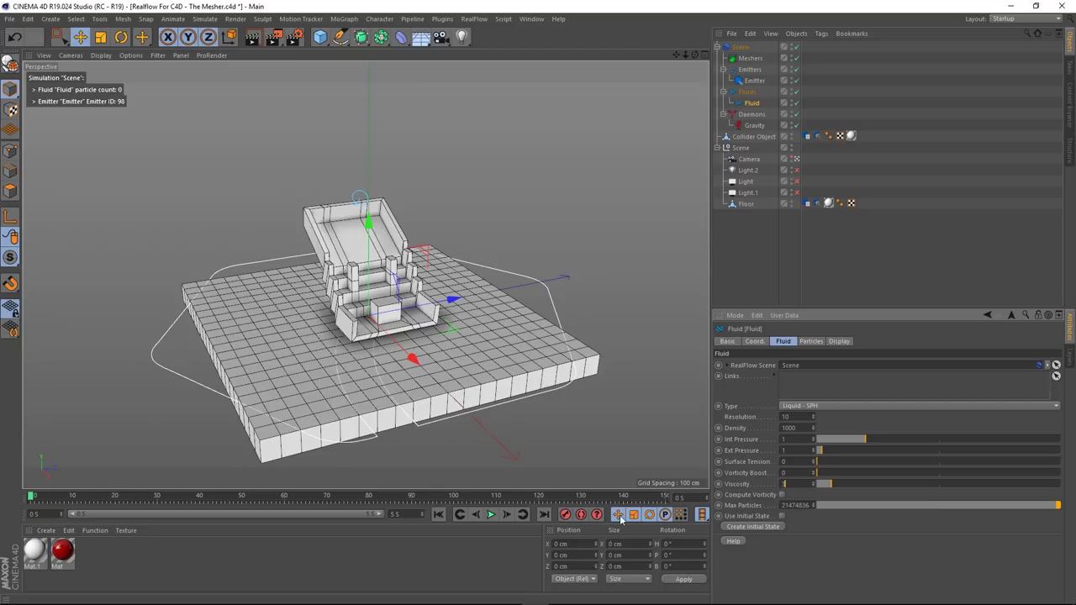
scroll(442, 332, "up", 3)
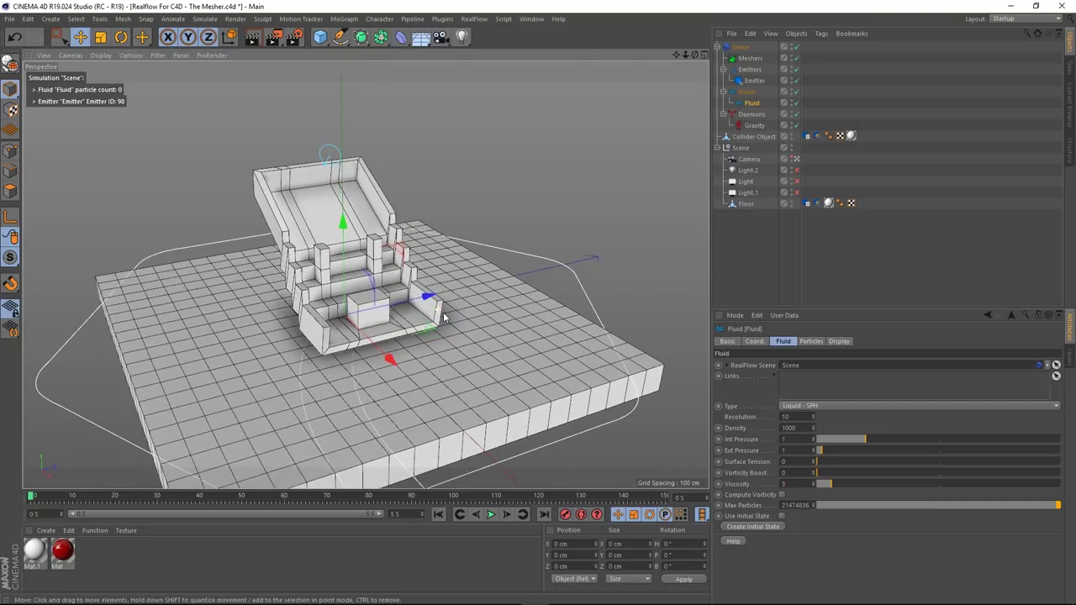
scroll(444, 318, "up", 4)
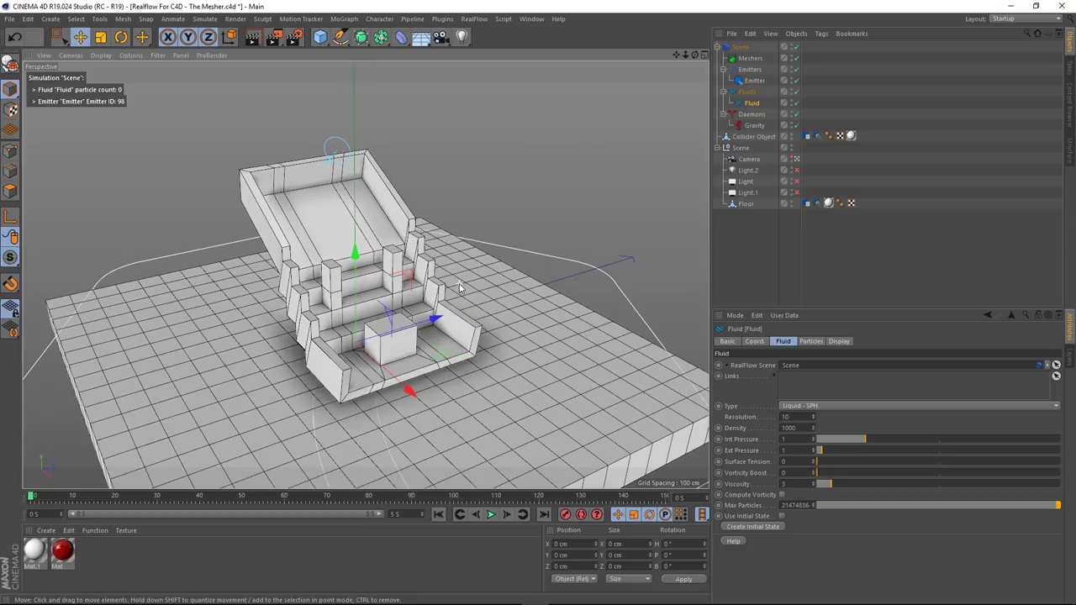
left_click(492, 515)
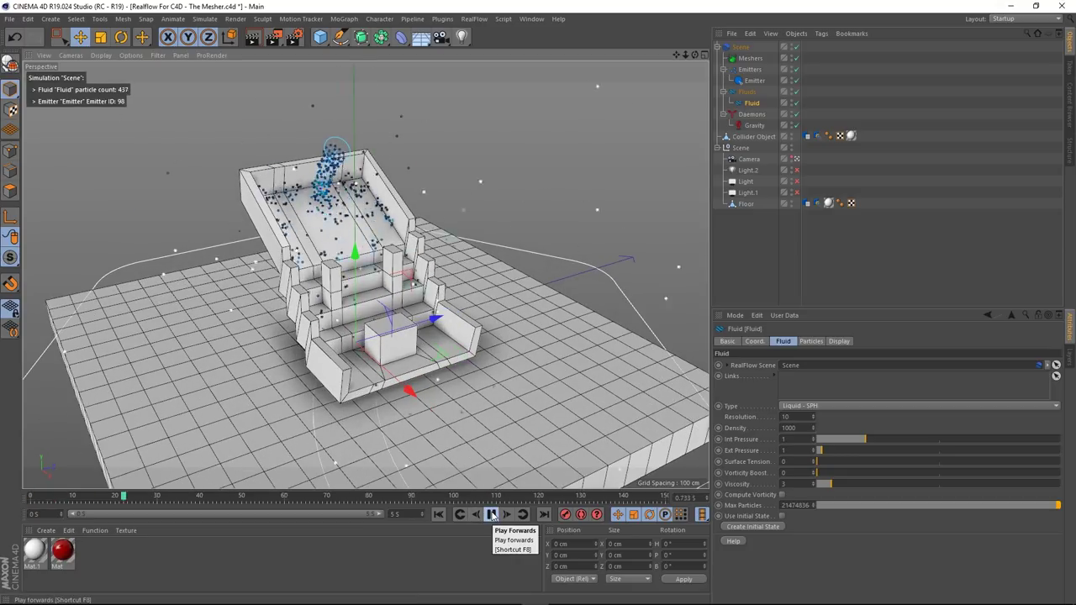
left_click(492, 514)
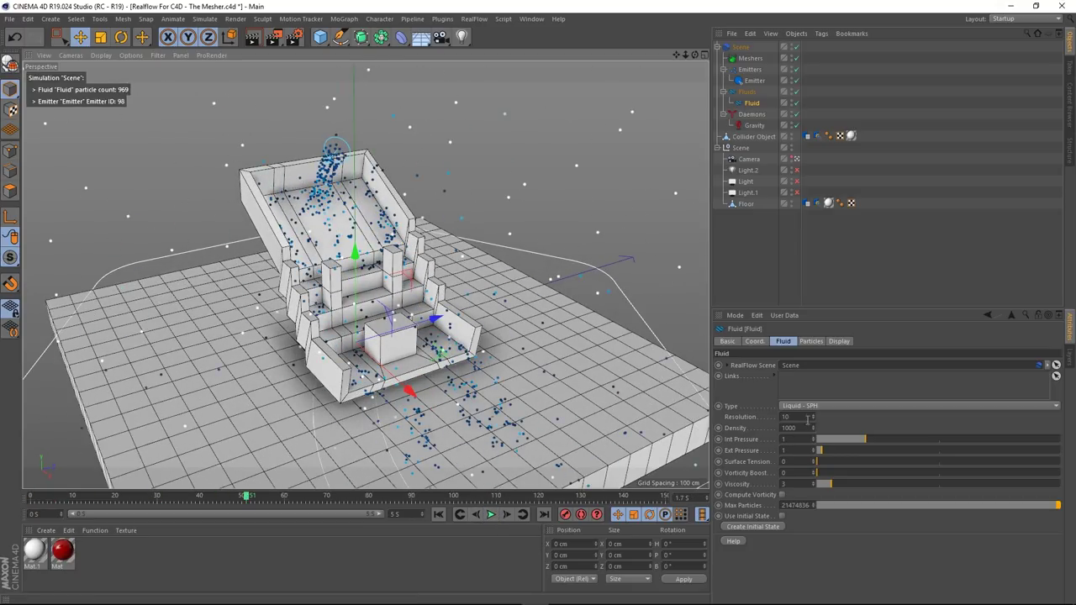
double_click(806, 418)
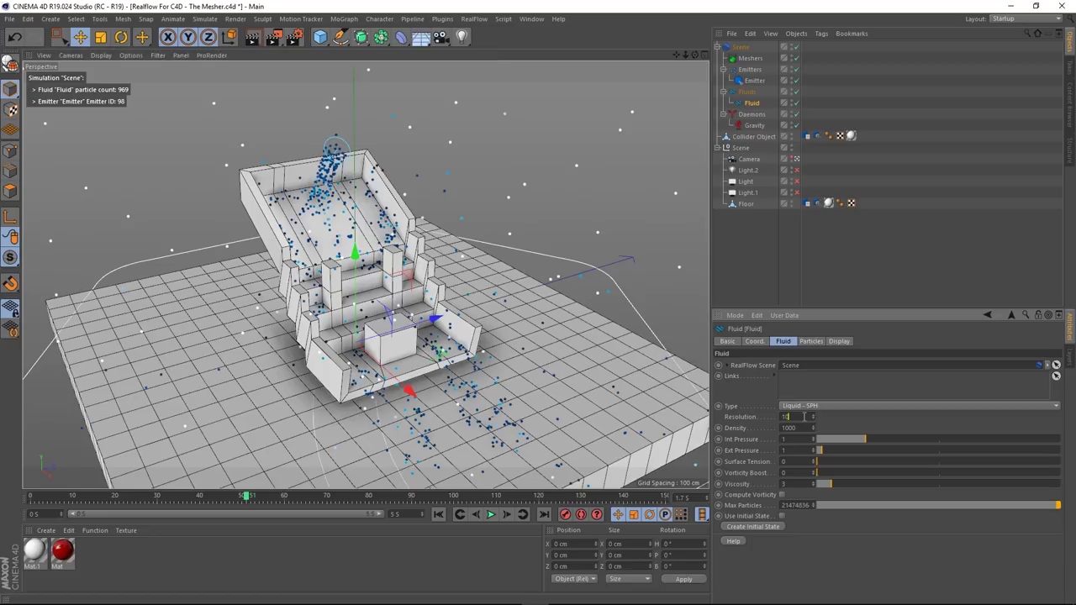
left_click(437, 515)
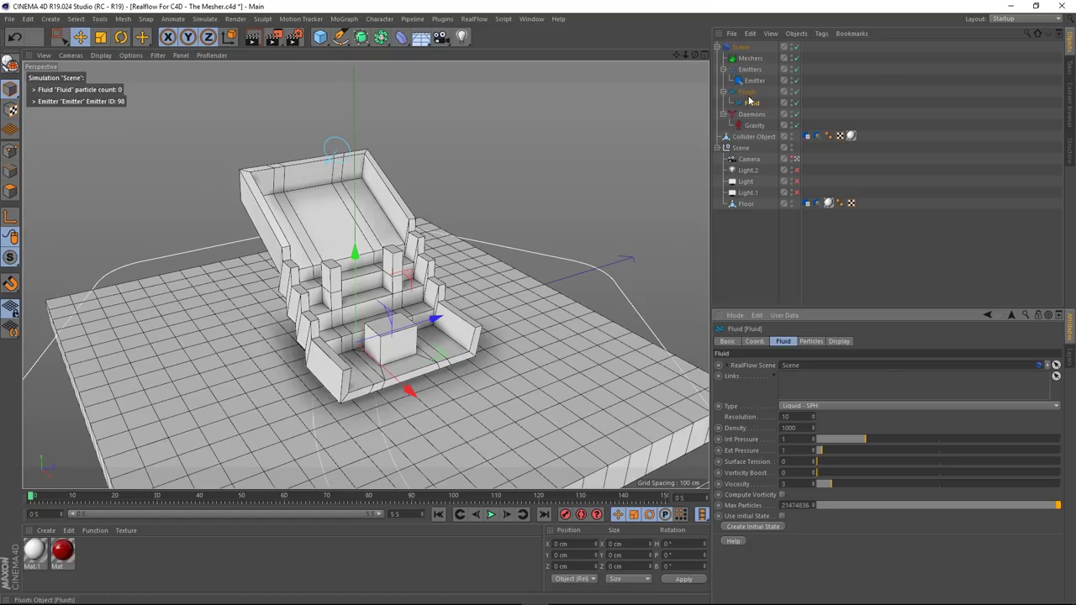
- Enable Auto Params in the RealFlow Scene's solver settings and test the simulation in perspective
left_click(741, 47)
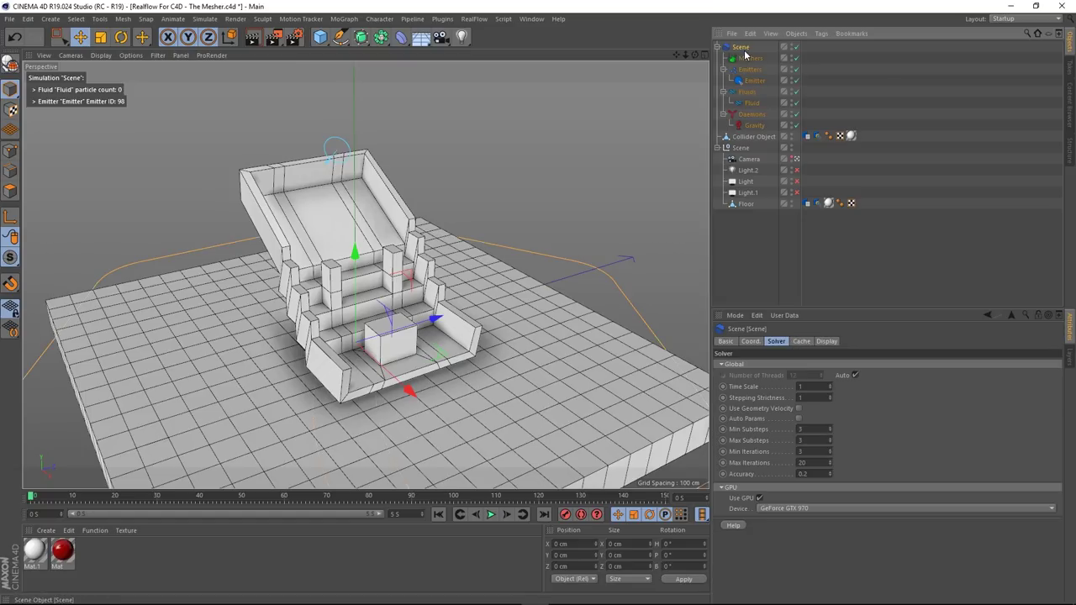
left_click(799, 419)
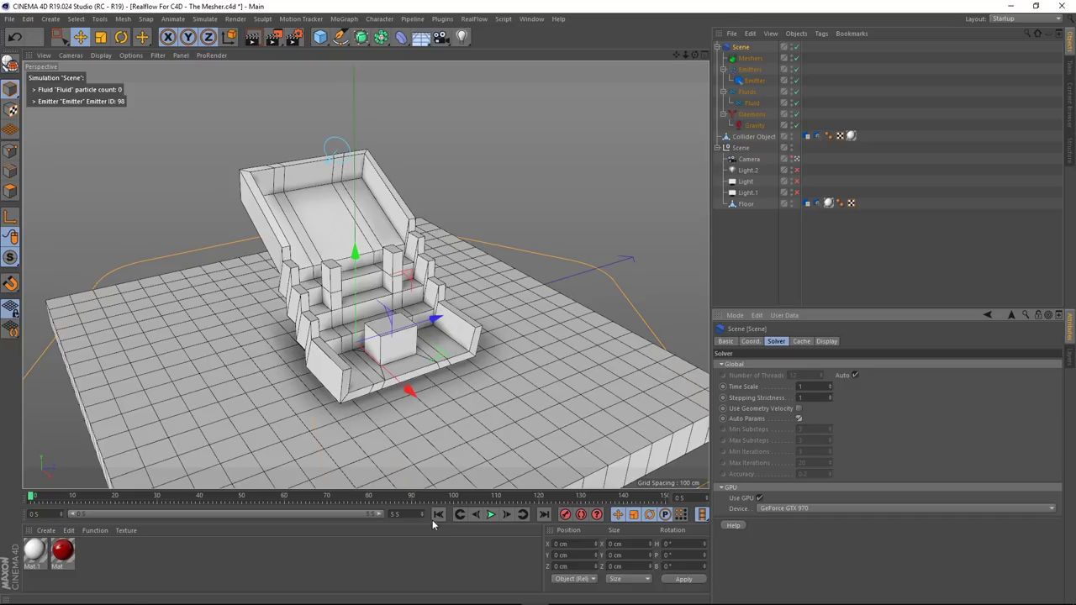
left_click(491, 515)
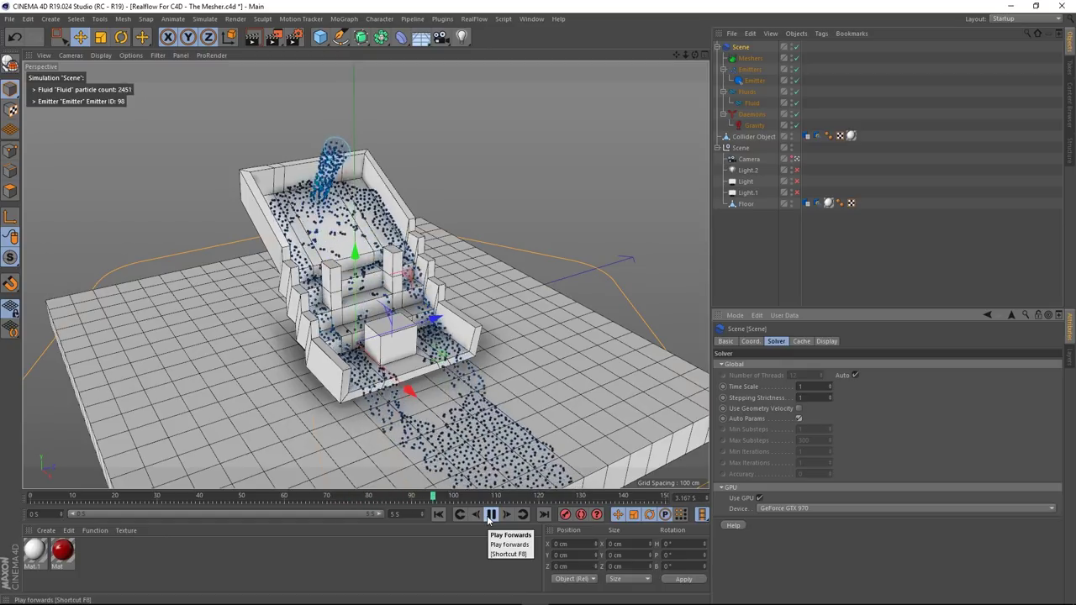
left_click(491, 515)
- Replay the simulation from the start in the Front view and briefly disable Auto Params to inspect the substep and iteration settings
middle_click(521, 296)
middle_click(522, 296)
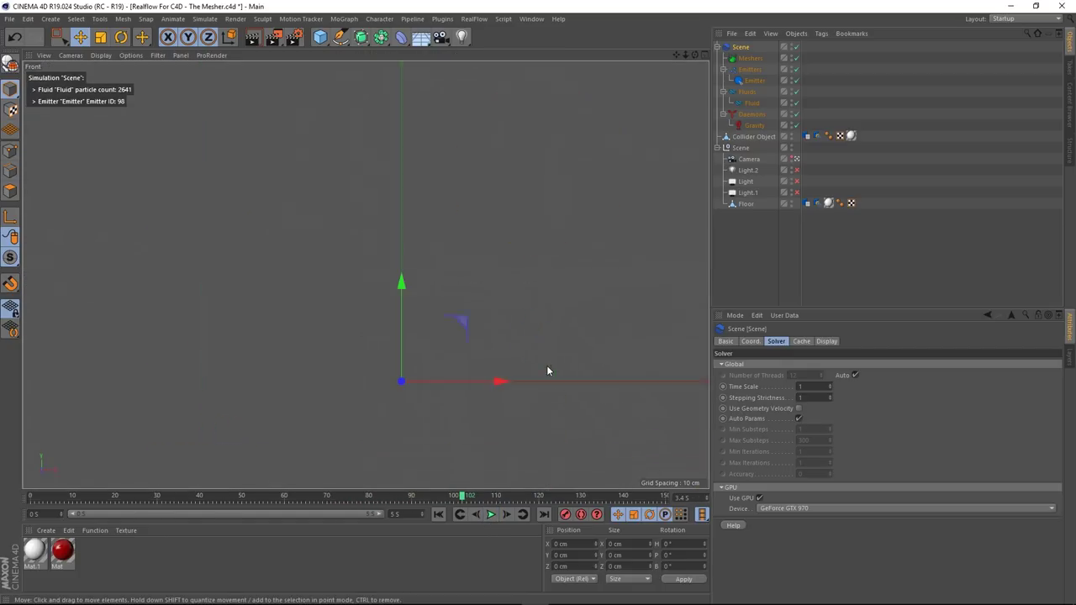
left_click(439, 515)
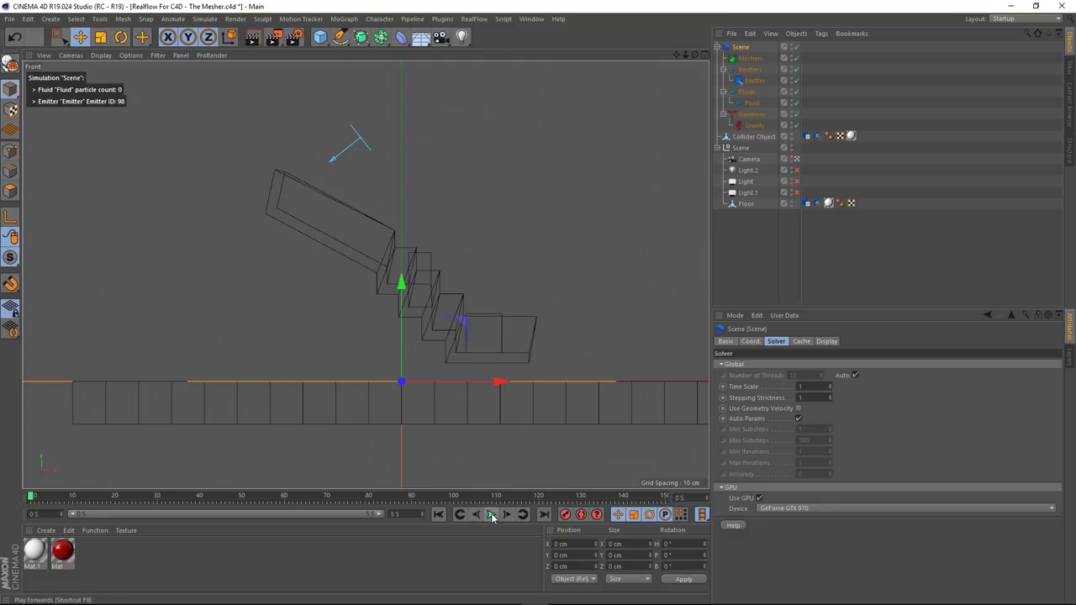
left_click(491, 515)
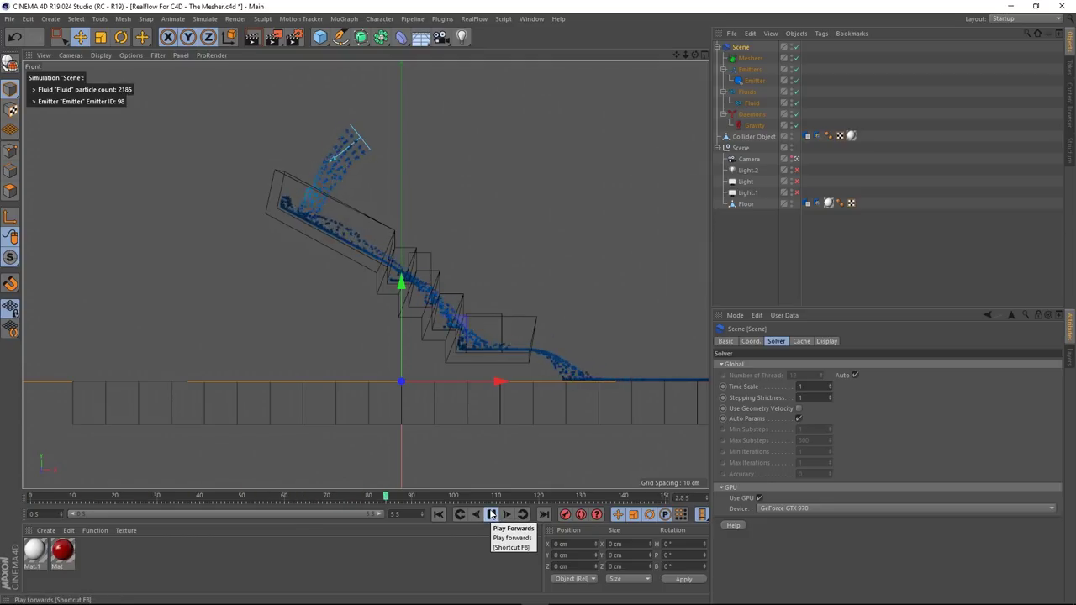
left_click(492, 514)
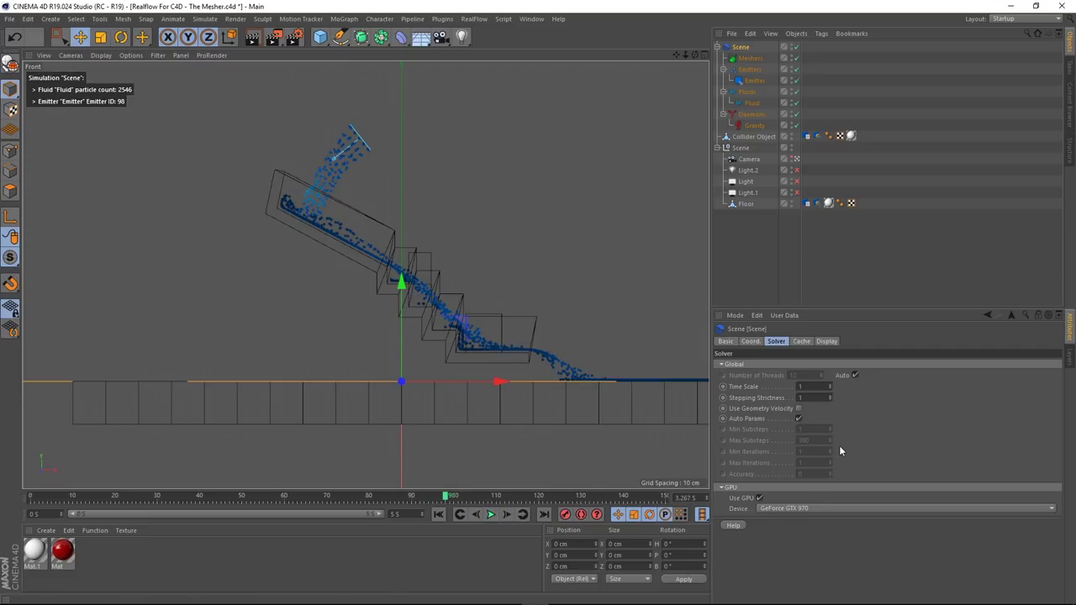
left_click(798, 418)
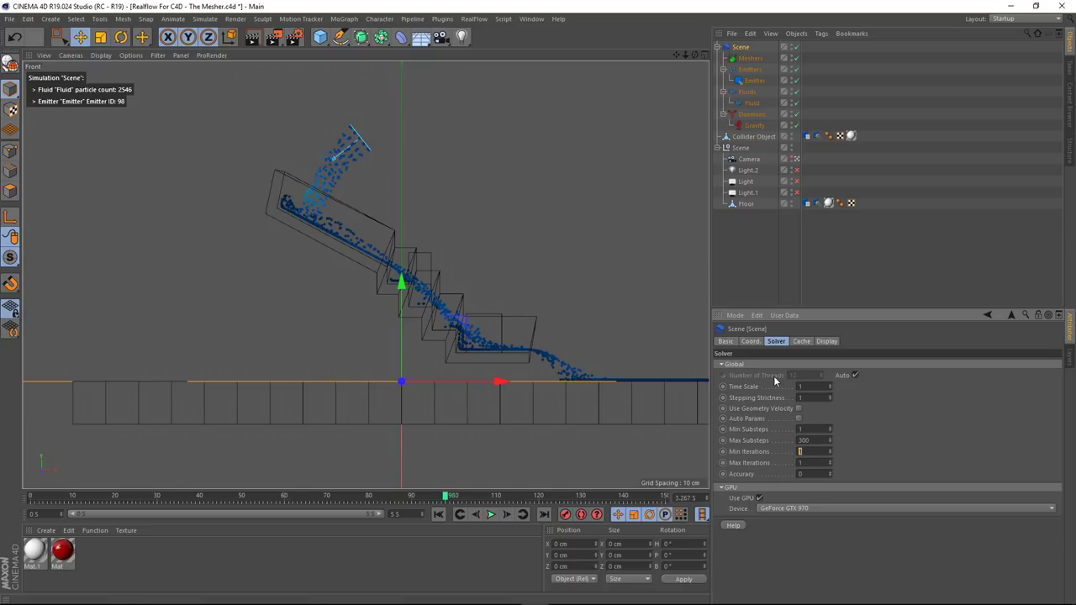
left_click(798, 418)
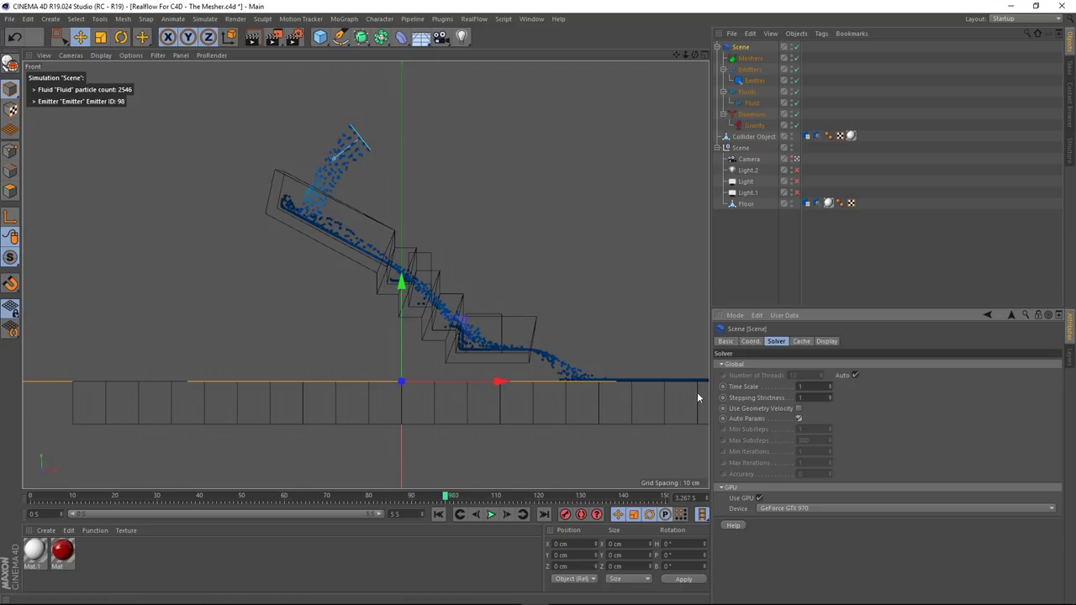
- Rewind, return to the Perspective view and replay the Auto Params simulation close to the stepped collider
left_click(438, 515)
middle_click(435, 276)
middle_click(343, 227)
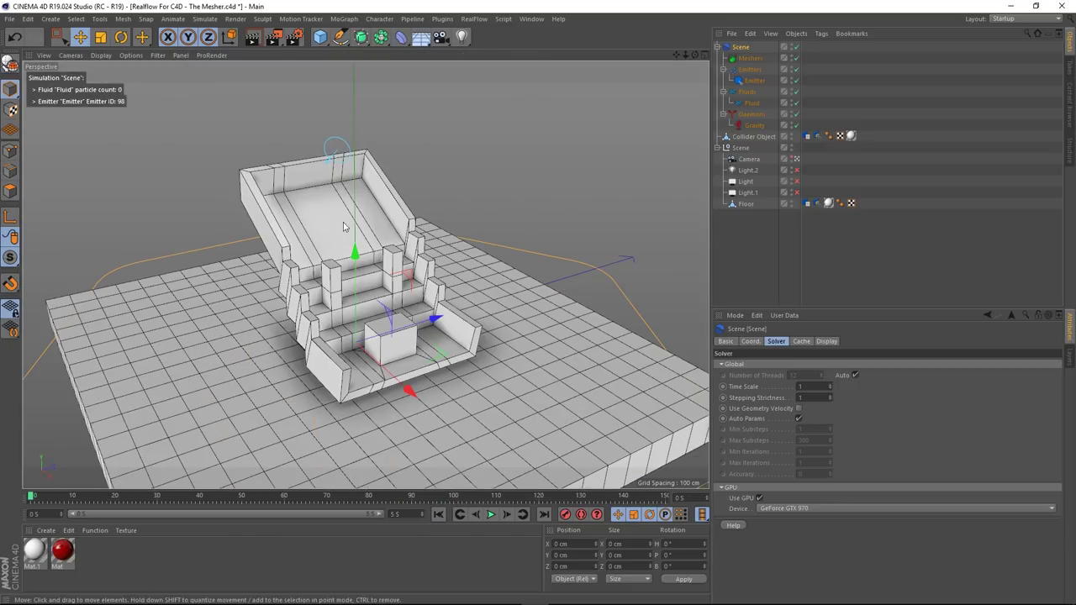
scroll(343, 227, "up", 2)
mouse_move(375, 277)
left_mouse_down("alt")
mouse_move(358, 281)
mouse_move(370, 286)
left_mouse_up("alt")
middle_click_drag(376, 294, 375, 280, "alt")
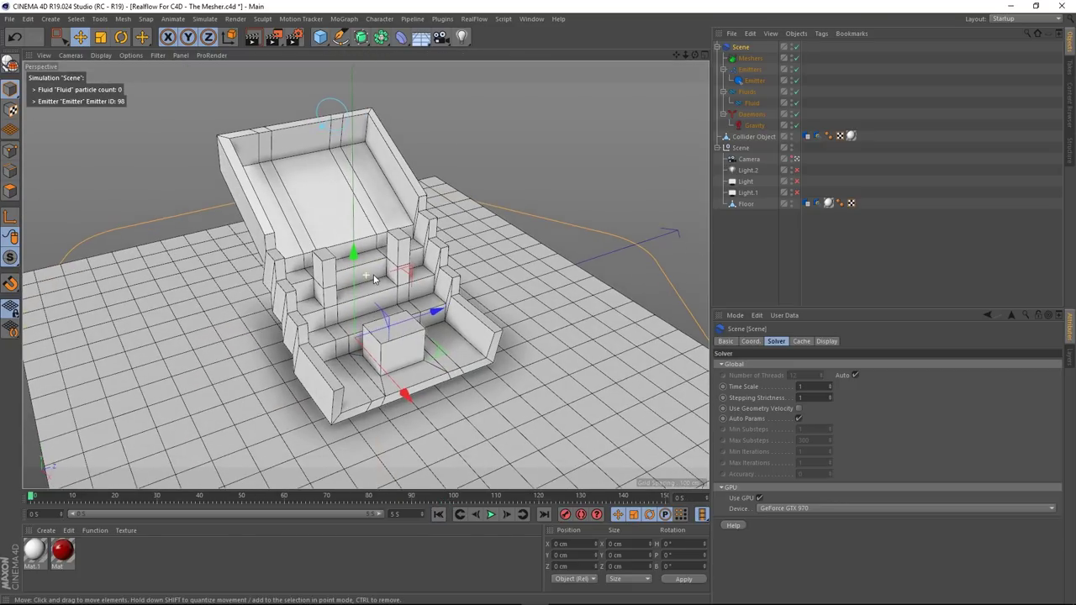
left_click(491, 516)
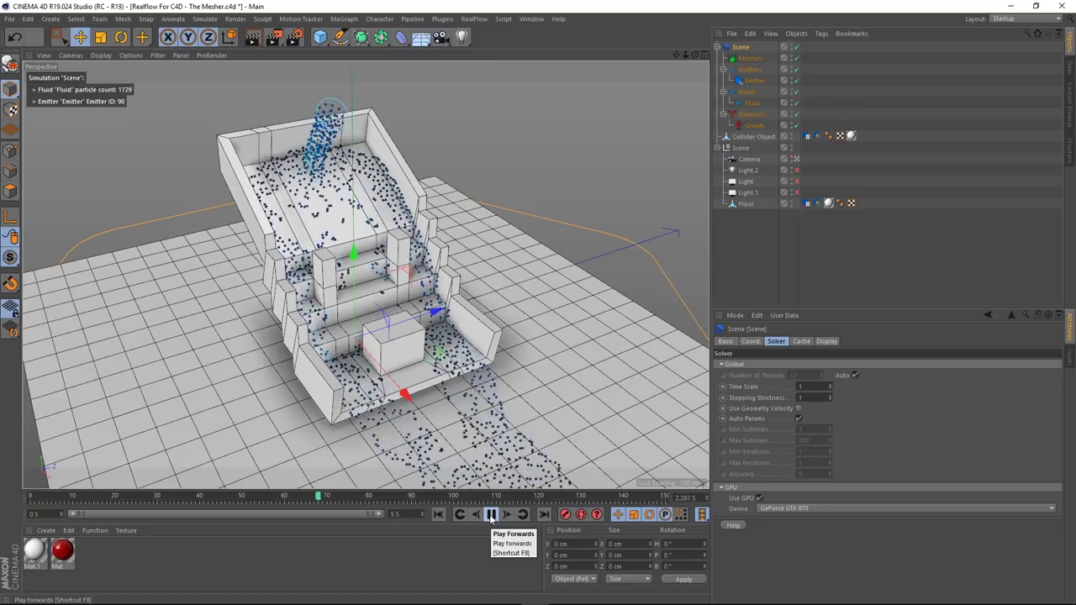
left_click(491, 515)
mouse_move(398, 321)
left_mouse_down("alt")
mouse_move(337, 265)
mouse_move(404, 310)
left_mouse_up("alt")
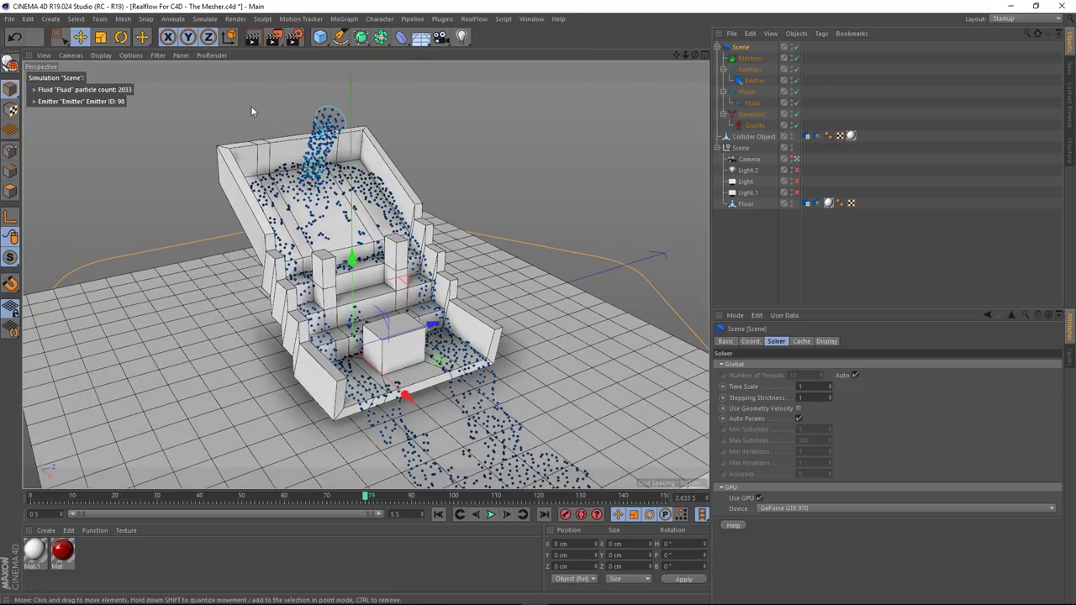
- Set the Fluid's Resolution to 100, run the simulation from the start in the Perspective view, and rewind it
left_click(753, 101)
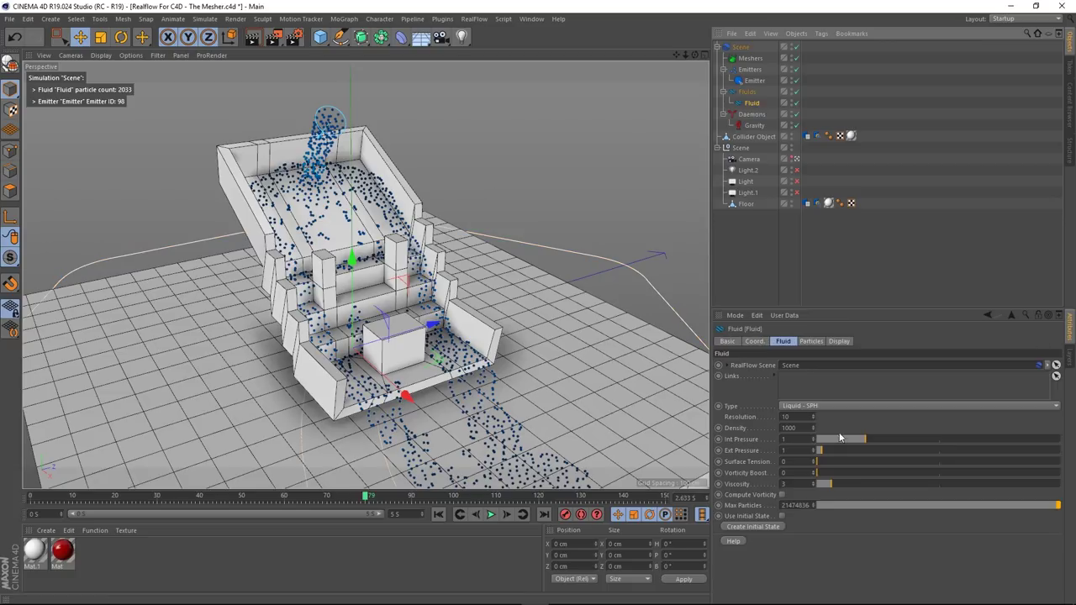
double_click(798, 416)
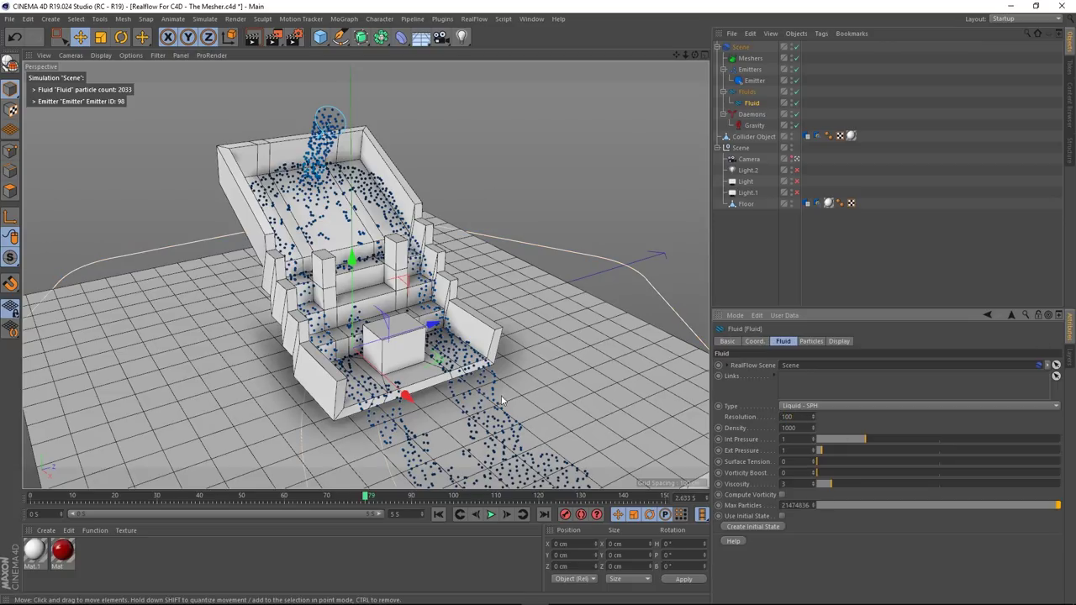
left_click(438, 515)
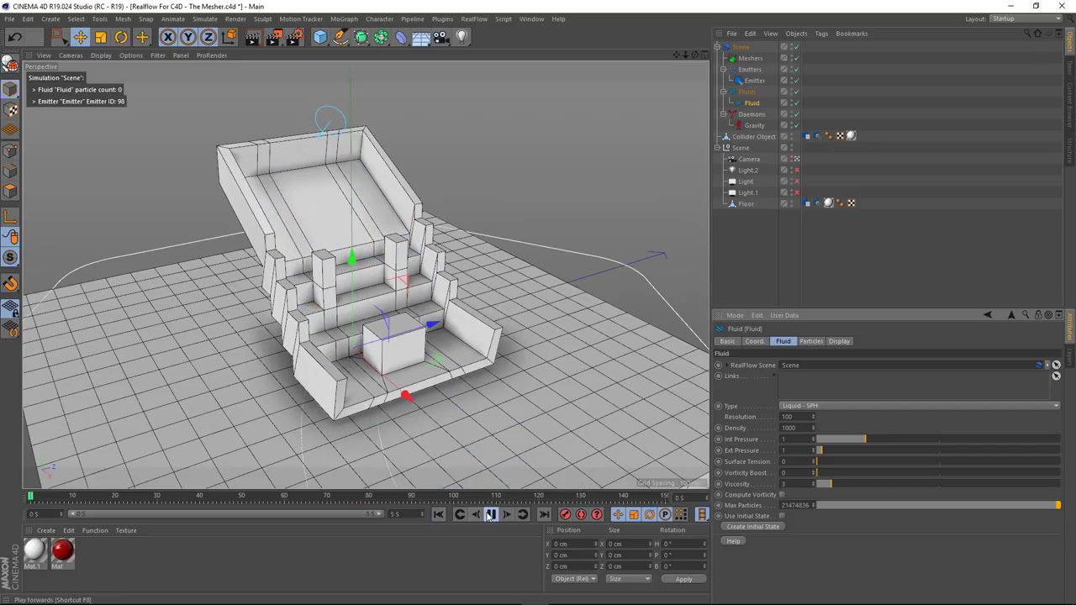
left_click(490, 516)
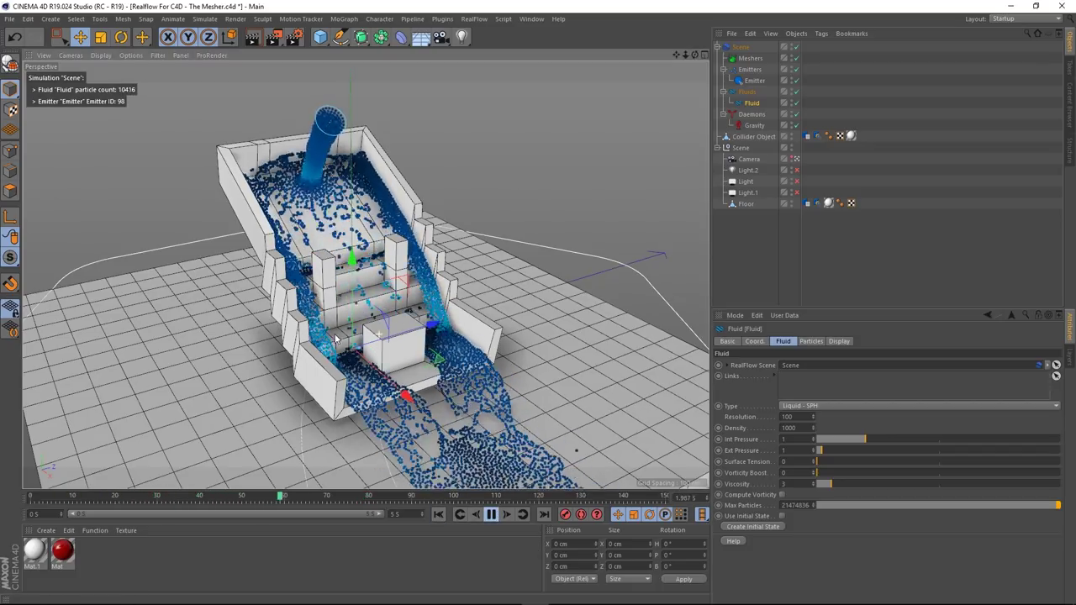
left_click_drag(335, 339, 383, 342, "alt")
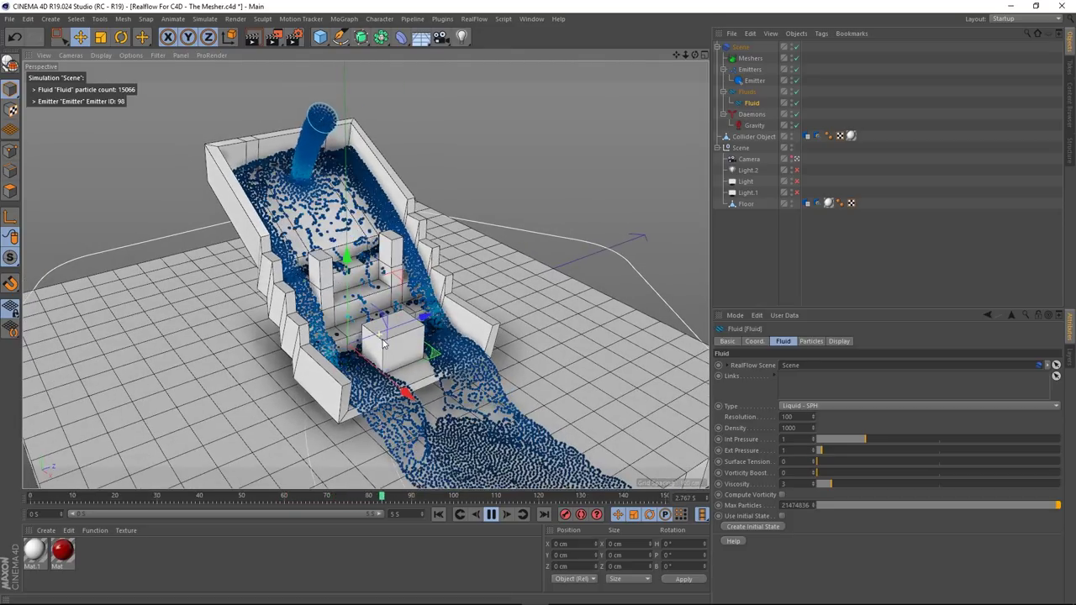
left_click(491, 514)
left_click(439, 515)
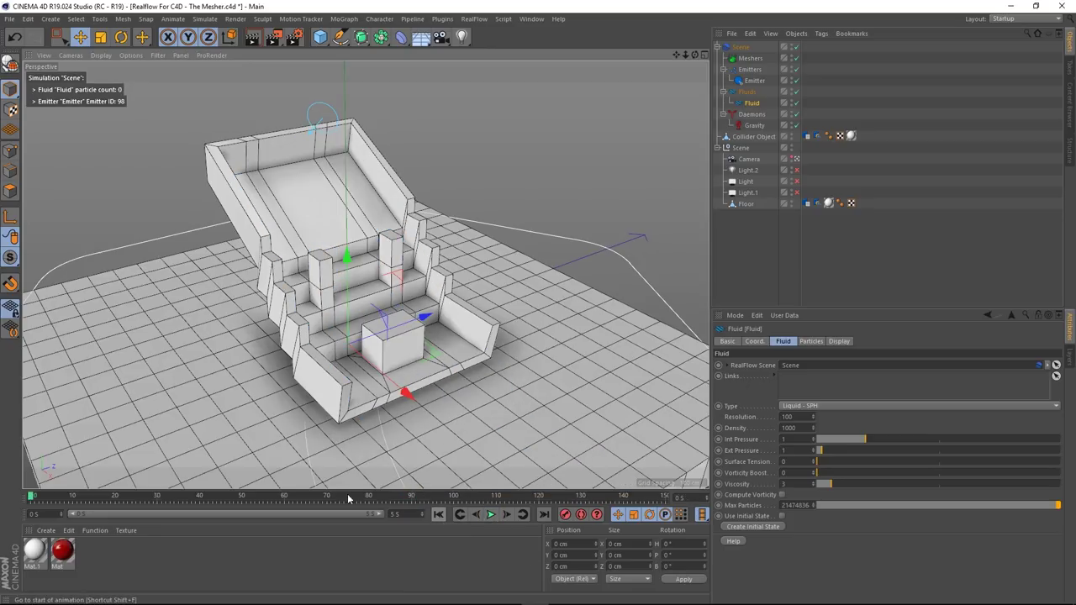
- Save the project and replay the simulation from the start in the Perspective view, stopping once particles reach the floor
left_click(8, 19)
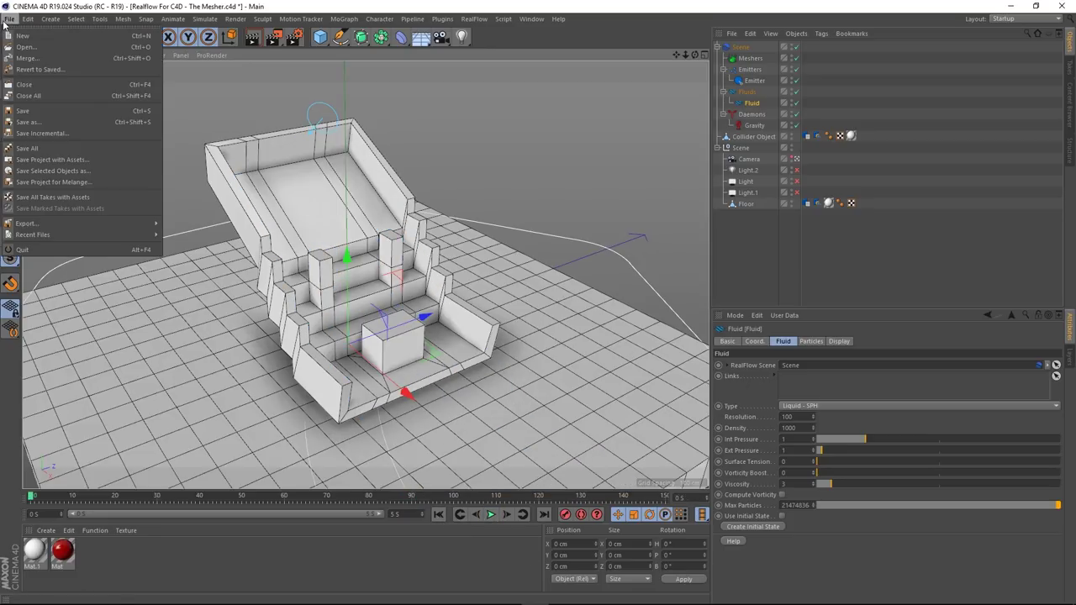
left_click(30, 111)
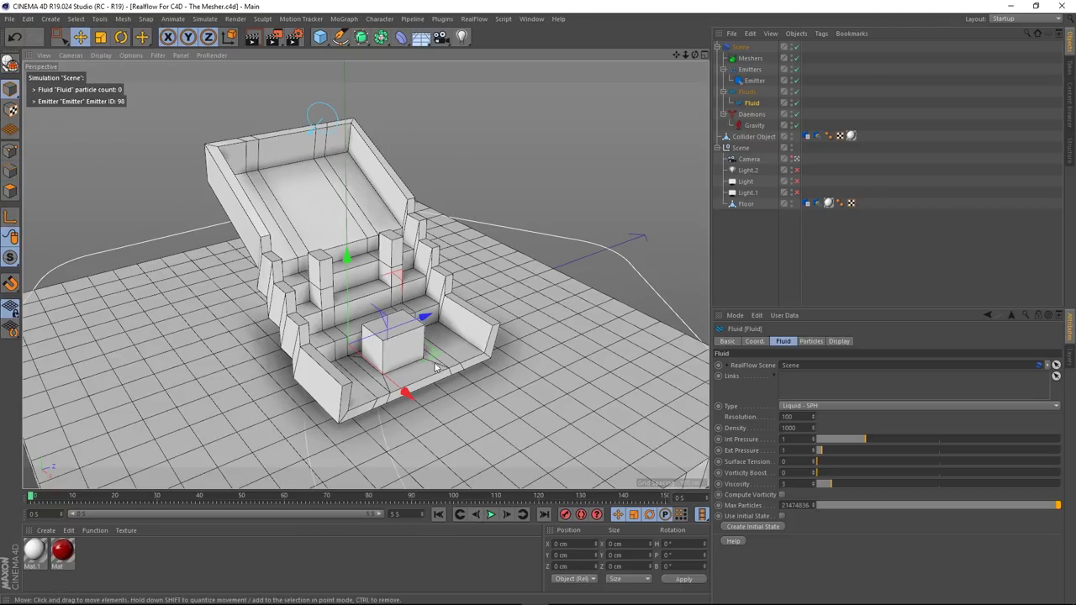
left_click_drag(454, 373, 430, 362, "alt")
middle_click_drag(430, 362, 439, 375, "alt")
left_click_drag(439, 375, 454, 377, "alt")
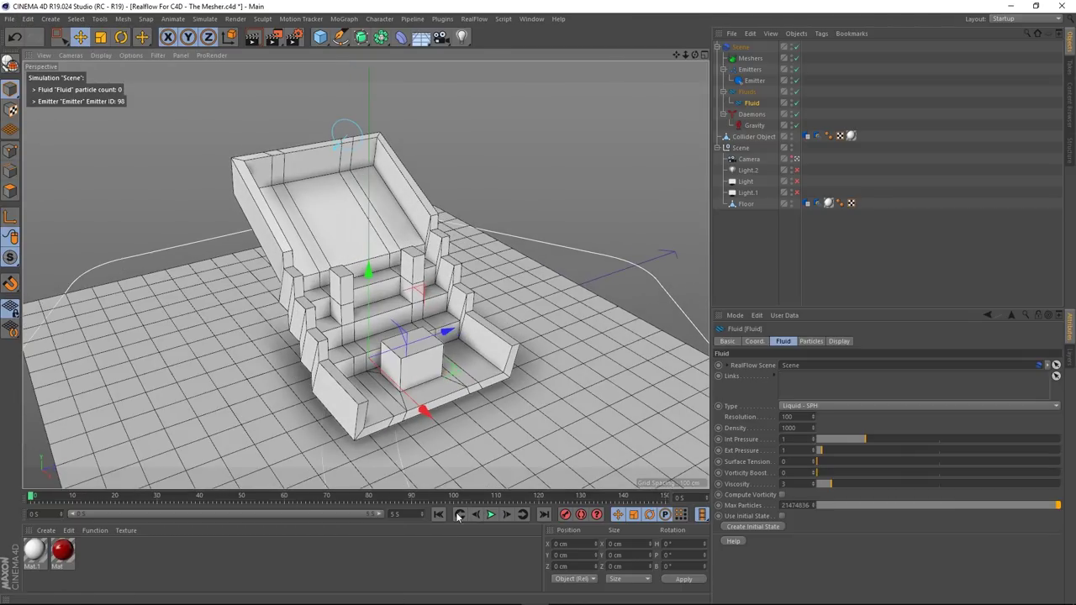
left_click(490, 516)
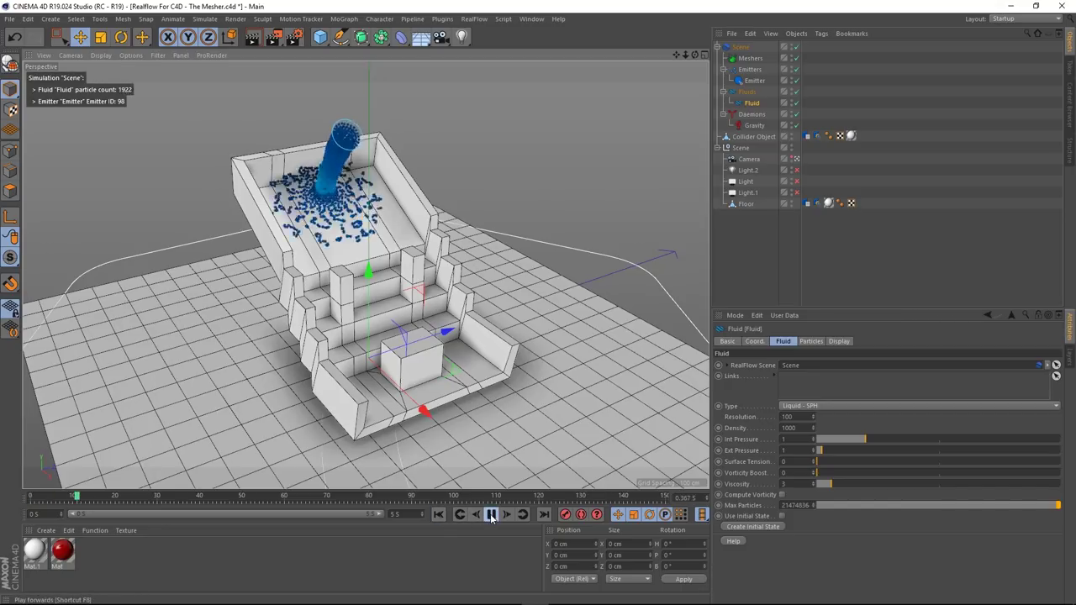
left_click(492, 515)
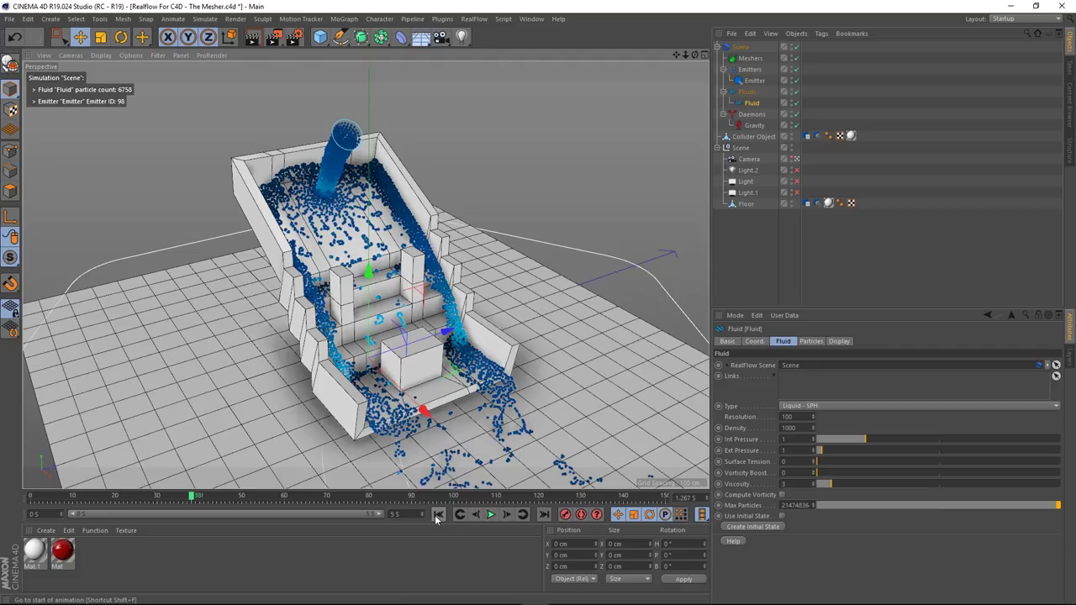
- Set the Fluid's Resolution to 200, run the simulation to check the particle flow over the collider, and rewind it
left_click(799, 416)
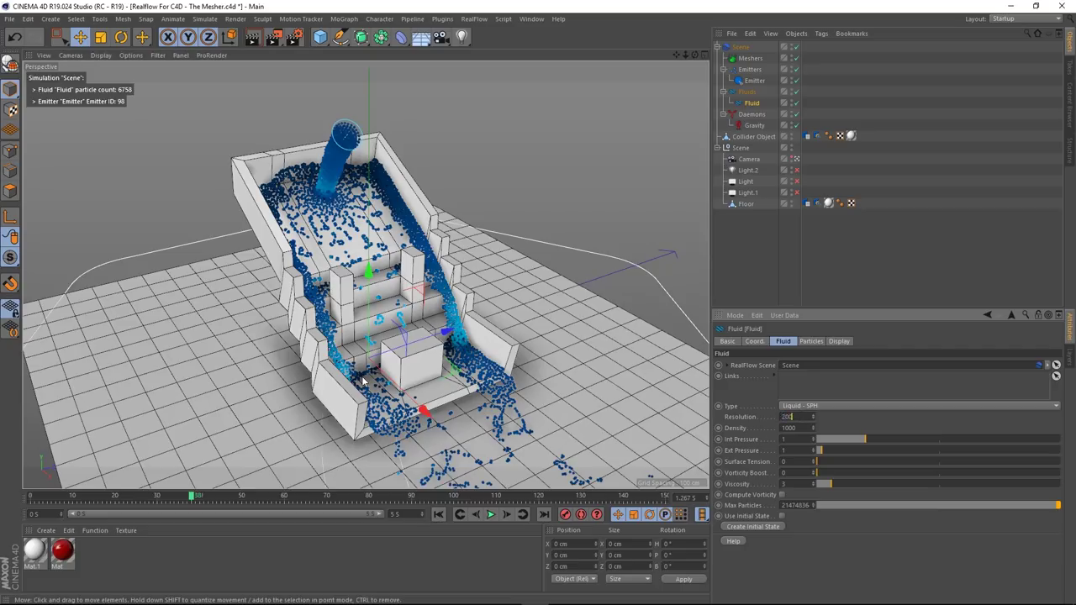
left_click(438, 515)
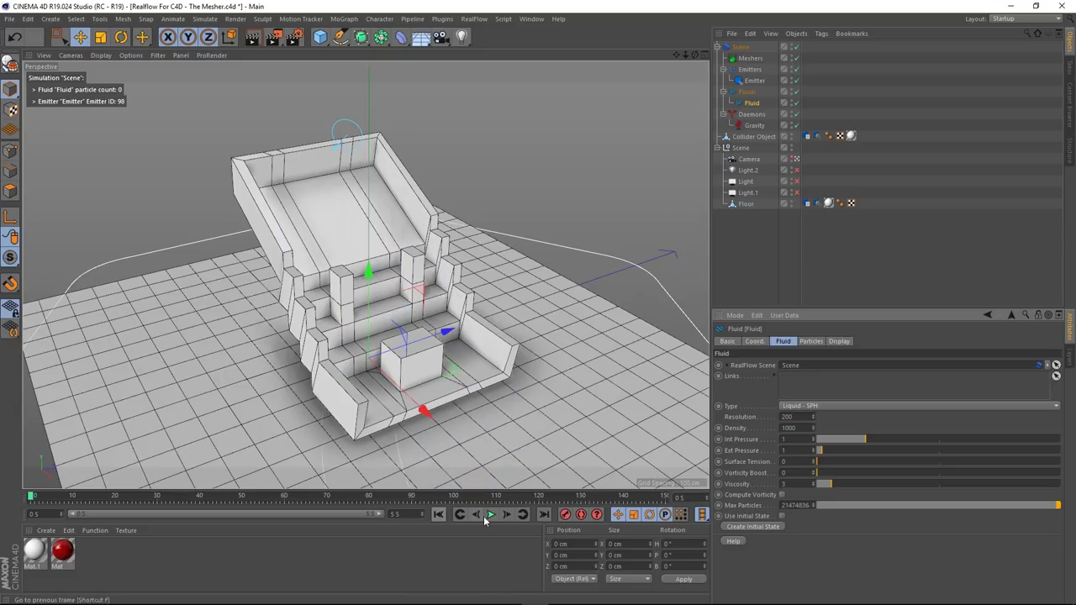
left_click(491, 515)
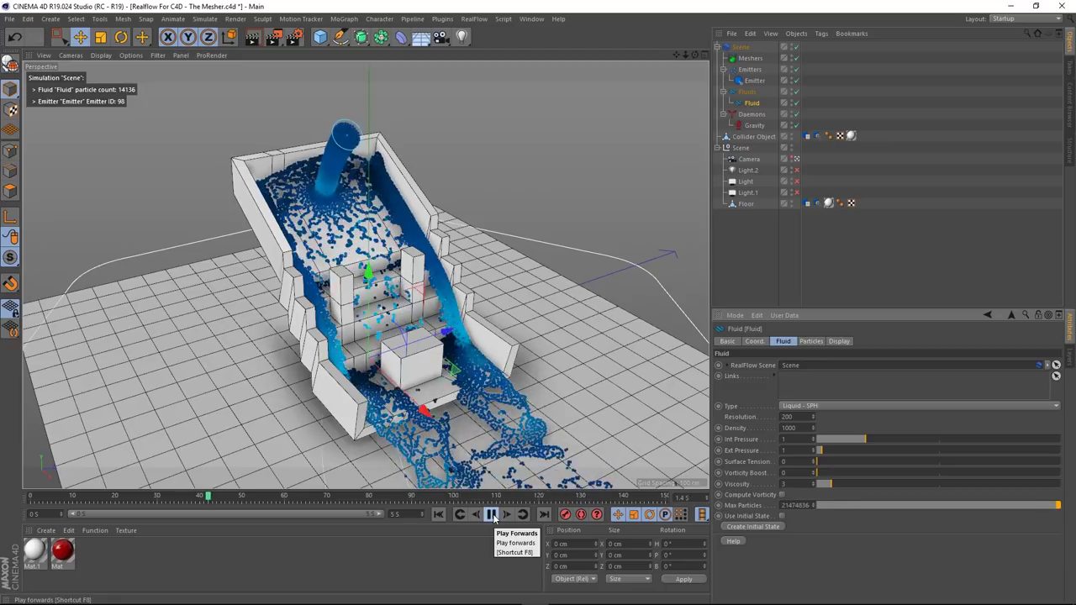
left_click(493, 516)
scroll(398, 365, "down", 3)
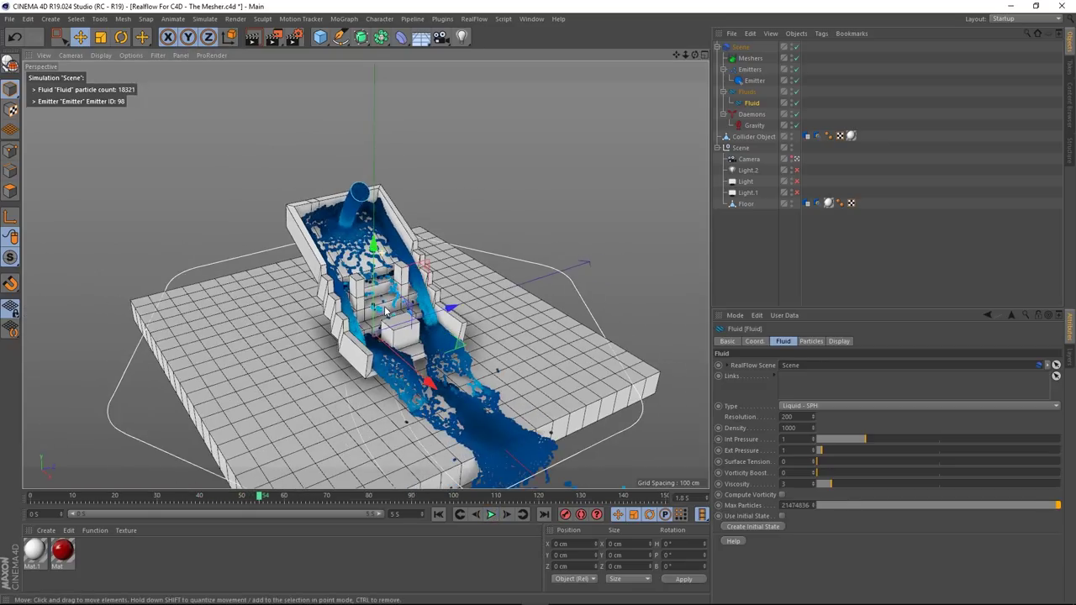
left_click_drag(397, 365, 321, 261, "alt")
scroll(320, 259, "up", 3)
middle_click_drag(319, 259, 377, 344, "alt")
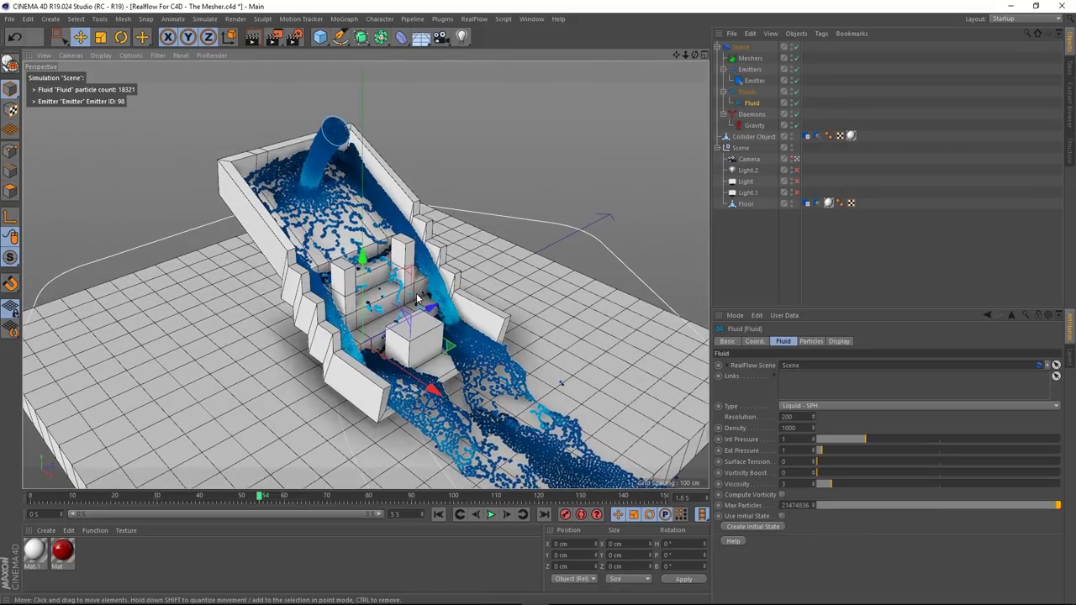
left_click_drag(377, 344, 387, 306, "alt")
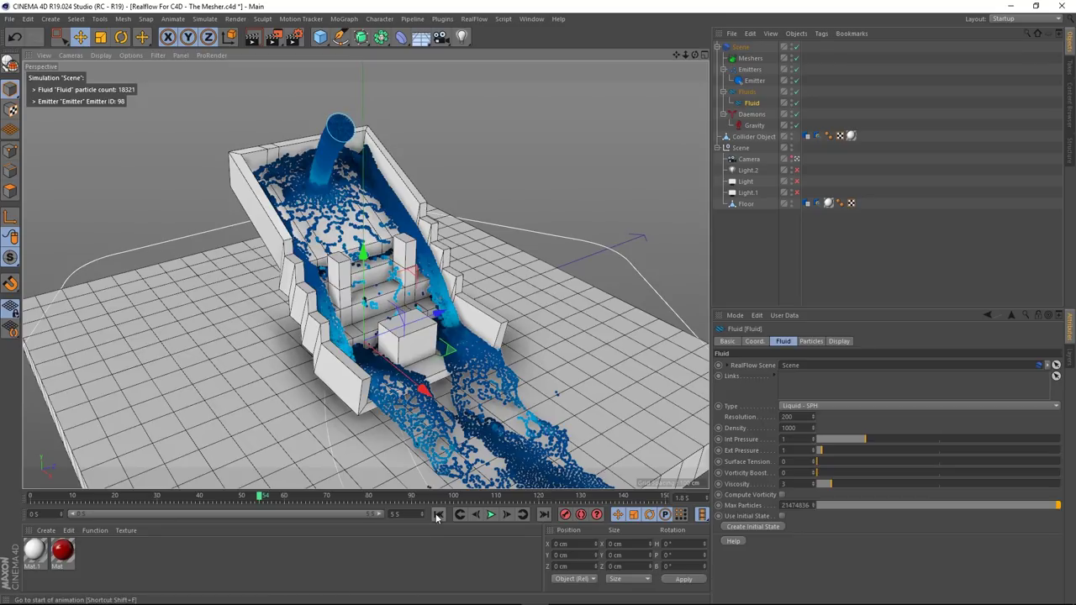
key("shift+f")
- Add a k Volume daemon to the RealFlow scene
left_click(776, 244)
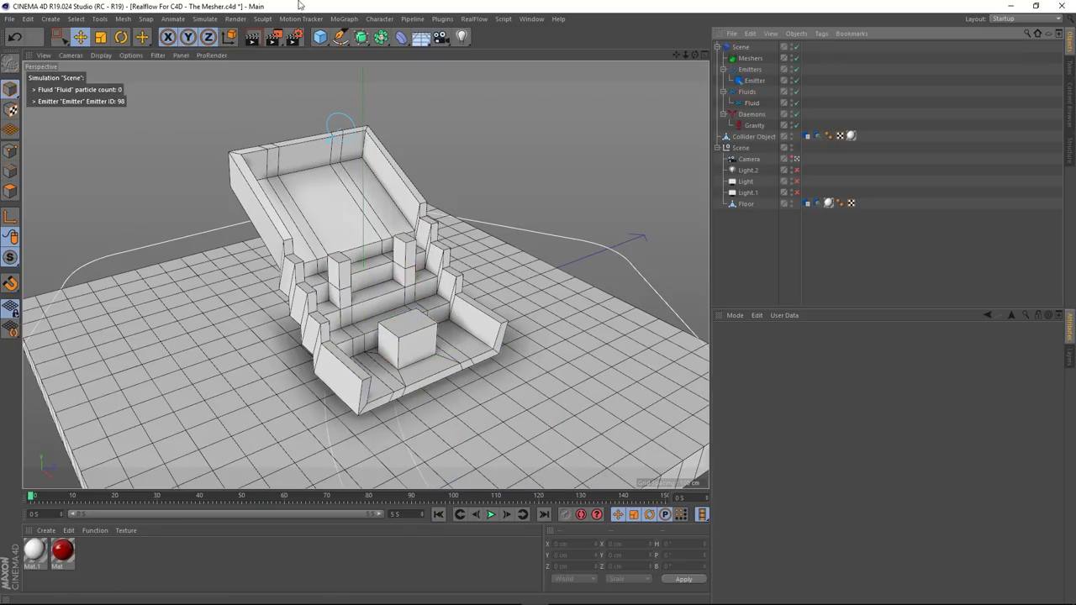
left_click(475, 19)
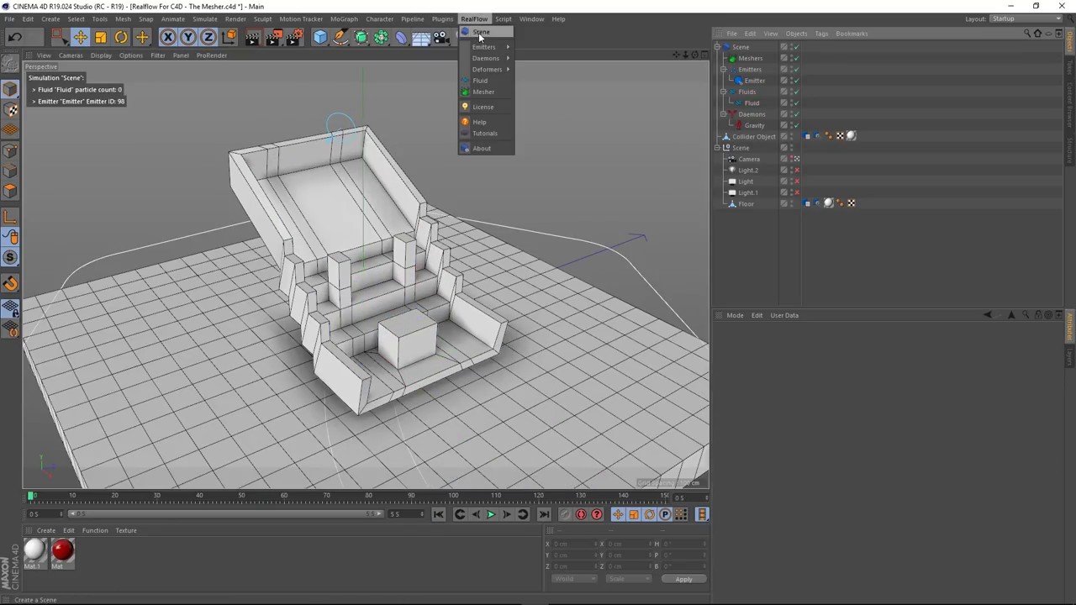
mouse_move(492, 60)
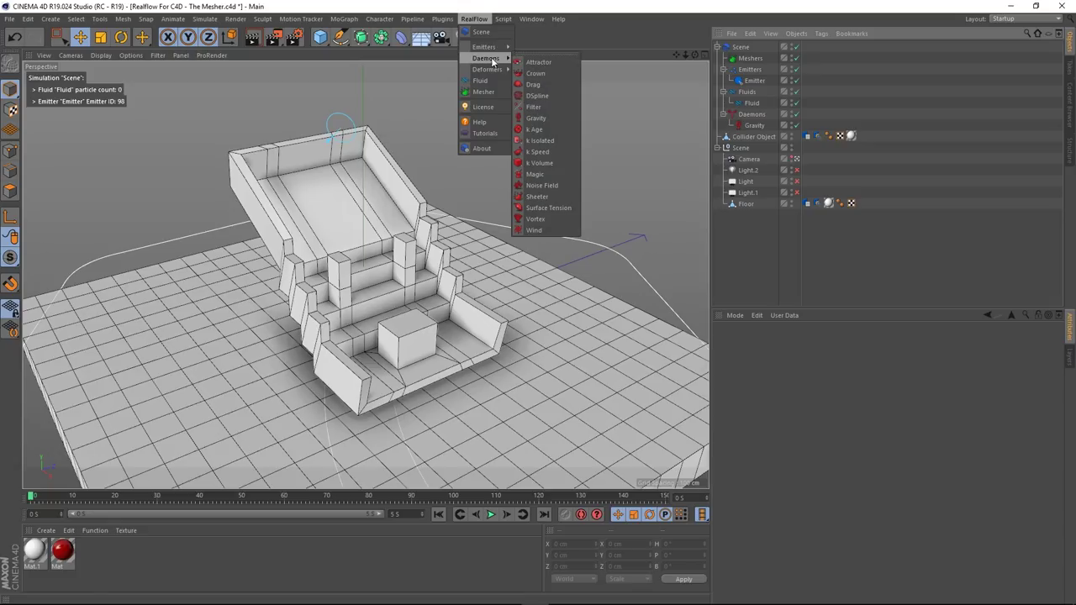
left_click(542, 162)
scroll(440, 300, "down", 5)
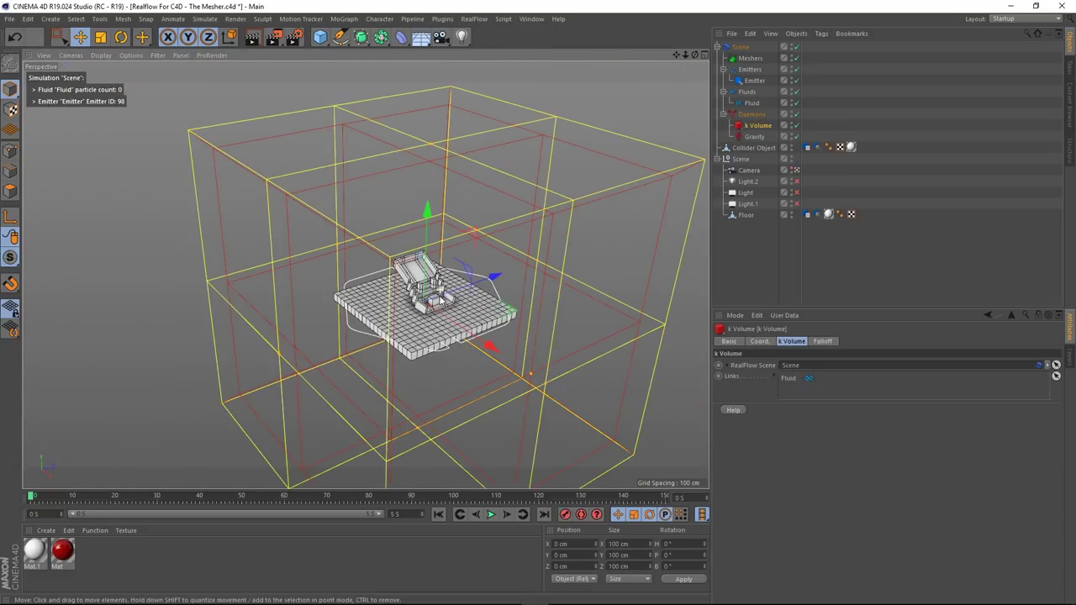
- Switch to the Front view and set the k Volume's Falloff to 0%
middle_click(529, 274)
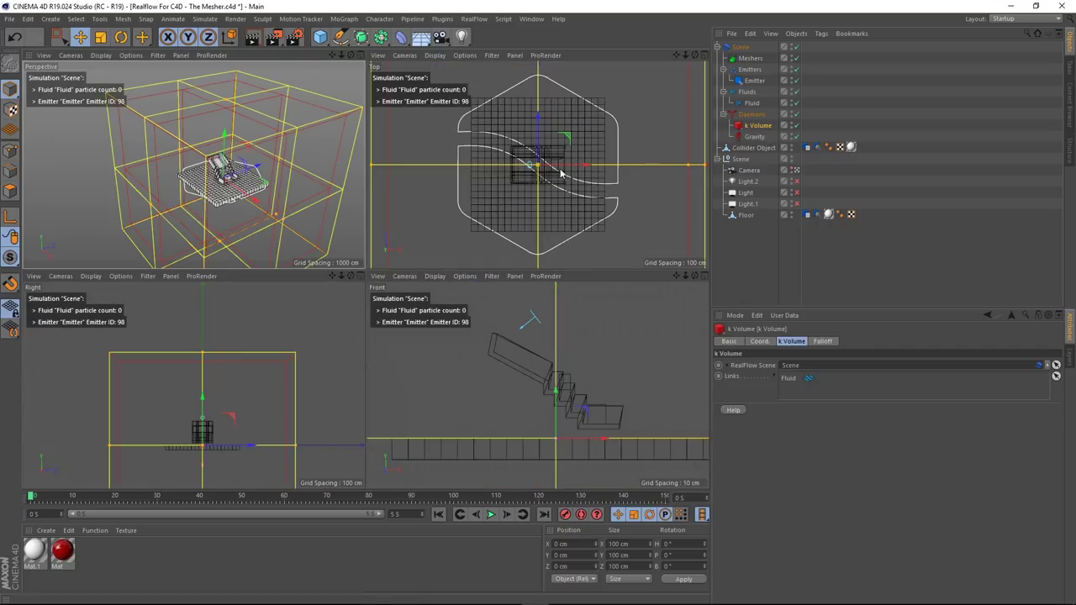
middle_click(523, 351)
scroll(476, 341, "down", 6)
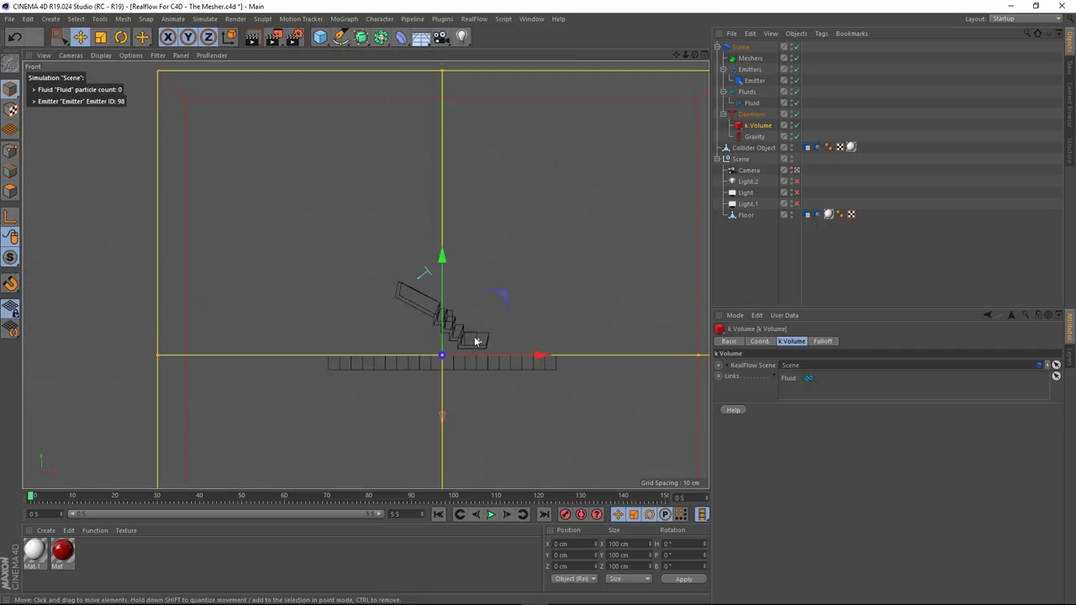
scroll(457, 288, "up", 3)
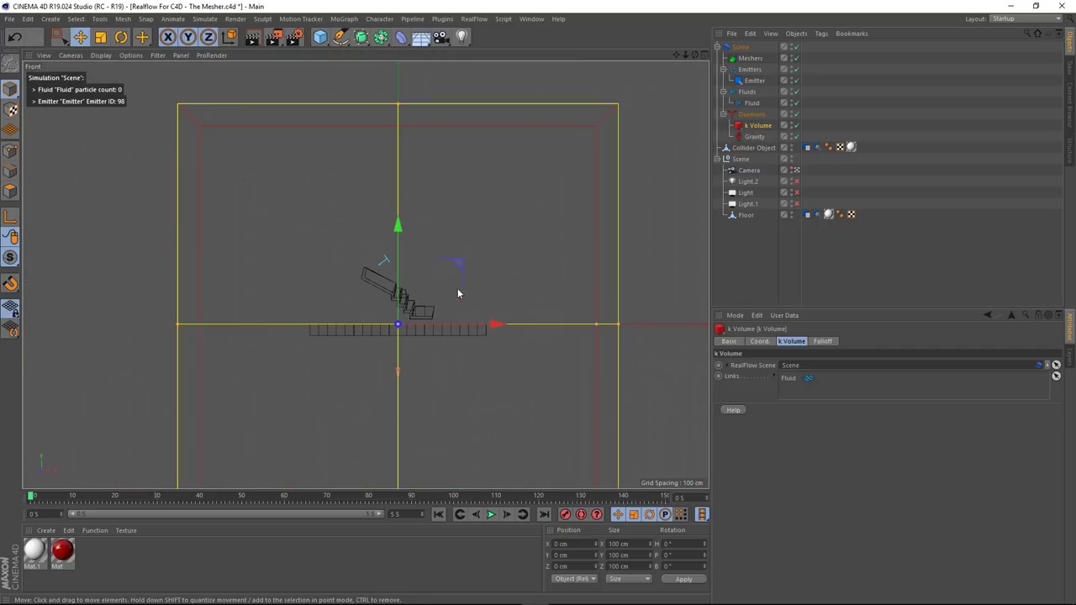
scroll(461, 329, "down", 3)
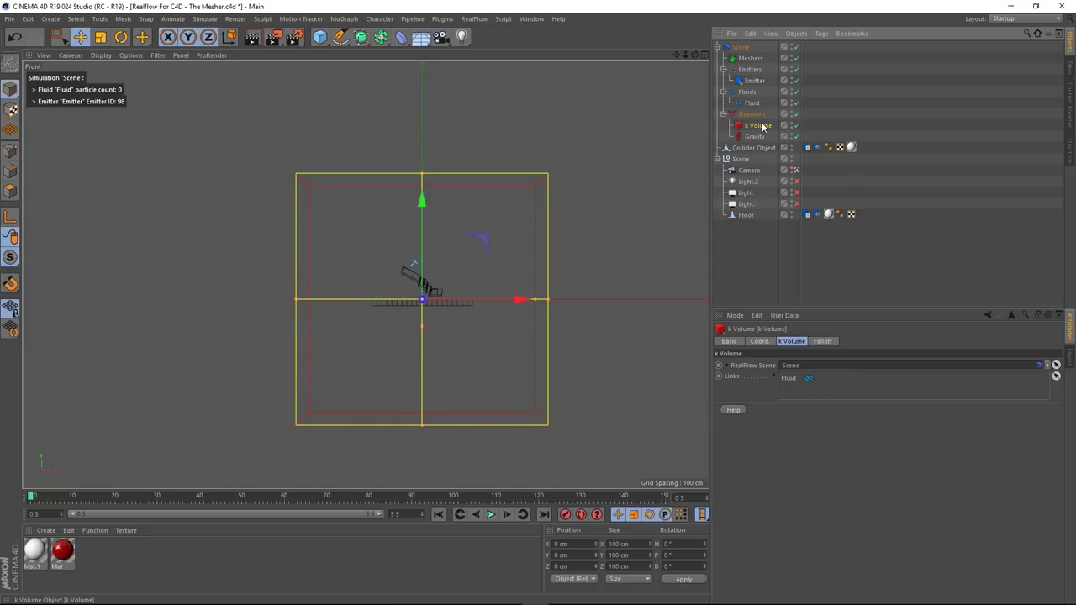
left_click(800, 340)
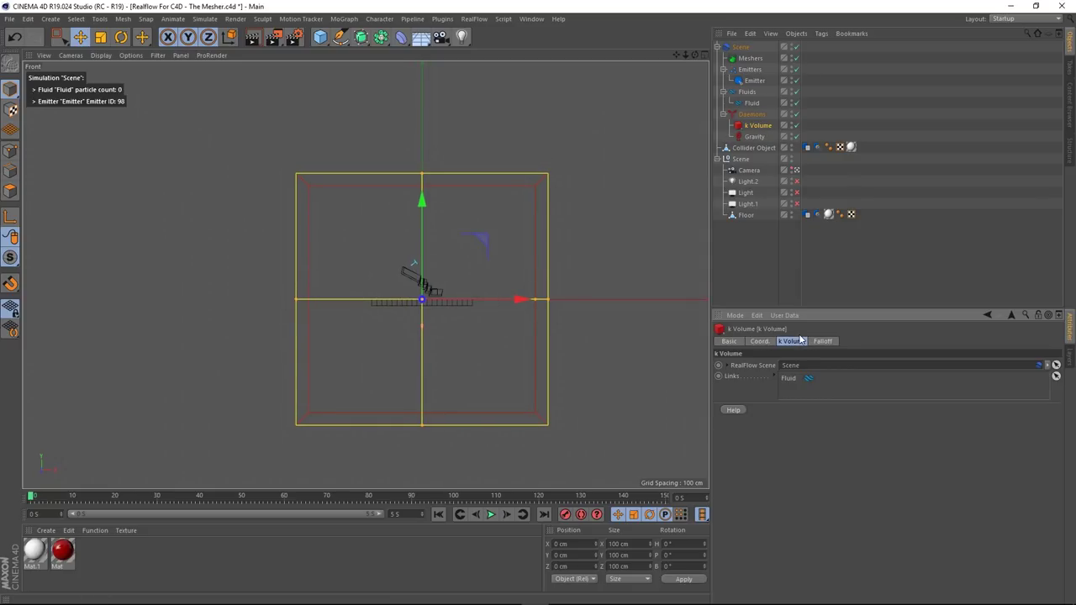
left_click(824, 342)
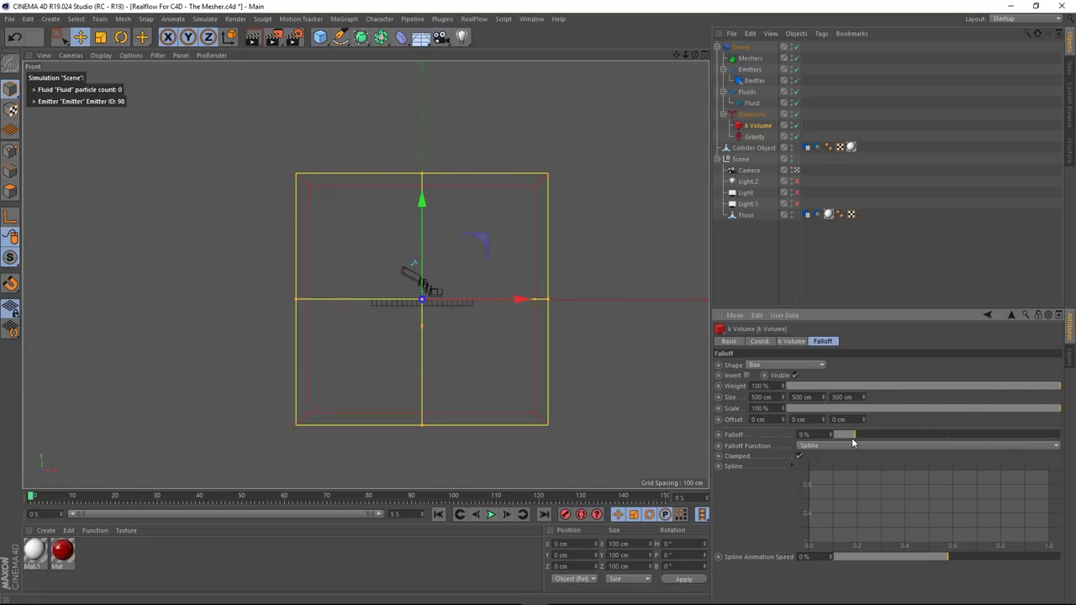
- Shrink the k Volume's box in the Front view to a size of about 141 cm in X and 119 cm in Y
scroll(454, 298, "up", 5)
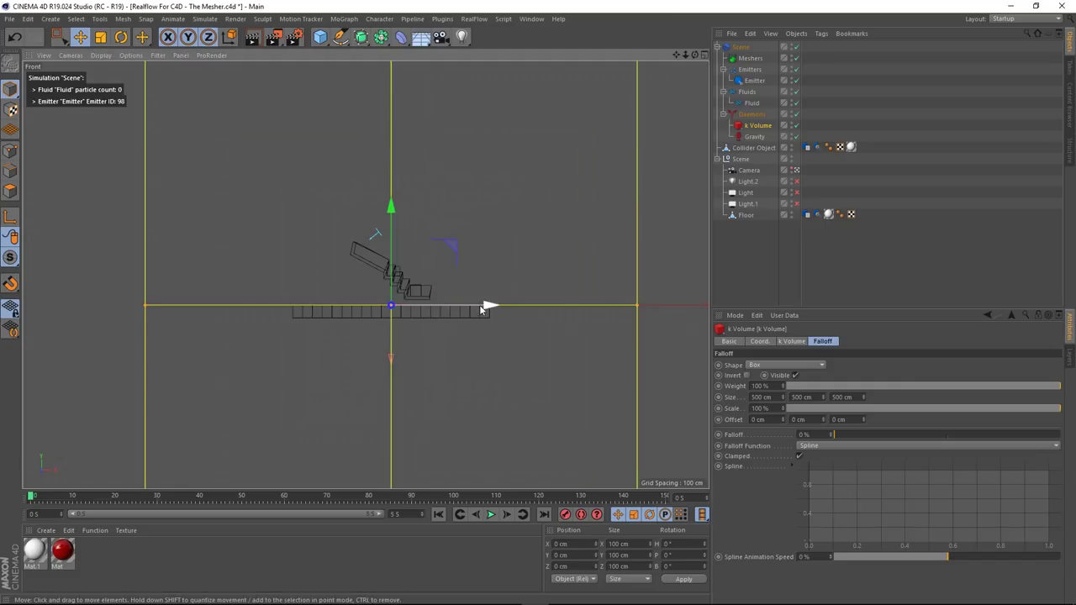
scroll(597, 299, "down", 4)
left_click_drag(590, 307, 468, 320)
left_click_drag(421, 475, 415, 350)
scroll(432, 303, "up", 6)
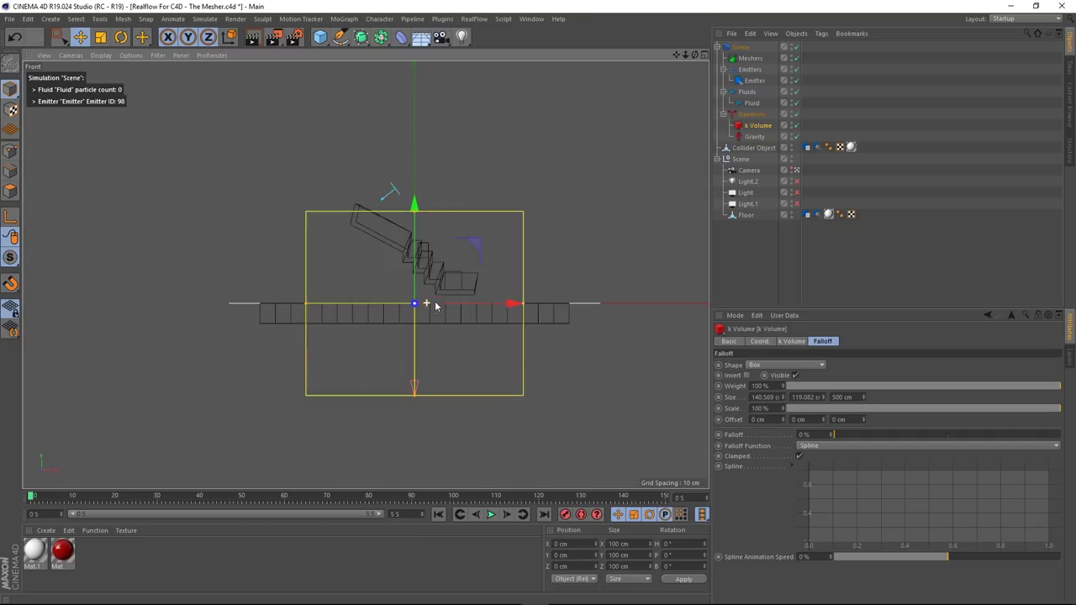
- Reduce the k Volume box's Y size to about 90 cm and position it at about 27 cm in Y
left_click_drag(409, 202, 406, 139)
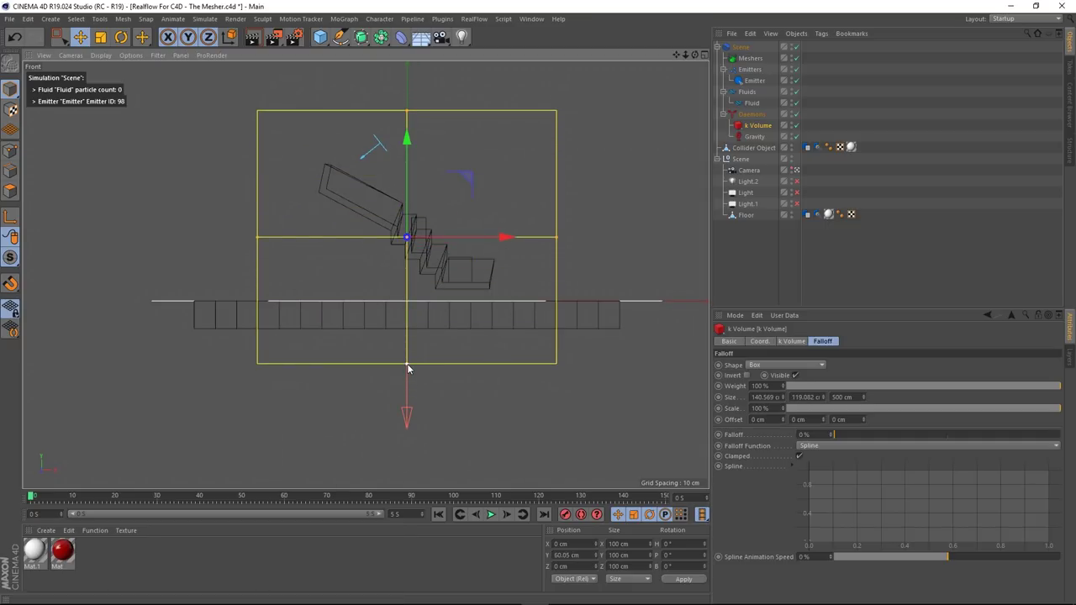
left_click_drag(409, 364, 415, 330)
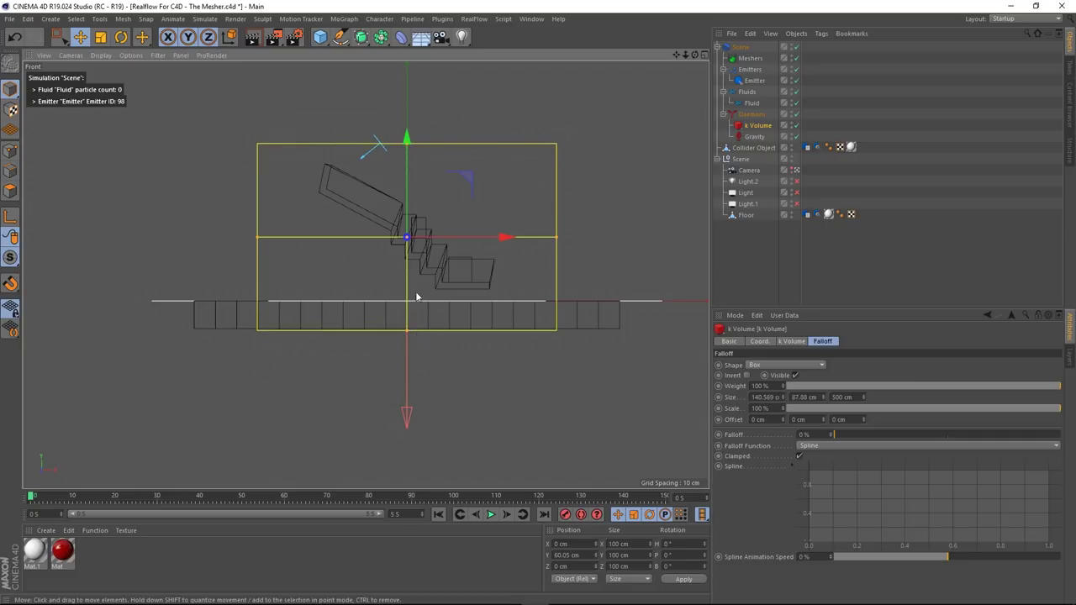
left_click_drag(406, 148, 407, 212)
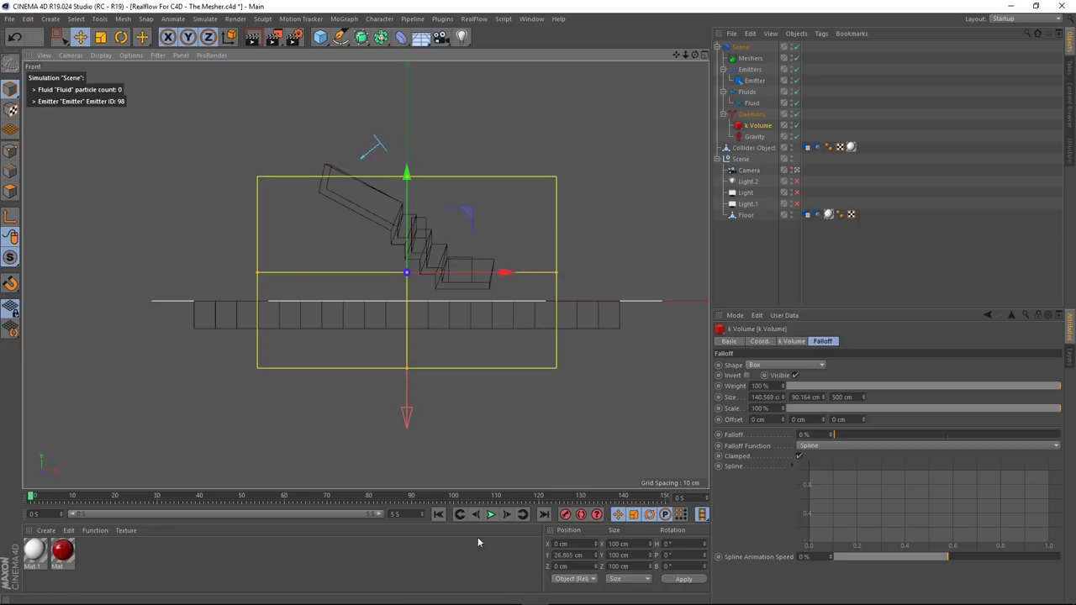
- Run the simulation to test the k Volume, rewind it, and raise the box to about 74 cm in Y
left_click(490, 515)
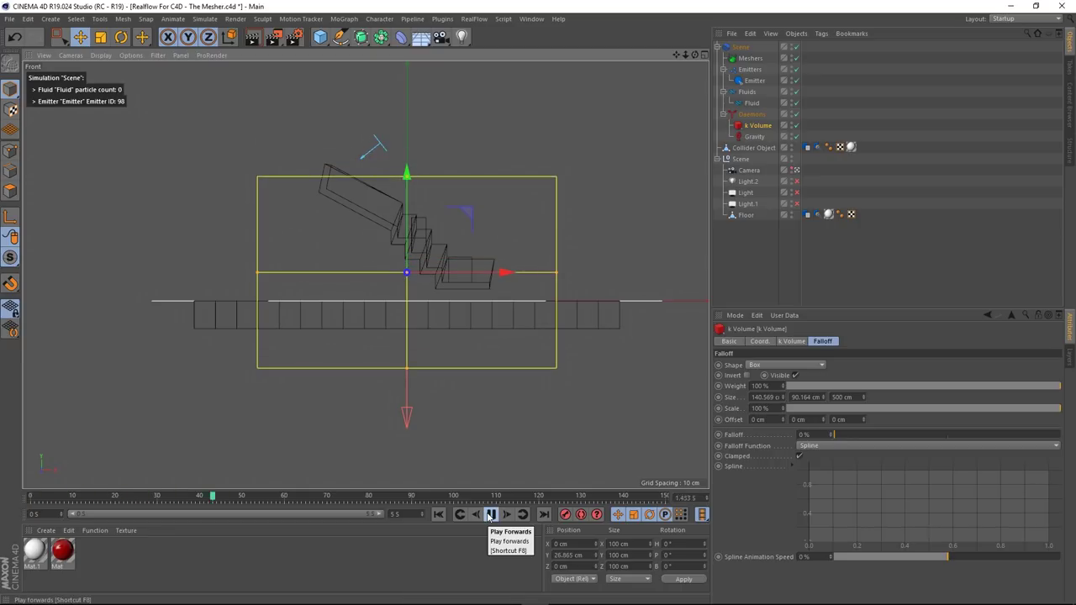
left_click(490, 515)
left_click(438, 515)
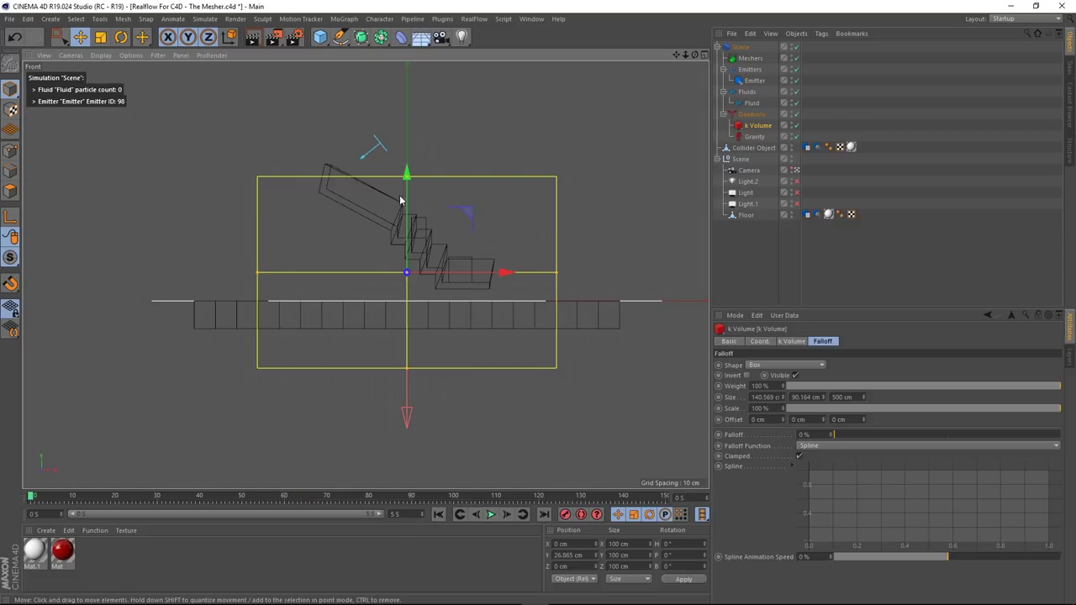
left_click_drag(405, 220, 408, 171)
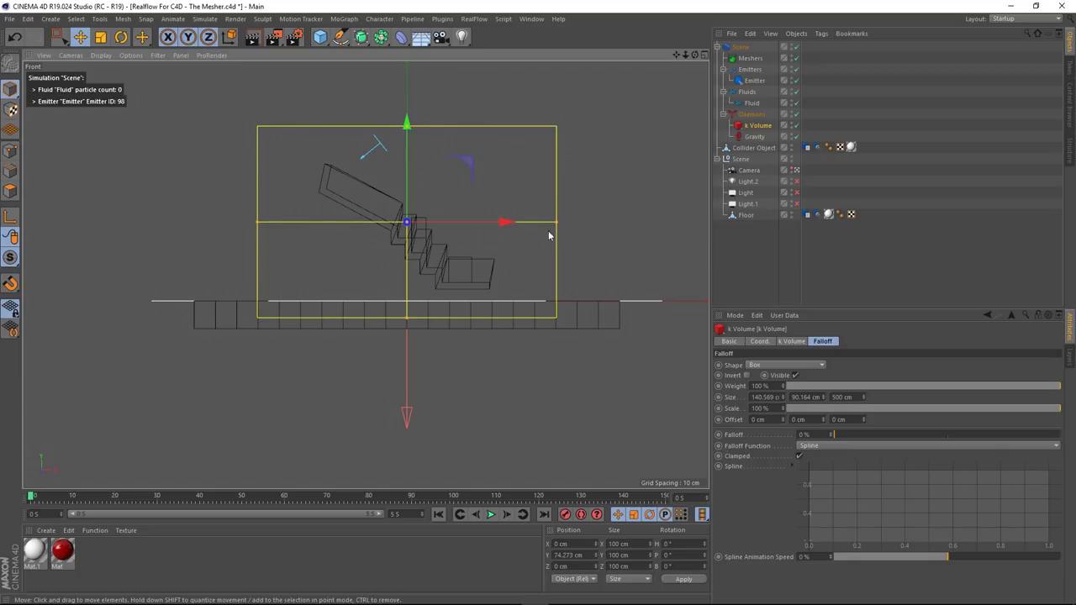
- Narrow the k Volume box to about 102 cm in X and run the simulation to test it
left_click_drag(556, 224, 498, 225)
left_click(491, 515)
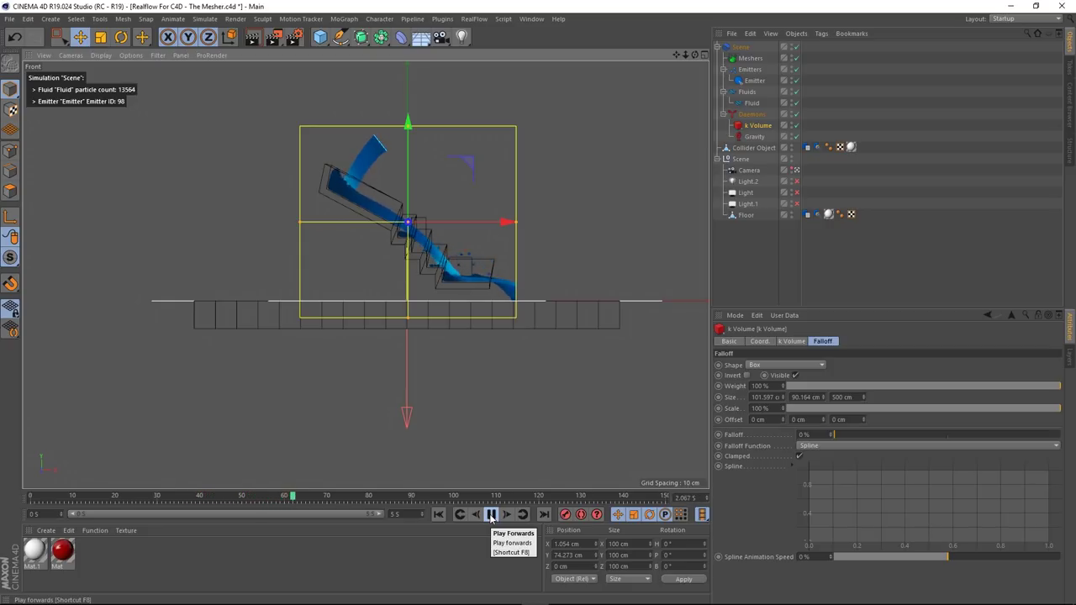
left_click(491, 514)
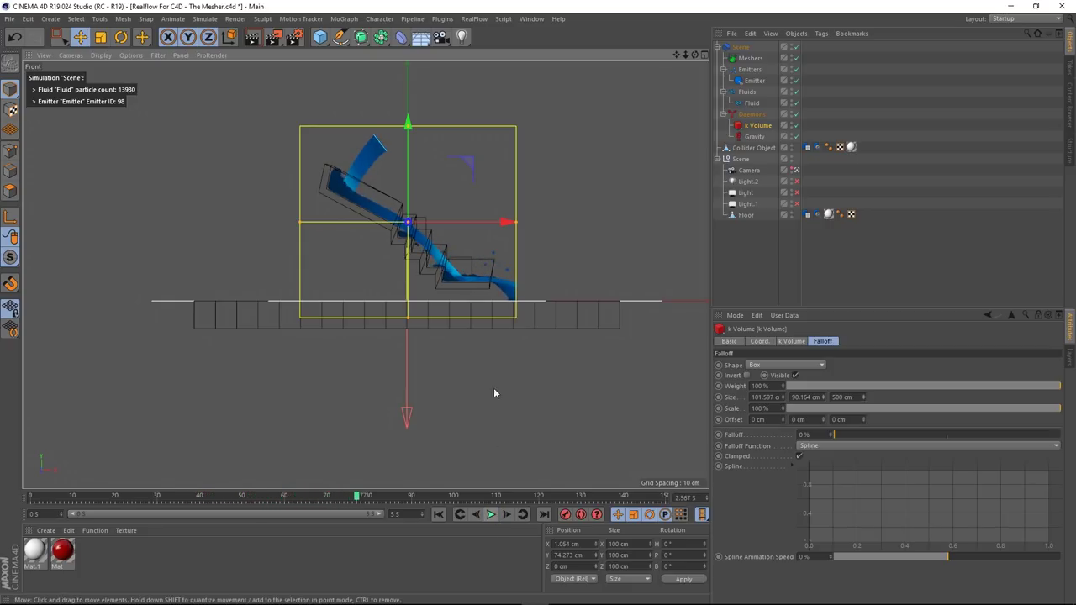
- Reduce the k Volume box's Z size to about 68 cm in the Right view
middle_click(582, 239)
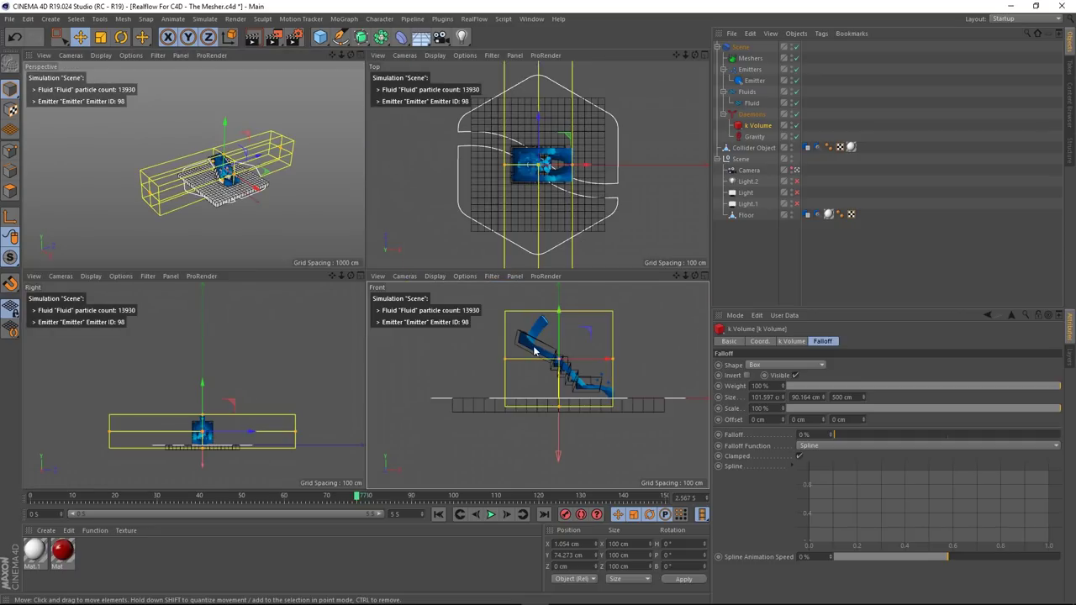
middle_click(293, 410)
scroll(413, 372, "up", 3)
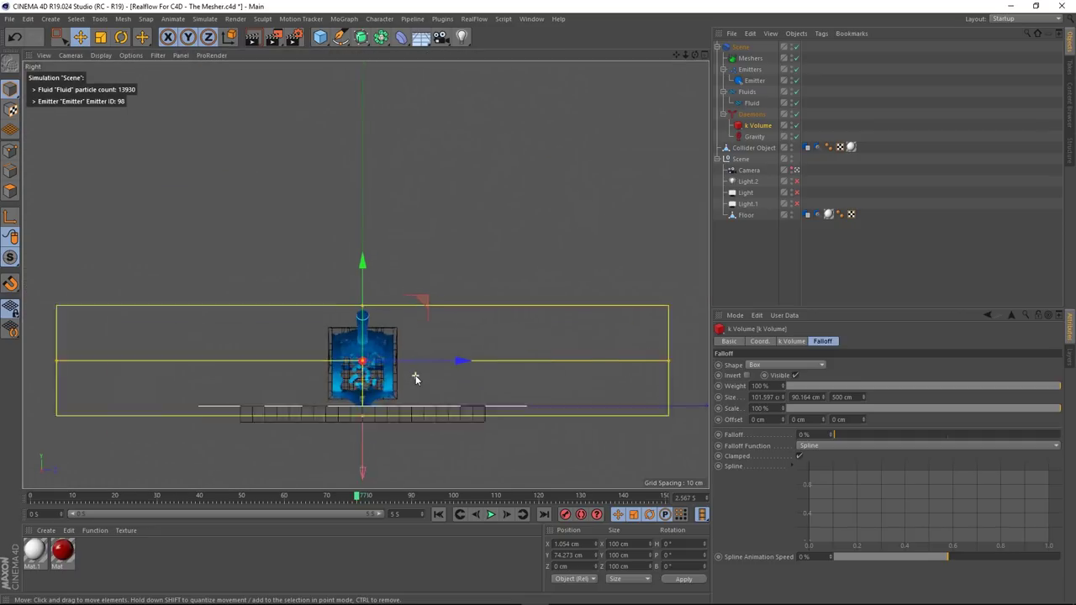
left_click_drag(624, 365, 409, 393)
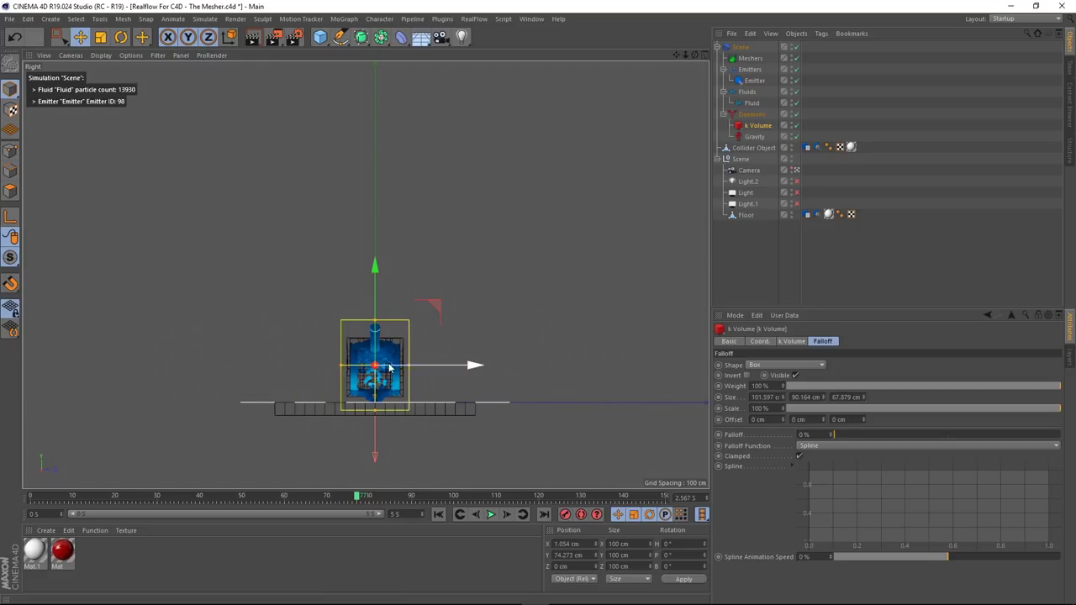
scroll(410, 393, "up", 3)
- Return to the Perspective view and hide the k Volume's box in the viewport while keeping it enabled
middle_click(481, 311)
middle_click(211, 157)
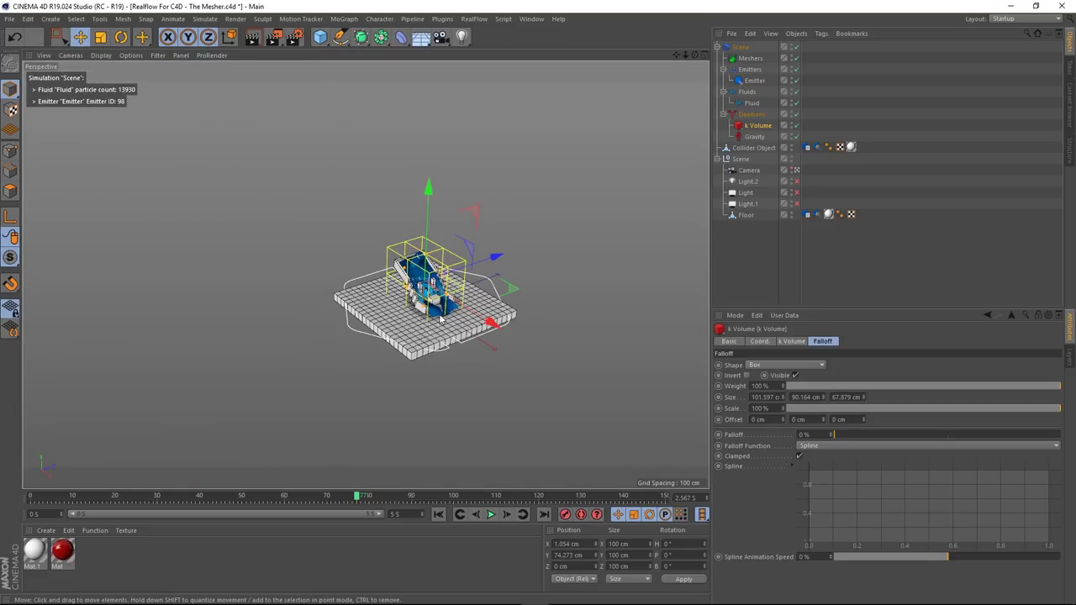
scroll(347, 284, "up", 6)
scroll(347, 284, "up", 1)
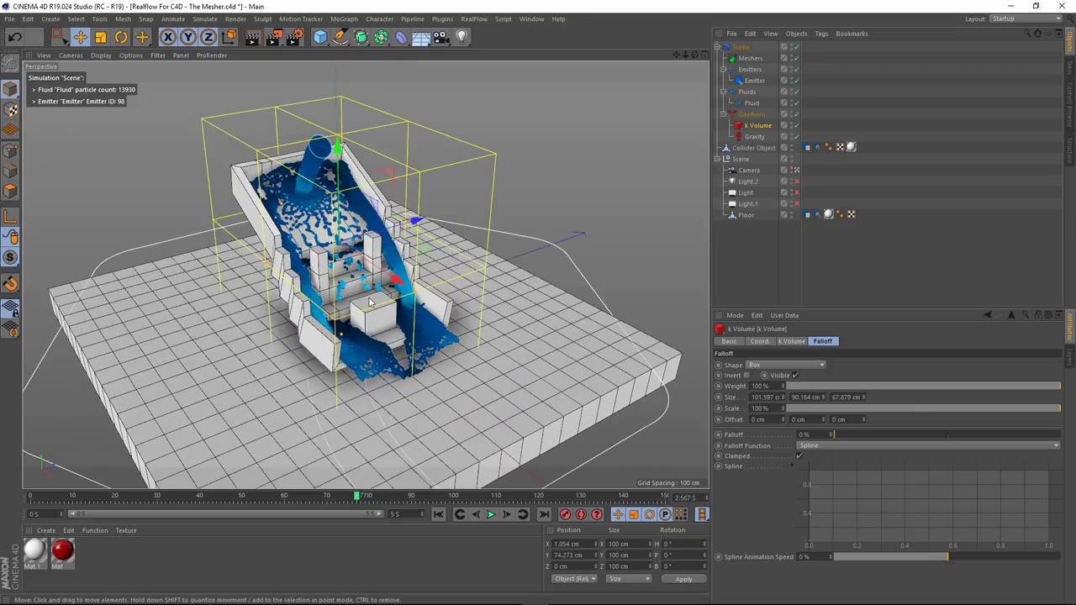
mouse_move(370, 302)
left_mouse_down("alt")
mouse_move(341, 300)
mouse_move(370, 301)
left_mouse_up("alt")
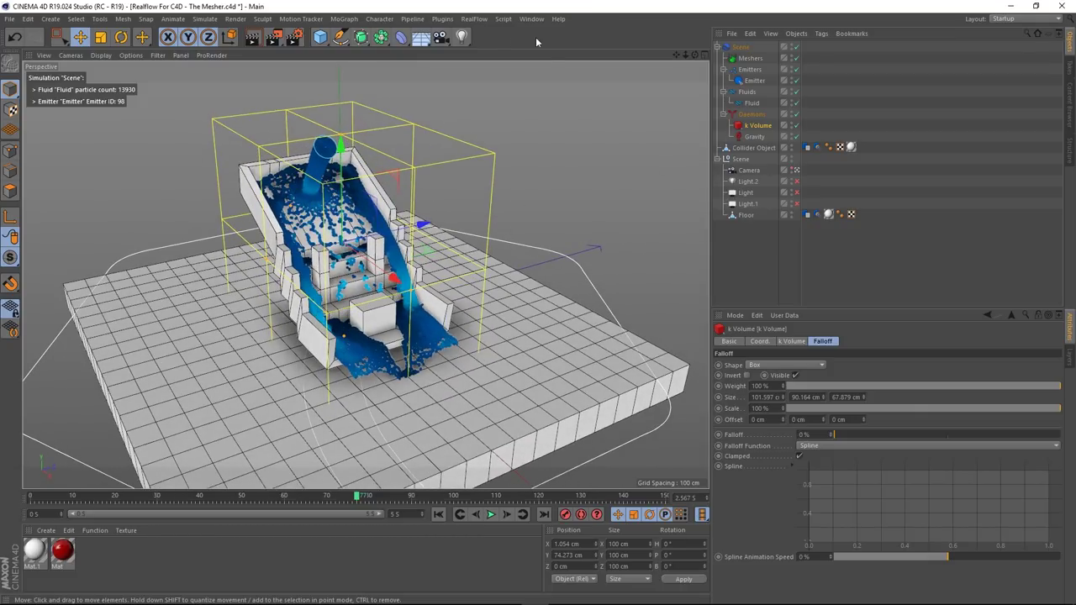
left_click(792, 123)
left_click(792, 125)
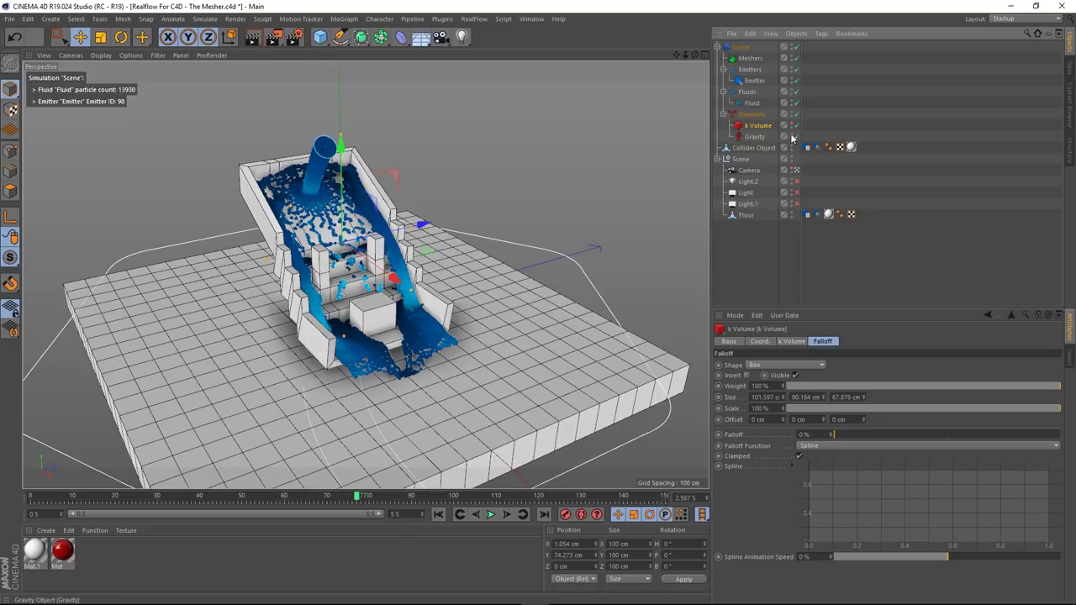
- Rerun the simulation from the start to examine the fluid flowing down the steps, stop it, and rewind
scroll(306, 304, "up", 3)
left_click_drag(306, 303, 327, 309, "alt")
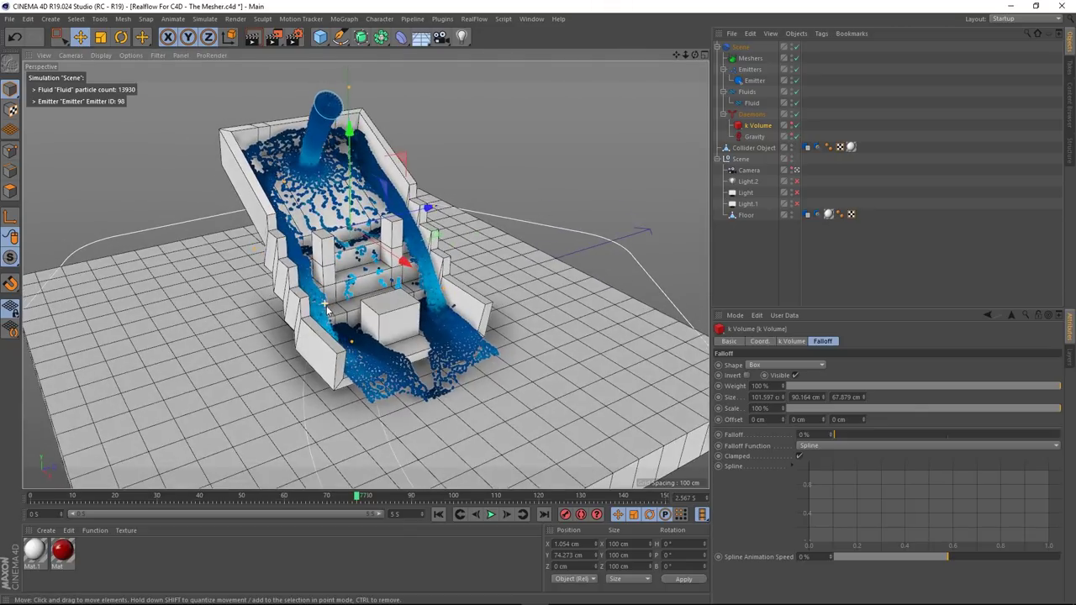
left_click(437, 514)
left_click(491, 514)
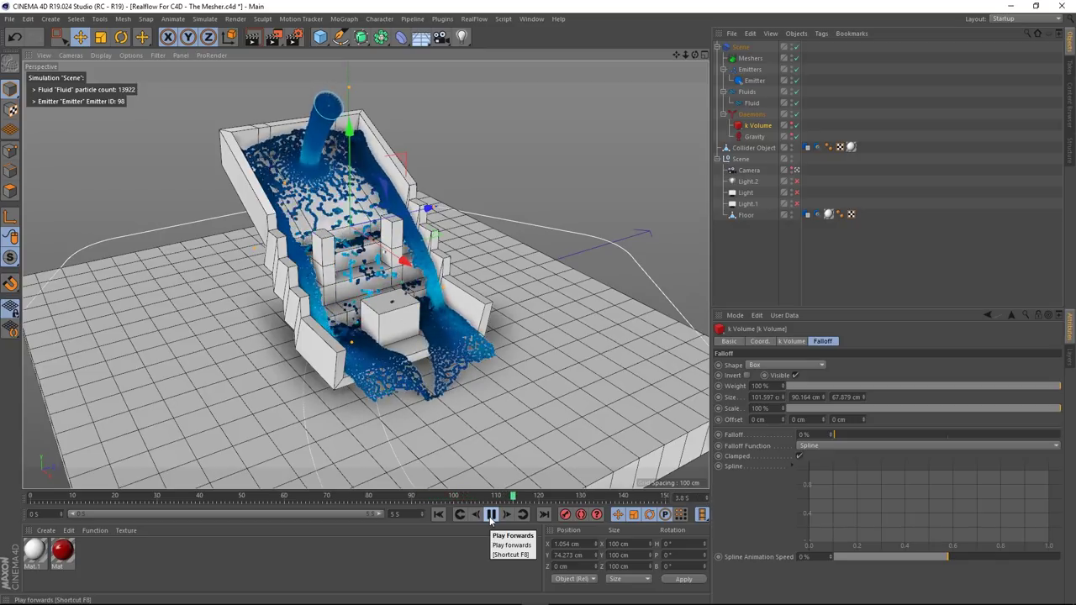
left_click(491, 514)
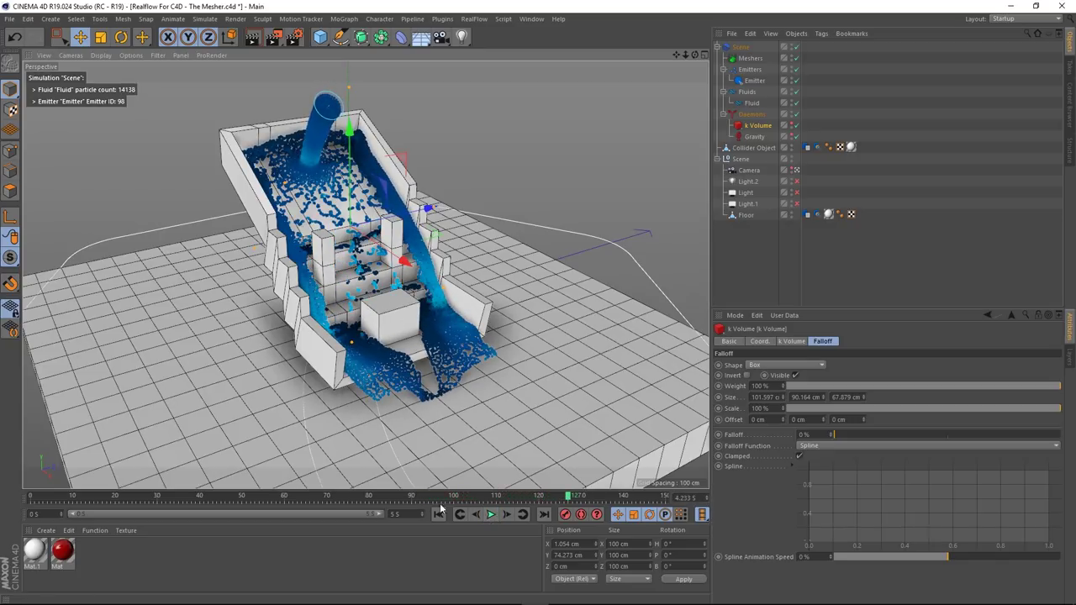
key("shift+f")
- Set the Emitter's Speed to 100 cm, run the simulation to compare the flow, and rewind it
mouse_move(359, 194)
left_mouse_down("alt")
mouse_move(448, 173)
mouse_move(327, 197)
mouse_move(354, 176)
left_mouse_up("alt")
middle_click_drag(344, 144, 387, 190, "alt")
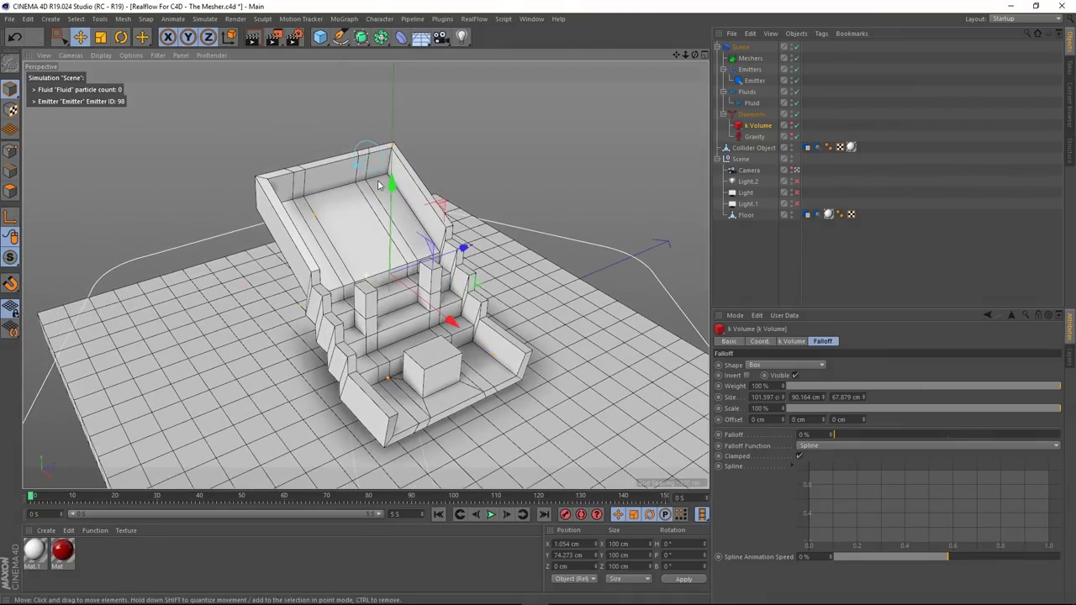
left_click(754, 81)
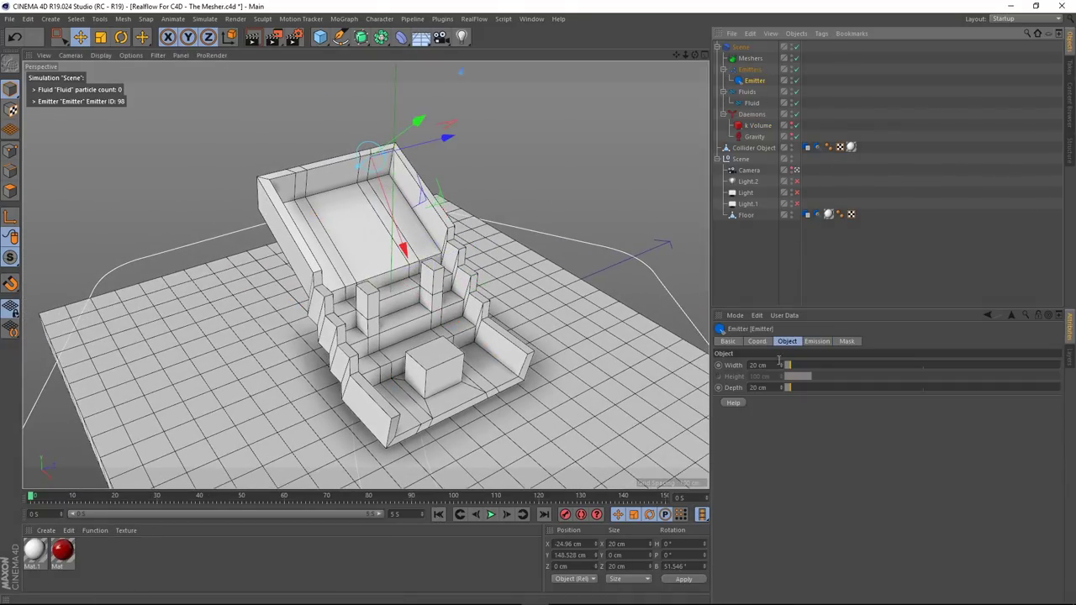
left_click(816, 342)
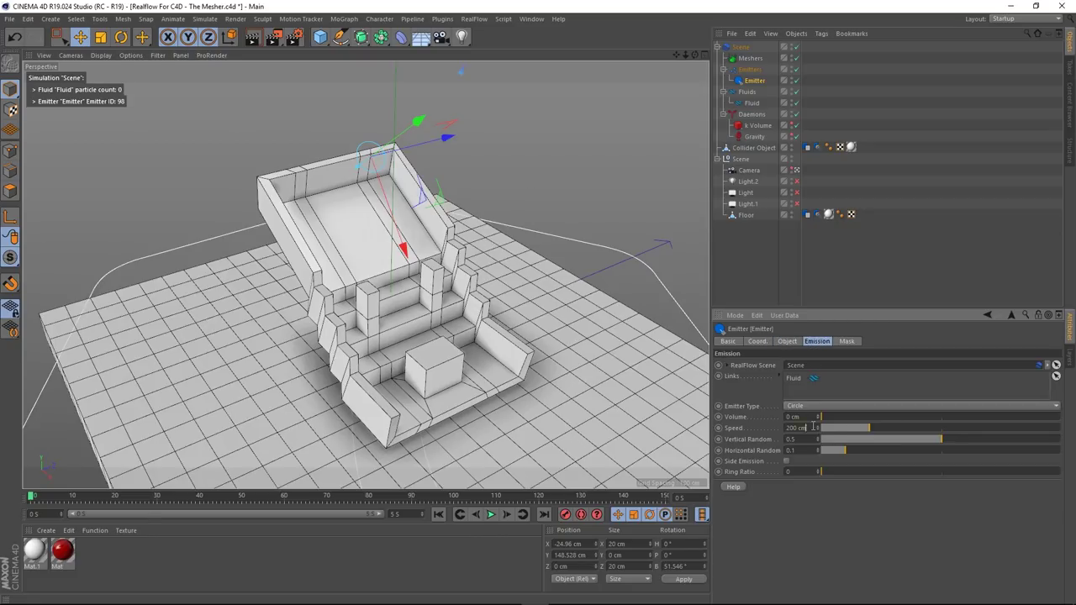
left_click(812, 427)
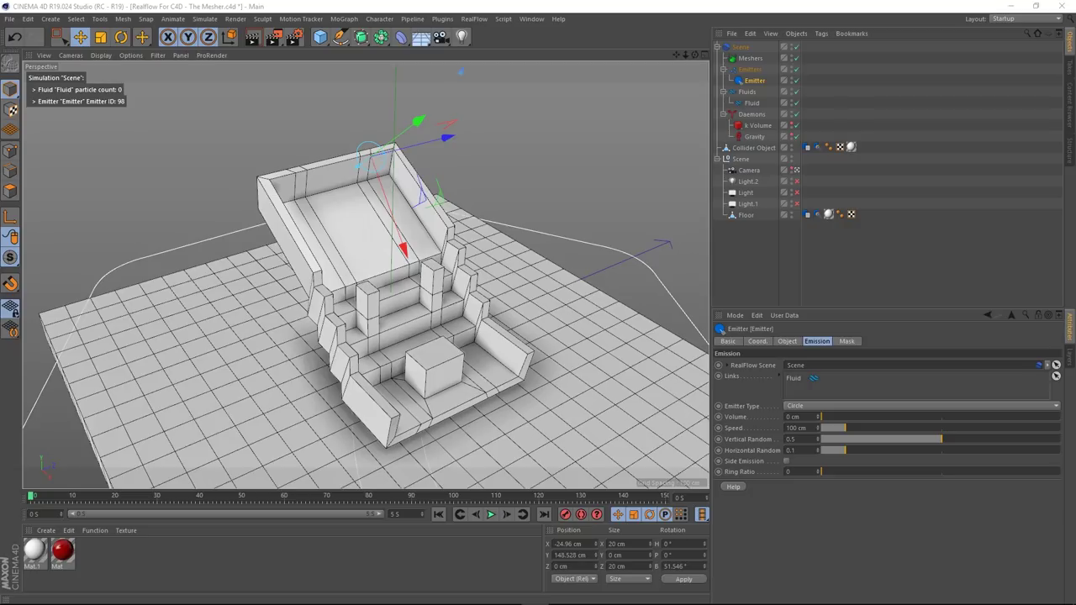
left_click(491, 514)
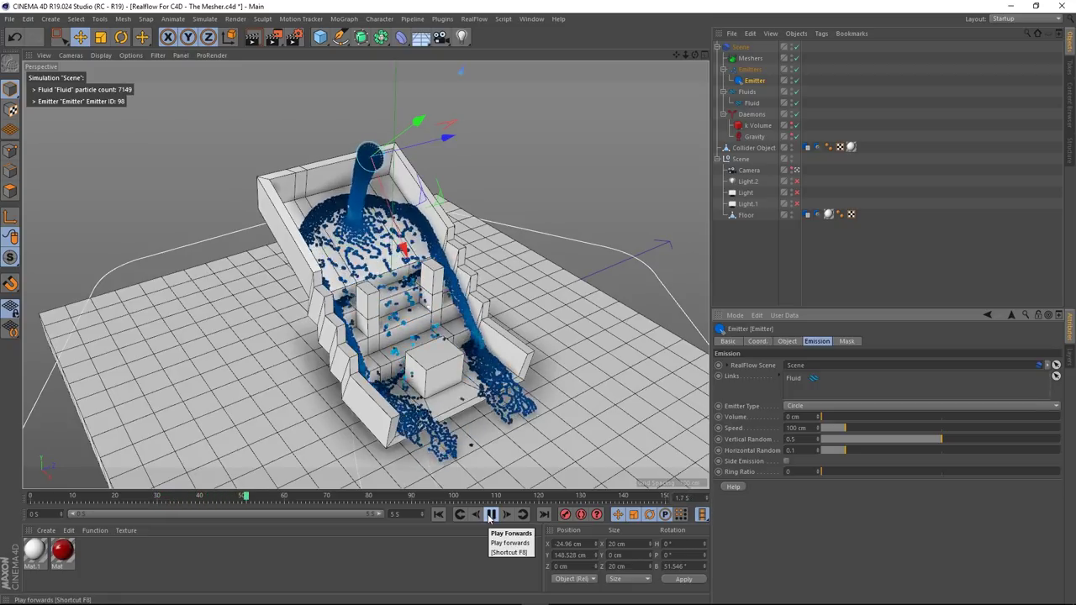
left_click(490, 514)
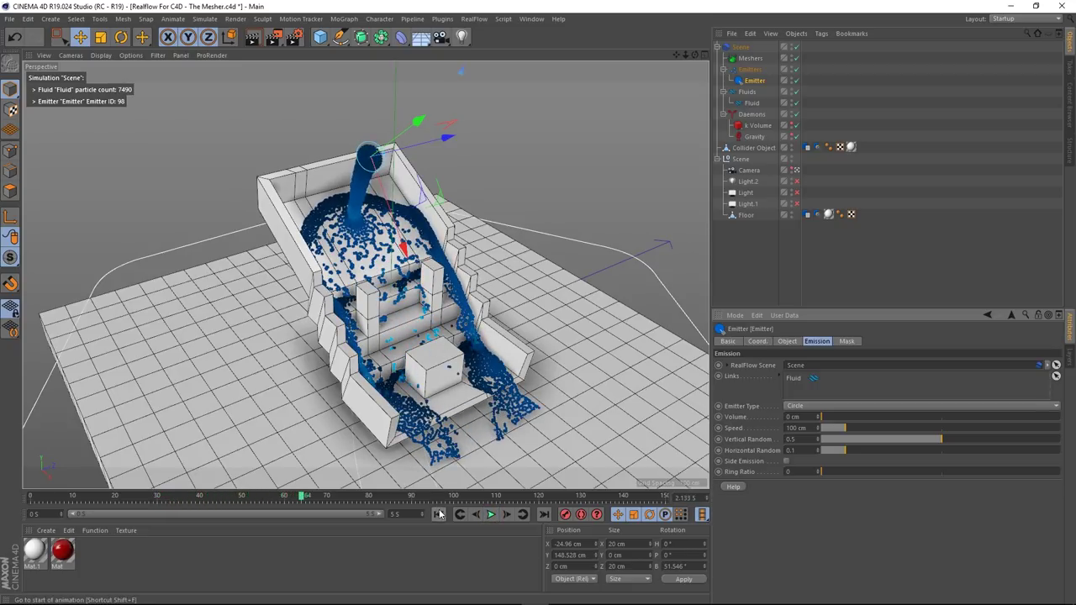
left_click(438, 515)
- Set the Emitter's Speed back to 200 cm, rerun the simulation to check the flow, and rewind it
left_click(805, 428)
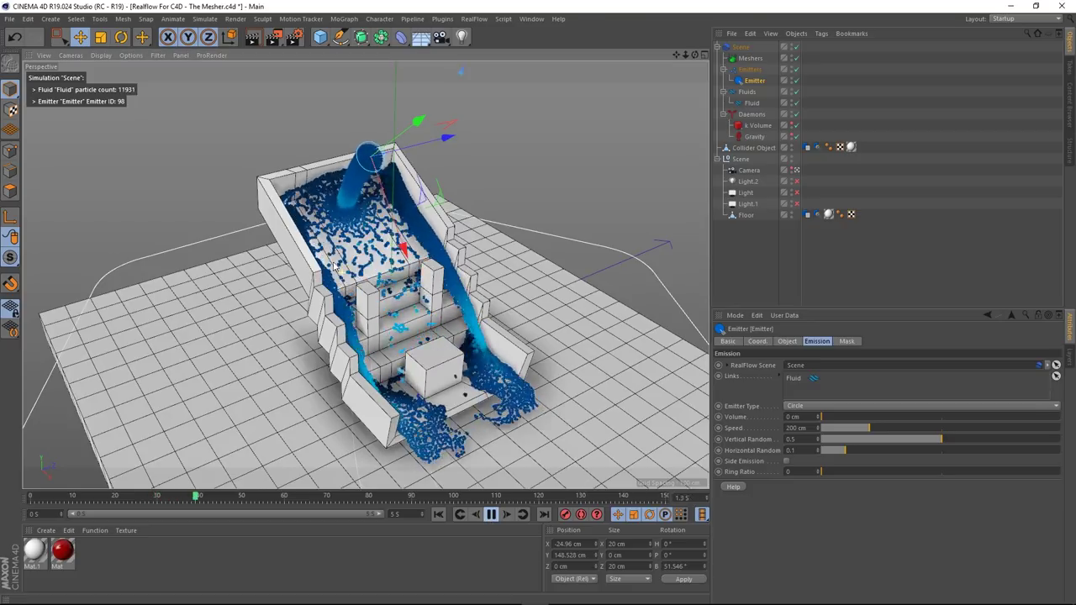
left_click_drag(342, 273, 361, 290, "alt")
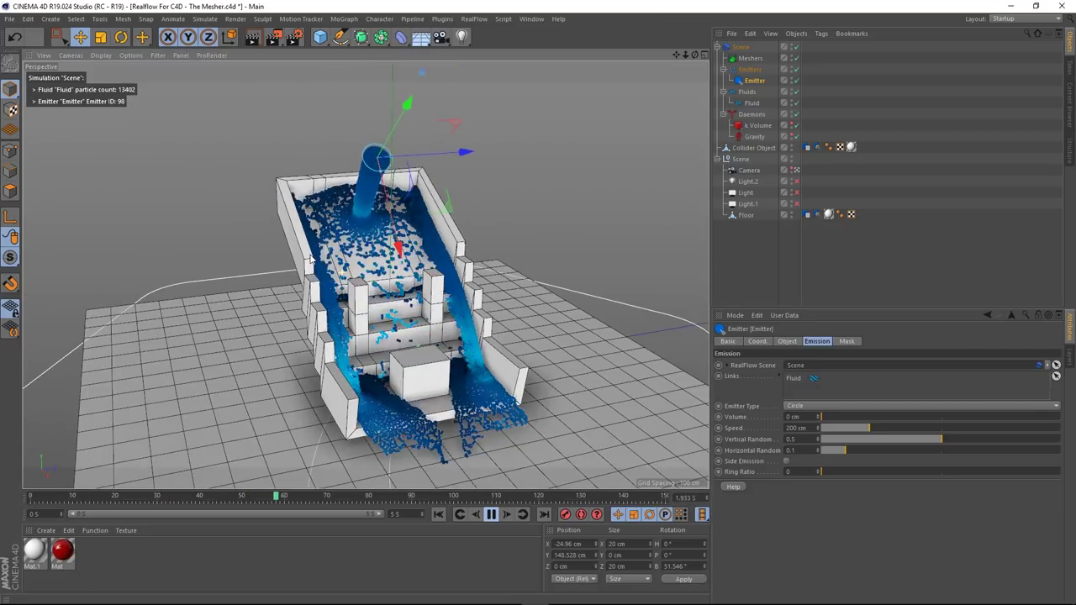
left_click(438, 515)
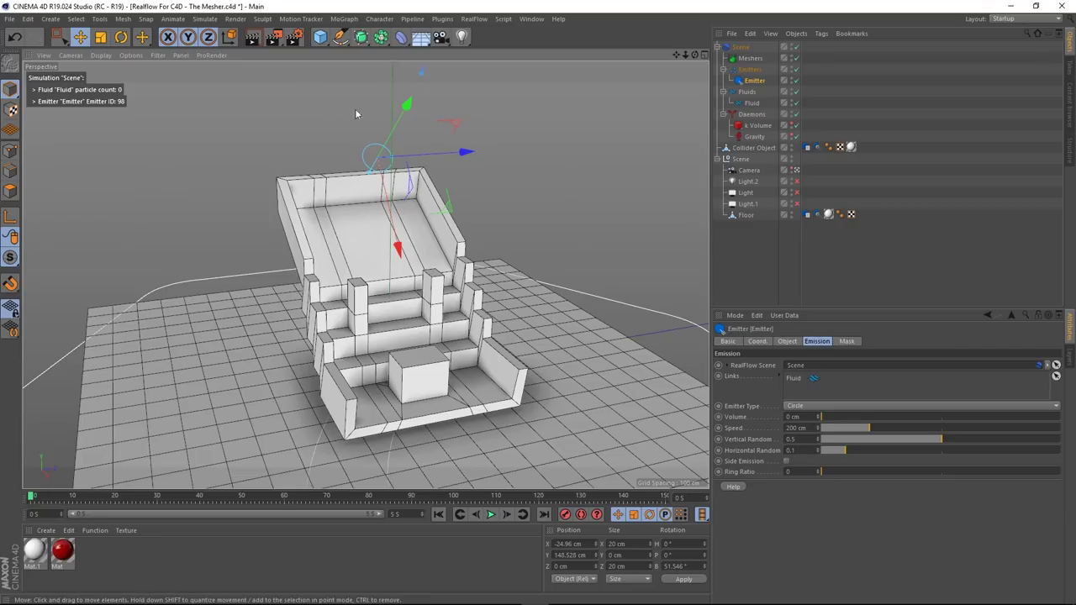
left_click_drag(350, 181, 379, 194, "alt")
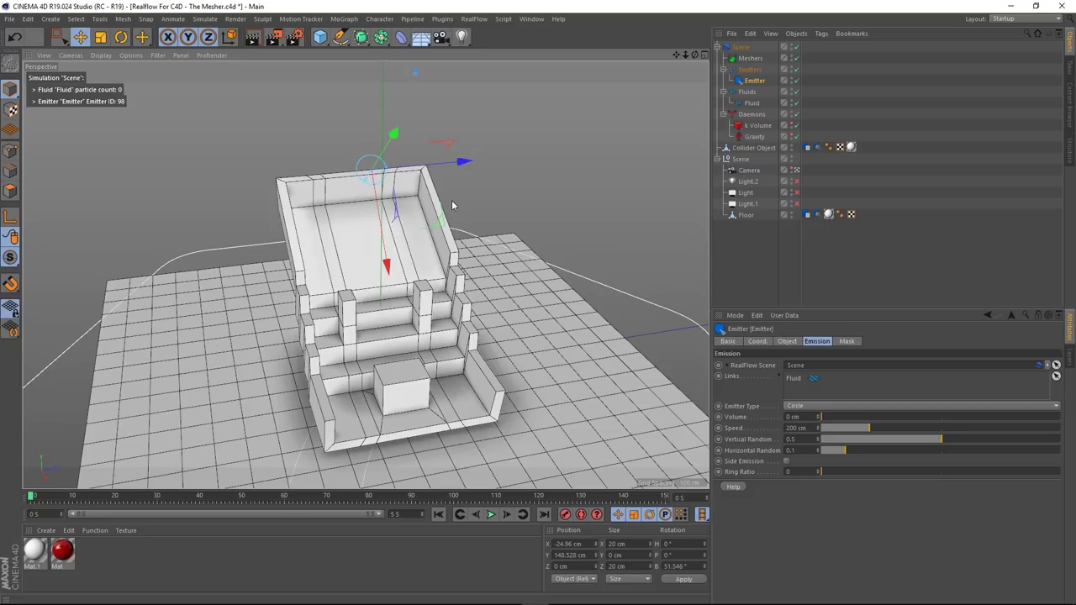
- Switch to the Top view and set its display mode to Gouraud Shading (Lines)
middle_click(383, 195)
middle_click(523, 144)
scroll(335, 295, "up", 8)
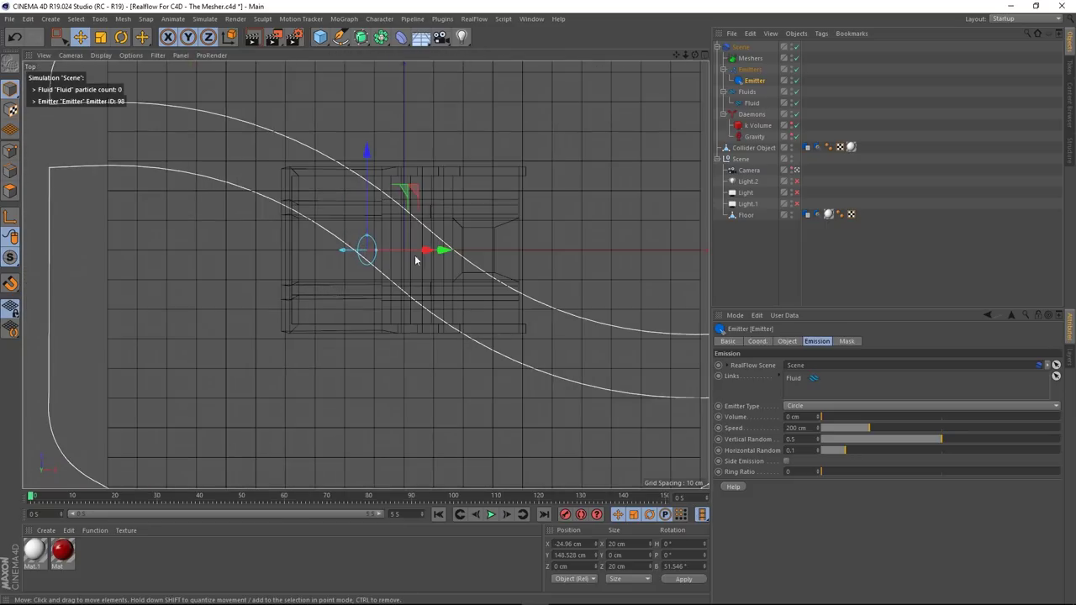
left_click(109, 54)
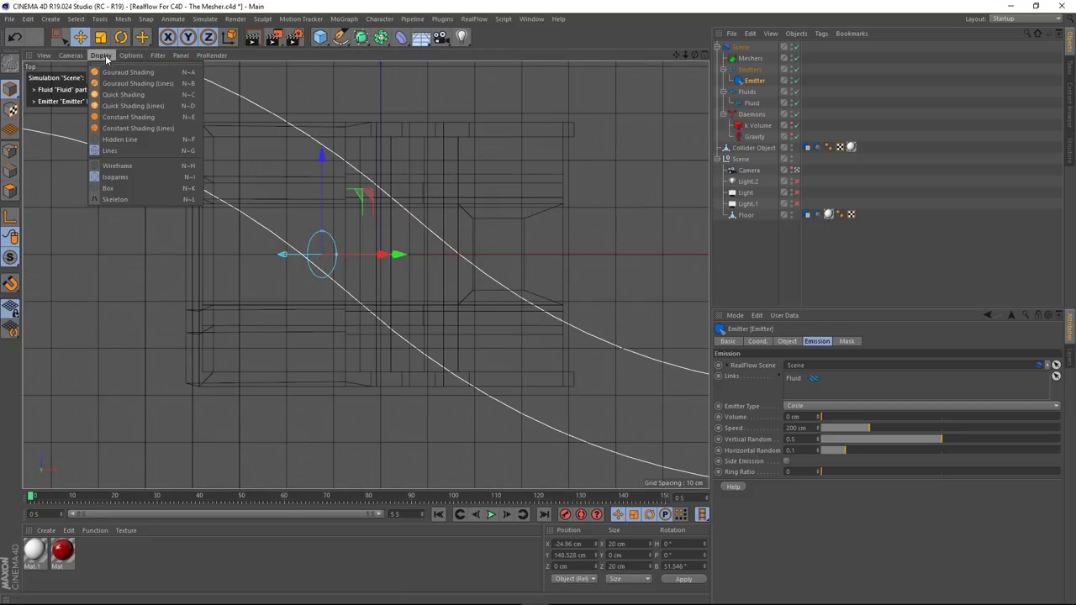
left_click(131, 85)
scroll(374, 219, "down", 3)
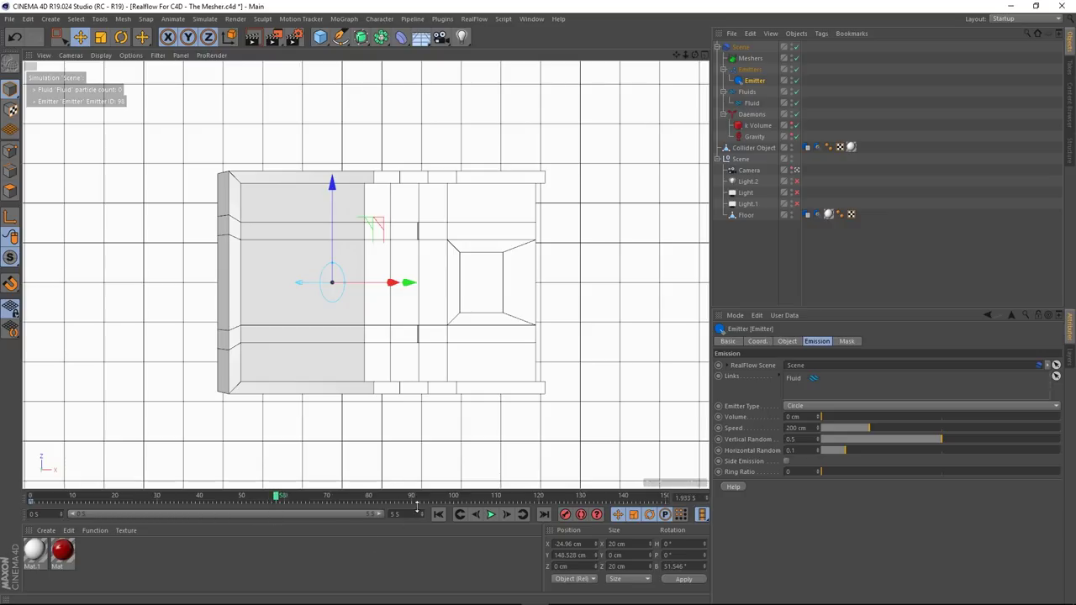
- Keyframe the emitter's Z position at about 34 cm on frame 58 and about -34 cm on frame 106
left_click_drag(339, 189, 340, 126)
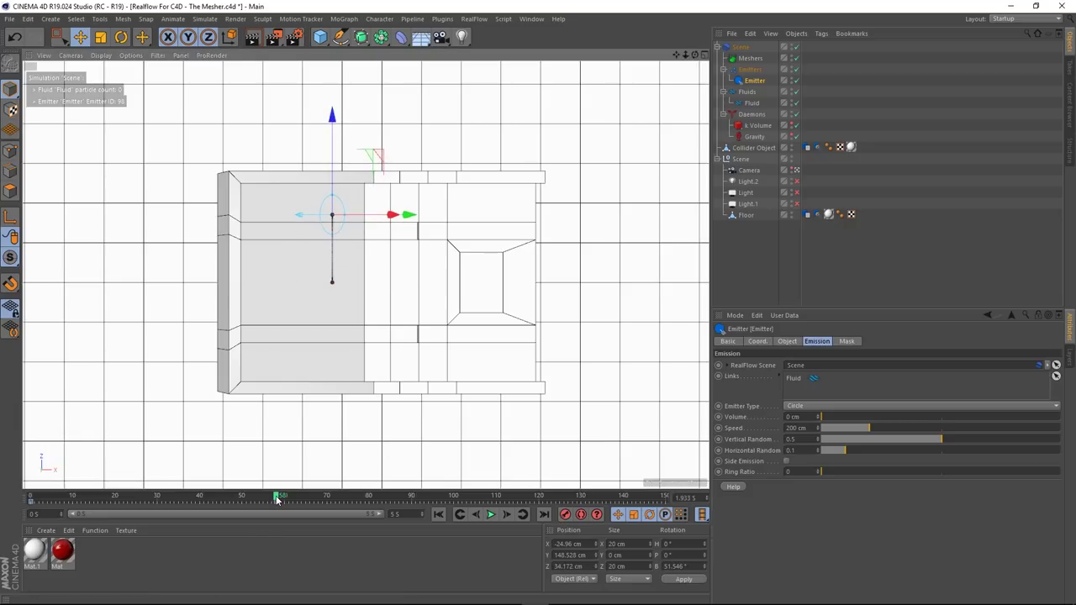
left_click_drag(277, 498, 402, 498)
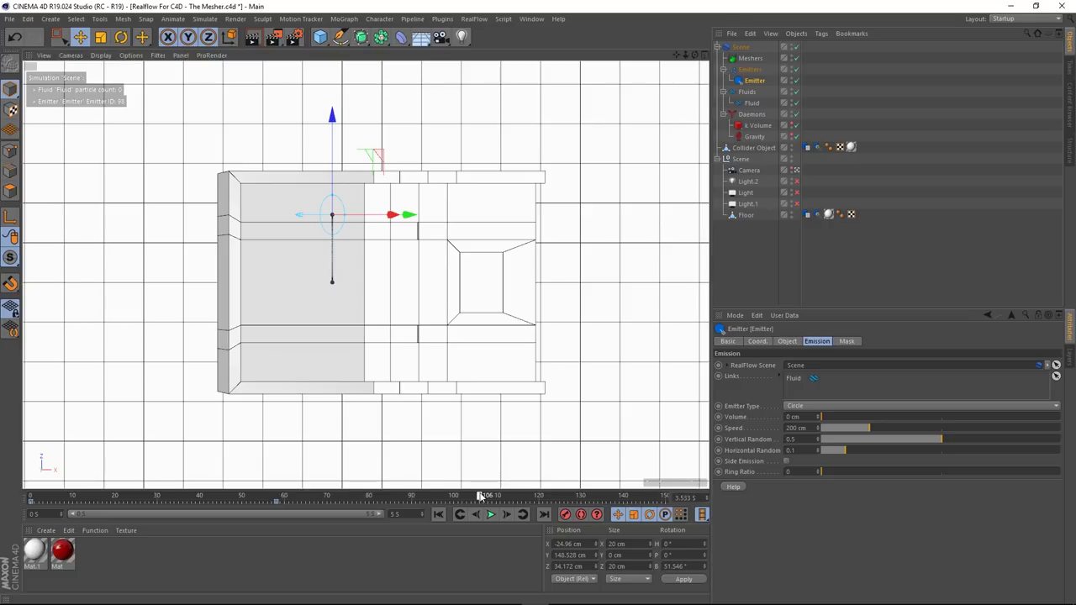
left_click_drag(332, 129, 329, 265)
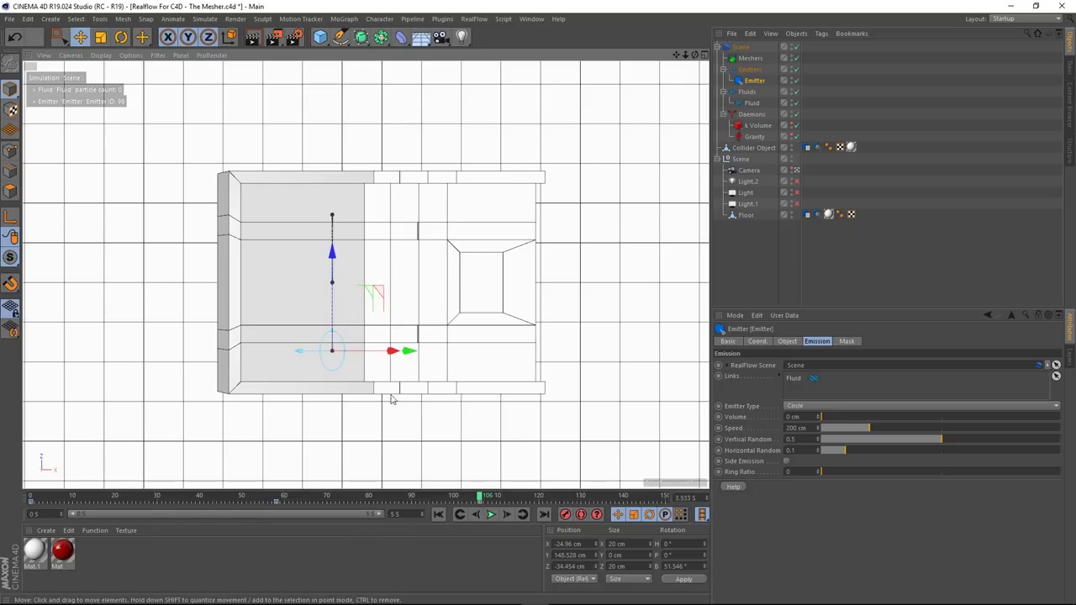
- Copy the emitter's starting keyframe to 5 s and scrub the timeline to preview the side-to-side motion
left_click(31, 506)
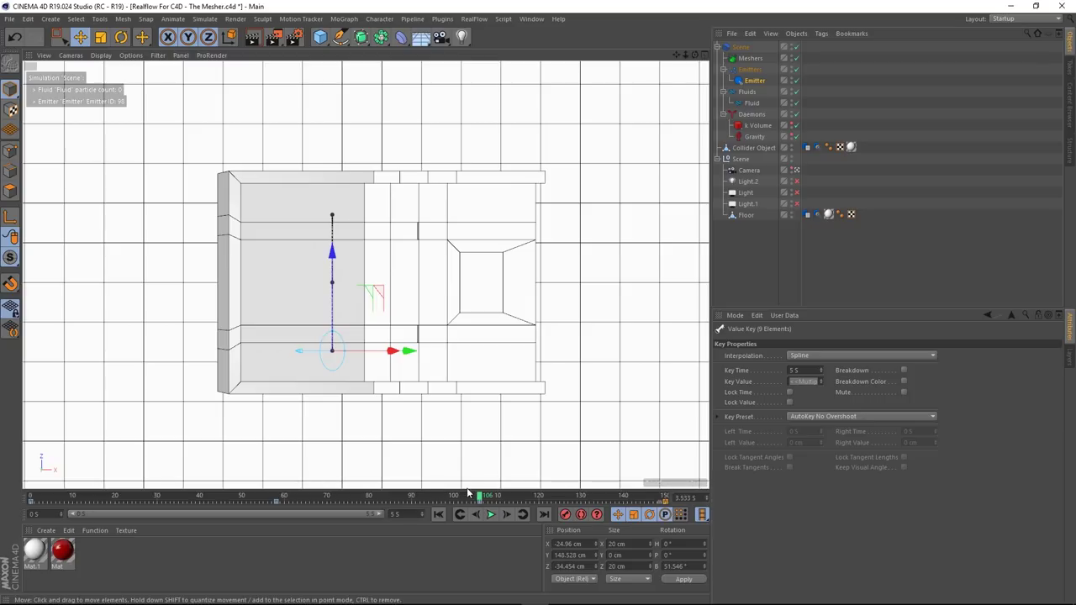
left_click_drag(481, 501, 708, 527)
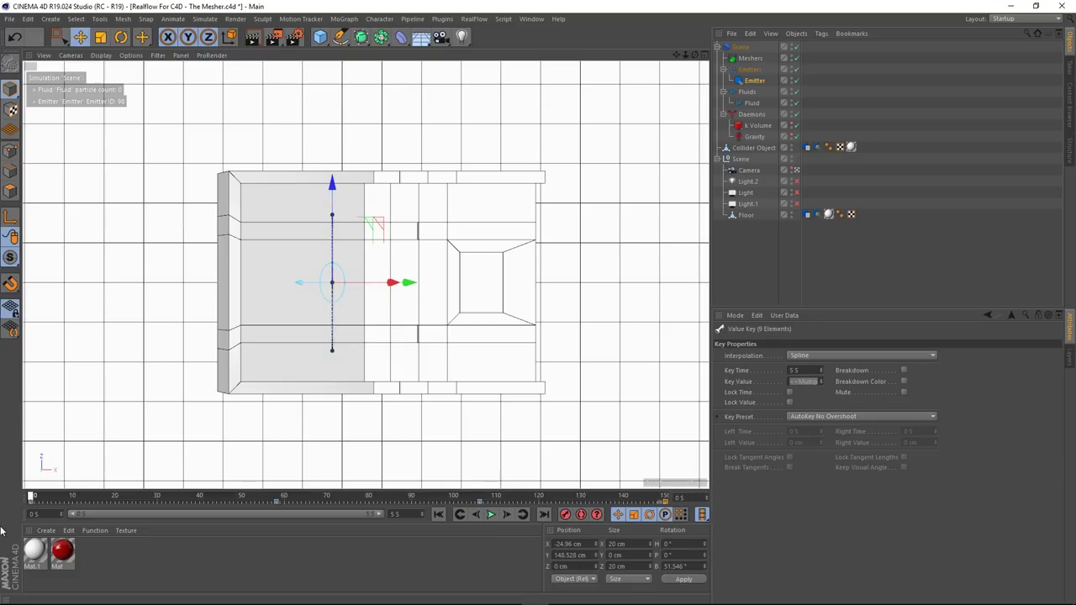
- Return to the Perspective view, briefly start the simulation with the animated emitter, and rewind it
middle_click(390, 206)
middle_click(225, 188)
left_click_drag(430, 352, 473, 314, "alt")
left_click(492, 515)
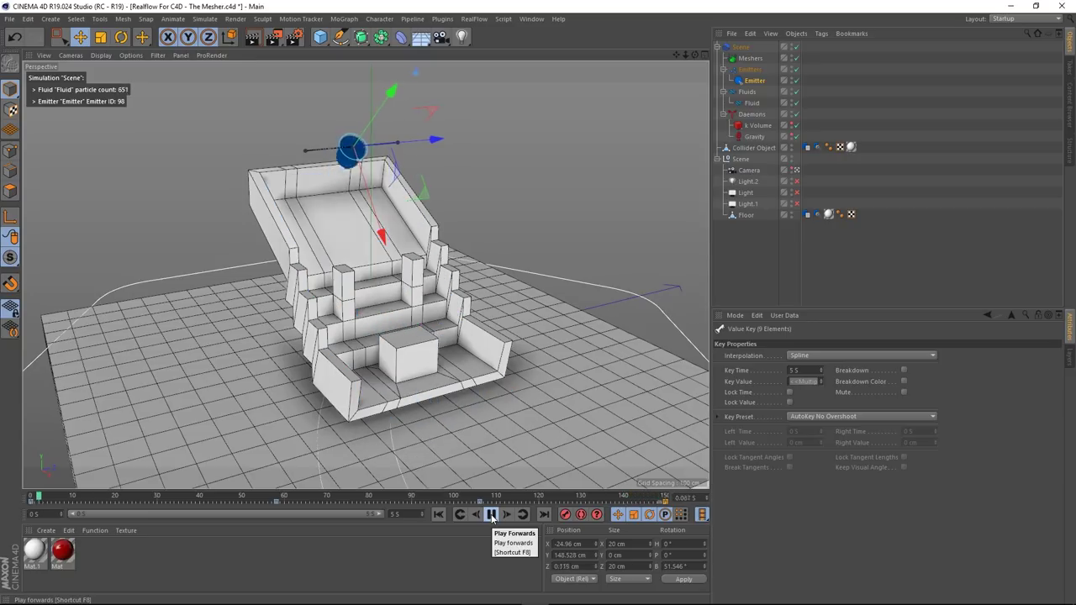
left_click(492, 516)
left_click(440, 517)
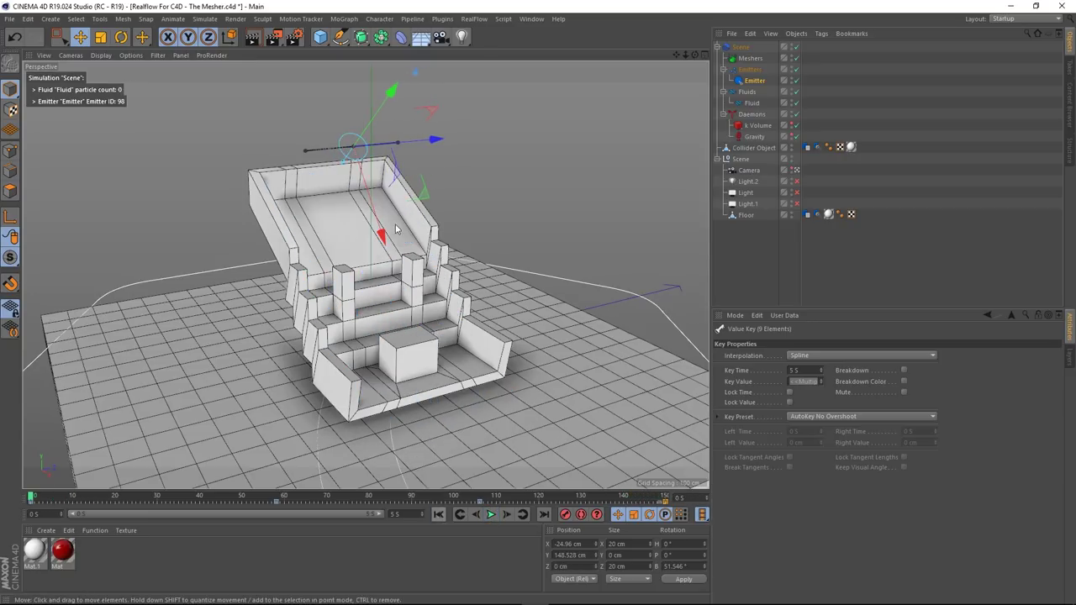
- Run the simulation past frame 70 to examine the flow from the moving emitter, stop it, and rewind
scroll(384, 274, "up", 3)
left_click_drag(384, 274, 392, 285, "alt")
left_click_drag(379, 340, 381, 83, "alt")
key("F8")
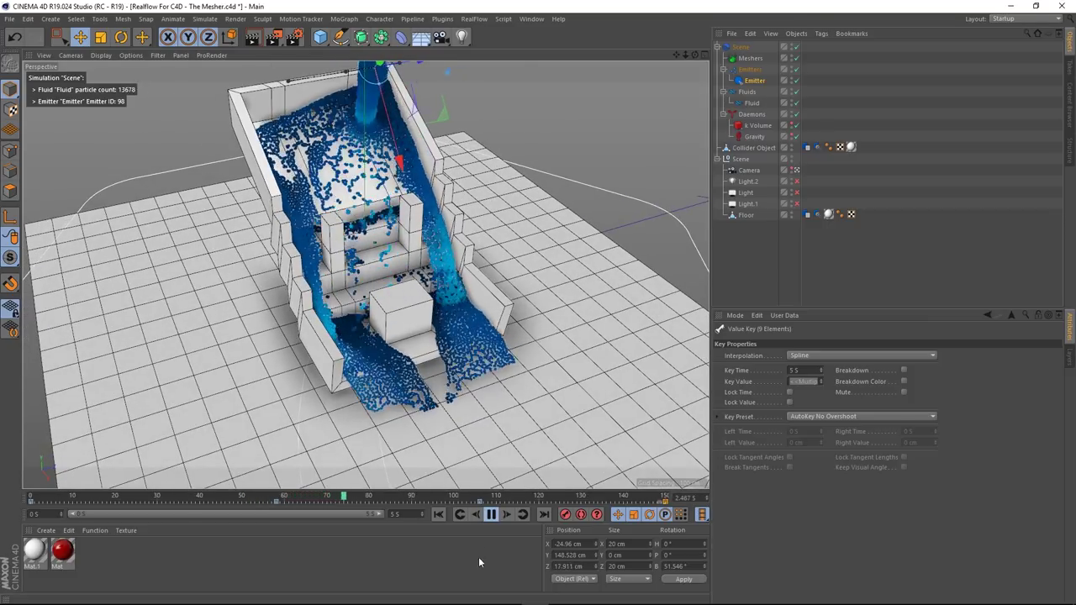
left_click(490, 514)
left_click(438, 515)
- Open the collision and interaction properties of the Collider Object's RF Collider tag and review the friction options
middle_click_drag(396, 254, 396, 306, "alt")
left_click_drag(378, 312, 359, 279, "alt")
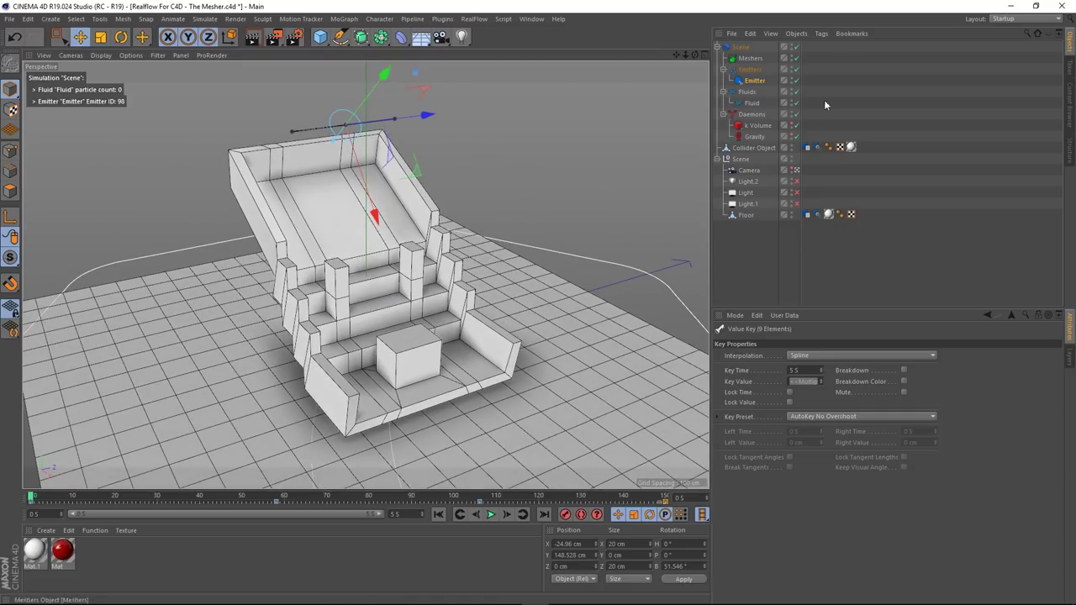
left_click(815, 148)
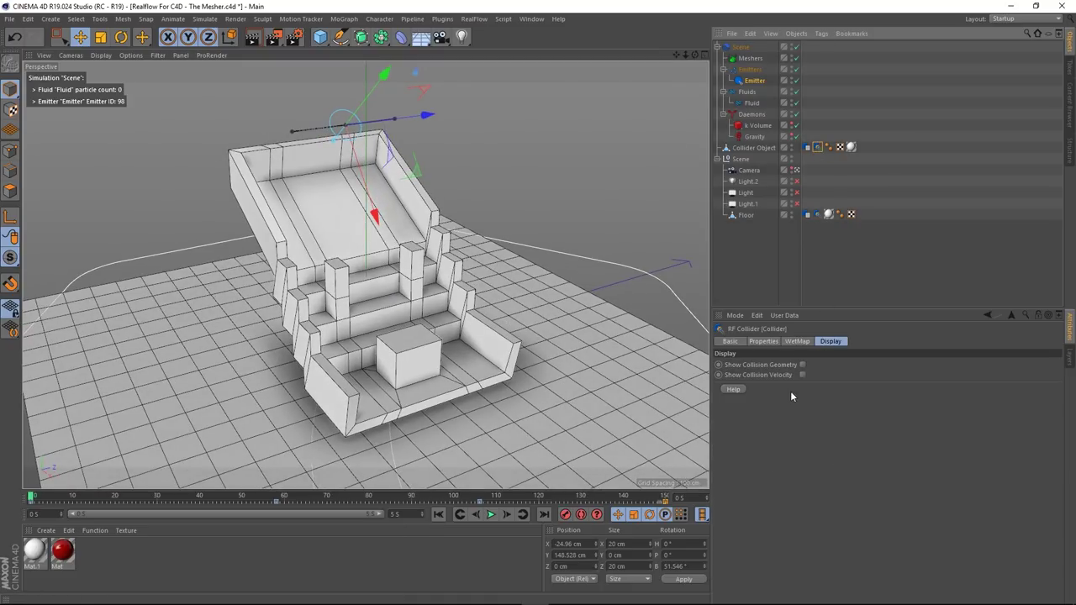
left_click(765, 342)
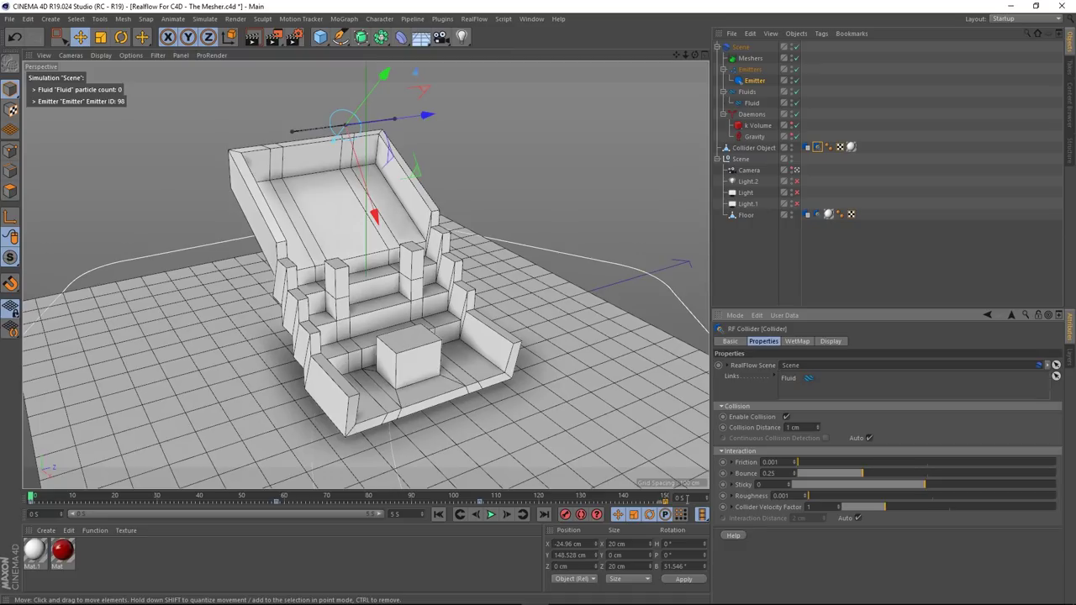
left_click(732, 464)
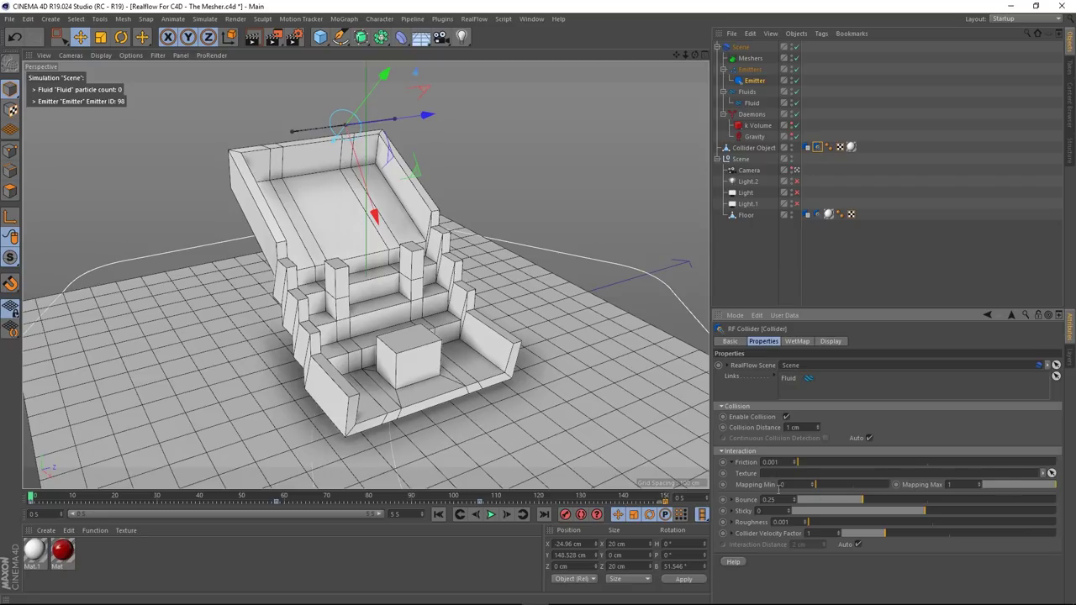
left_click(733, 463)
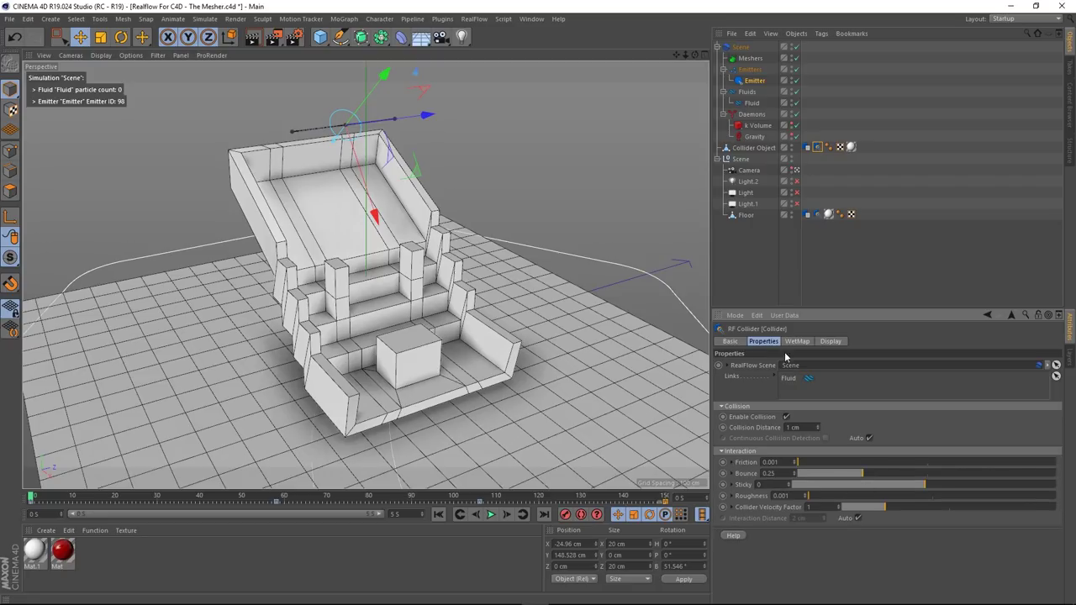
left_click_drag(404, 311, 378, 293, "alt")
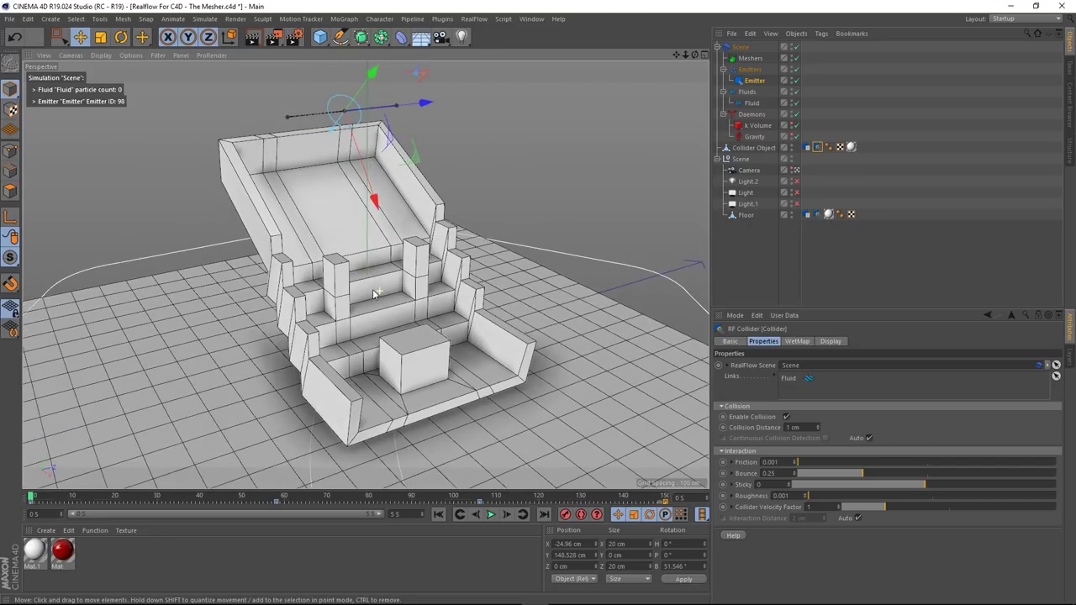
- Set the collider's friction to 0.01, run the simulation past frame 70, and stop it
left_click(788, 462)
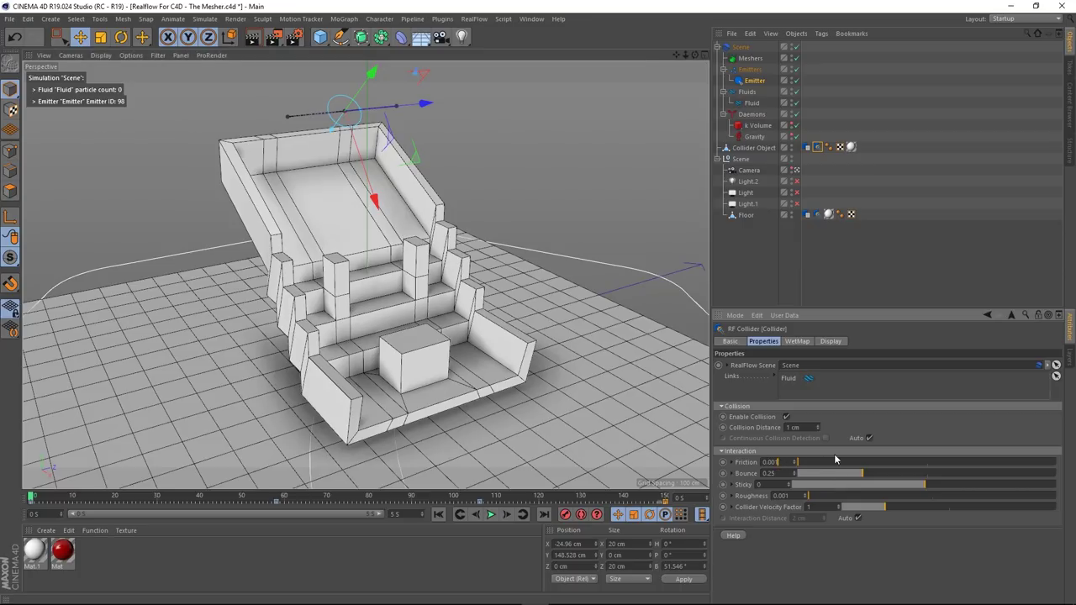
key("BackSpace")
key("BackSpace")
left_click(490, 514)
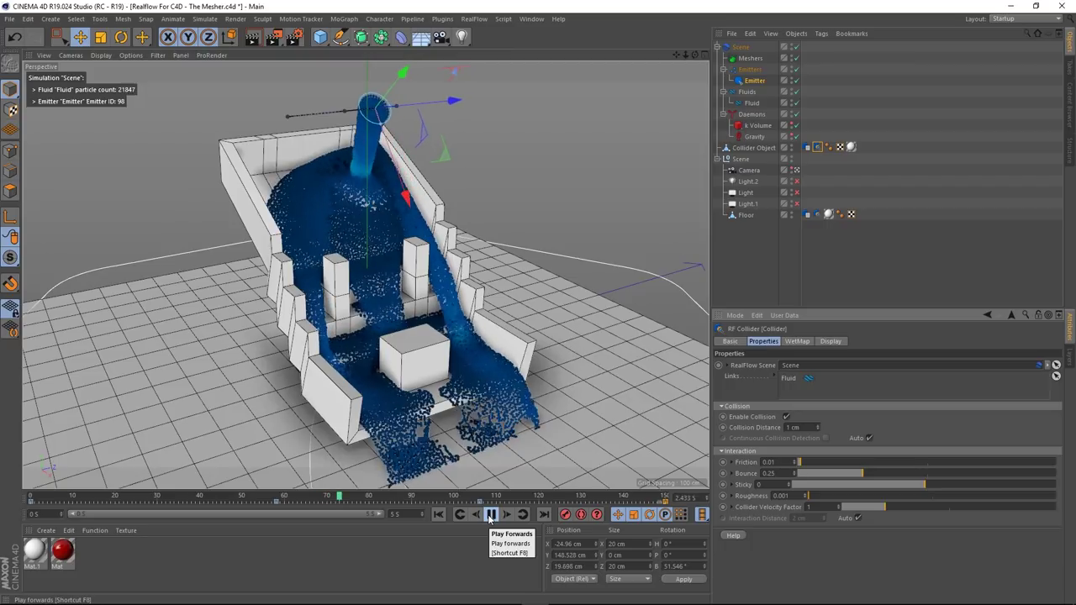
left_click(490, 515)
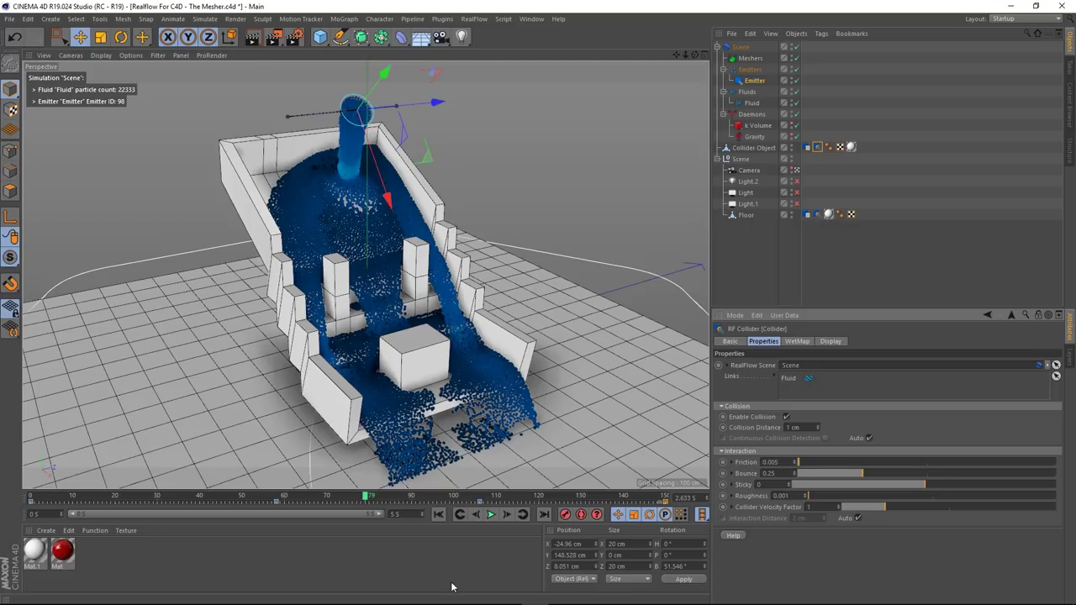
- Set the collider's friction to 0.005, rerun the simulation from the start, and stop it
left_click(438, 515)
left_click(491, 516)
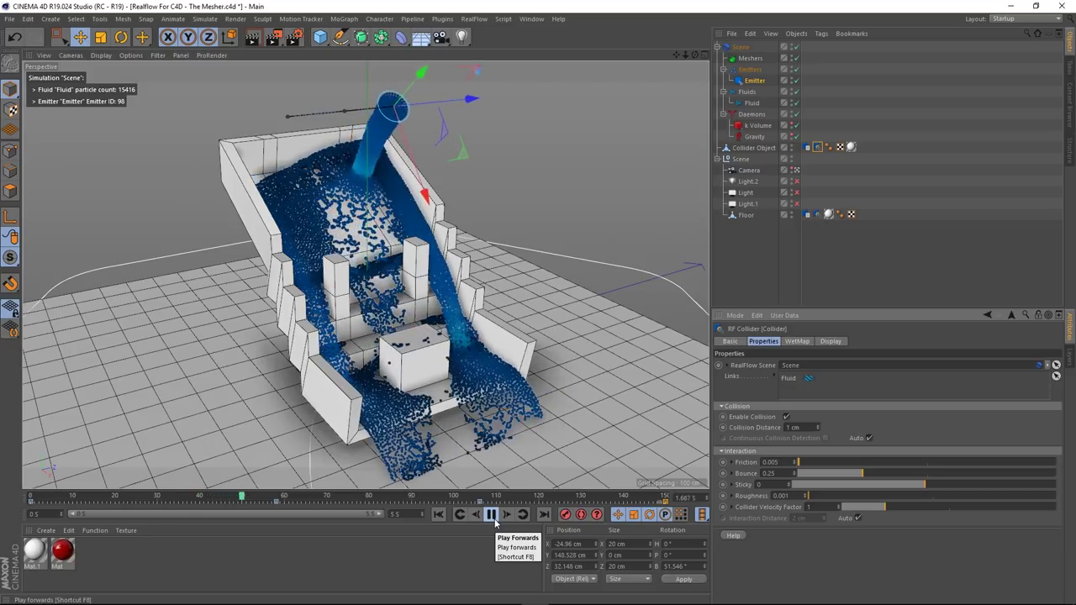
left_click(493, 515)
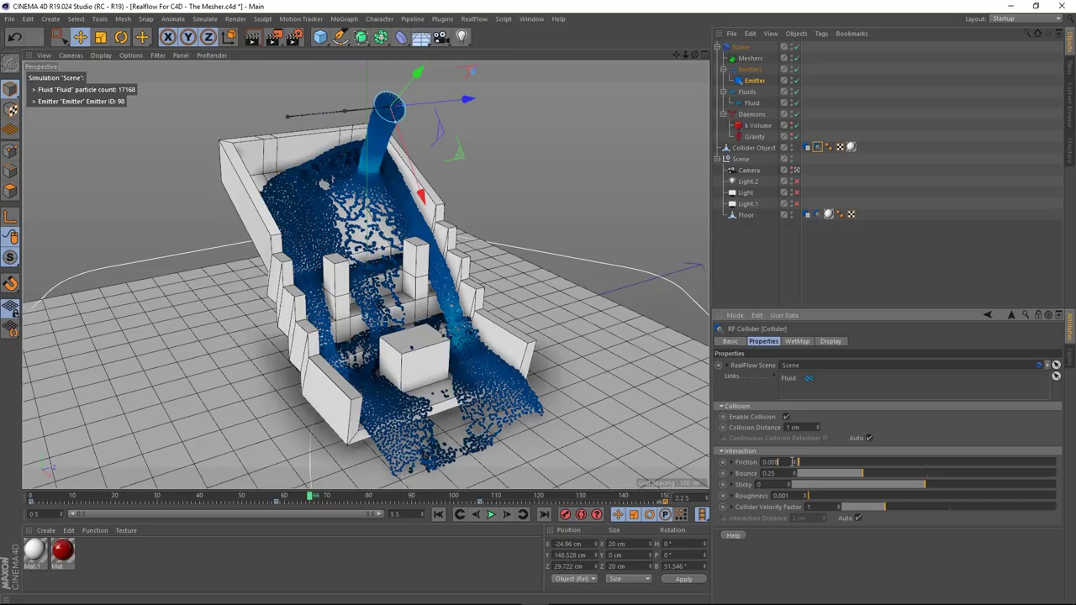
- Set the collider's friction to 0.008, run the simulation past frame 110, and stop it
left_click(491, 514)
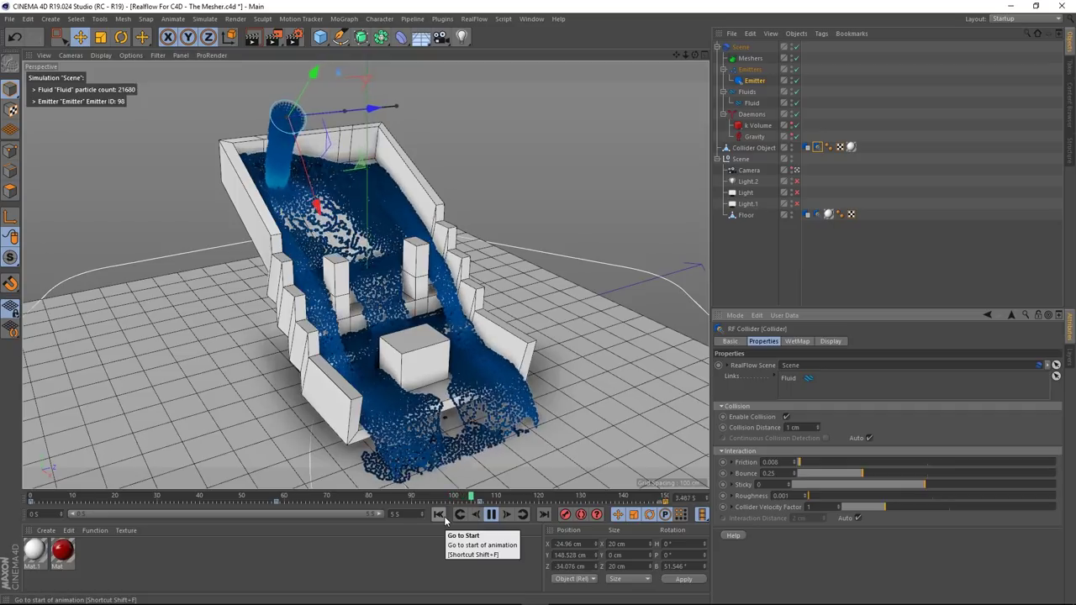
left_click(490, 515)
left_click_drag(366, 385, 443, 412, "alt")
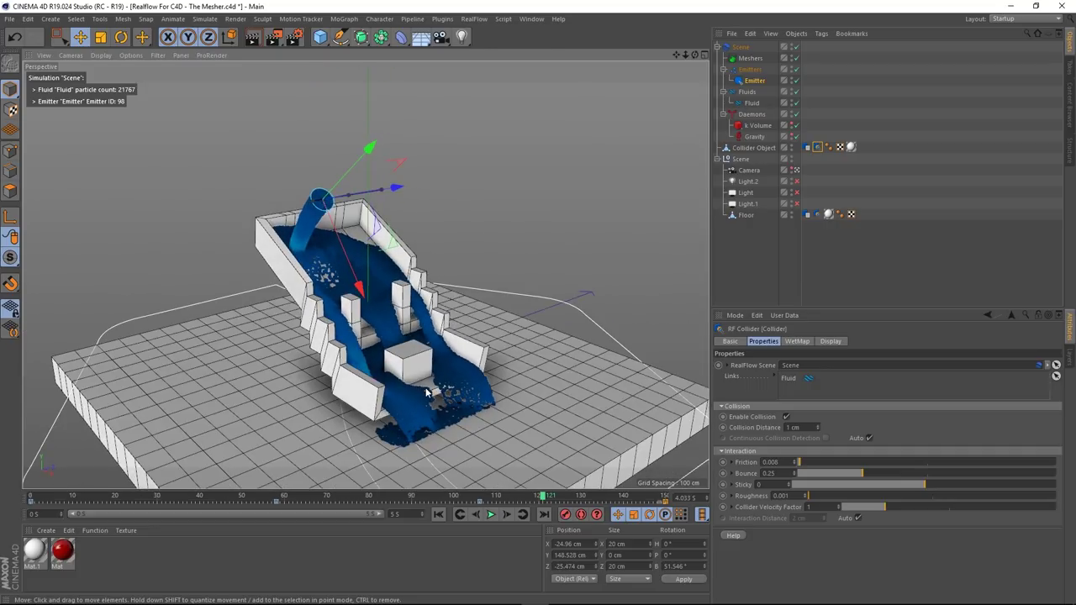
- Rerun the simulation in stages and examine the flow down the steps and onto the floor from several angles
left_click(492, 515)
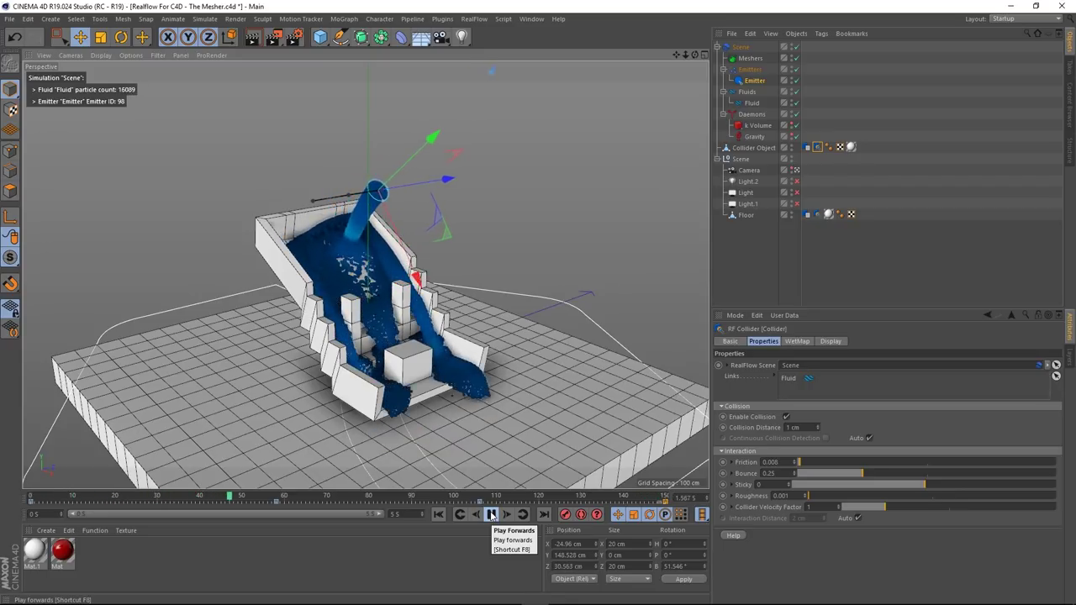
left_click(491, 514)
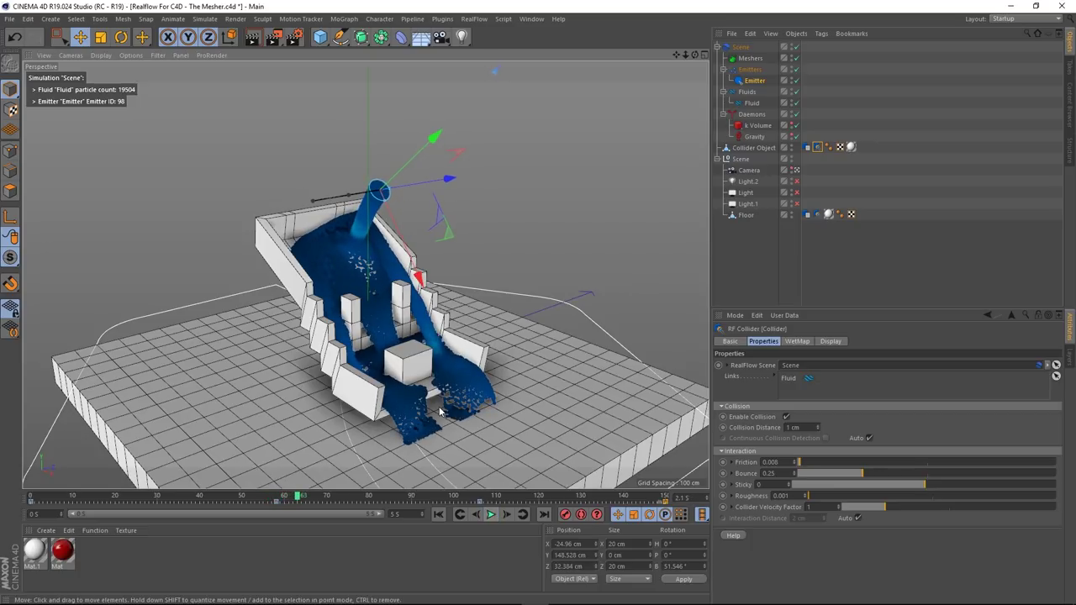
middle_click_drag(424, 458, 405, 244, "alt")
left_click_drag(407, 237, 413, 208, "alt")
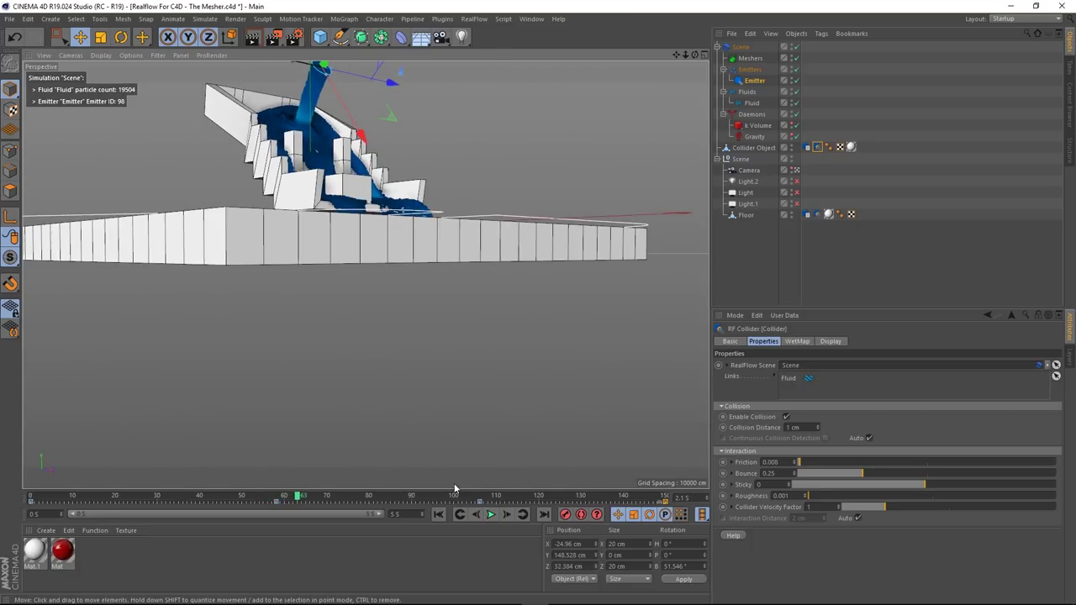
left_click(491, 515)
left_click_drag(377, 243, 385, 306, "alt")
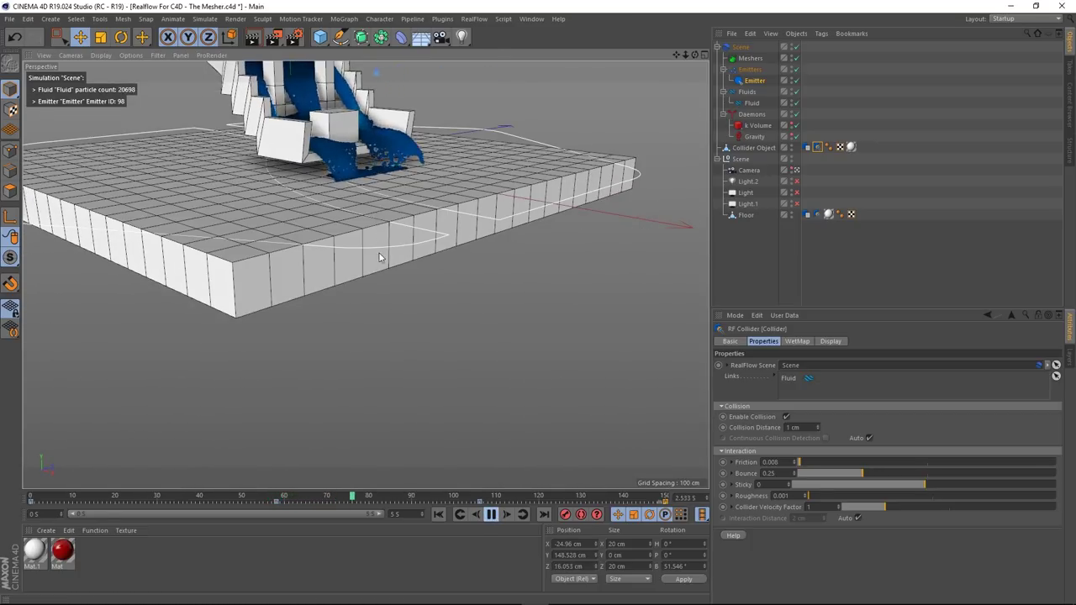
left_click_drag(379, 257, 399, 294, "alt")
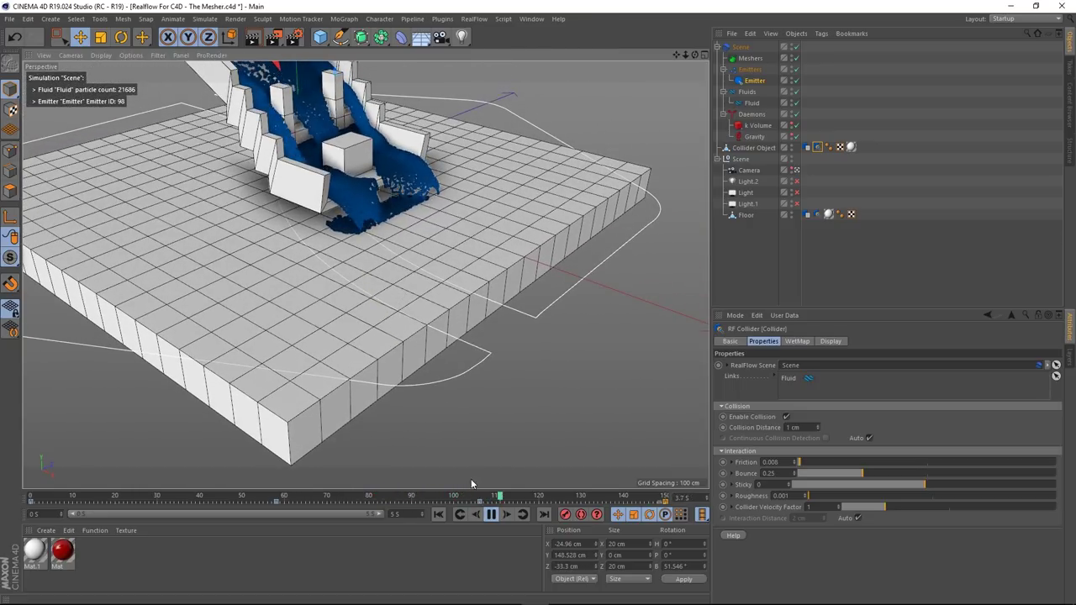
left_click(491, 515)
middle_click_drag(372, 112, 393, 243, "alt")
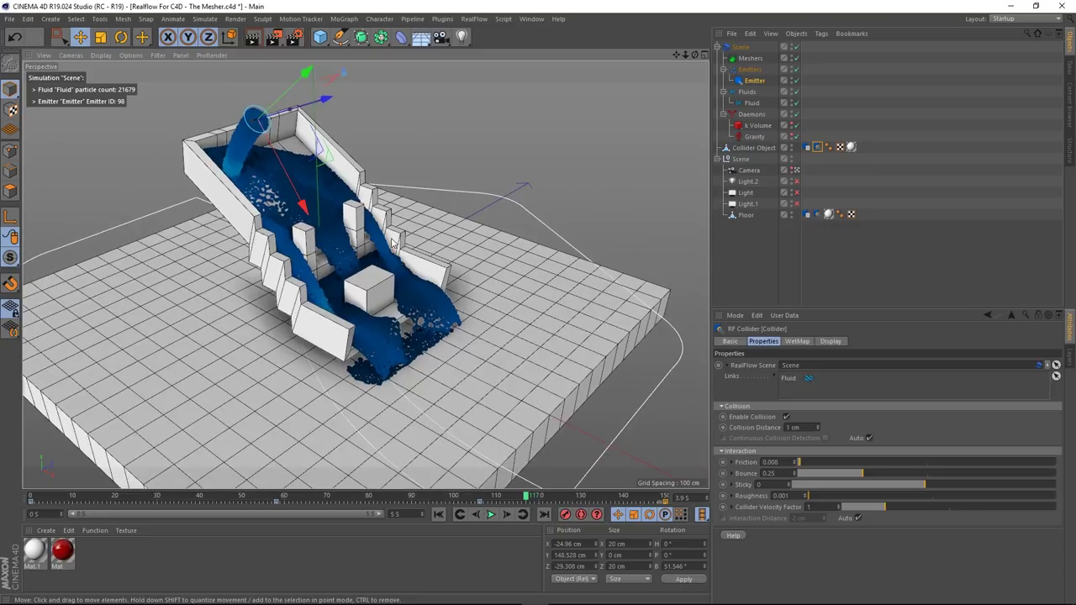
left_click_drag(391, 239, 358, 227, "alt")
right_click_drag(358, 227, 367, 236, "alt")
mouse_move(367, 236)
left_mouse_down("alt")
mouse_move(347, 208)
mouse_move(367, 234)
left_mouse_up("alt")
middle_click_drag(351, 284, 385, 283, "alt")
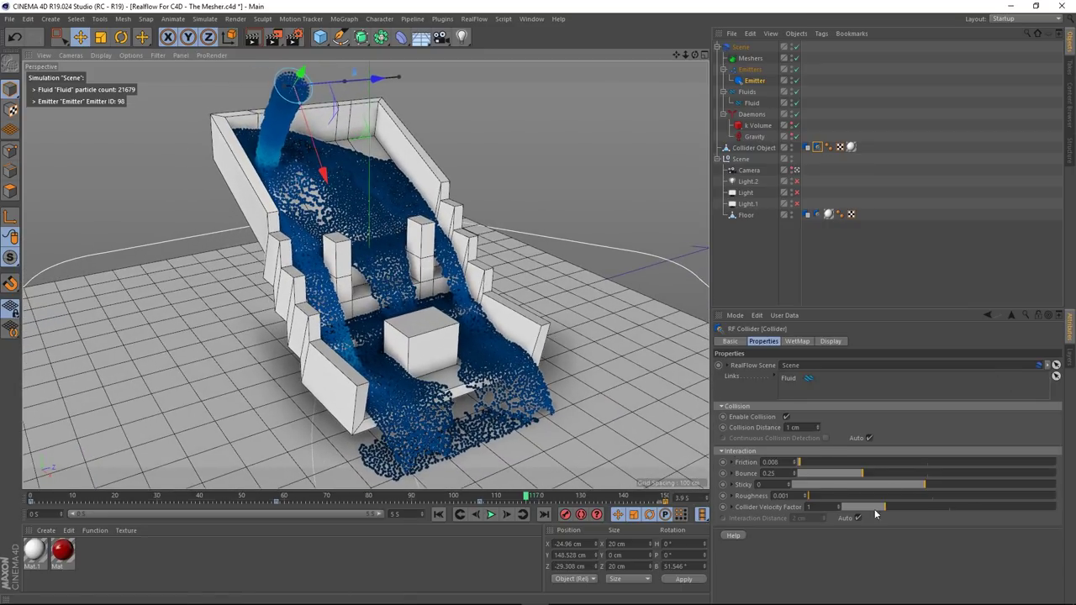
- Replay the simulation from the start to about frame 61 to check the flow in close-up
double_click(783, 472)
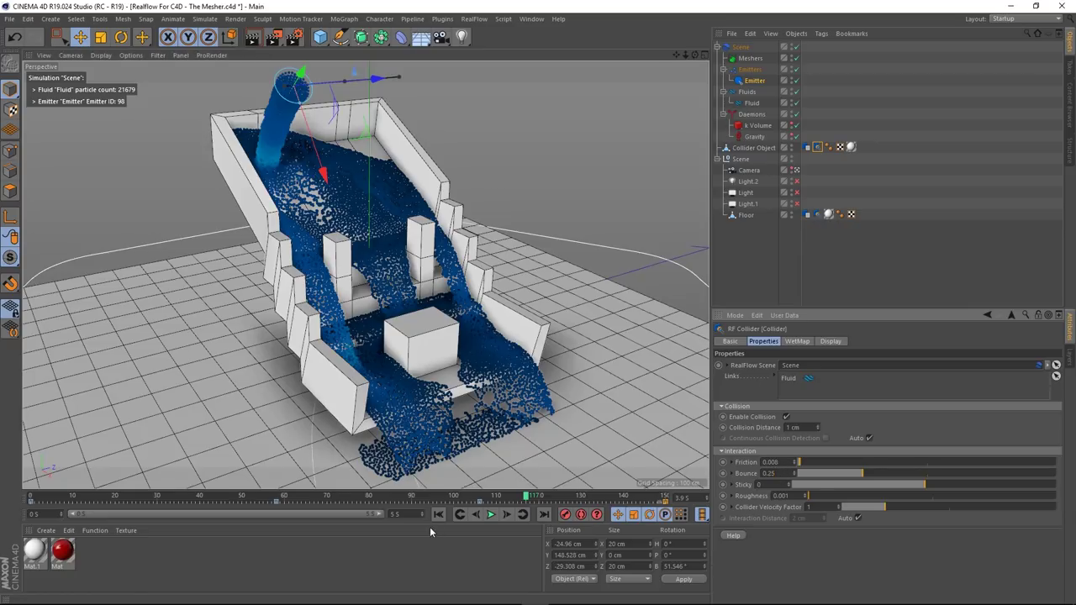
left_click(438, 515)
left_click(490, 515)
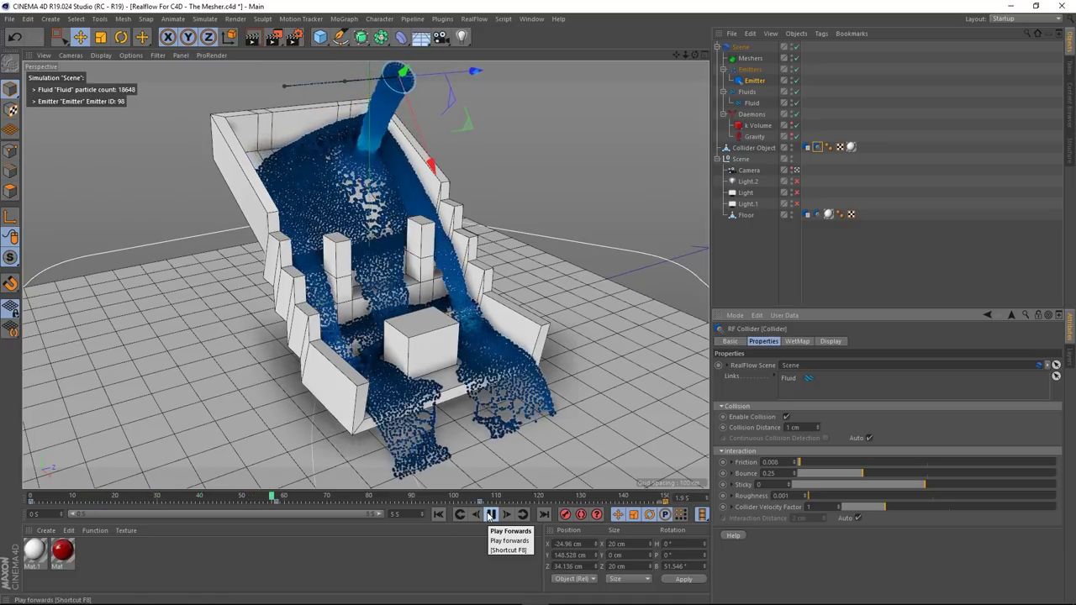
left_click(490, 514)
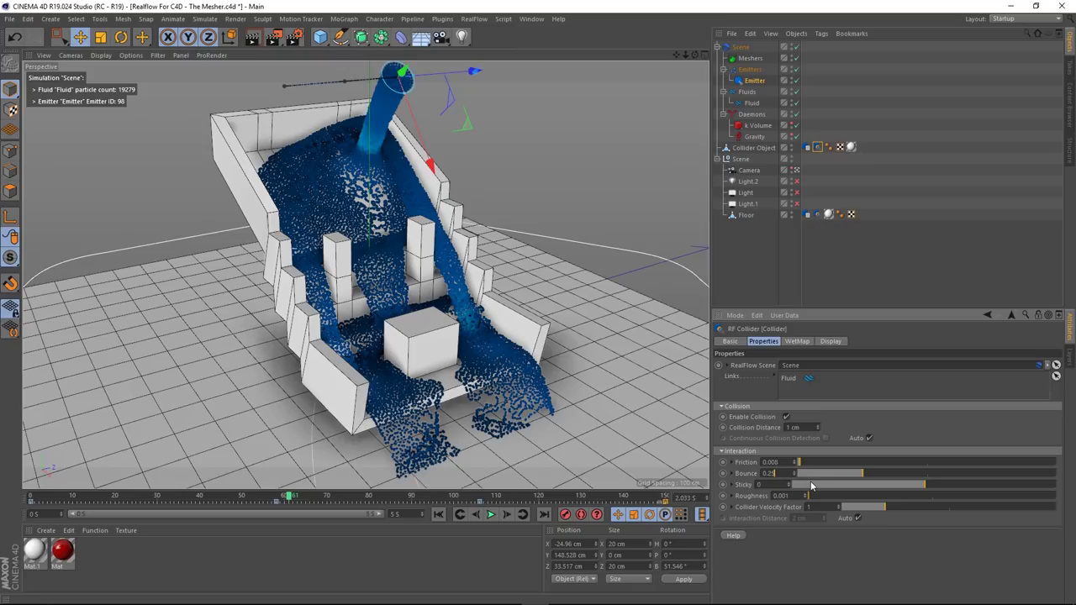
- Set the collider's bounce to 0.2 and rerun the simulation from the start to about frame 70
type("0.2")
key("Return")
left_click(438, 515)
left_click(491, 514)
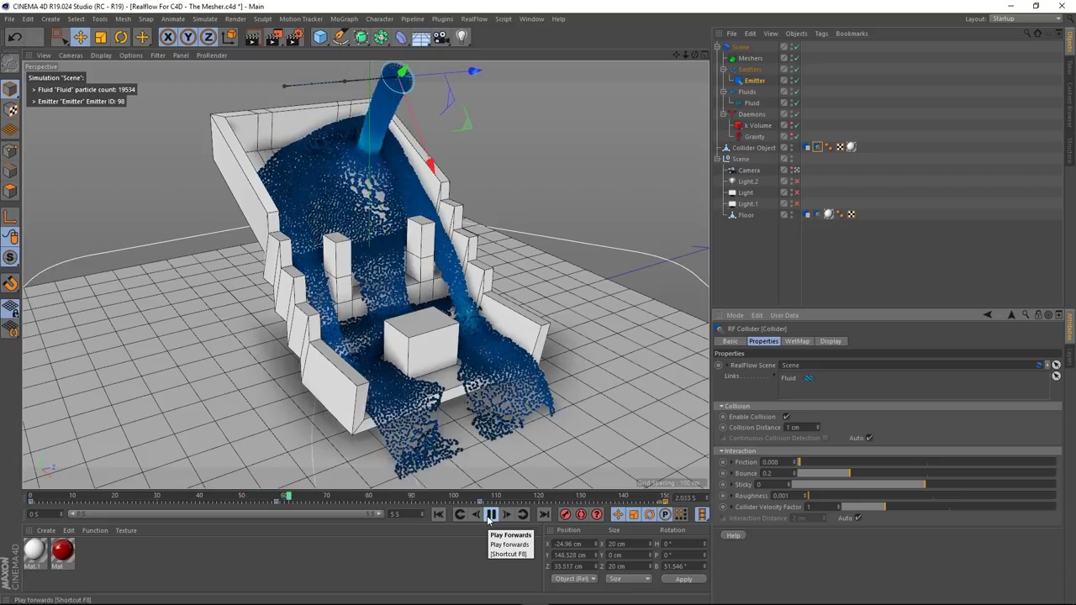
left_click(490, 514)
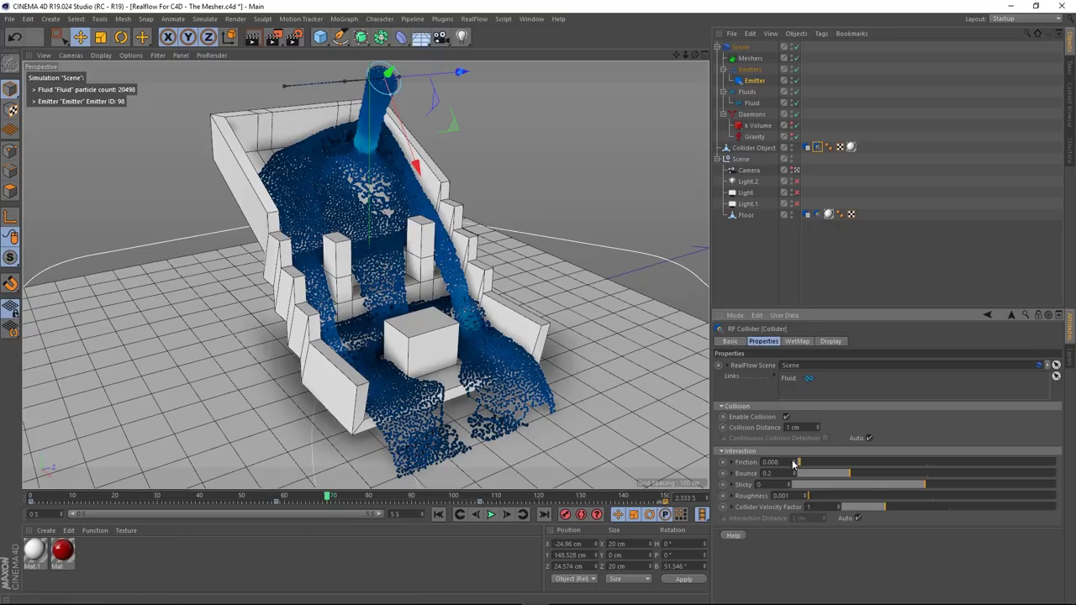
- Show the Fluid object's settings and run the simulation from the start to about frame 64 at its current resolution
left_click(788, 259)
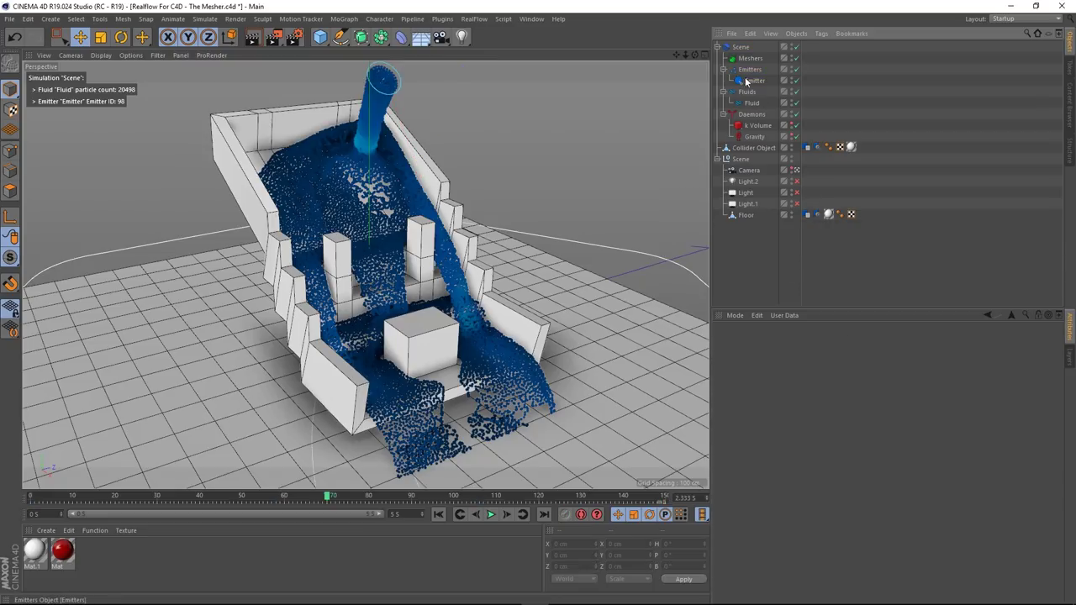
left_click(752, 104)
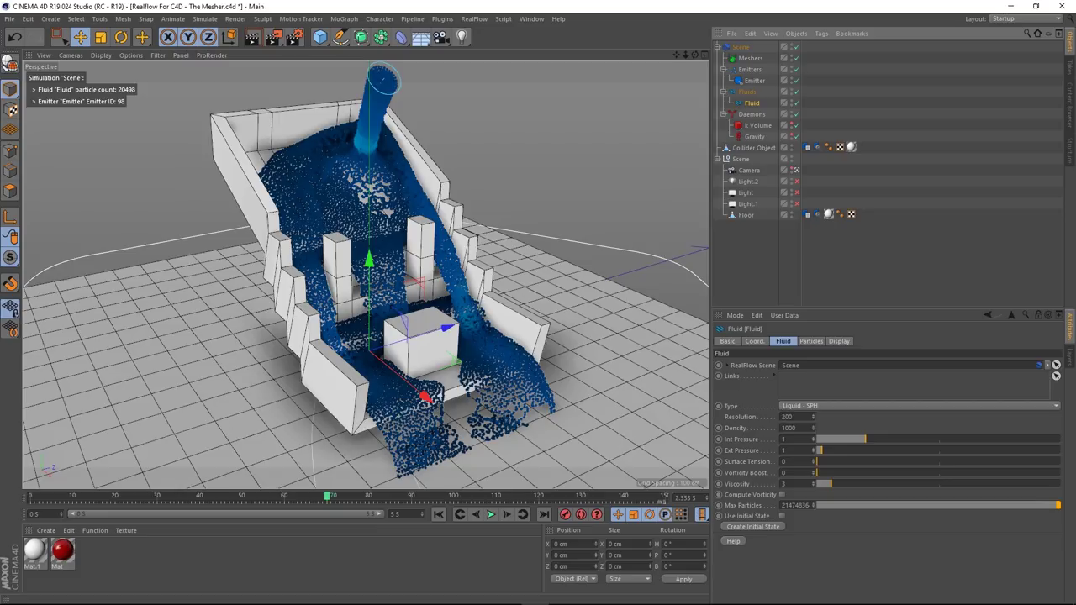
left_click(437, 516)
left_click(490, 515)
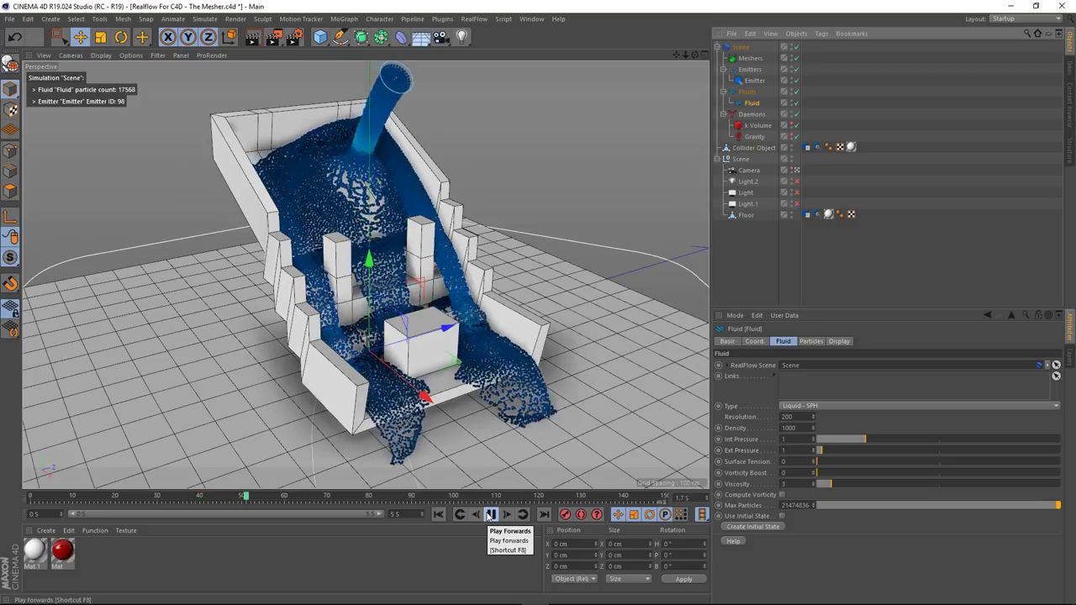
left_click(490, 515)
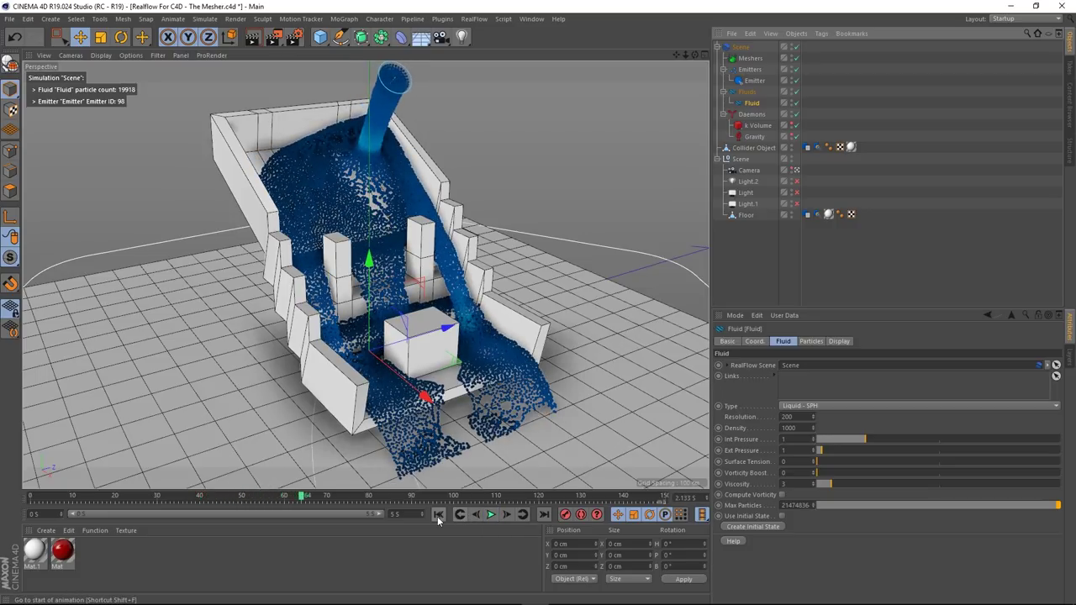
- Rewind, set the Fluid's resolution to 300, and run the simulation past frame 50 before stopping it
left_click(437, 516)
double_click(800, 416)
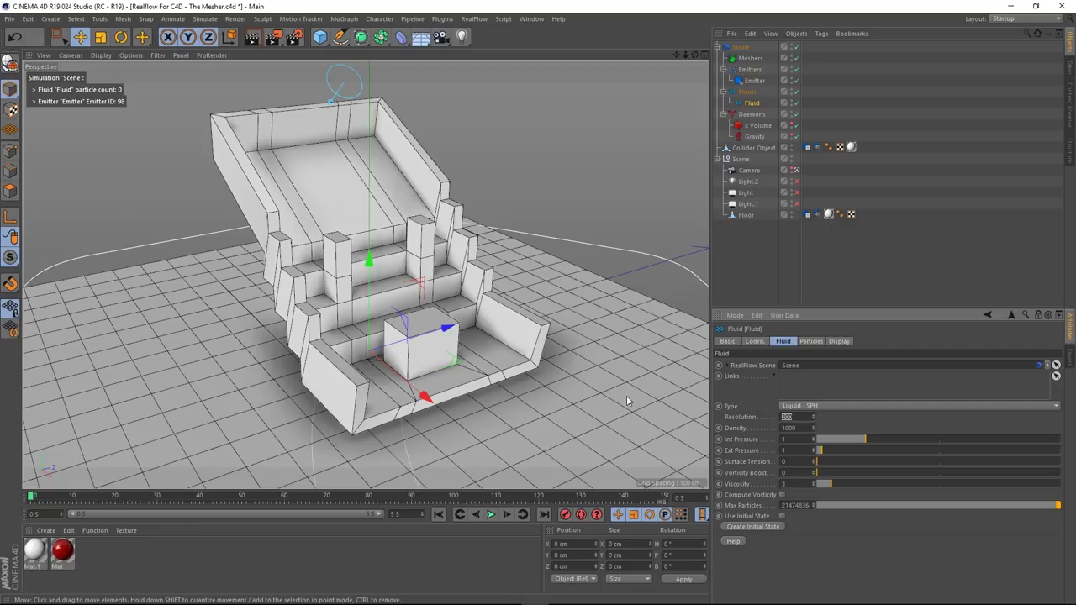
type("300")
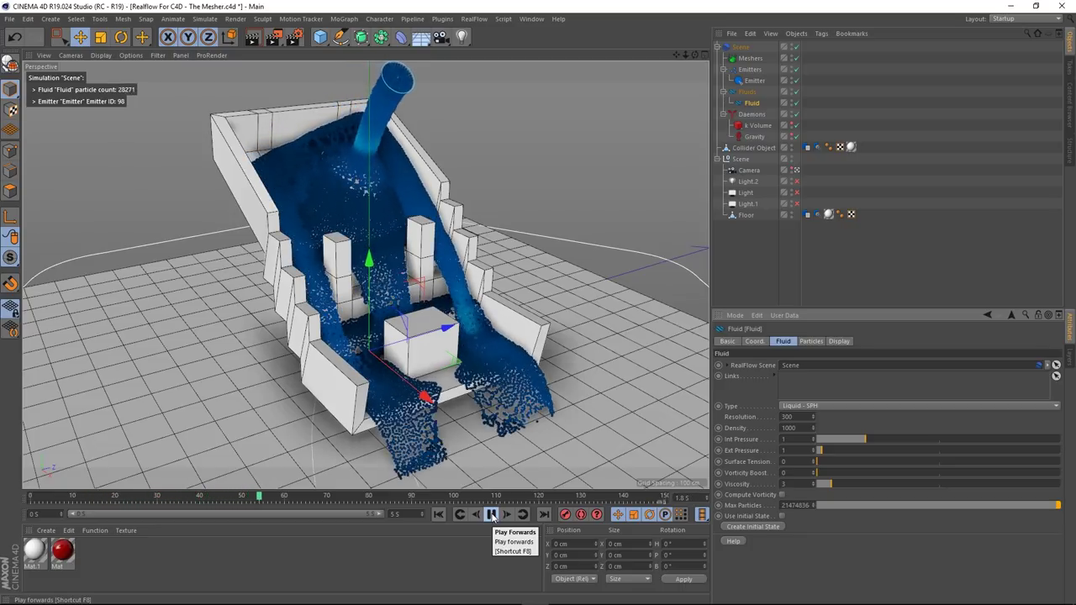
left_click(492, 515)
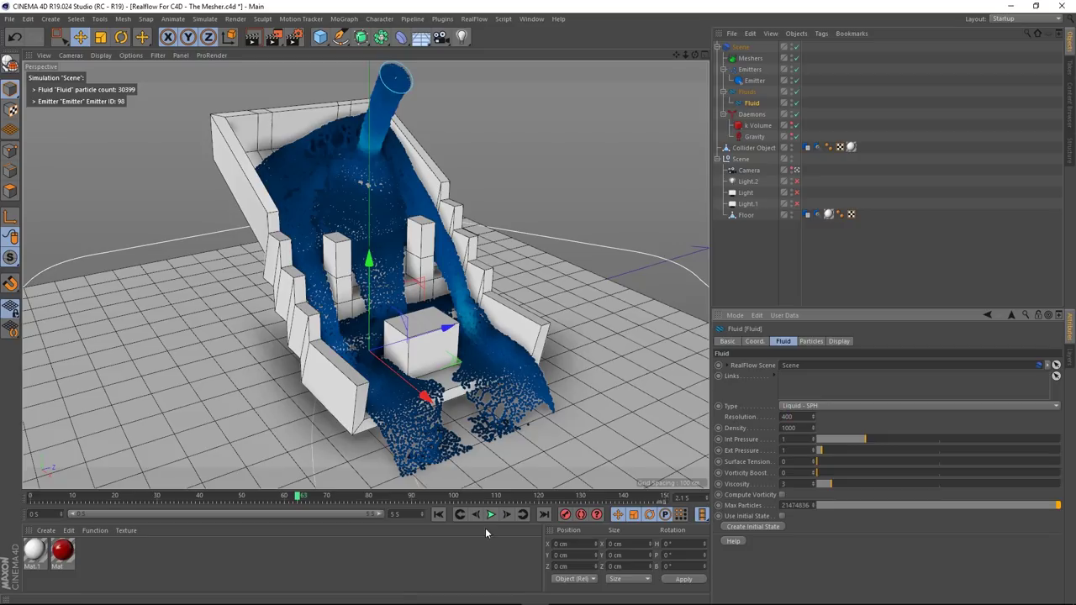
- Set the Fluid's resolution to 400, run the simulation from the start to about frame 40, rewind, and deselect the Fluid
left_click(438, 514)
left_click(492, 515)
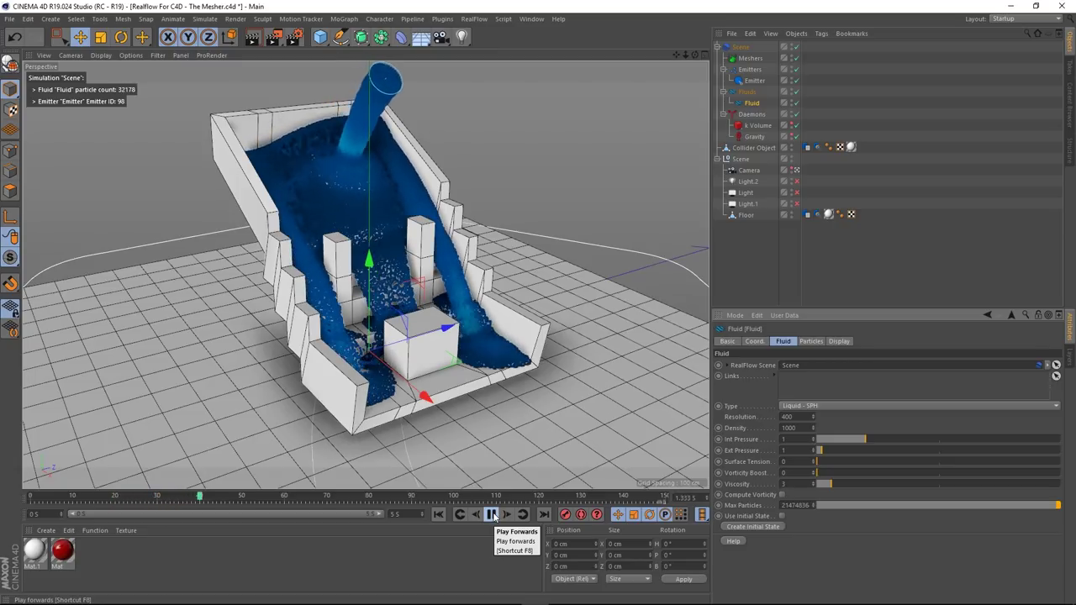
left_click(440, 515)
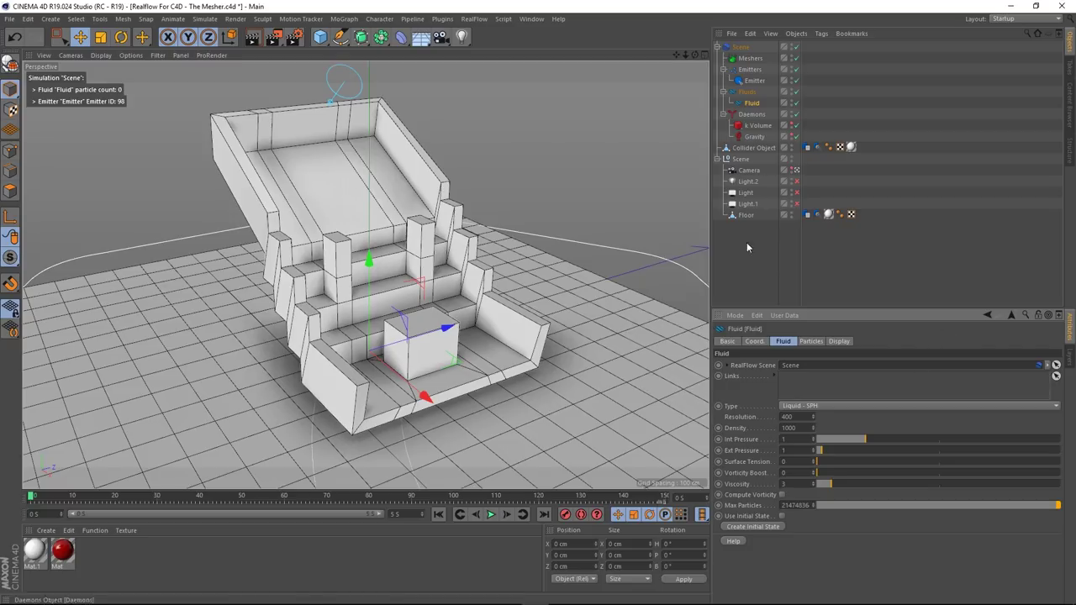
double_click(795, 428)
left_click(759, 235)
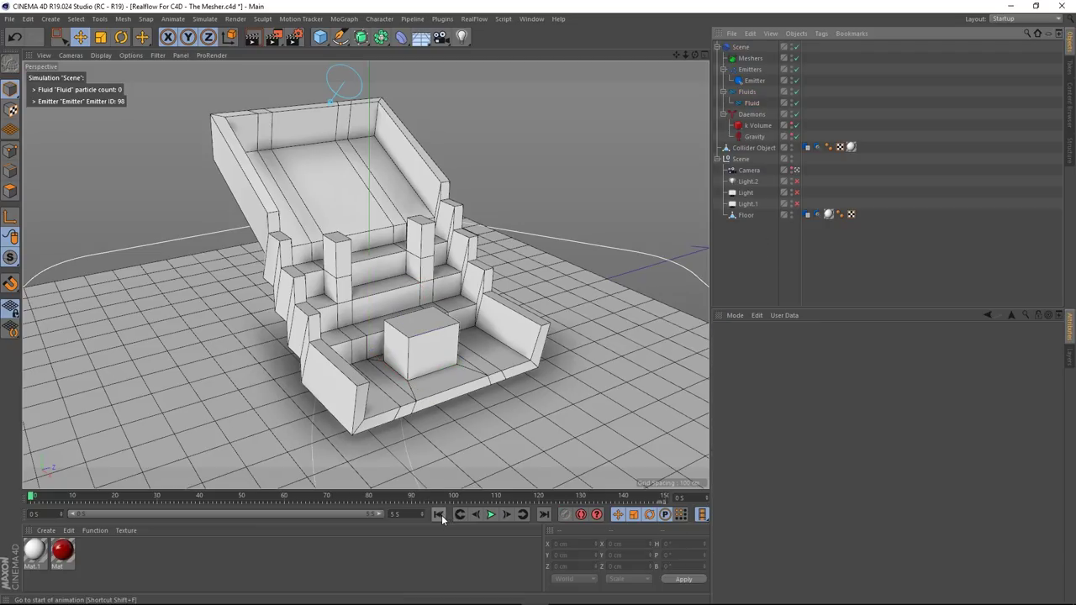
- Run the simulation from the start to just past frame 10 and rewind it
left_click(491, 515)
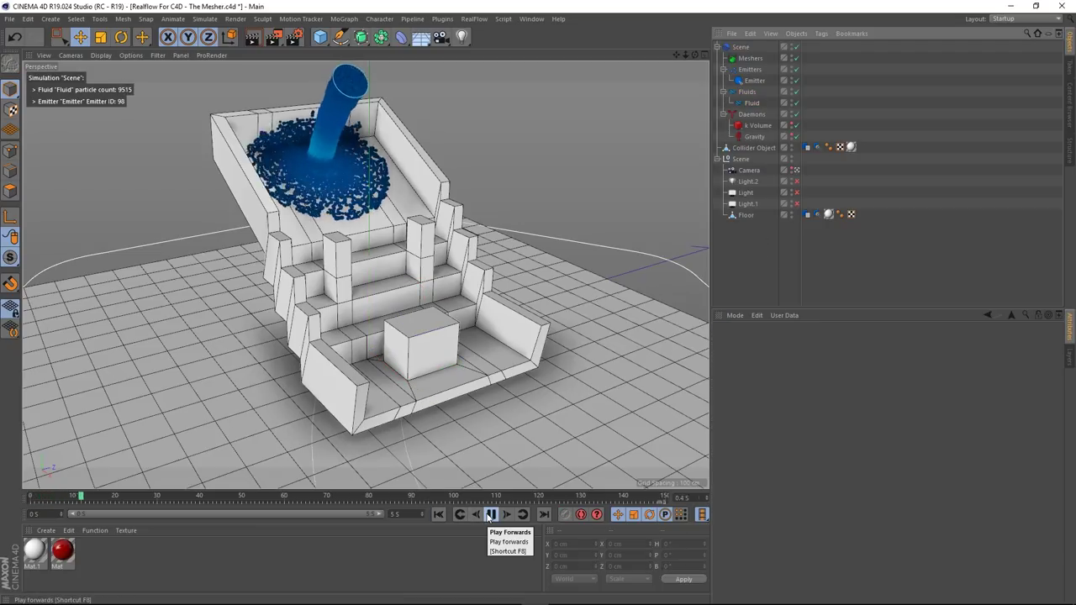
left_click(491, 514)
left_click(441, 516)
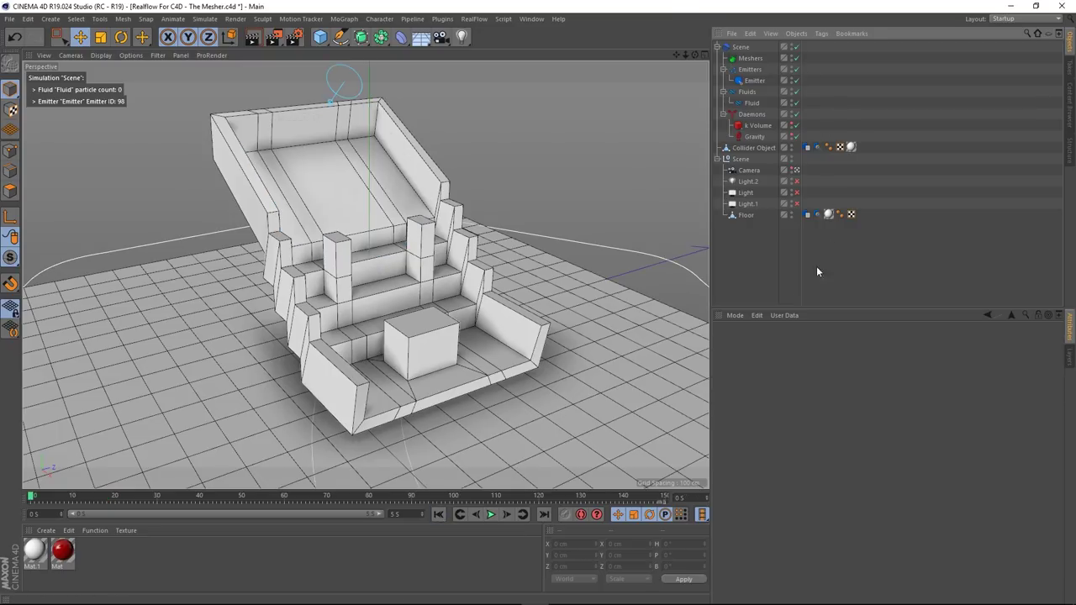
- Cache the whole fluid simulation from the RealFlow Scene's cache settings
left_click(735, 69)
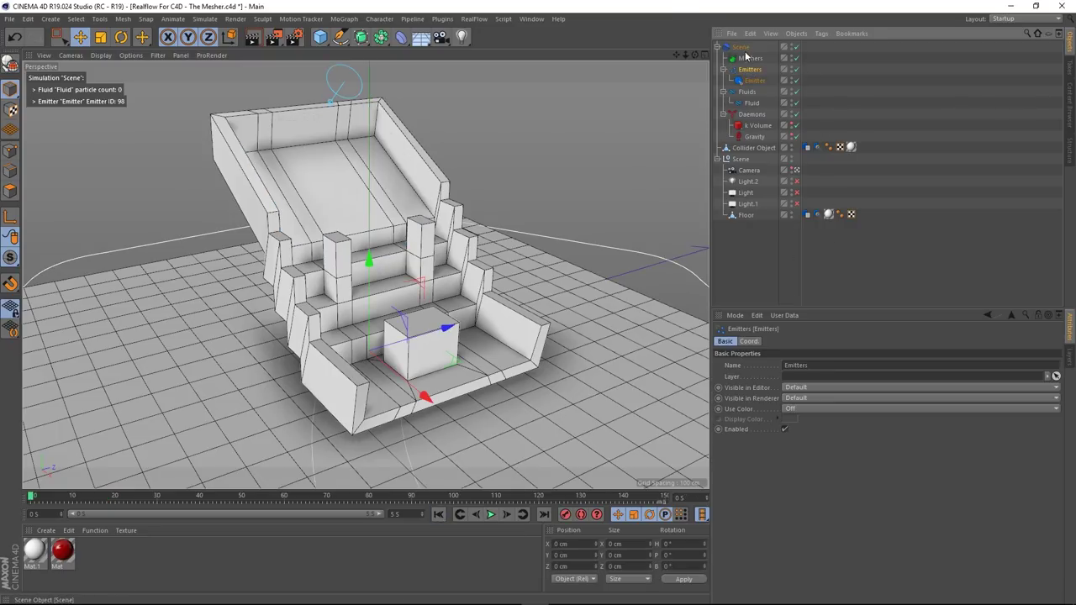
left_click(741, 48)
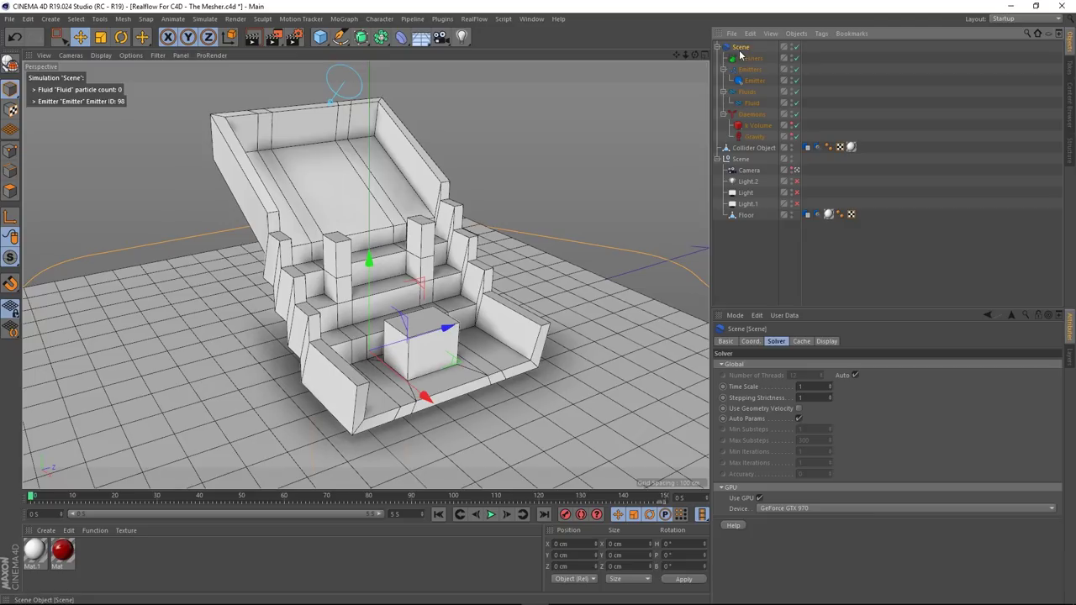
left_click(801, 342)
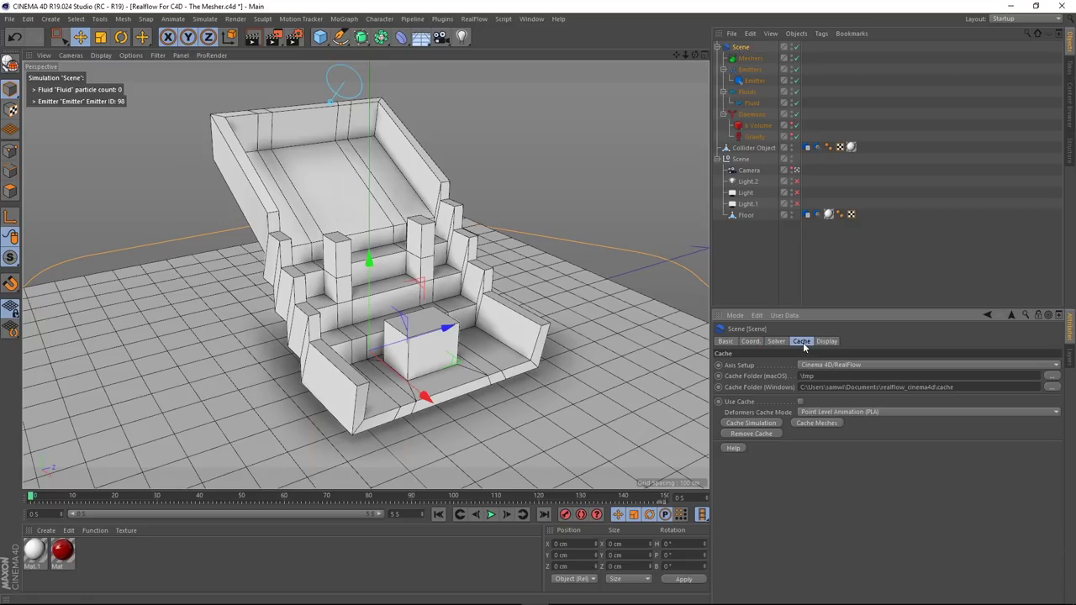
left_click(745, 425)
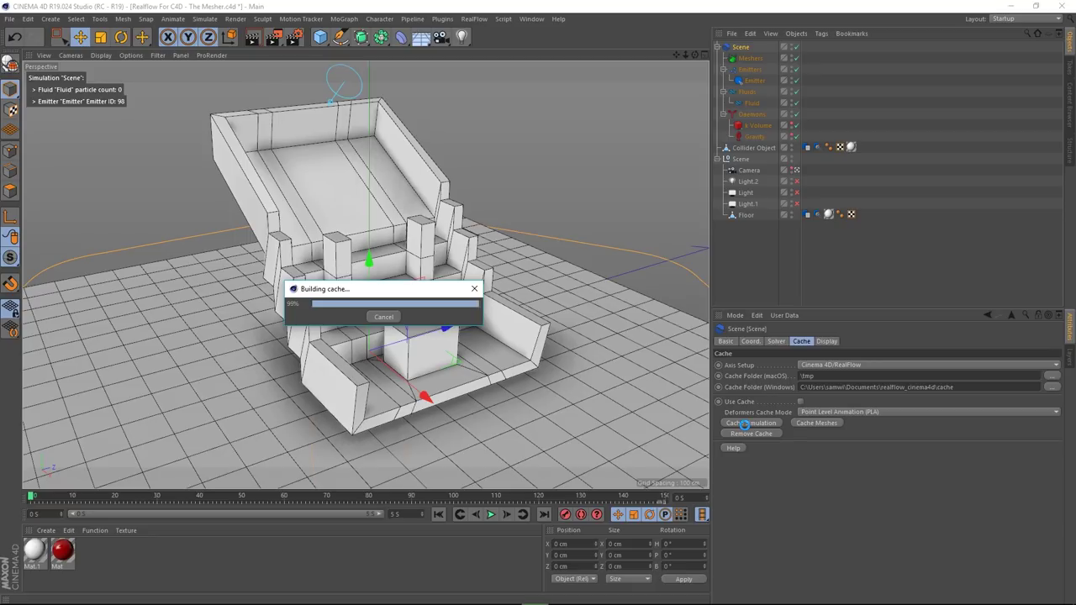
- Play back the cached simulation from the start, rewind it, and deselect the Scene
left_click(438, 514)
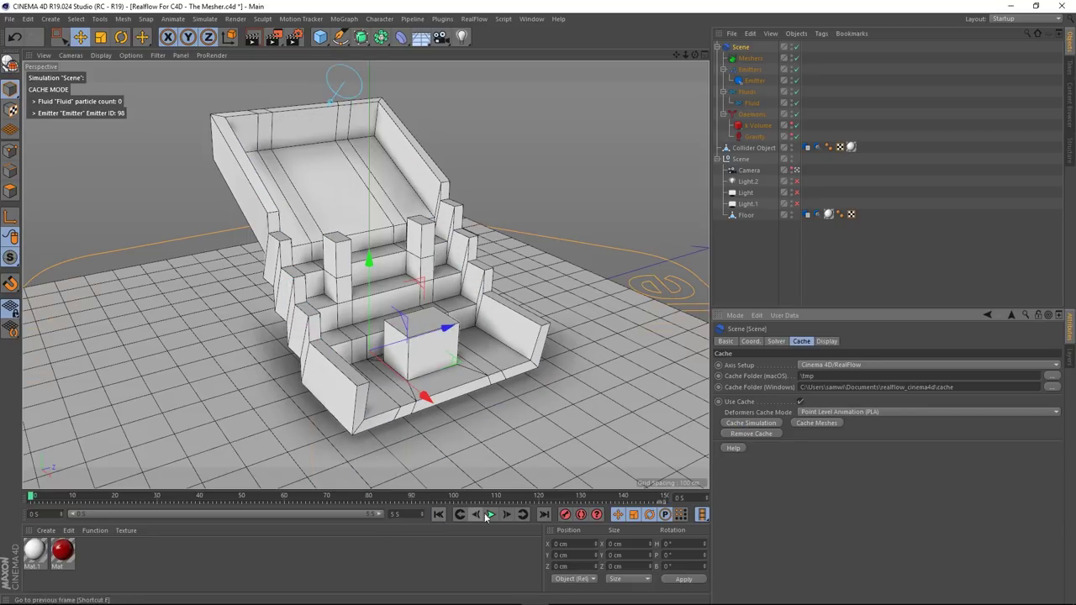
left_click(491, 514)
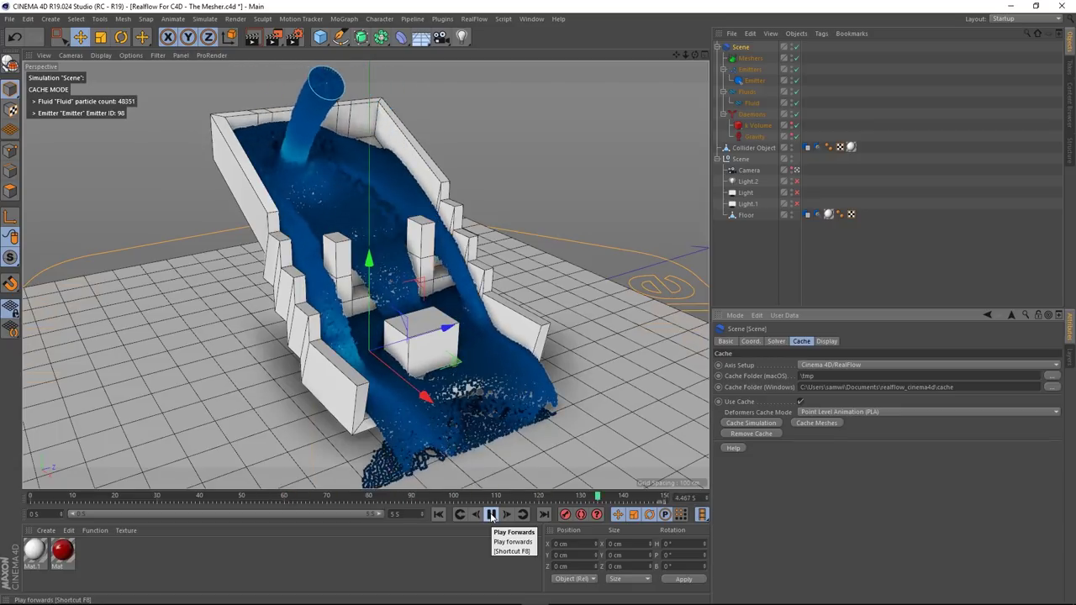
left_click(492, 514)
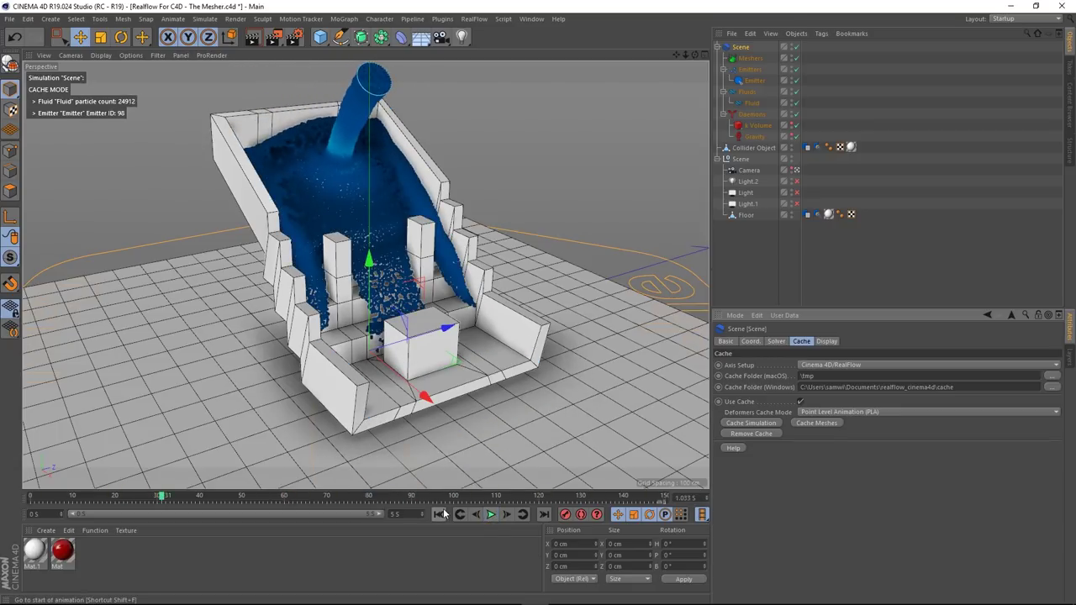
left_click(438, 515)
left_click(759, 254)
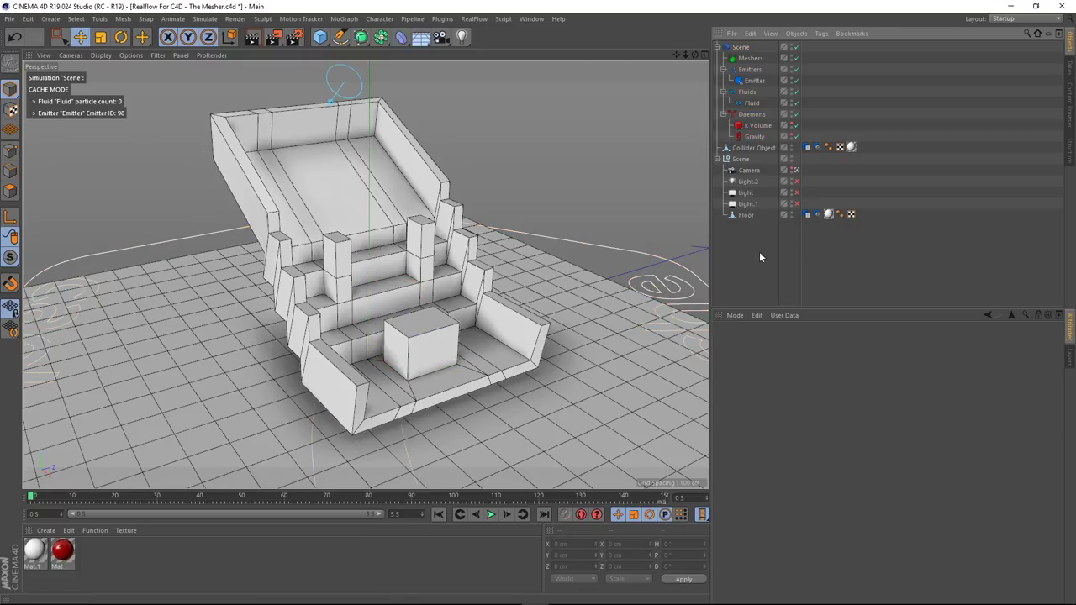
- Add a RealFlow Mesher to the scene and clear the selection
left_click(474, 18)
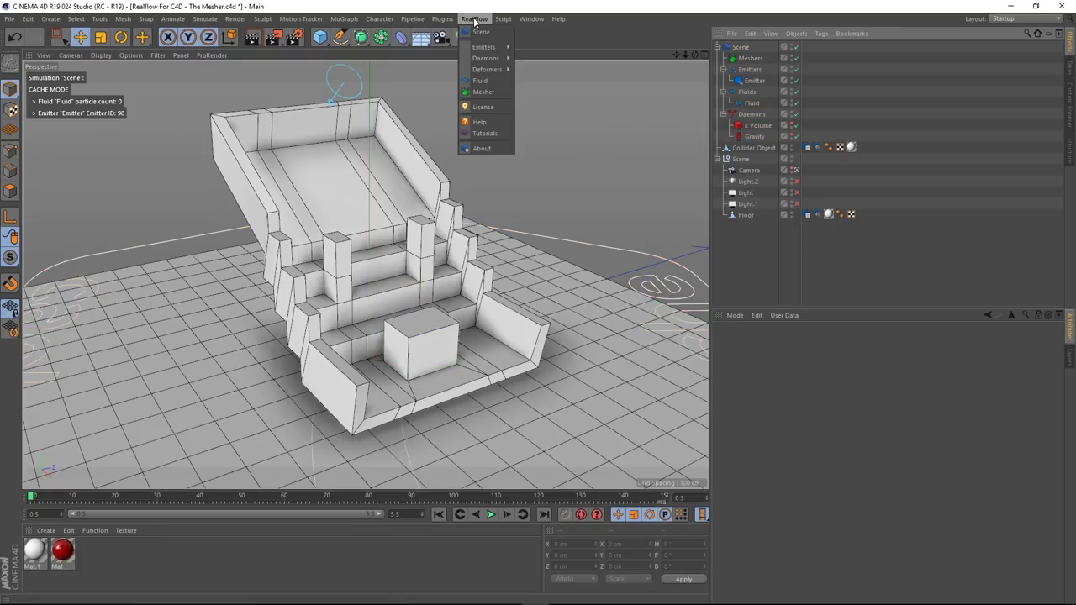
left_click(483, 91)
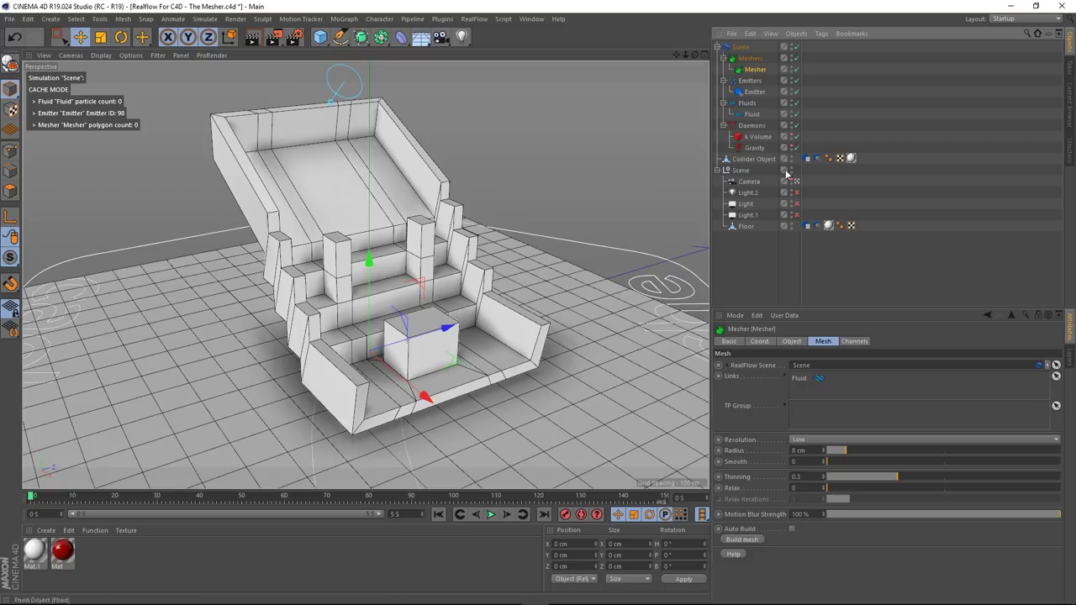
left_click(738, 257)
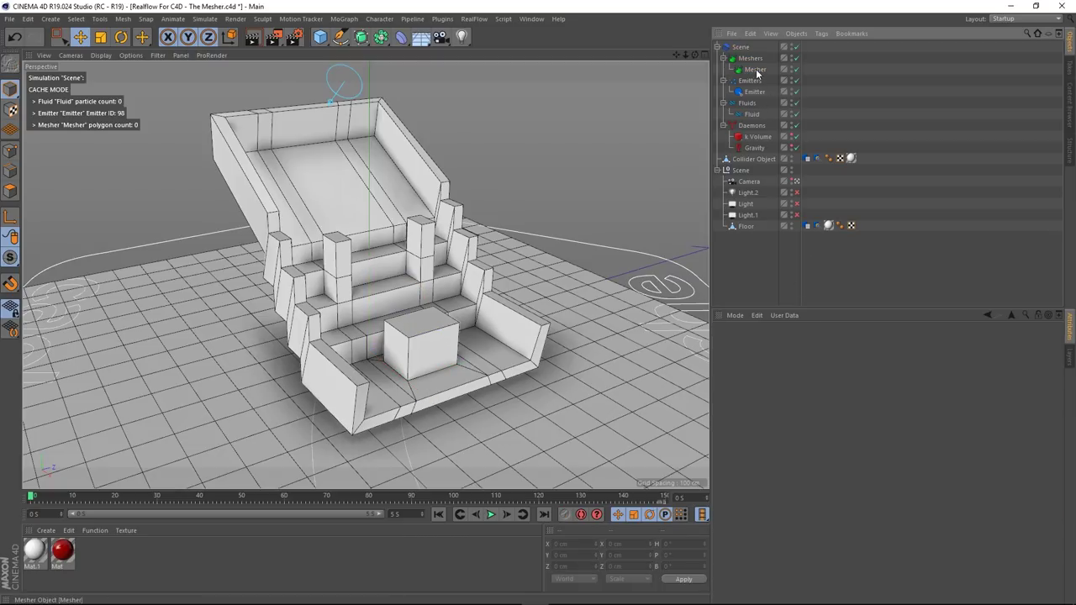
left_click(755, 69)
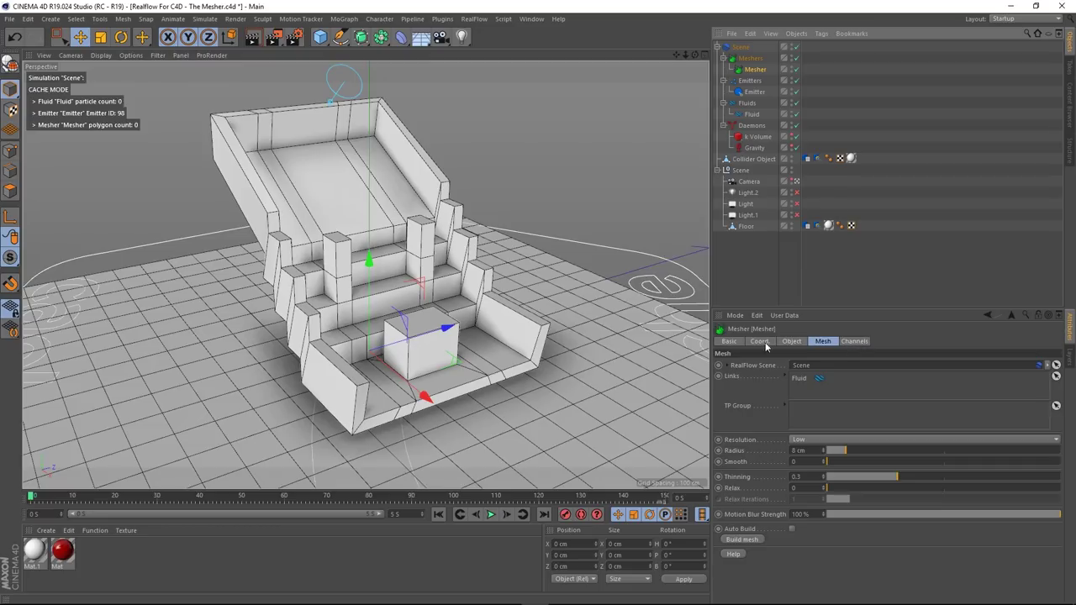
left_click(853, 341)
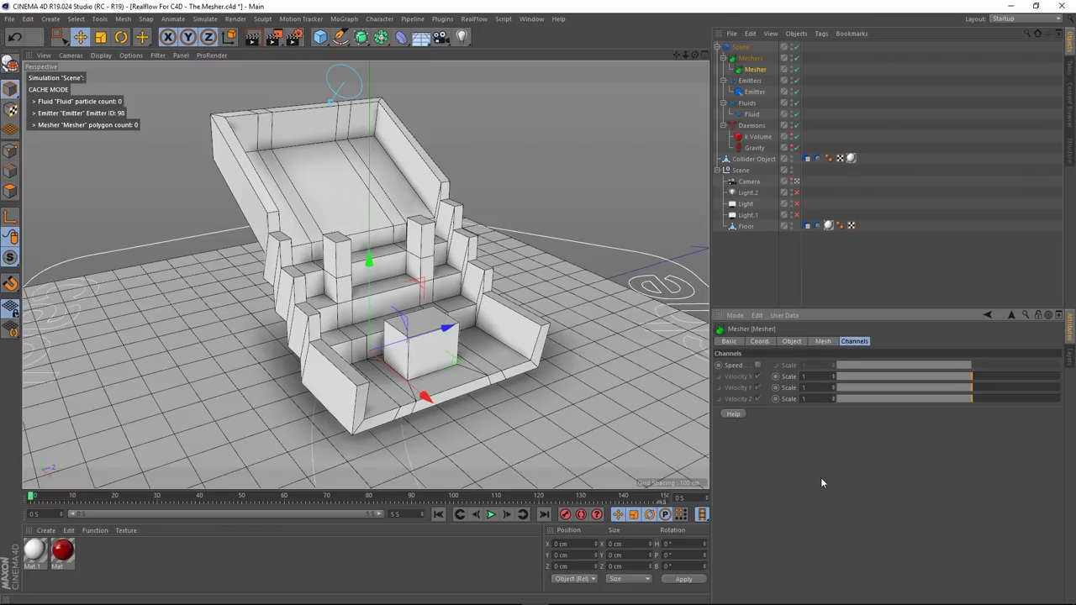
left_click(823, 341)
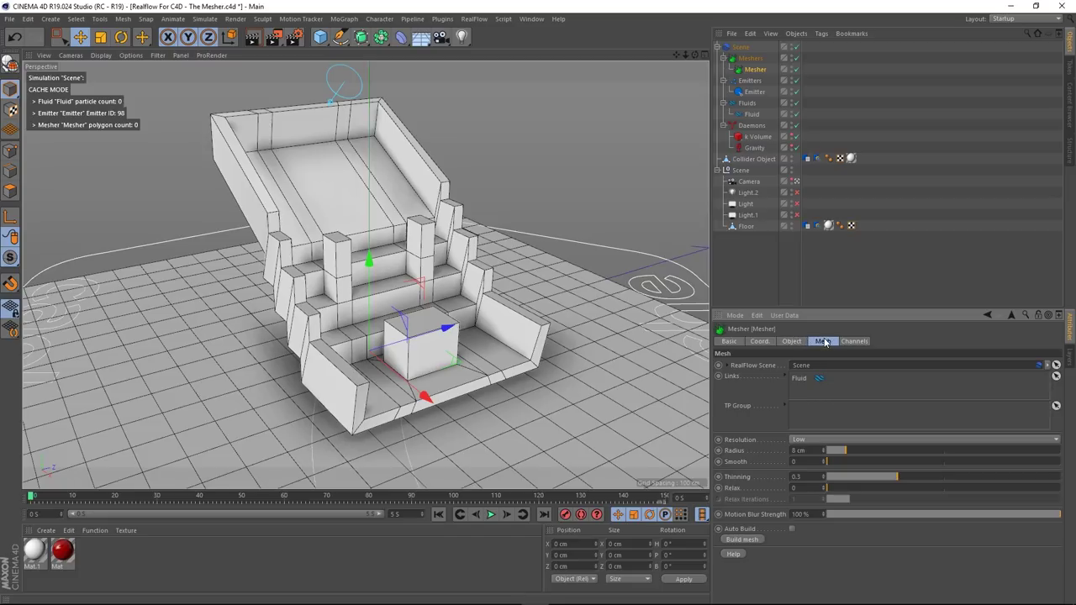
left_click(793, 341)
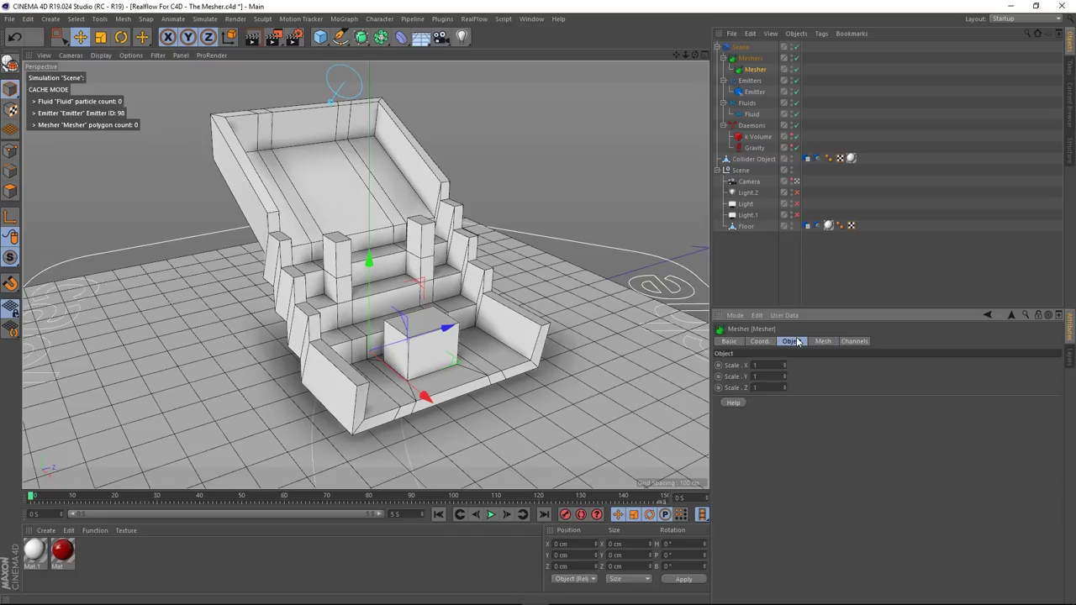
left_click(824, 341)
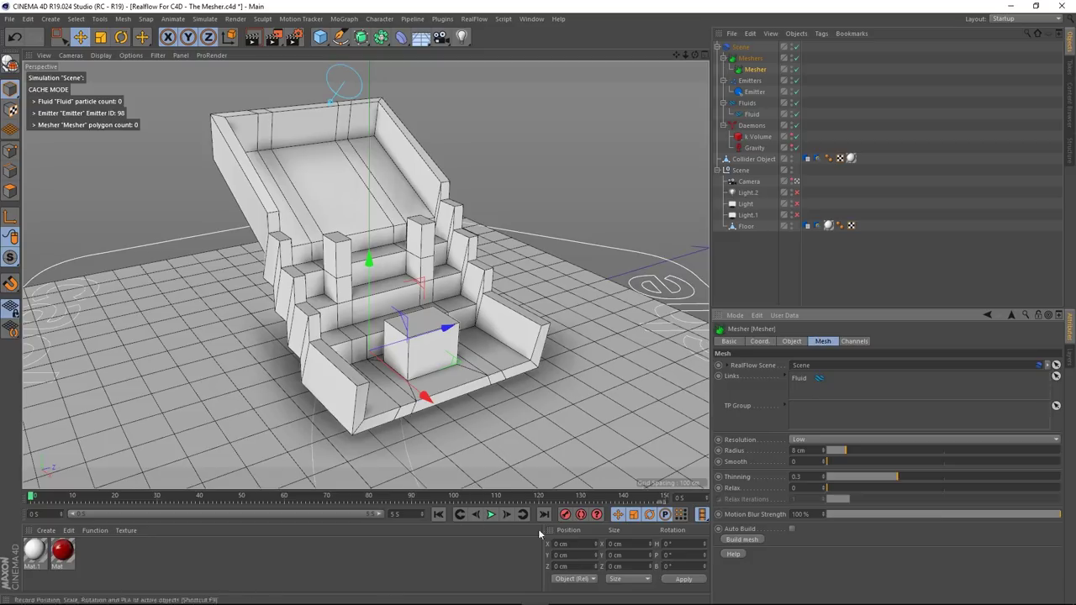
left_click(491, 515)
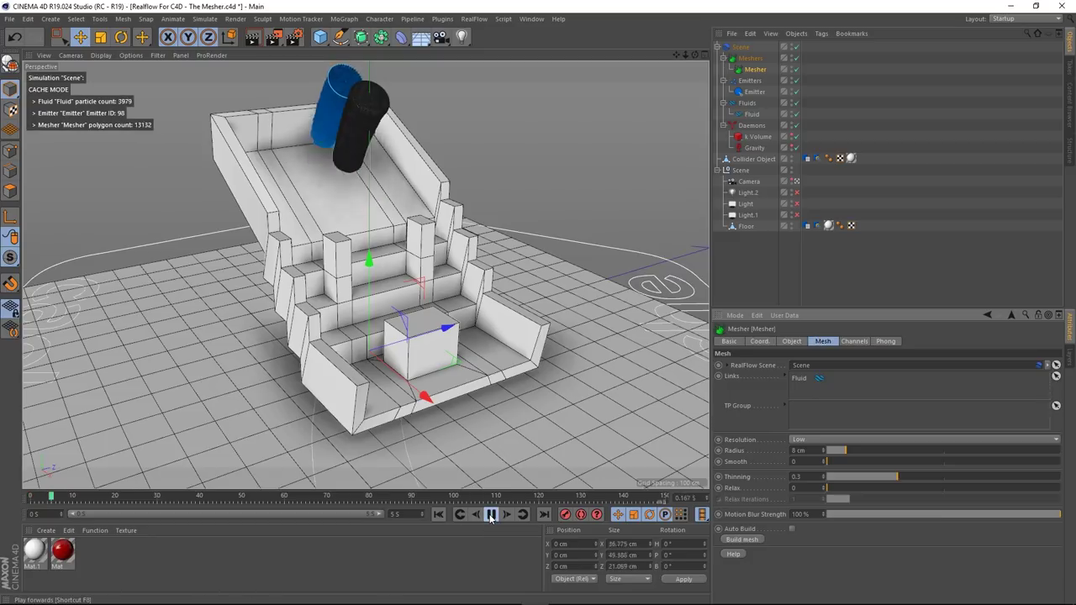
left_click(439, 515)
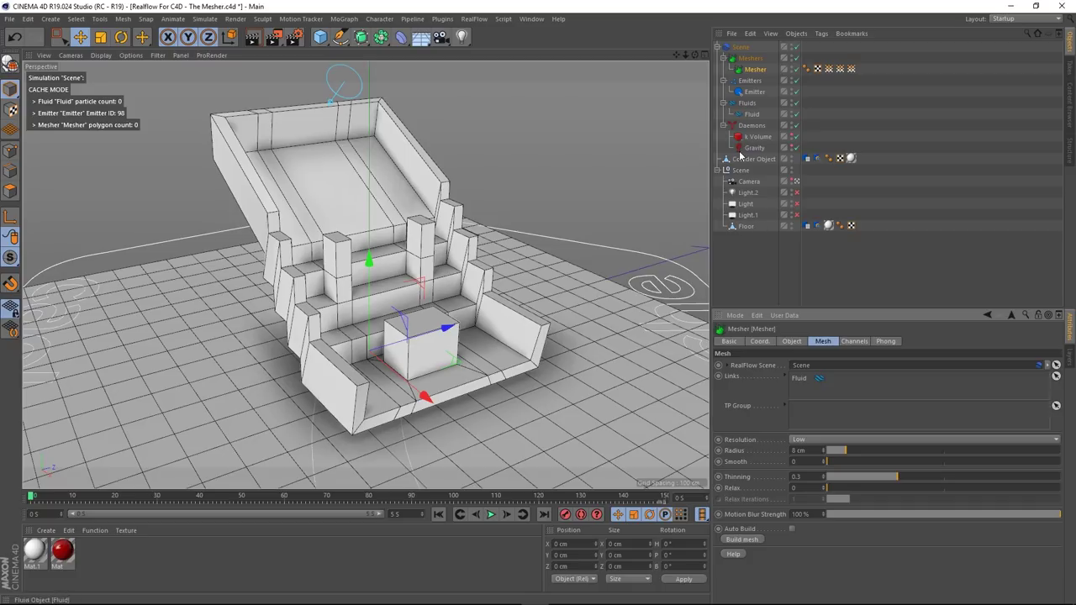
- Remove the whole cache folder for the RealFlow Scene and cache the simulation again with the Mesher included
left_click(739, 47)
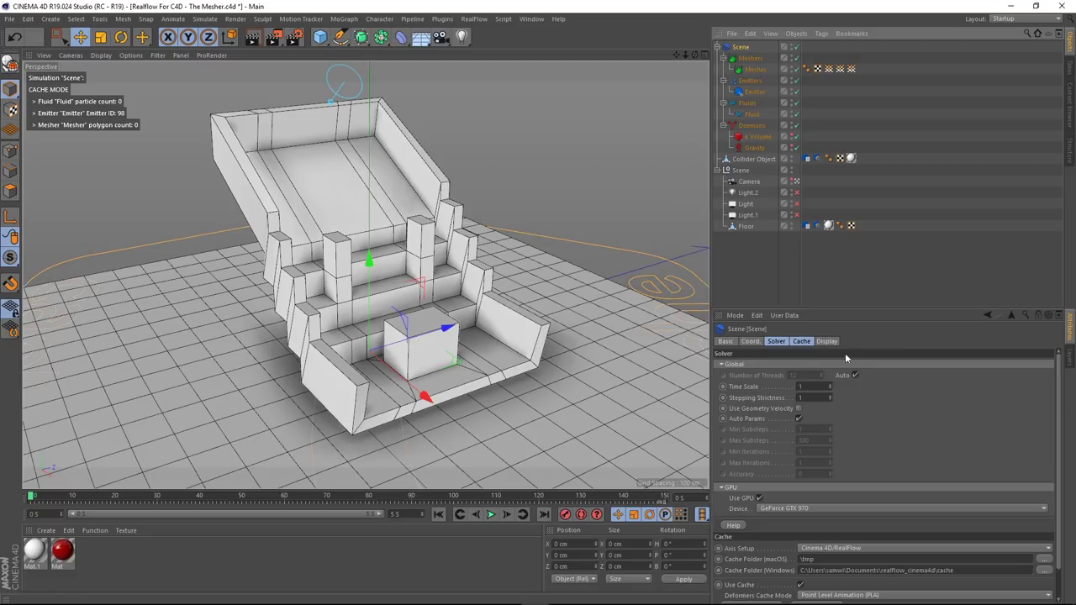
left_click(802, 341)
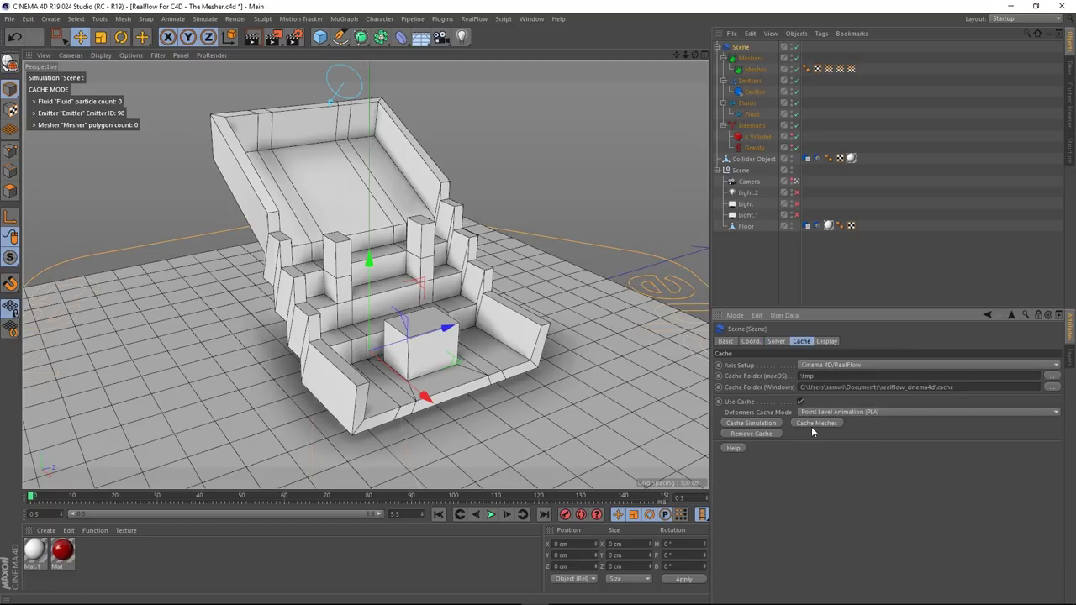
left_click(752, 434)
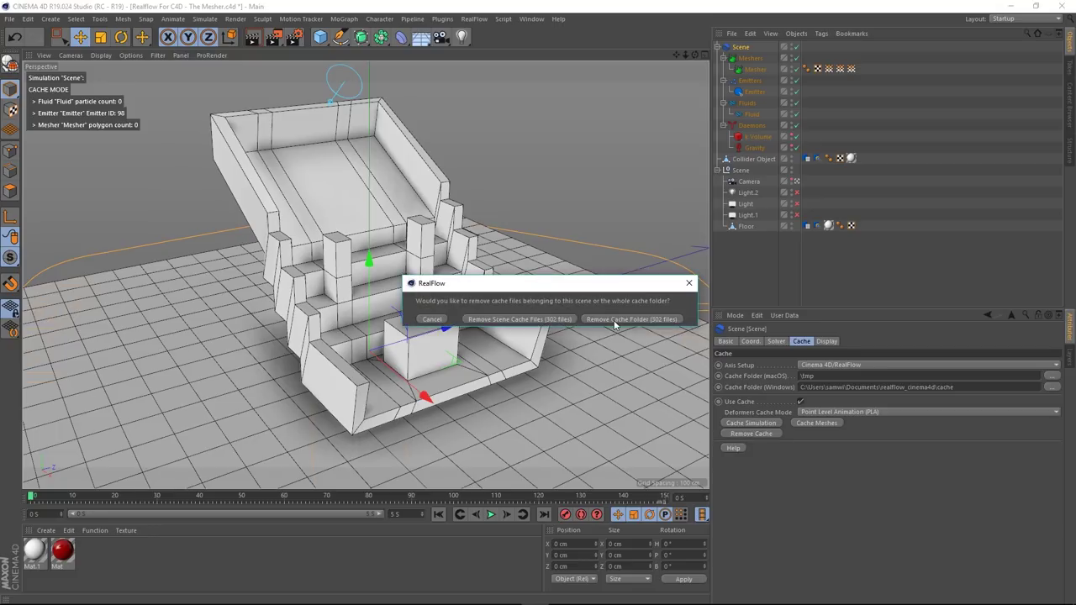
left_click(615, 321)
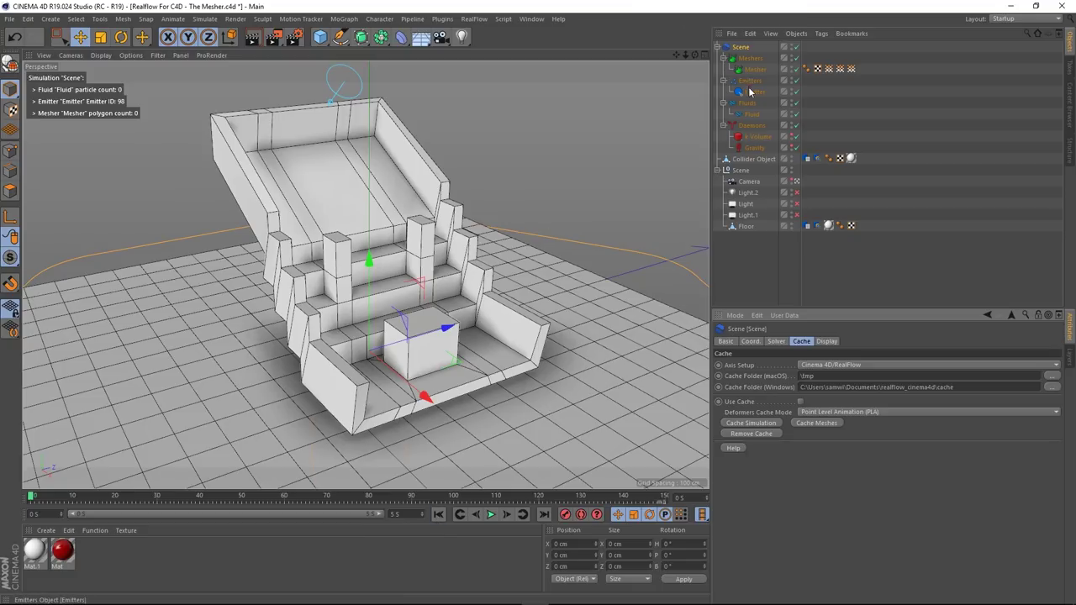
left_click(742, 424)
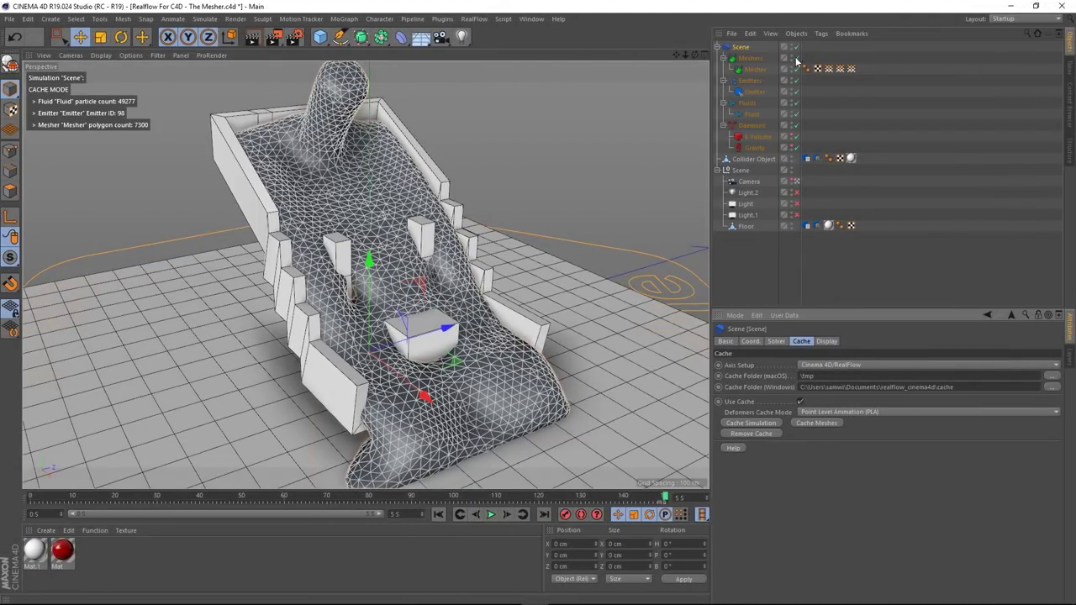
- Play the cached mesh from the start and stop at about frame 41
left_click(438, 515)
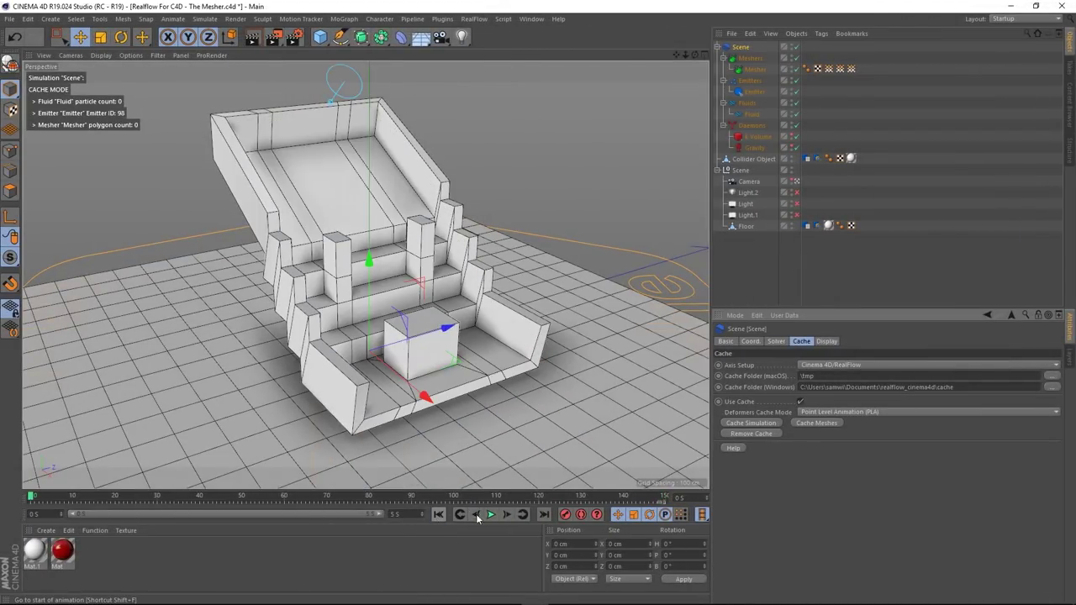
left_click(491, 515)
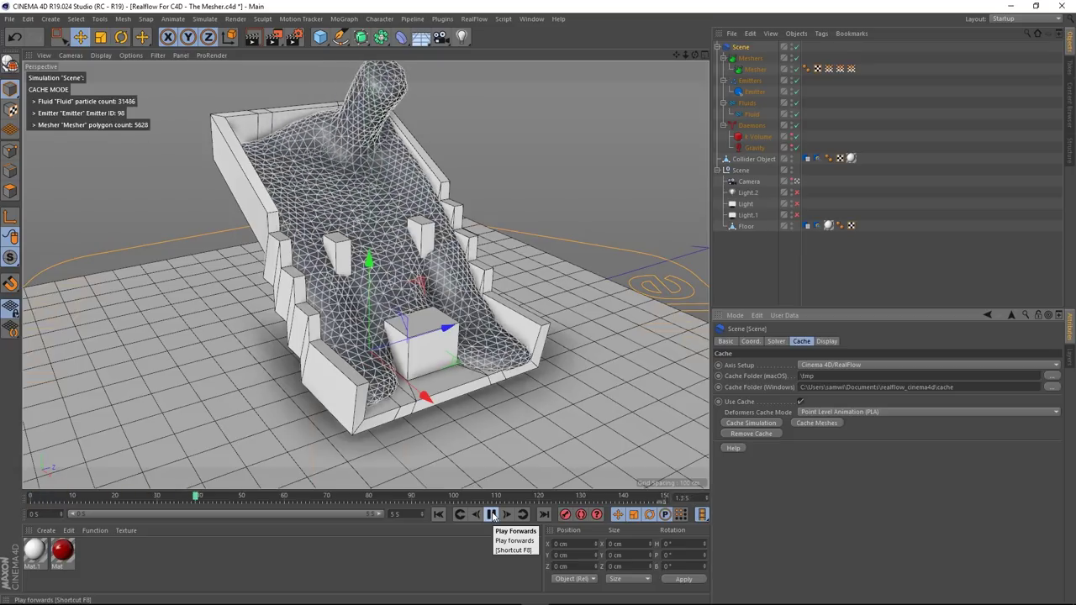
left_click(492, 514)
- Switch the viewport to Gouraud Shading, apply the red material to the Mesher, and deselect everything
left_click(101, 54)
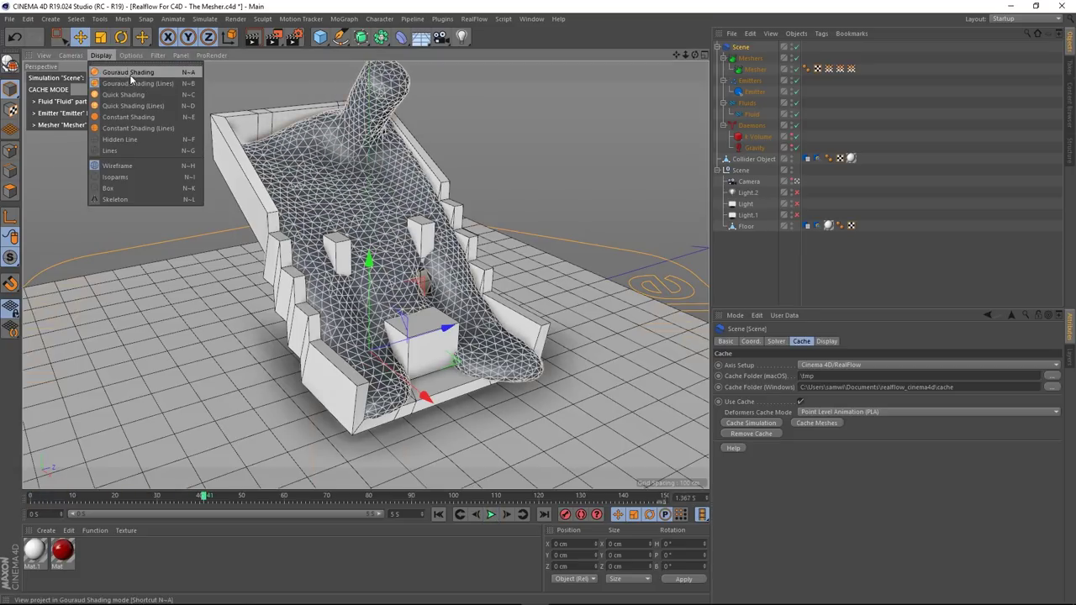
left_click(131, 72)
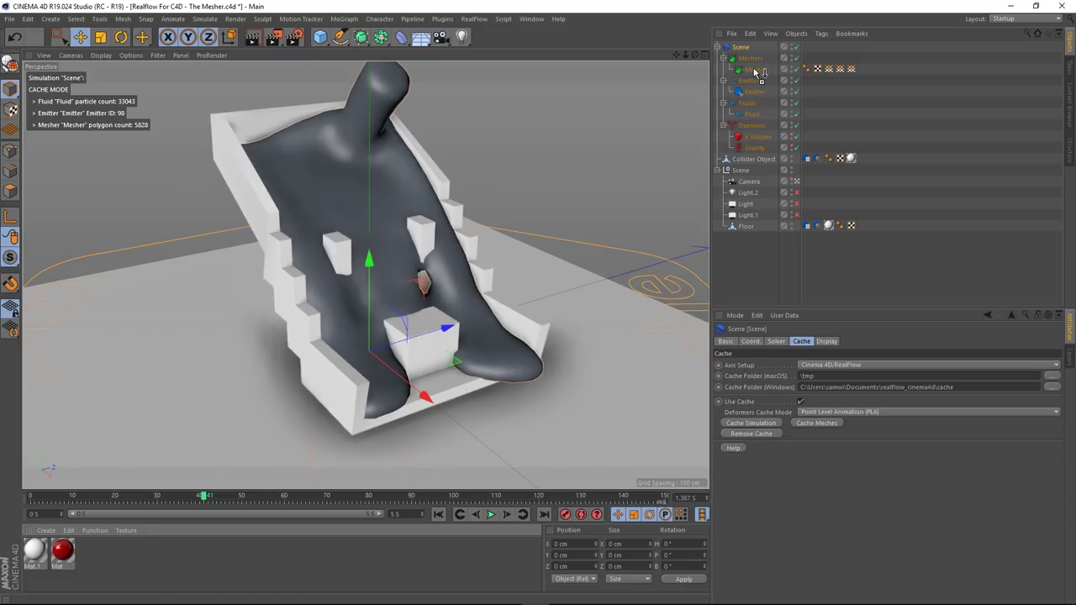
left_click_drag(755, 72, 755, 69)
left_click(744, 268)
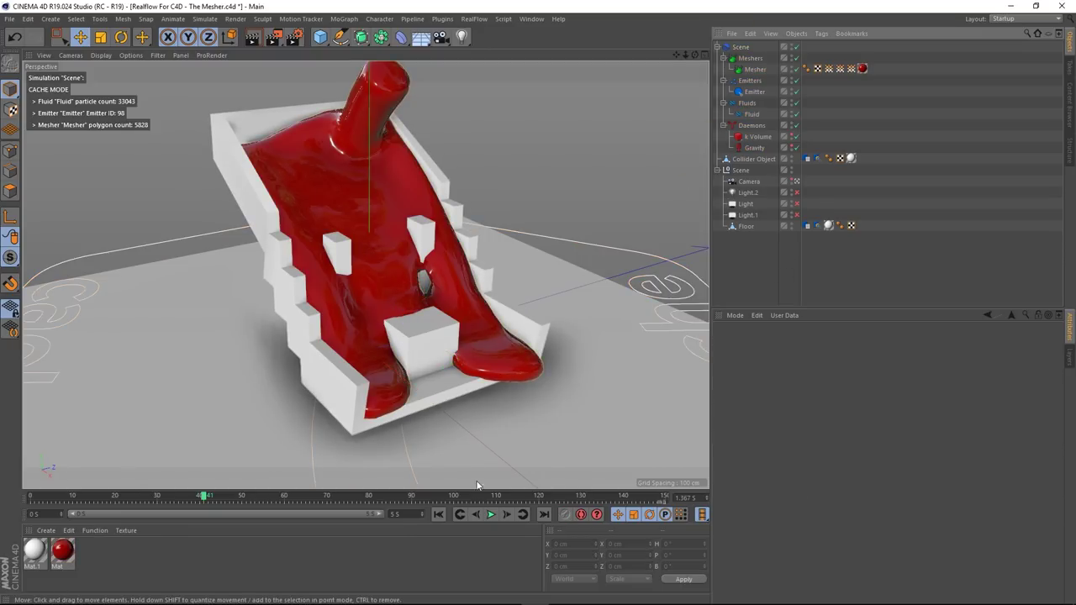
- Play the red fluid mesh from the start twice, stopping the second playback at about frame 80
left_click(438, 514)
left_click(491, 515)
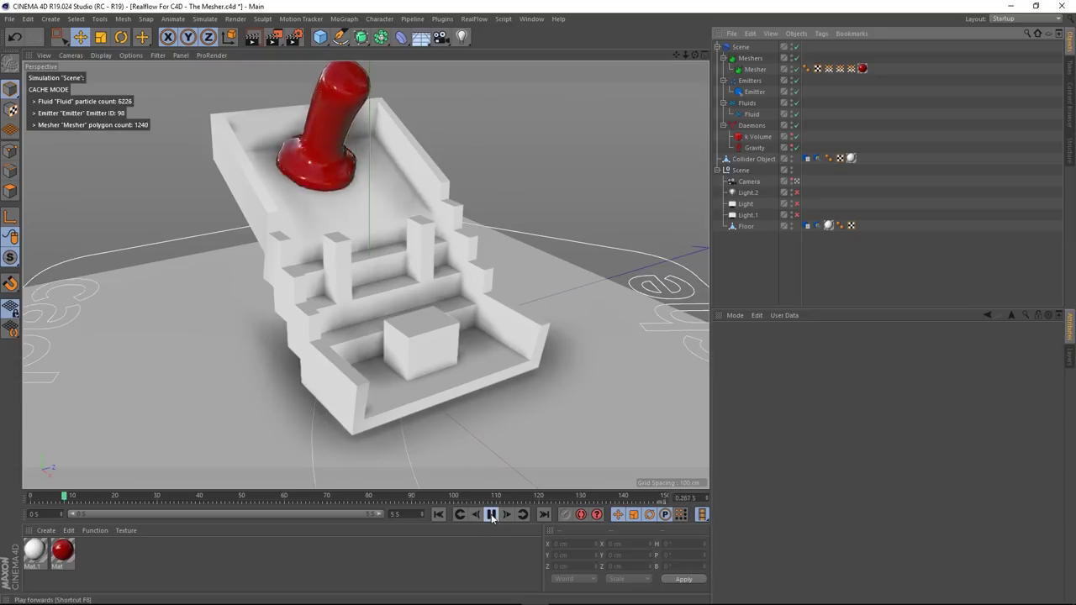
left_click(491, 514)
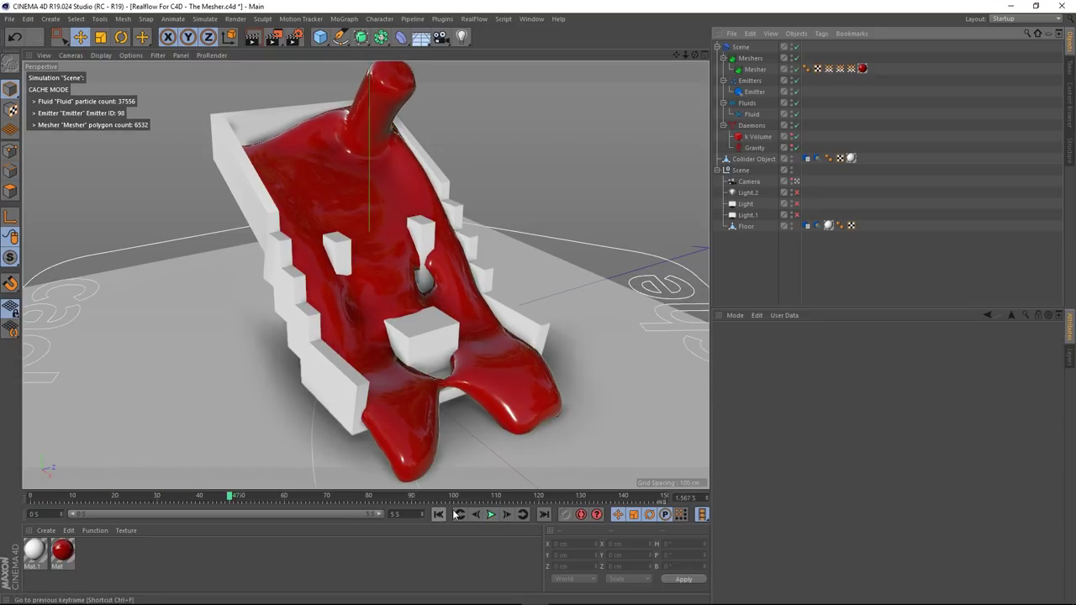
left_click(438, 515)
left_click(491, 515)
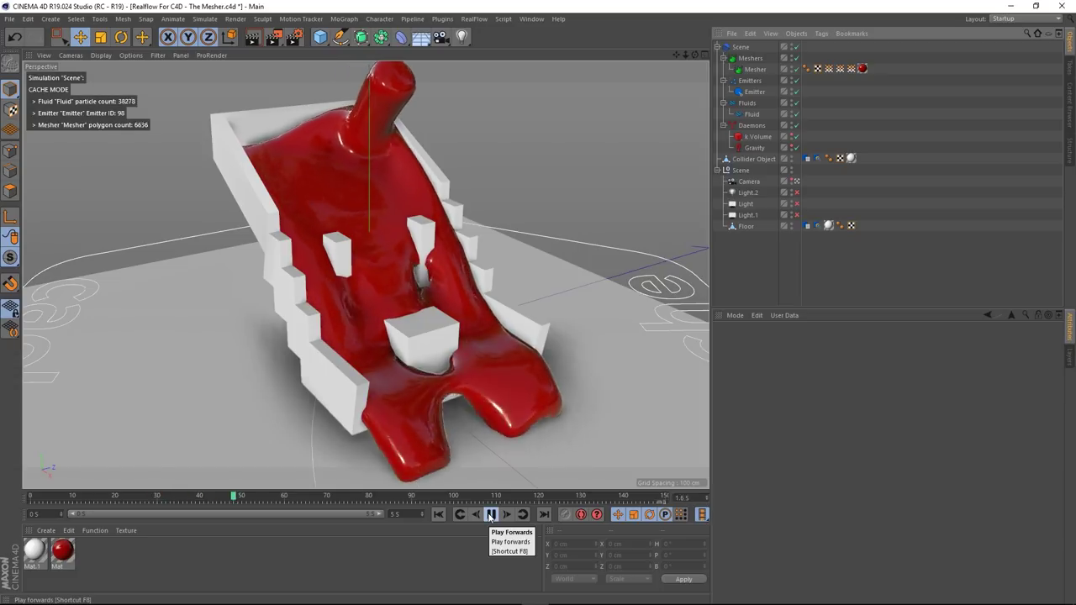
left_click(491, 515)
left_click(491, 515)
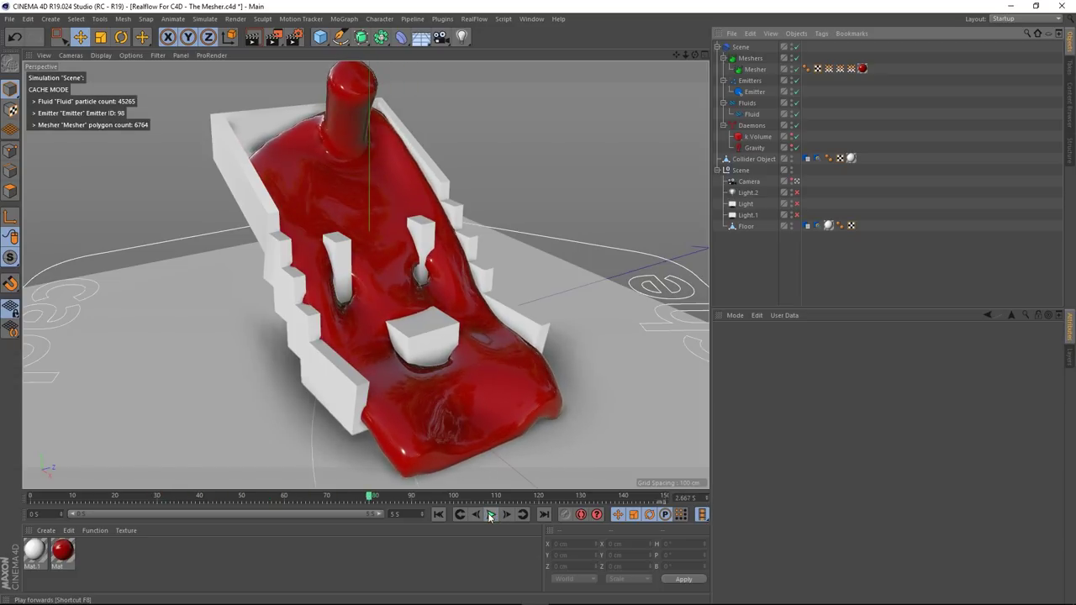
- Leave the scene camera and inspect the fluid mesh up close around the two pillars and the front block
left_click(797, 182)
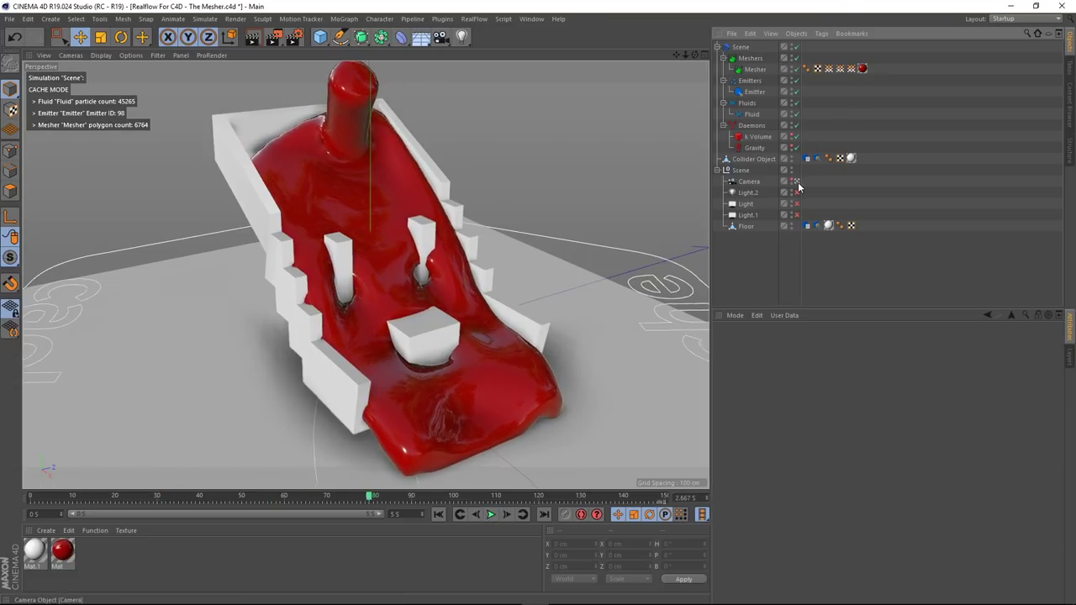
scroll(486, 254, "up", 5)
scroll(389, 216, "up", 10)
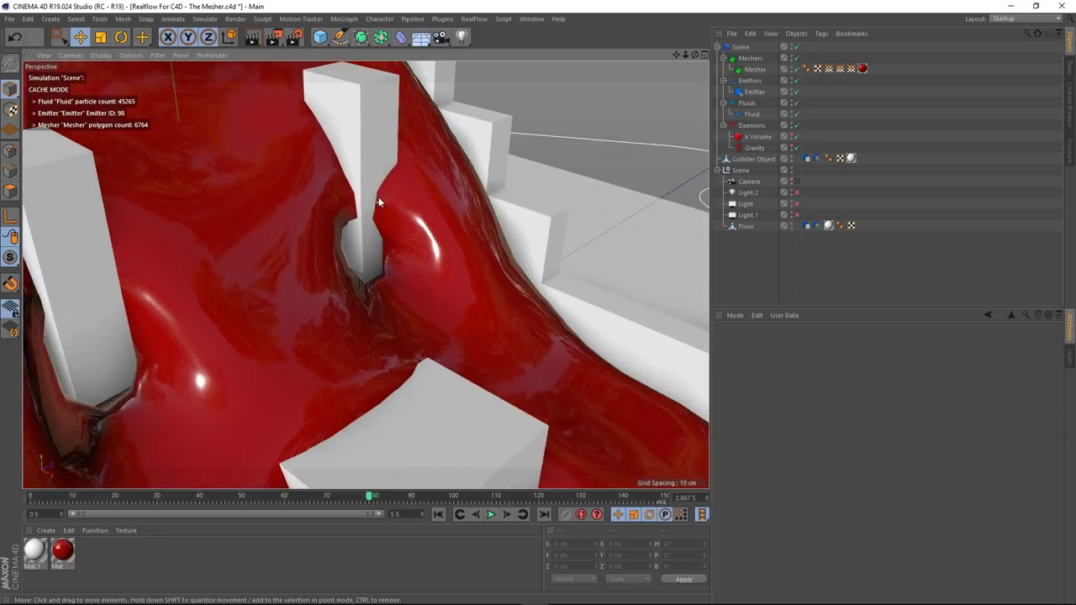
left_click_drag(392, 250, 352, 244, "alt")
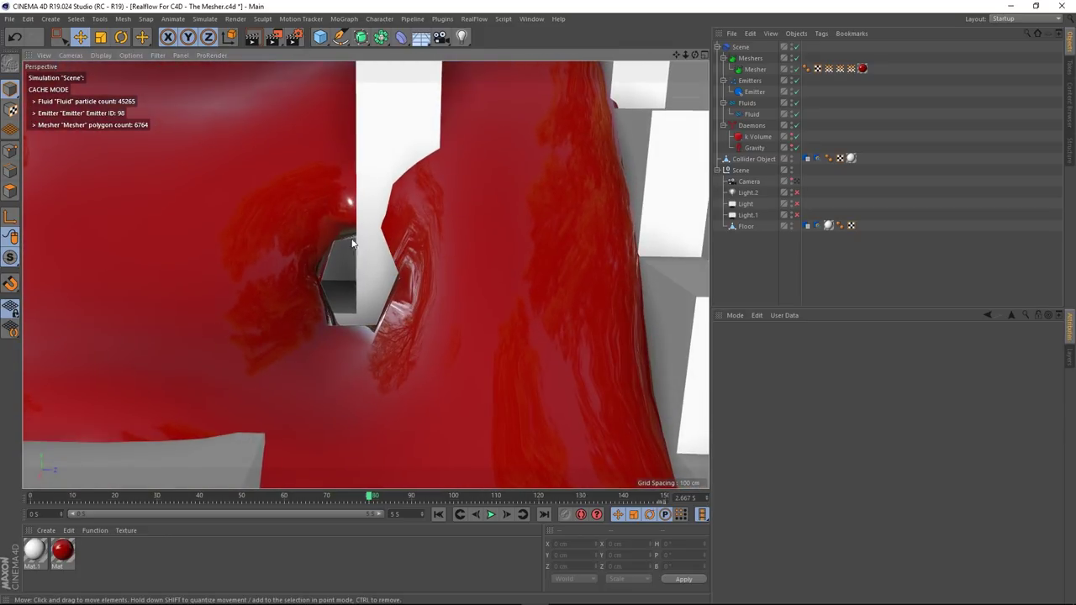
scroll(301, 223, "down", 7)
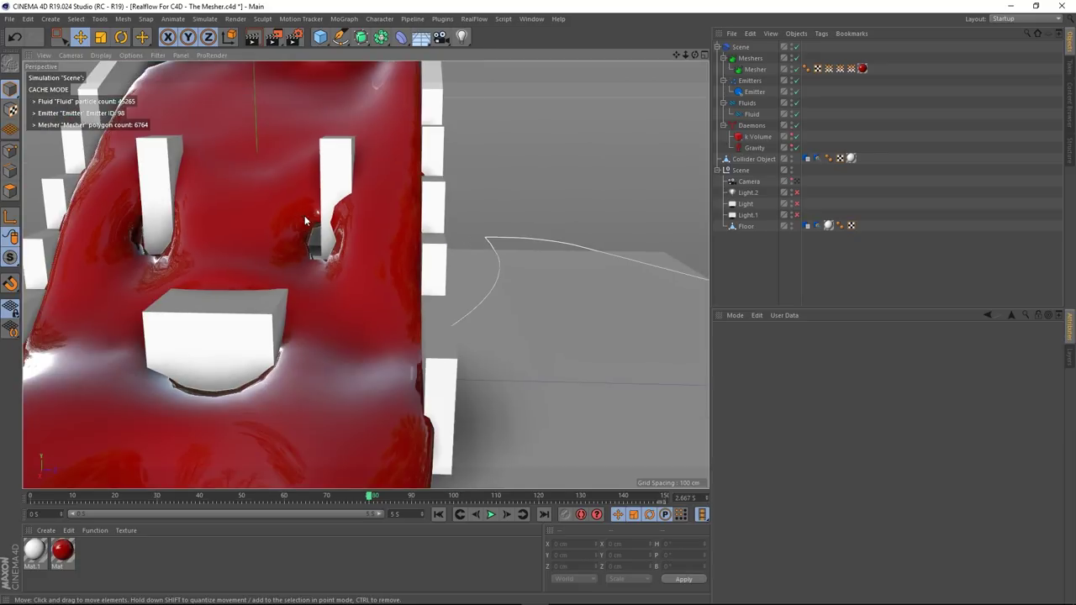
left_click_drag(306, 218, 332, 205, "alt")
- Display the scene in Gouraud Shading (Lines), return to the scene camera, and play the cached mesh from the start
left_click(100, 54)
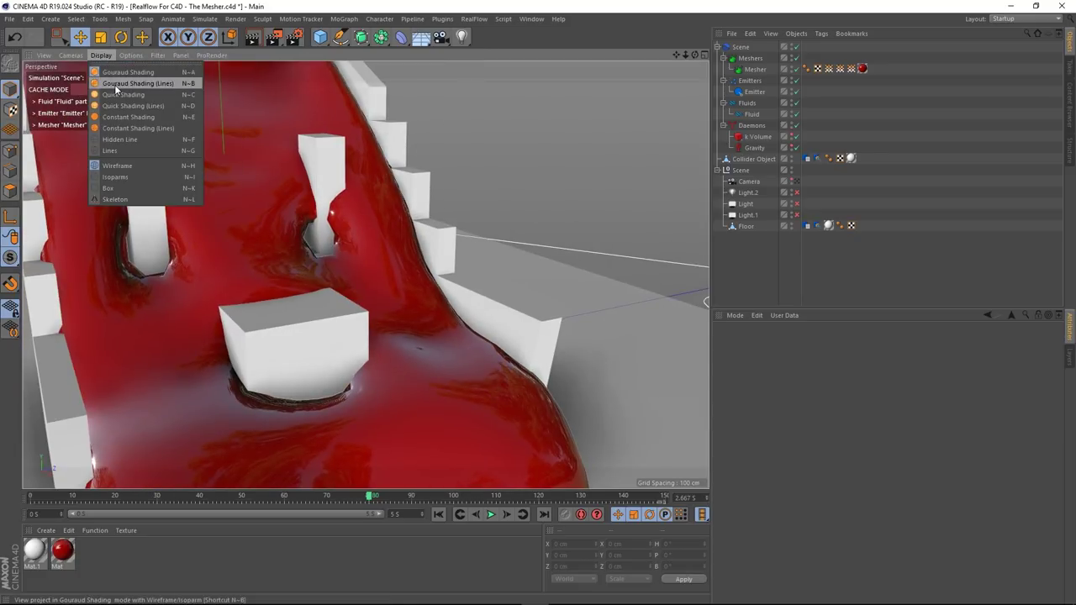
left_click(126, 73)
mouse_move(442, 321)
left_mouse_down("alt")
mouse_move(326, 336)
mouse_move(379, 320)
mouse_move(454, 320)
mouse_move(257, 187)
mouse_move(269, 181)
mouse_move(319, 227)
mouse_move(392, 257)
mouse_move(391, 276)
mouse_move(366, 229)
mouse_move(422, 408)
mouse_move(669, 448)
mouse_move(435, 548)
left_mouse_up("alt")
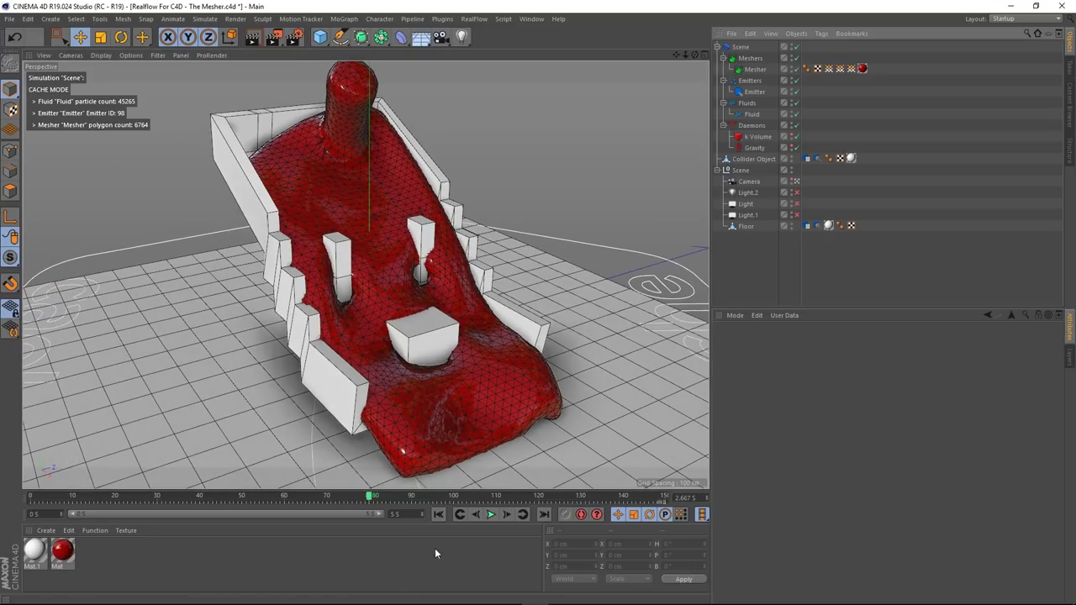
left_click(439, 515)
left_click(492, 514)
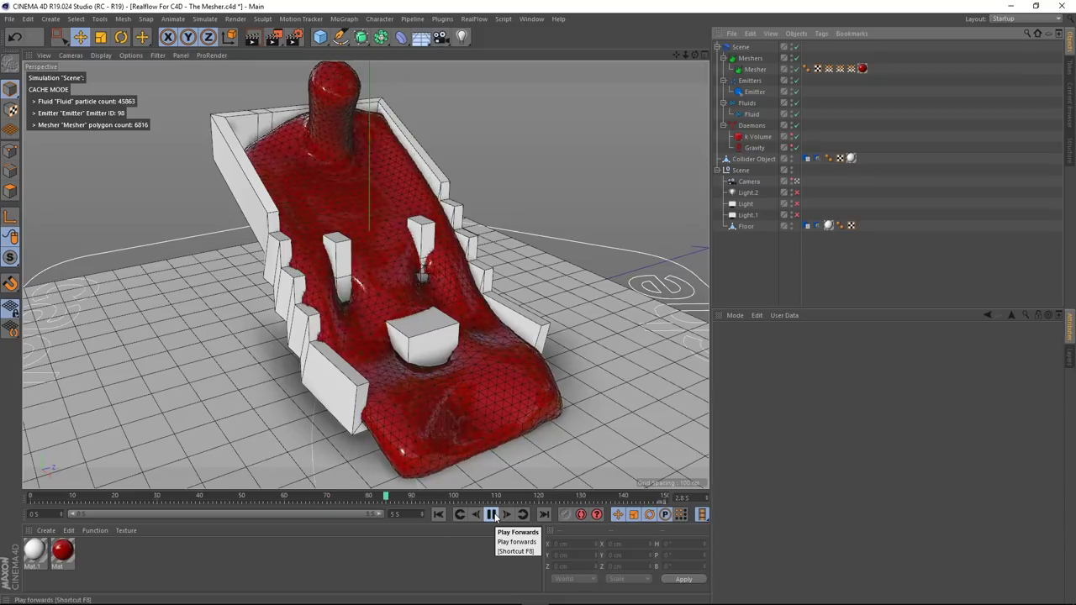
- Switch the viewport back to Gouraud Shading and replay the simulation from the start, stopping at about frame 56
left_click(100, 56)
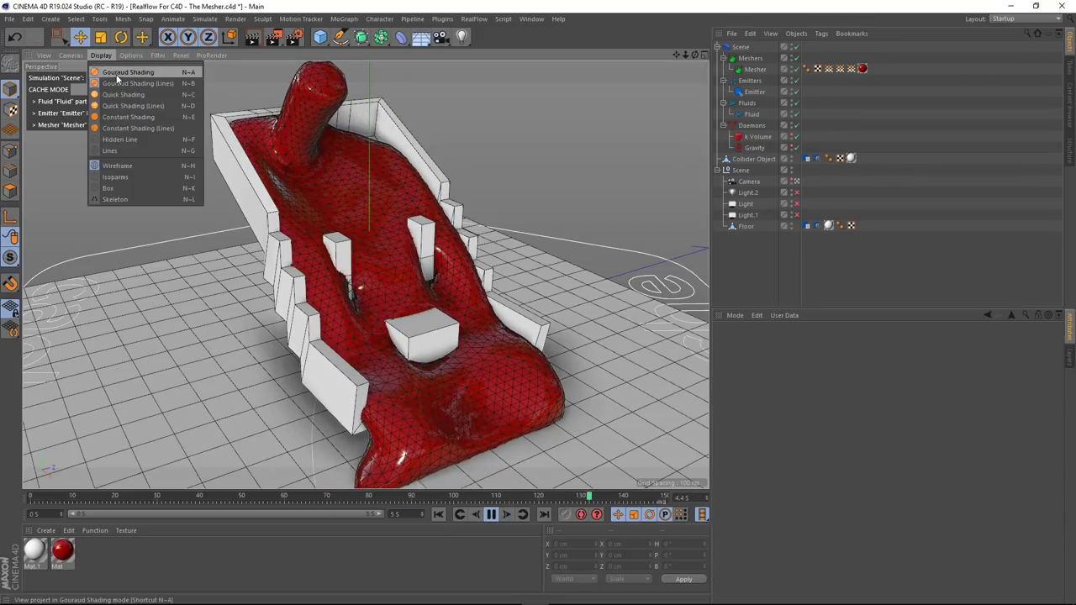
left_click(118, 73)
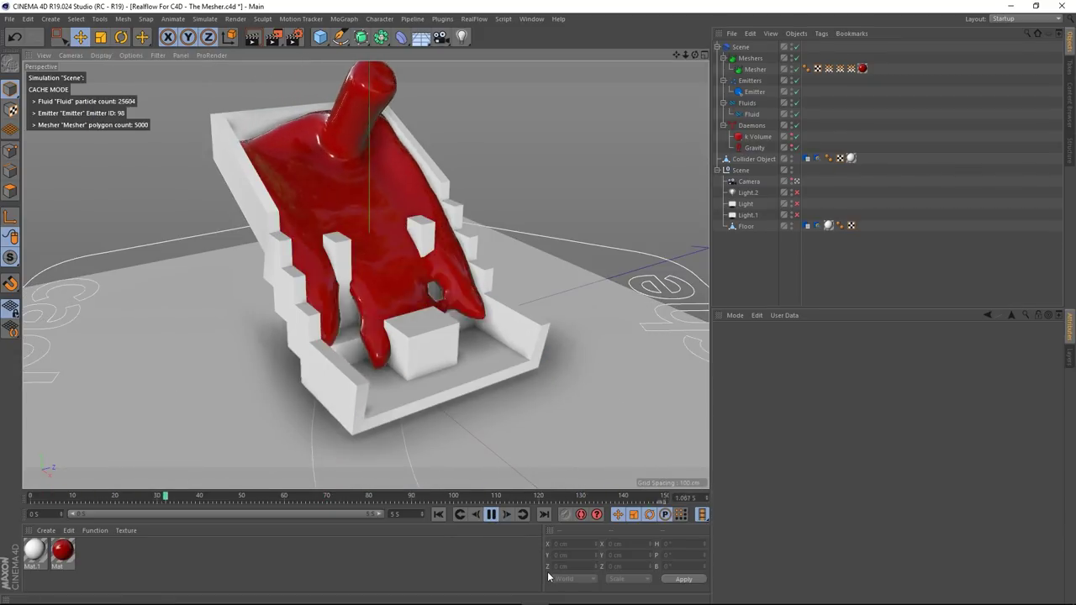
left_click(488, 515)
left_click(438, 514)
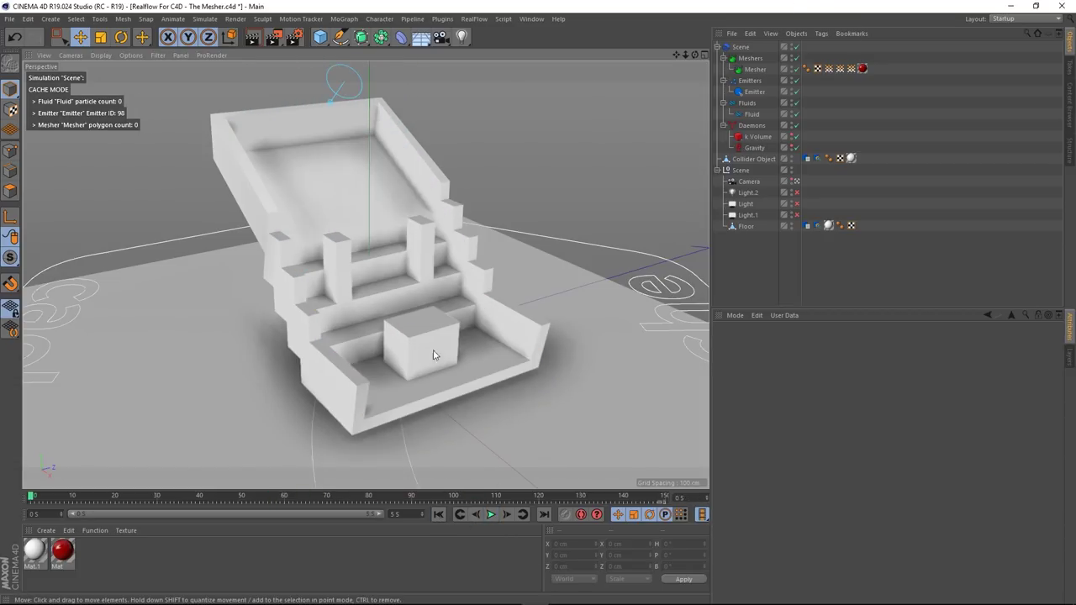
left_click(491, 515)
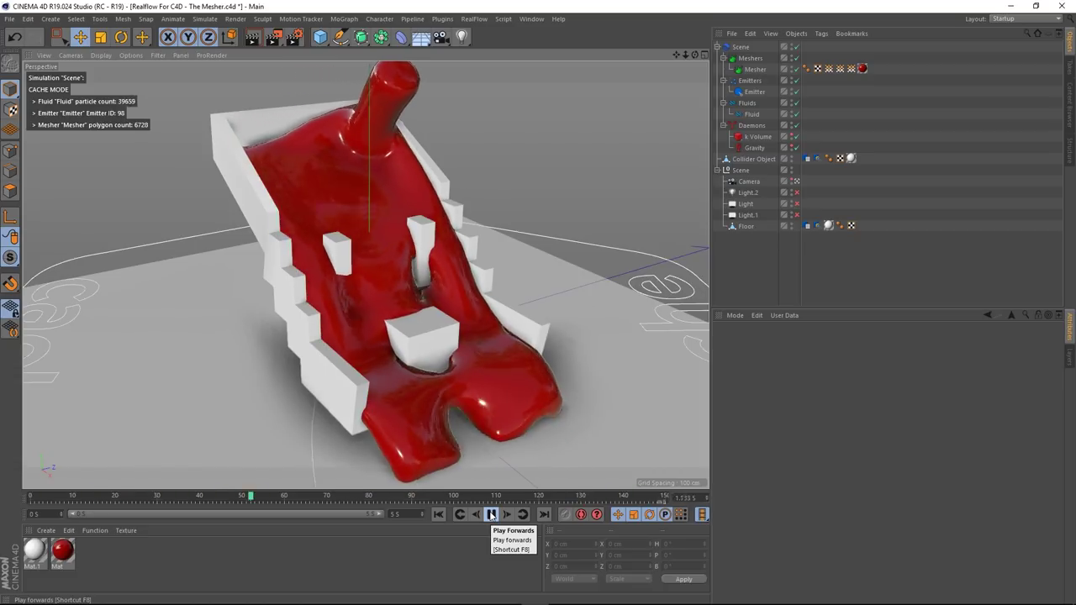
left_click(492, 514)
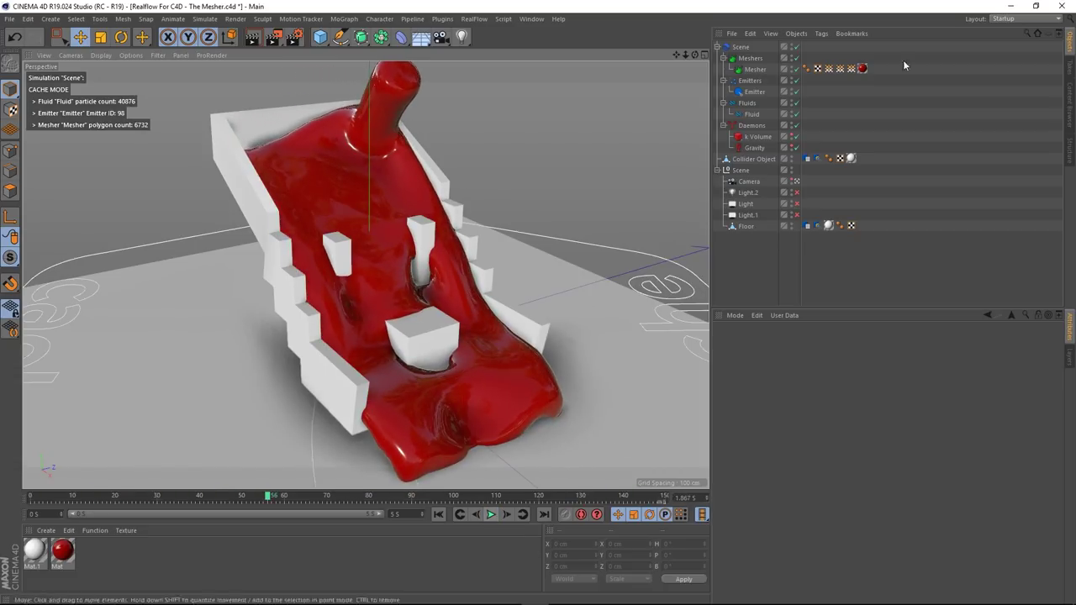
- Set the Mesher's Radius to 2 cm and build the mesh for the current frame
left_click(755, 70)
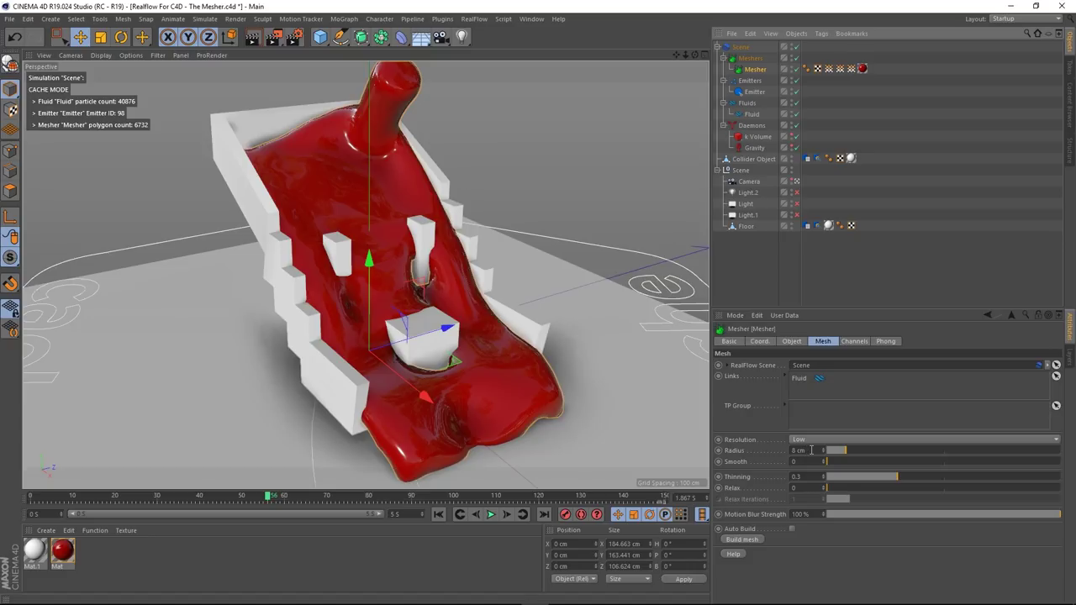
double_click(811, 450)
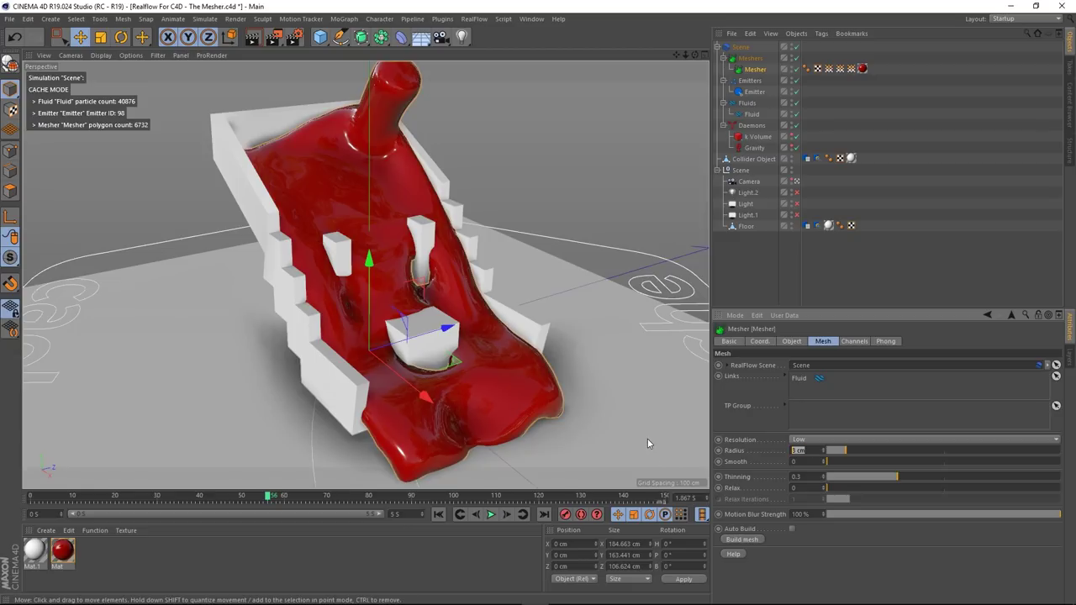
type("2")
key("Return")
left_click(743, 543)
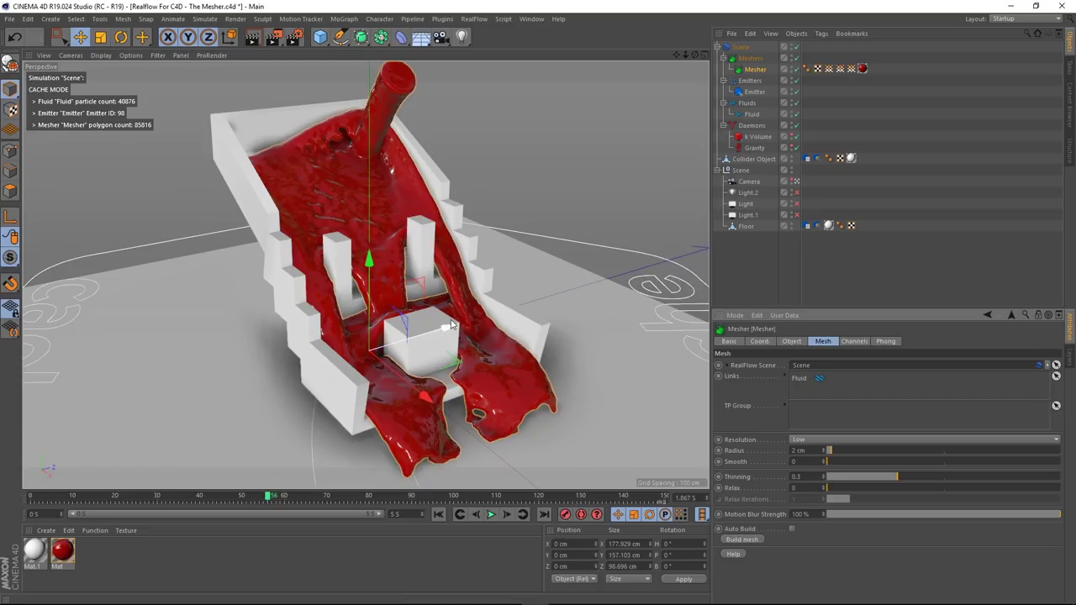
- Inspect the rebuilt fluid mesh up close outside the scene camera and return to the camera view
left_click(797, 182)
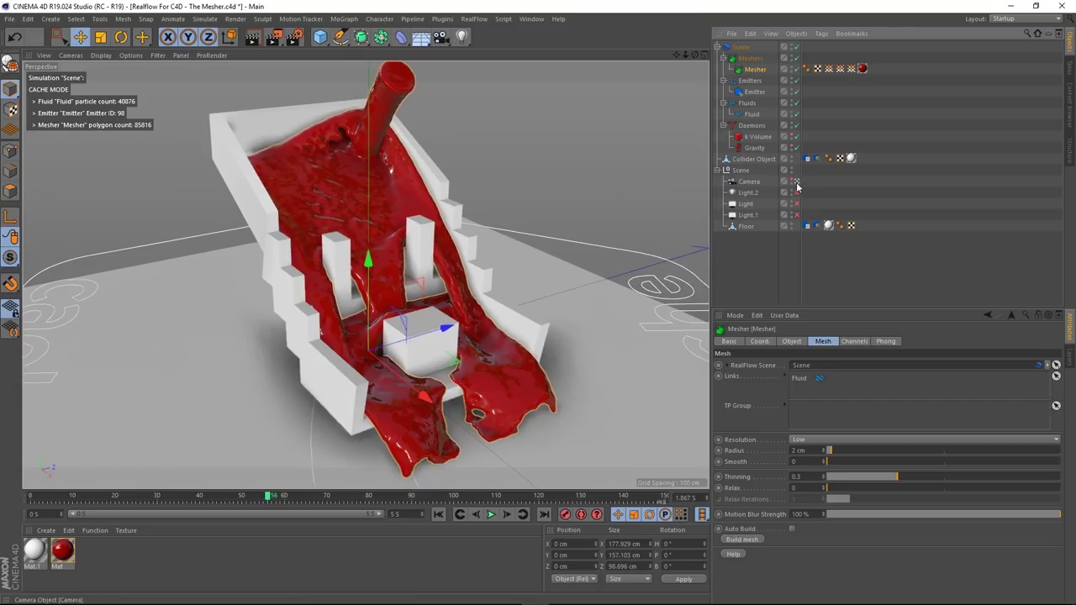
scroll(316, 206, "up", 3)
scroll(316, 206, "up", 4)
left_click_drag(368, 212, 374, 242, "alt")
scroll(351, 223, "down", 4)
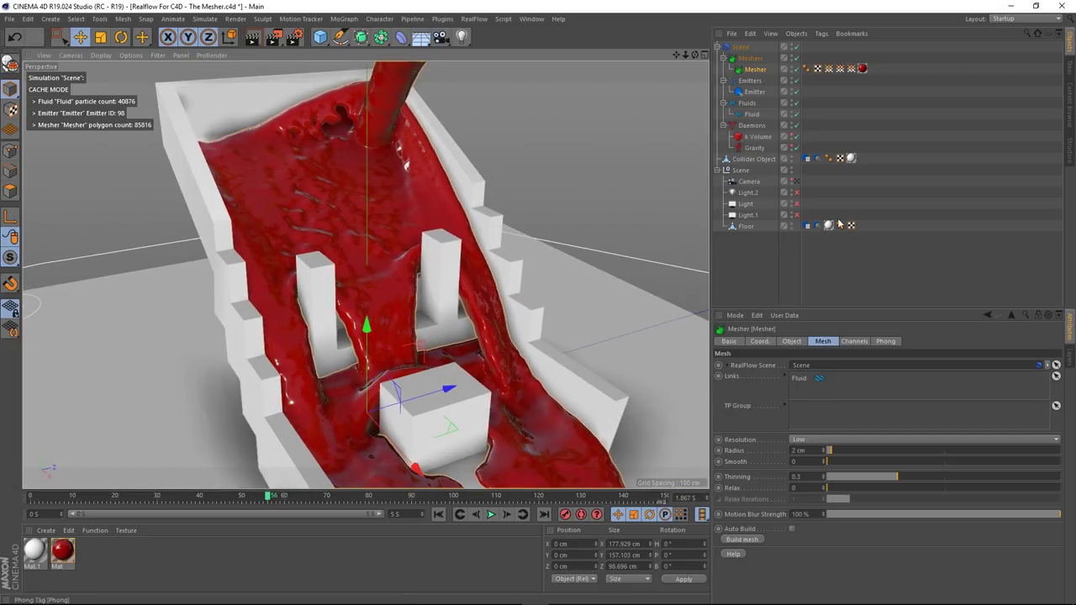
left_click(798, 182)
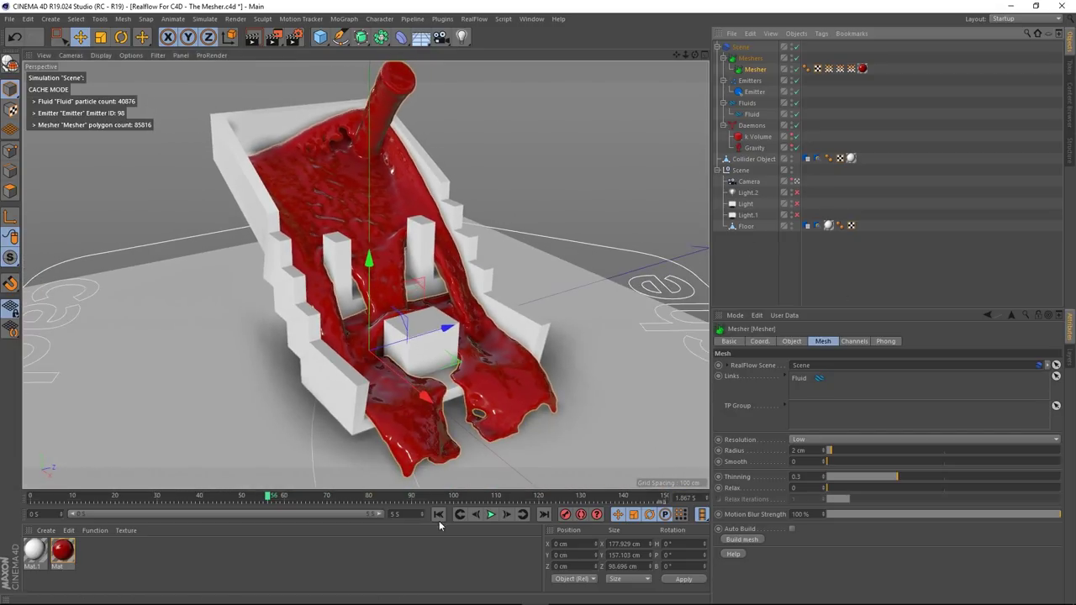
- Play the animation from the start to about frame 81 and bring the timeline back to frame 0
left_click(438, 514)
left_click(491, 515)
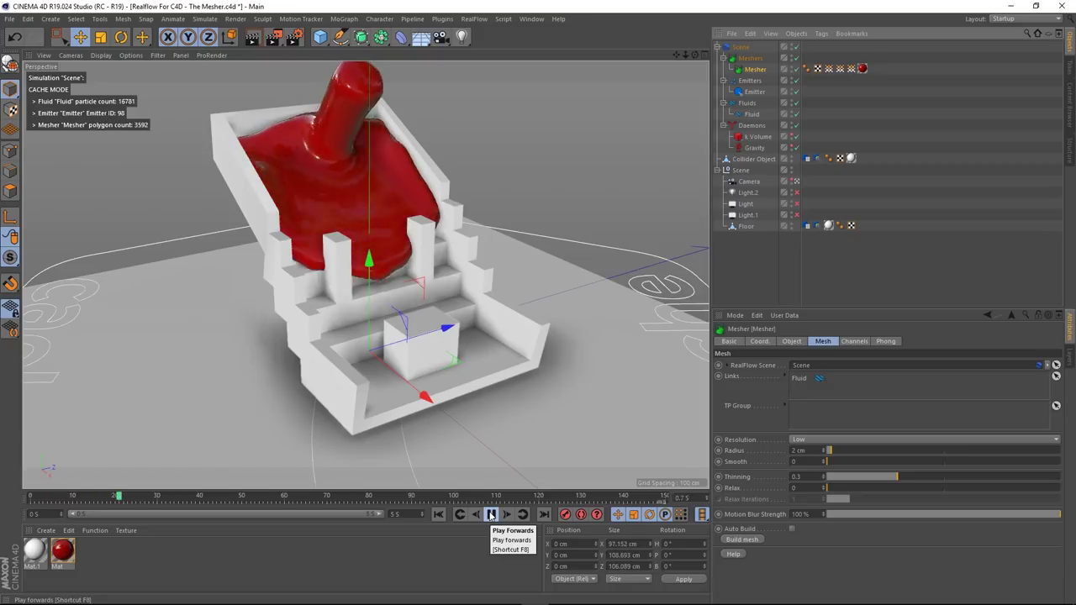
left_click(491, 514)
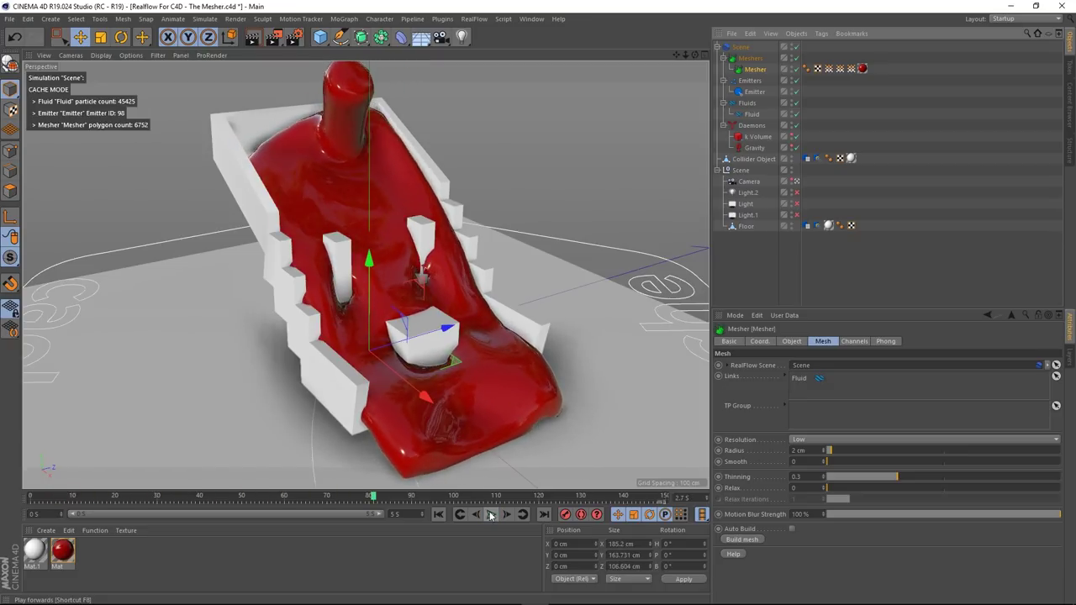
left_click_drag(374, 498, 1, 486)
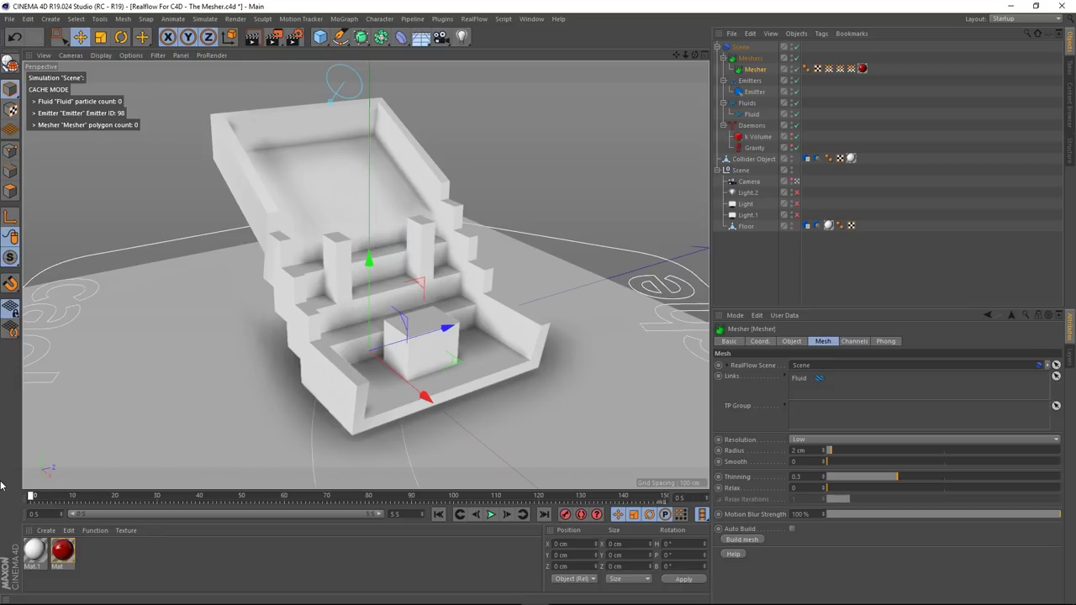
- Cache the meshes again for the RealFlow Scene
left_click(756, 92)
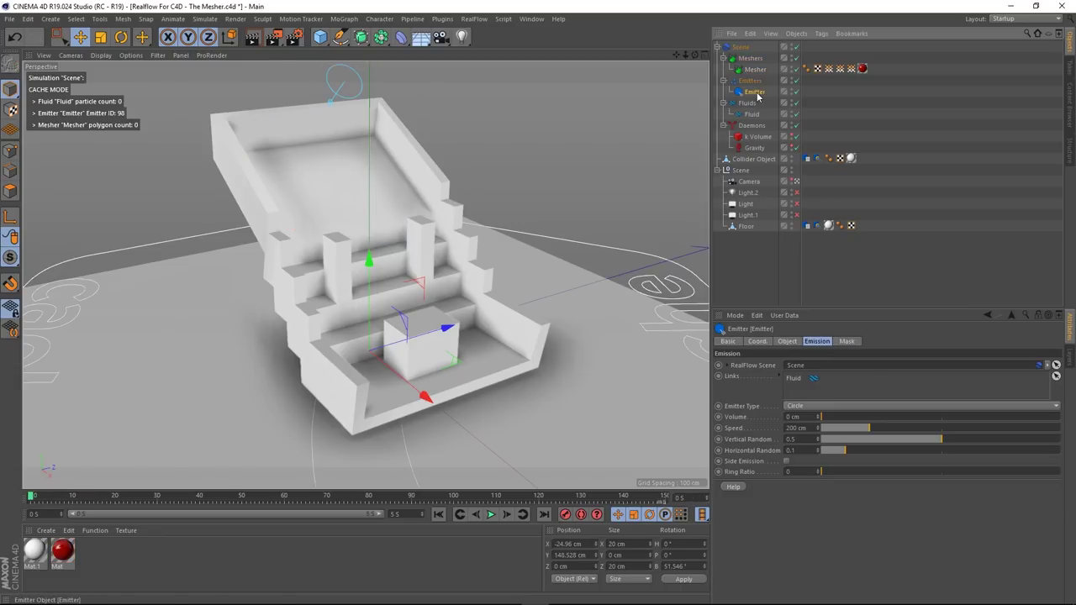
left_click(740, 47)
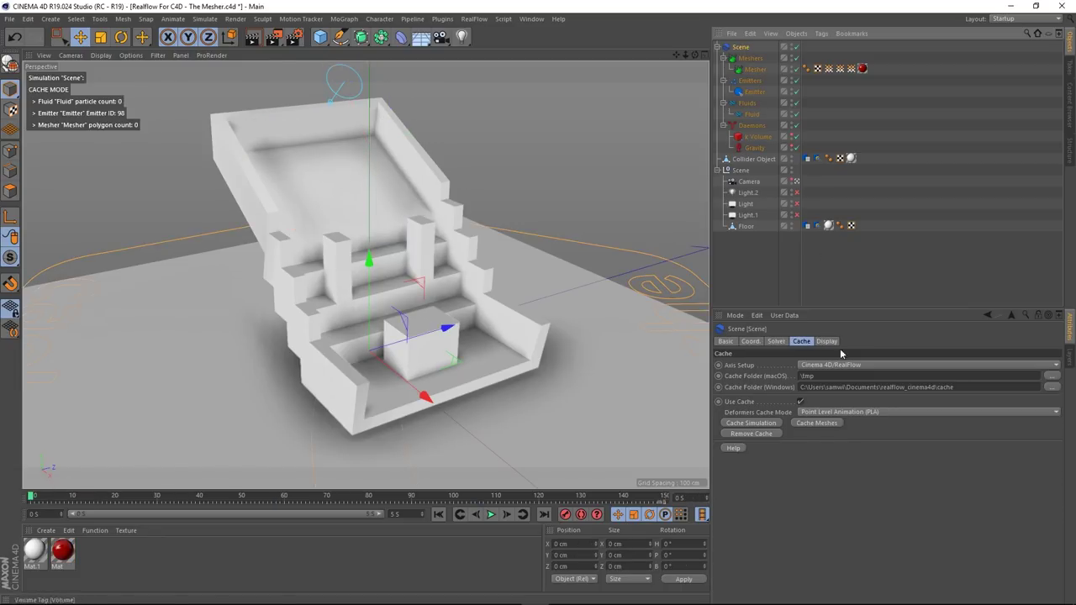
left_click(818, 423)
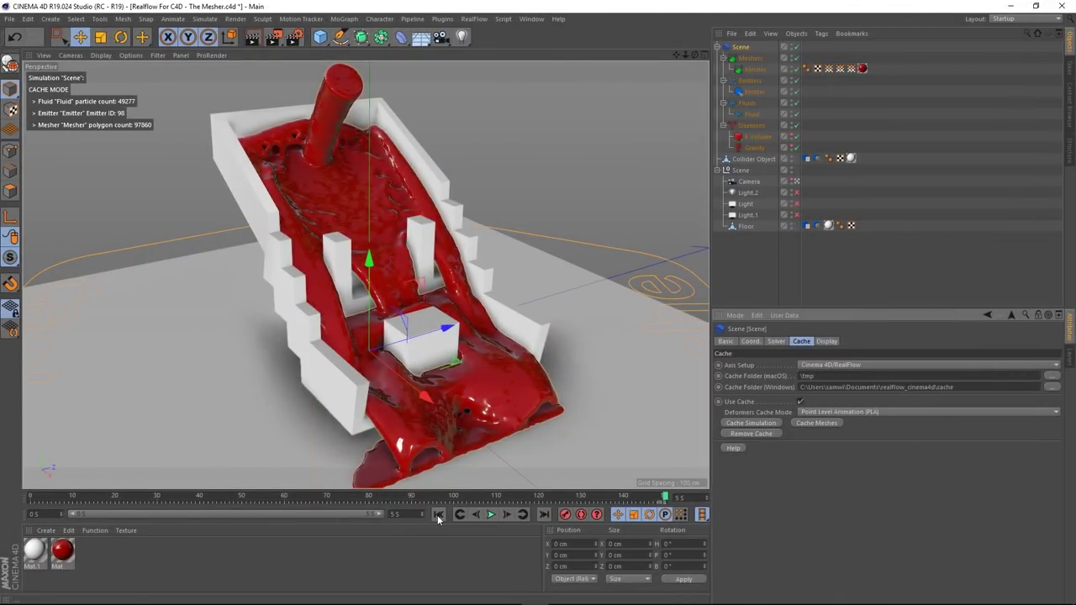
- Play the newly cached mesh from the start, rewind it, and scrub the timeline to frame 59
left_click(438, 514)
left_click(493, 514)
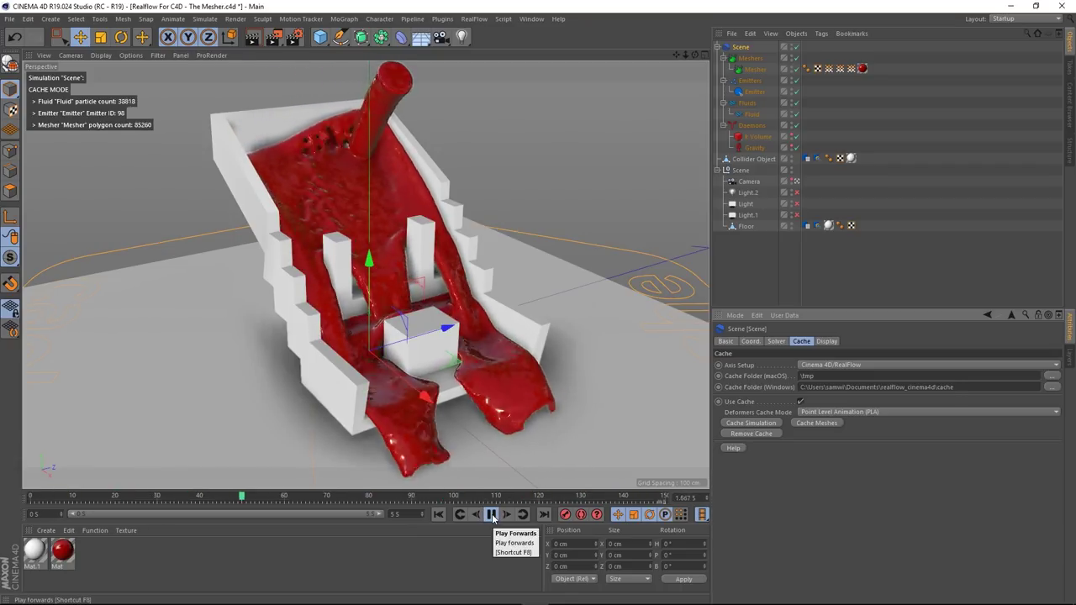
left_click(491, 514)
left_click(438, 515)
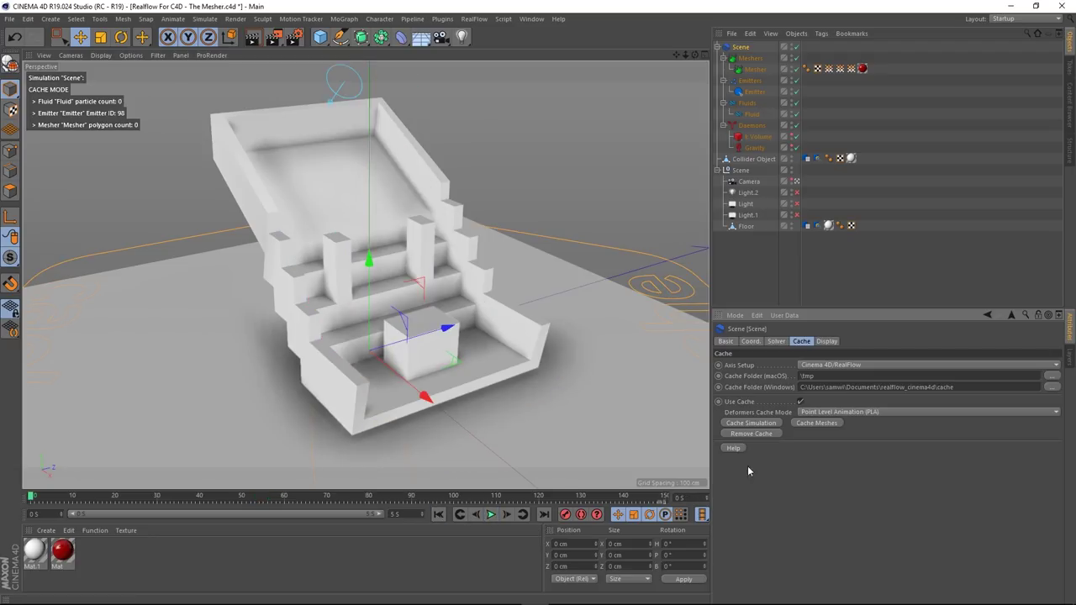
mouse_move(31, 497)
left_mouse_down()
mouse_move(296, 504)
mouse_move(280, 503)
left_mouse_up()
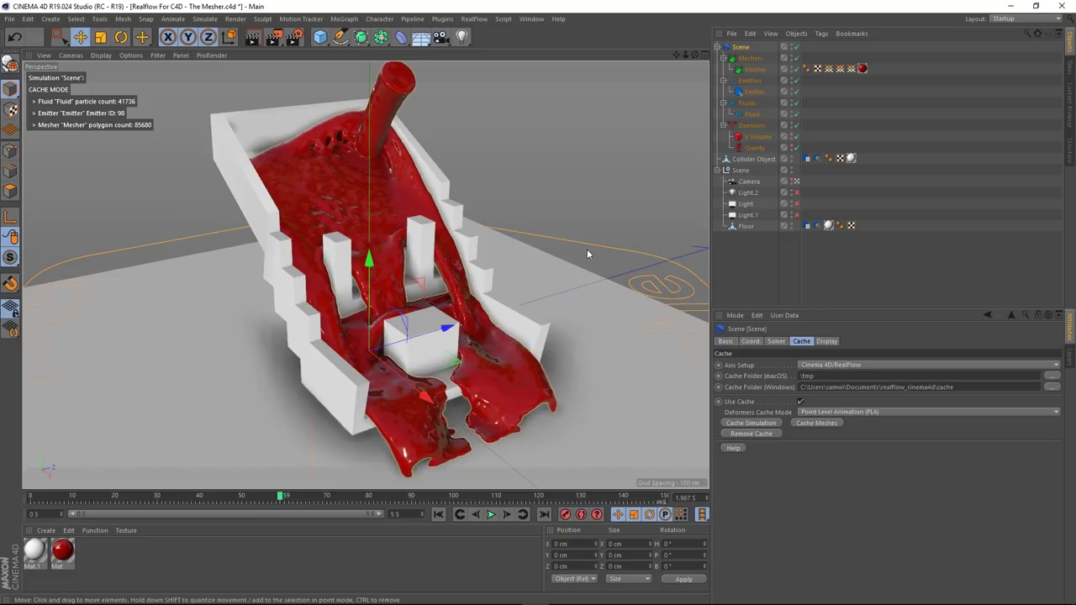
- Set the Mesher's Resolution to Low-Medium and build the mesh for the current frame
left_click(755, 69)
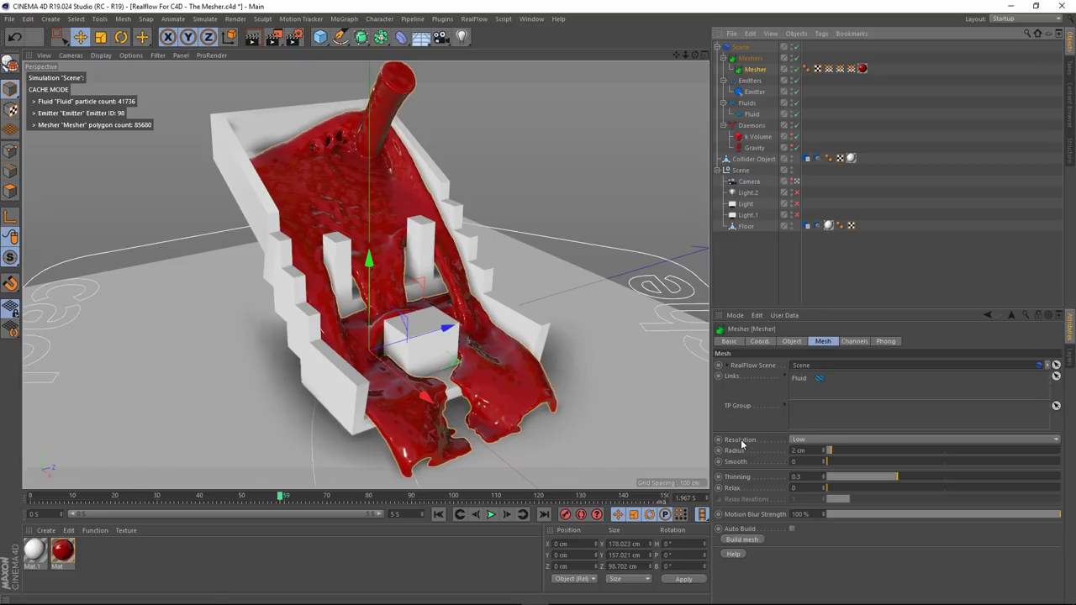
left_click(824, 439)
left_click(818, 463)
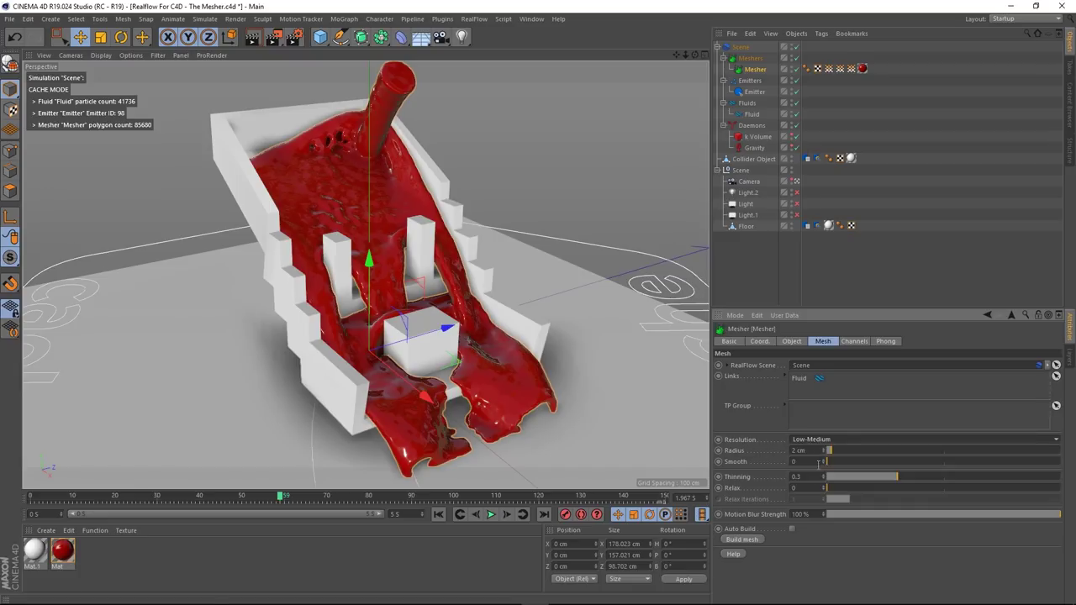
left_click(743, 543)
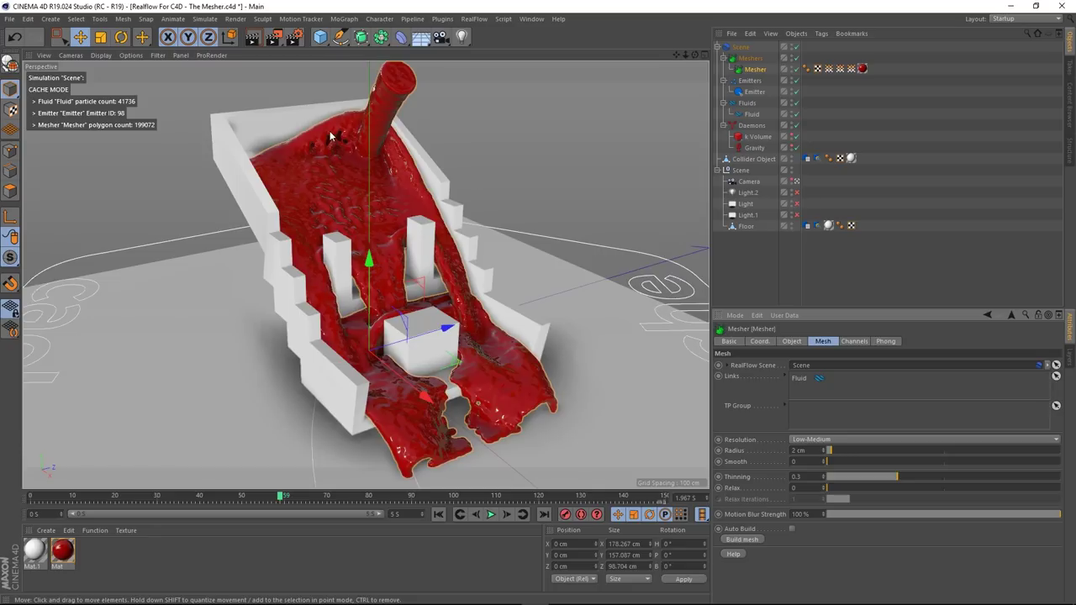
- Set the Mesher's Resolution back to Low and rebuild the mesh
left_click(809, 439)
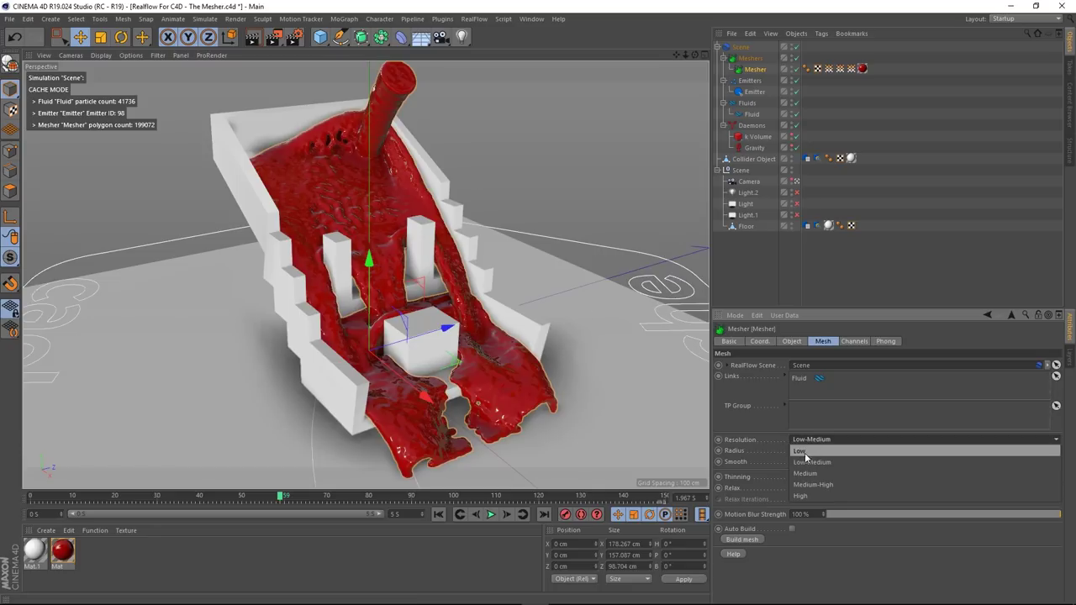
left_click(805, 455)
left_click(741, 540)
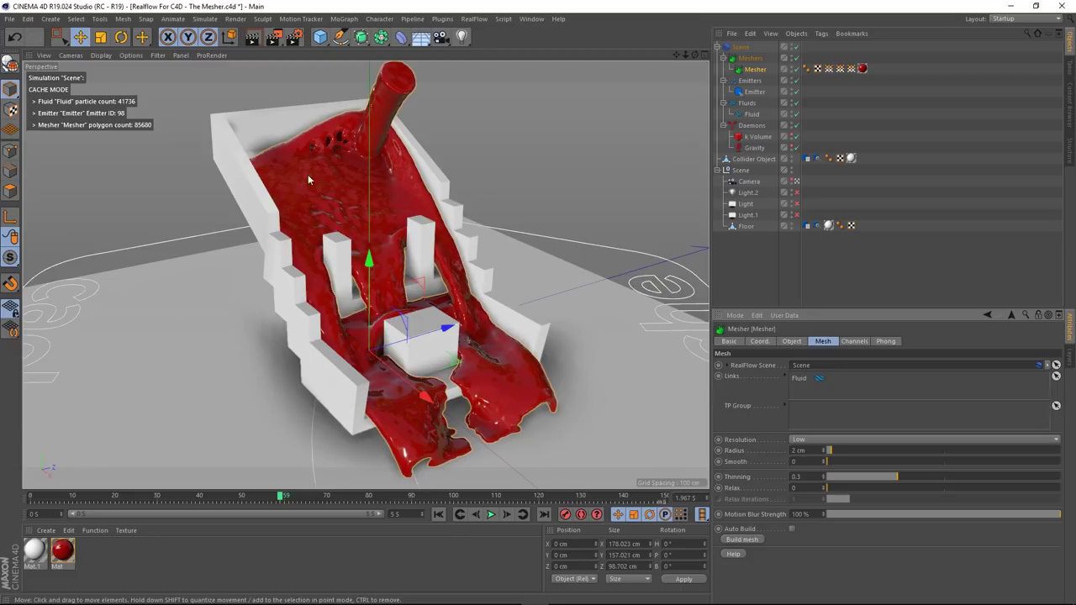
- Move in close on the holes beside the incoming fluid stream and show the mesh edges with Gouraud Shading (Lines)
scroll(328, 131, "up", 10)
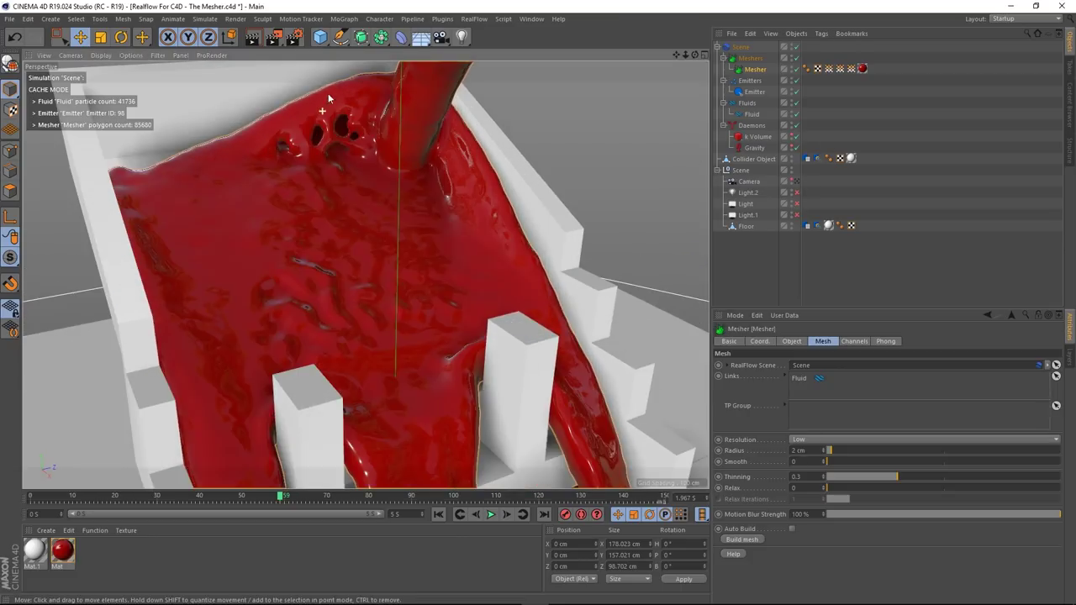
scroll(328, 132, "up", 5)
left_click_drag(396, 145, 422, 123, "alt")
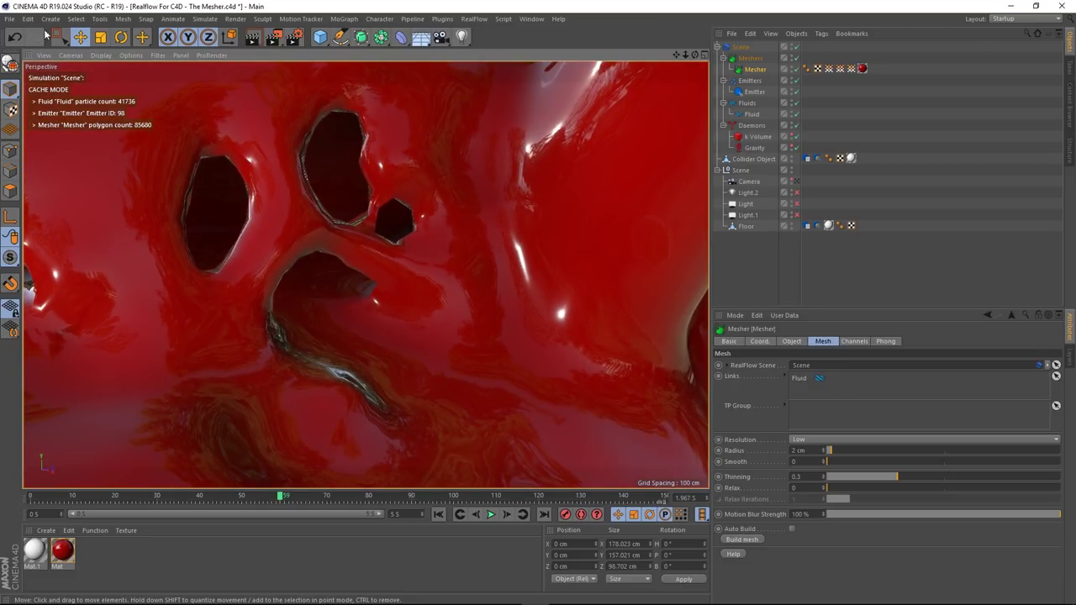
left_click(101, 54)
left_click(126, 81)
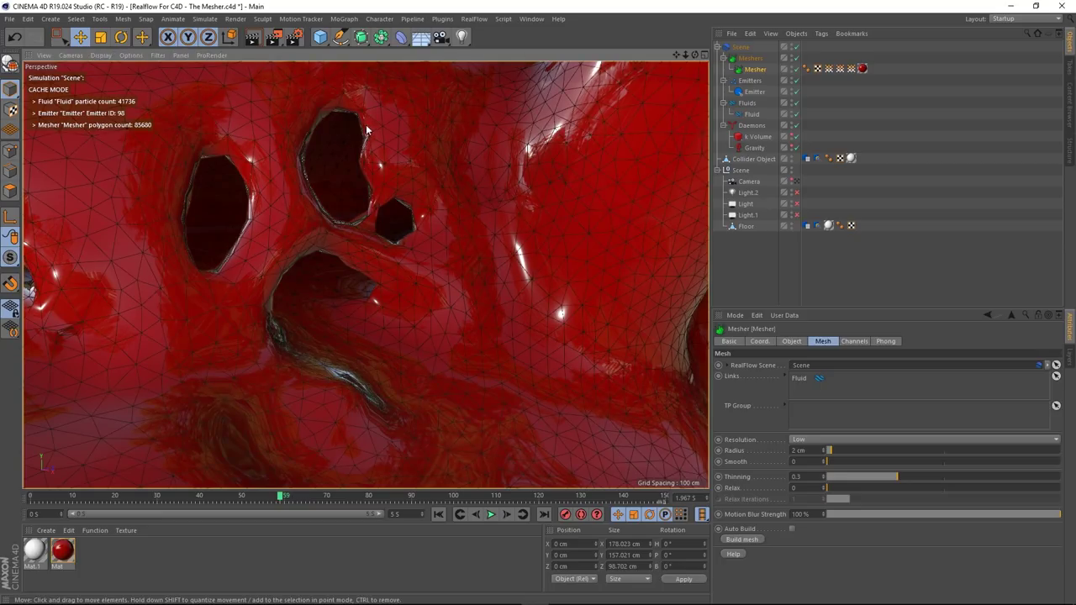
- Set the Mesher's Resolution to Low-Medium and rebuild the mesh to compare the holes
mouse_move(367, 131)
left_mouse_down("alt")
mouse_move(298, 128)
mouse_move(351, 118)
mouse_move(366, 150)
left_mouse_up("alt")
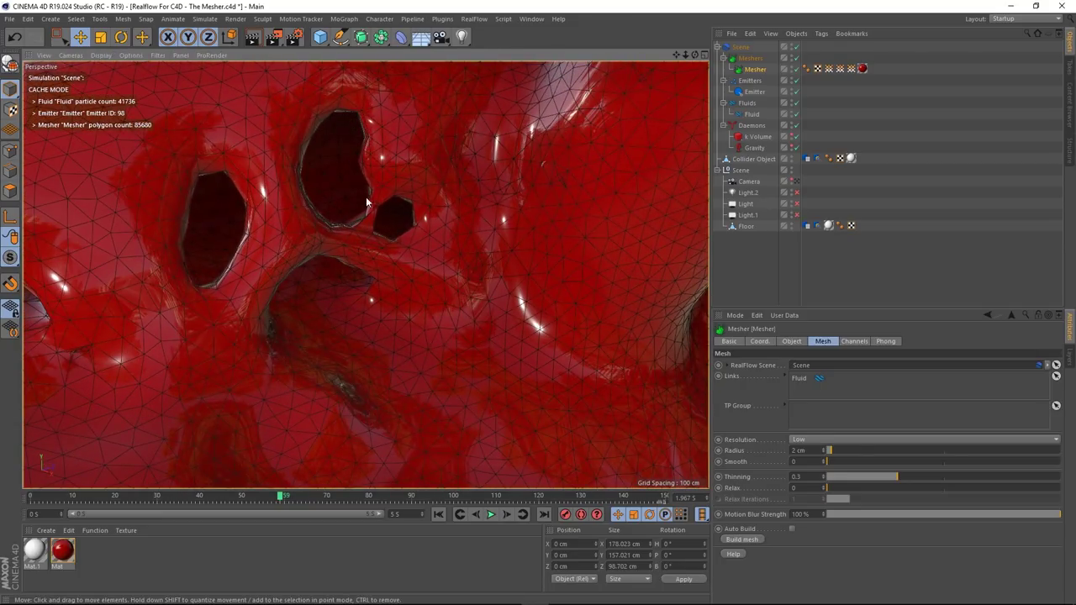
left_click(805, 437)
left_click(806, 461)
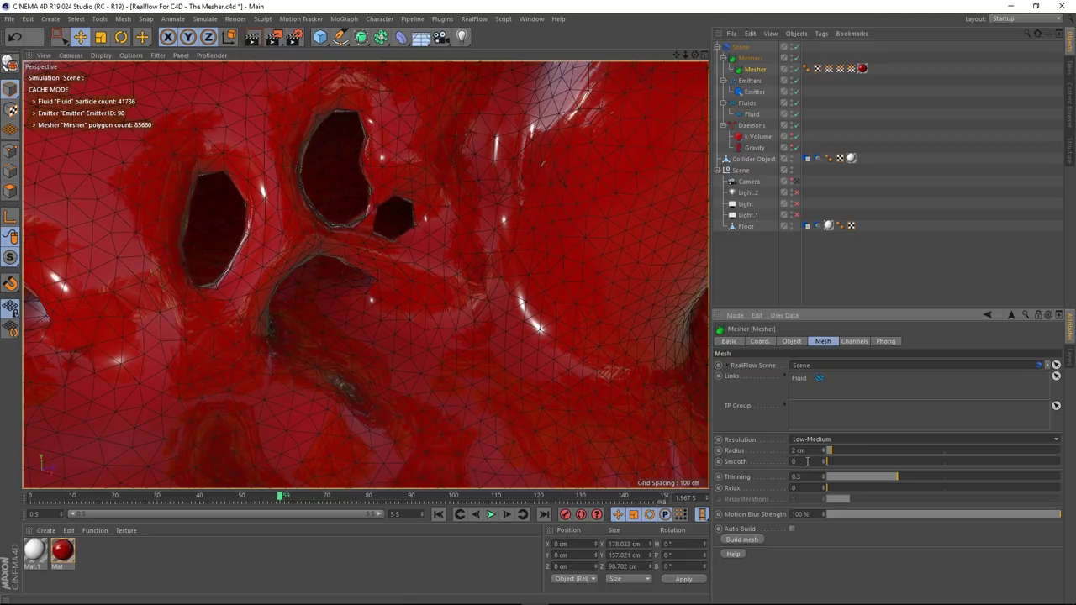
left_click(740, 540)
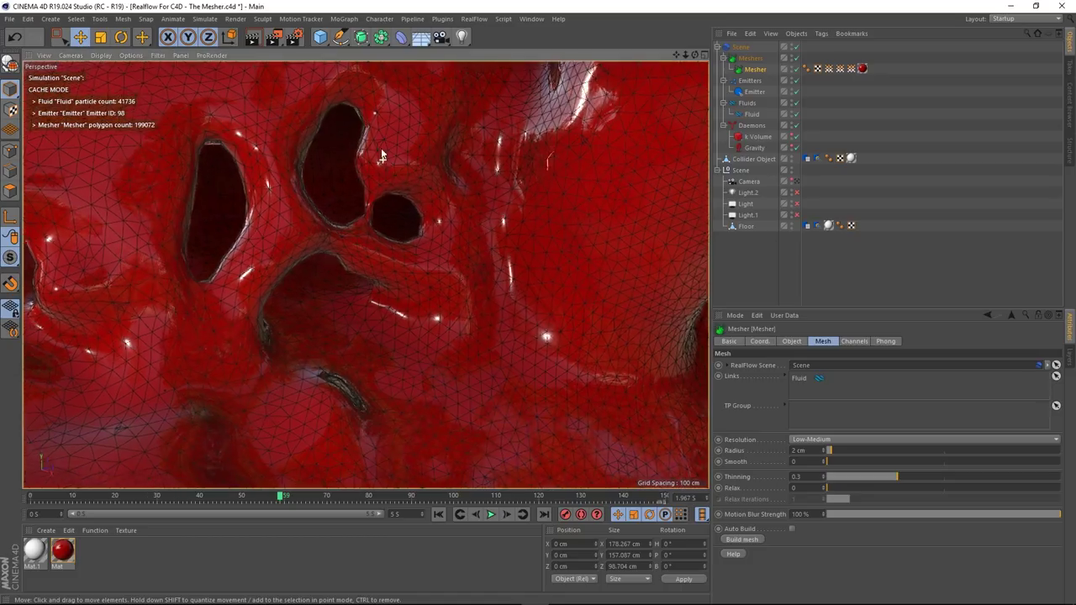
- Raise the Mesher's Resolution to Medium and rebuild the mesh for the current frame
mouse_move(381, 147)
left_mouse_down("alt")
mouse_move(353, 118)
mouse_move(364, 146)
left_mouse_up("alt")
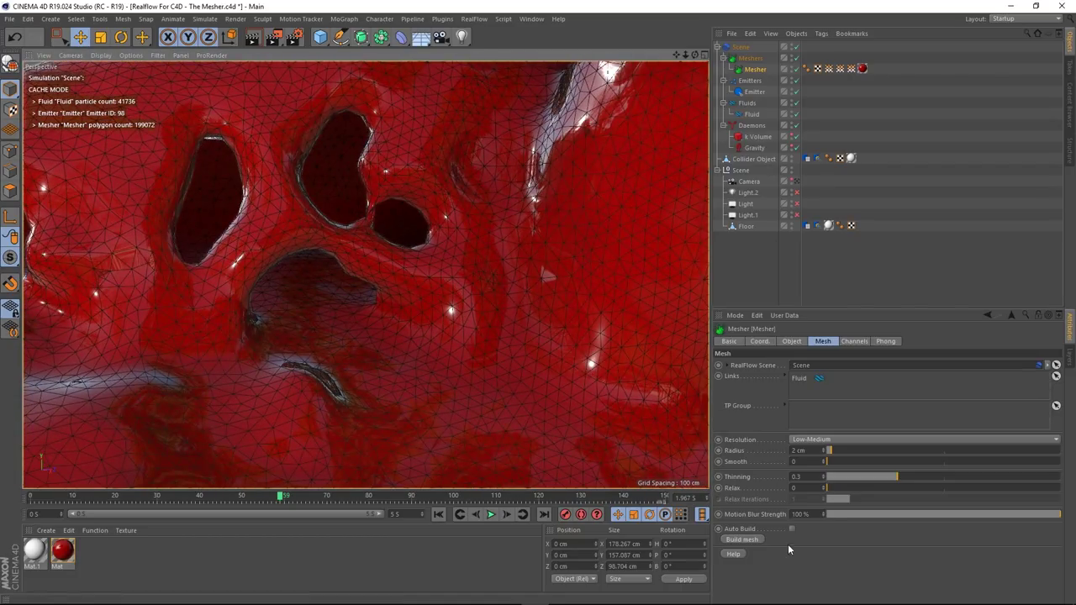
left_click(796, 438)
left_click(806, 474)
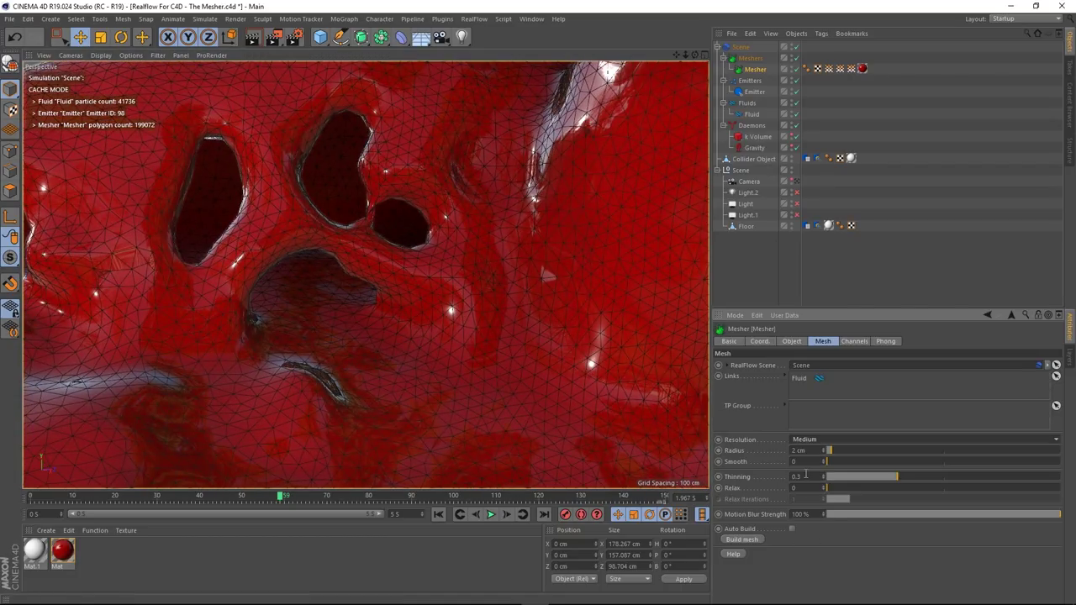
left_click(742, 539)
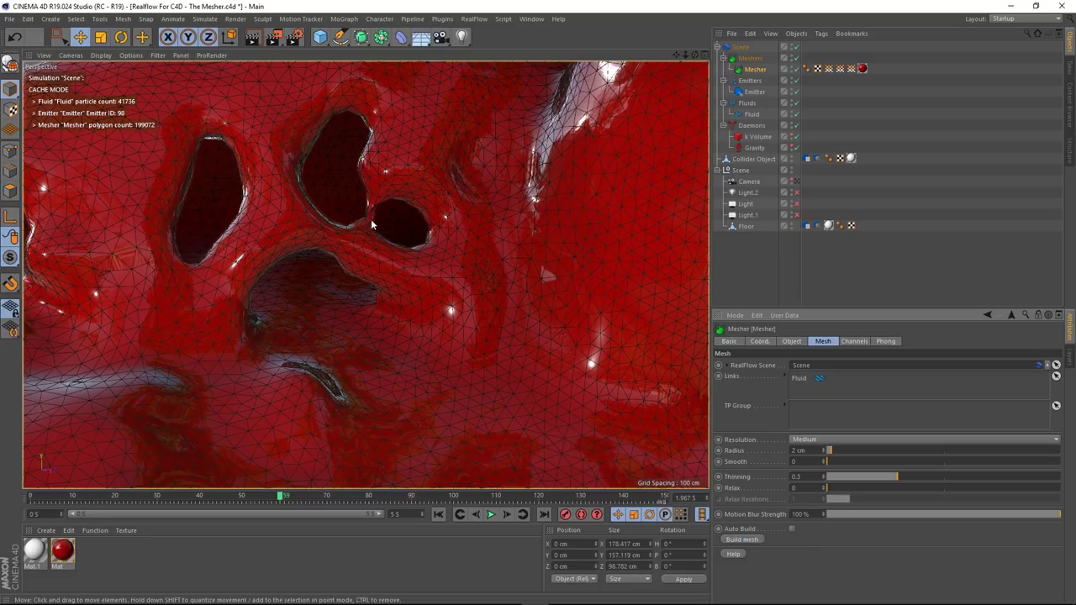
- Display the viewport with plain Gouraud Shading and view the whole collider through the scene's Camera
left_click_drag(389, 135, 296, 193, "alt")
scroll(298, 195, "down", 12)
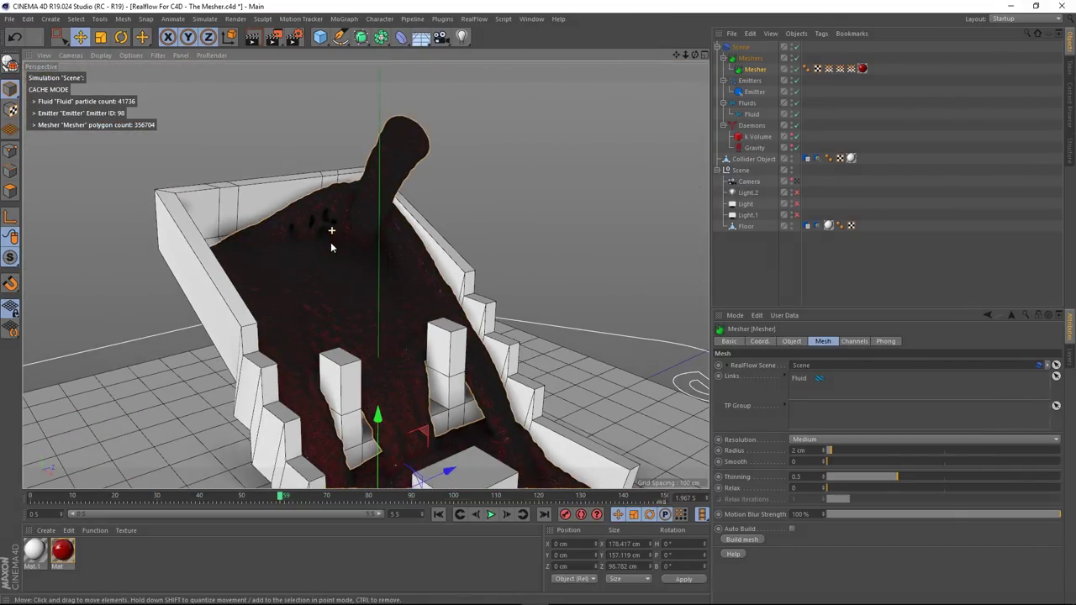
left_click(100, 54)
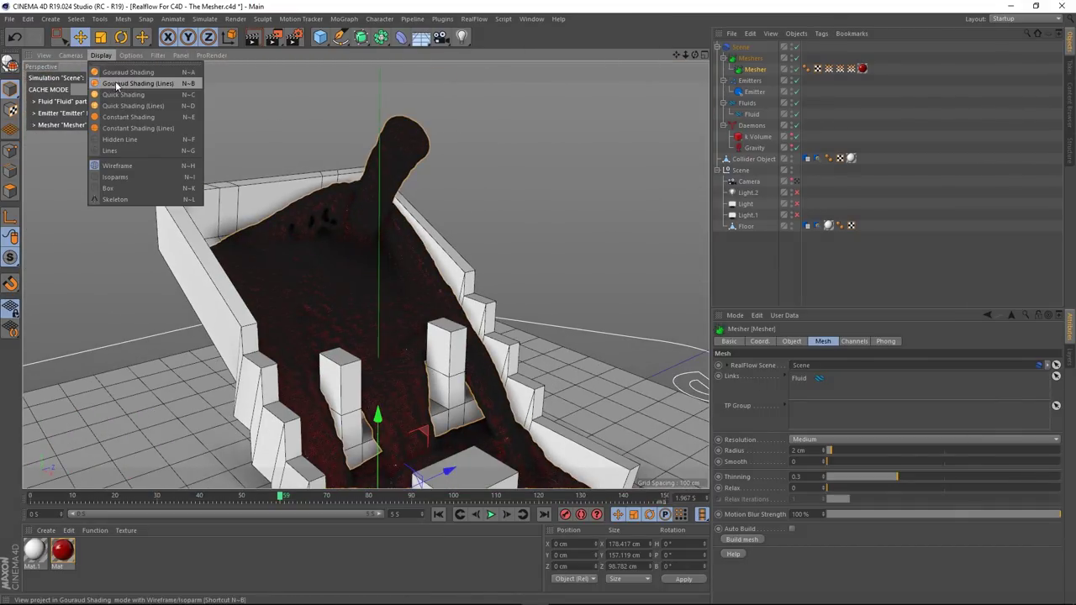
left_click(123, 73)
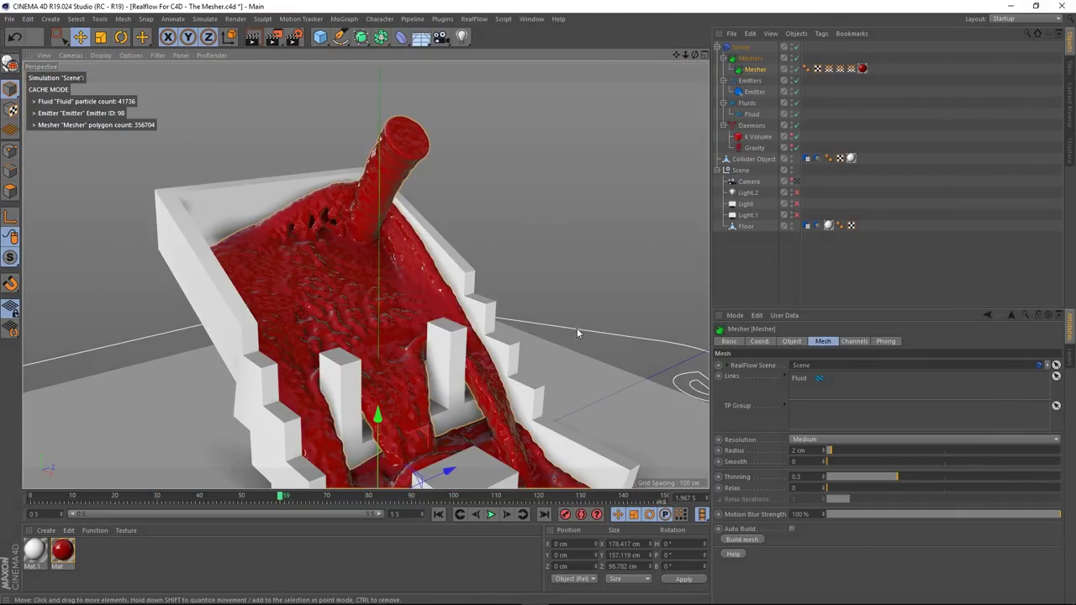
left_click(795, 181)
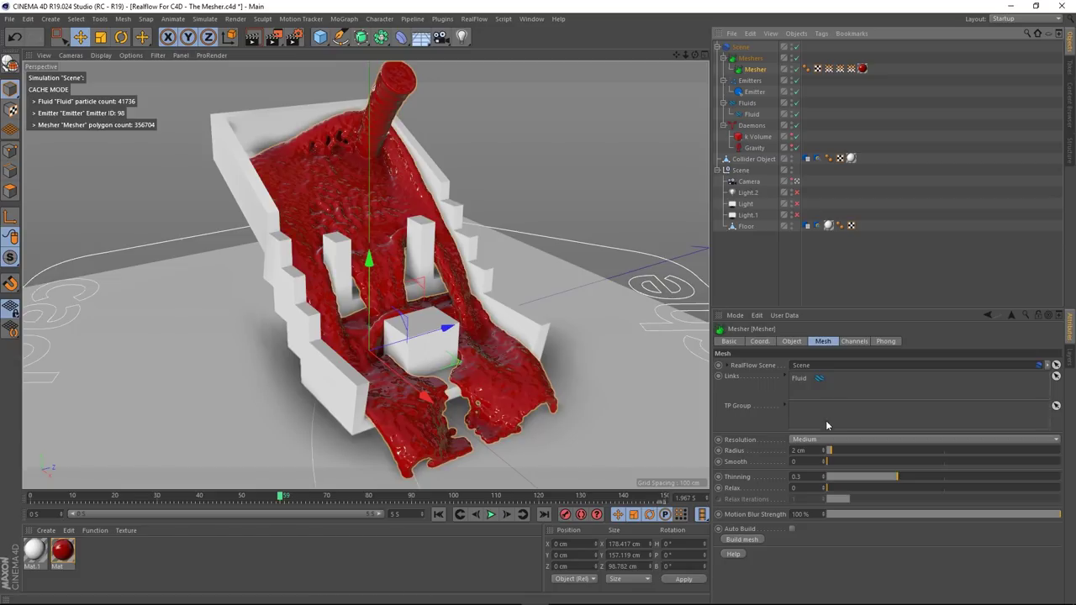
- Set the Mesher's Radius to 3 cm and rebuild the fluid mesh
left_click(808, 449)
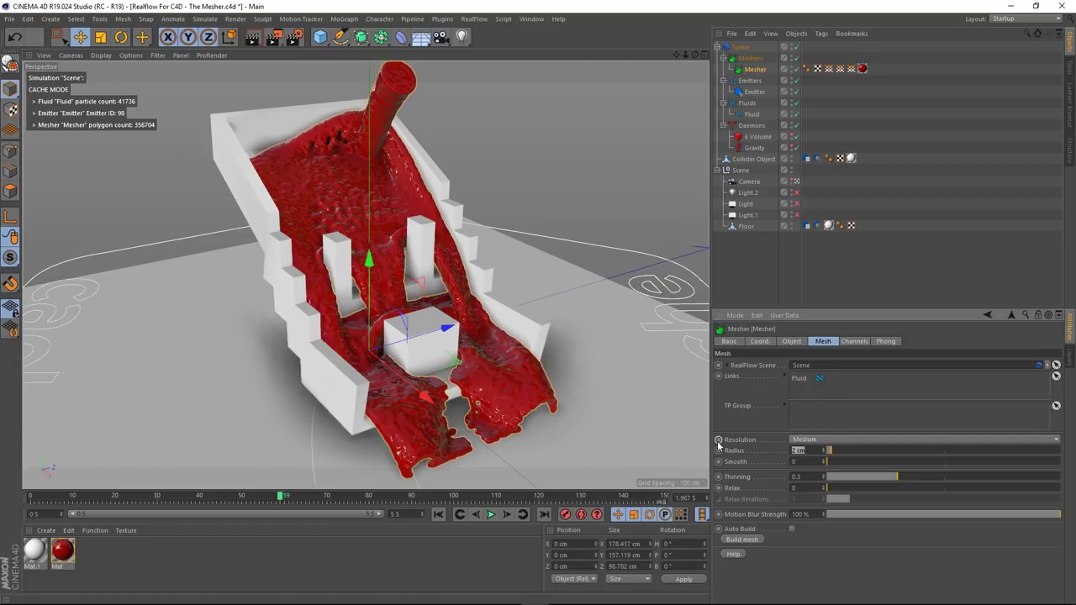
type("1")
left_click(743, 540)
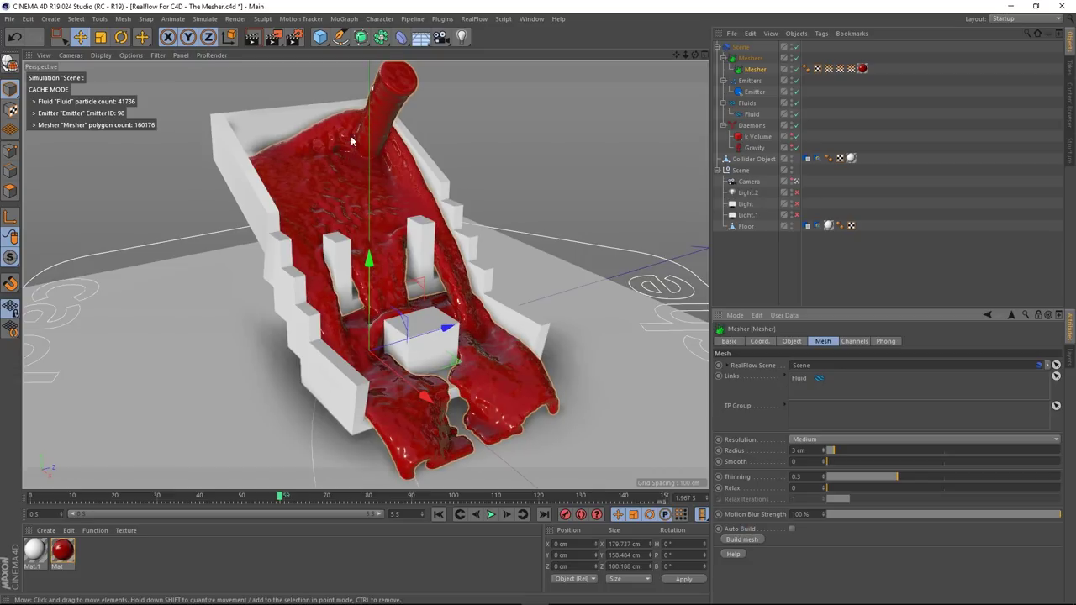
- Set the Mesher's Radius back to 2 cm and rebuild the mesh
left_click(813, 452)
type("2")
key("Return")
left_click(756, 542)
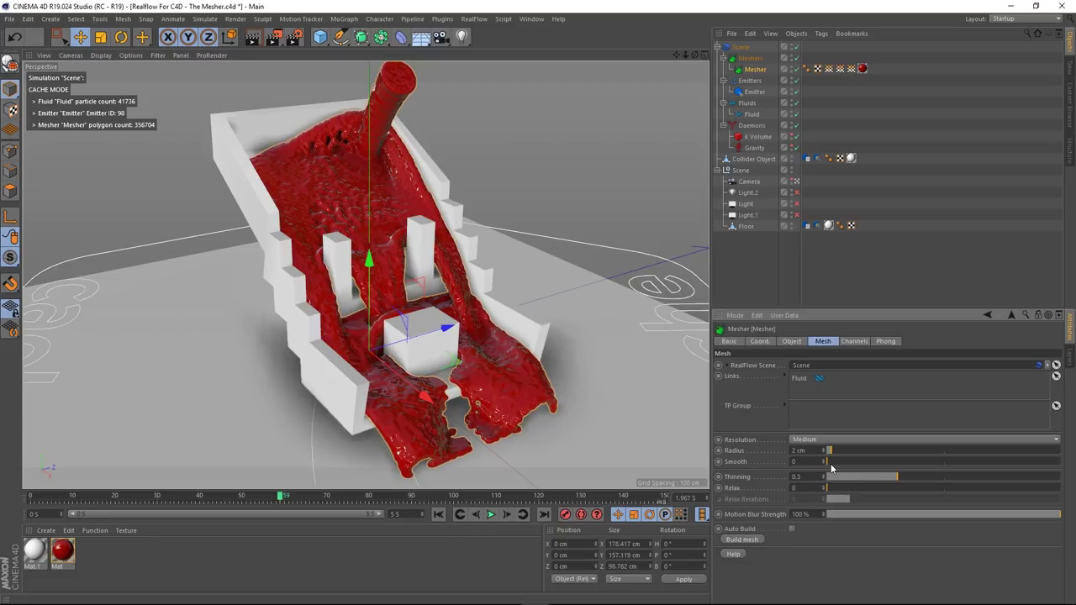
- Try the Mesher's Smooth at 5 and at 9, rebuilding the mesh for each value
left_click_drag(831, 466, 912, 465)
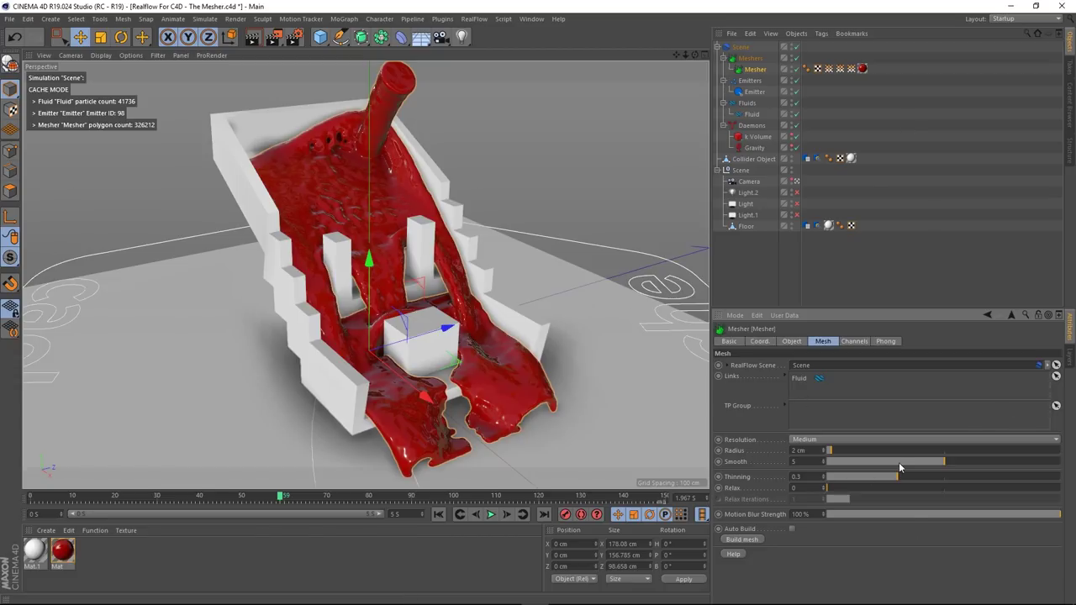
left_click_drag(943, 462, 1038, 458)
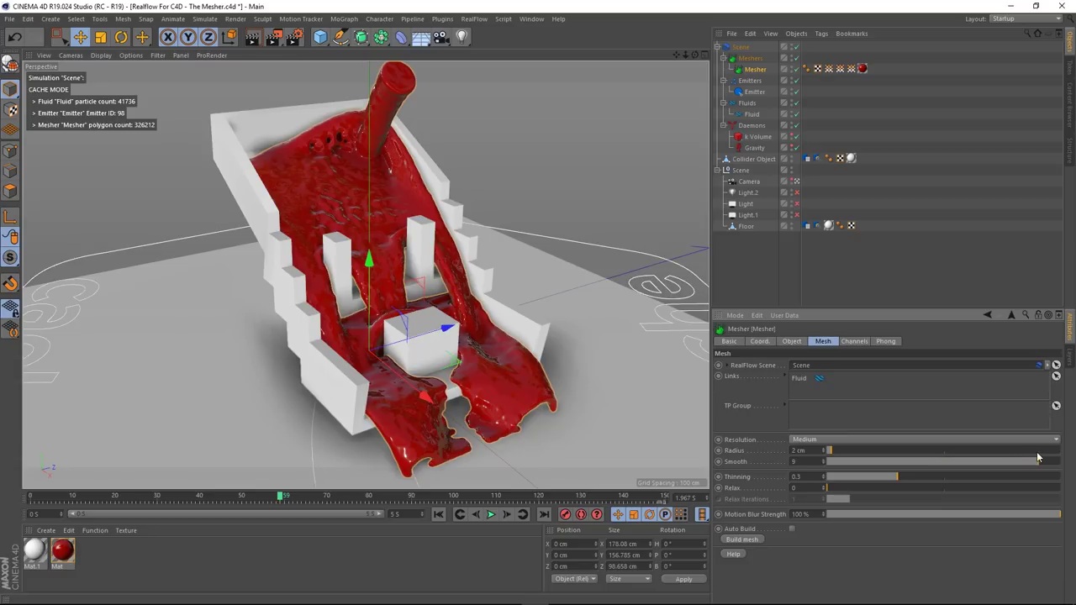
left_click(733, 540)
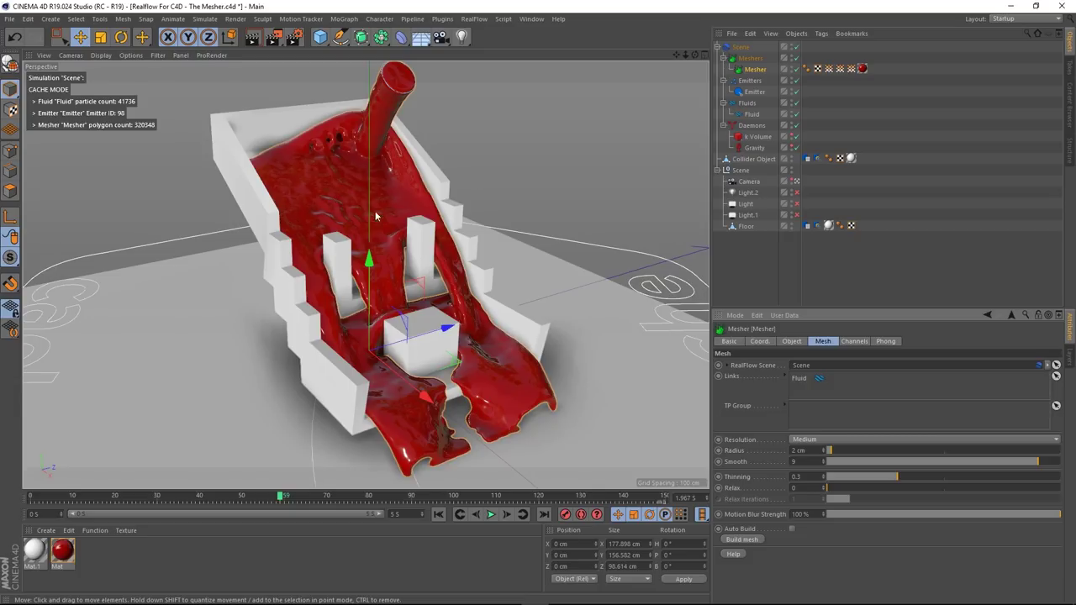
- Set the Mesher's Smooth to 2 and its Thinning to 0.5, rebuilding the mesh after each change
left_click_drag(1030, 463, 872, 463)
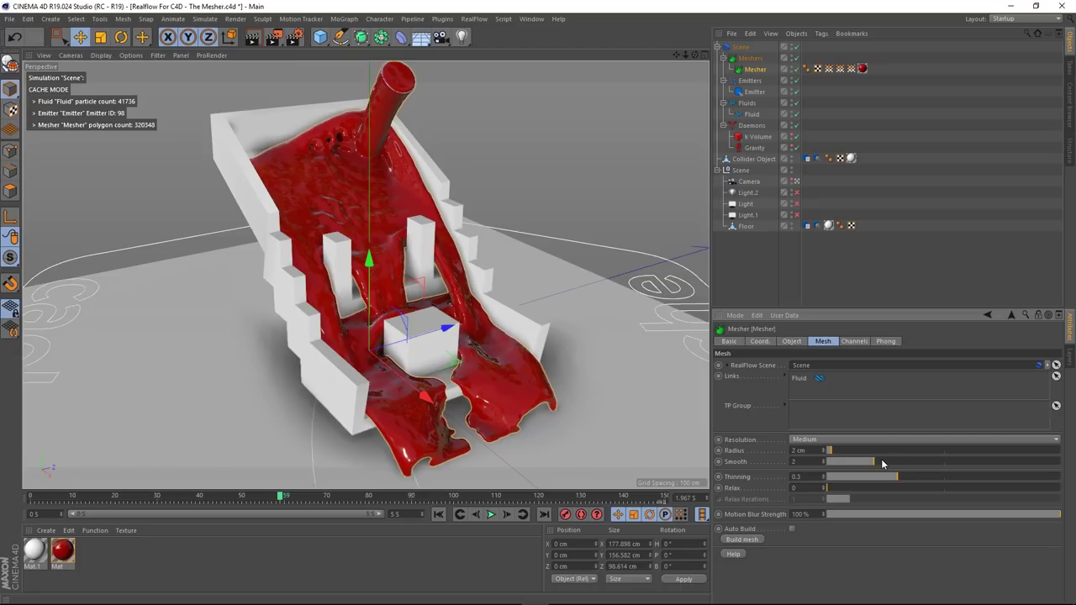
left_click(742, 540)
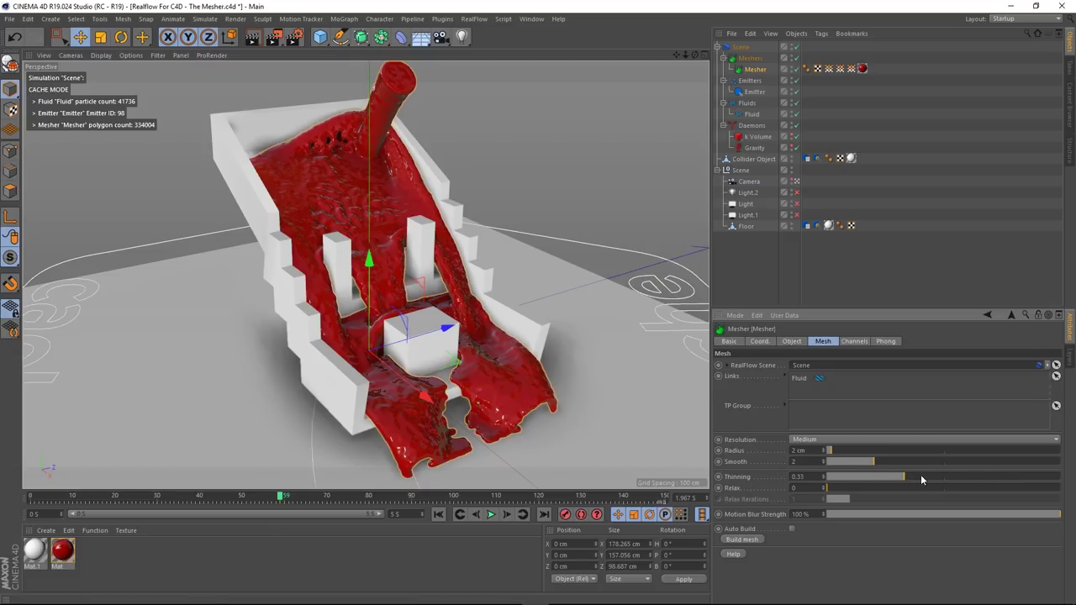
left_click_drag(922, 479, 945, 485)
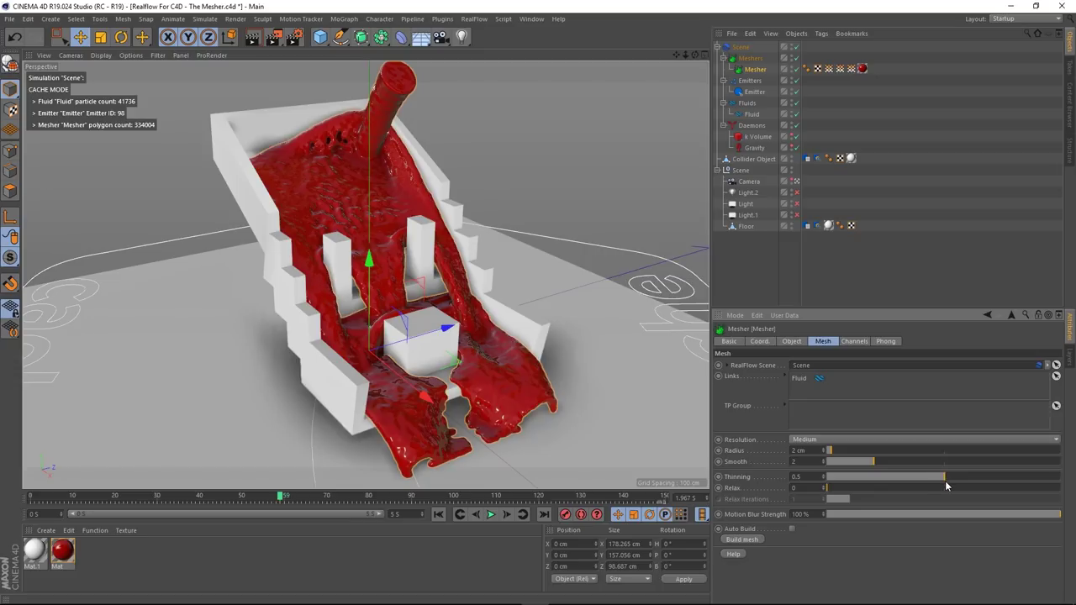
left_click(748, 539)
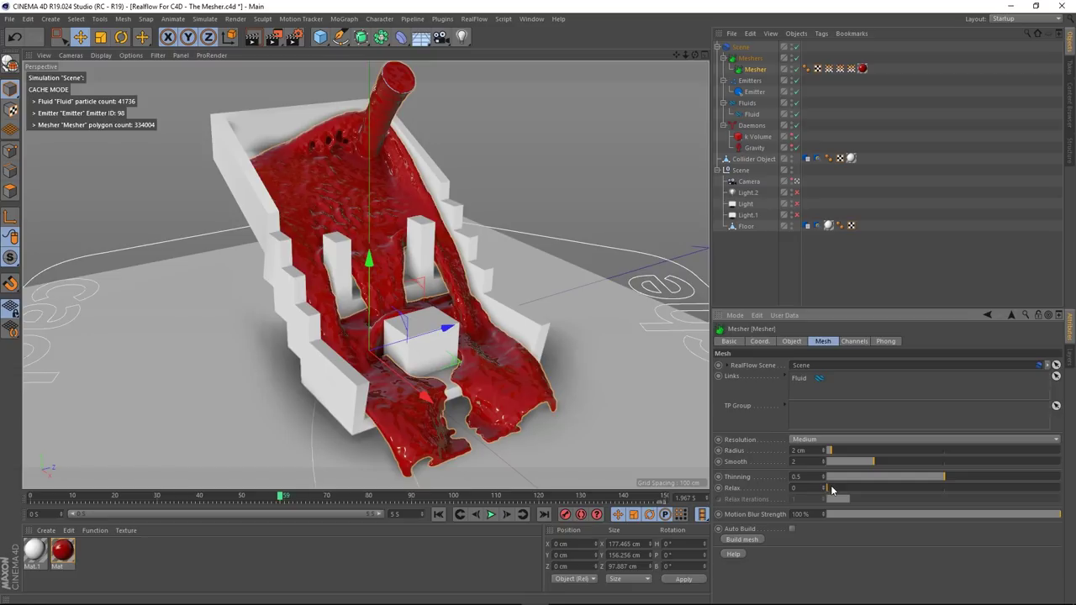
- Set the Mesher's Relax to 0.5, raise it to about 0.75, and rebuild the mesh after each change
left_click_drag(831, 489, 945, 496)
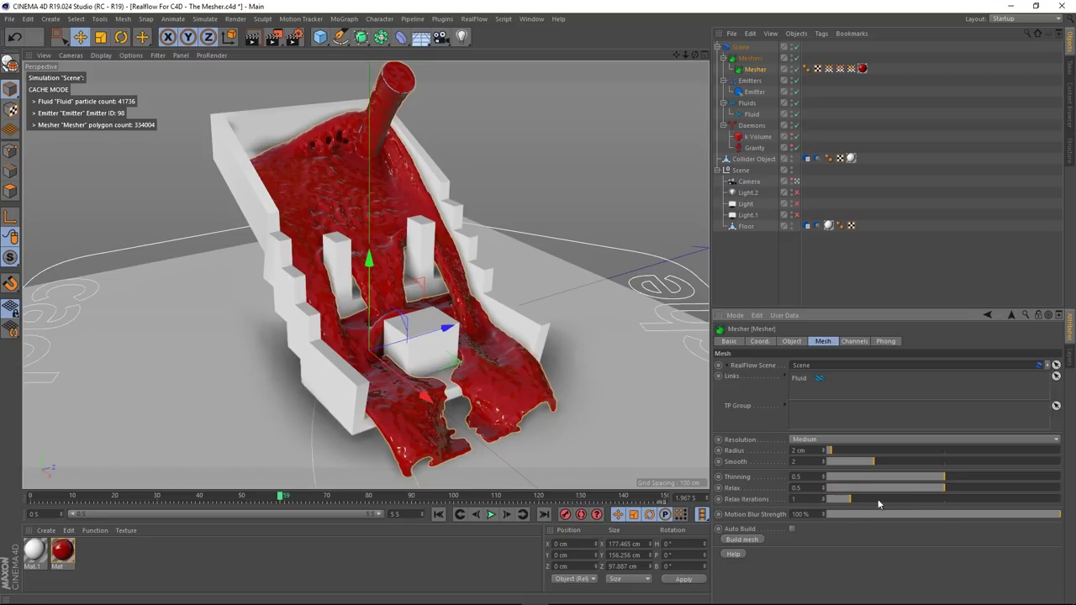
left_click(731, 540)
left_click(731, 540)
left_click_drag(942, 489, 1005, 501)
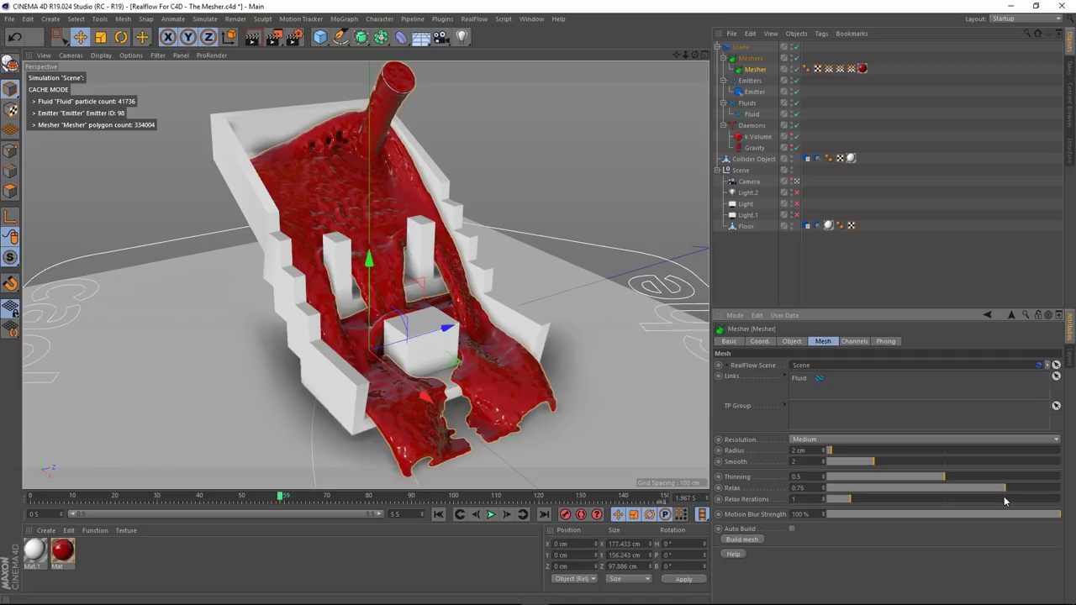
left_click(740, 541)
- Raise the Mesher's Smooth in stages to 5 and finally 8, rebuilding the mesh after each change
left_click_drag(874, 462, 898, 461)
left_click(733, 538)
left_click_drag(898, 461, 945, 462)
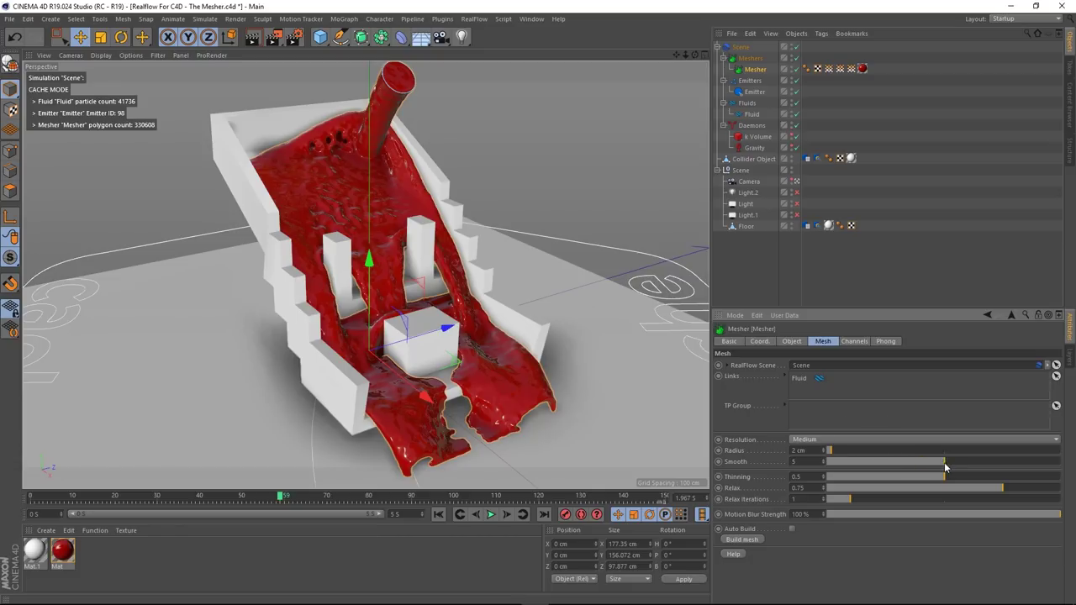
left_click(733, 539)
left_click_drag(945, 464, 1015, 464)
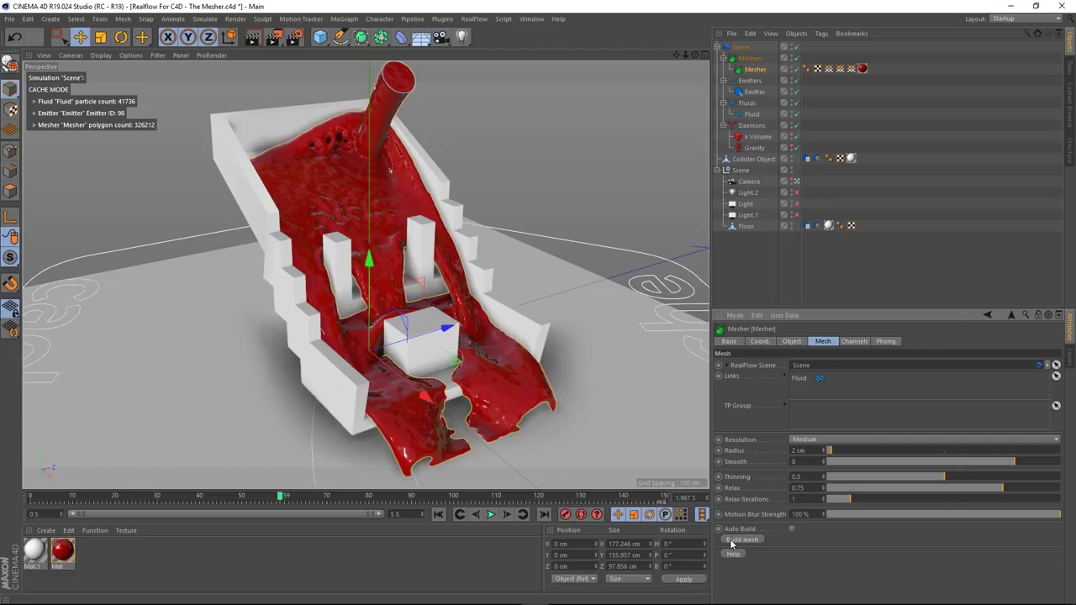
left_click(731, 541)
- Lower the Mesher's Resolution to Low-Medium and rebuild the mesh with the current smoothing and relax settings
left_click(822, 440)
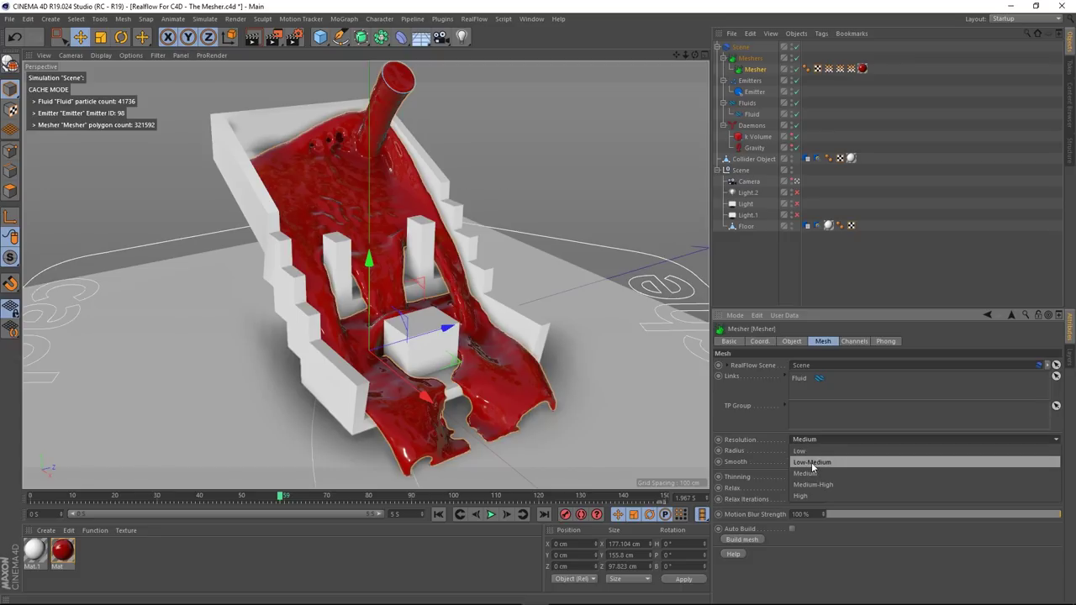
left_click(812, 463)
left_click(745, 540)
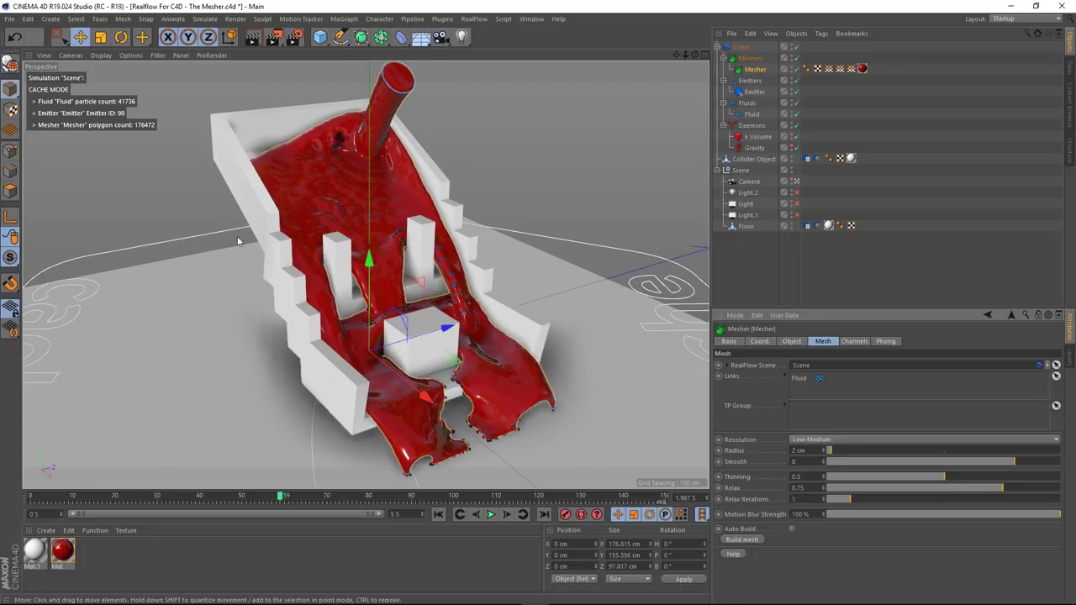
- Play the previously cached mesh from the first frame and stop around frame 40
left_click(439, 514)
left_click(491, 514)
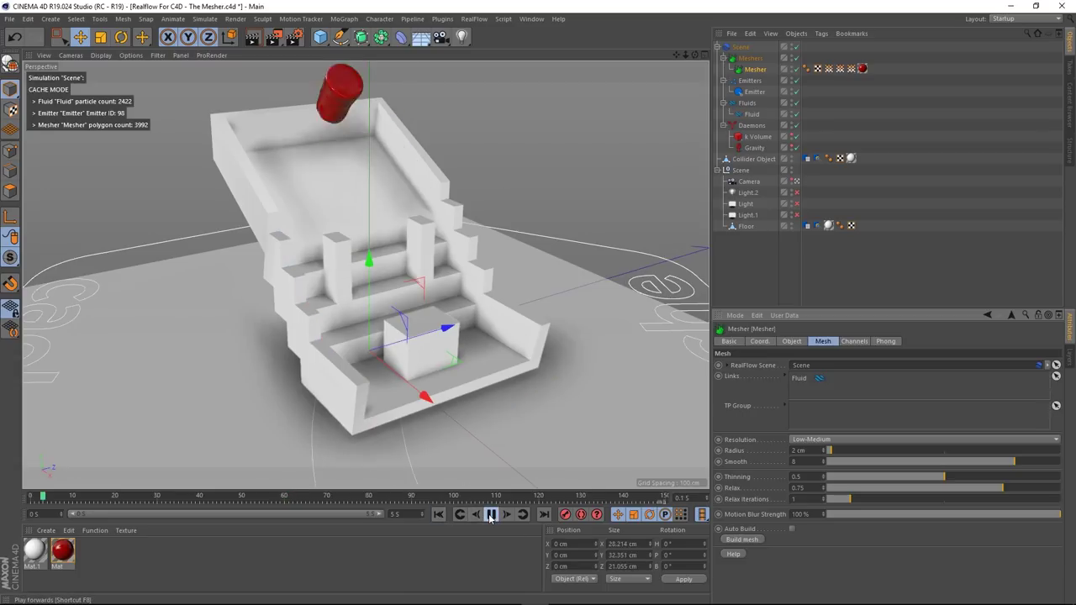
left_click(491, 514)
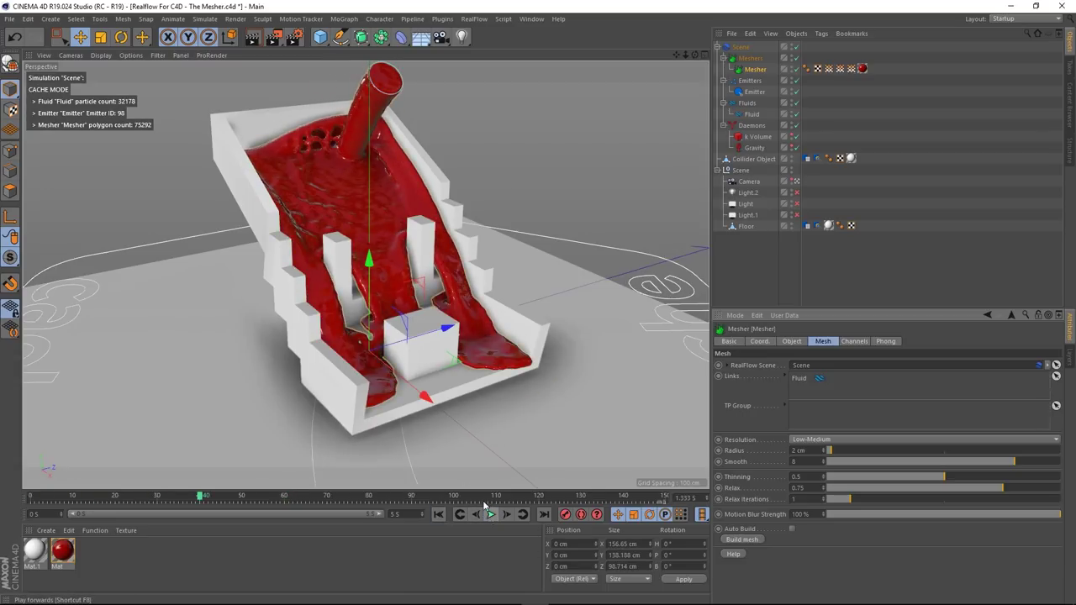
- Rewind to frame 0 and cache the meshes again from the RealFlow Scene's cache settings
left_click(439, 514)
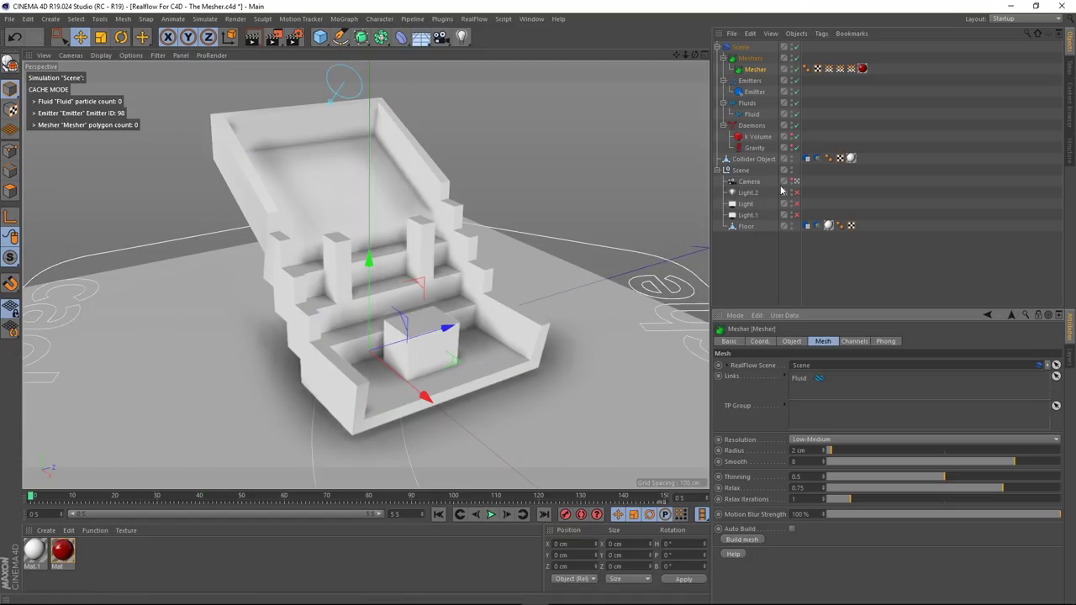
left_click(741, 48)
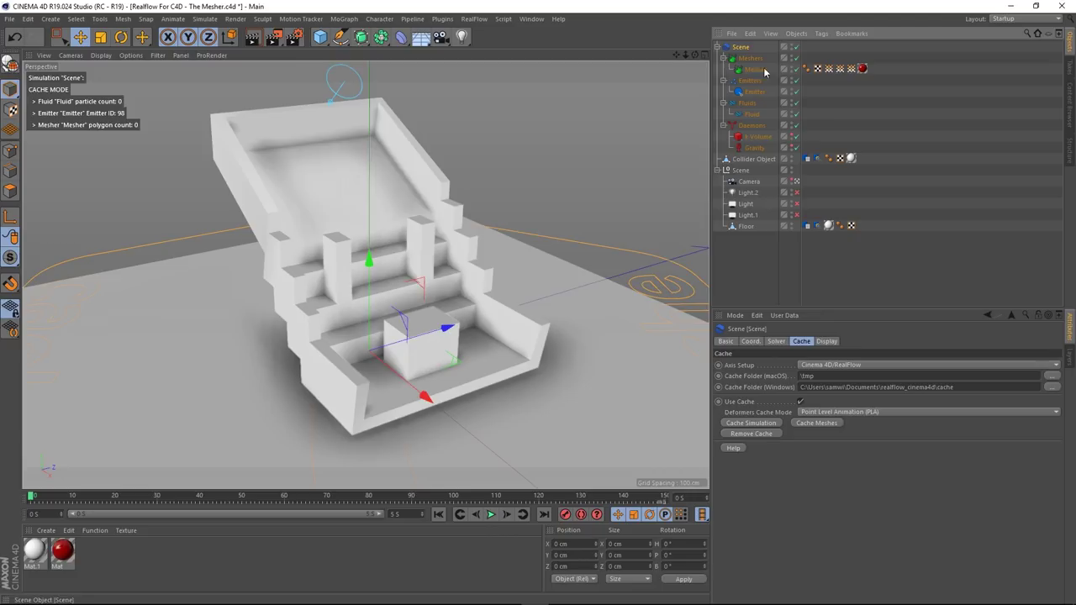
left_click(814, 424)
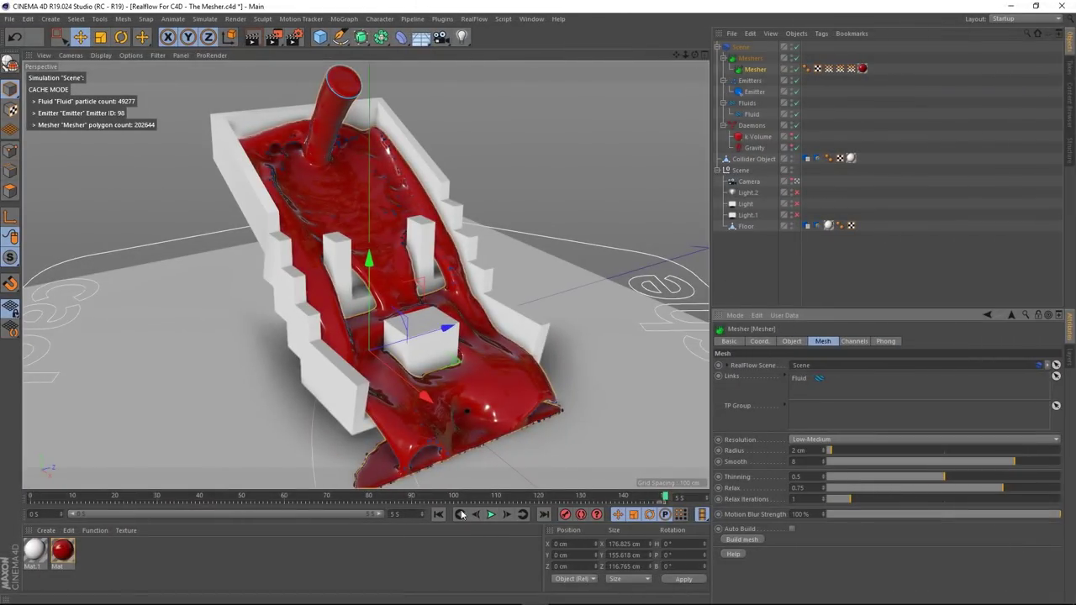
- Scrub the newly cached mesh back to frame 24, rewind it, and play the animation before stopping it
left_click_drag(666, 497, 135, 522)
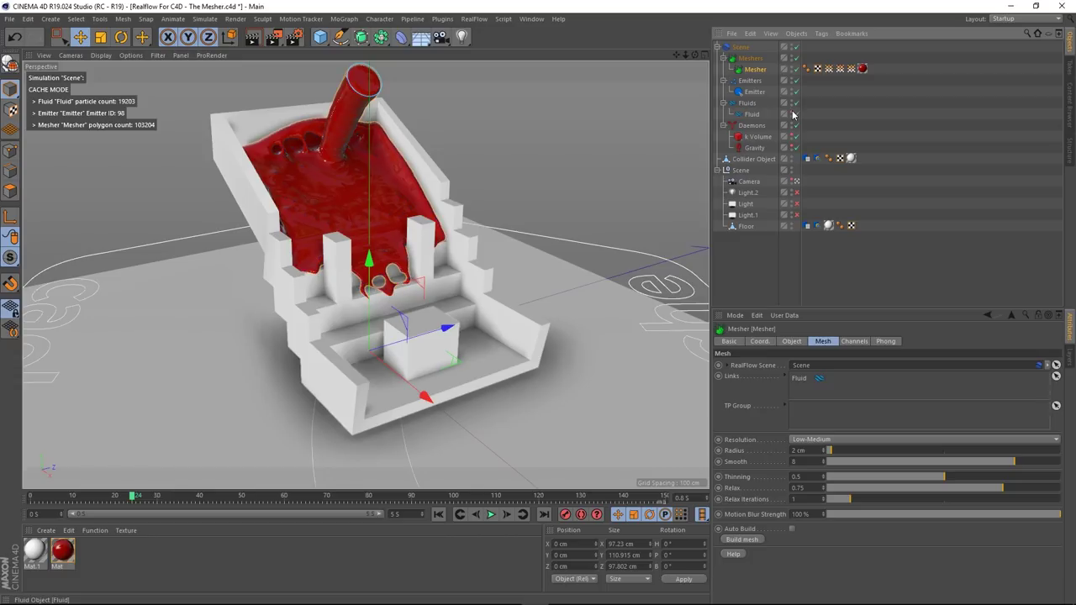
left_click(439, 515)
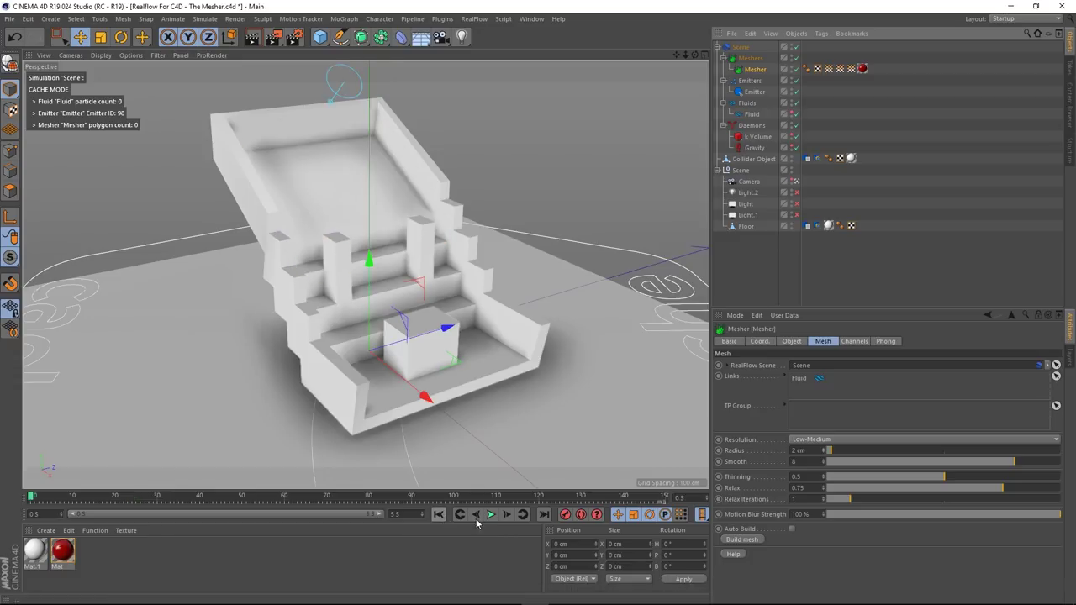
left_click(491, 515)
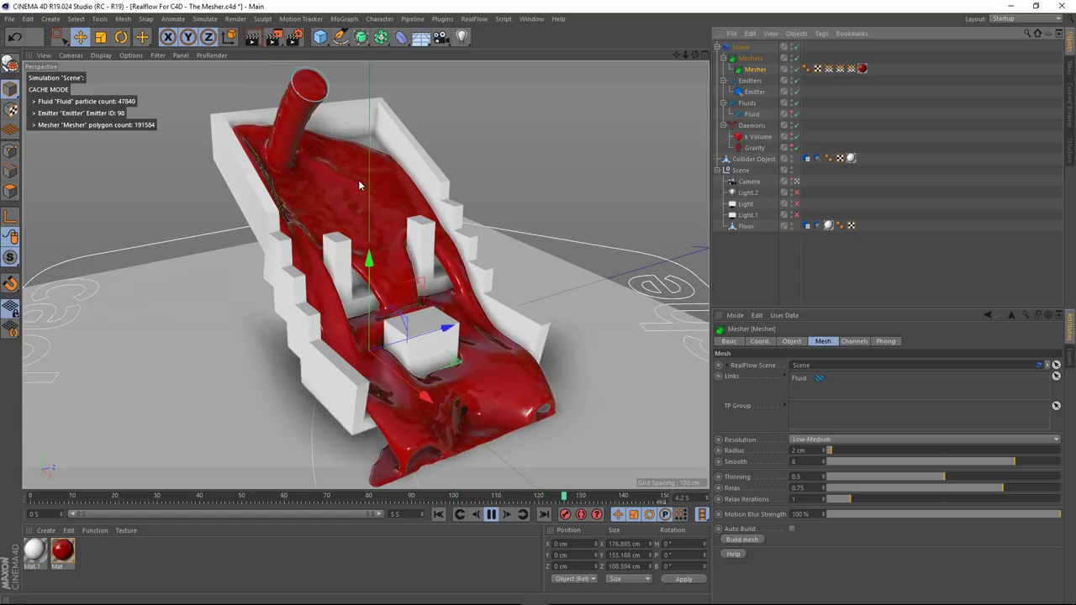
left_click(492, 514)
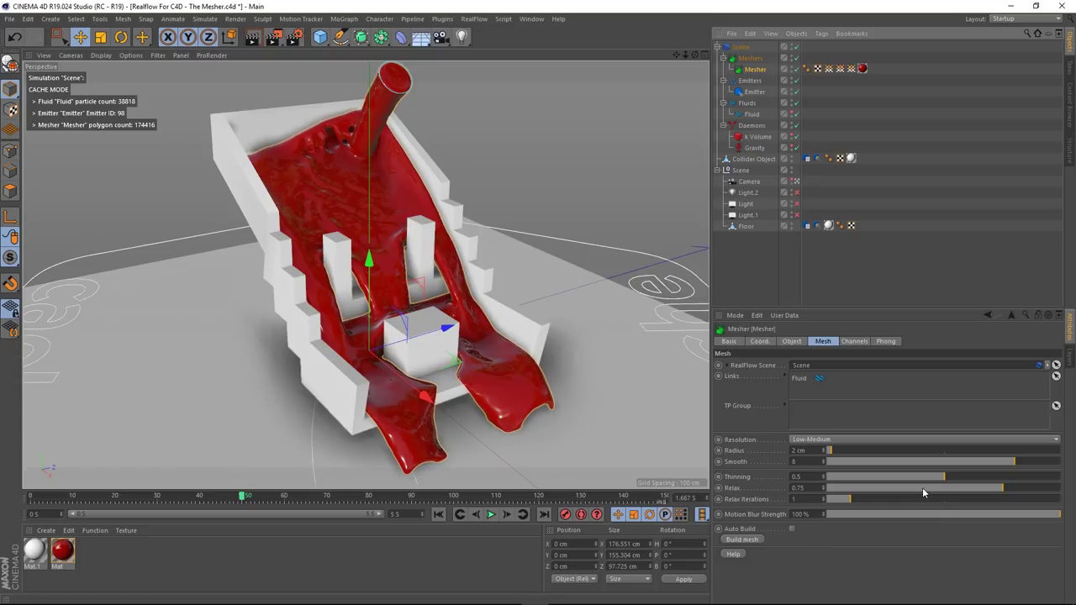
- Try the Mesher with Thinning 0.3 and Relax 0.3 and rebuild the mesh
left_click_drag(922, 477, 897, 477)
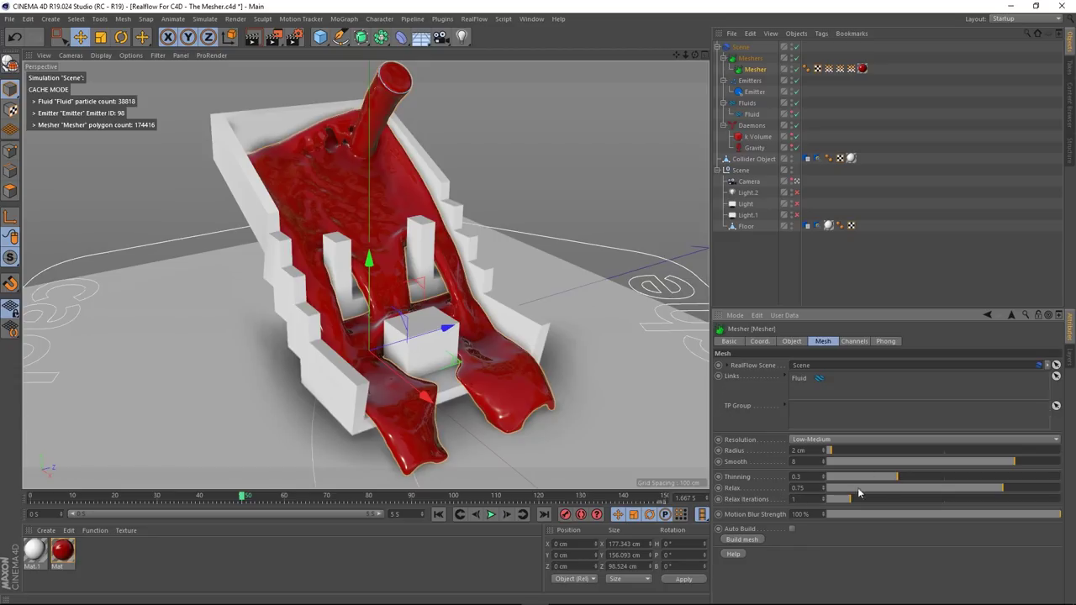
left_click_drag(1000, 490, 897, 497)
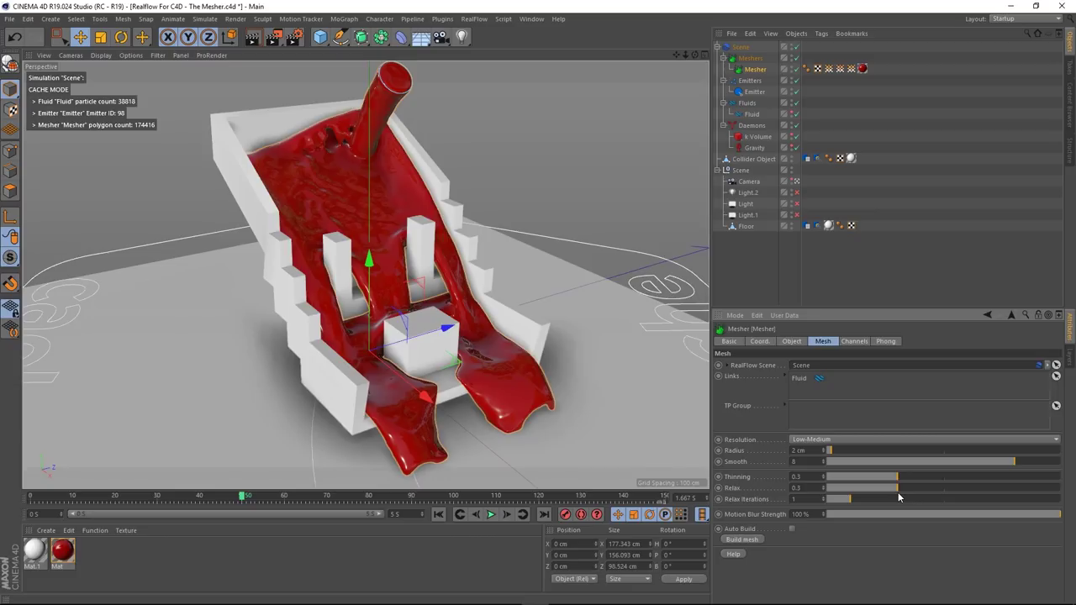
left_click(728, 542)
- Undo the Mesher's Relax and Thinning changes, rebuilding the mesh after each one
key("ctrl+z")
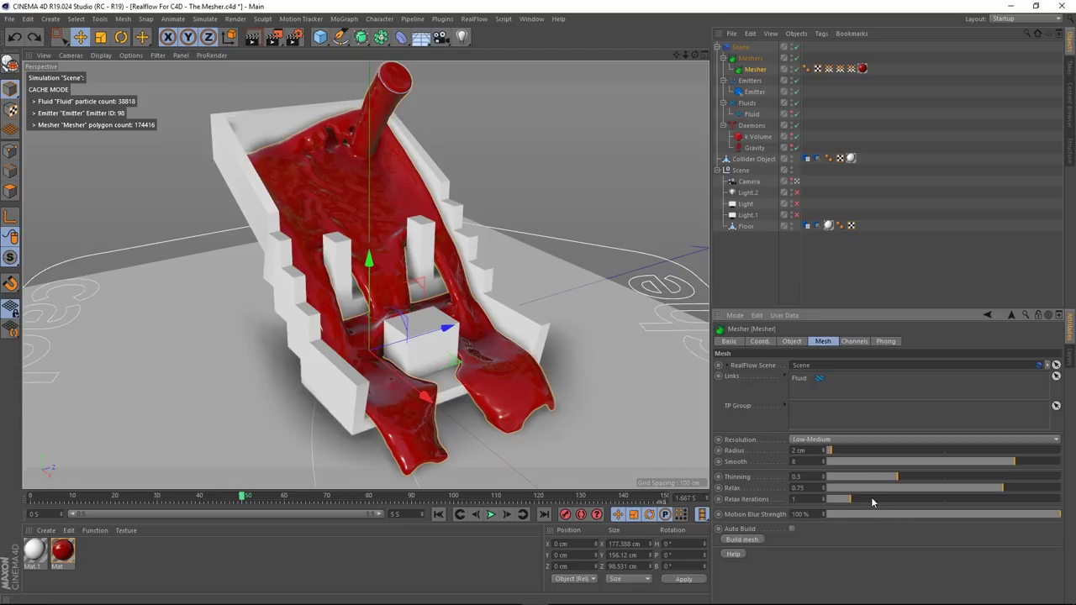
left_click(739, 542)
left_click(743, 540)
key("ctrl+z")
left_click(744, 541)
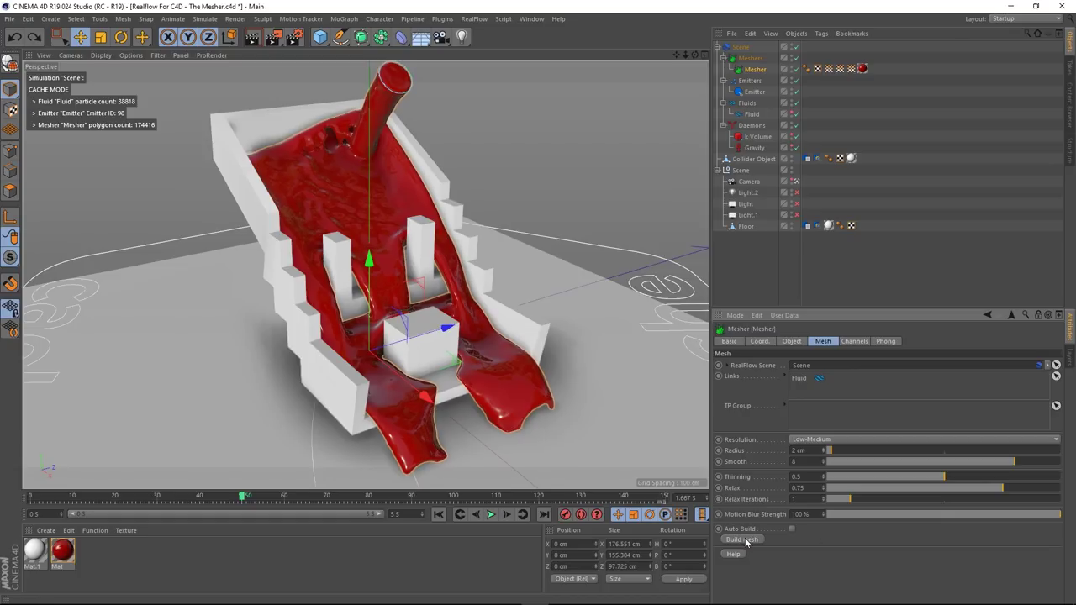
- Play the cached mesh animation from the first frame, stop it and rewind to frame 0
left_click(438, 515)
left_click(491, 514)
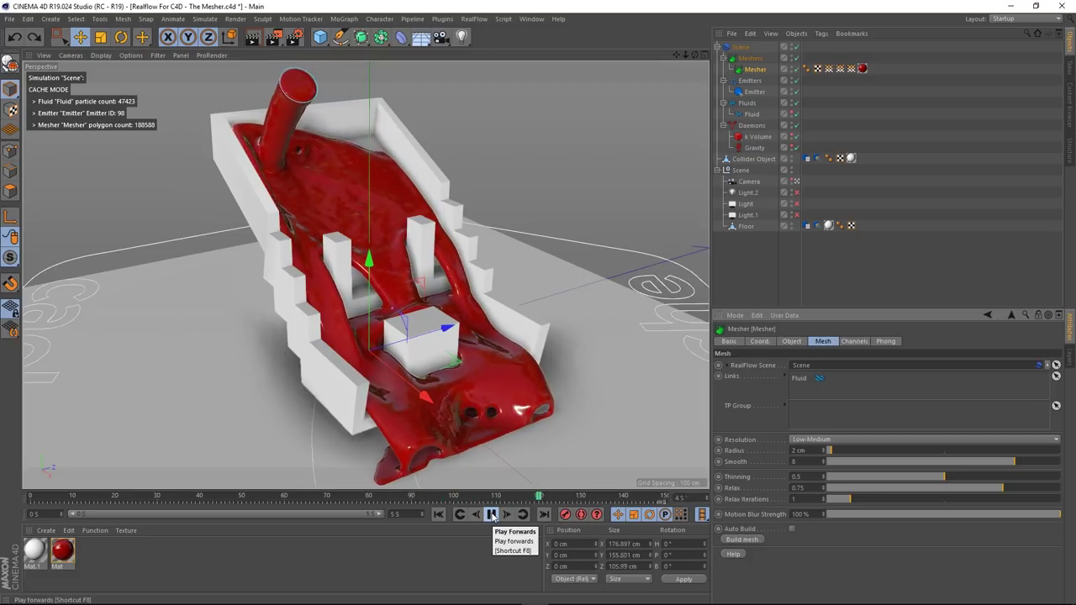
left_click(492, 514)
left_click(438, 514)
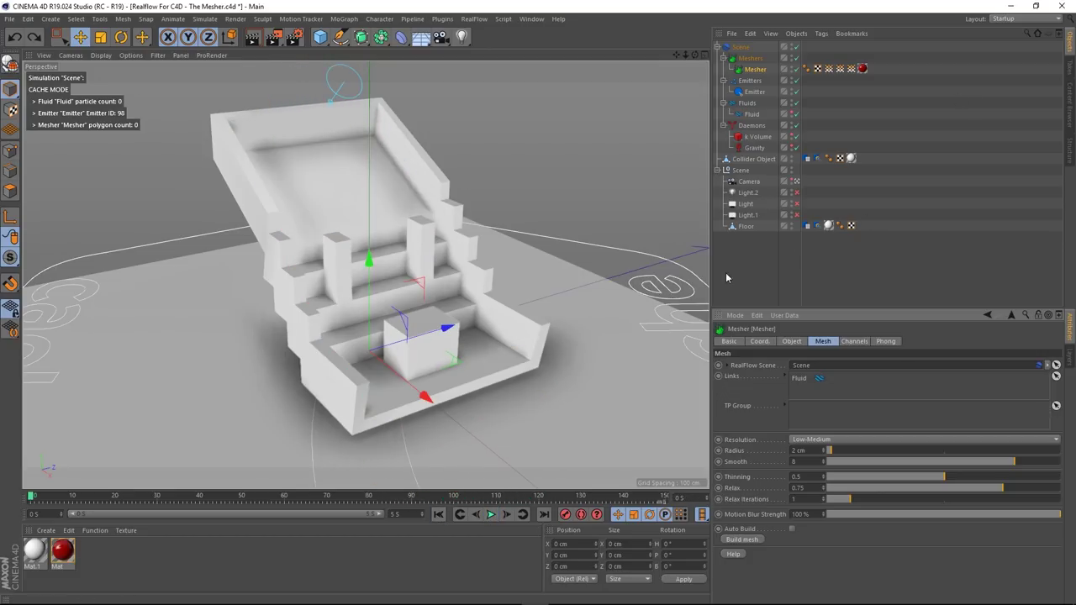
left_click(855, 341)
left_click(883, 341)
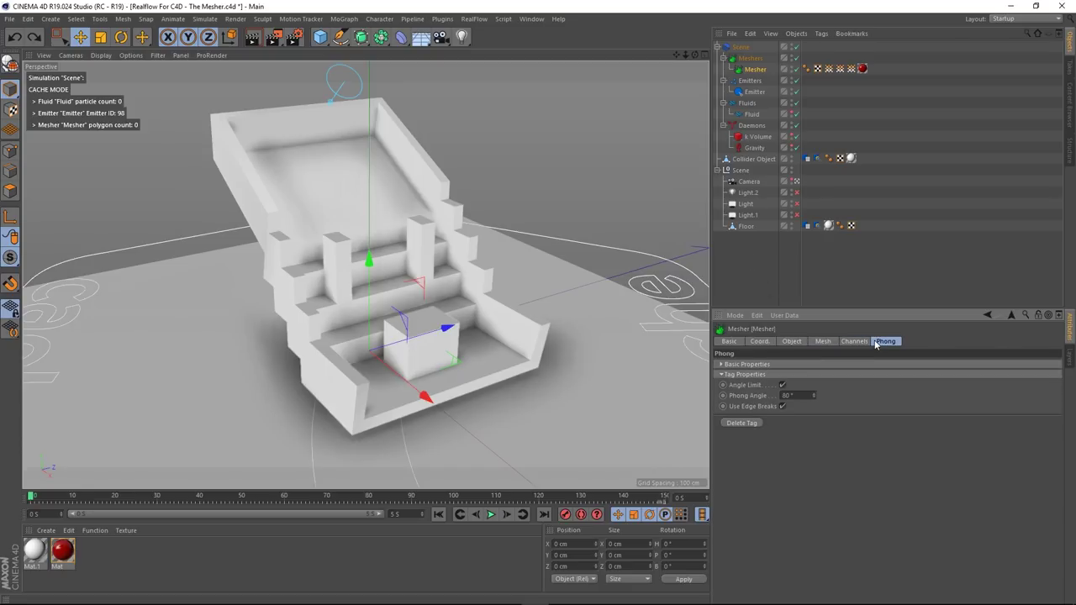
left_click(820, 342)
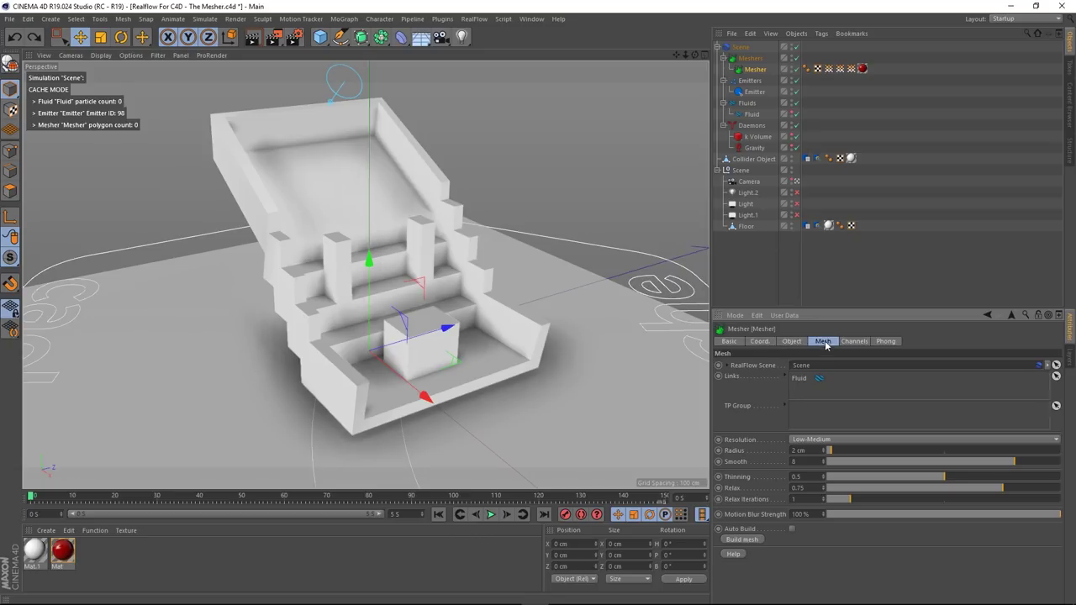
left_click(787, 343)
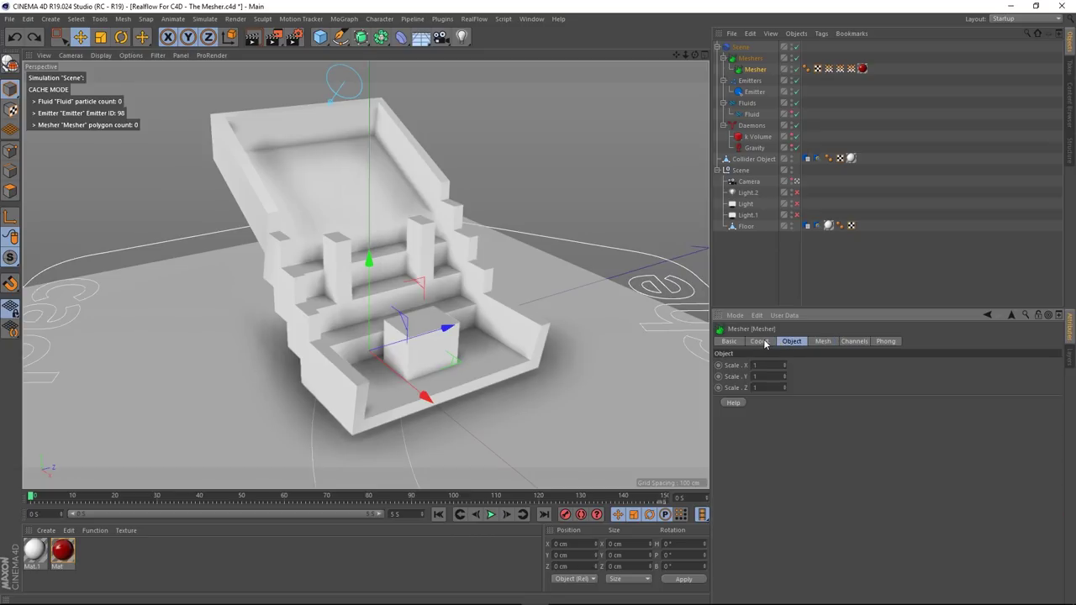
left_click(749, 254)
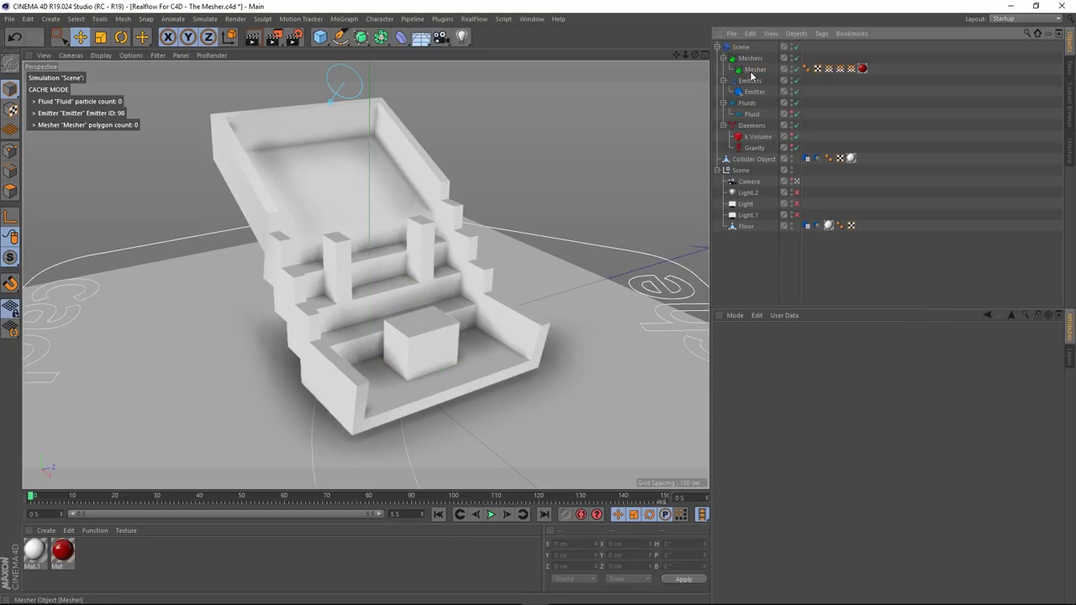
left_click(754, 70)
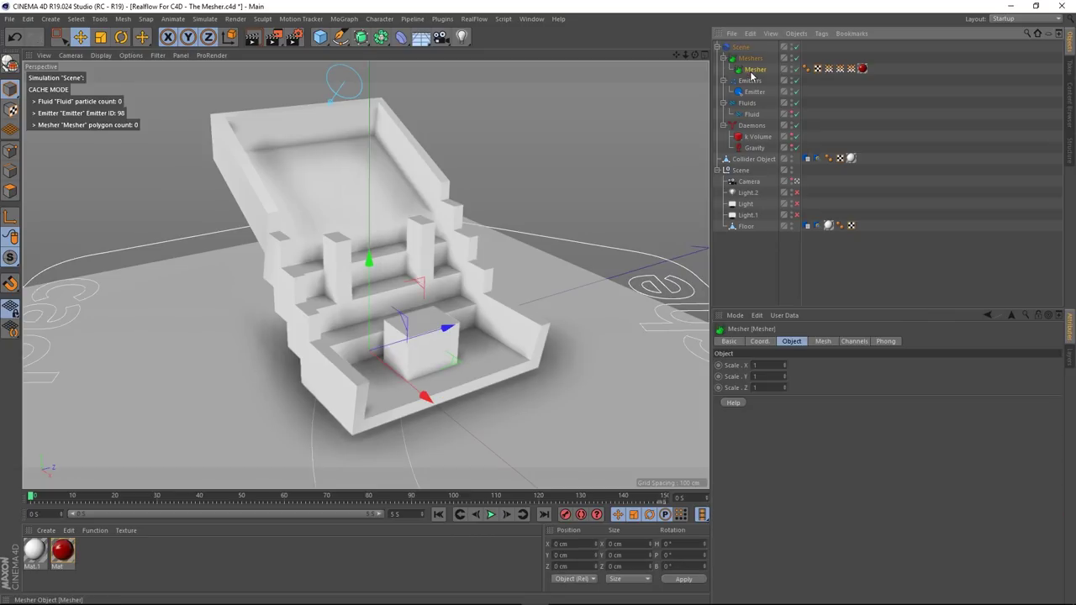
- Play the cached mesh once more and pause it at frame 73
left_click(491, 515)
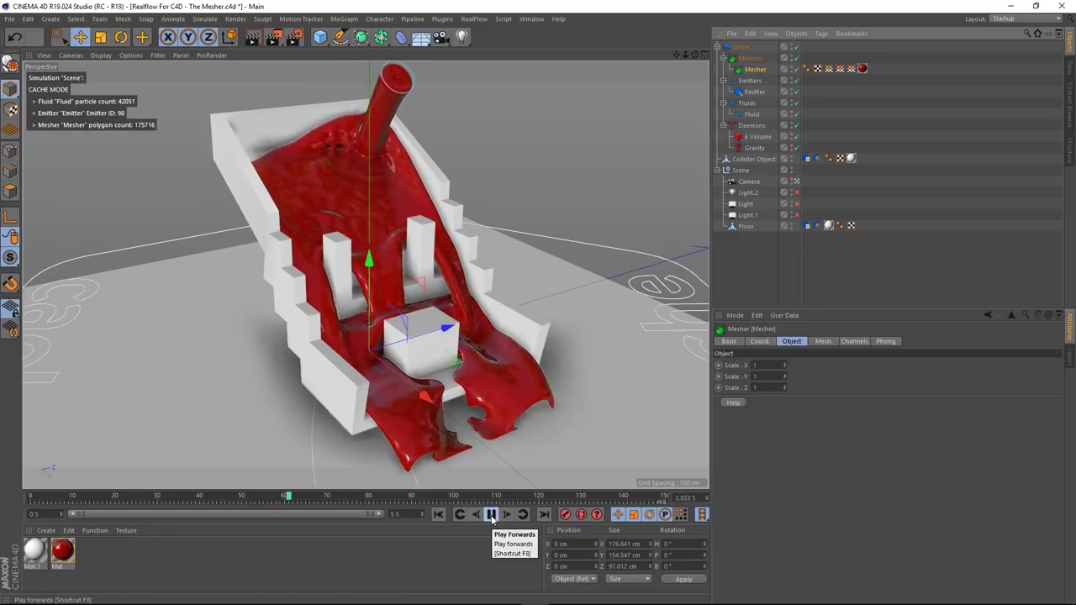
left_click(491, 515)
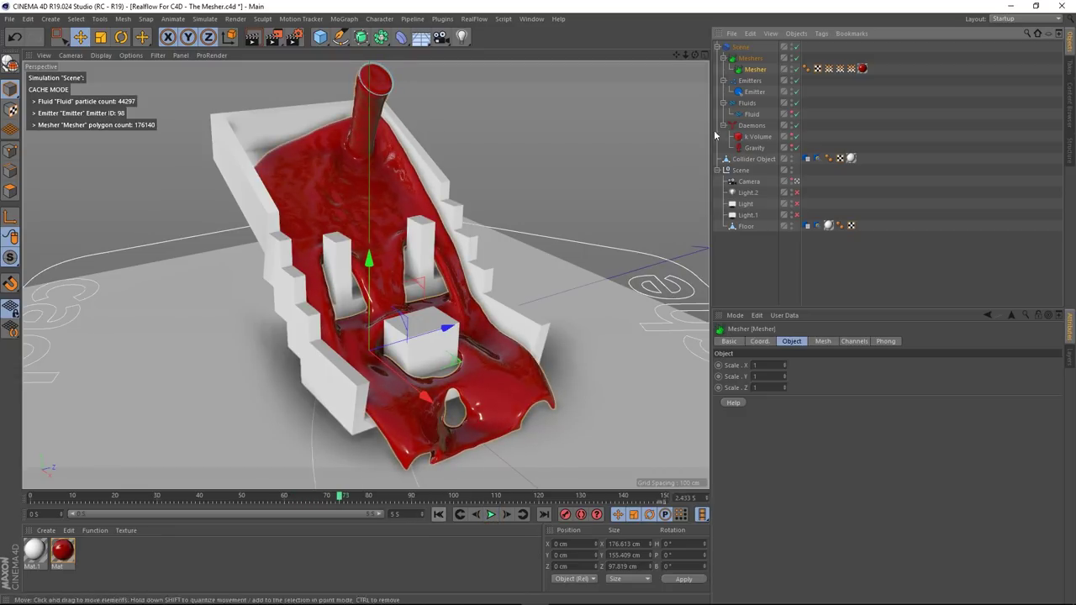
- Disable the Mesher, make the Fluid's particles visible and play the particle simulation from frame 0 before rewinding it
key("shift+f")
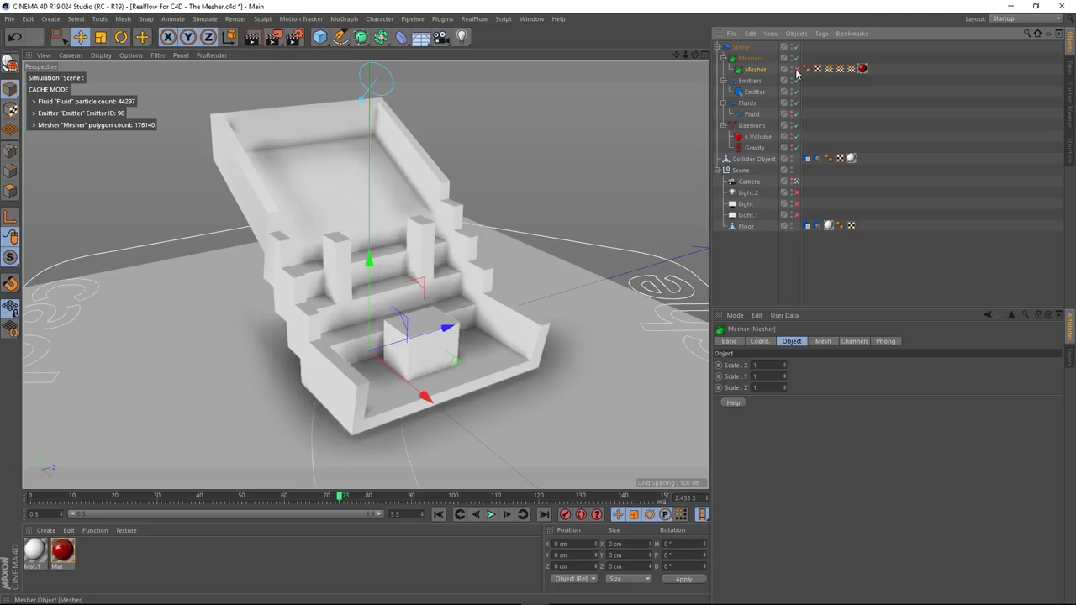
left_click(491, 515)
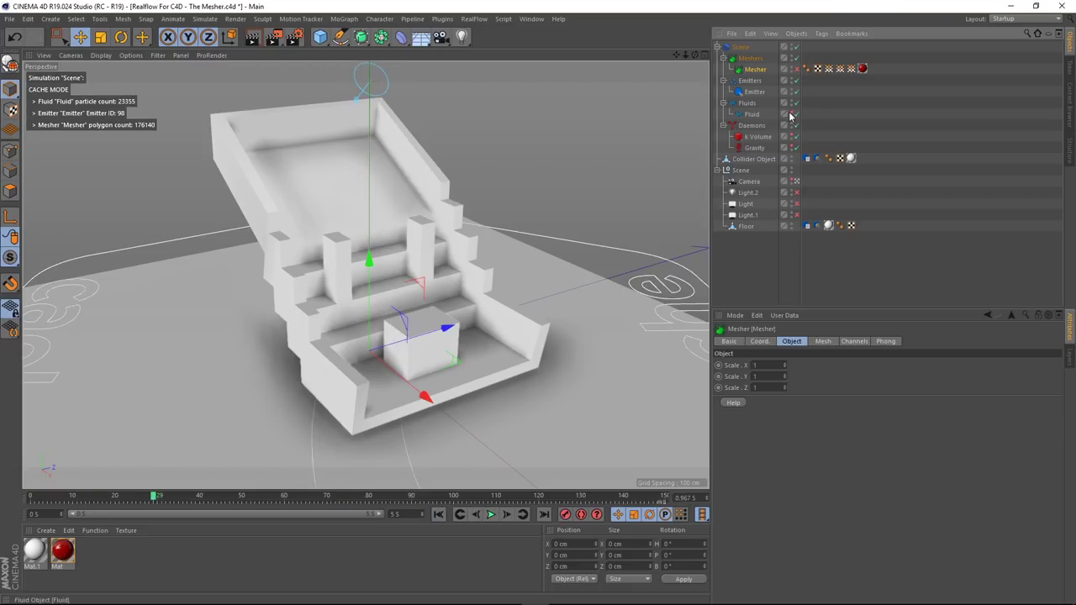
left_click(438, 515)
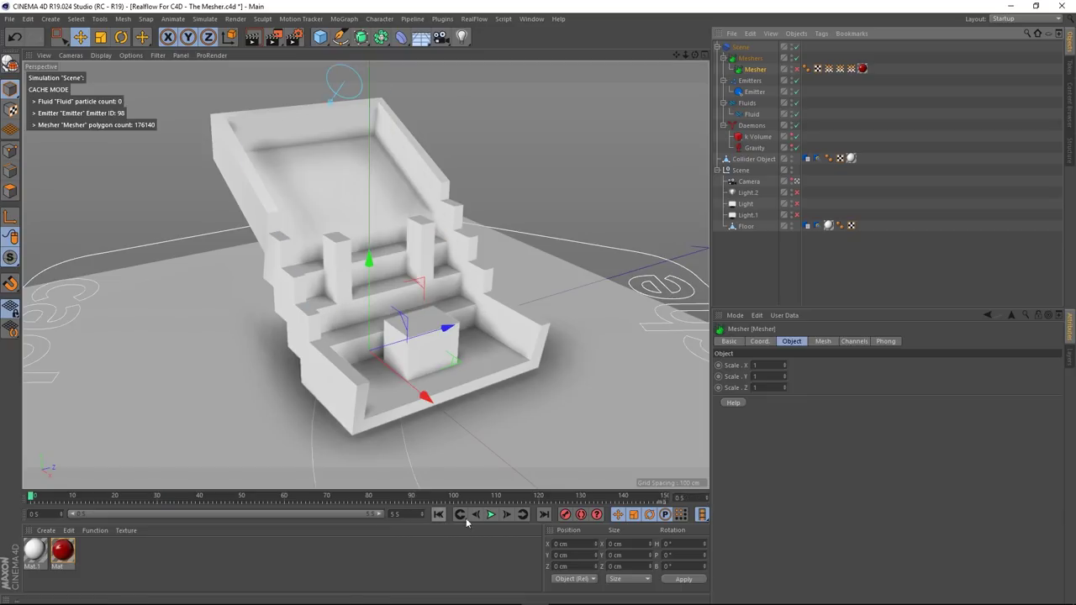
left_click(491, 514)
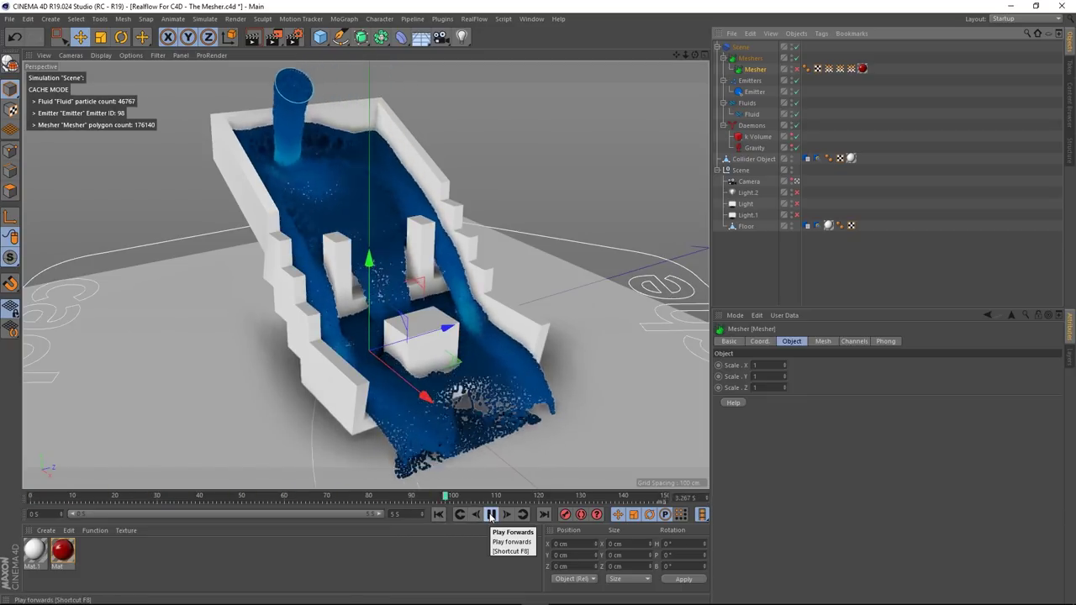
left_click(491, 514)
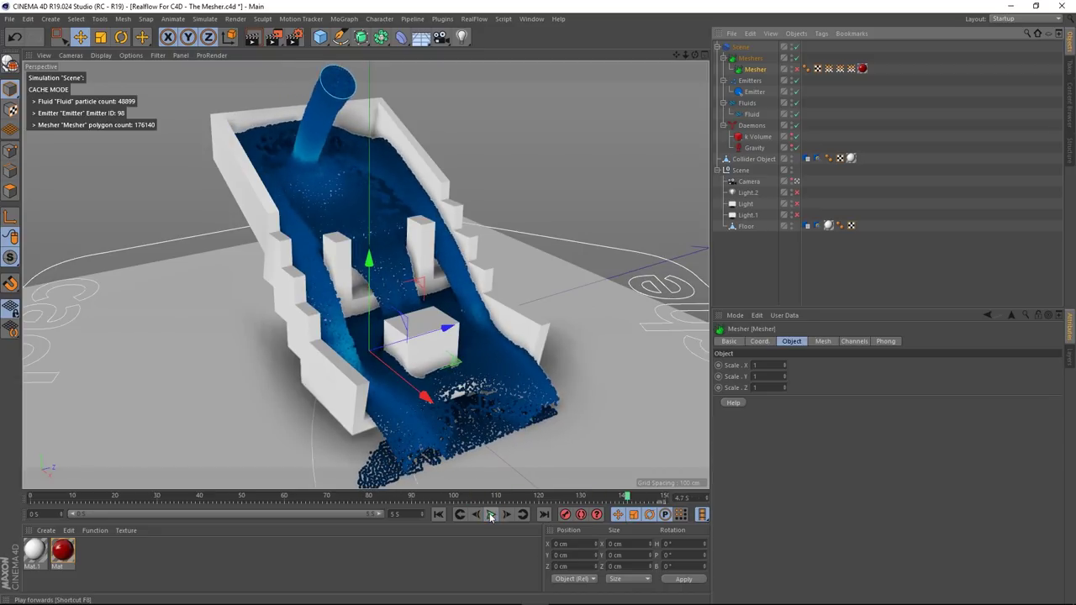
left_click(438, 514)
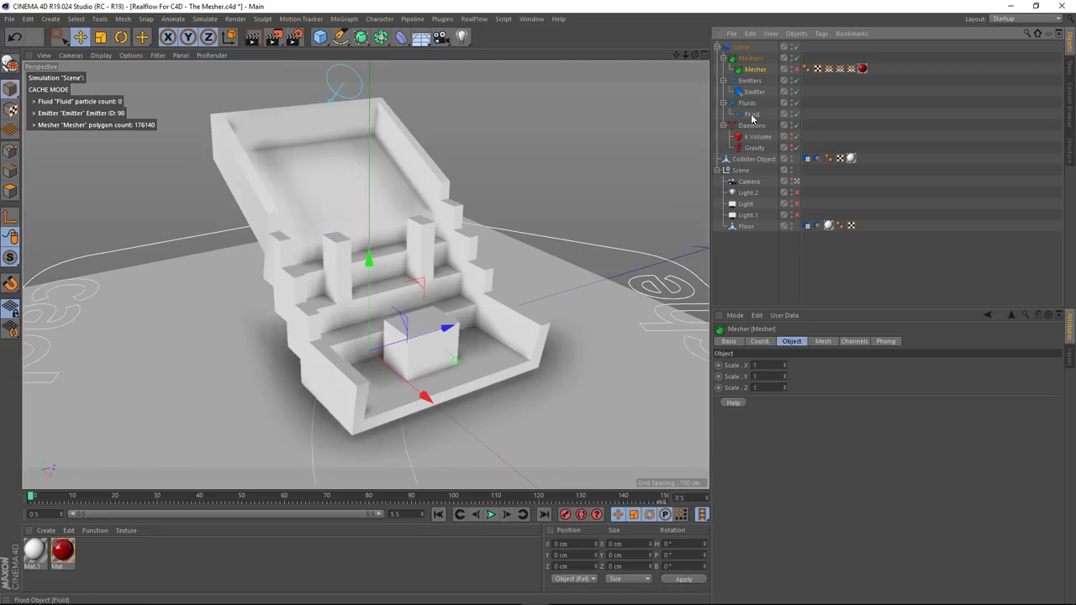
- Set the Fluid's Resolution to 1000 and remove the whole cache folder through the RealFlow Scene's cache settings
left_click(751, 115)
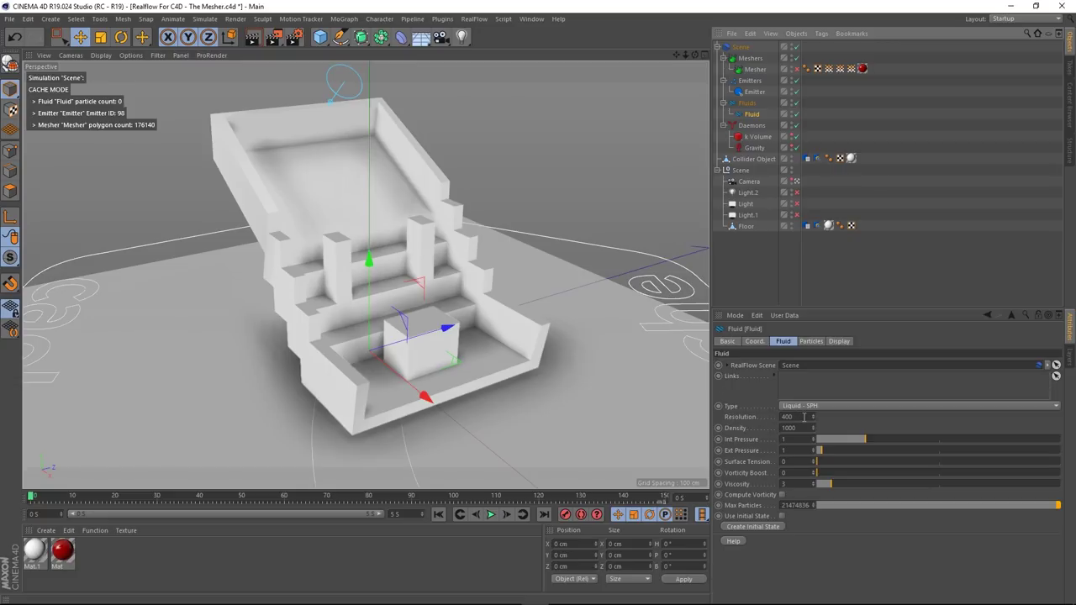
double_click(802, 416)
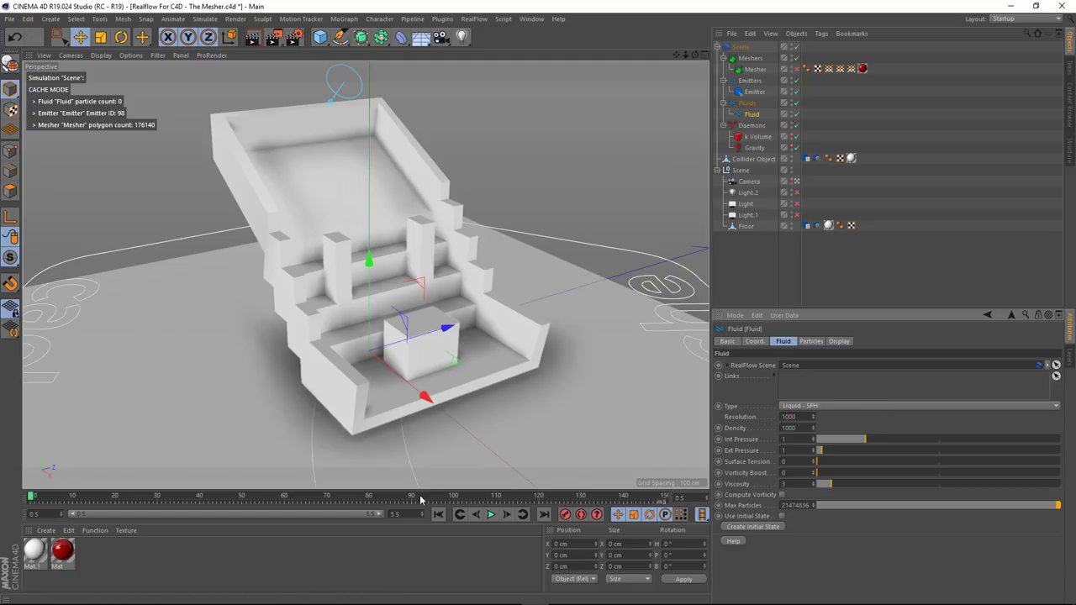
left_click(742, 48)
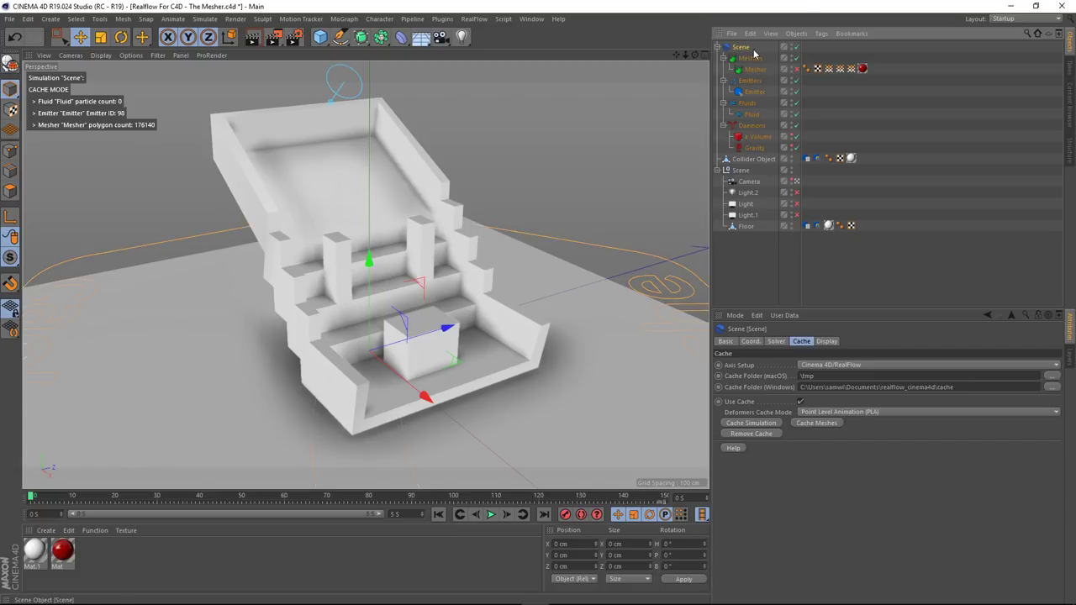
left_click(761, 435)
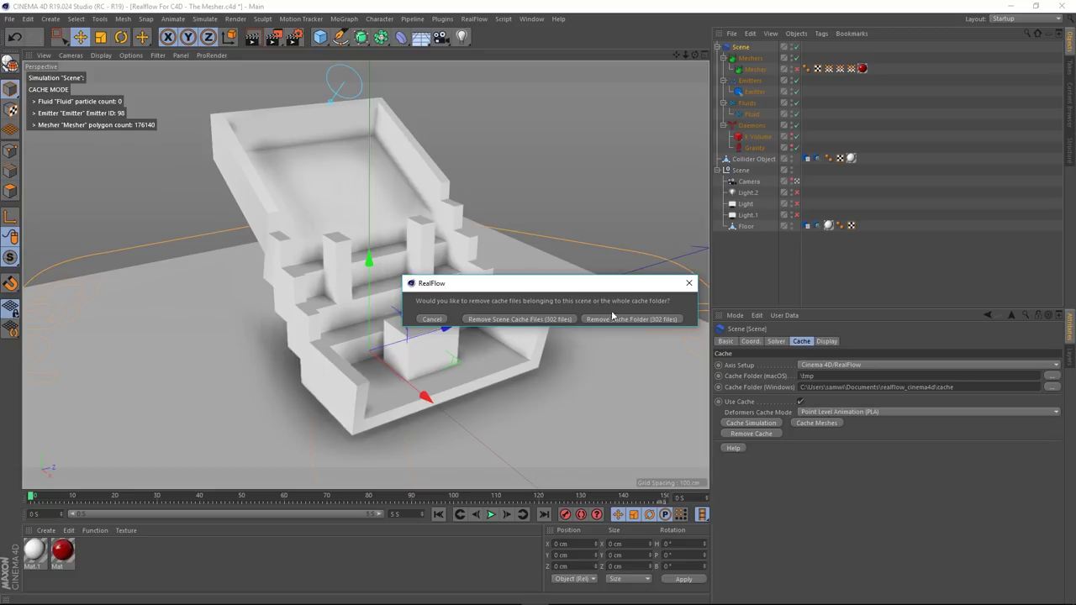
left_click(642, 321)
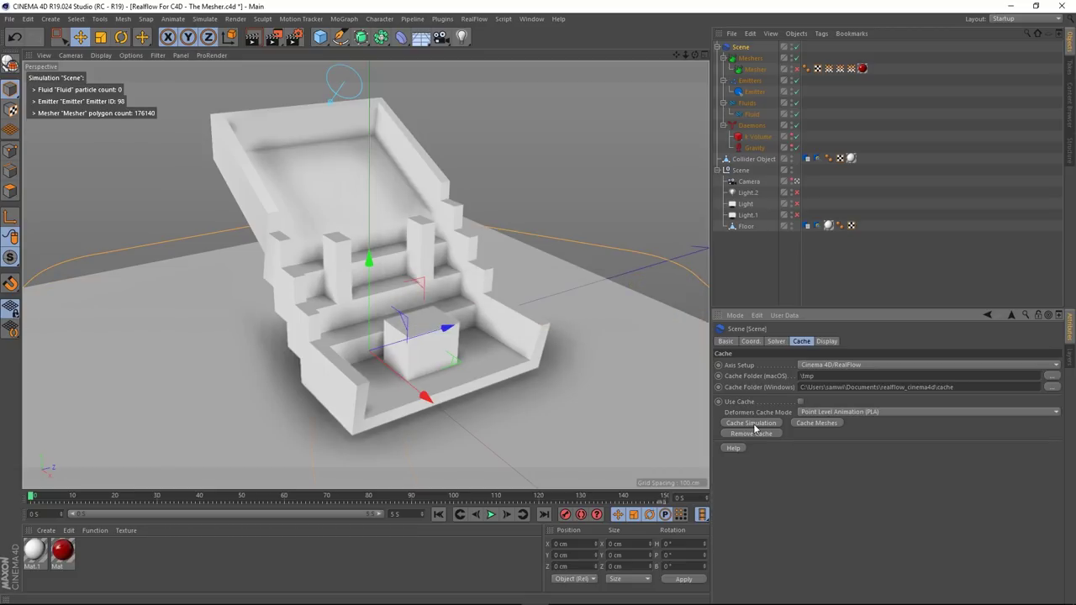
- Re-enable the Mesher, play the uncached simulation for a few frames, and rewind to frame 0
left_click(797, 71)
left_click(754, 71)
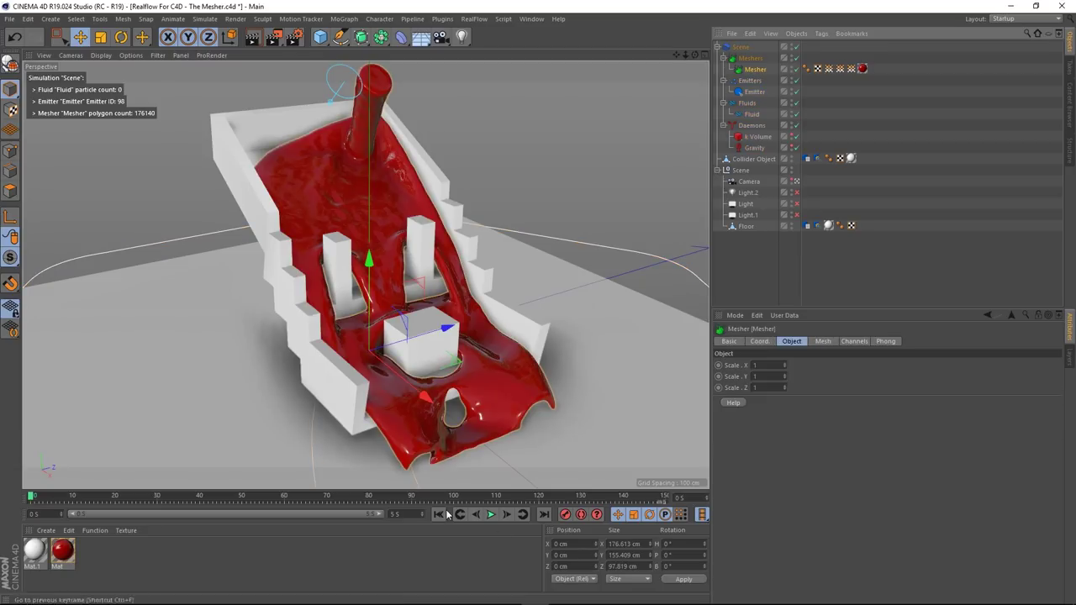
left_click(491, 515)
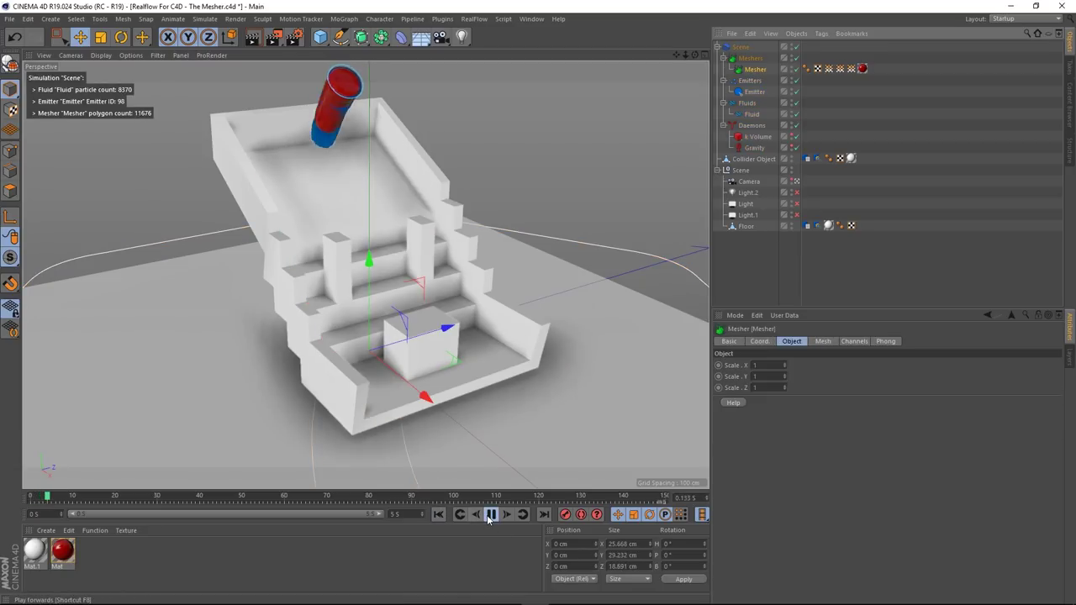
left_click(491, 514)
left_click(438, 515)
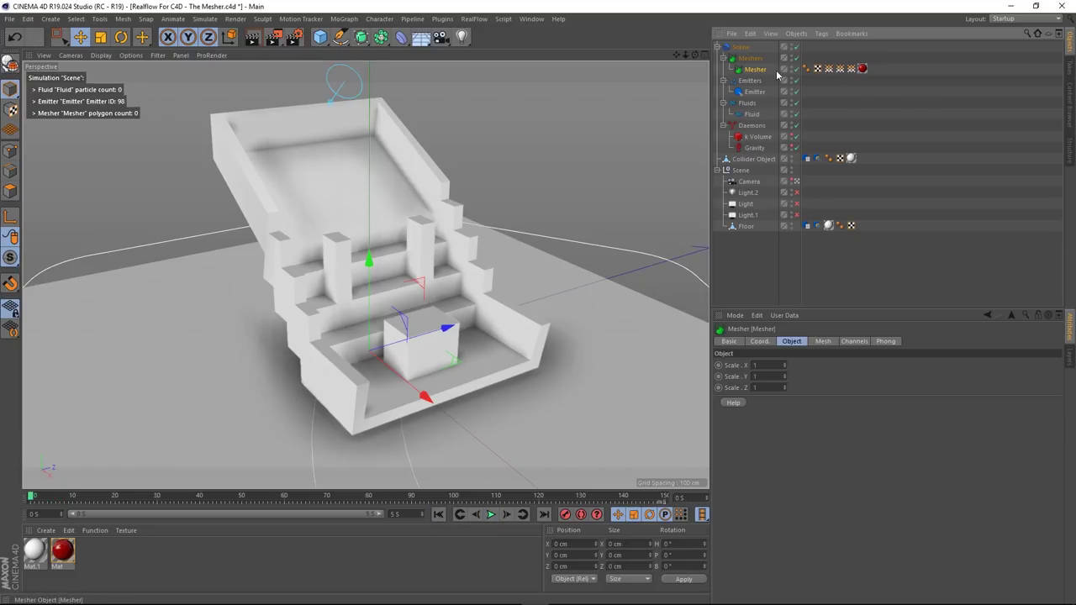
- Try caching the meshes from the RealFlow Scene, and remove the whole cache folder again
left_click(741, 47)
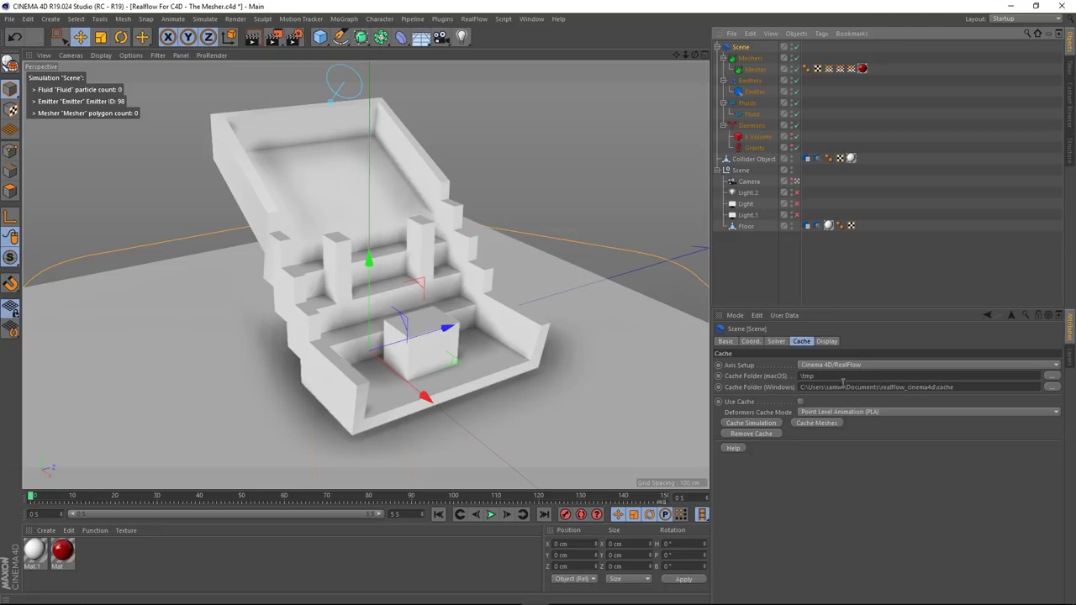
left_click(817, 423)
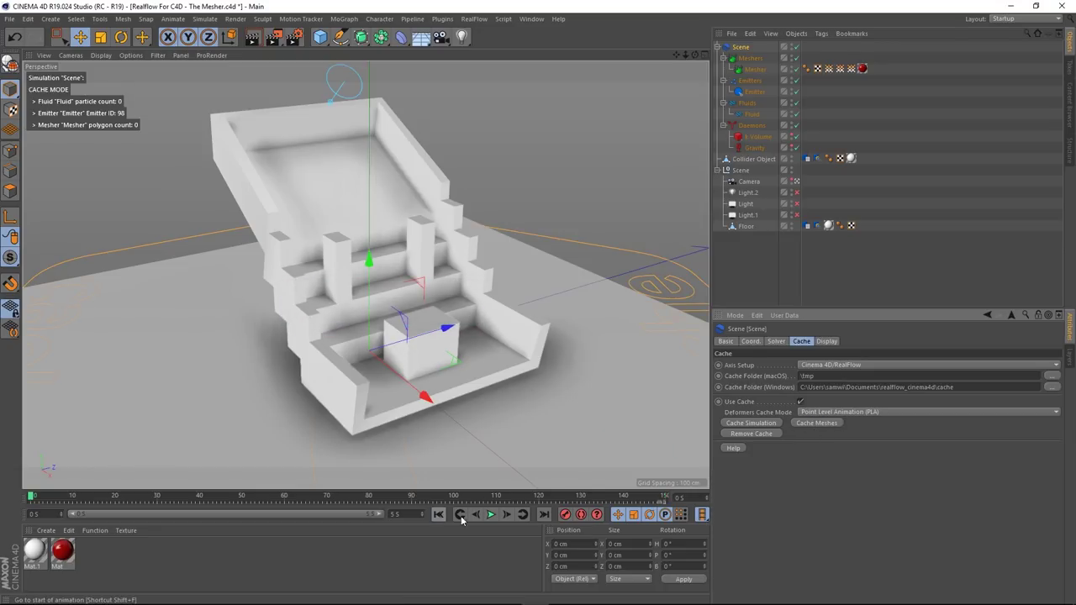
left_click(753, 434)
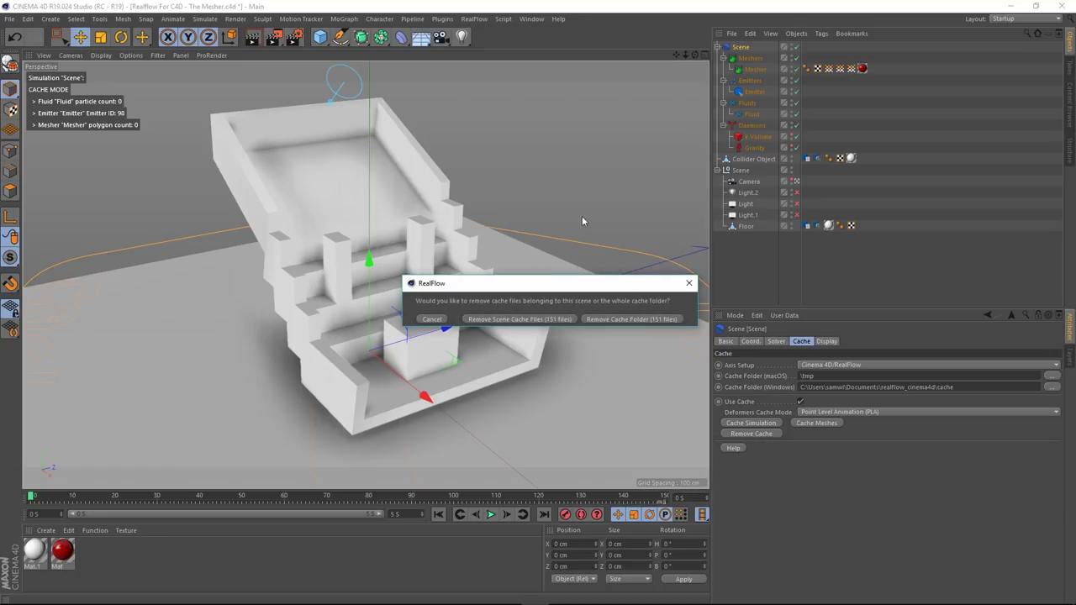
left_click(627, 320)
- Dismiss the cache removal prompt, cache the higher-resolution simulation from the RealFlow Scene, and rewind to frame 0
left_click(759, 434)
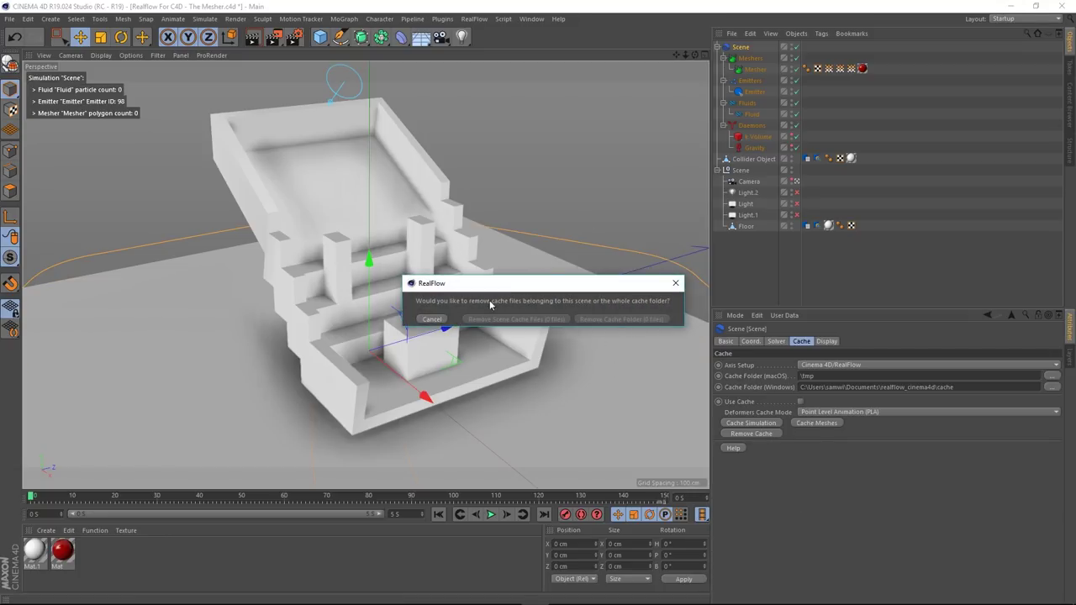
left_click(419, 323)
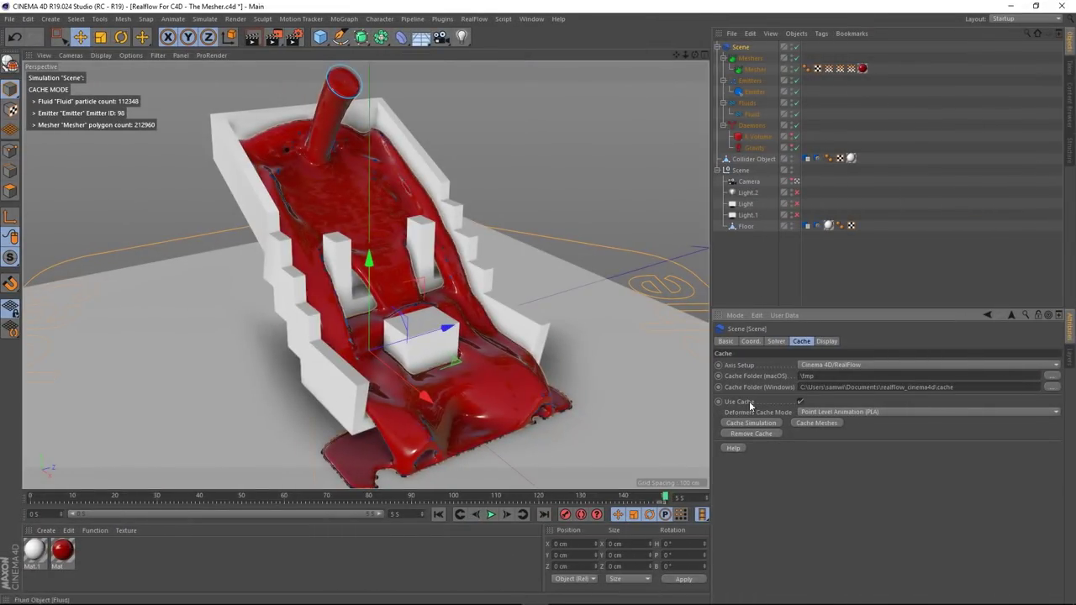
left_click(438, 515)
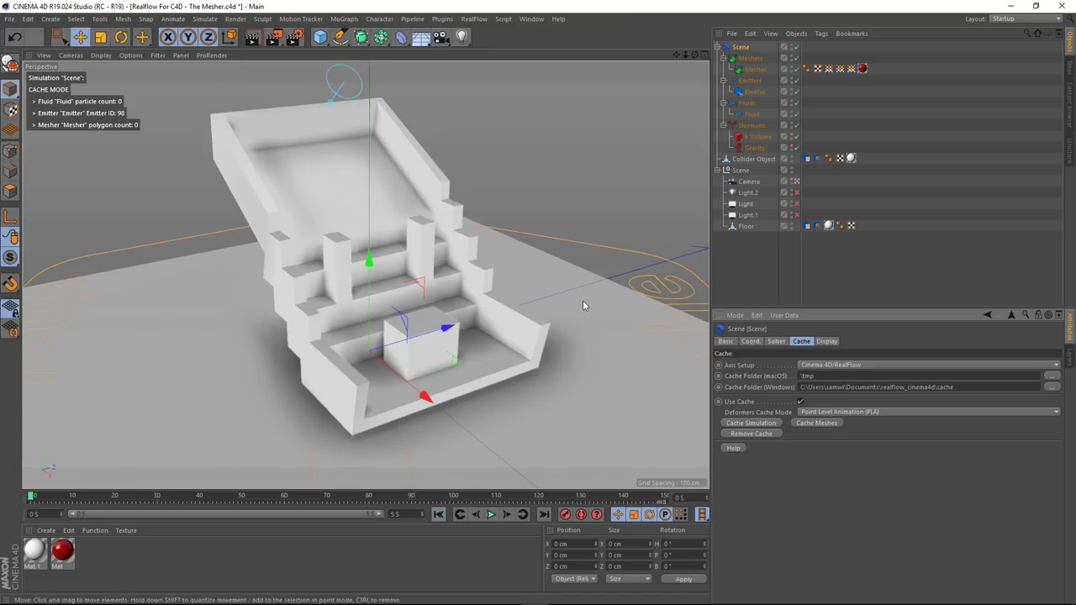
- Hide the Fluid's particles in the viewport and play the cached mesh from frame 0 twice
left_click(793, 113)
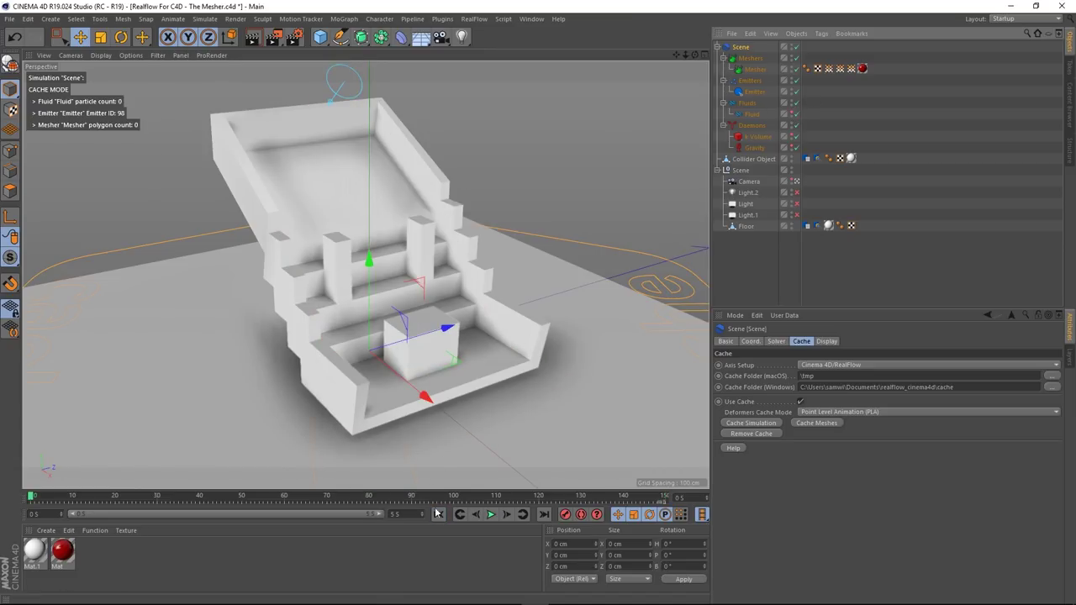
mouse_move(33, 497)
left_mouse_down()
mouse_move(82, 498)
mouse_move(25, 501)
left_mouse_up()
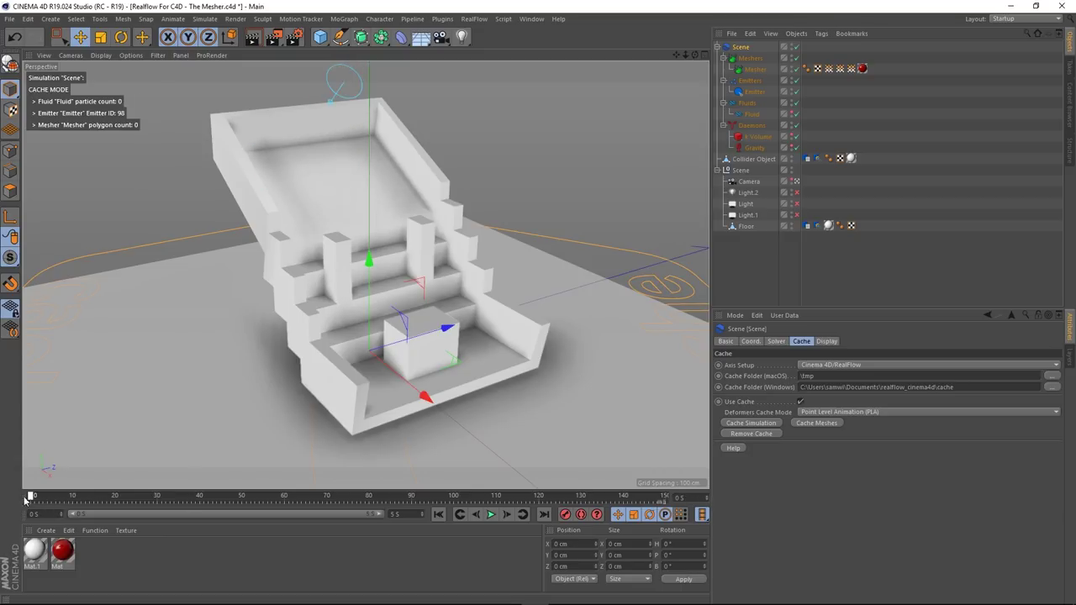
left_click(492, 514)
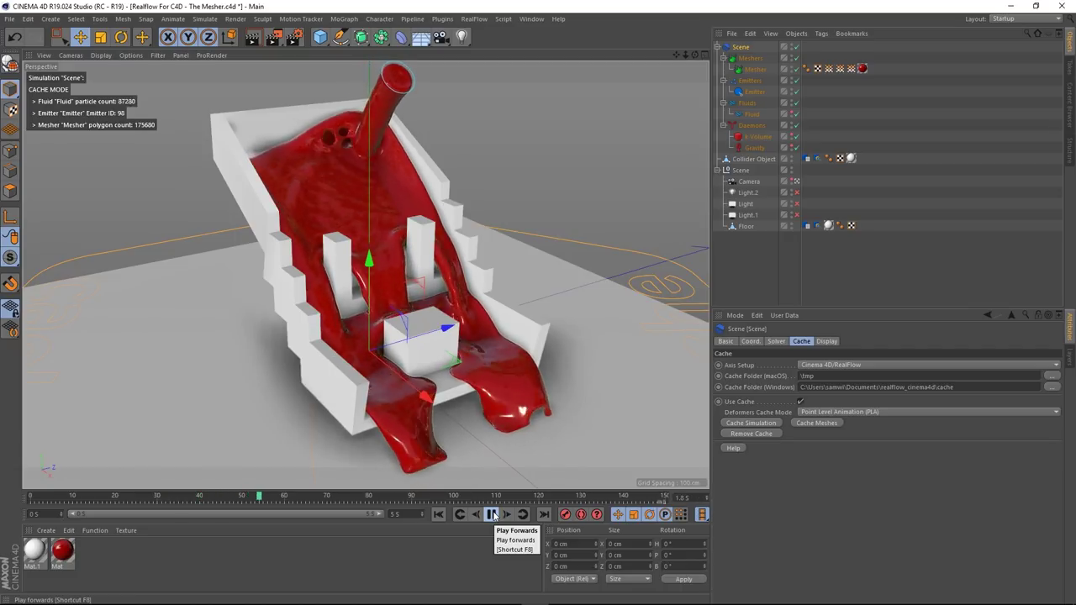
left_click(492, 514)
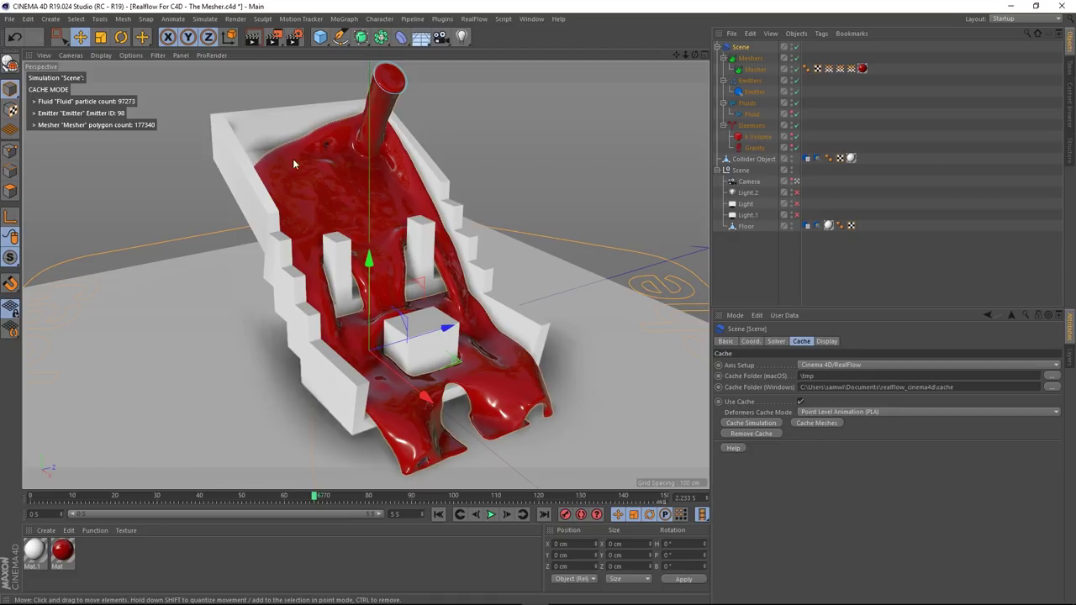
left_click(438, 514)
left_click(492, 514)
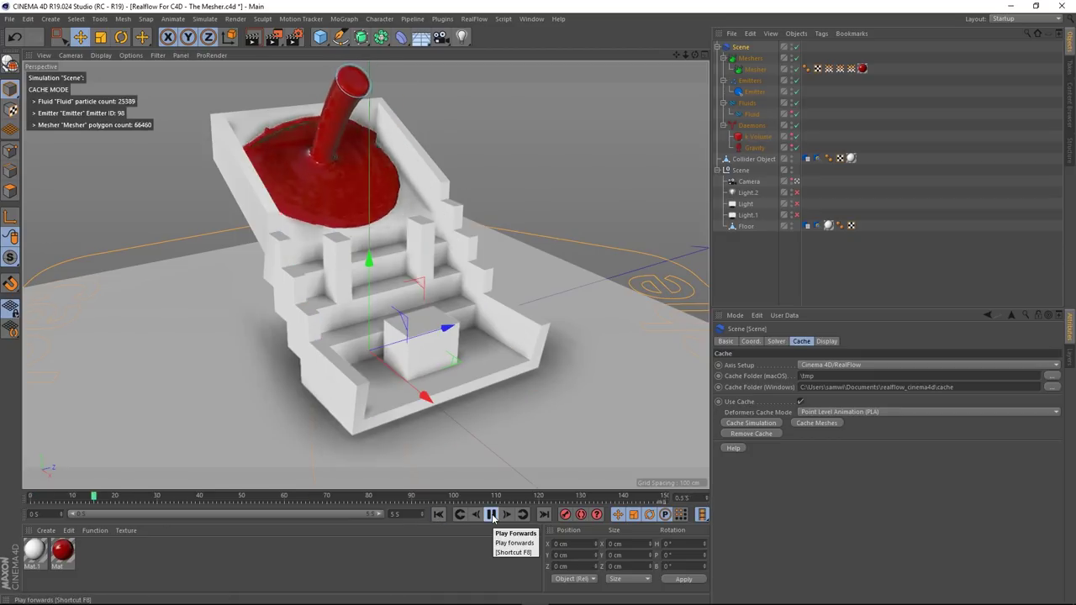
left_click(493, 516)
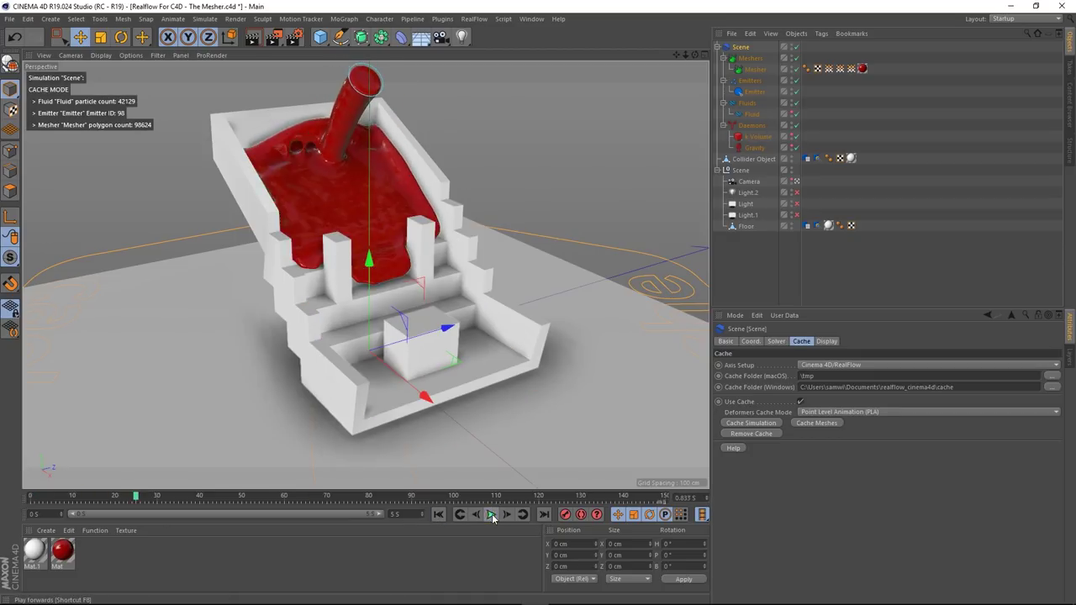
- Play the Fluid's visible particles with the Mesher disabled, and replay from frame 0 with the Mesher enabled over the particles
left_click(796, 69)
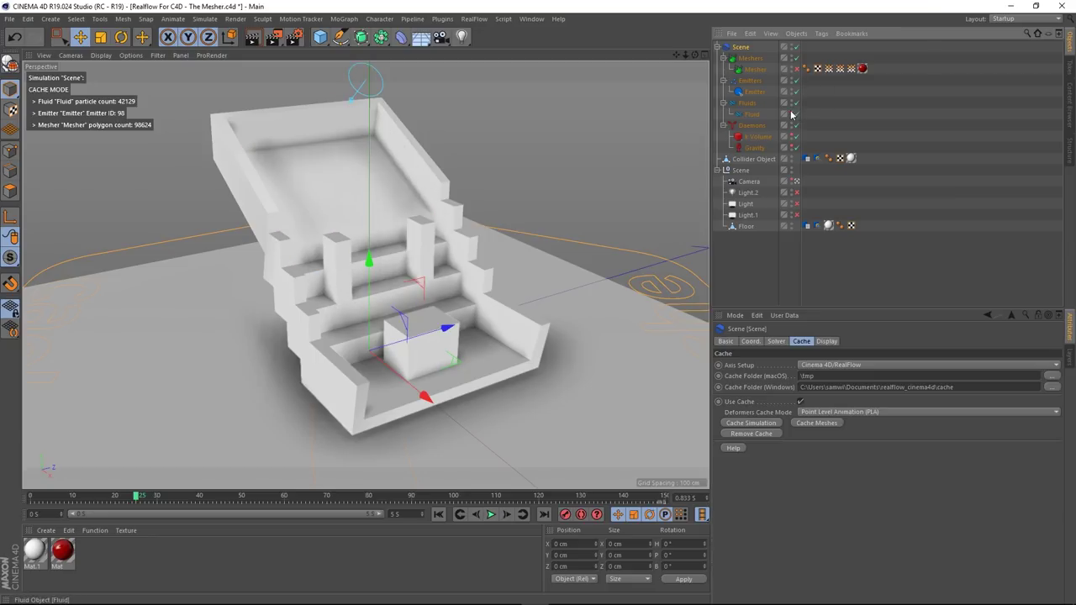
left_click(791, 114)
left_click(492, 514)
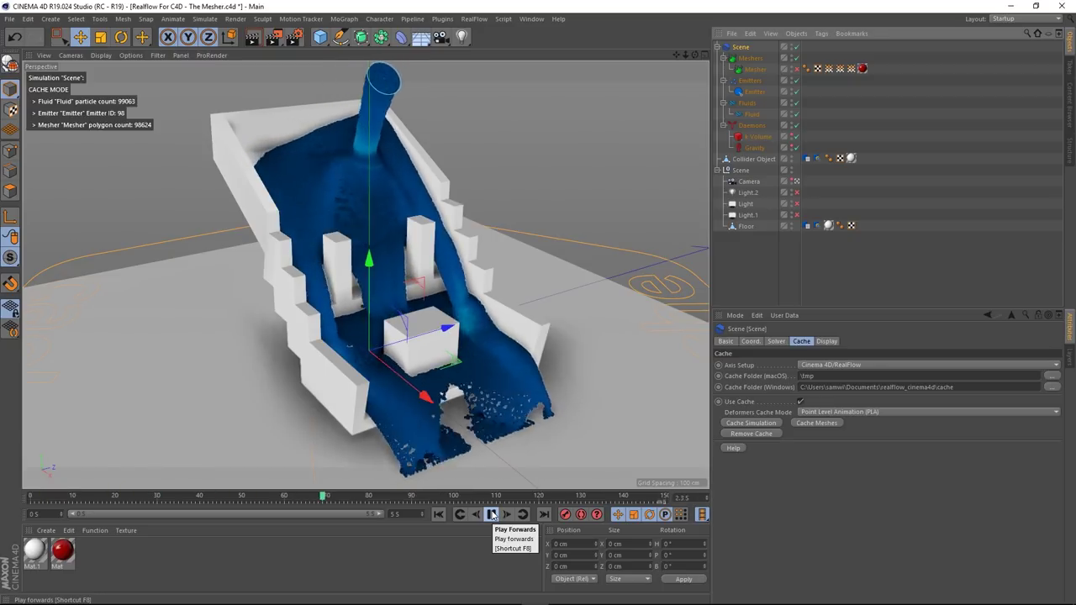
left_click(492, 515)
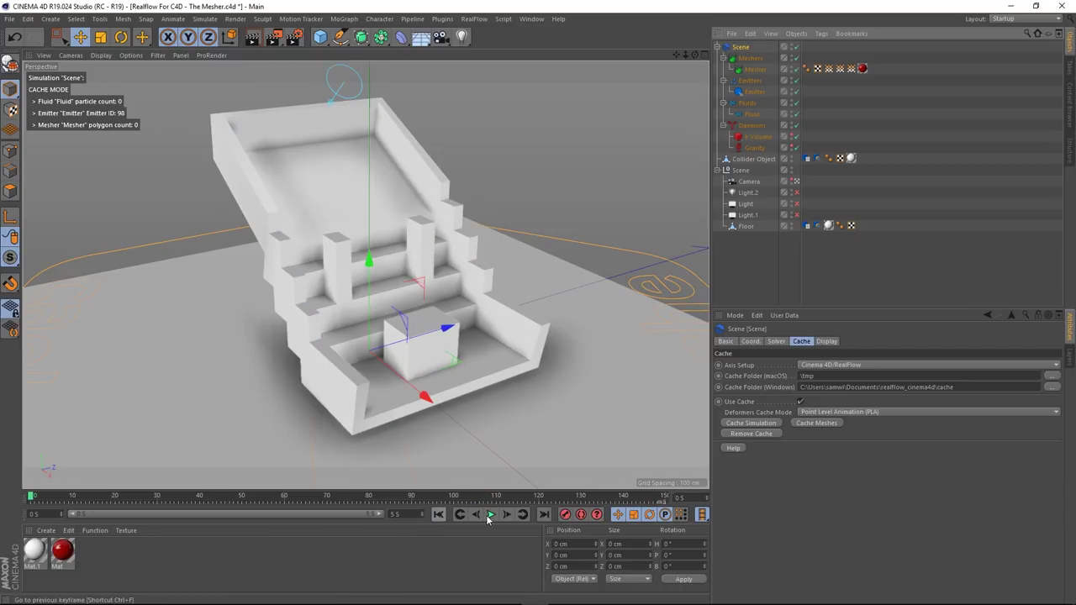
left_click(490, 514)
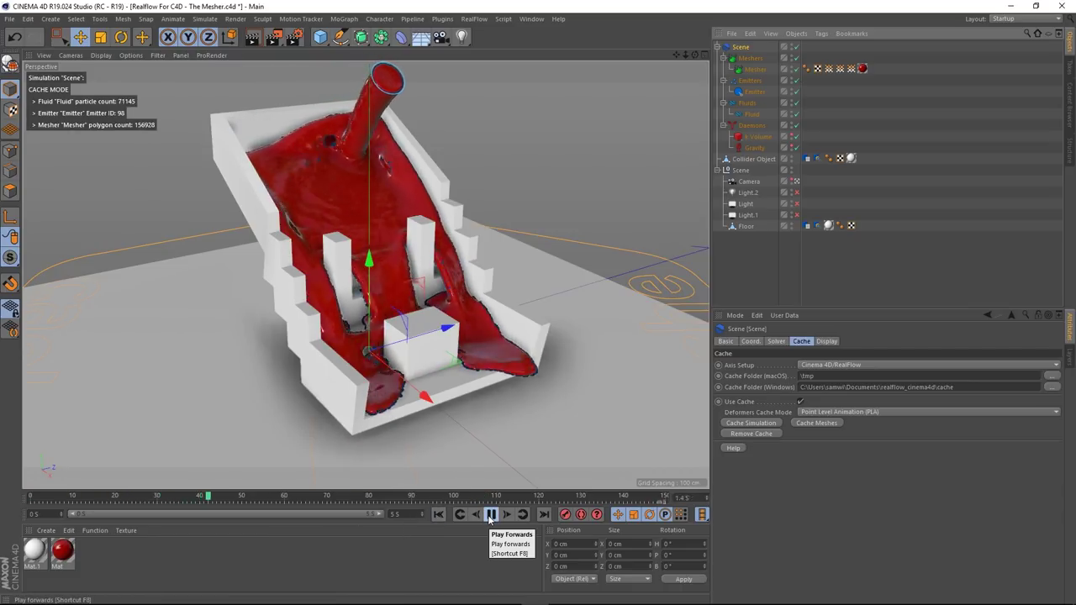
left_click(490, 515)
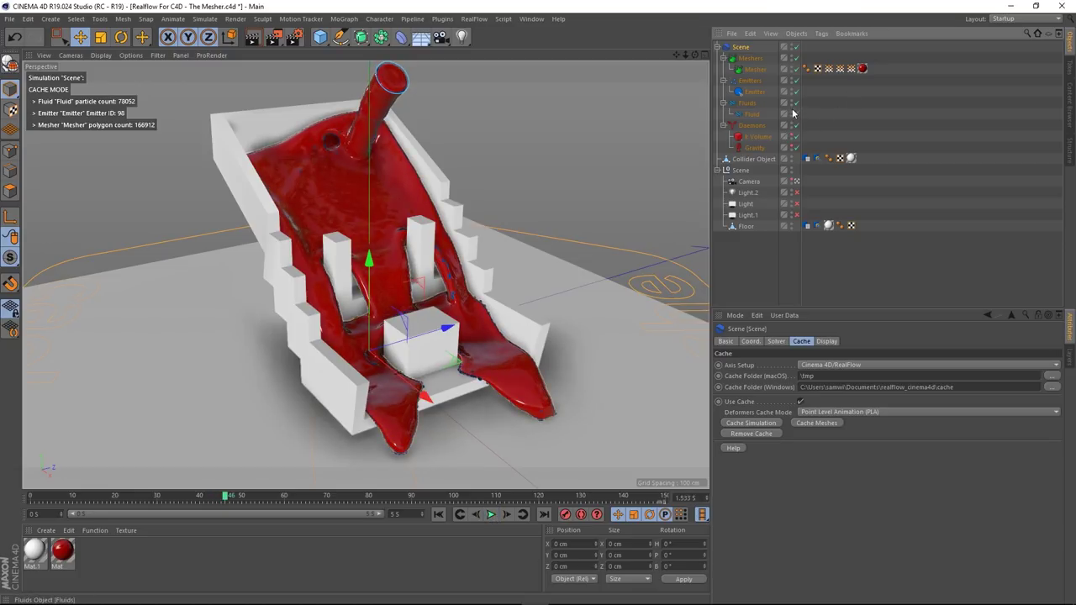
- Replay the meshed fluid with its particles hidden, stop at frame 27, and save the project
left_click(491, 514)
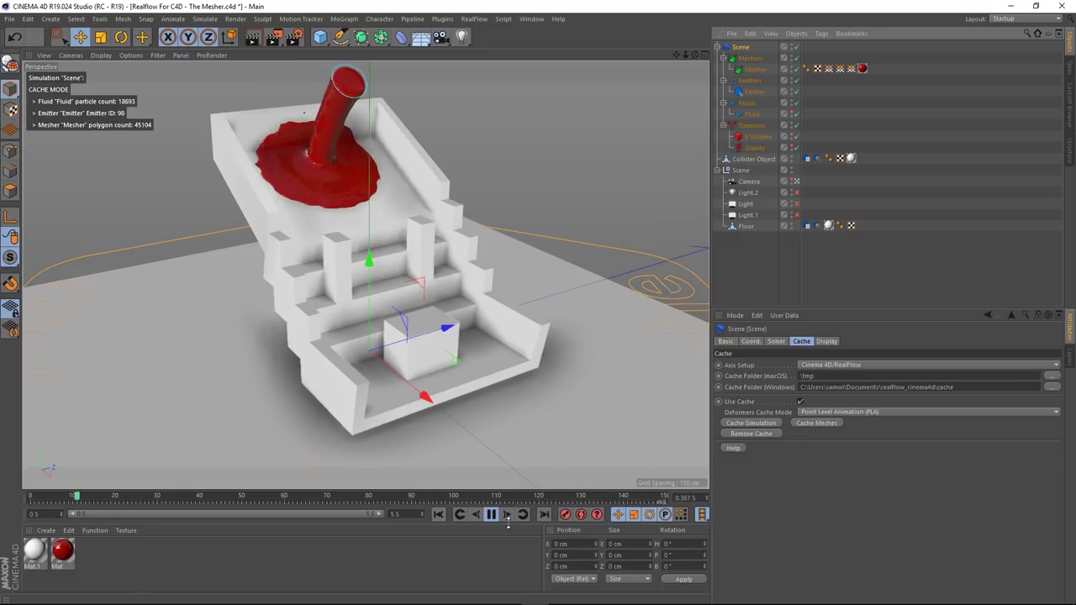
left_click(491, 515)
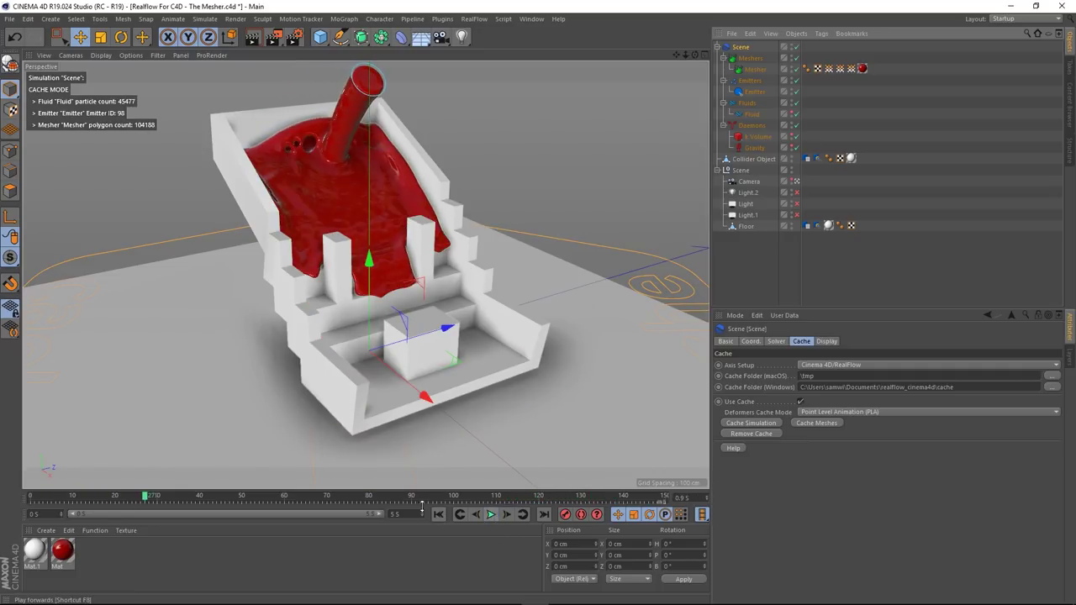
left_click(8, 18)
left_click(33, 110)
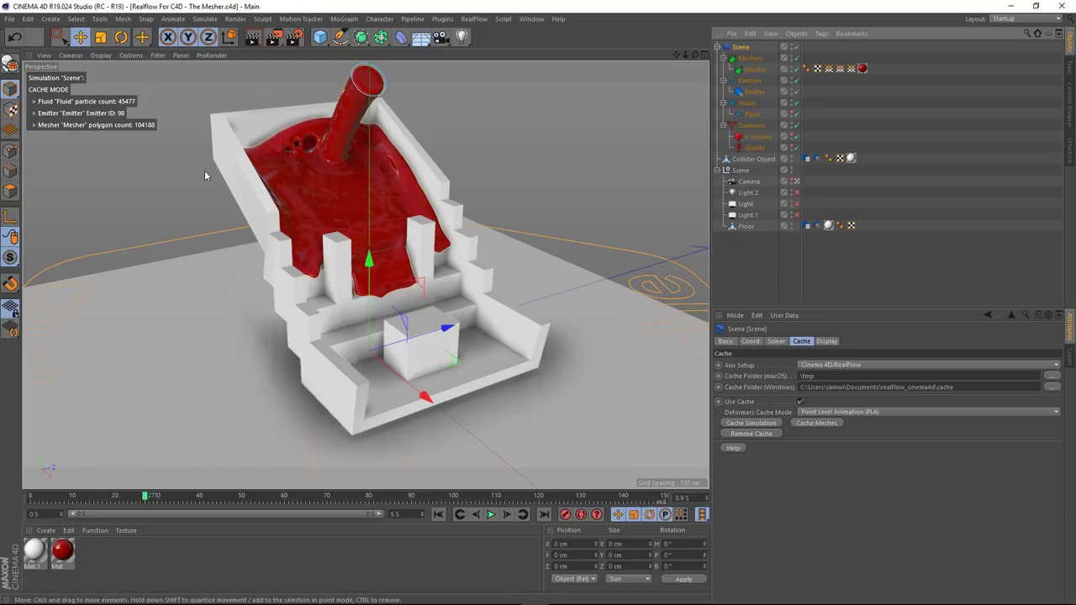